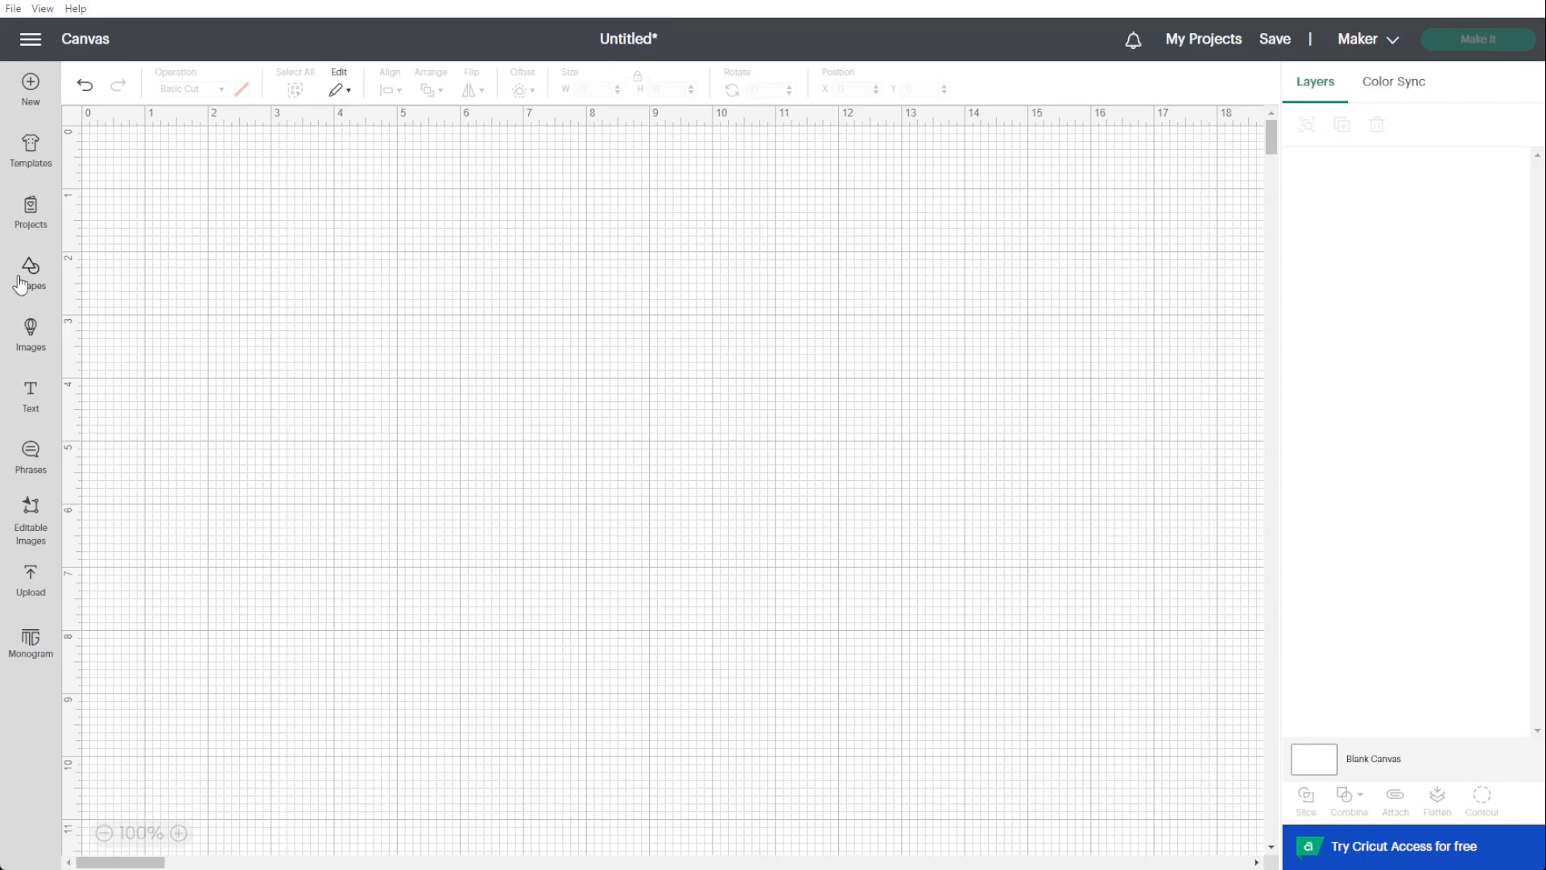
Add a circle shape to the canvas, place it near the middle, and set its material color to white.
left_click(25, 276)
left_click(259, 399)
left_click_drag(202, 242, 640, 582)
left_click(249, 96)
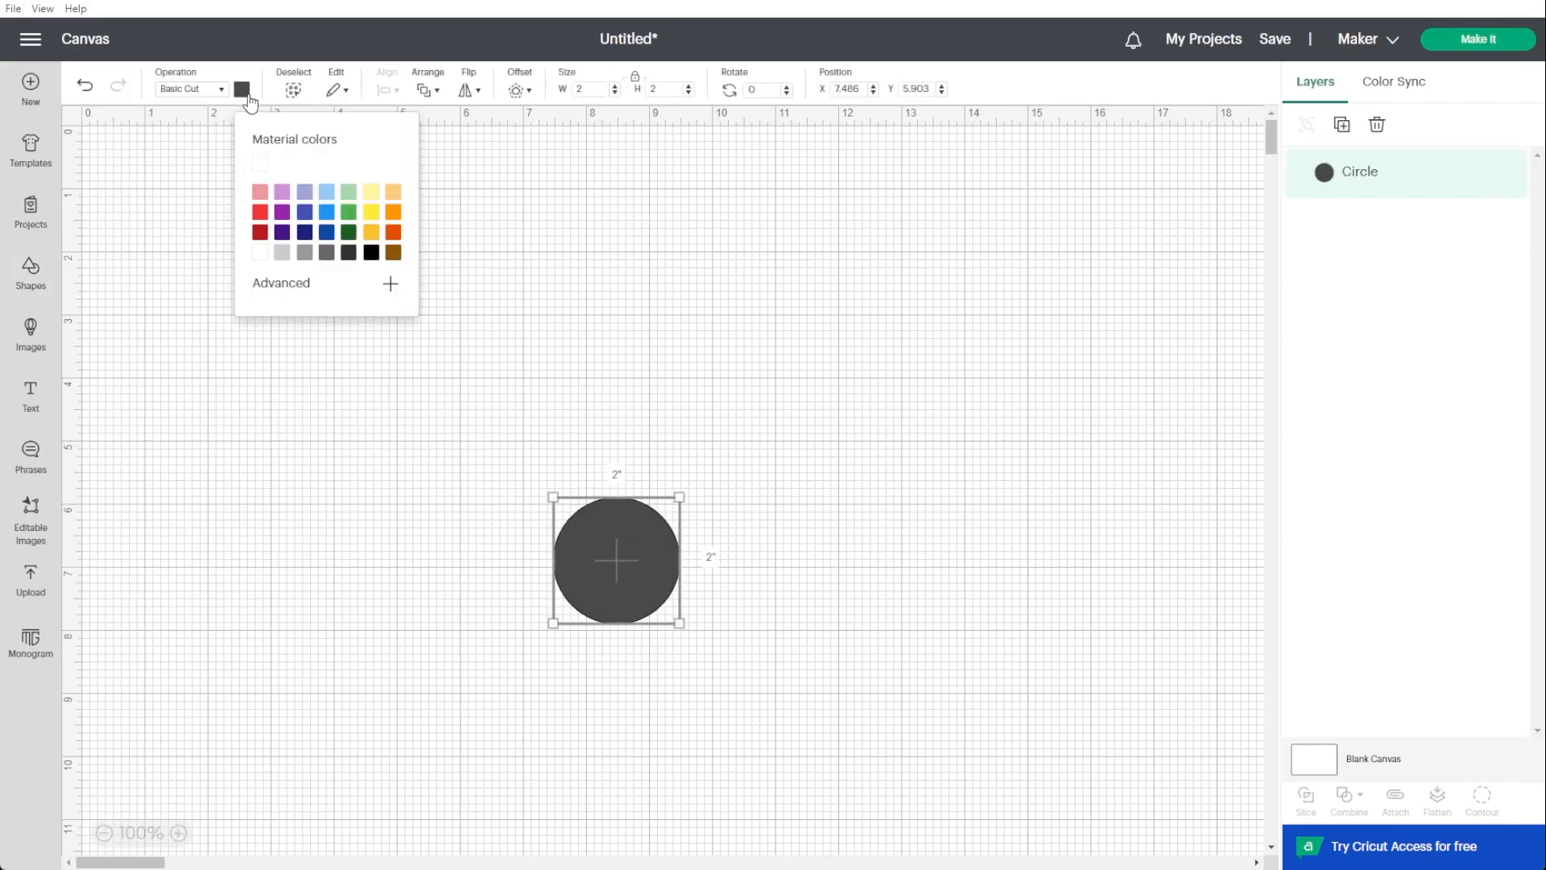
left_click(260, 164)
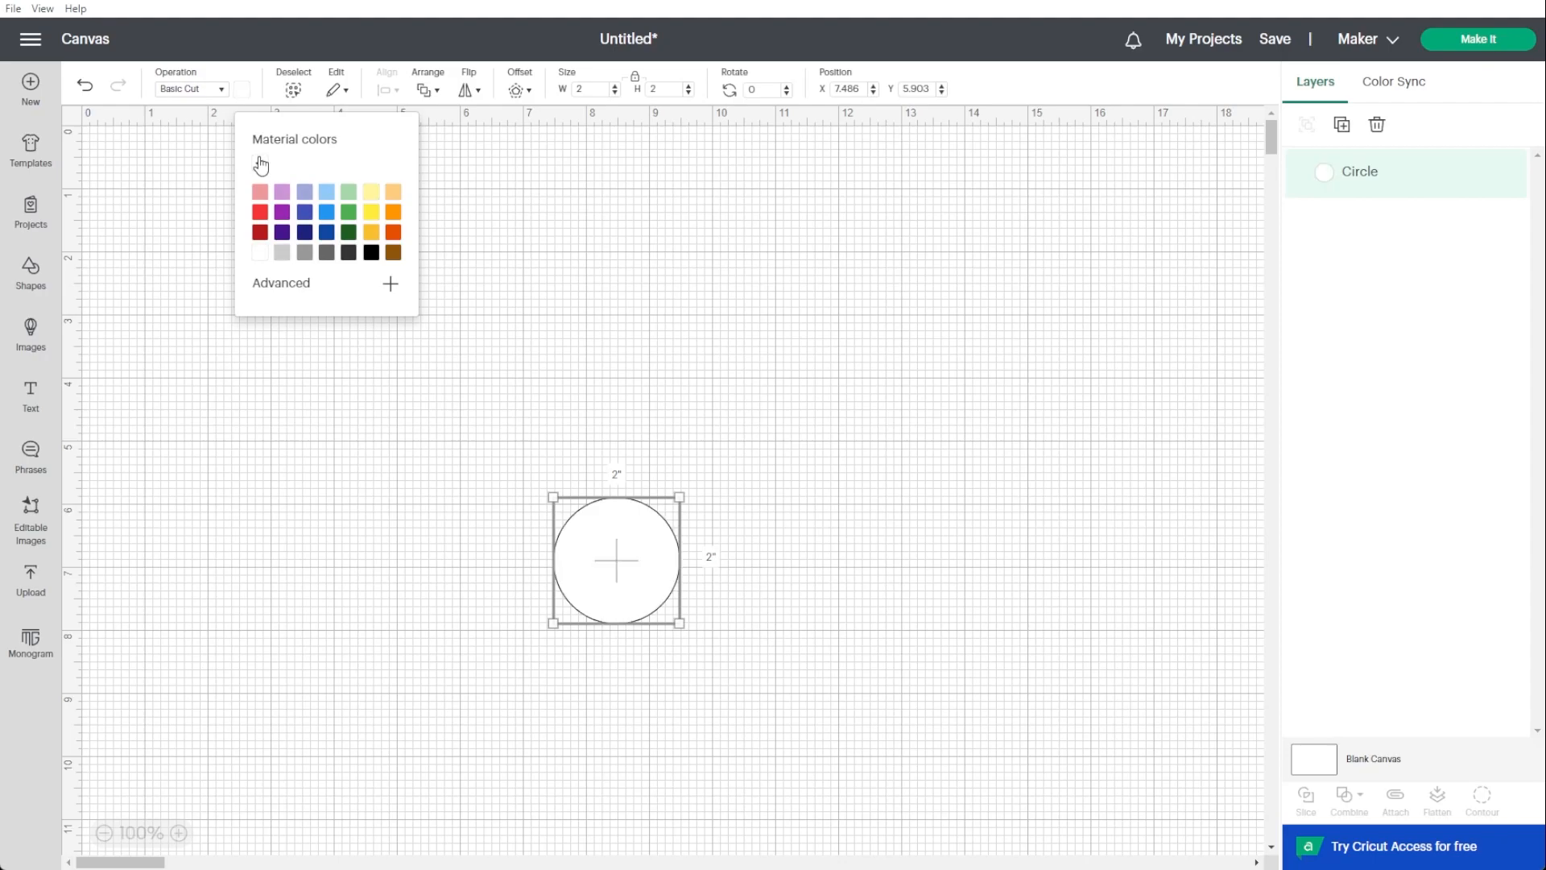
Resize the circle to 7 inches wide and high, and move it up to the middle of the visible canvas.
left_click(599, 94)
key("Return")
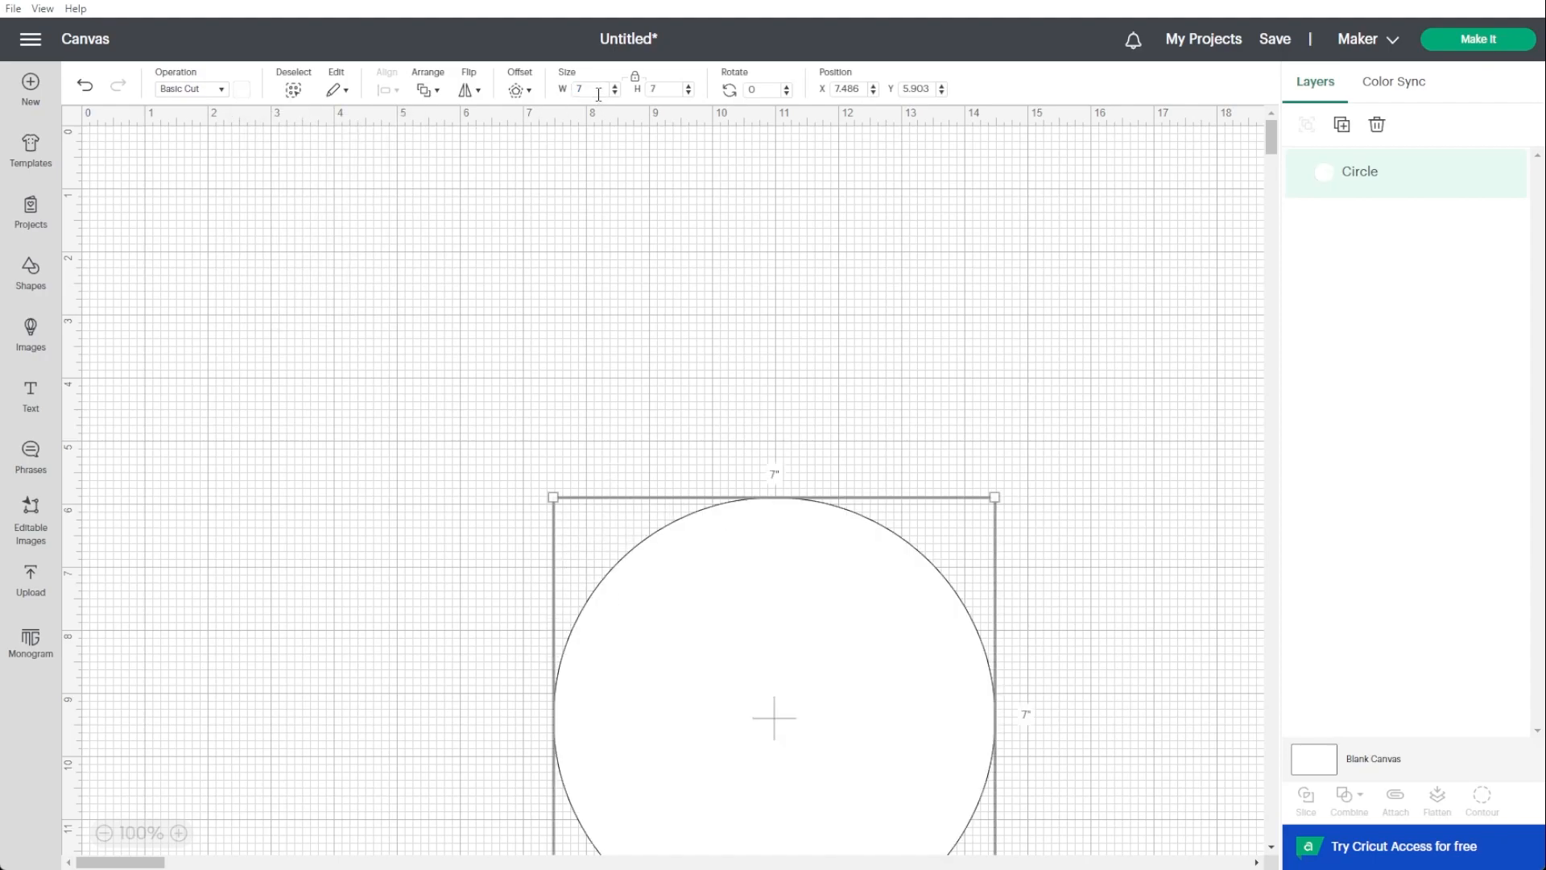
left_click_drag(756, 627, 649, 364)
left_click(948, 486)
left_click(620, 360)
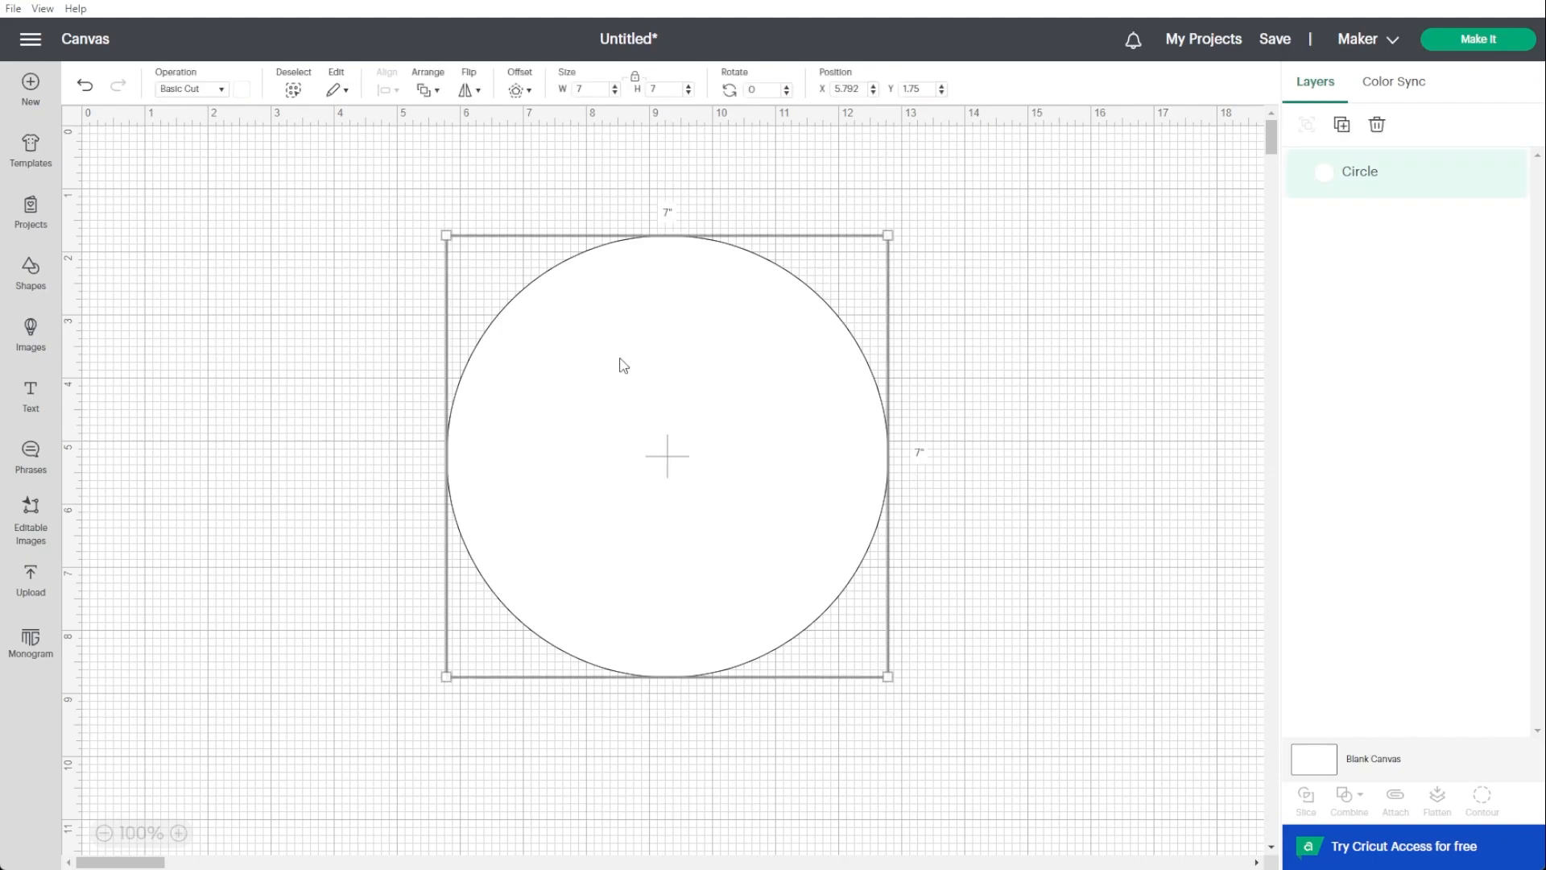
Paste a copy of the circle, resize it to 6 inches, and place it inside the 7-inch circle.
key("ctrl+v")
left_click_drag(442, 395, 504, 457)
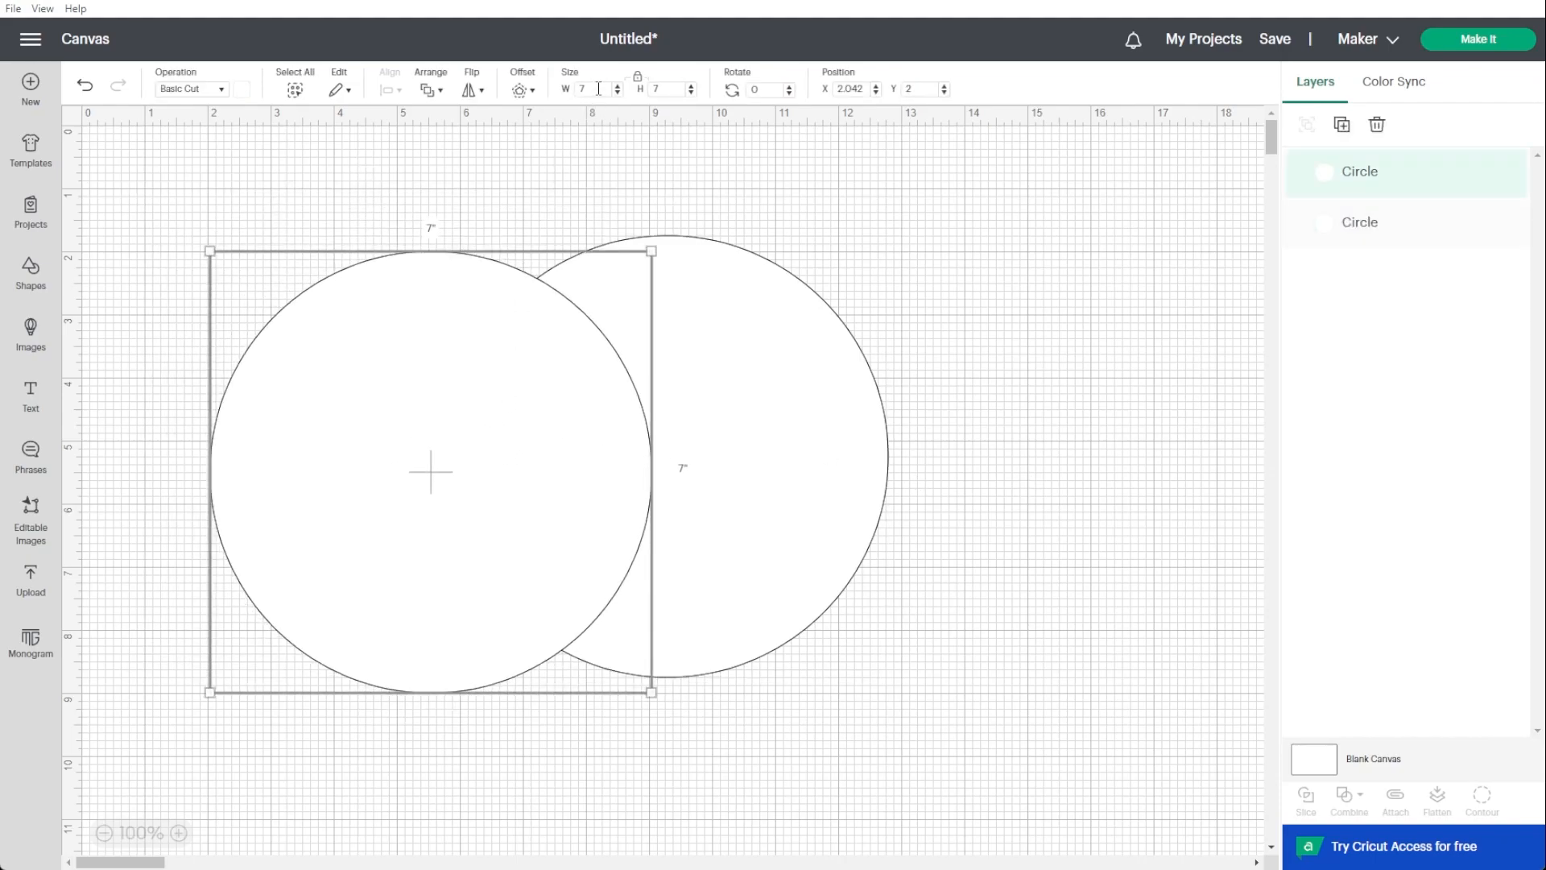
type("6")
key("Return")
left_click_drag(356, 348, 620, 394)
Align the centers of the 6-inch and 7-inch circles.
left_click_drag(1001, 414, 529, 536)
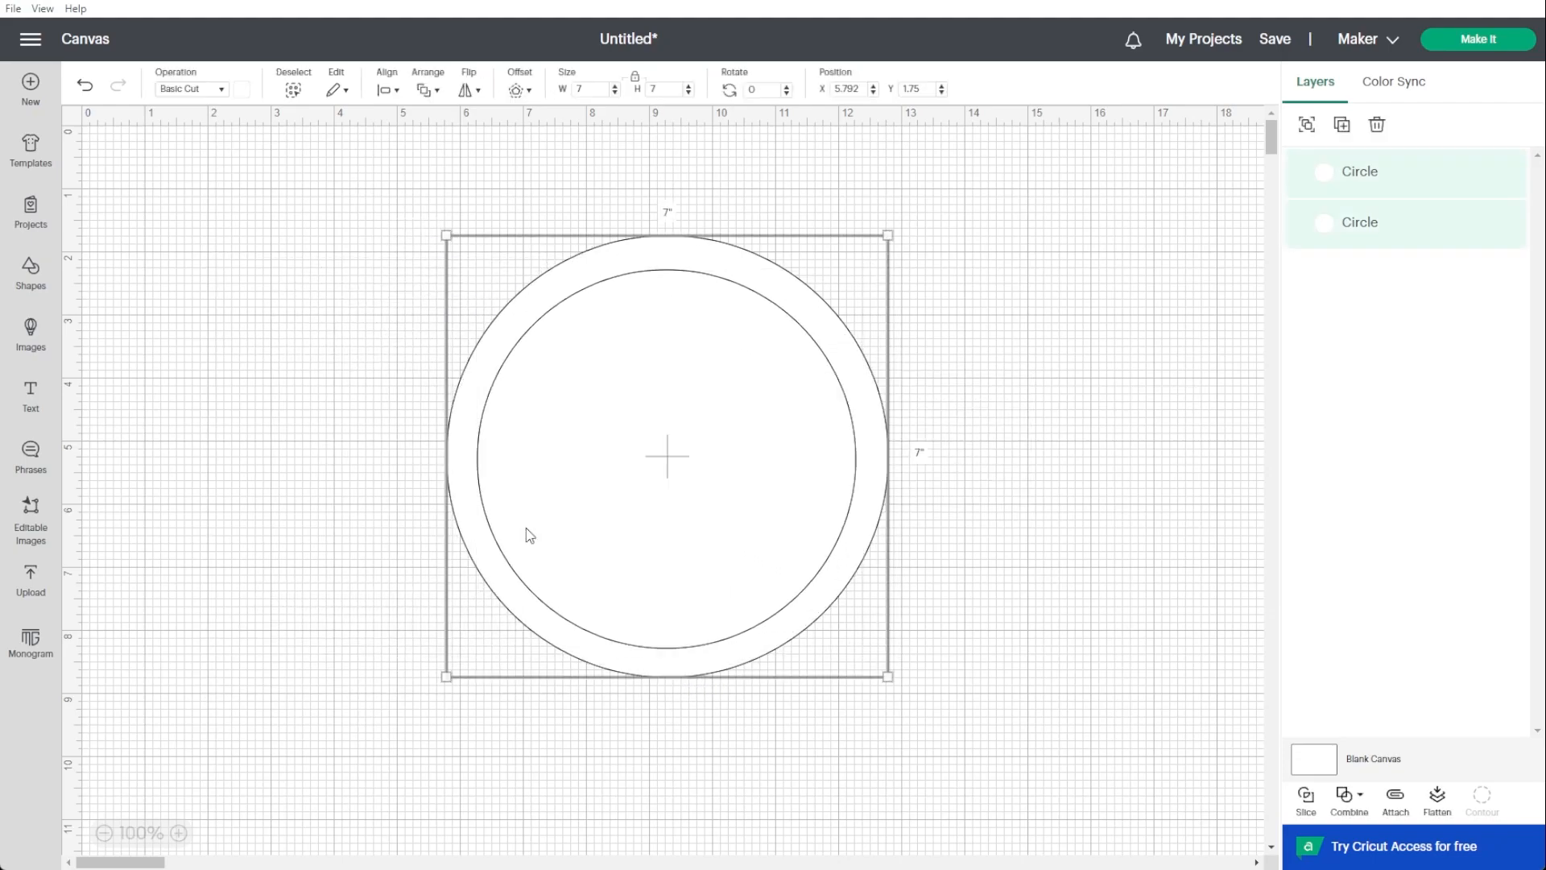
left_click(385, 90)
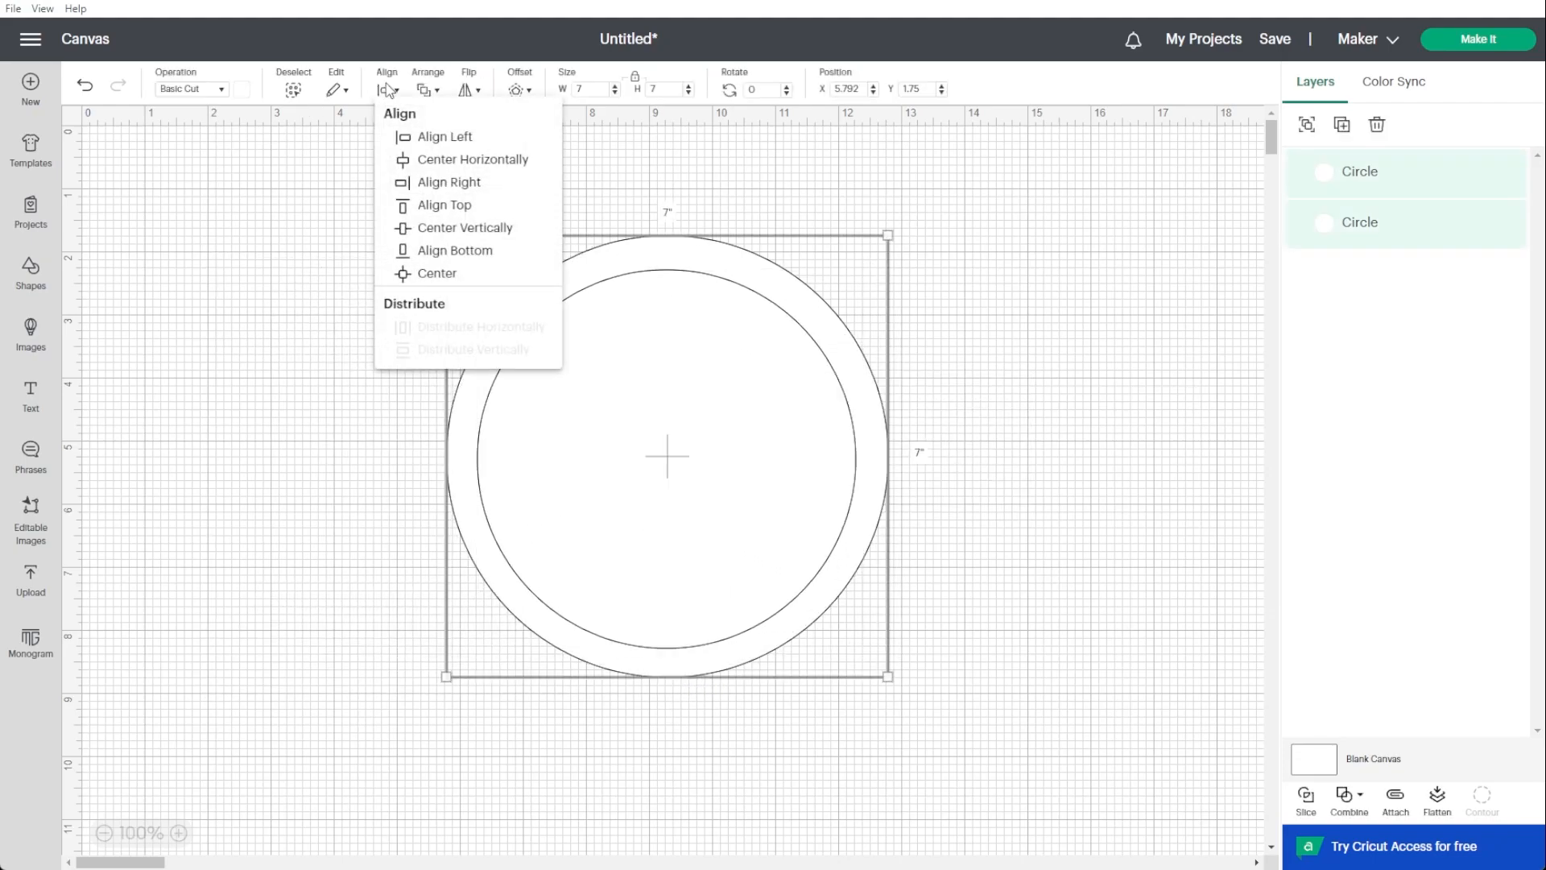
left_click(414, 275)
left_click(270, 338)
Subtract the inner circle from the outer one to form a ring, and move the ring slightly.
left_click_drag(269, 314, 950, 616)
left_click(1358, 797)
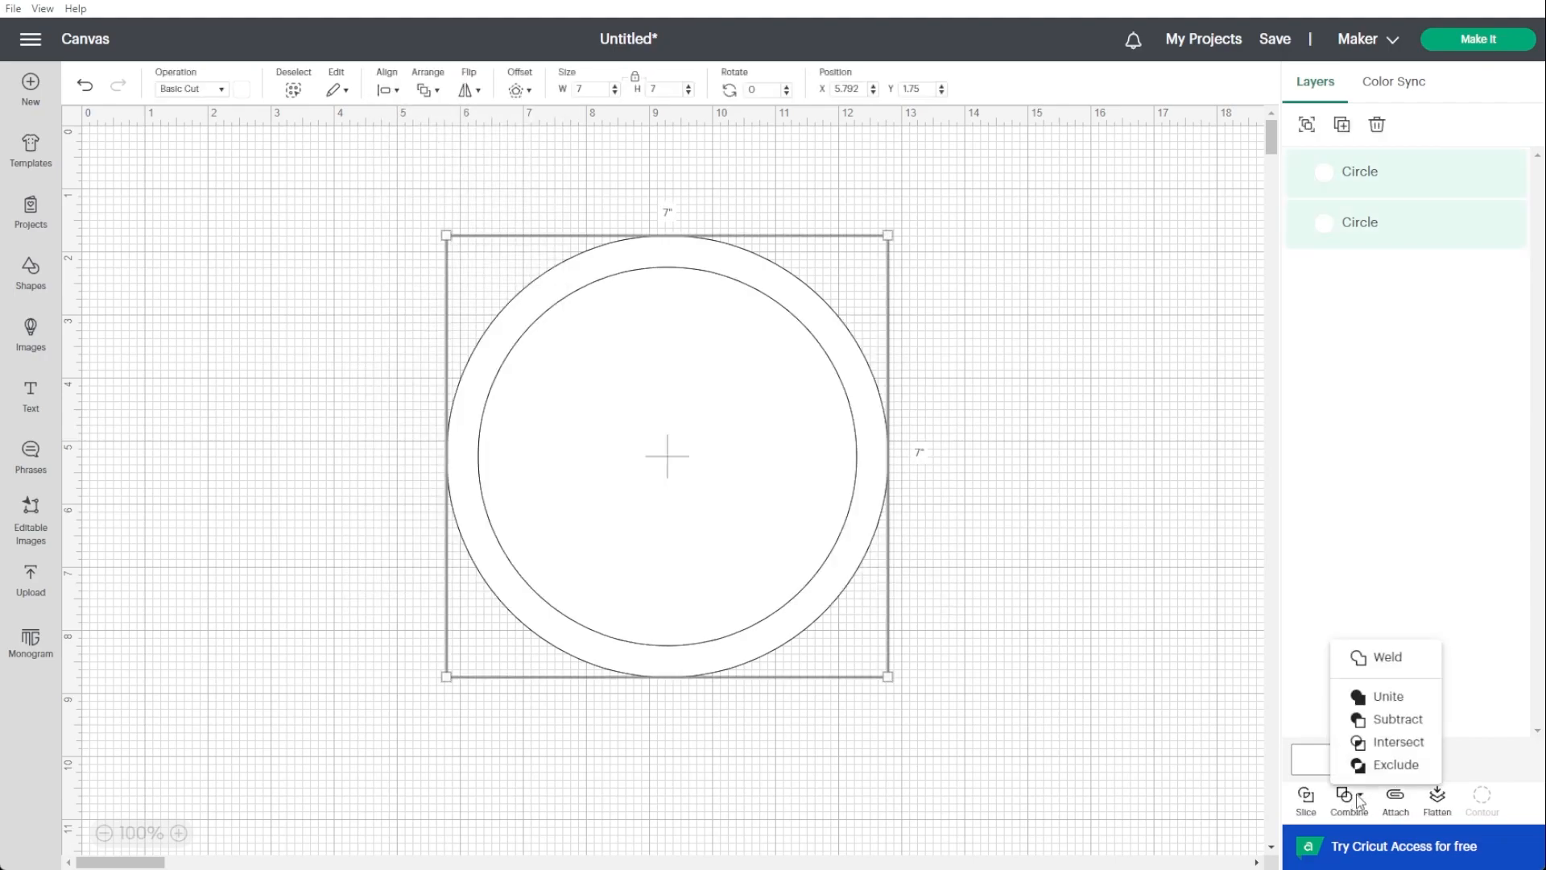
left_click(1367, 721)
left_click_drag(862, 529, 842, 523)
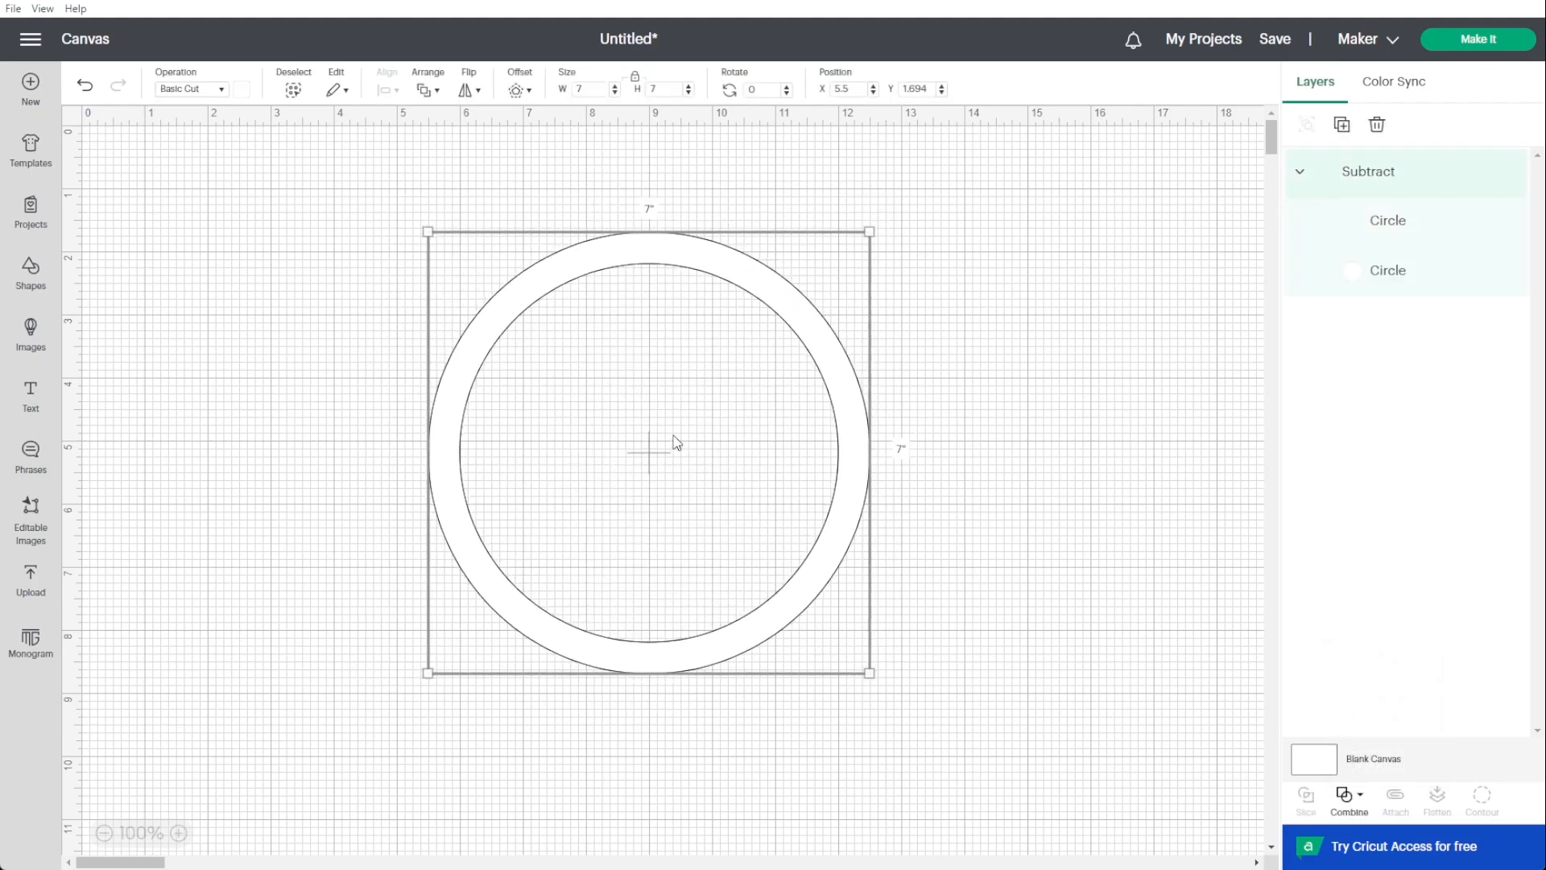
Try shifting the ring's inner circle sideways to form a crescent, and undo the move.
left_click(1363, 219)
left_click_drag(686, 383, 831, 384)
left_click(990, 546)
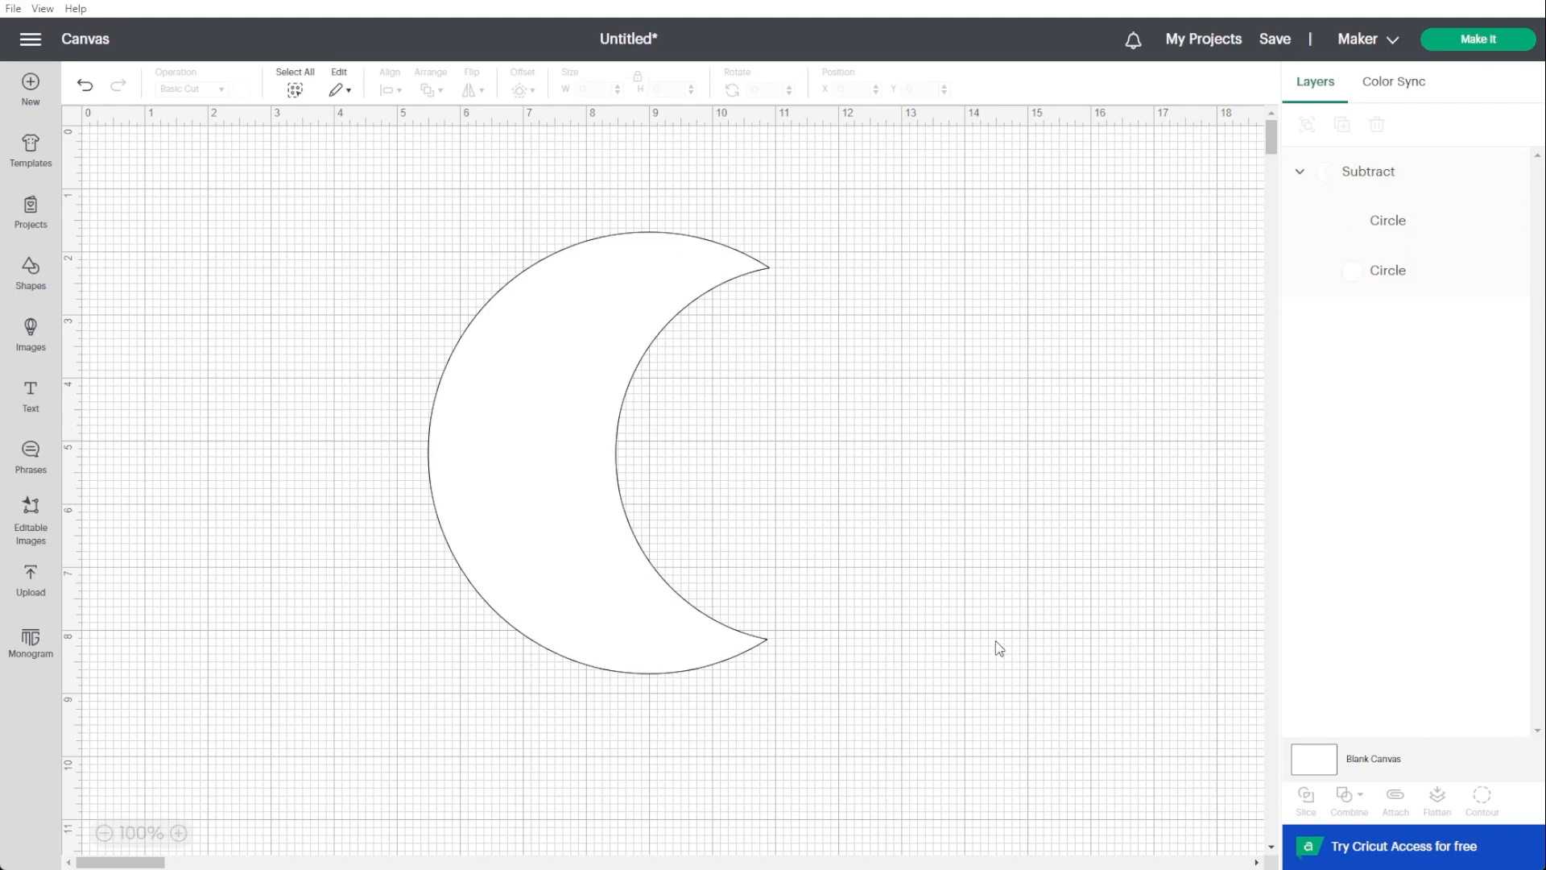
left_click(84, 86)
Duplicate the ring and arrange the two rings side by side without overlap.
left_click_drag(499, 314, 639, 309)
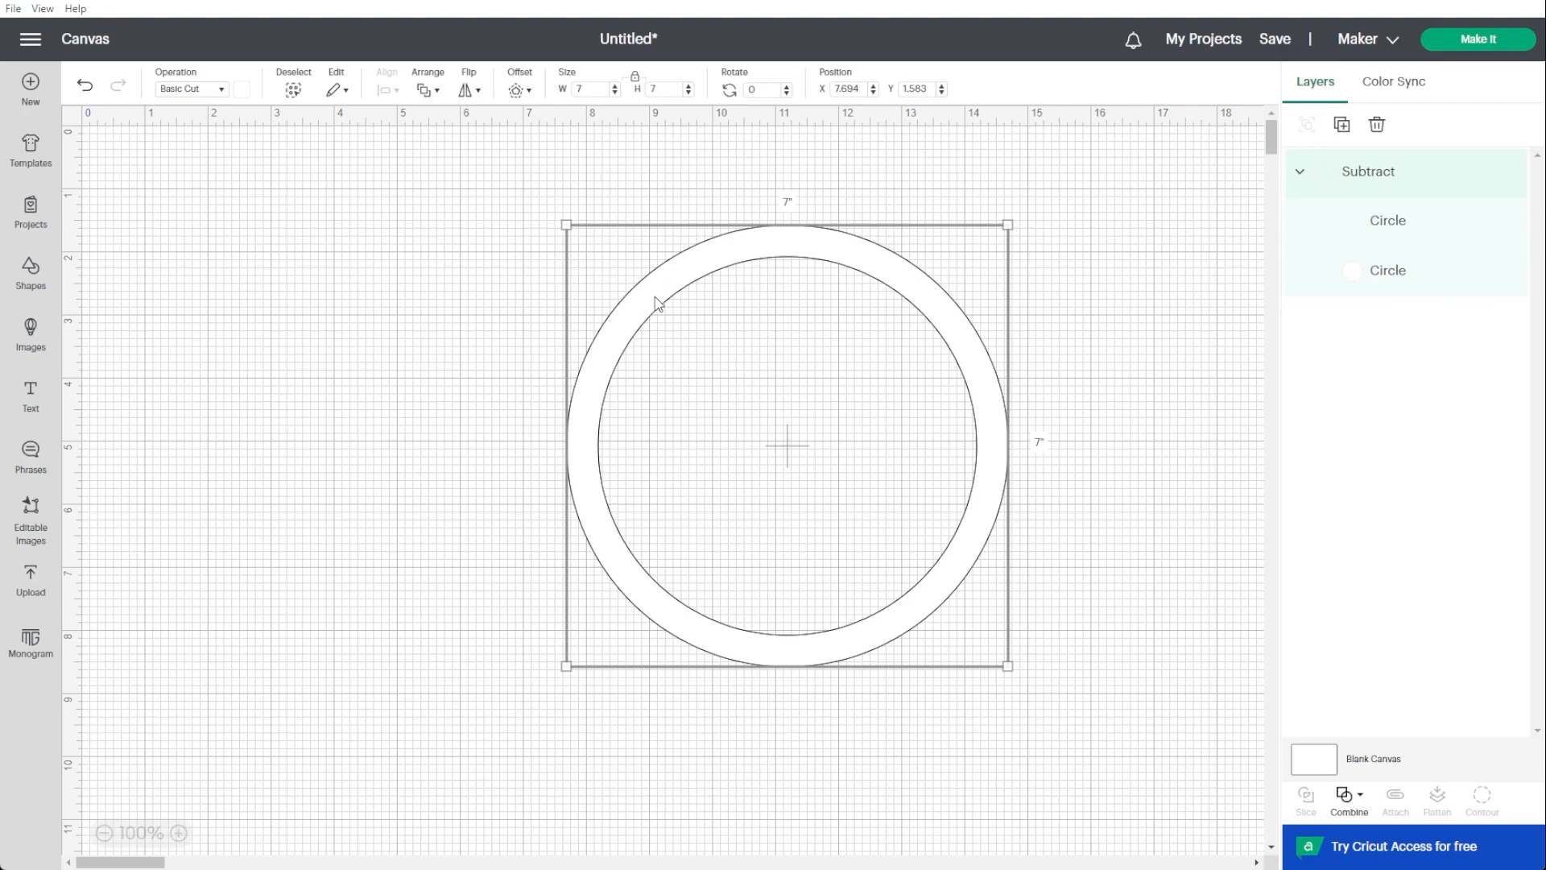
key("ctrl+d")
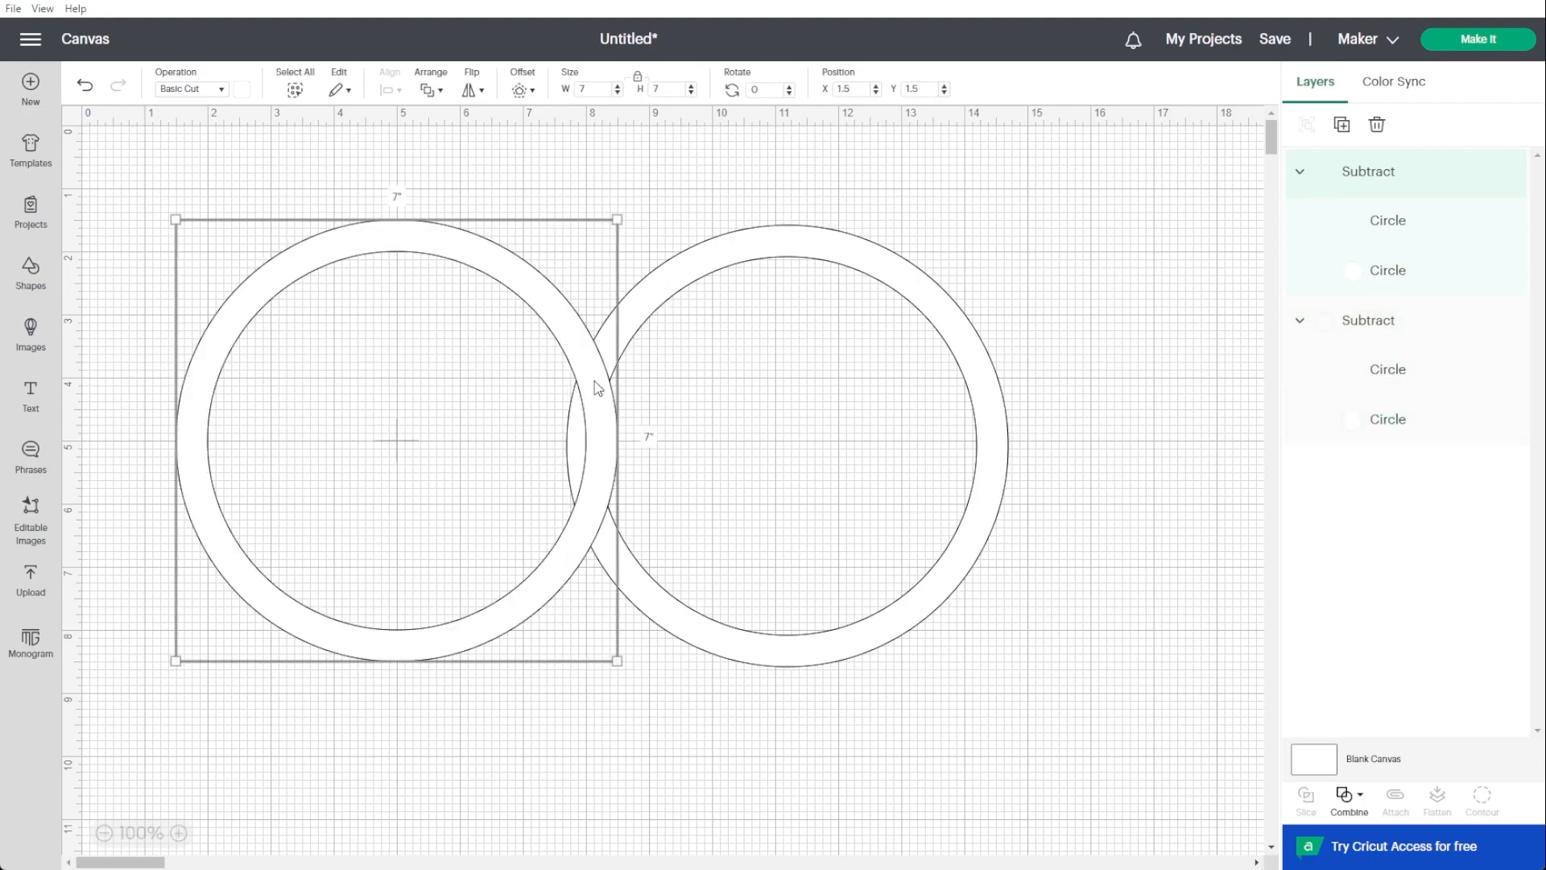
left_click_drag(594, 380, 597, 449)
left_click_drag(718, 270, 889, 245)
left_click_drag(523, 351, 550, 314)
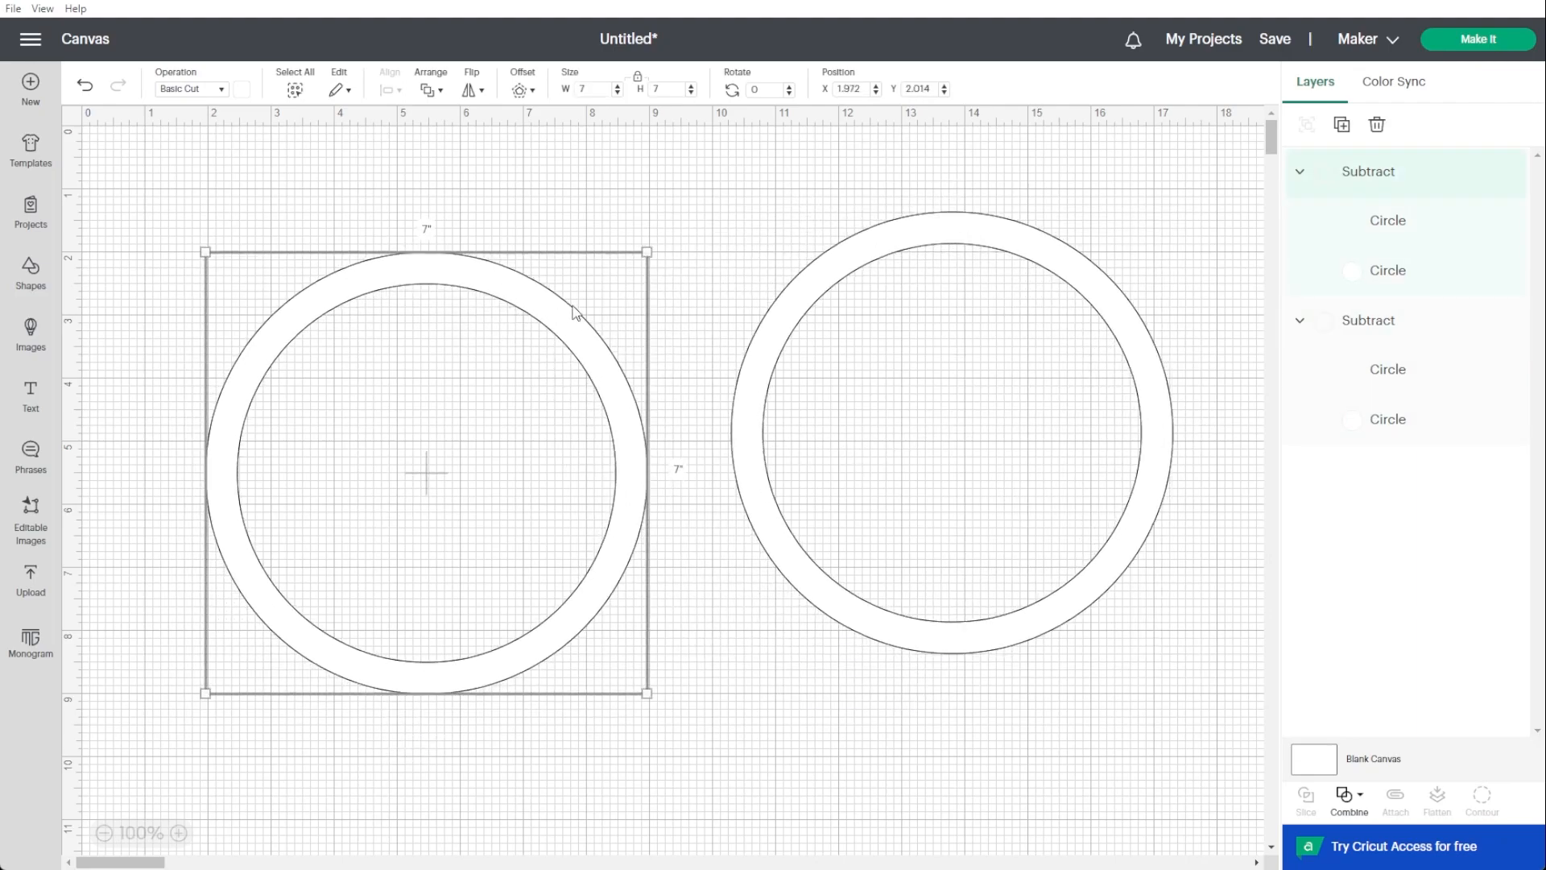
Enlarge the duplicate ring's inner circle, first to 6.1 inches and once more, to make the band thinner.
left_click(1374, 269)
left_click(1381, 221)
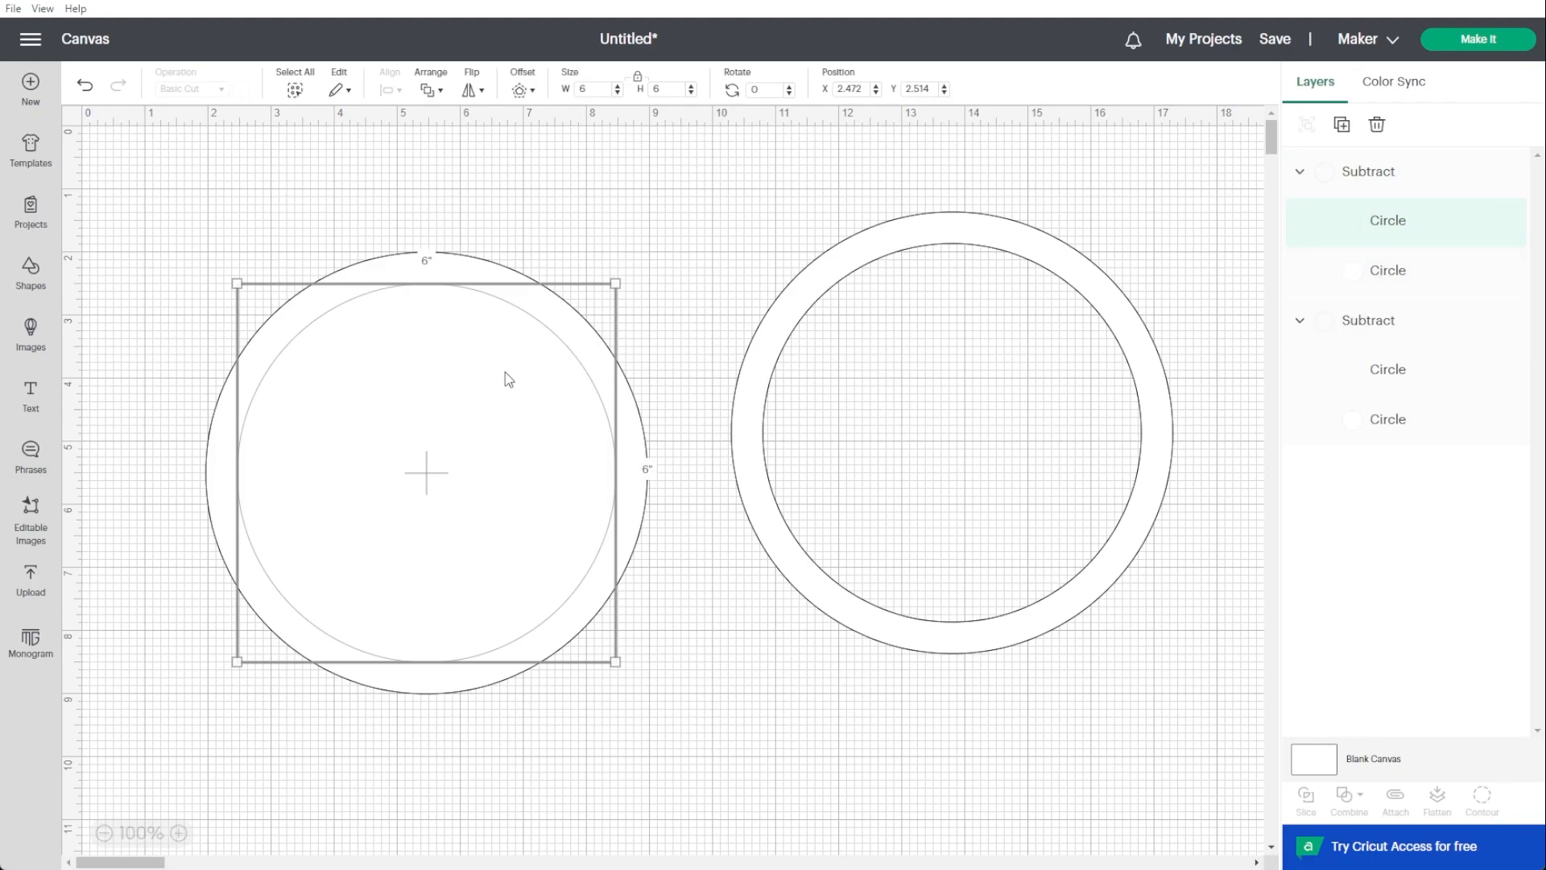
left_click(617, 85)
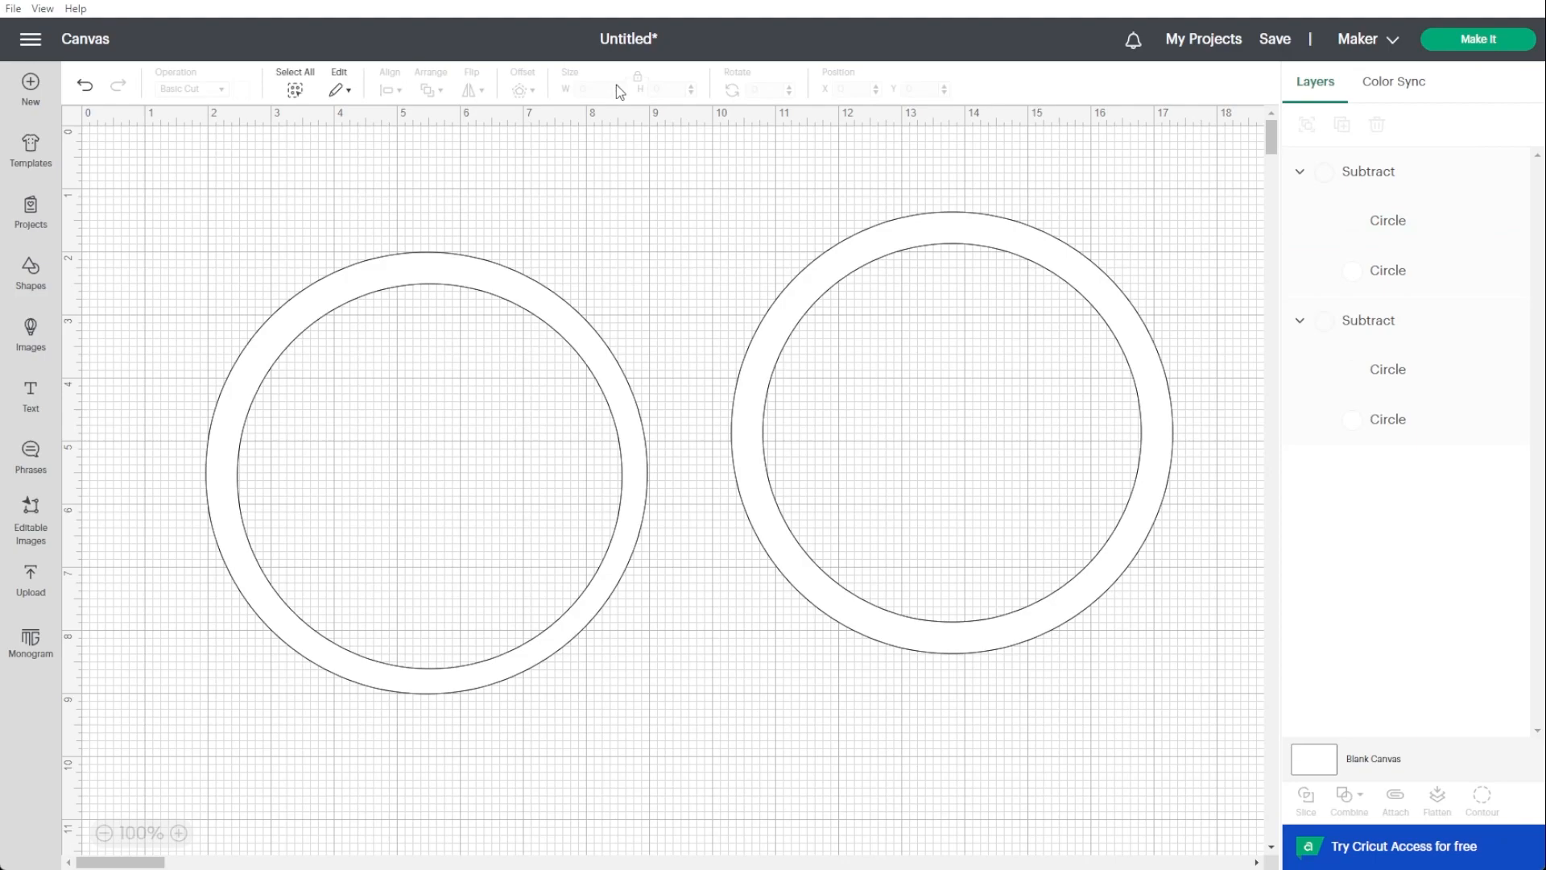
left_click(1369, 235)
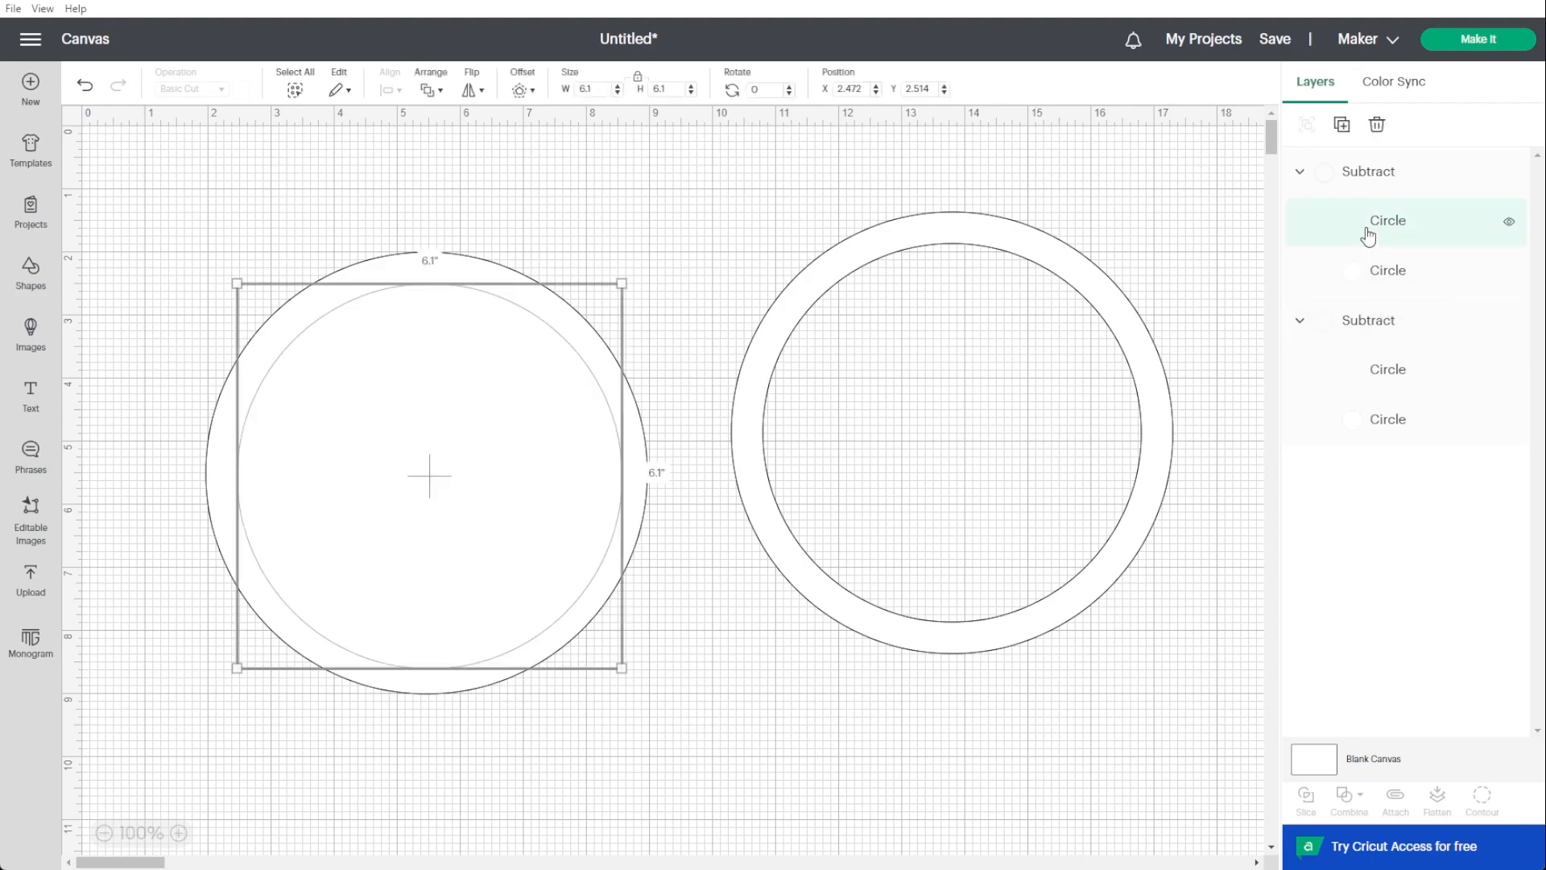
left_click_drag(601, 86, 578, 81)
key("Return")
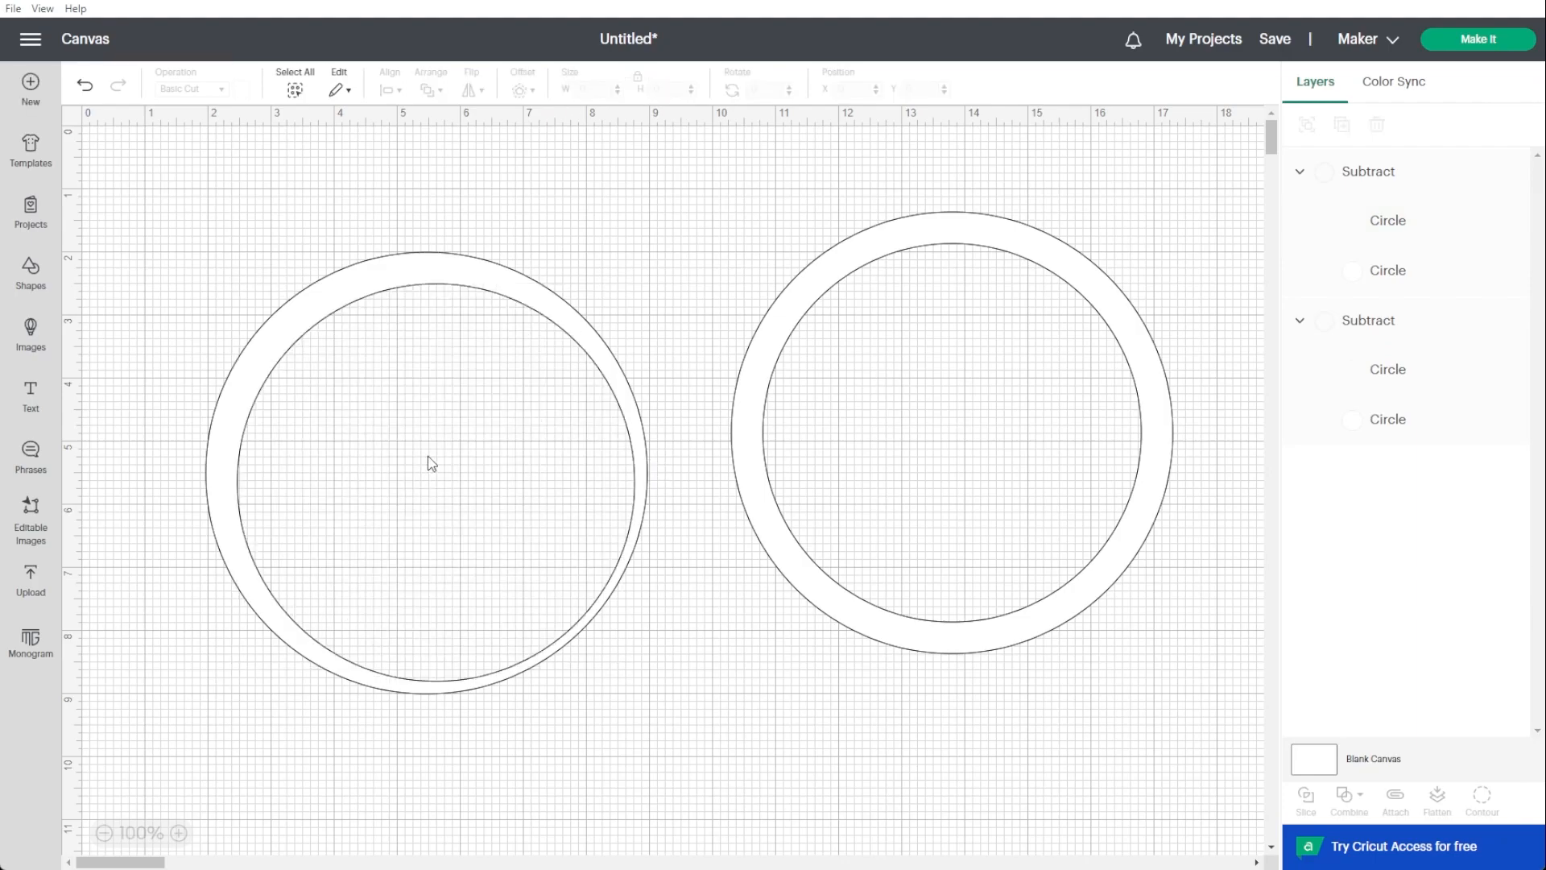
Align the centers of the duplicate ring's inner and outer circles.
left_click(1367, 231)
left_click(1369, 268, "shift")
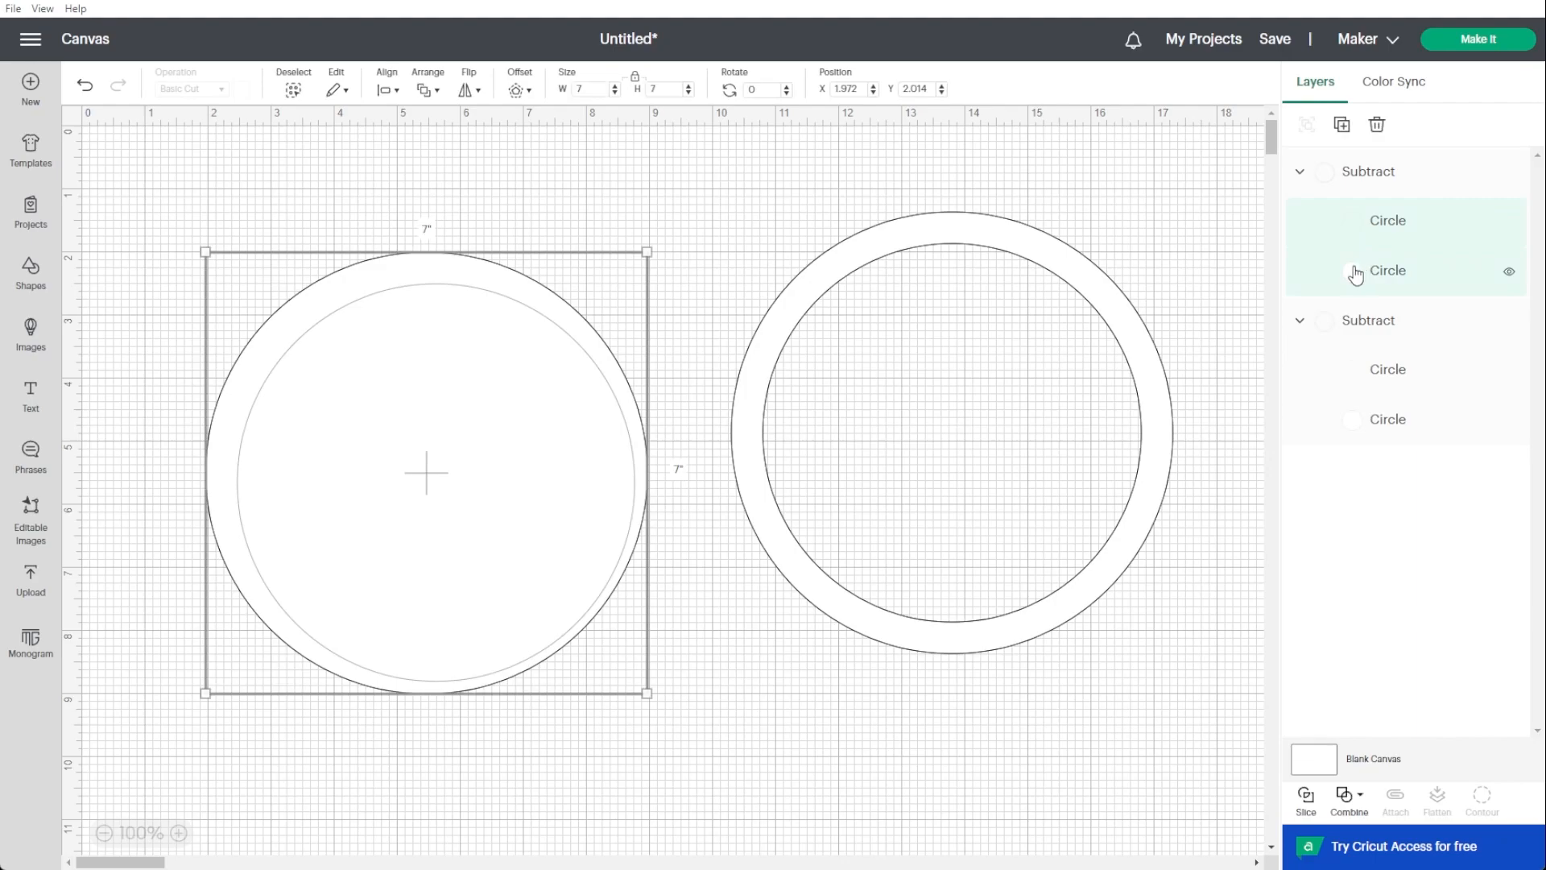
left_click(386, 90)
left_click(414, 264)
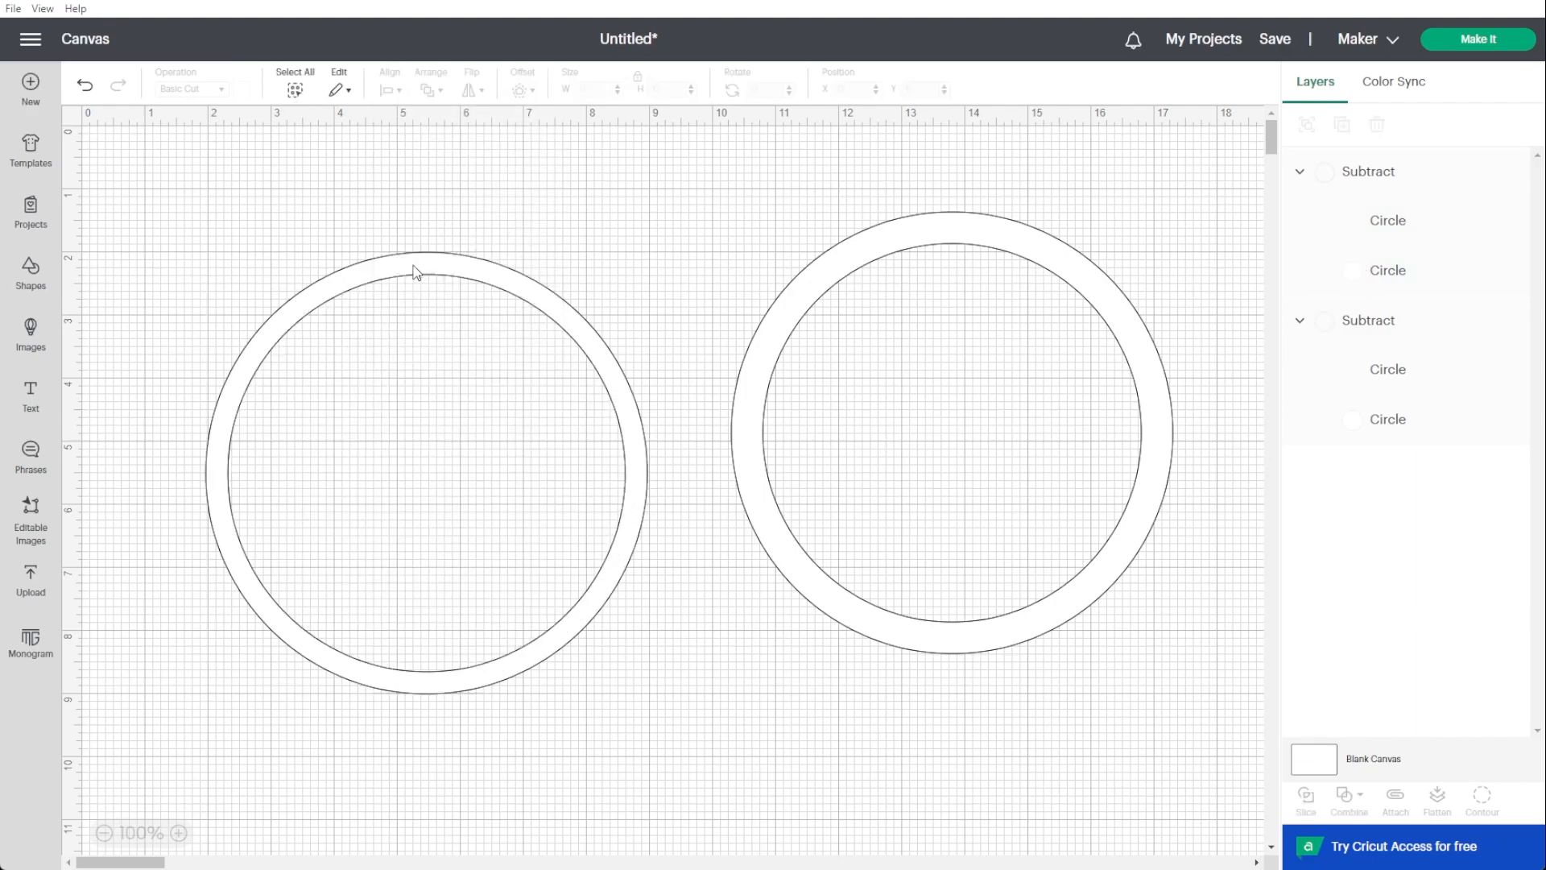
Place the thinner ring over the original ring and scale it down to about 6.82 inches.
left_click_drag(418, 277, 942, 245)
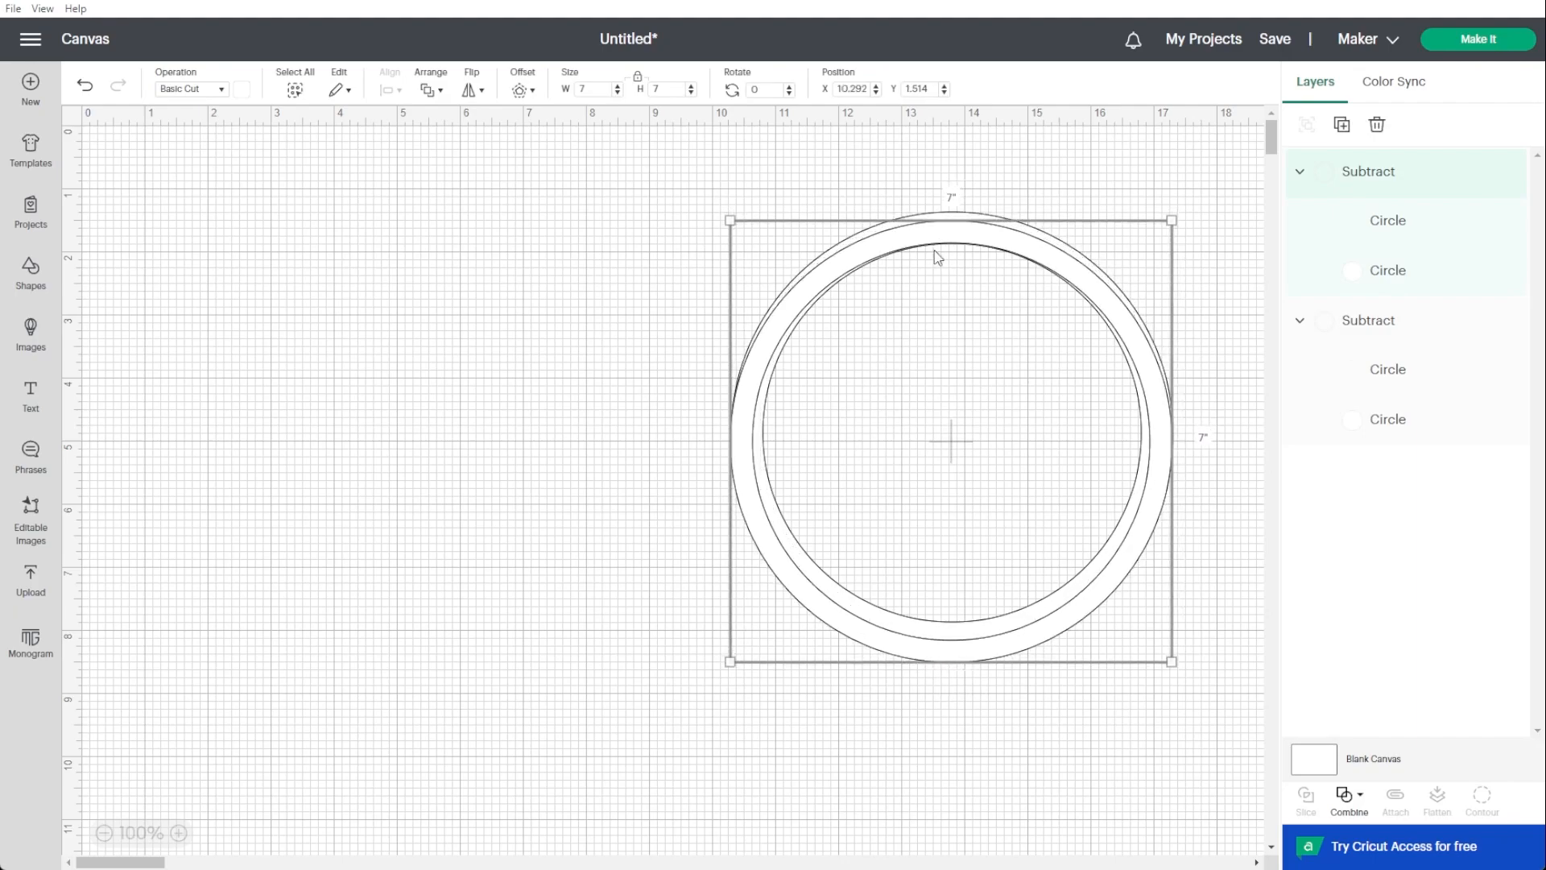
left_click_drag(735, 658, 746, 647)
left_click_drag(859, 264, 856, 261)
Move both overlapping rings together to the middle of the canvas and align their centers.
left_click_drag(534, 276, 877, 439)
left_click_drag(929, 229, 633, 229)
left_click(385, 90)
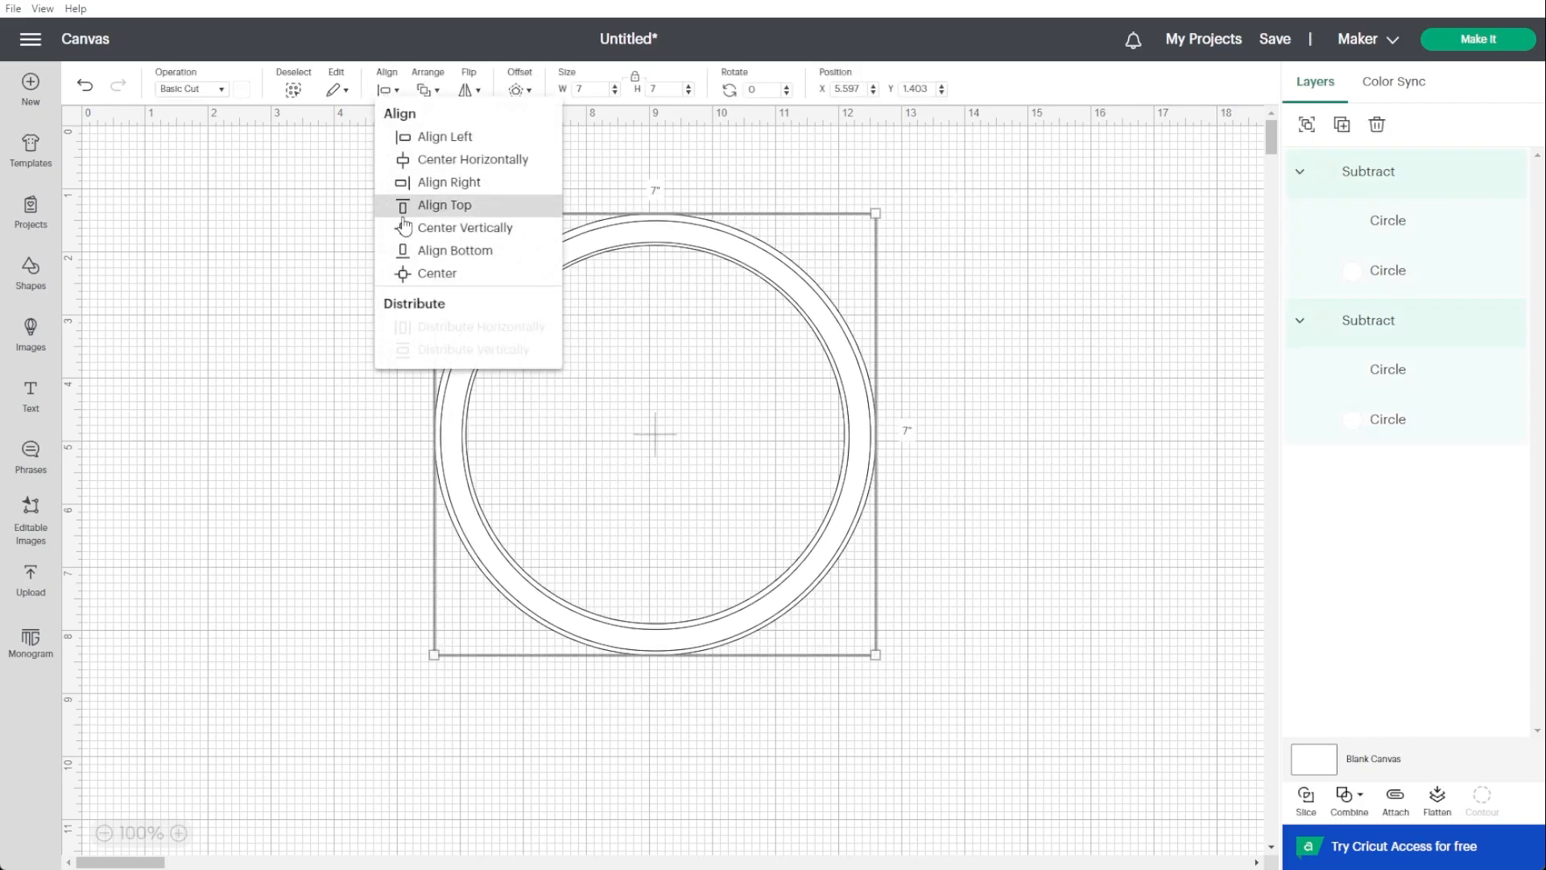
left_click(405, 274)
left_click(295, 357)
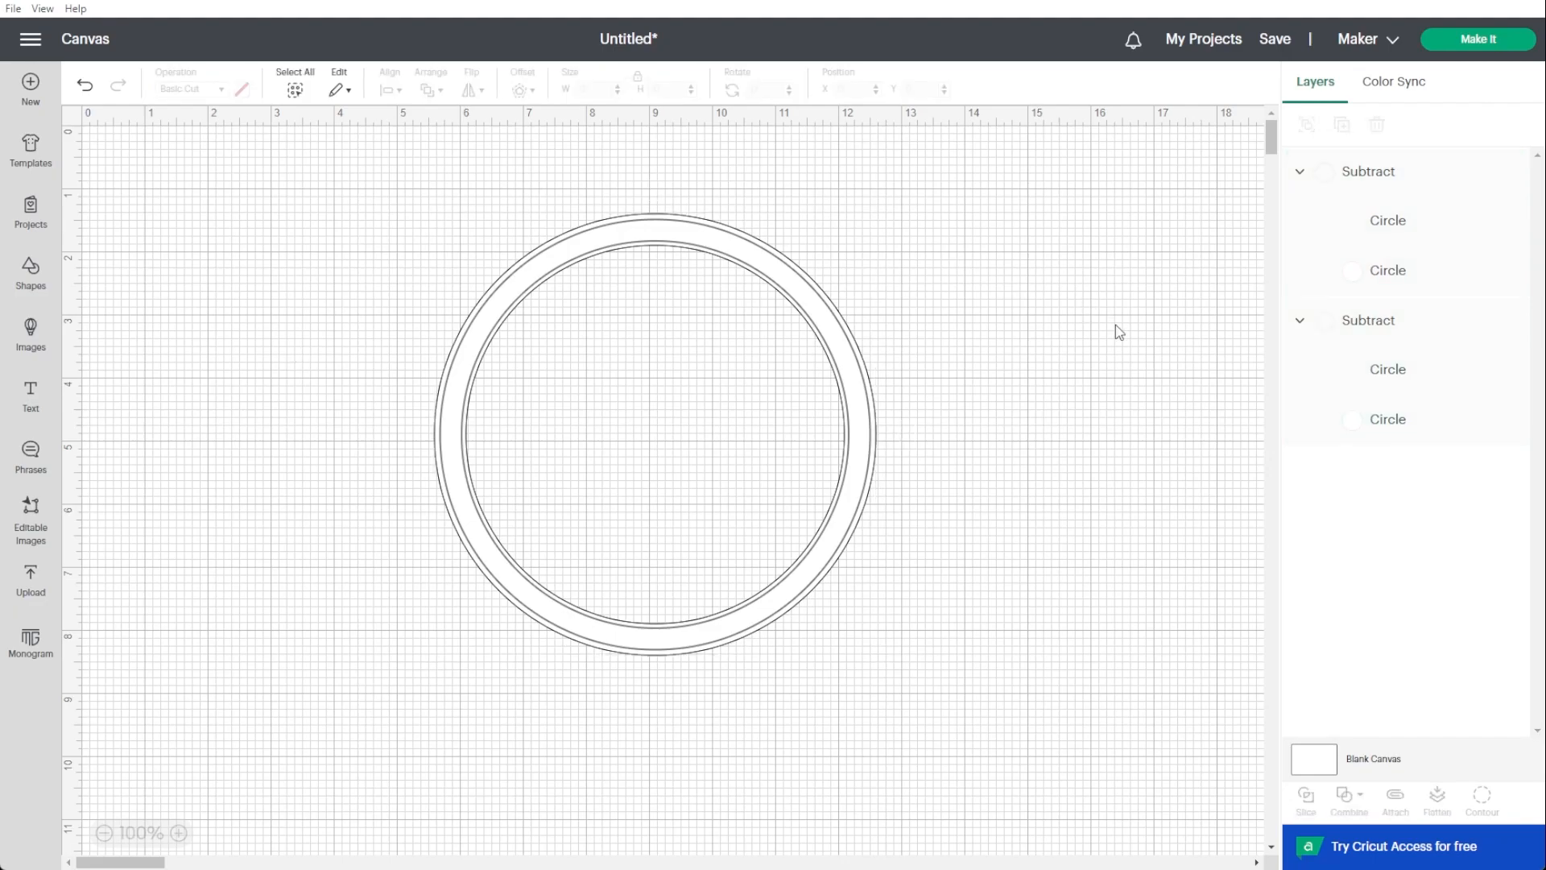
Pull the smaller, thinner ring off the original ring and delete it.
left_click_drag(860, 372, 833, 448)
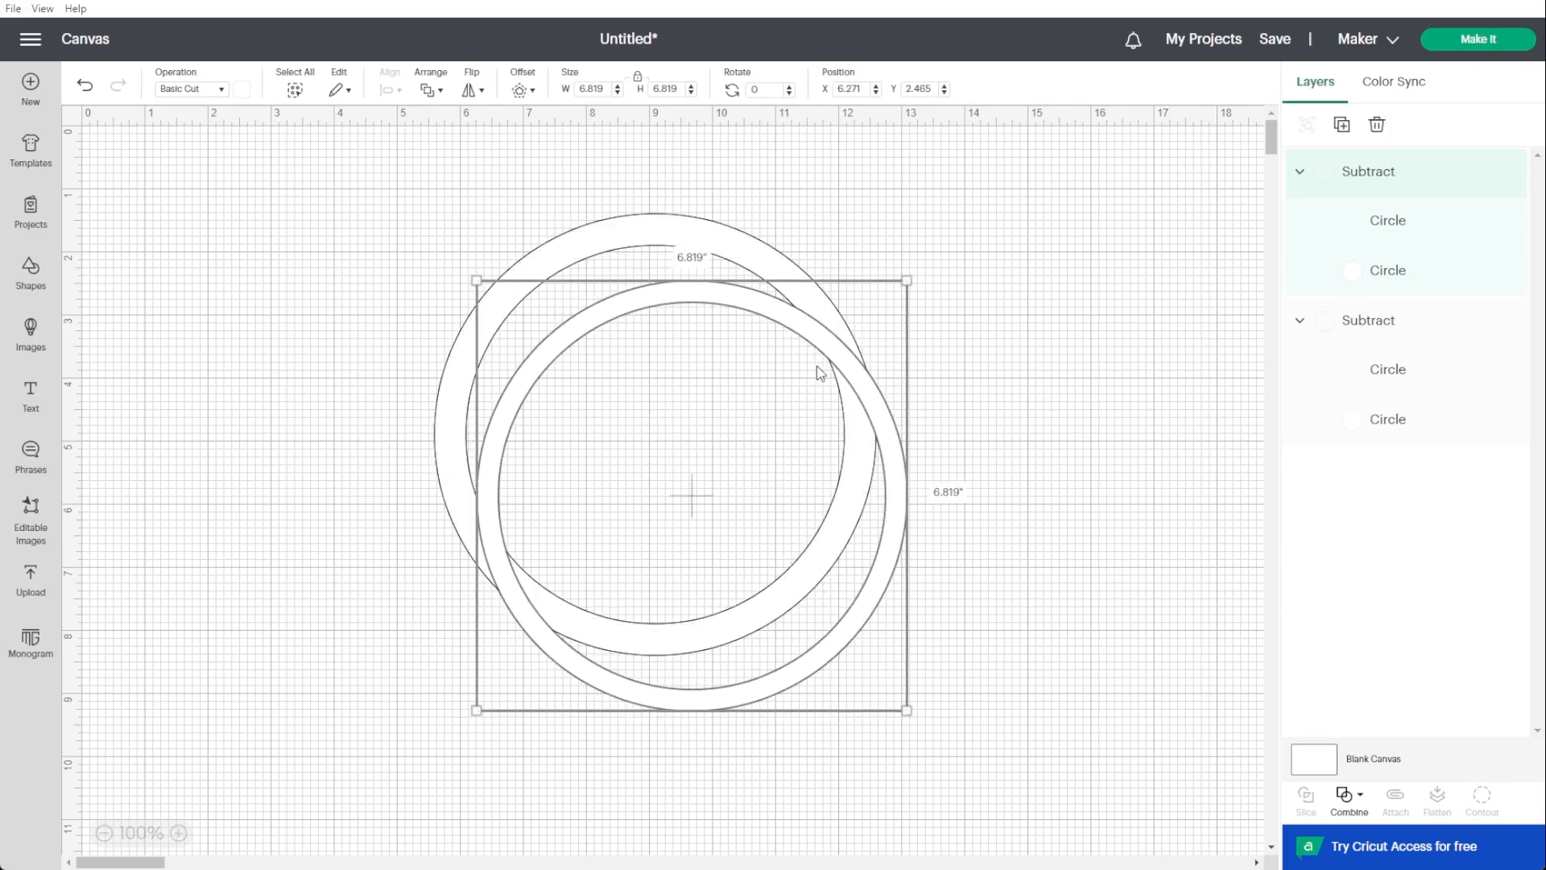
left_click_drag(825, 336, 1045, 385)
key("Delete")
Move the remaining 7-inch ring to open canvas and apply an inward offset of -0.153 in with rounded corners.
left_click_drag(833, 321, 702, 363)
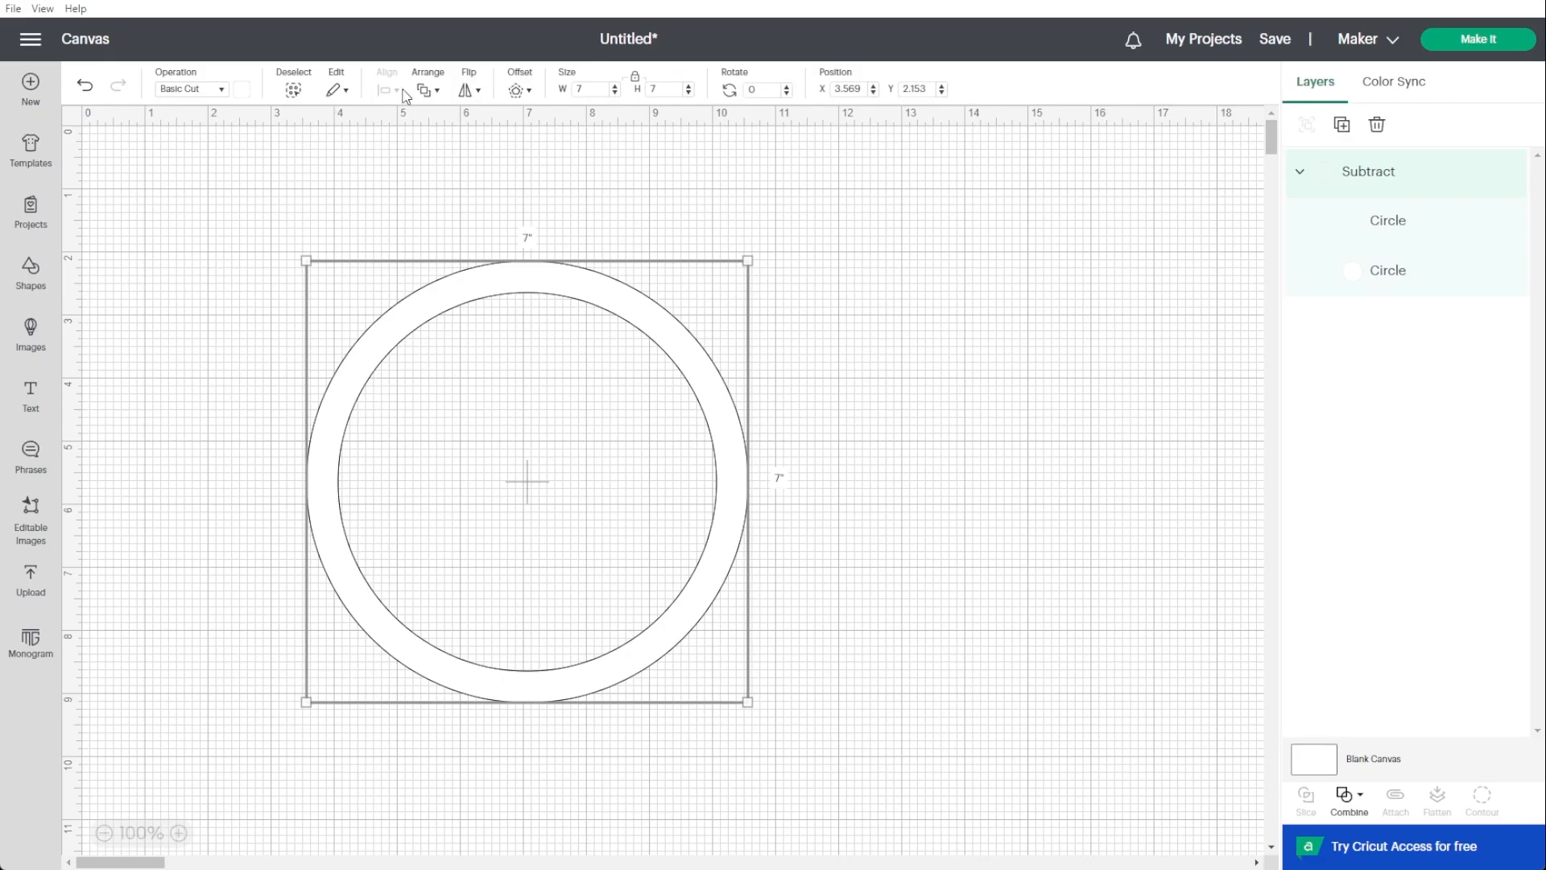
left_click(529, 91)
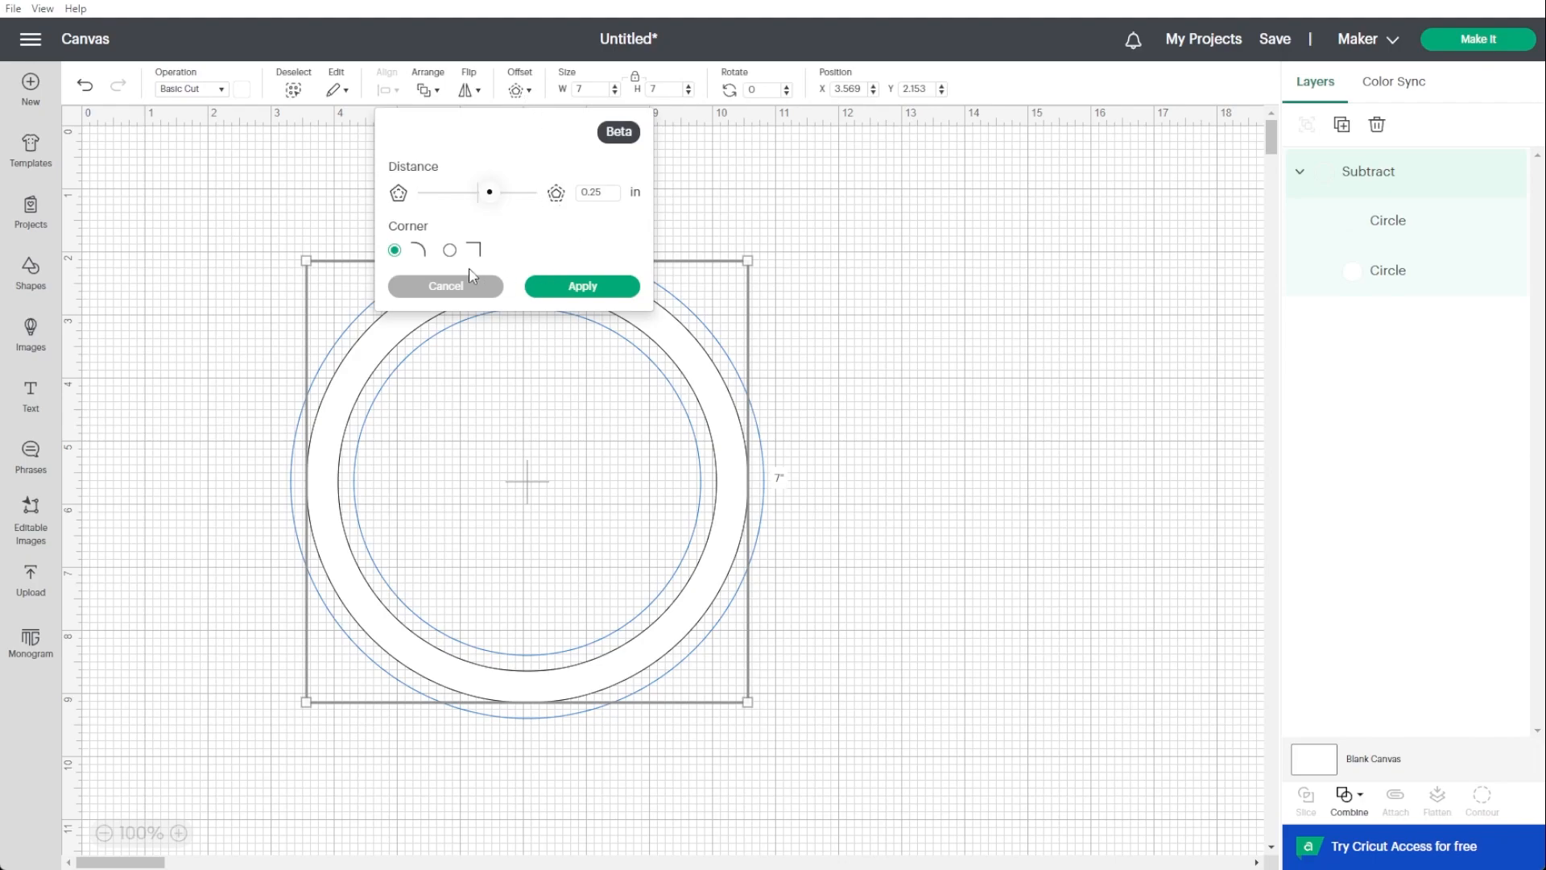
left_click(484, 196)
left_click_drag(484, 193, 473, 194)
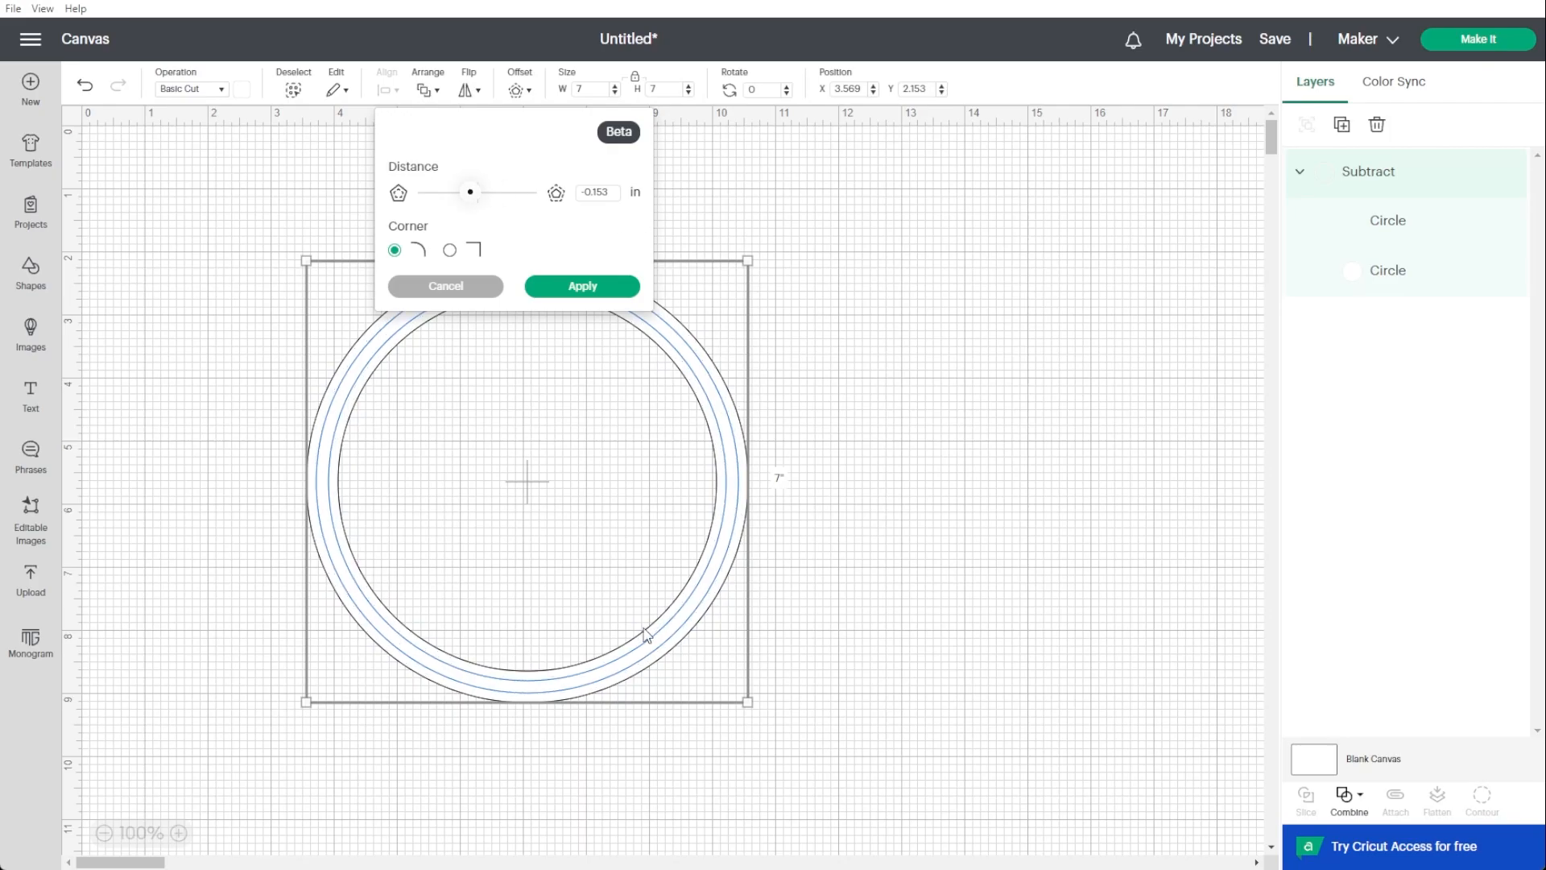
left_click(581, 287)
left_click(907, 380)
Set the offset ring's material color to white and move both rings together to the middle of the canvas.
left_click(479, 291)
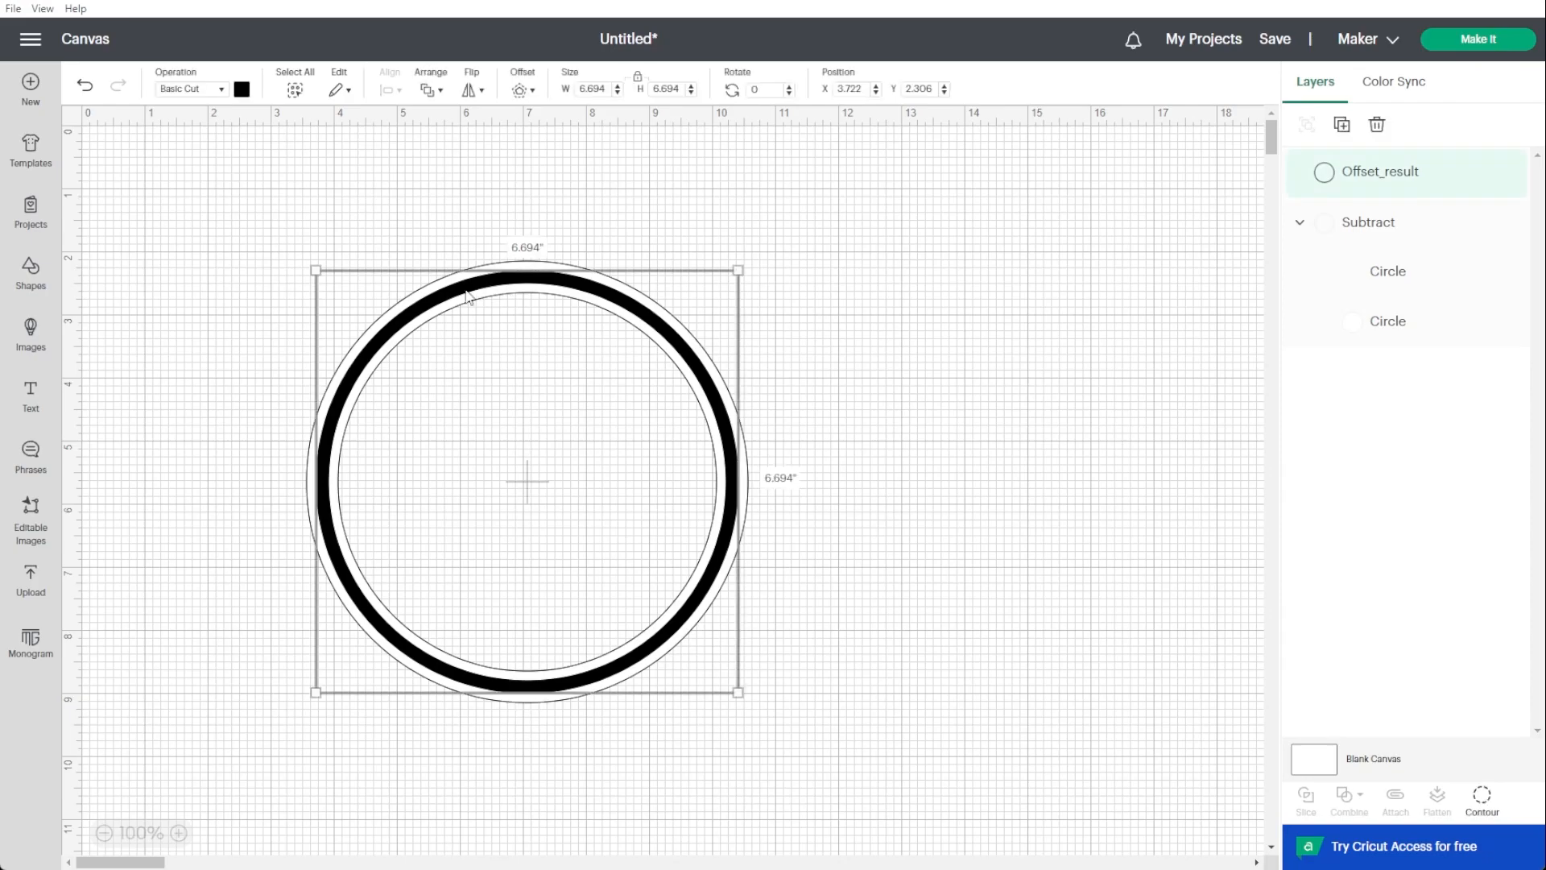
left_click(242, 89)
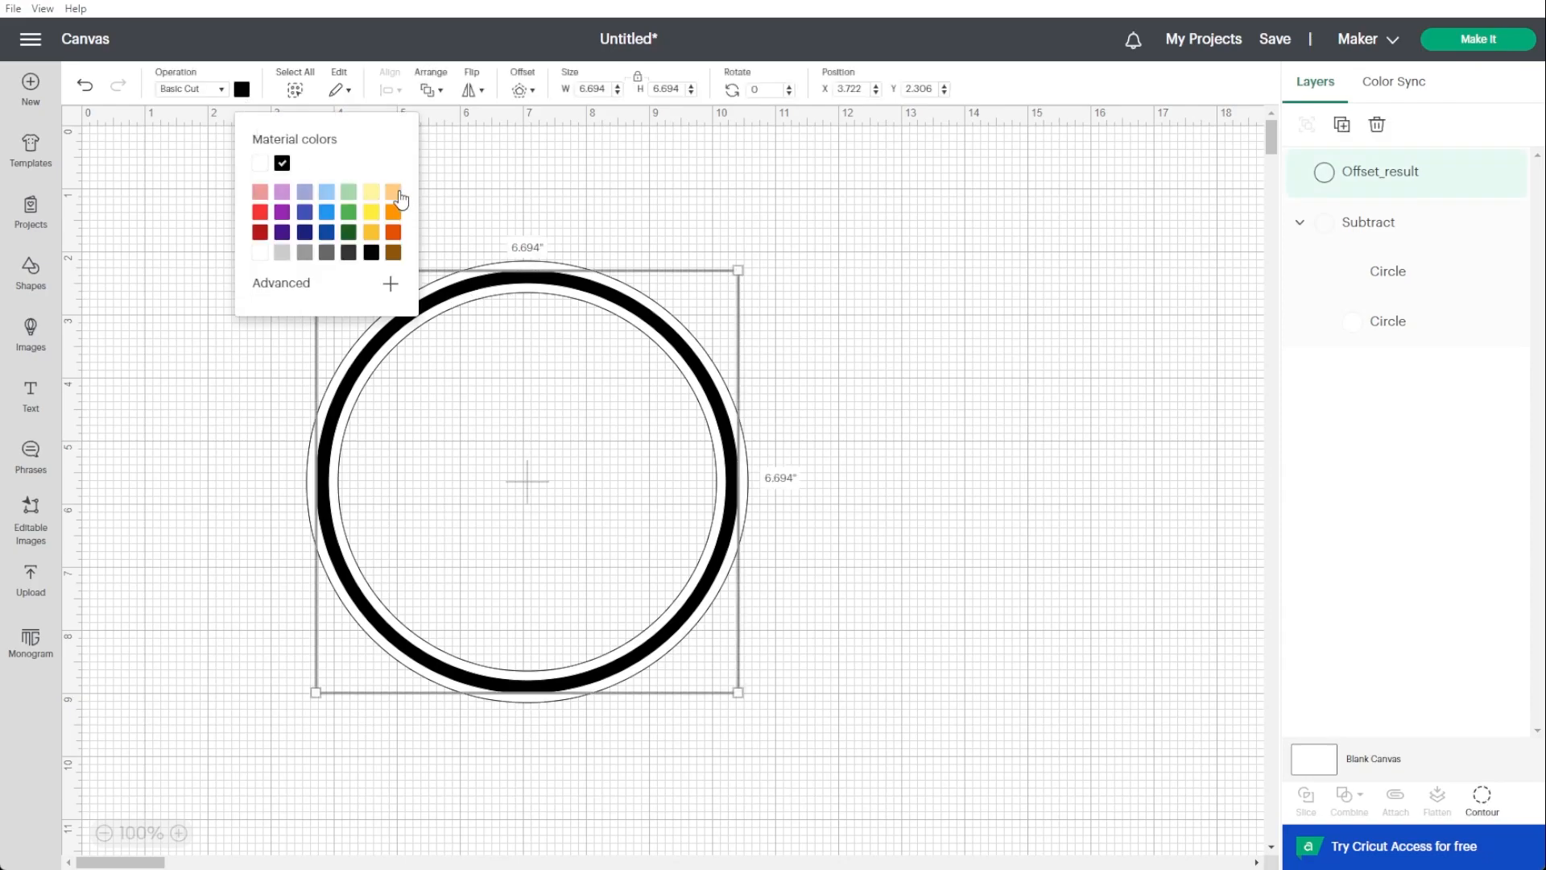
left_click(258, 164)
left_click_drag(831, 282, 770, 425)
left_click(999, 400)
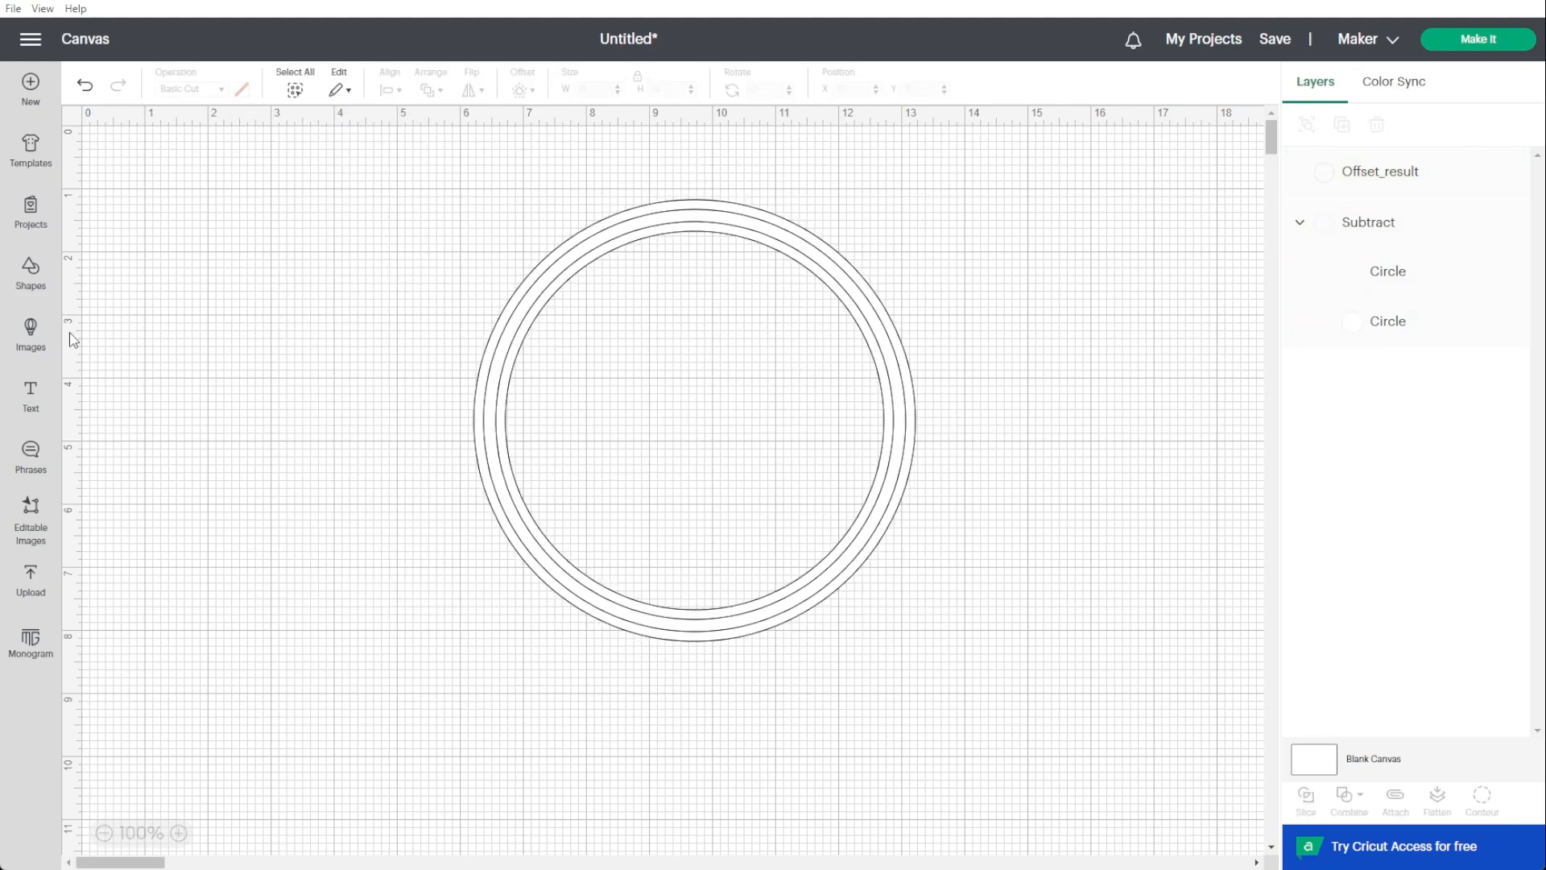
Search the image library for "snow flake" and select the plain blue snowflake image.
left_click(30, 349)
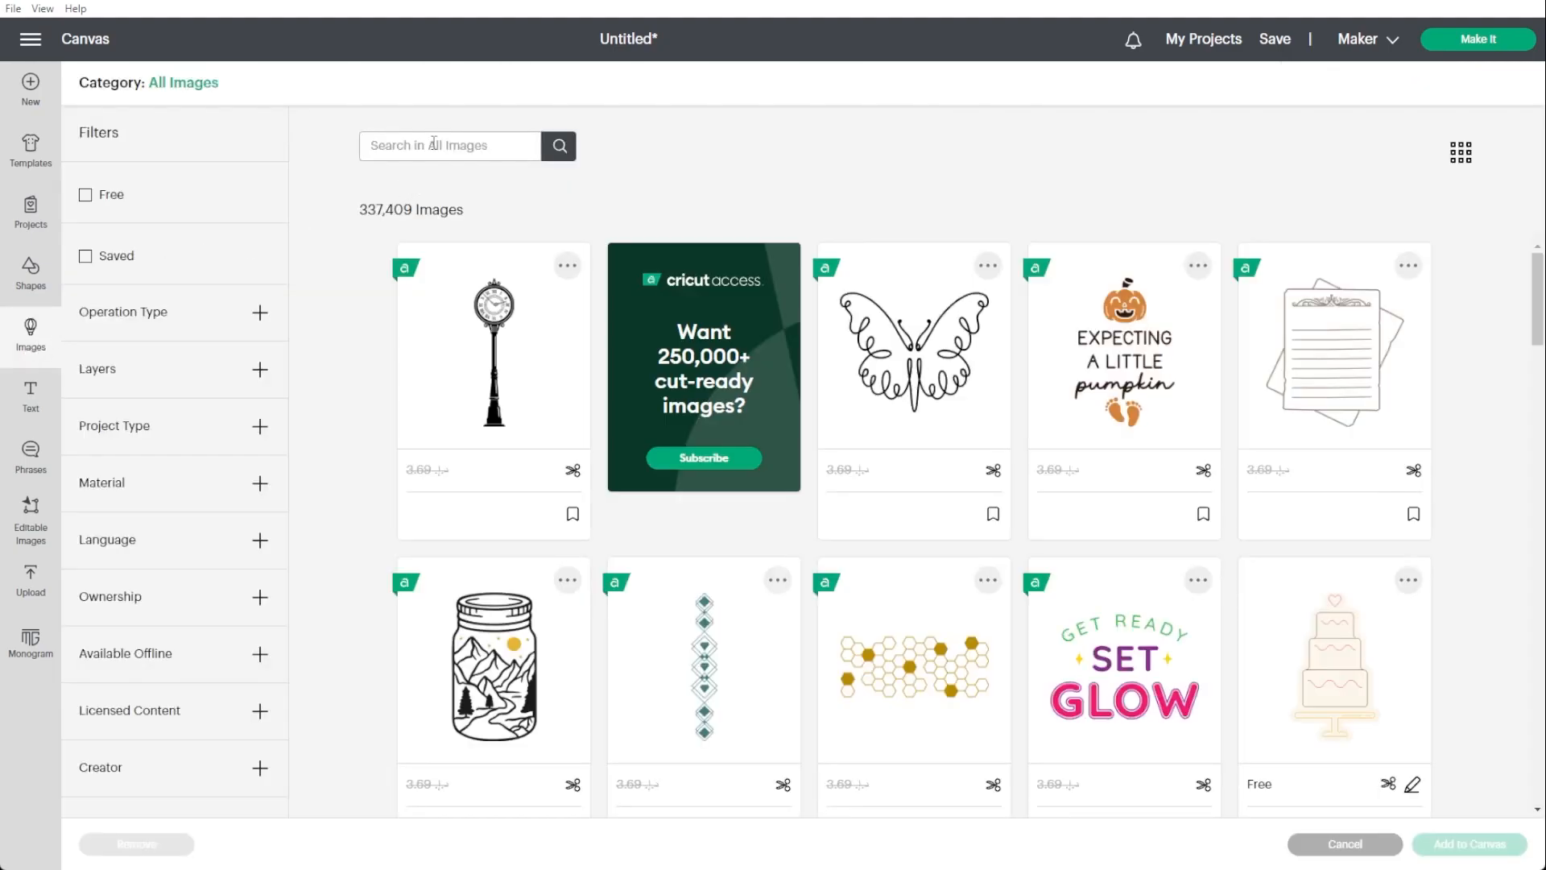
type("snow flake")
key("Return")
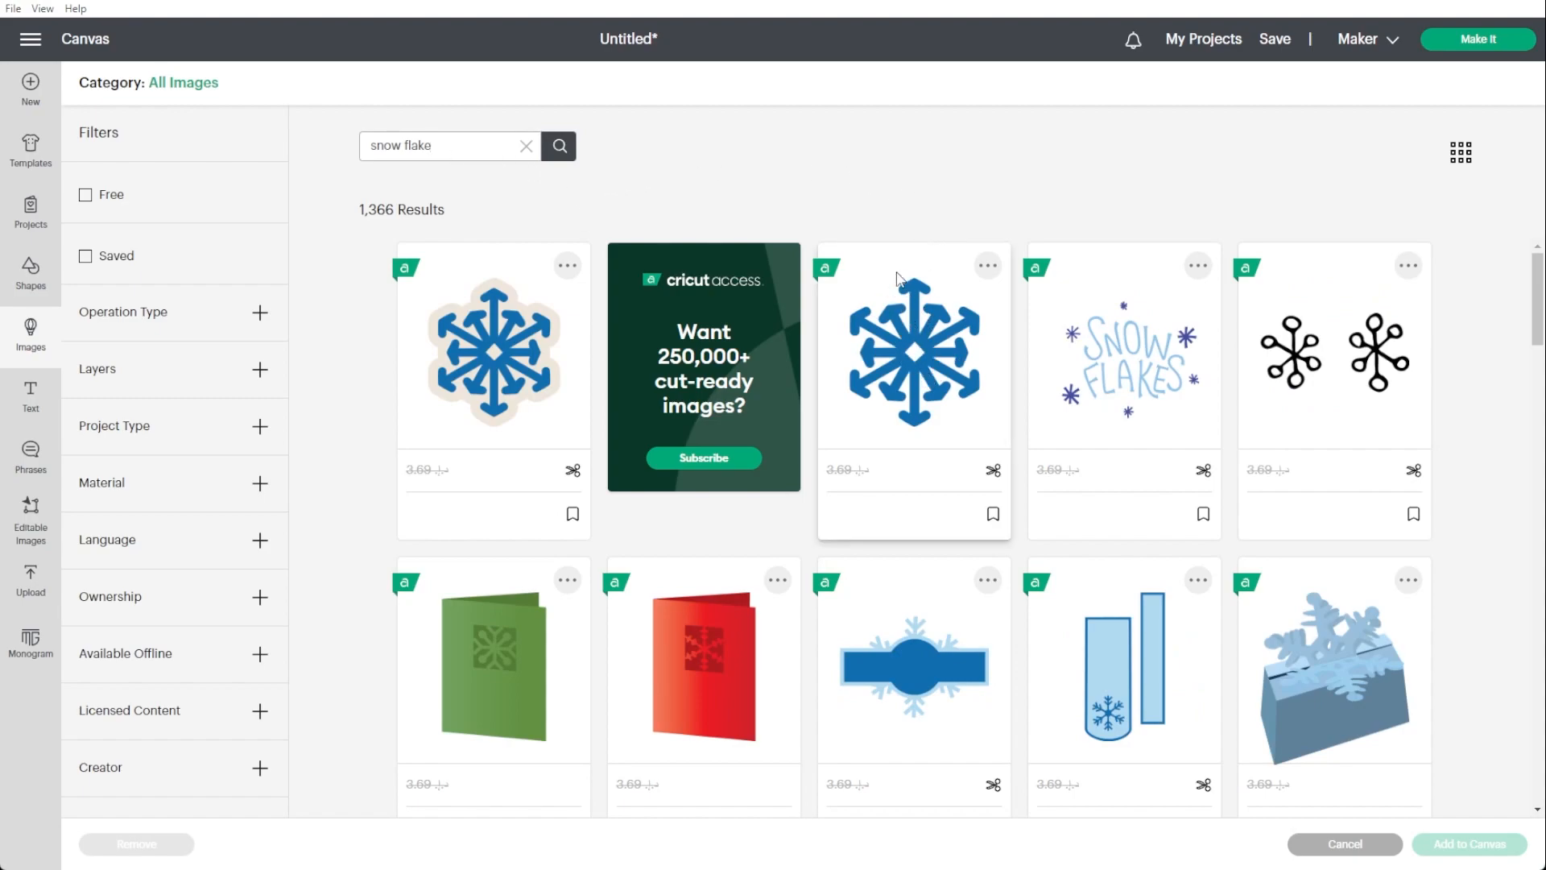
left_click(915, 342)
Find the image with three dark blue snowflakes and scattered dots, and add it with the selected snowflake to the canvas.
scroll(916, 342, "down", 5)
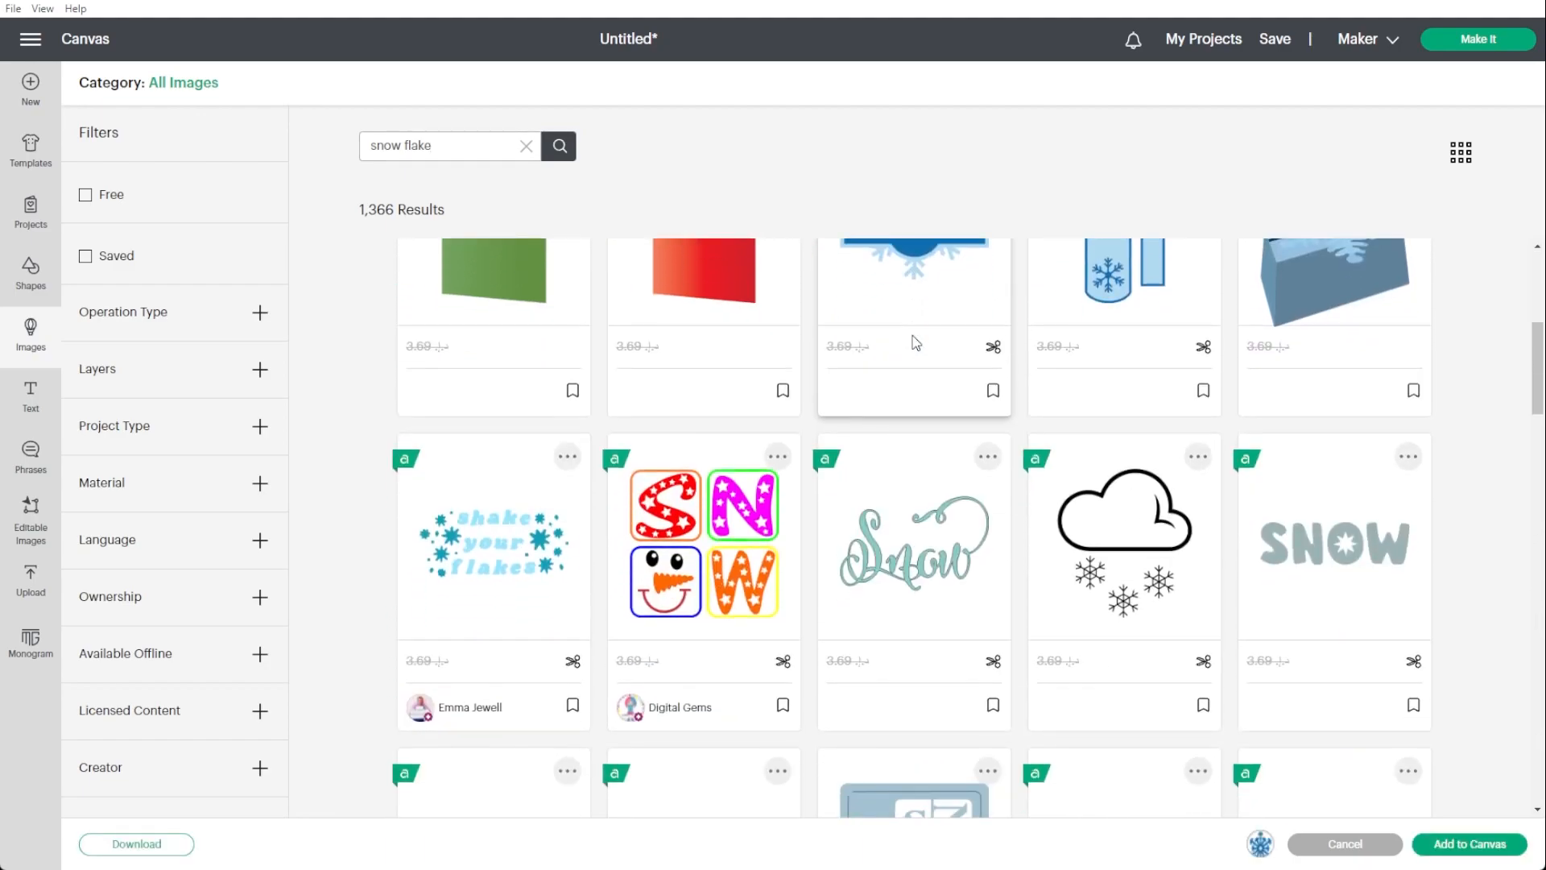
scroll(915, 342, "down", 1)
scroll(915, 342, "down", 2)
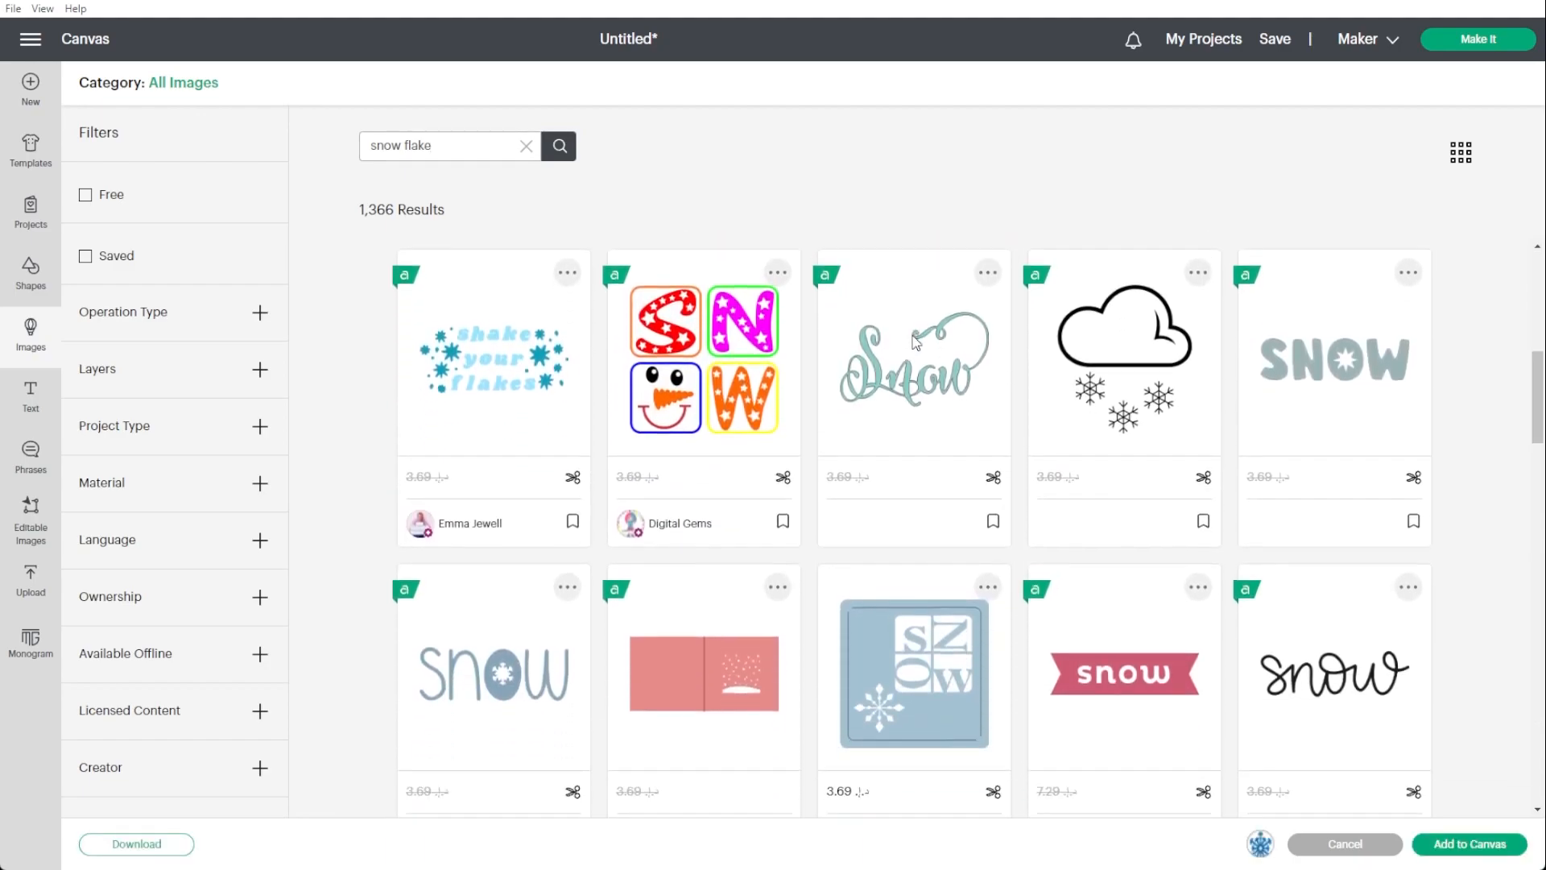
scroll(916, 342, "down", 10)
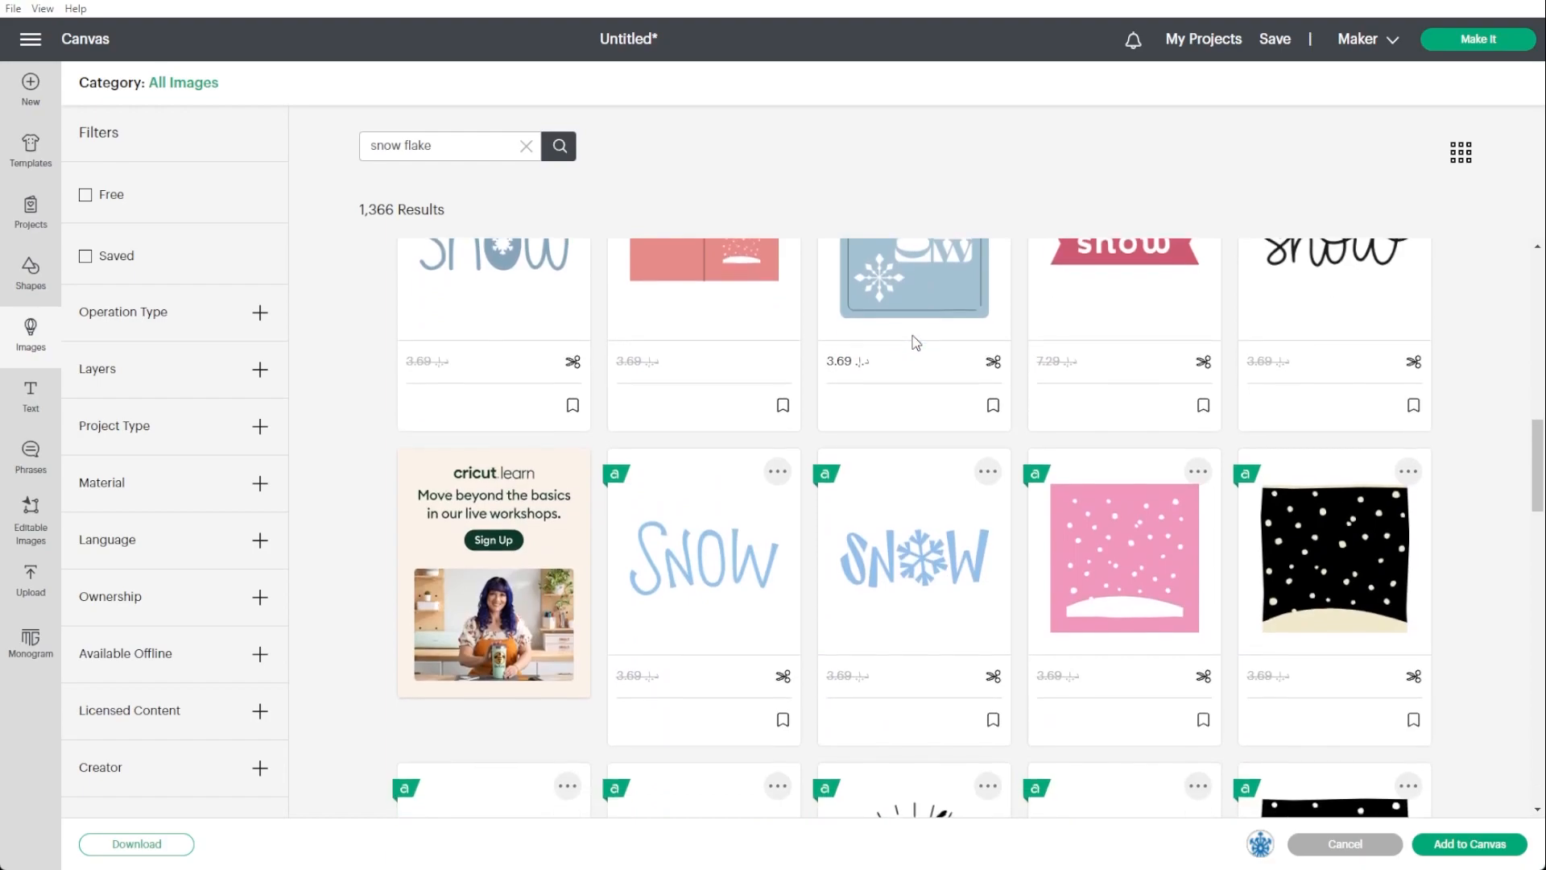
scroll(916, 342, "down", 3)
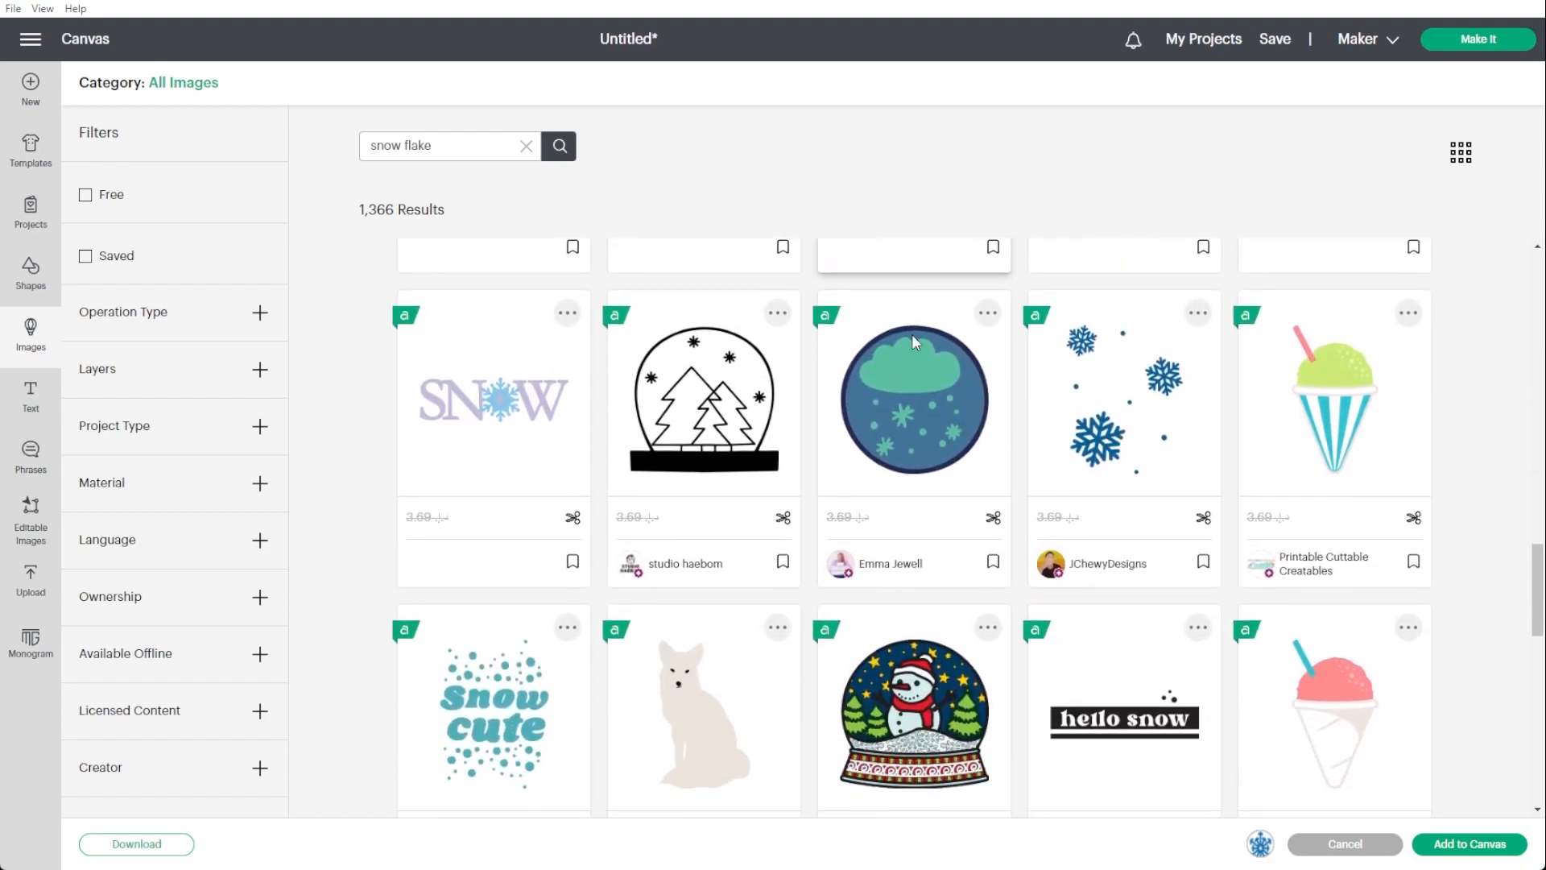
left_click(1085, 393)
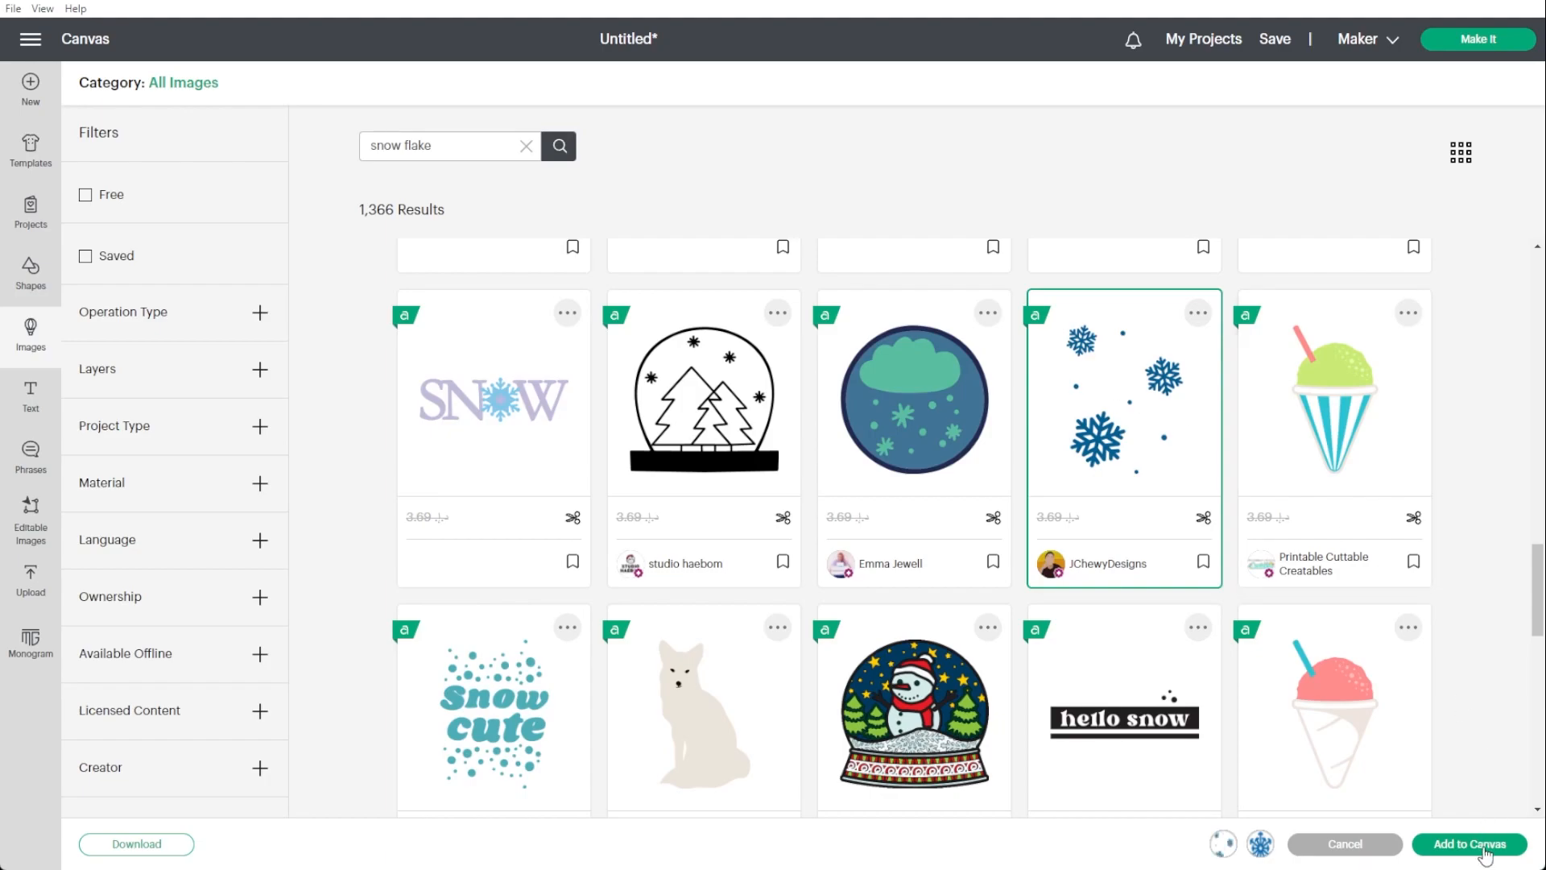
left_click(1470, 843)
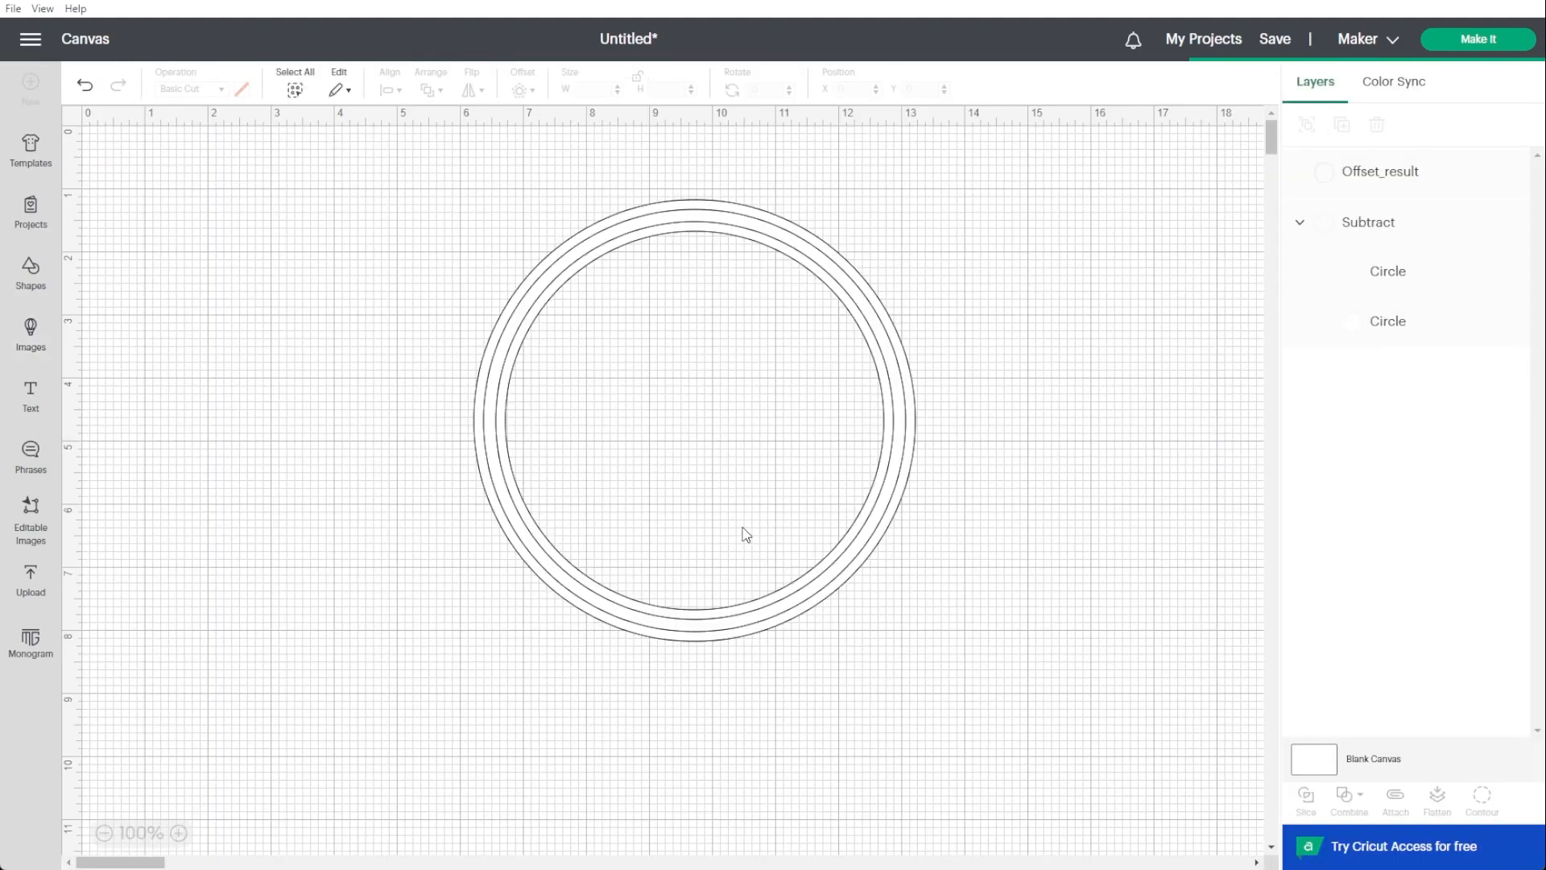
Move the three-snowflake image to open canvas below the single blue snowflake.
left_click(311, 578)
left_click_drag(237, 352, 351, 652)
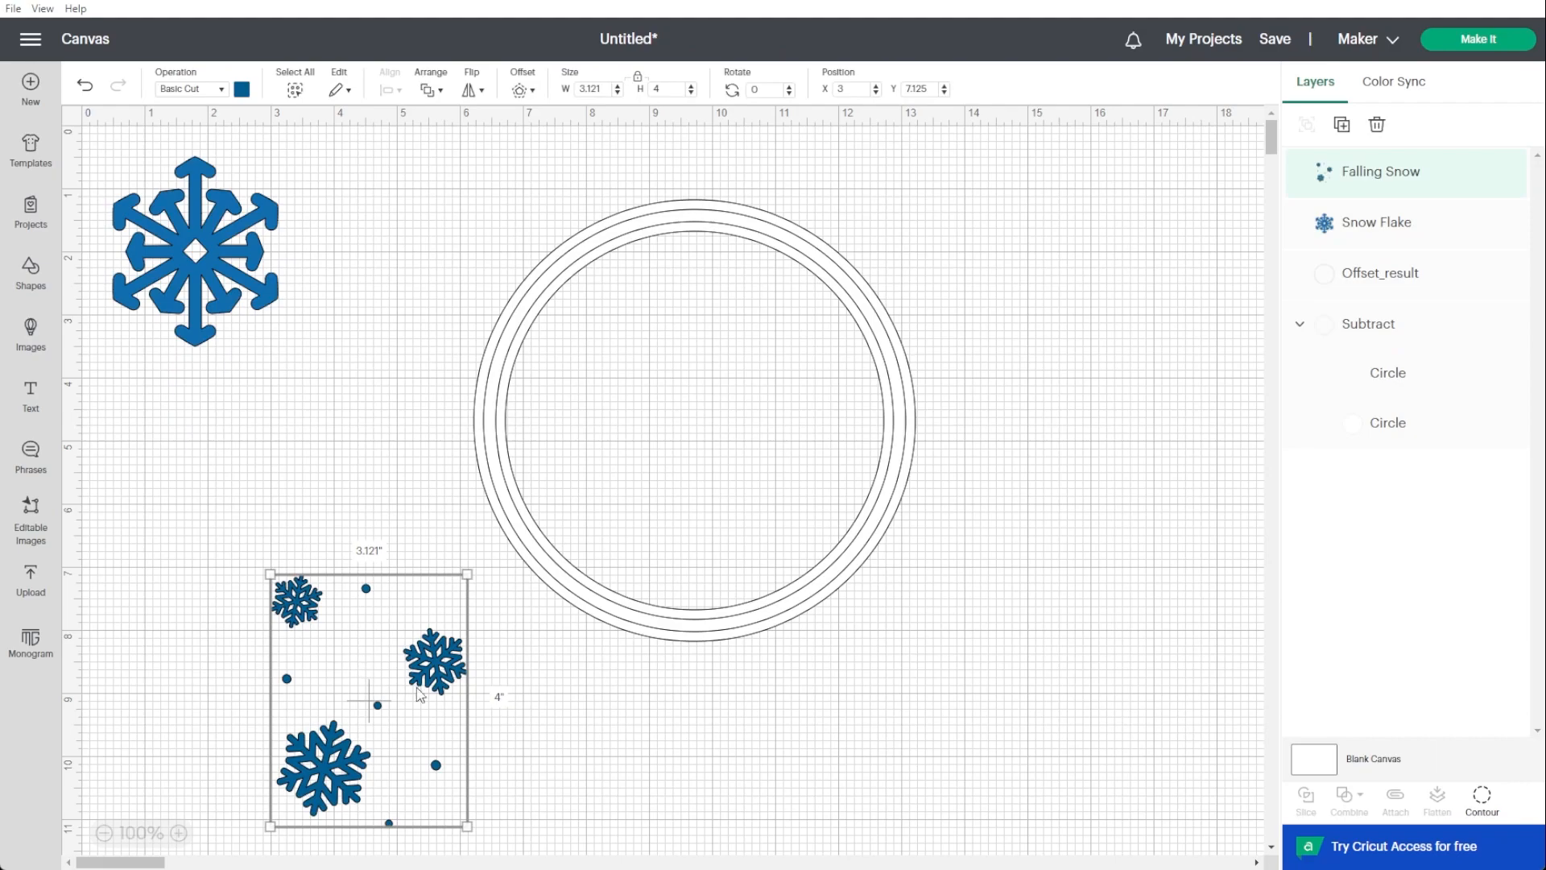
left_click_drag(457, 679, 359, 585)
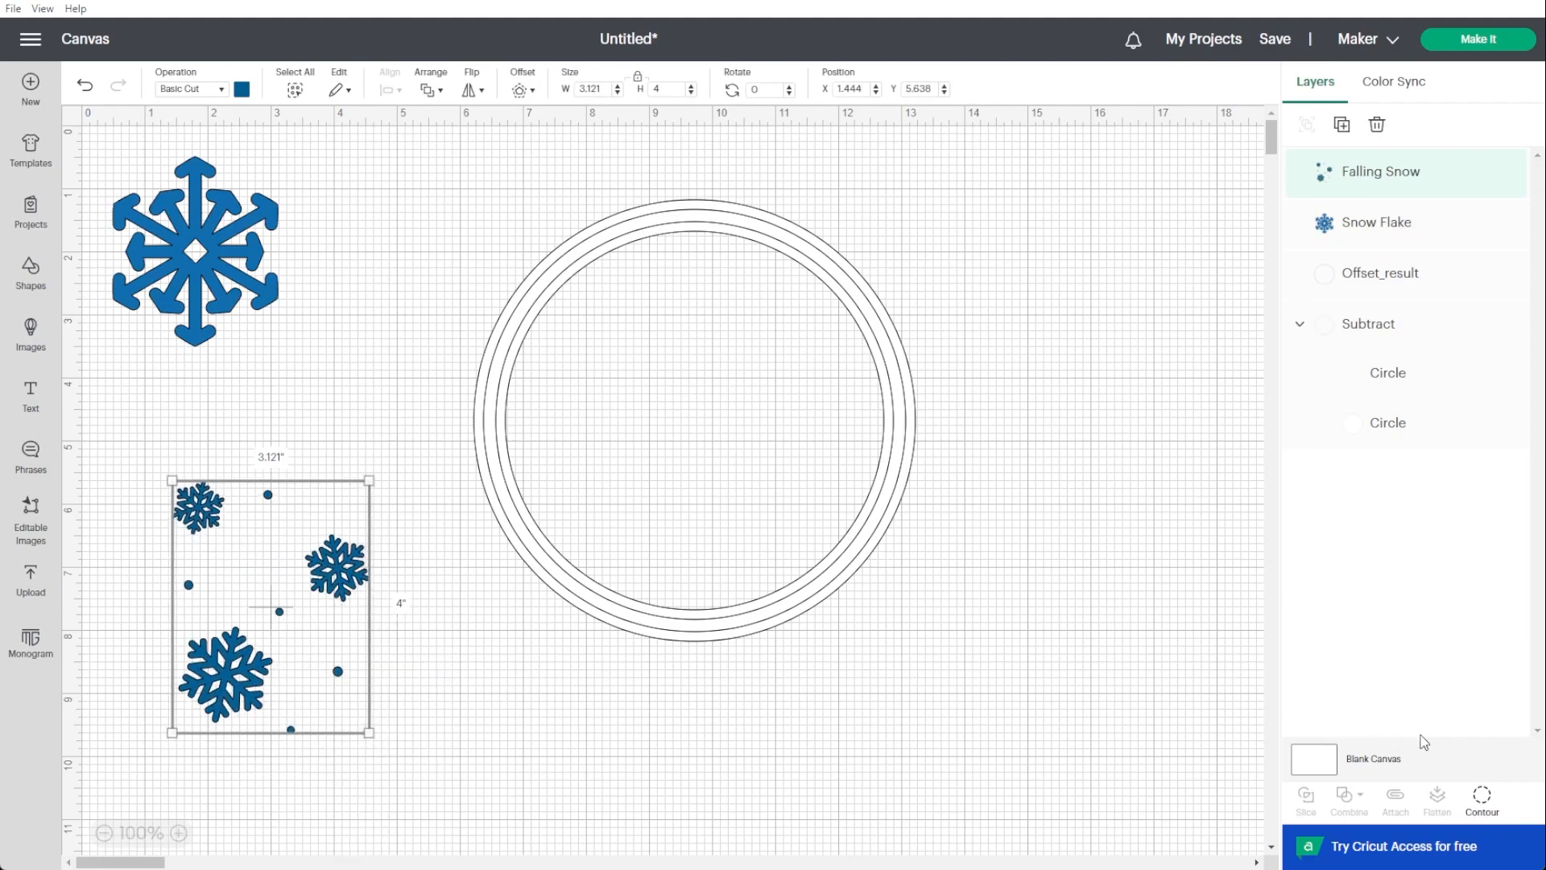
Hide all contours of the three-snowflake image except the largest snowflake's outline, and turn that snowflake's inner diamond cutouts back on.
left_click(1482, 801)
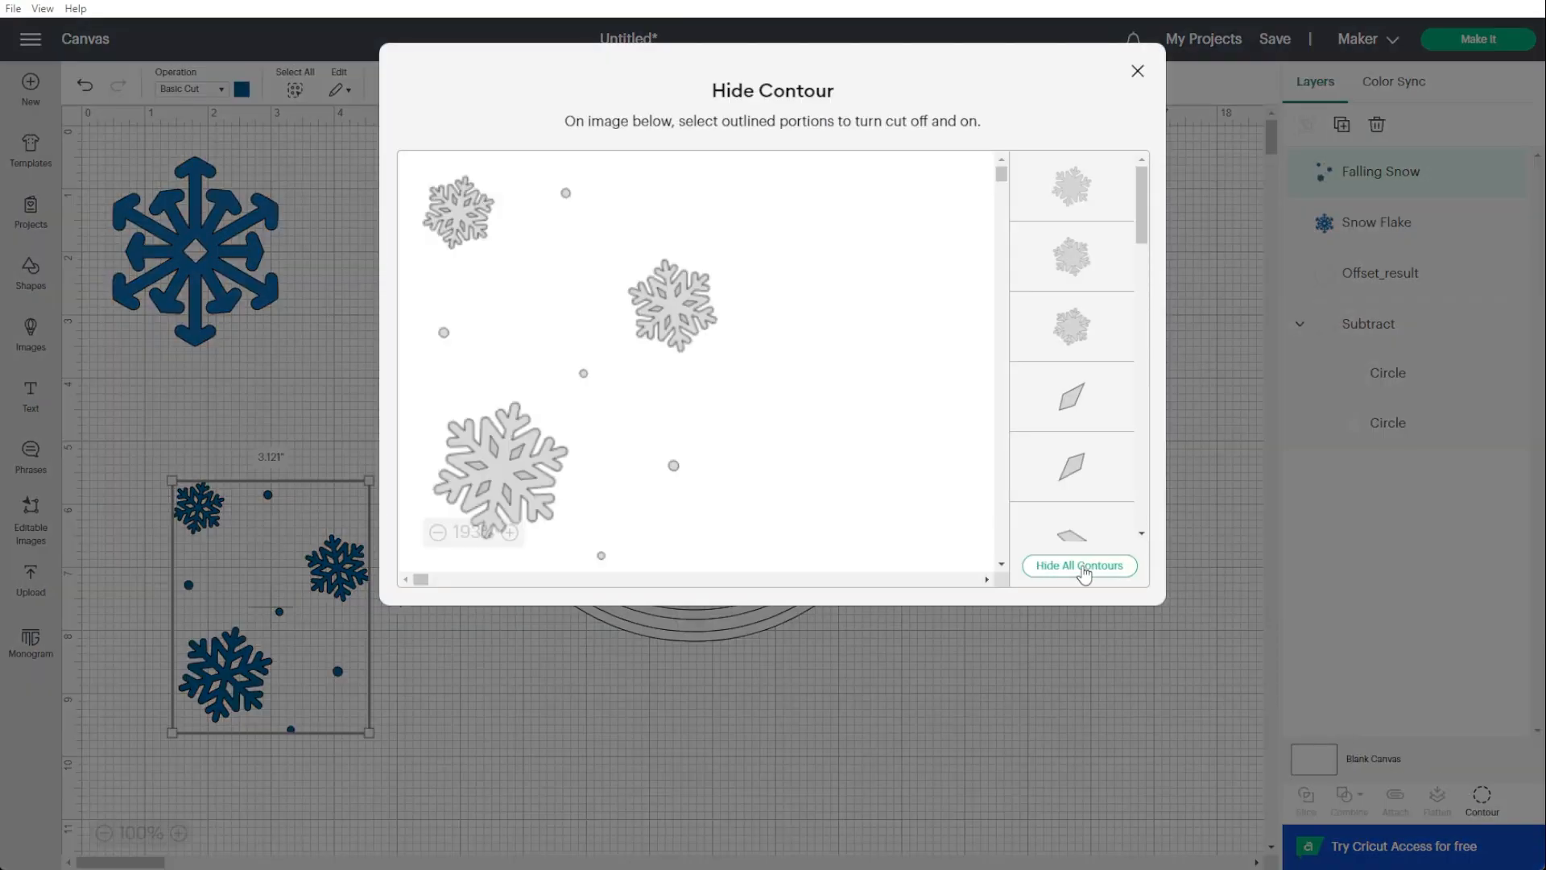
left_click(1069, 568)
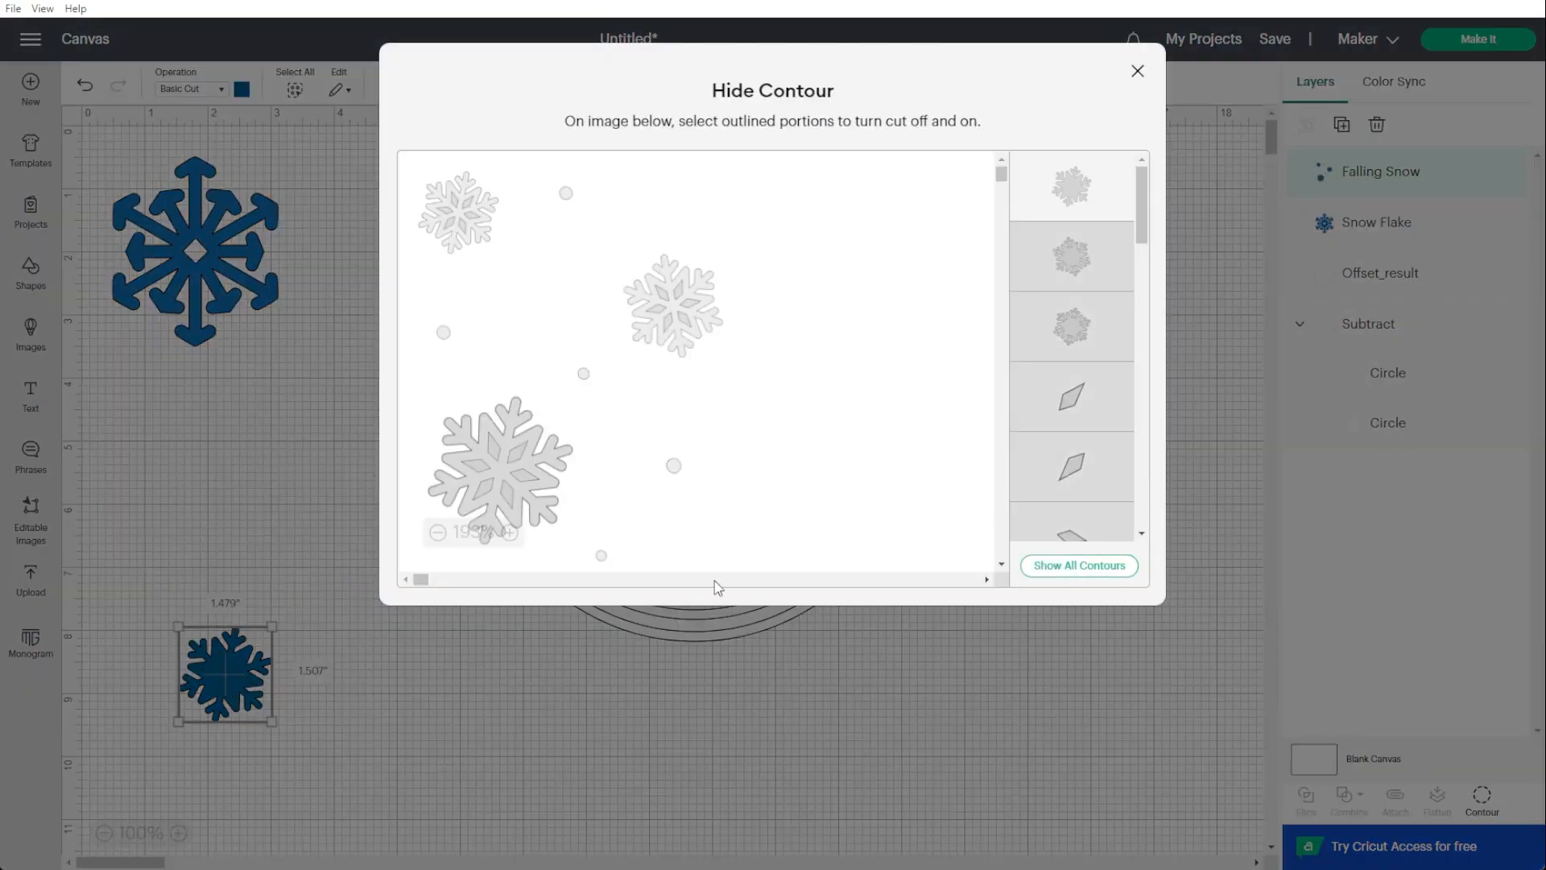
left_click(525, 483)
left_click(483, 493)
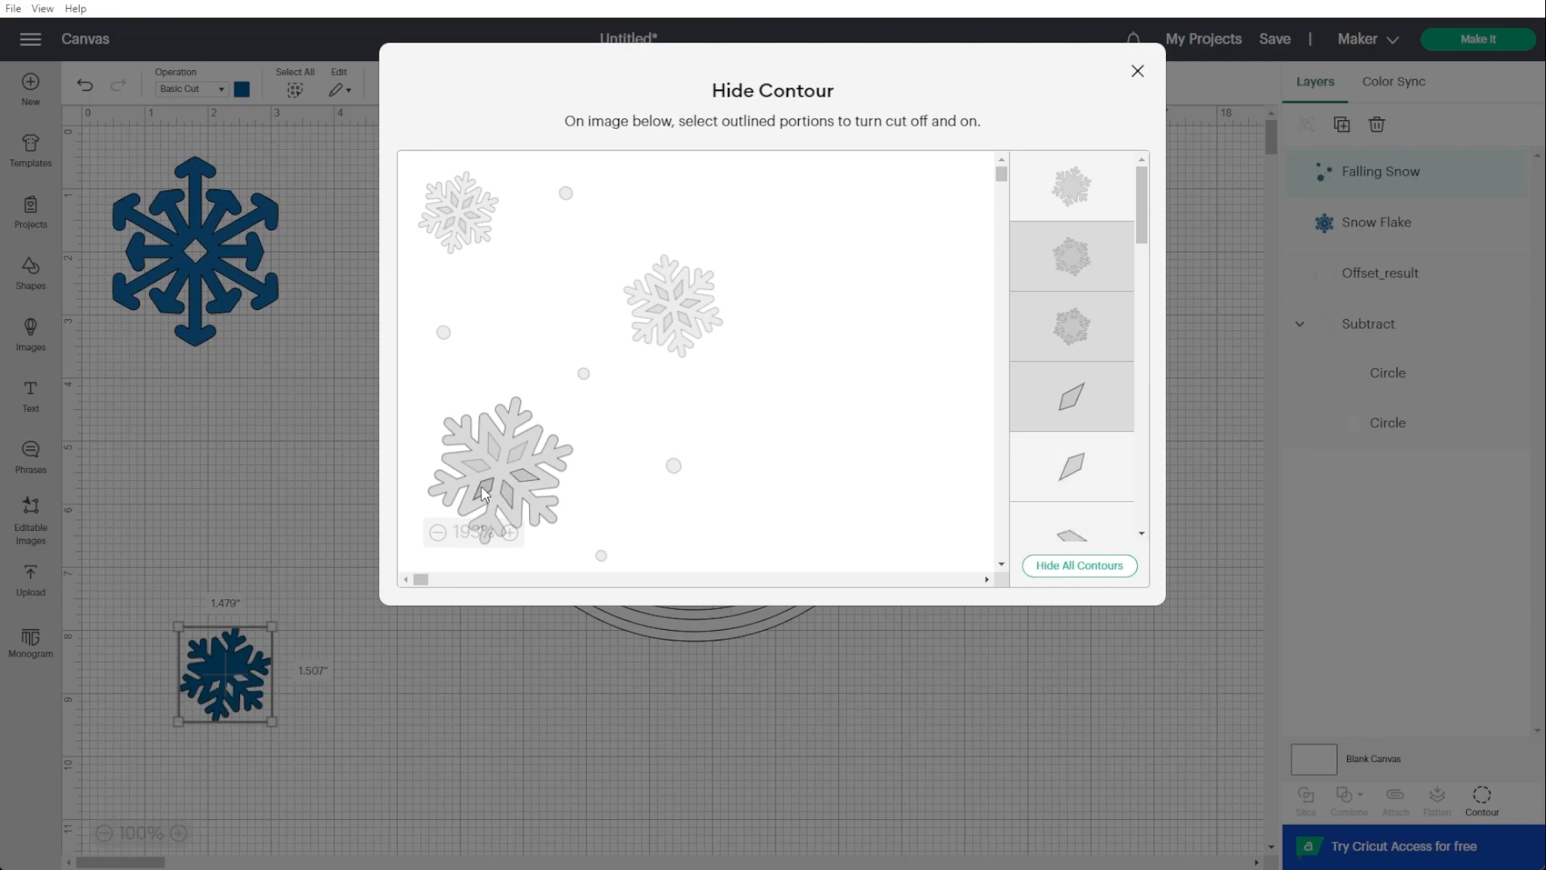
left_click(464, 474)
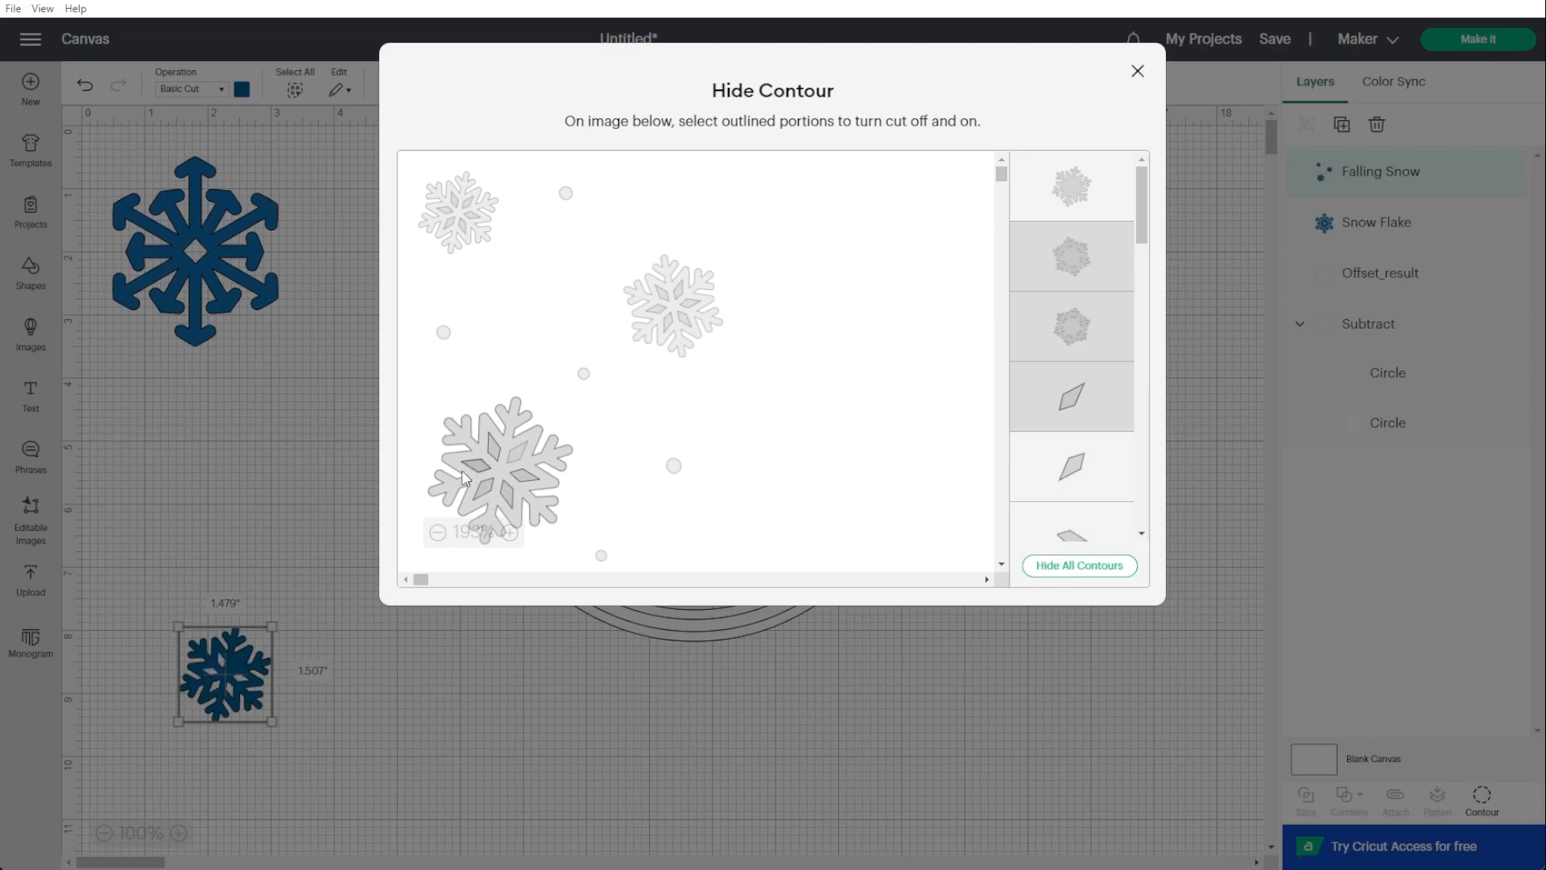
left_click(512, 448)
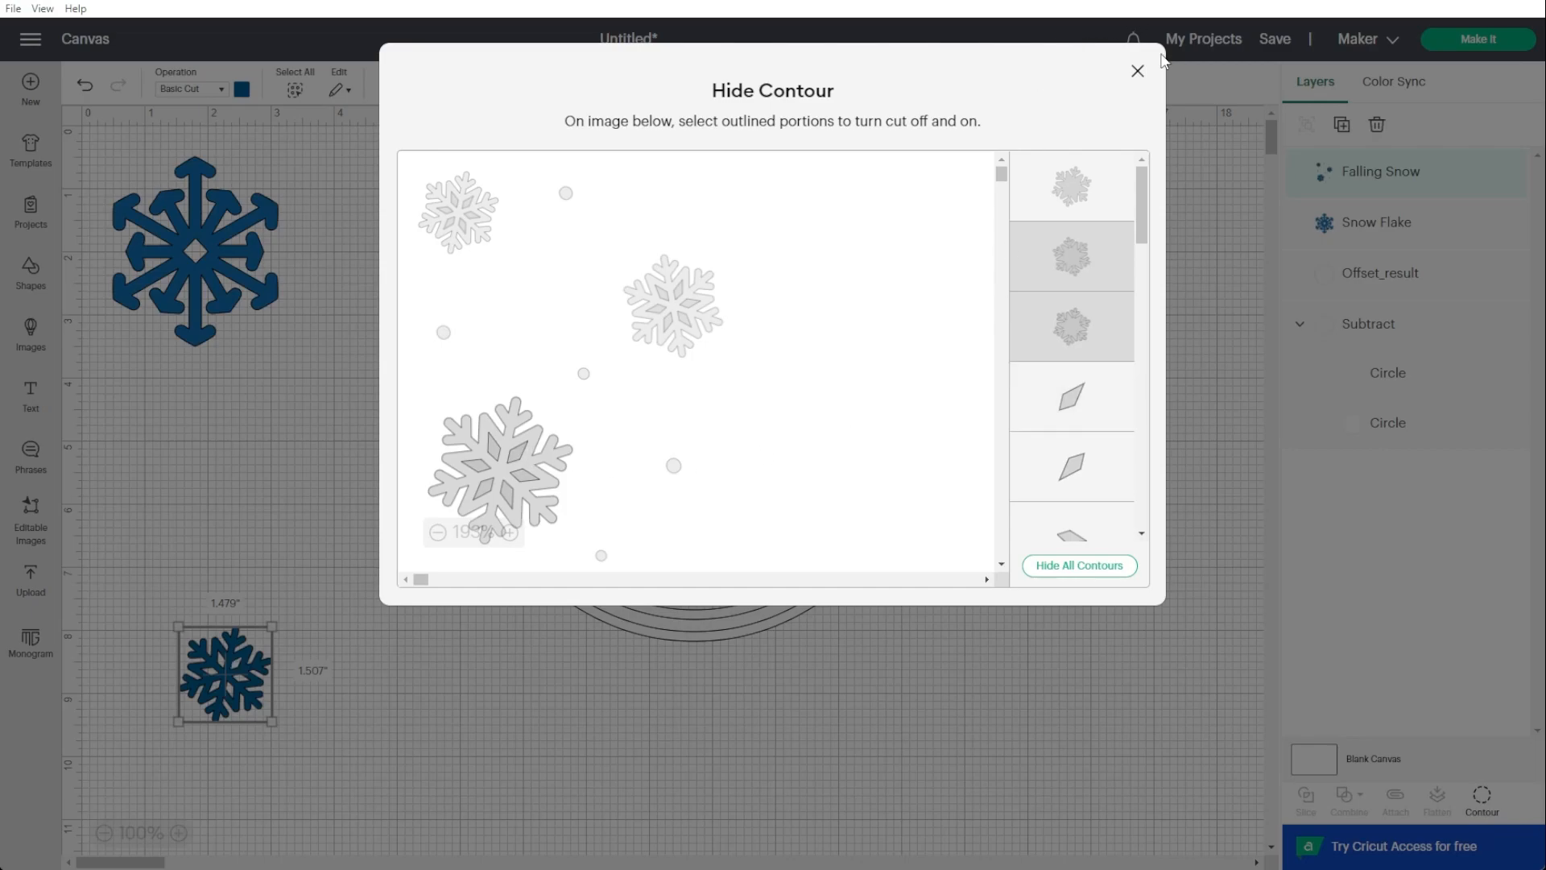
left_click(1137, 72)
Place the snowflake at about 1.6 in wide on the ring's left edge, and add a copy about 1.1 in wide just above it.
left_click_drag(248, 693, 511, 441)
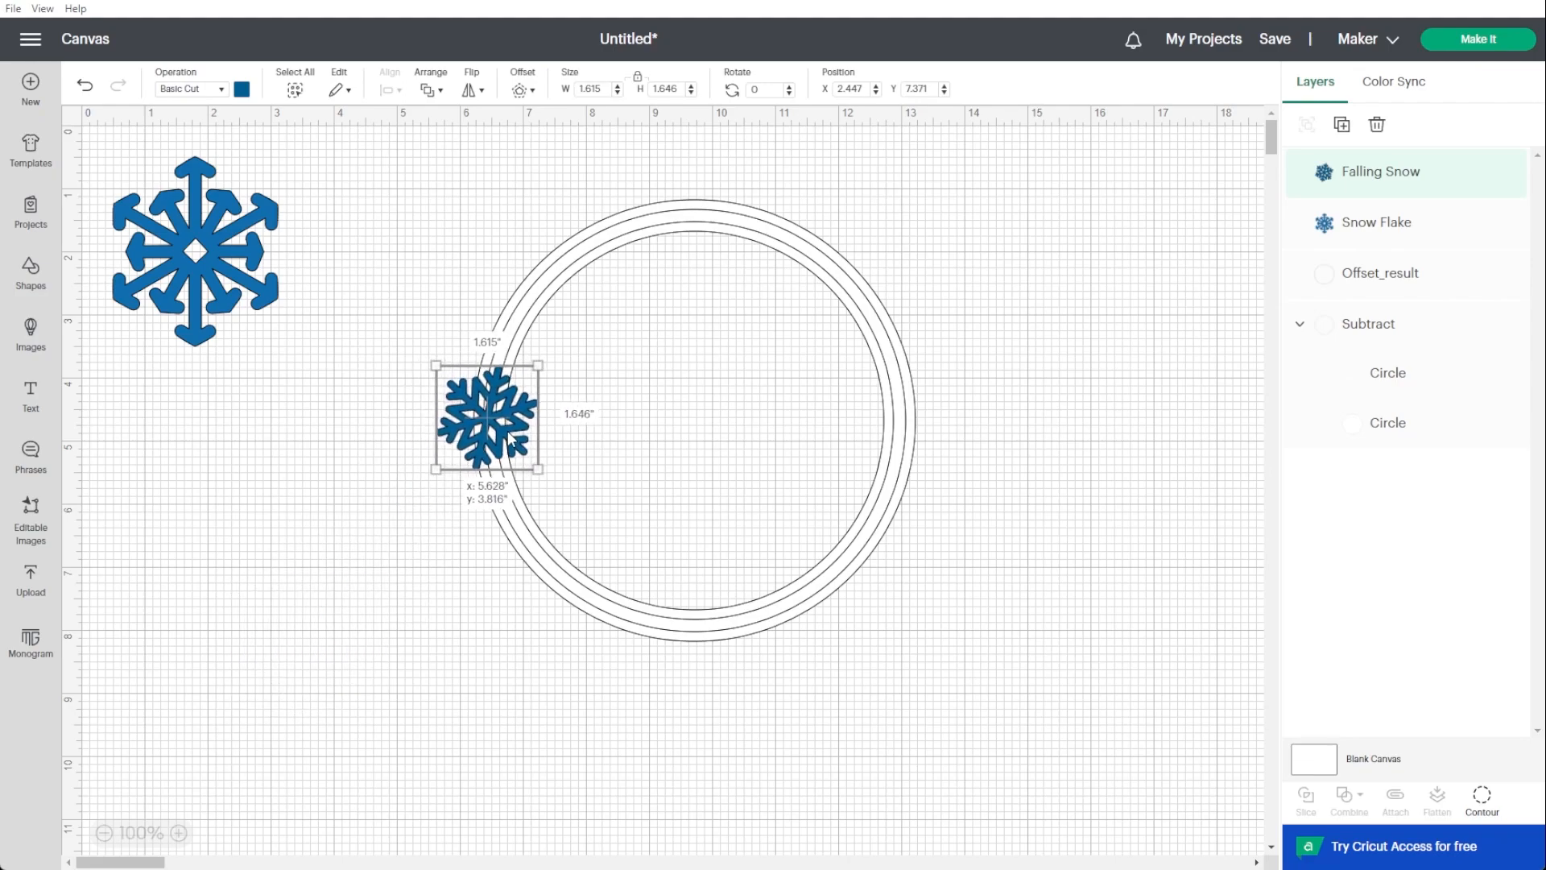
key("ctrl+c")
key("ctrl+v")
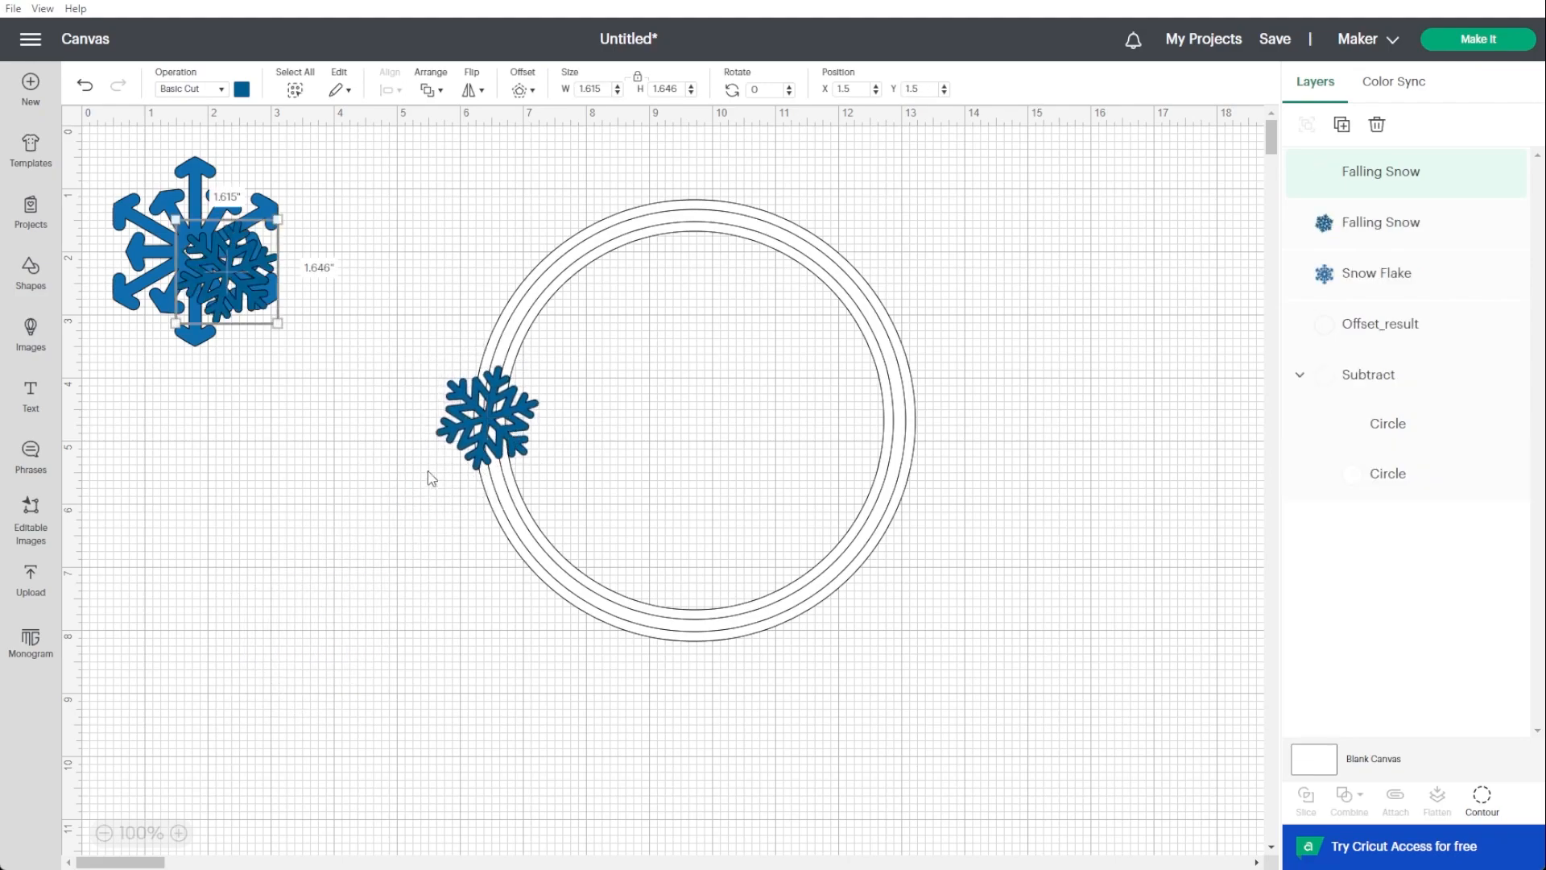
left_click_drag(233, 274, 334, 444)
left_click_drag(389, 489, 348, 431)
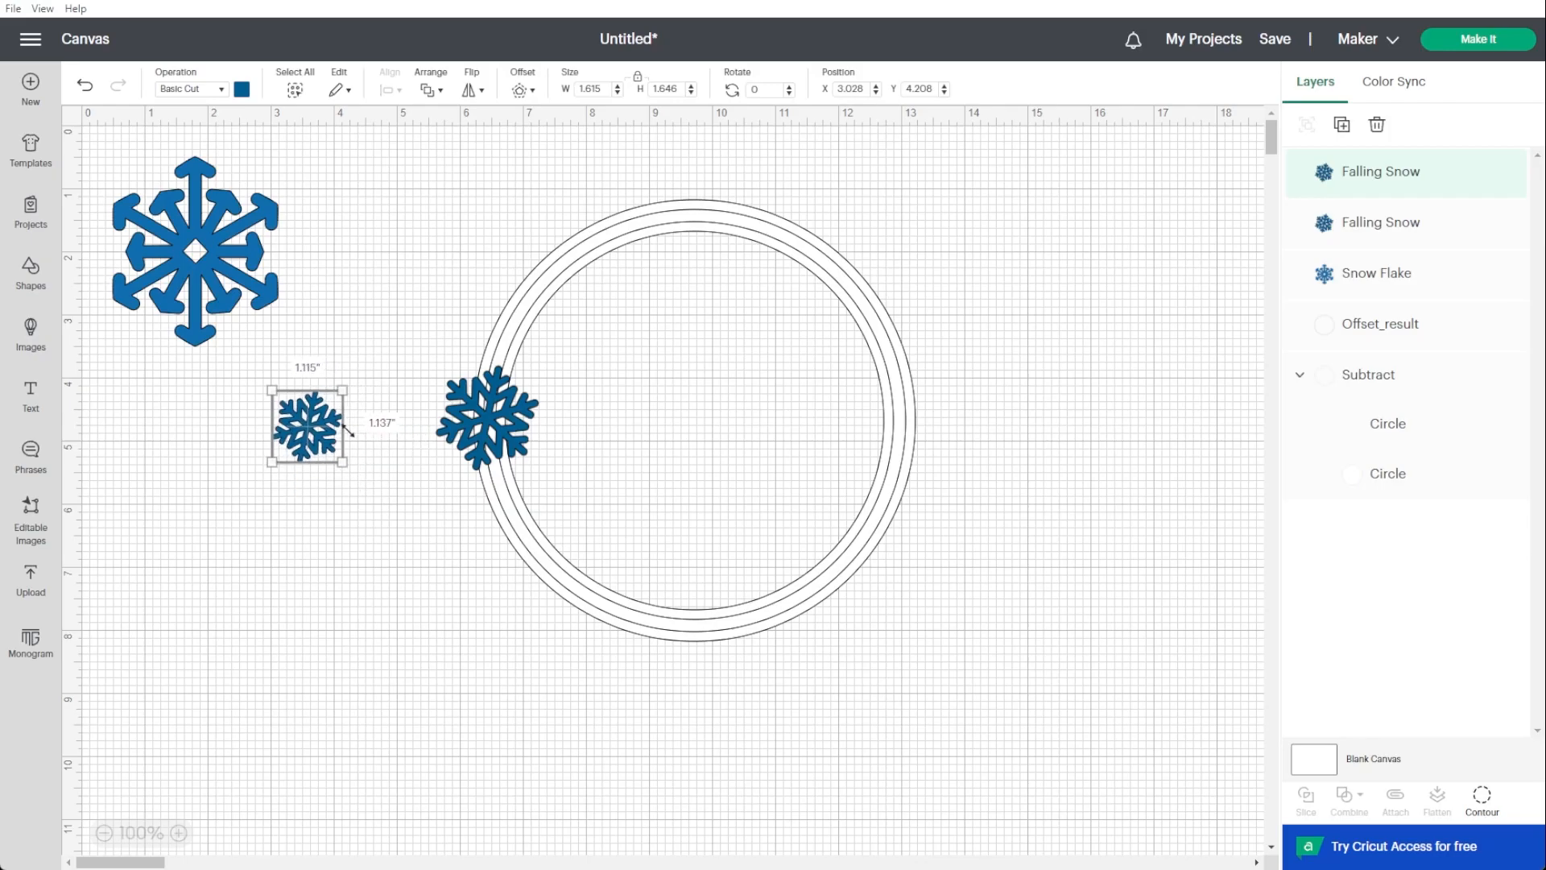
left_click_drag(354, 348, 499, 324)
left_click(207, 500)
left_click_drag(306, 431, 527, 343)
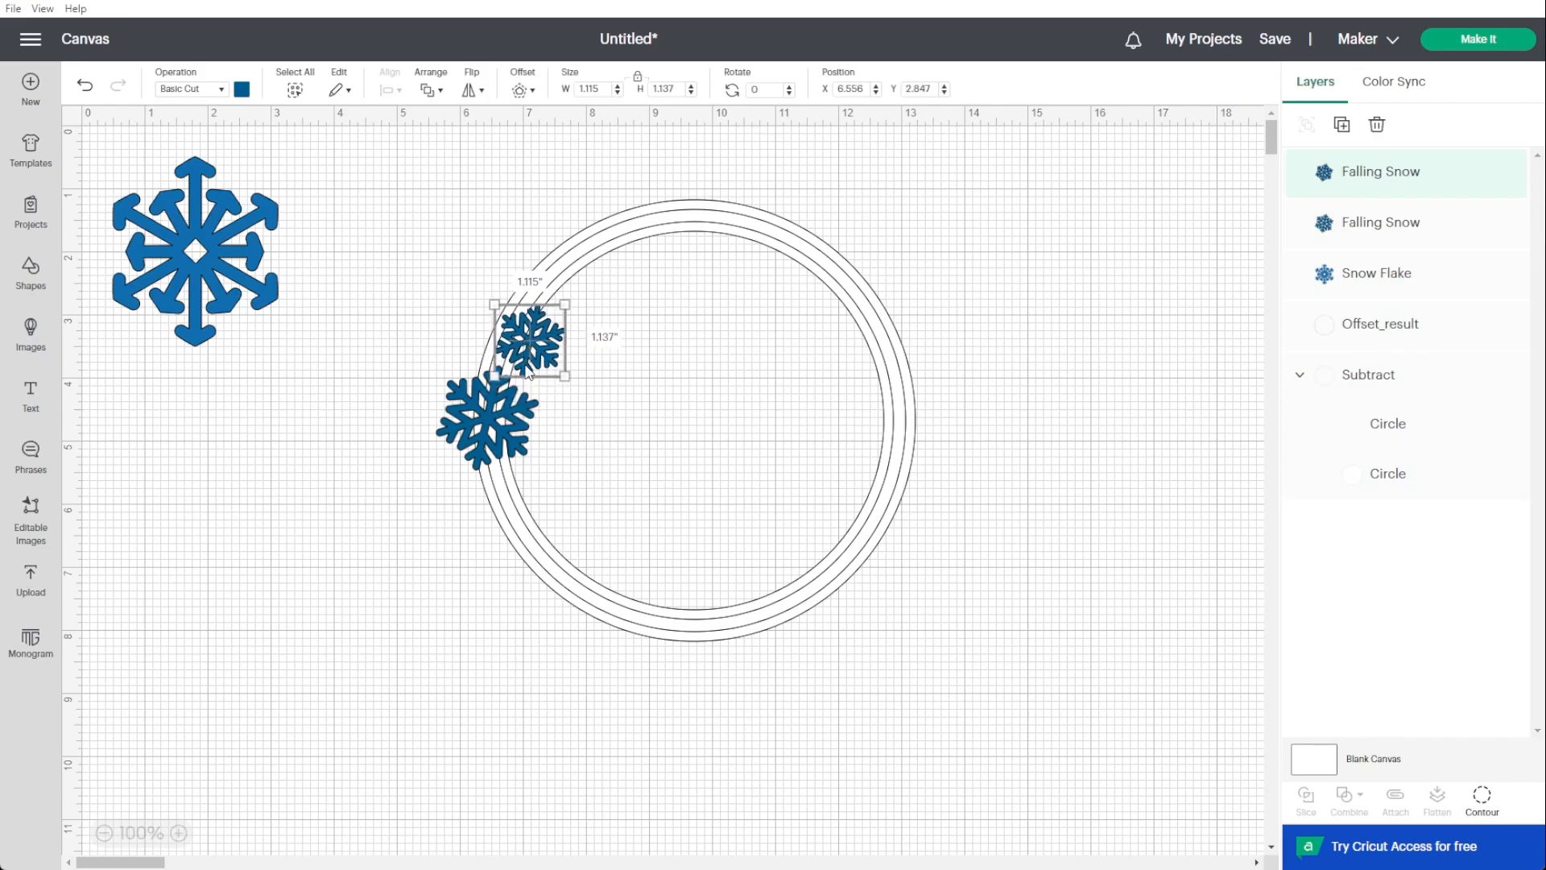
Paste another small snowflake and place it on the ring just below the large one.
key("ctrl+v")
left_click_drag(244, 288, 519, 493)
left_click(295, 553)
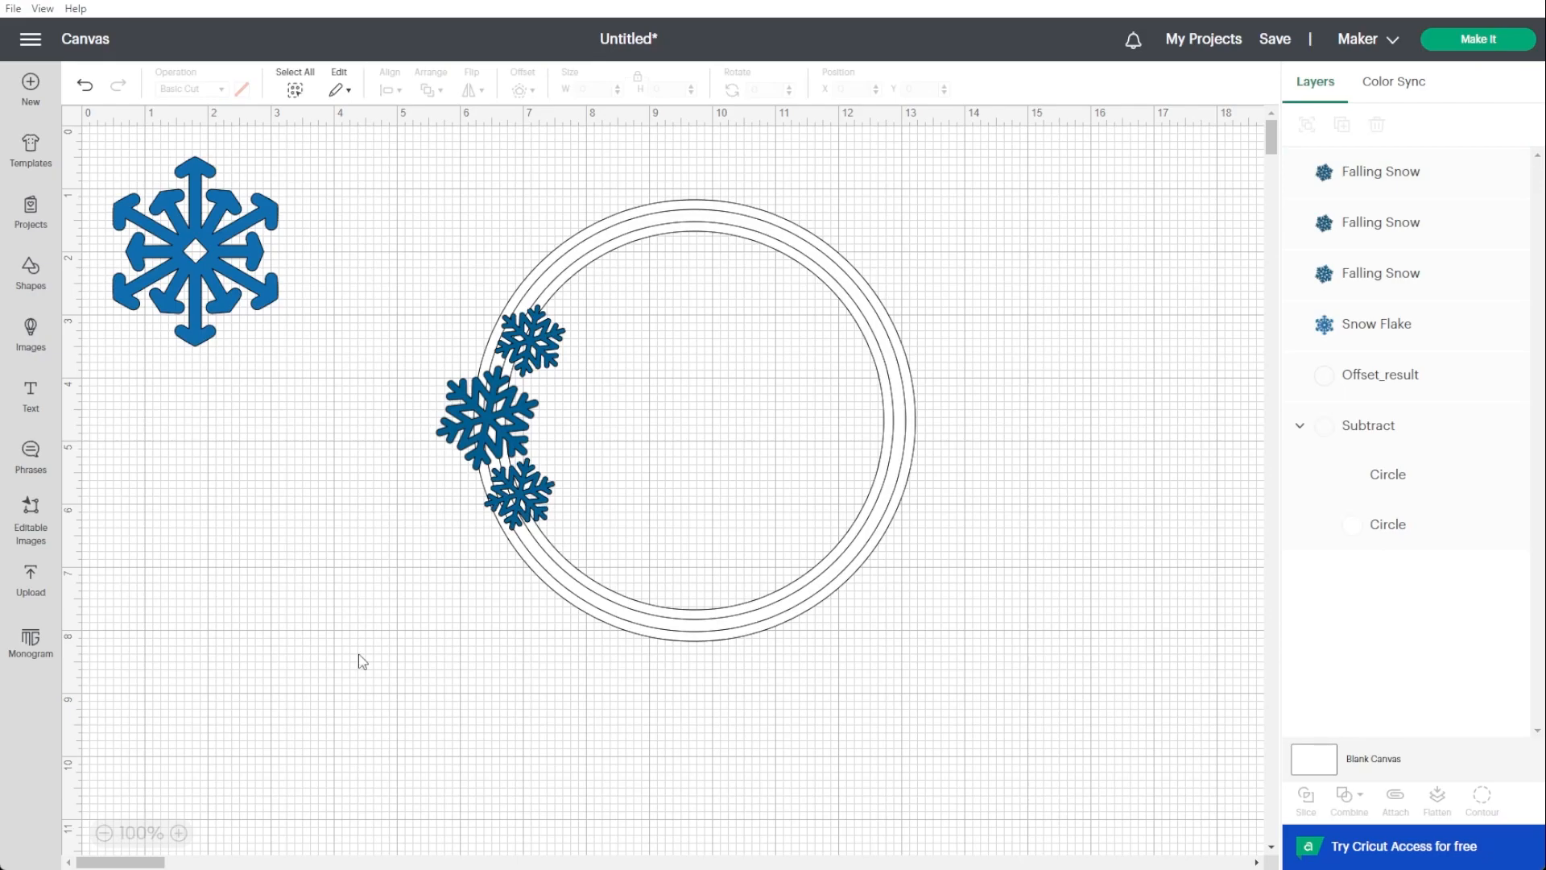
Delete the unused arrow-tipped blue snowflake and nudge the large snowflake on the ring slightly upward.
left_click(239, 275)
key("Delete")
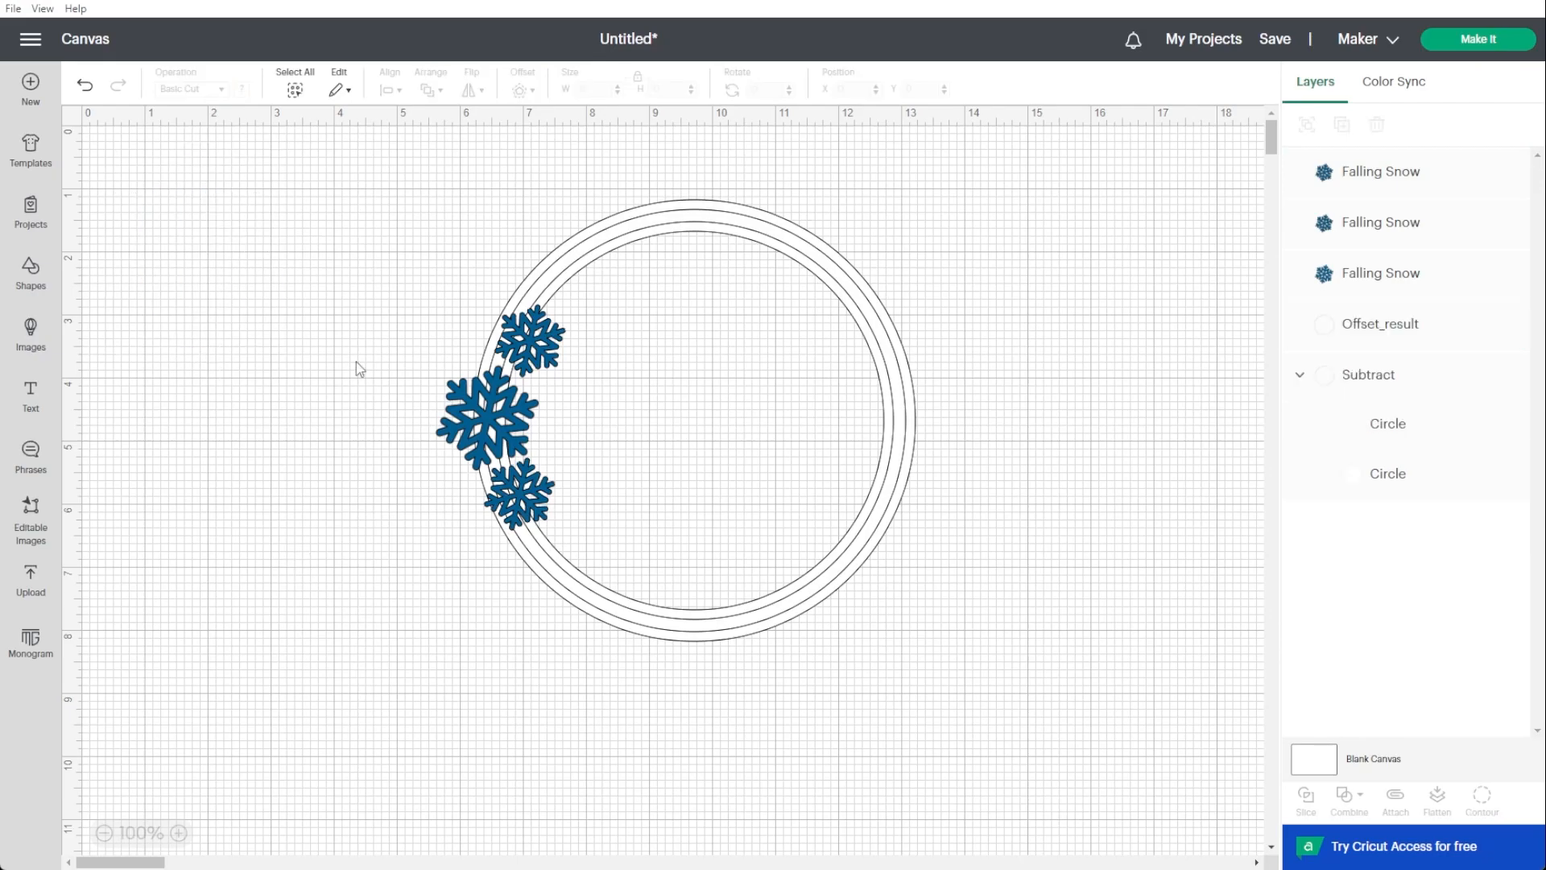
left_click_drag(493, 422, 489, 416)
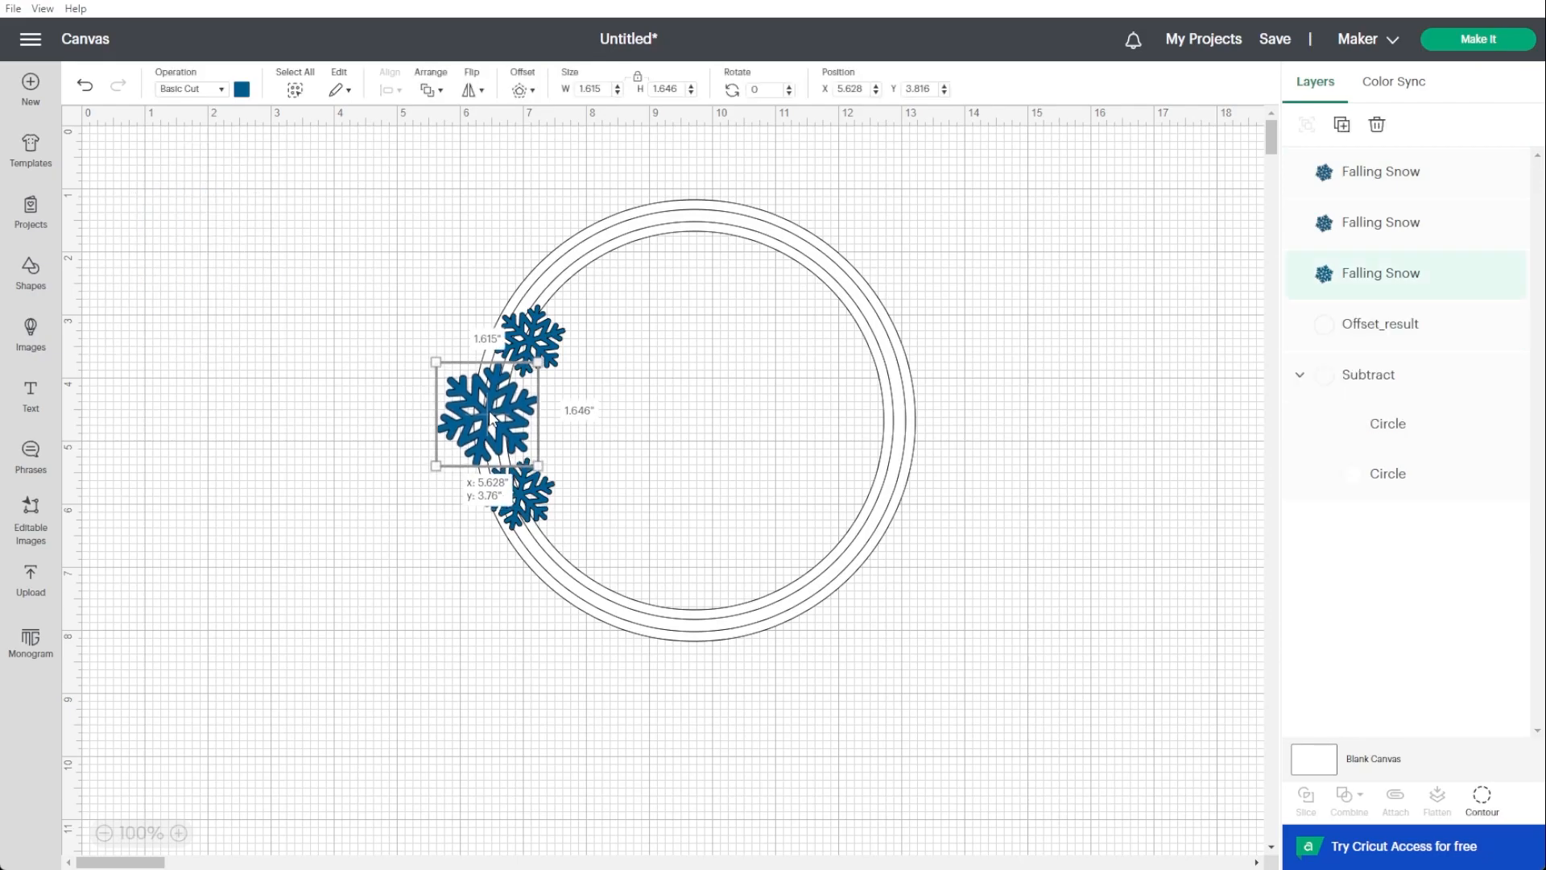
left_click(348, 436)
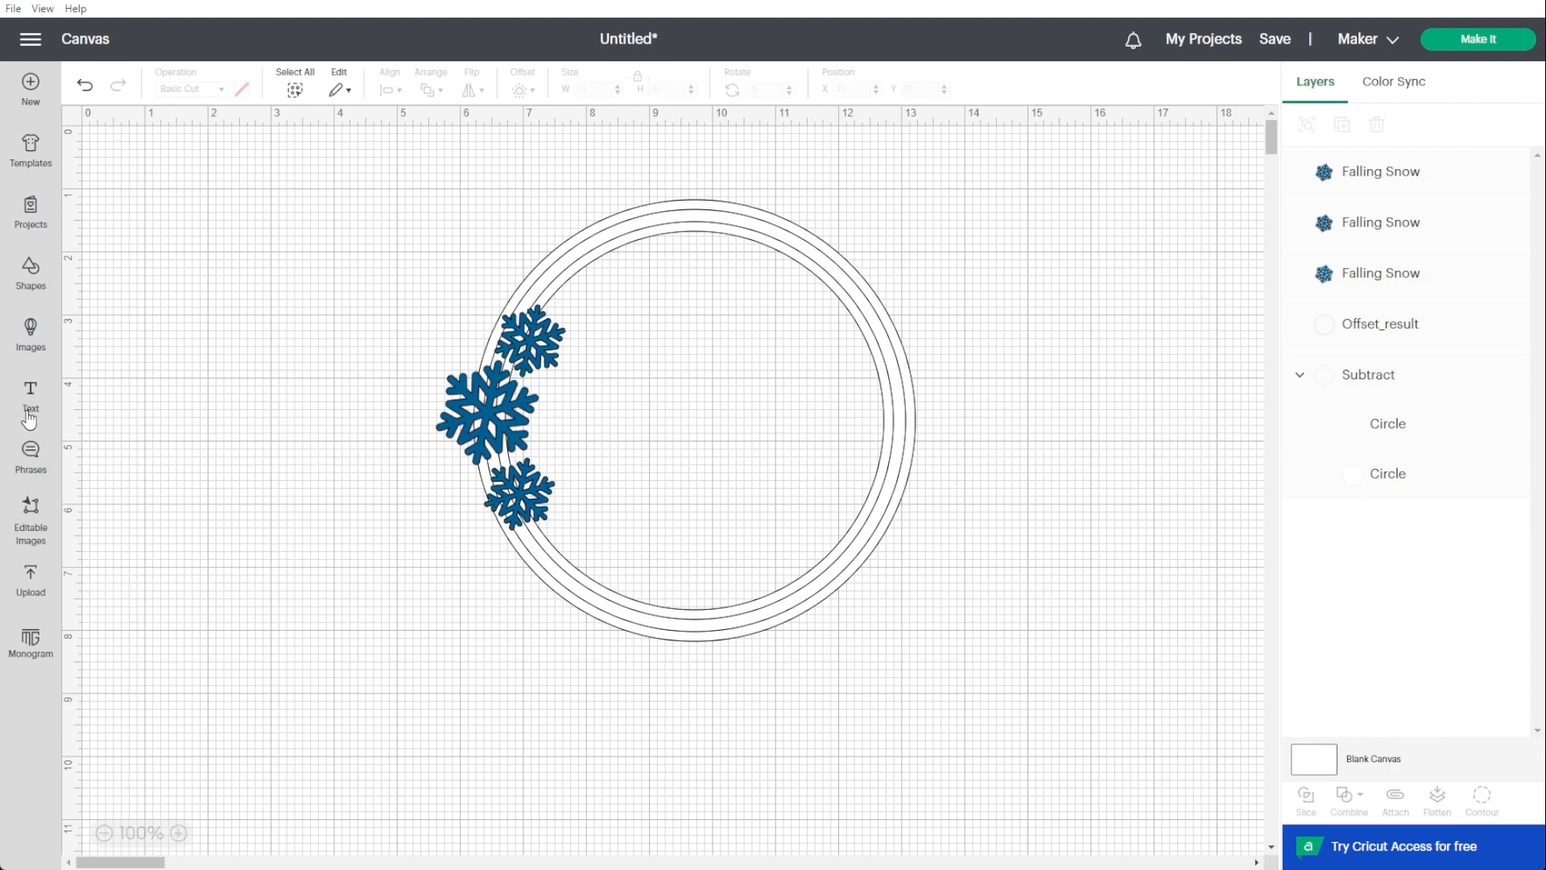
Search the image library for "christmas tree" and select the solid black tree silhouette.
left_click(31, 351)
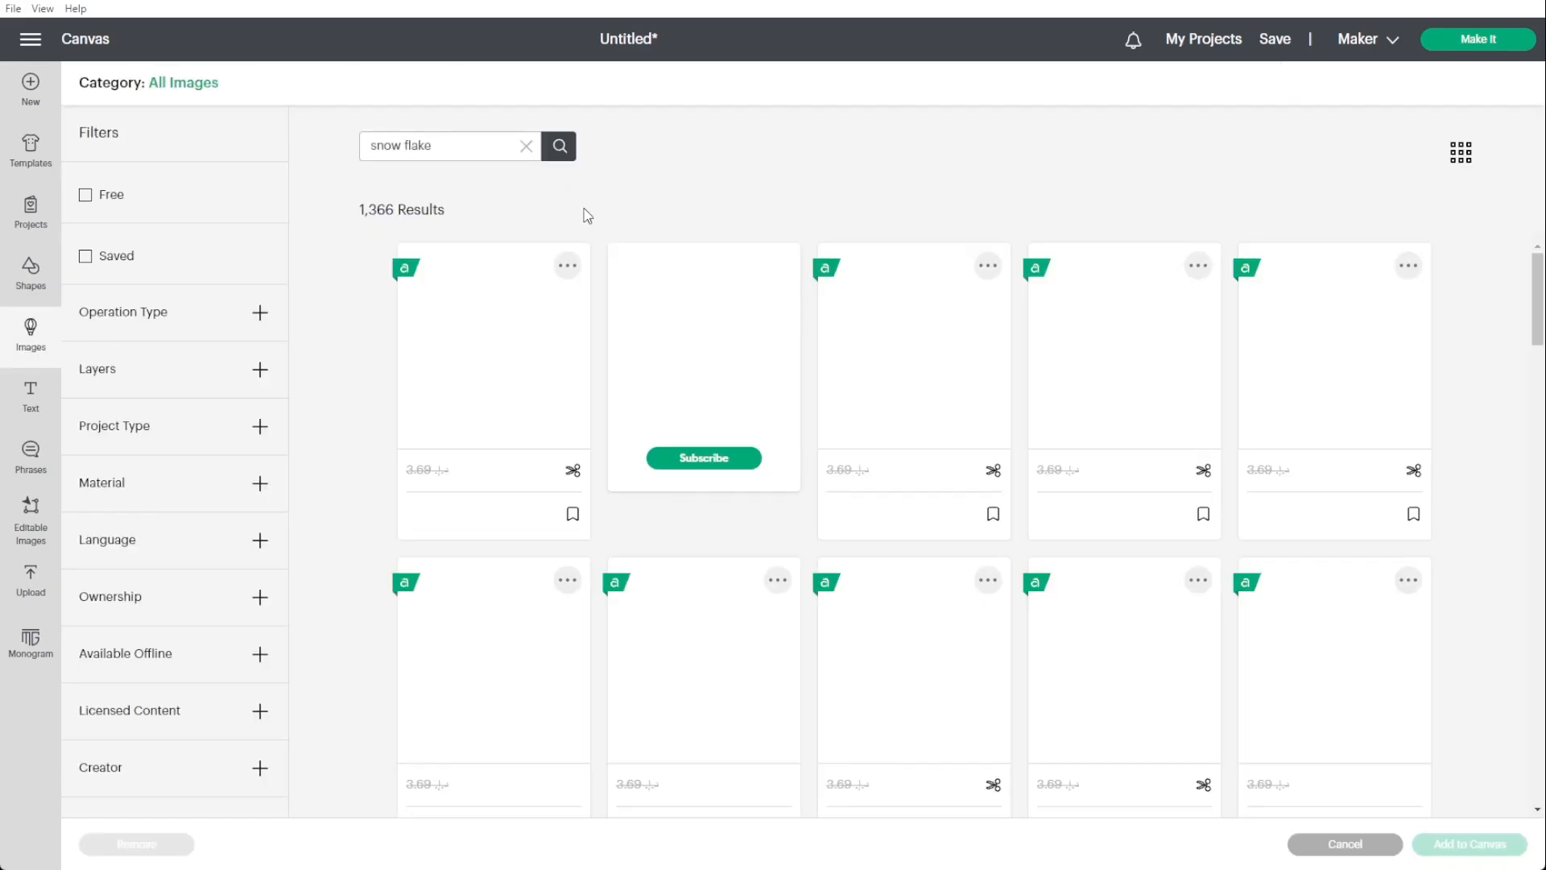
left_click(525, 148)
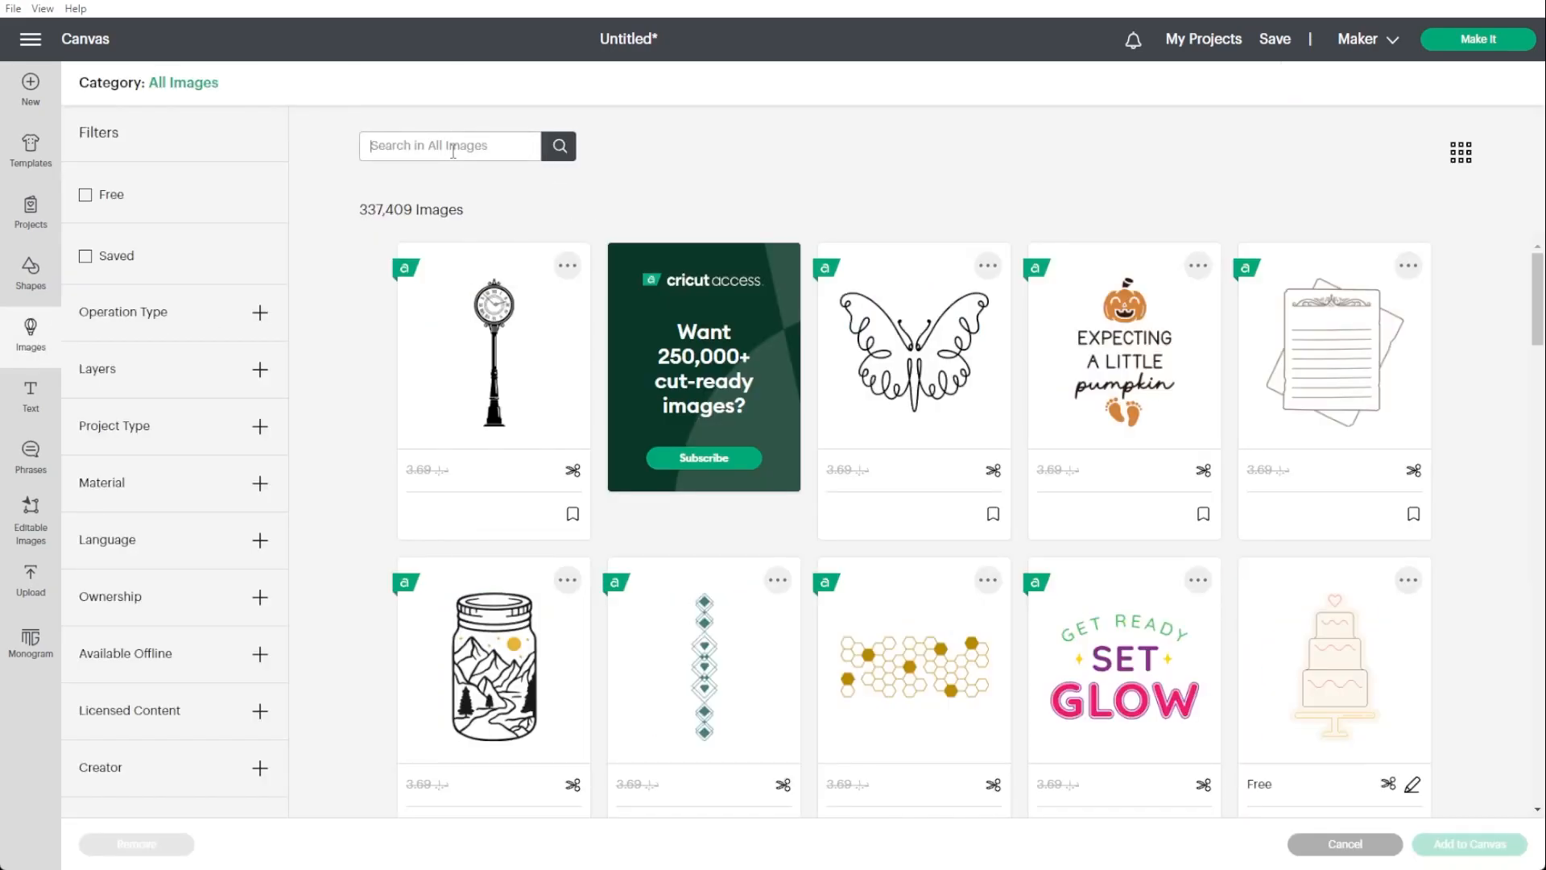
type("christmas tree")
key("Return")
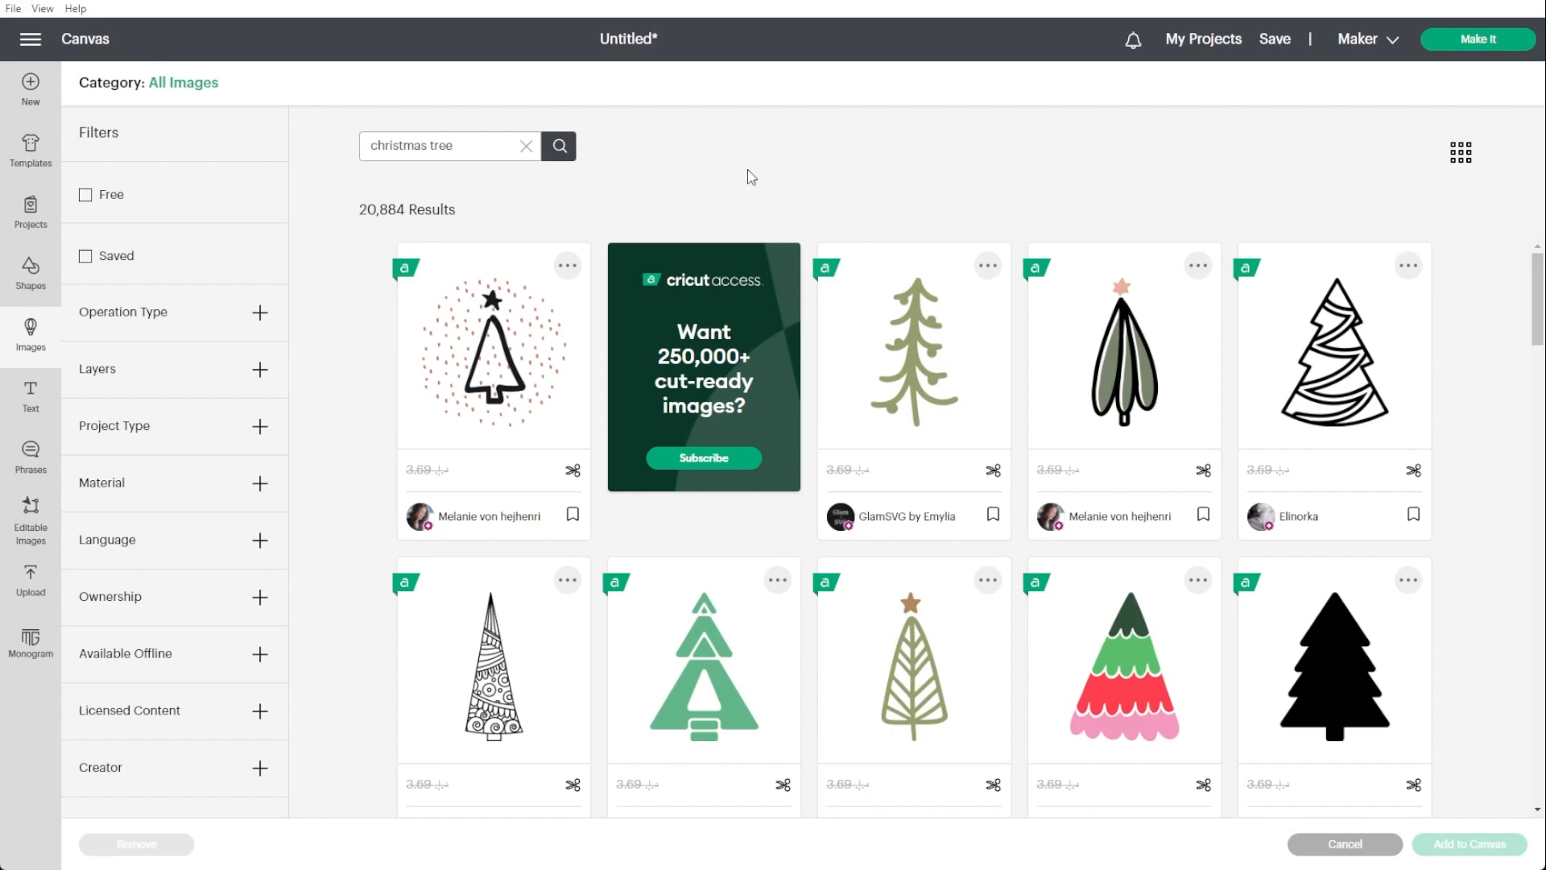
left_click(1280, 629)
Browse the tree images and limit the results to those created by Cricut.
scroll(1283, 627, "down", 1)
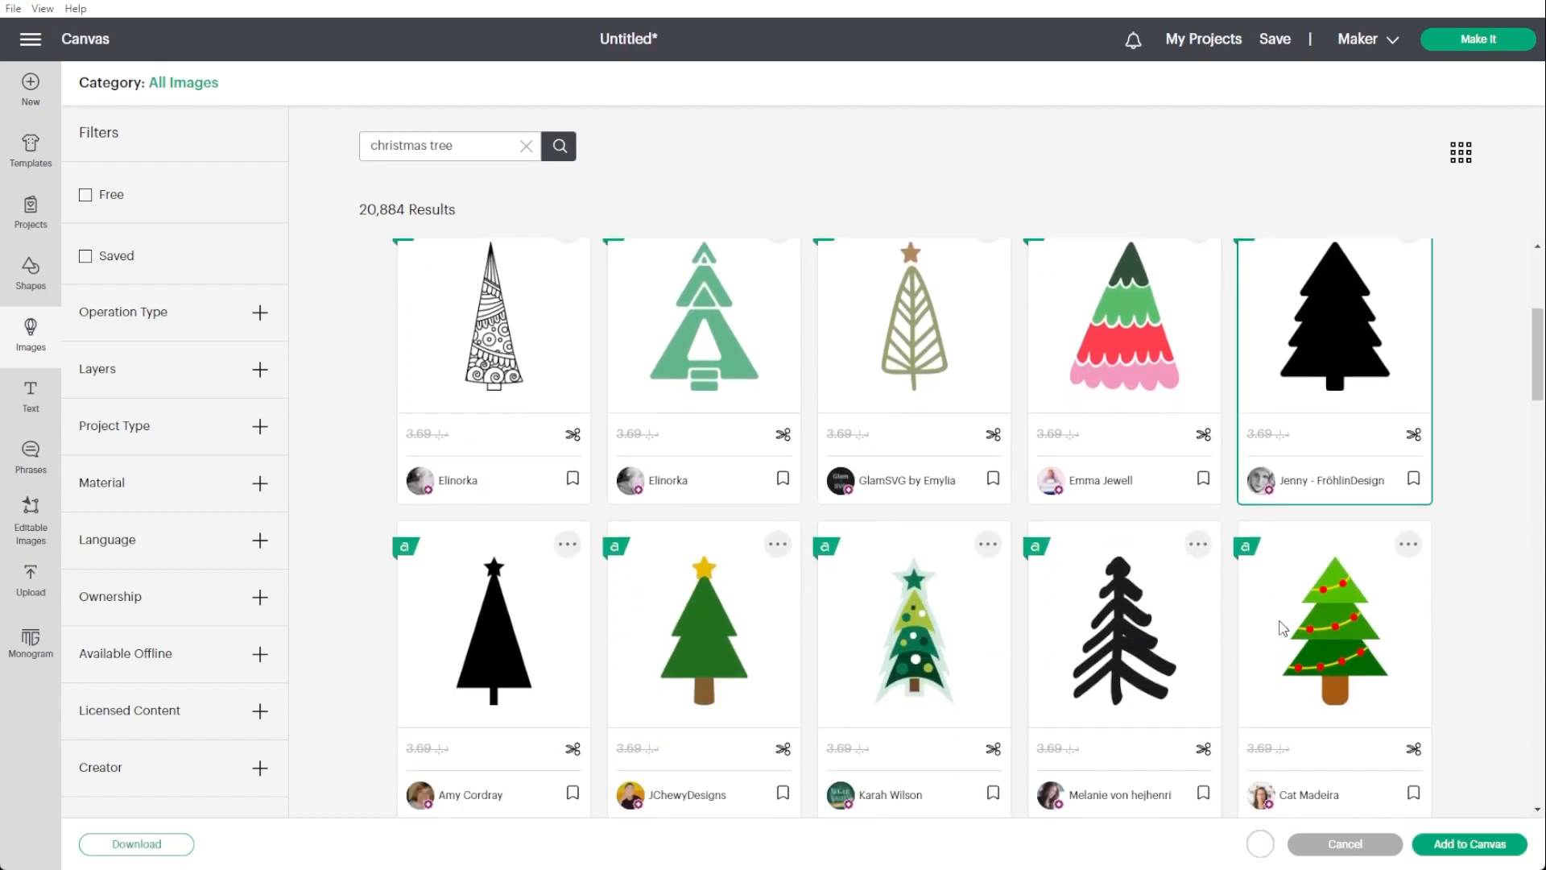
scroll(1282, 627, "down", 1)
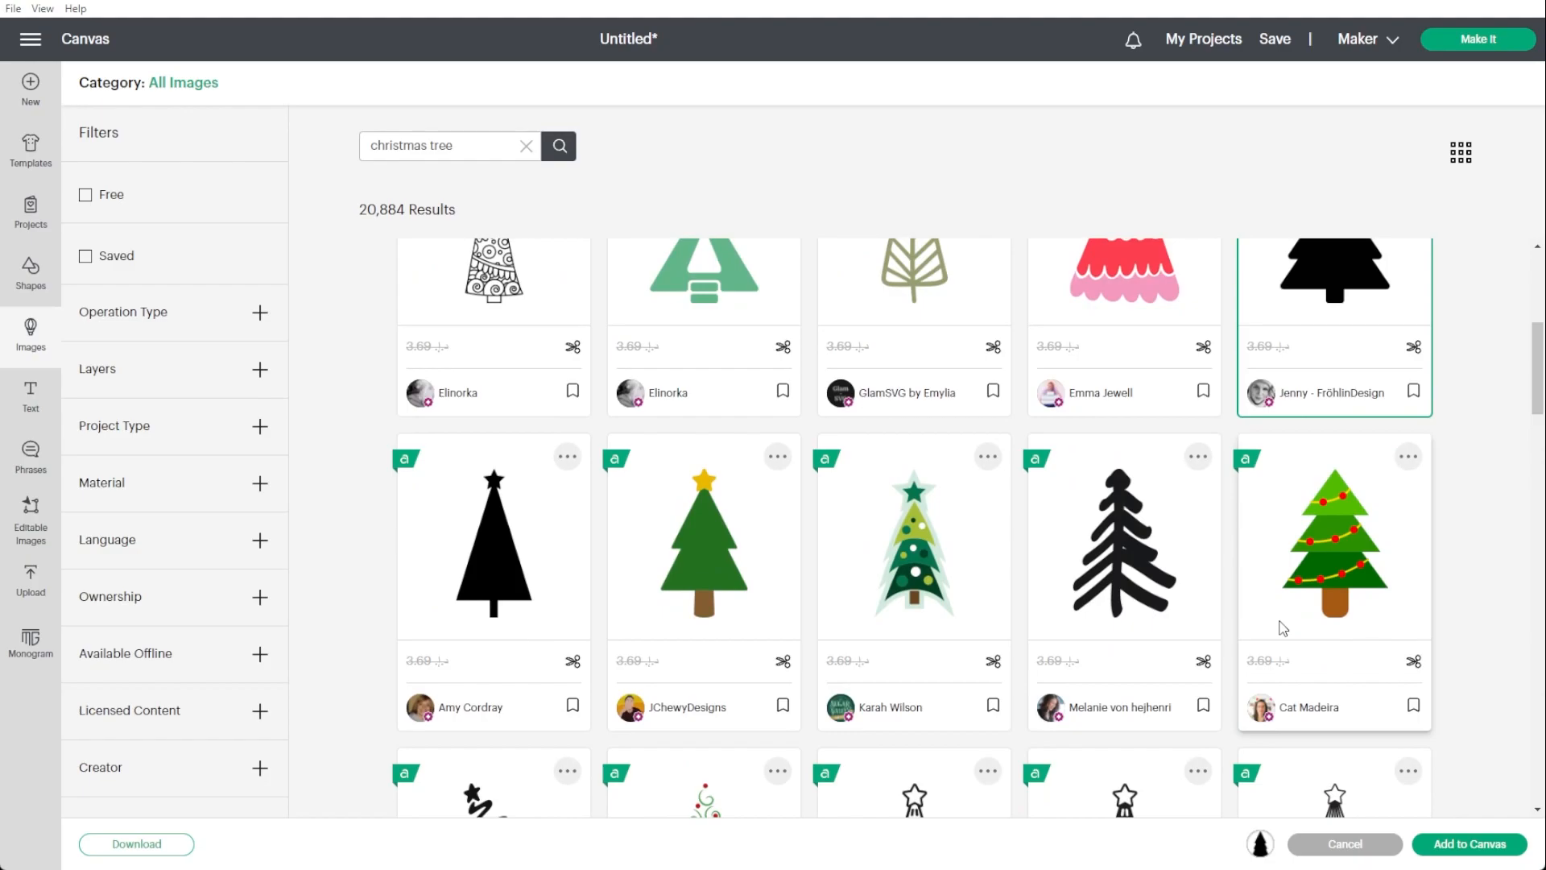
scroll(698, 569, "down", 7)
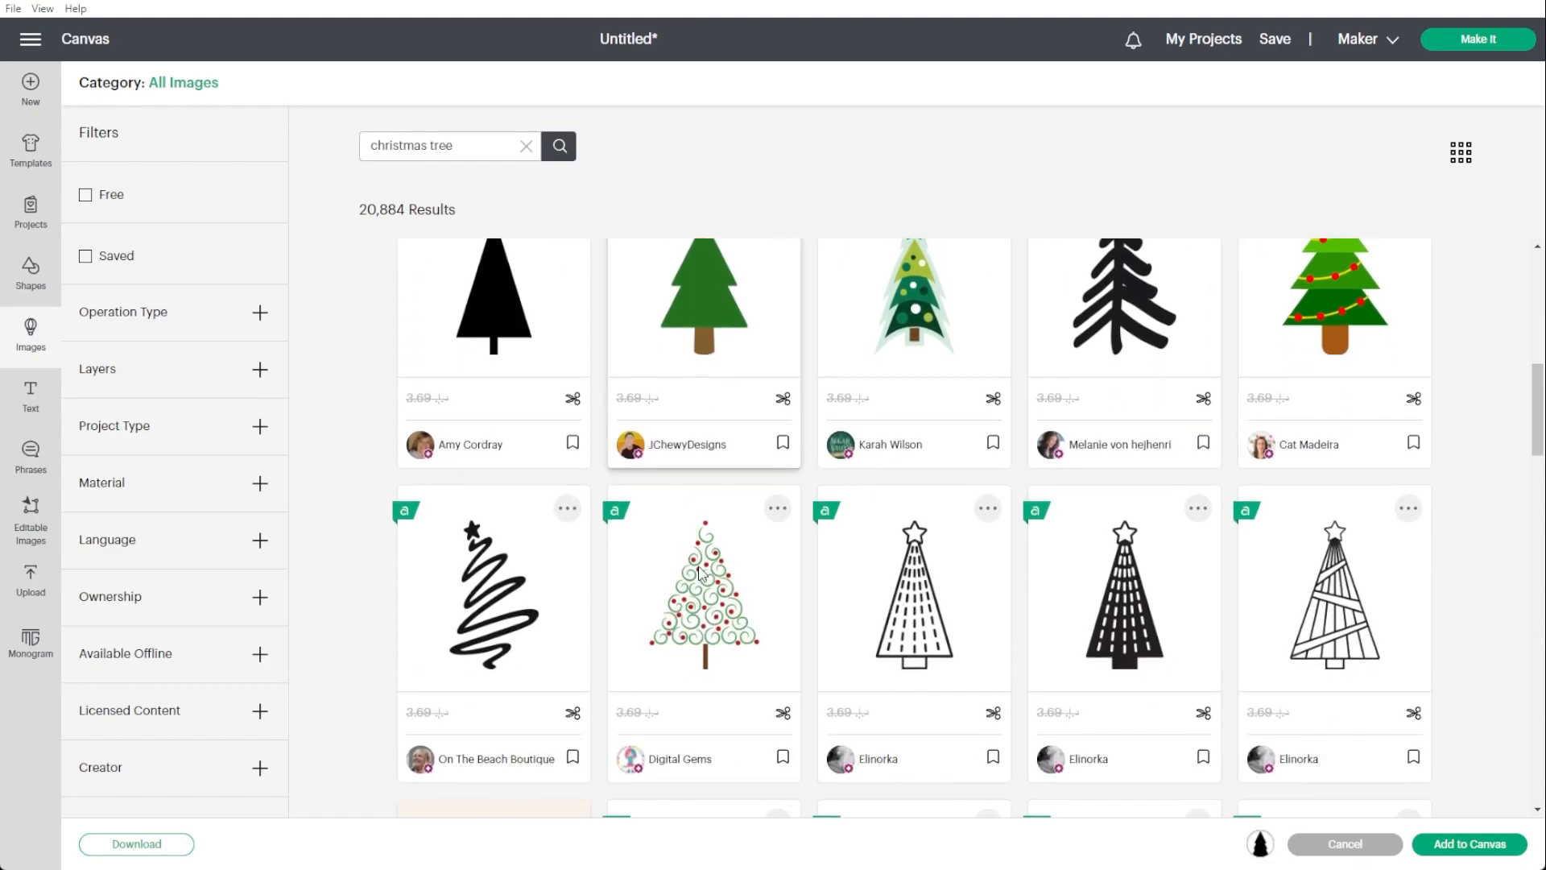
scroll(700, 573, "down", 5)
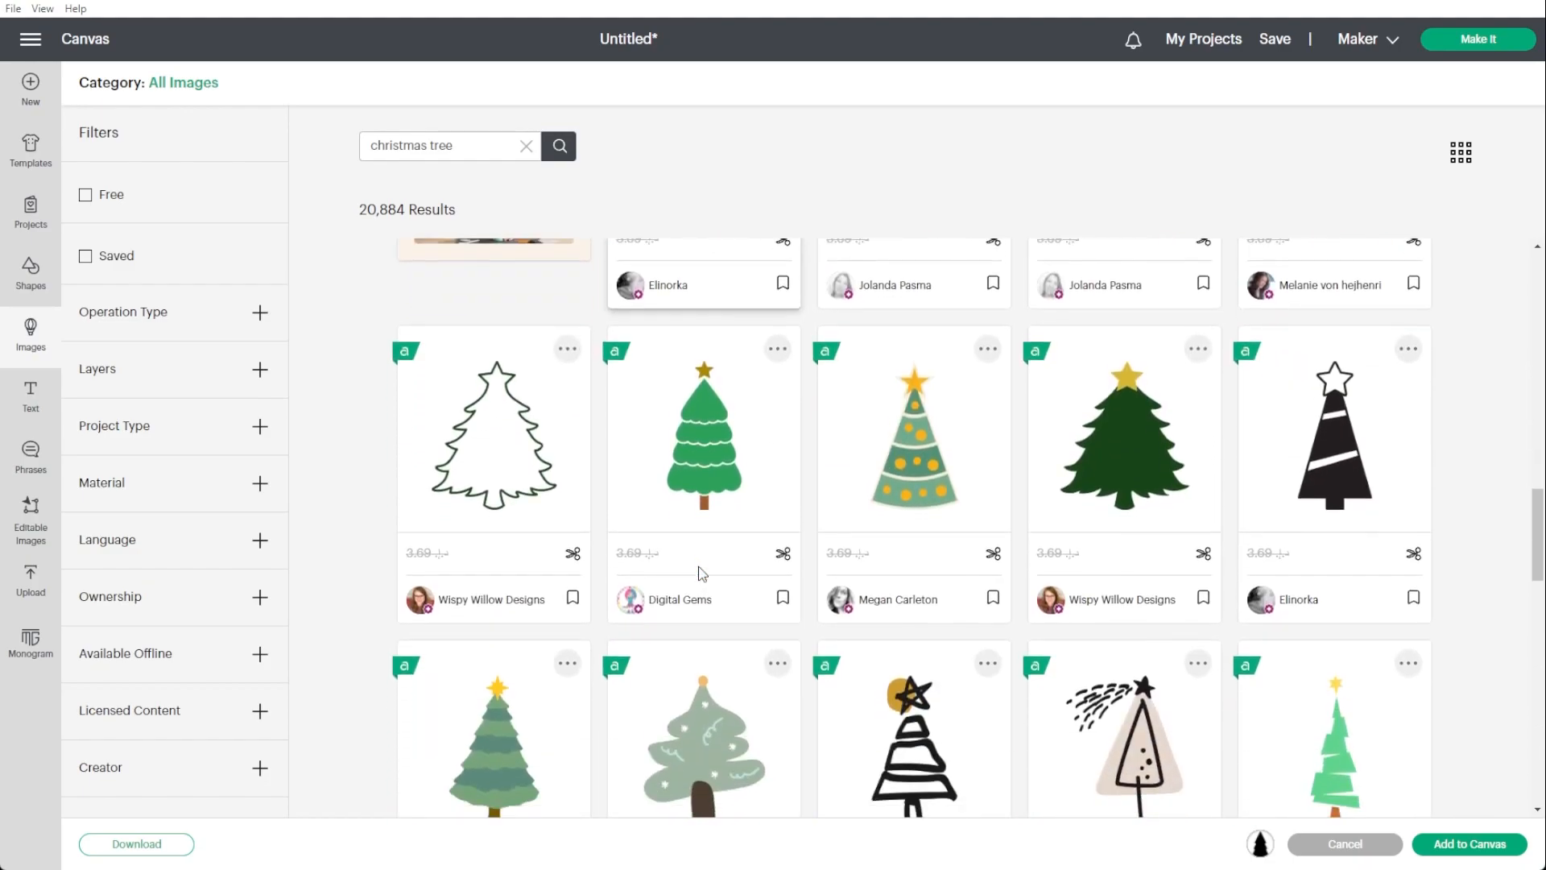
scroll(698, 568, "down", 2)
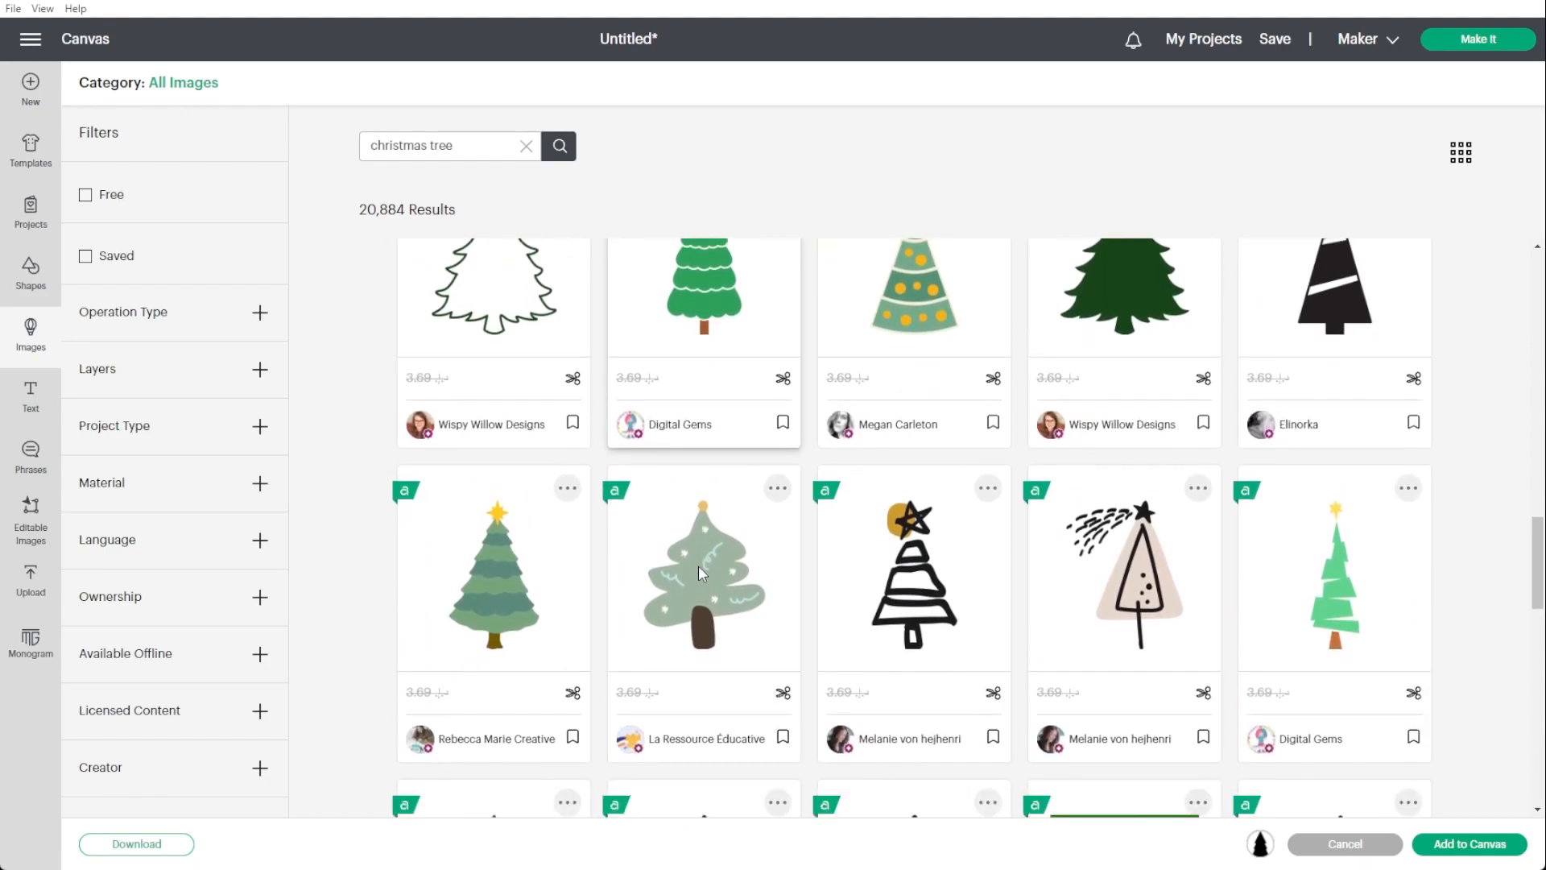
scroll(698, 565, "down", 2)
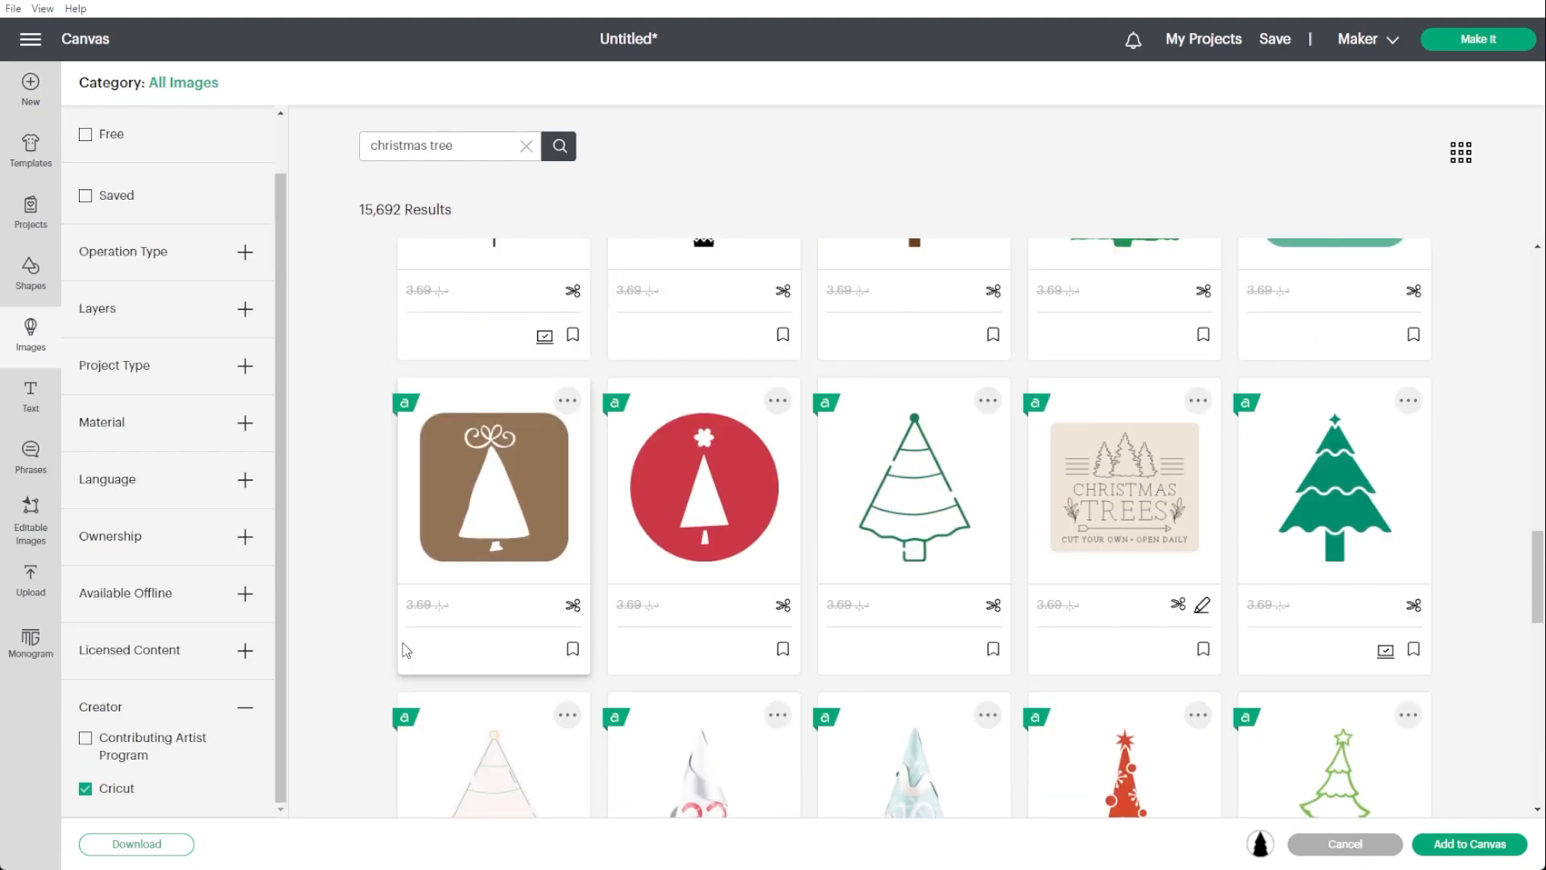
Select the green Christmas tree with wavy tiers and add it with the black tree to the canvas.
left_click(1339, 515)
scroll(1387, 589, "down", 3)
scroll(1387, 589, "down", 8)
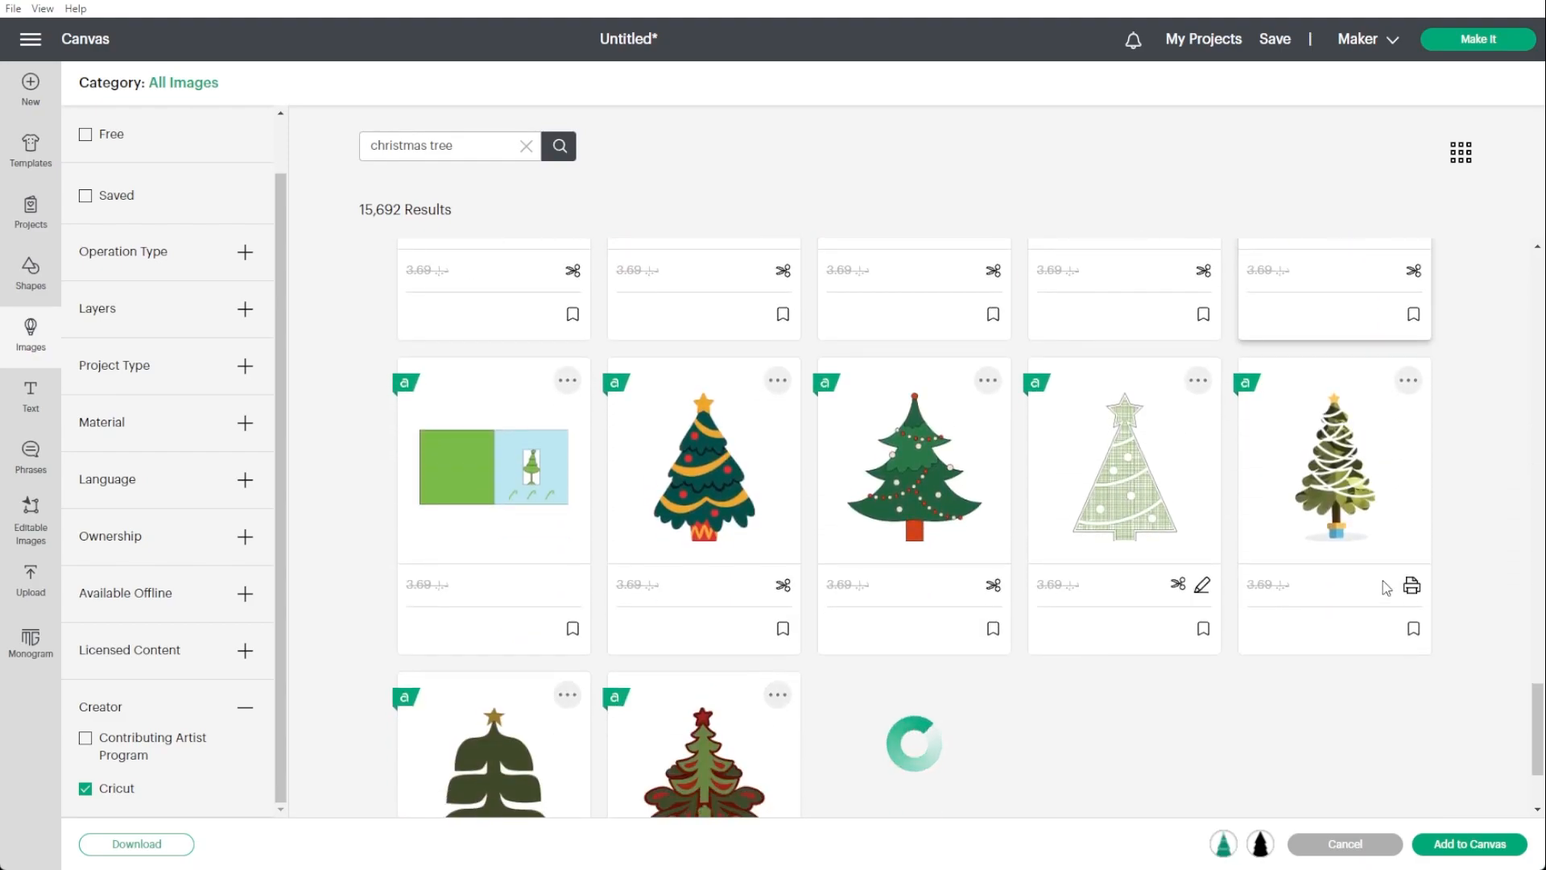
scroll(1387, 589, "down", 2)
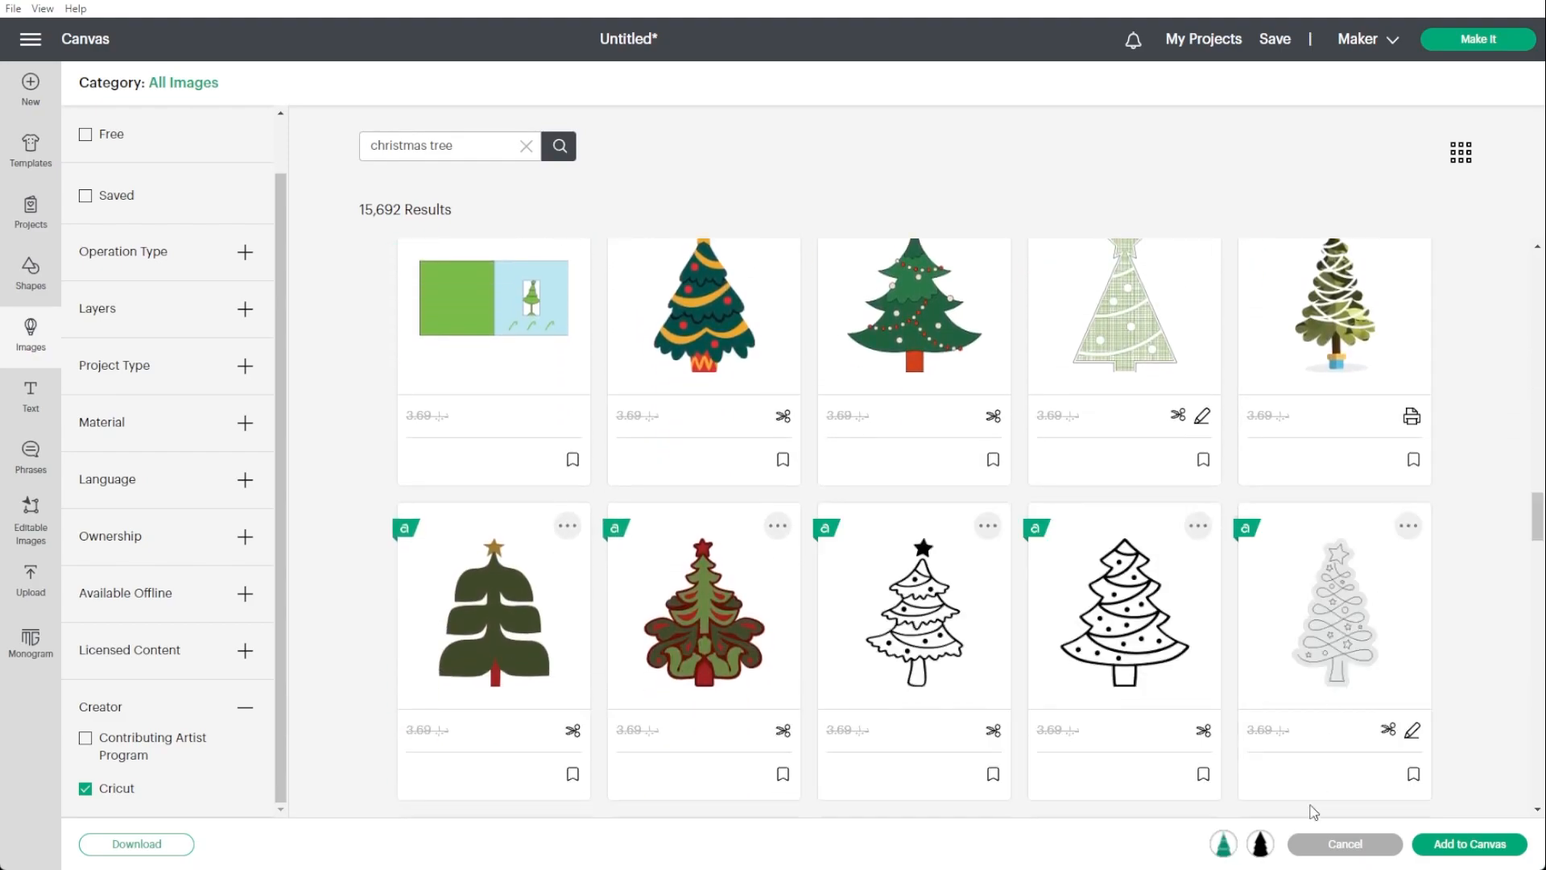
left_click(1490, 843)
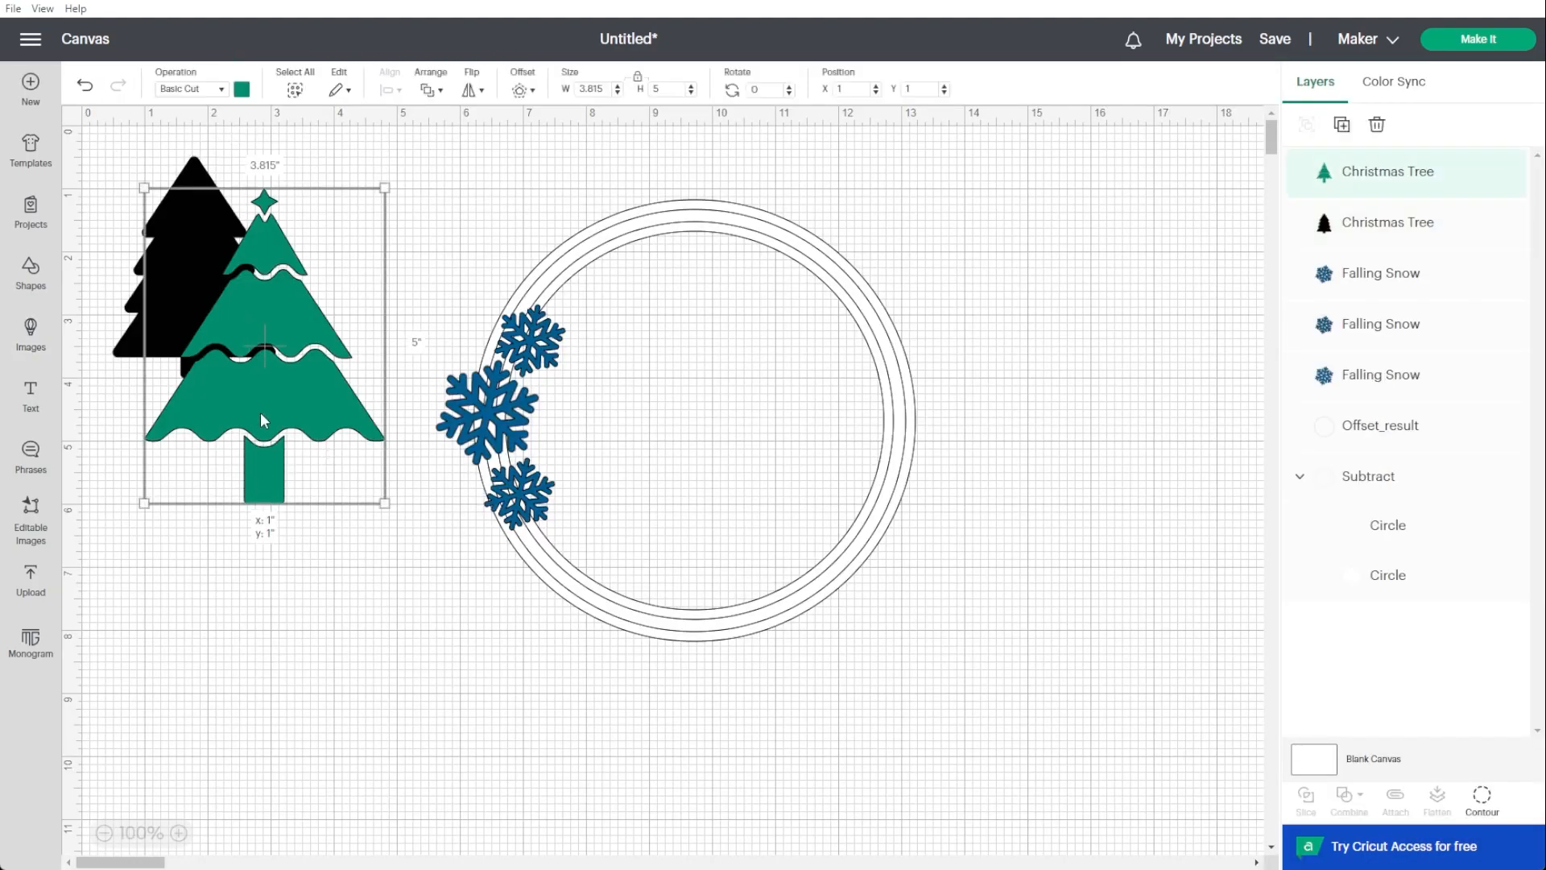
Shrink the green Christmas tree to about the black tree's height and place it directly beside that tree.
left_click_drag(259, 412, 287, 507)
left_click_drag(412, 598, 322, 469)
left_click_drag(258, 414, 360, 322)
left_click(773, 722)
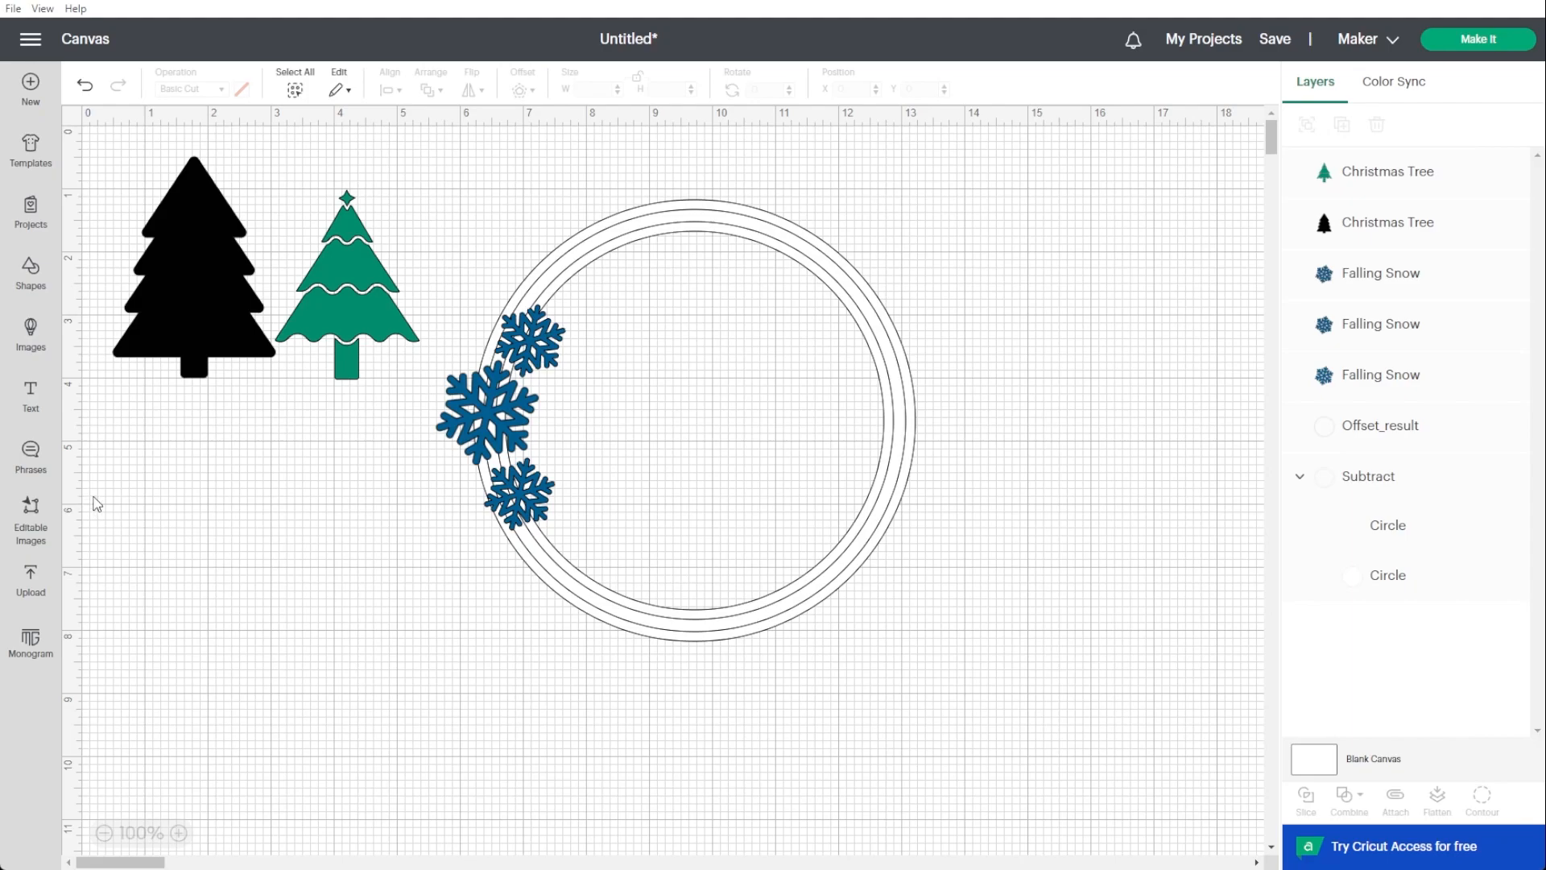
Search the image library for "christmas holly".
left_click(31, 334)
double_click(447, 145)
type("holly")
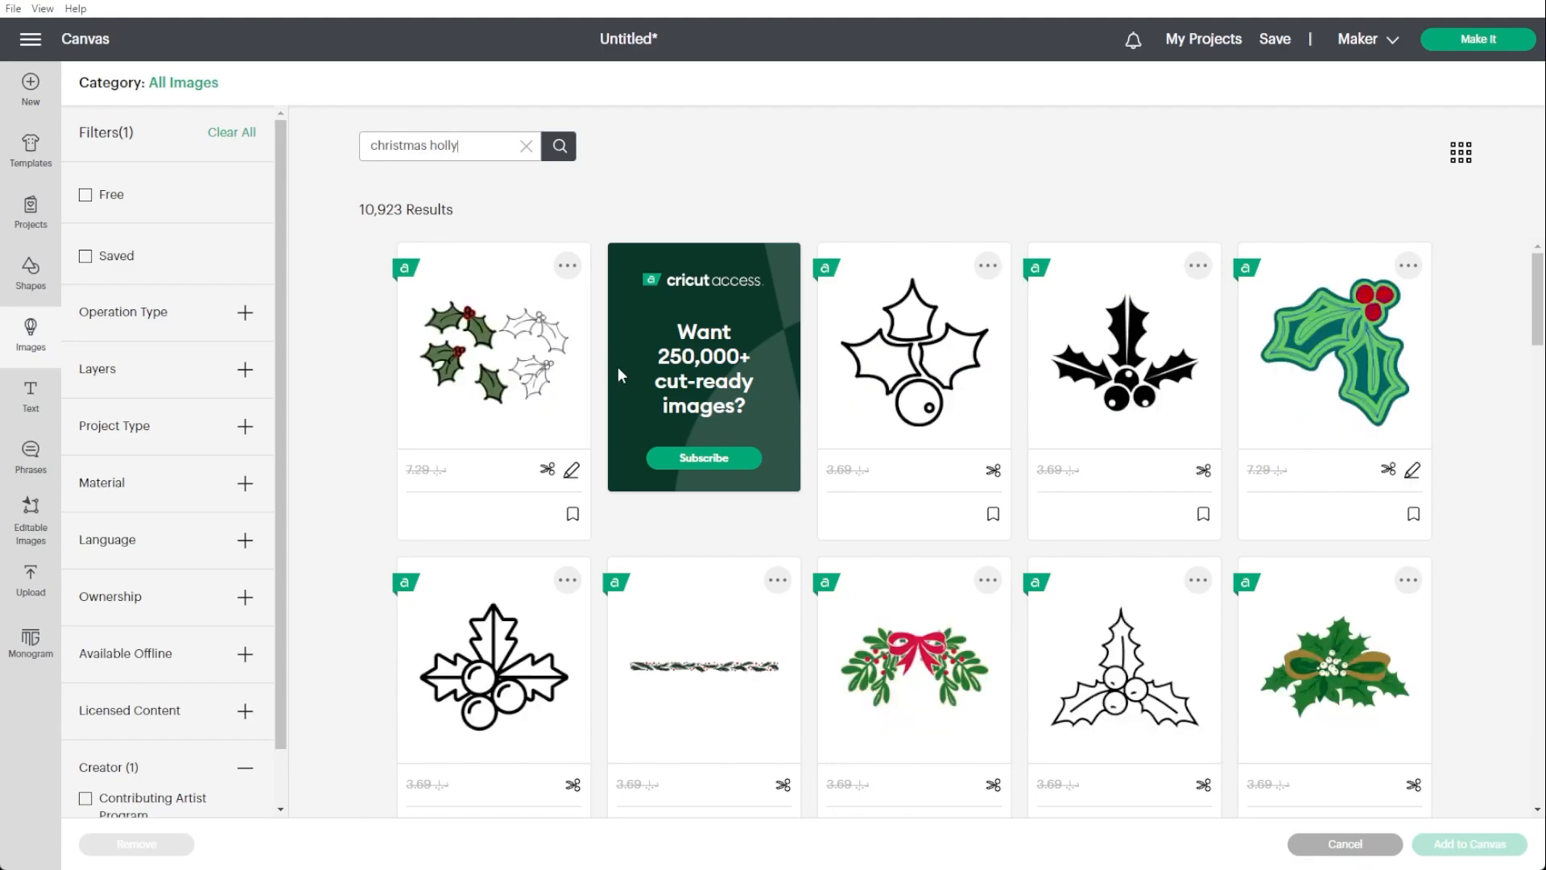
Browse the holly images and remove the Cricut creator filter from the results.
scroll(618, 374, "down", 3)
scroll(618, 374, "down", 3)
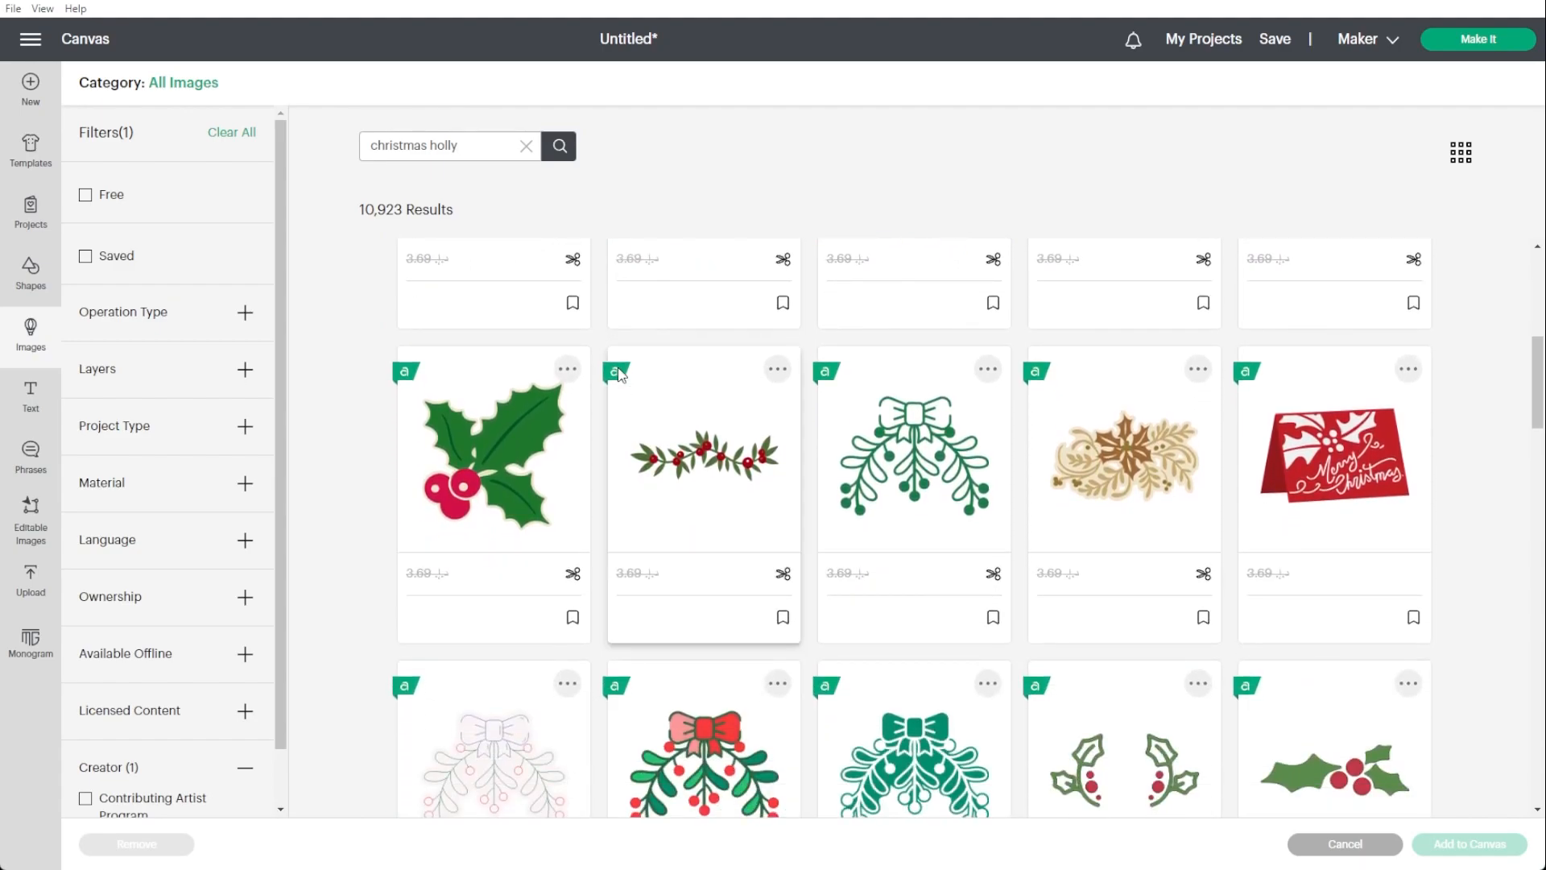
scroll(235, 540, "down", 1)
left_click(85, 790)
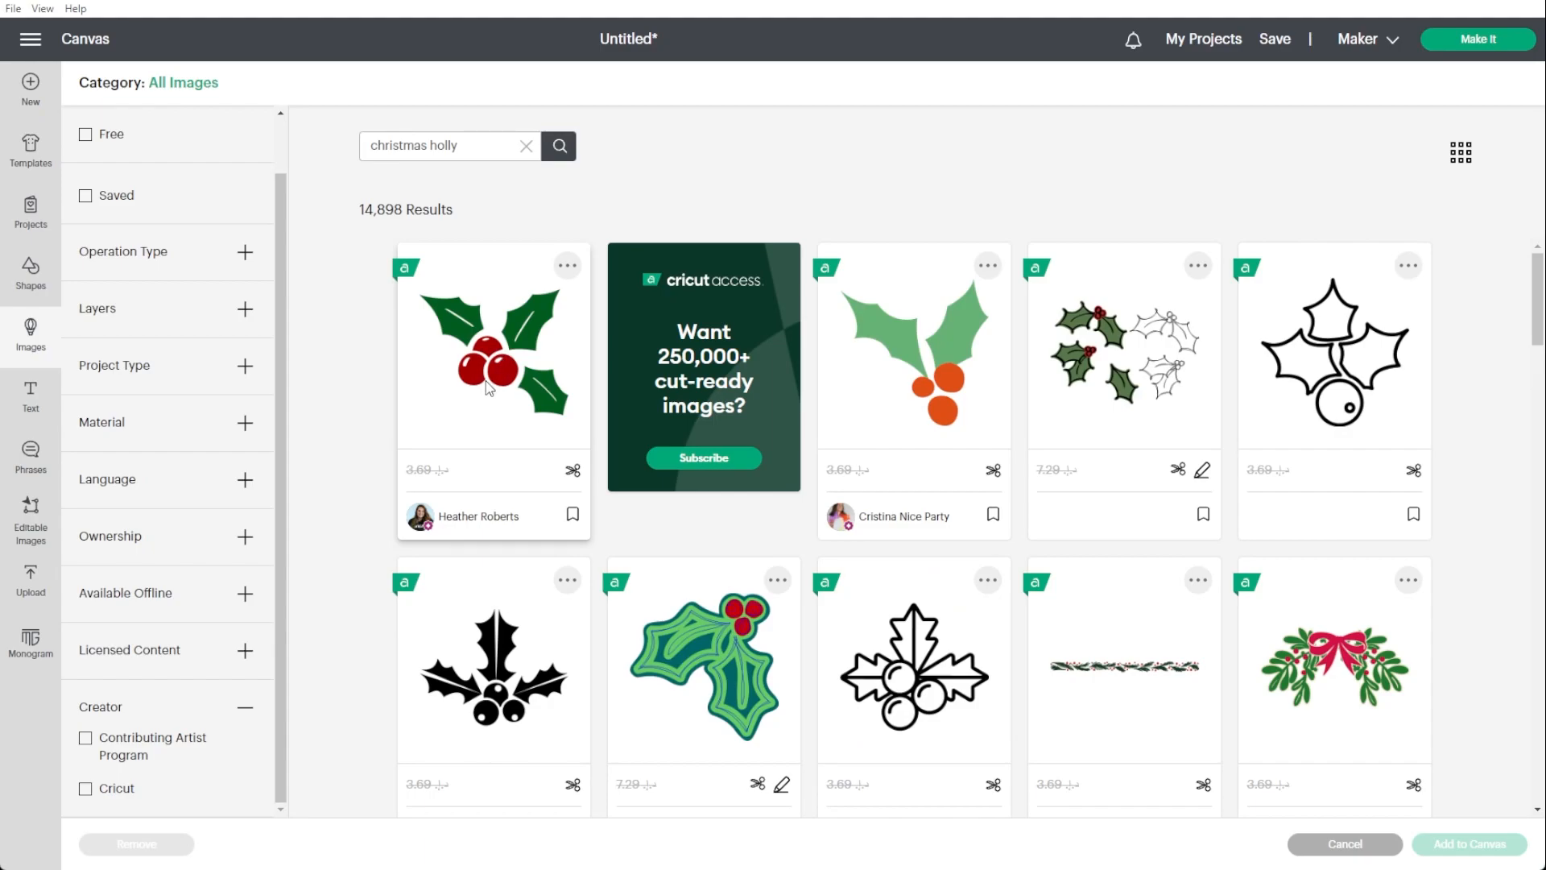
Select the three-leaf holly, the outlined holly berry and the single-leaf holly and add all three to the canvas.
left_click(486, 380)
scroll(486, 383, "down", 6)
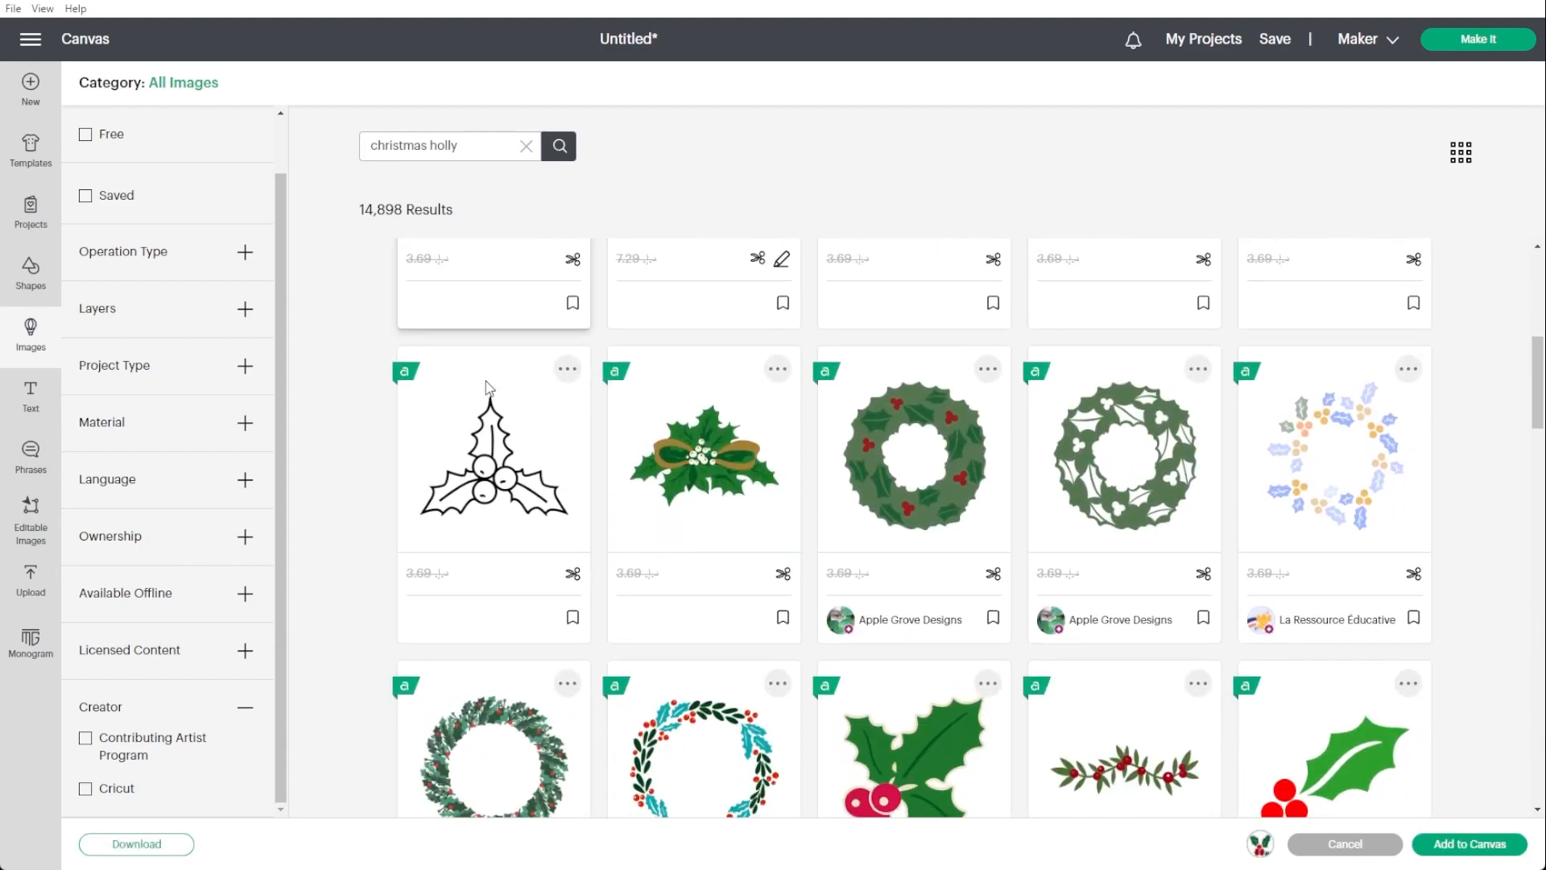
scroll(487, 388, "down", 2)
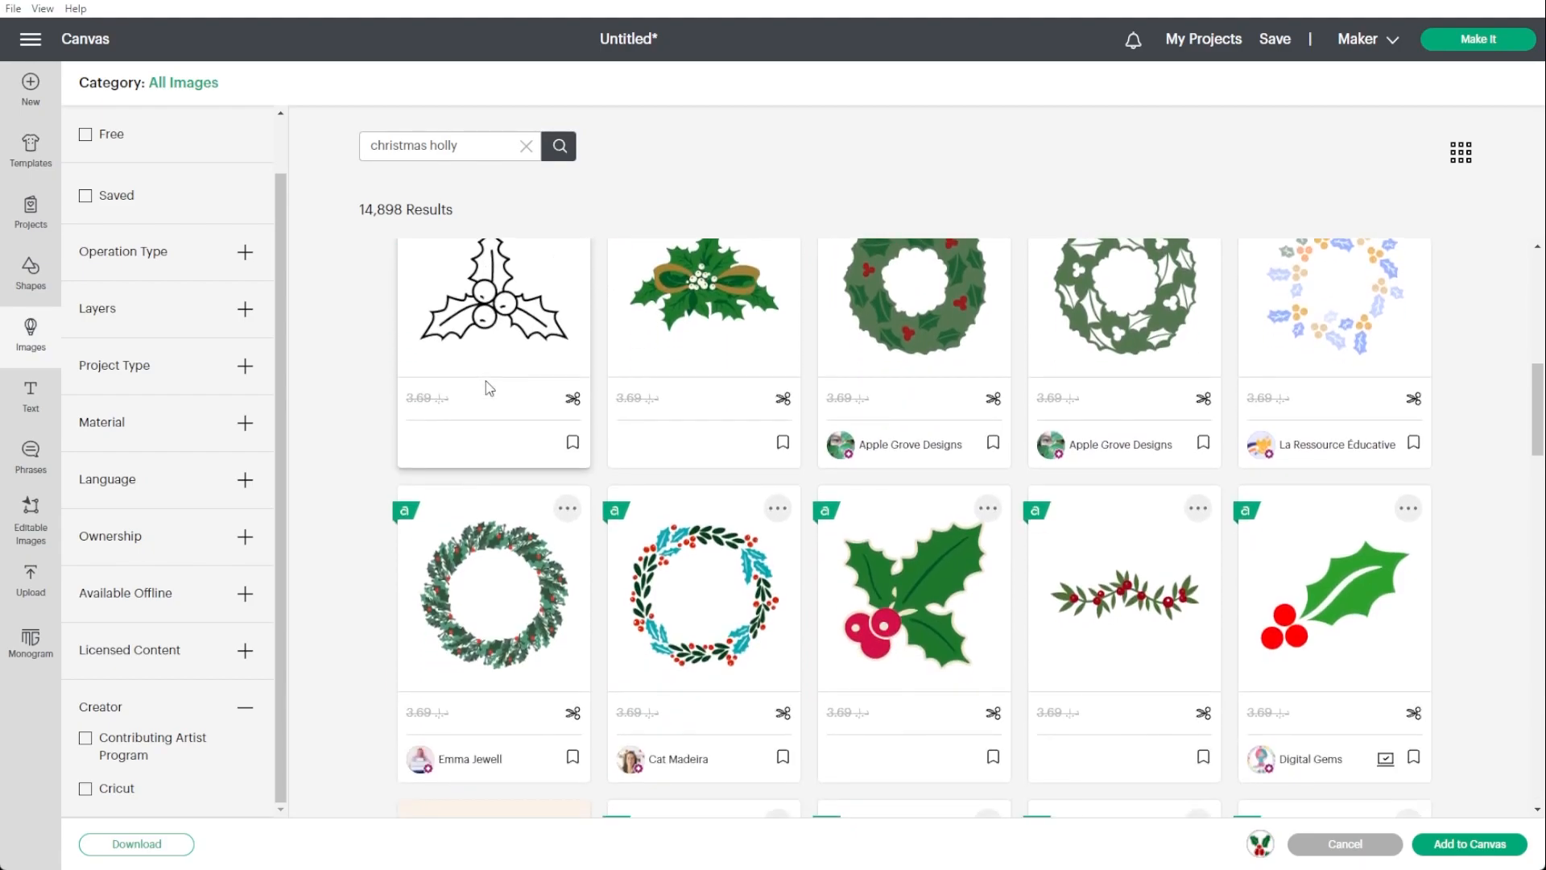
left_click(858, 568)
left_click(1325, 632)
left_click(1502, 848)
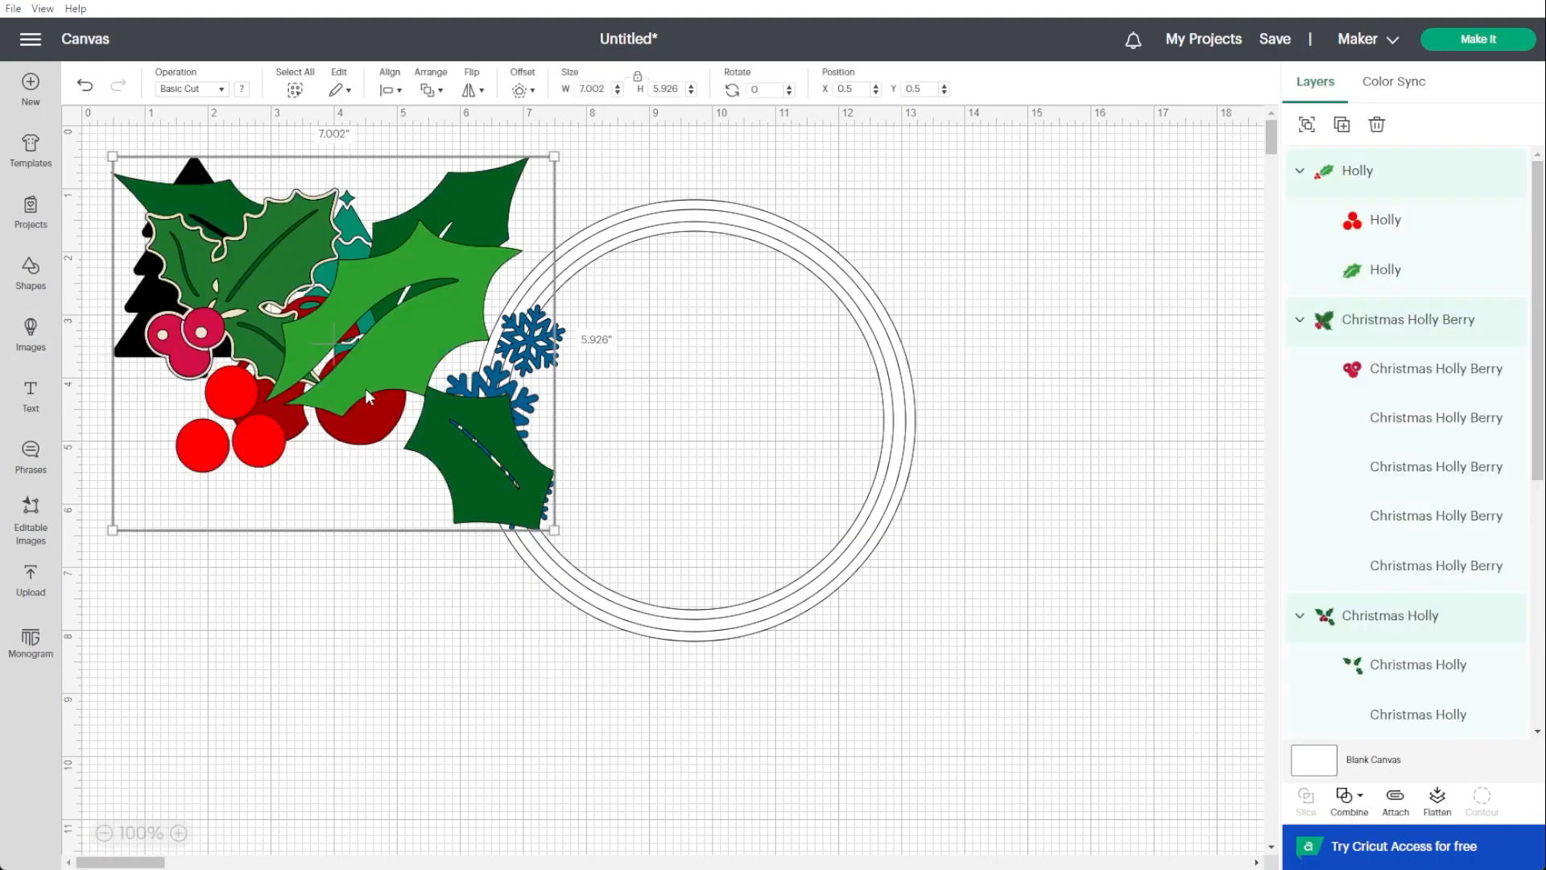
Move the three added holly images together below the two trees.
left_click_drag(362, 398, 374, 631)
left_click_drag(360, 490, 341, 569)
left_click_drag(476, 250, 558, 388)
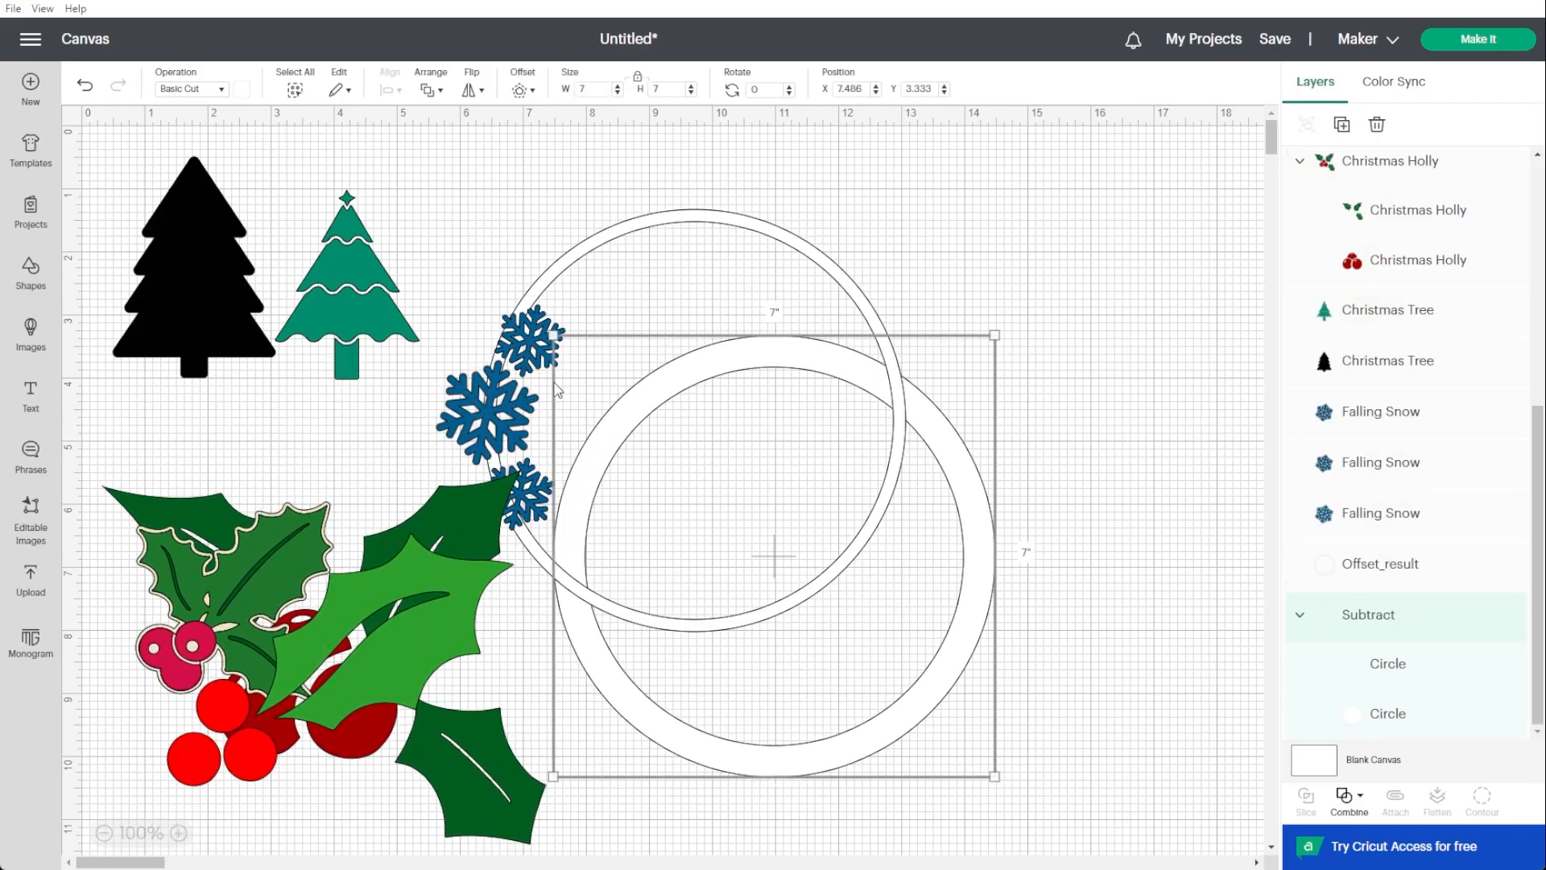
left_click(85, 86)
key("ctrl+z")
left_click_drag(1046, 243, 533, 543)
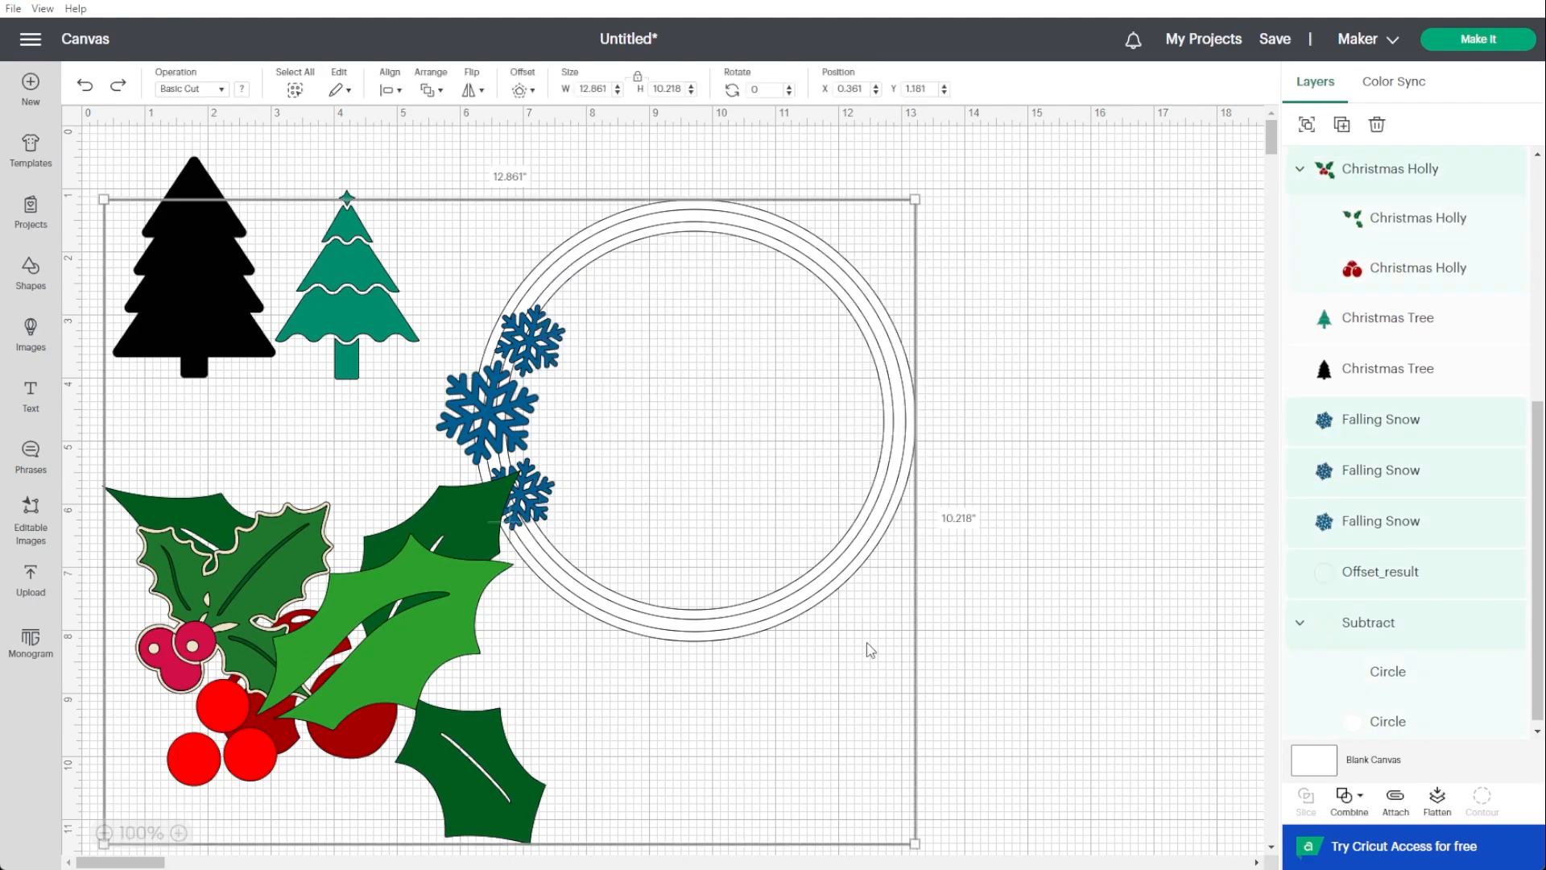
left_click(1006, 666)
Shrink the single-leaf holly to about 1.8 in wide and place it beside the top of the green tree.
left_click_drag(360, 632, 927, 595)
left_click_drag(1075, 493, 471, 358)
left_click_drag(438, 247, 466, 222)
left_click_drag(468, 346, 485, 197)
Shrink the three-leaf holly without an outline to about 2.3 in wide and place it above and right of the rings.
left_click(324, 648)
left_click_drag(547, 467, 259, 708)
left_click_drag(183, 783, 1042, 225)
Shrink the outlined holly berry to about 1.7 in wide and place it on the lower-right part of the rings.
left_click_drag(213, 636, 1119, 480)
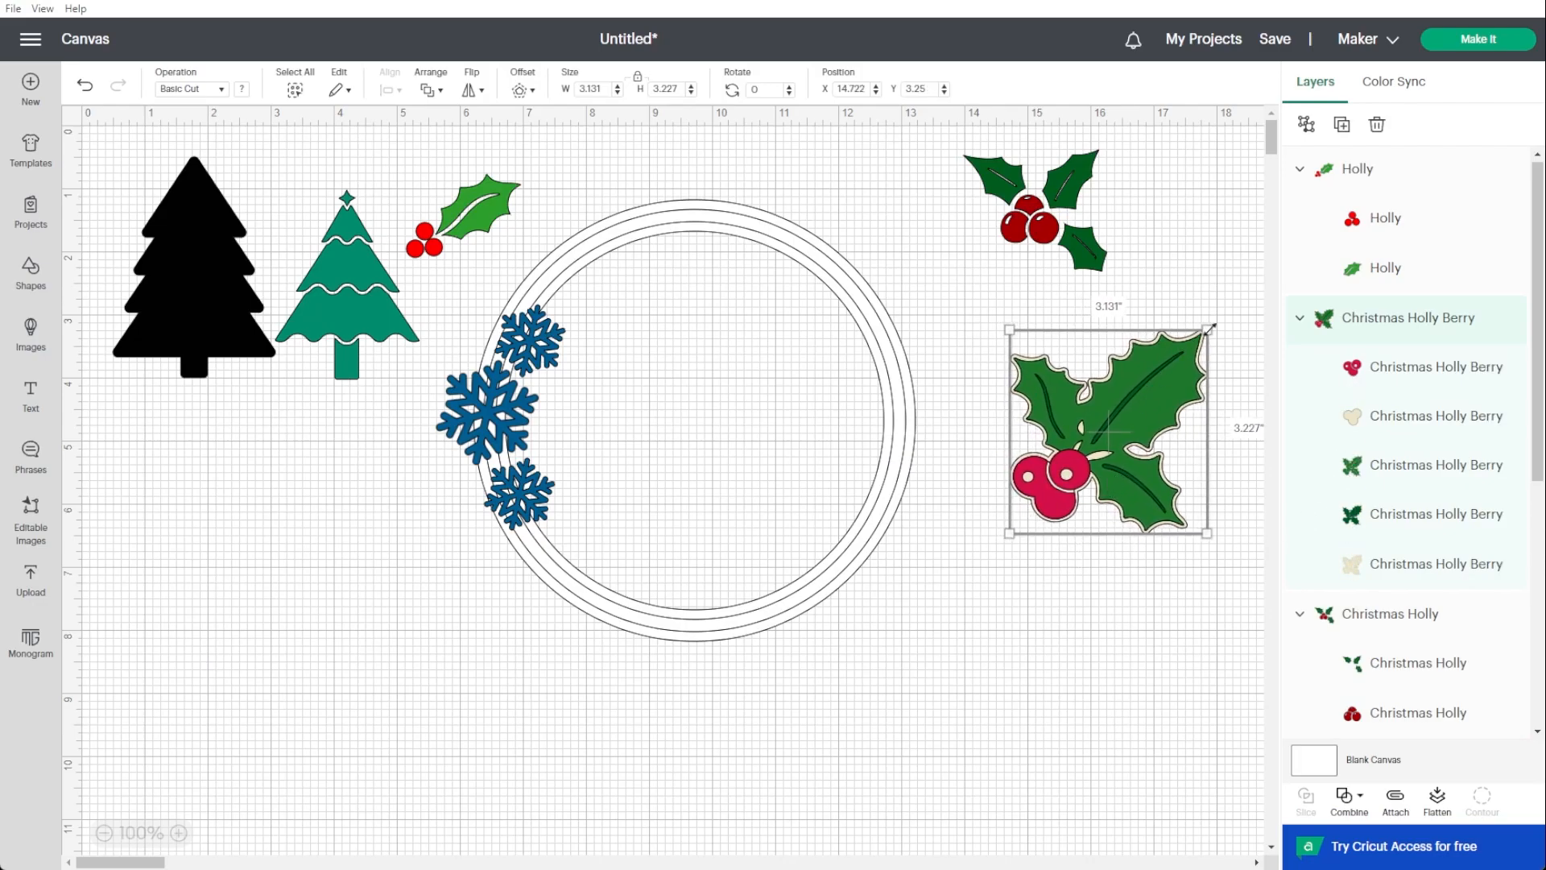
left_click_drag(1210, 328, 1119, 420)
left_click_drag(1087, 492, 905, 535)
left_click(1079, 446)
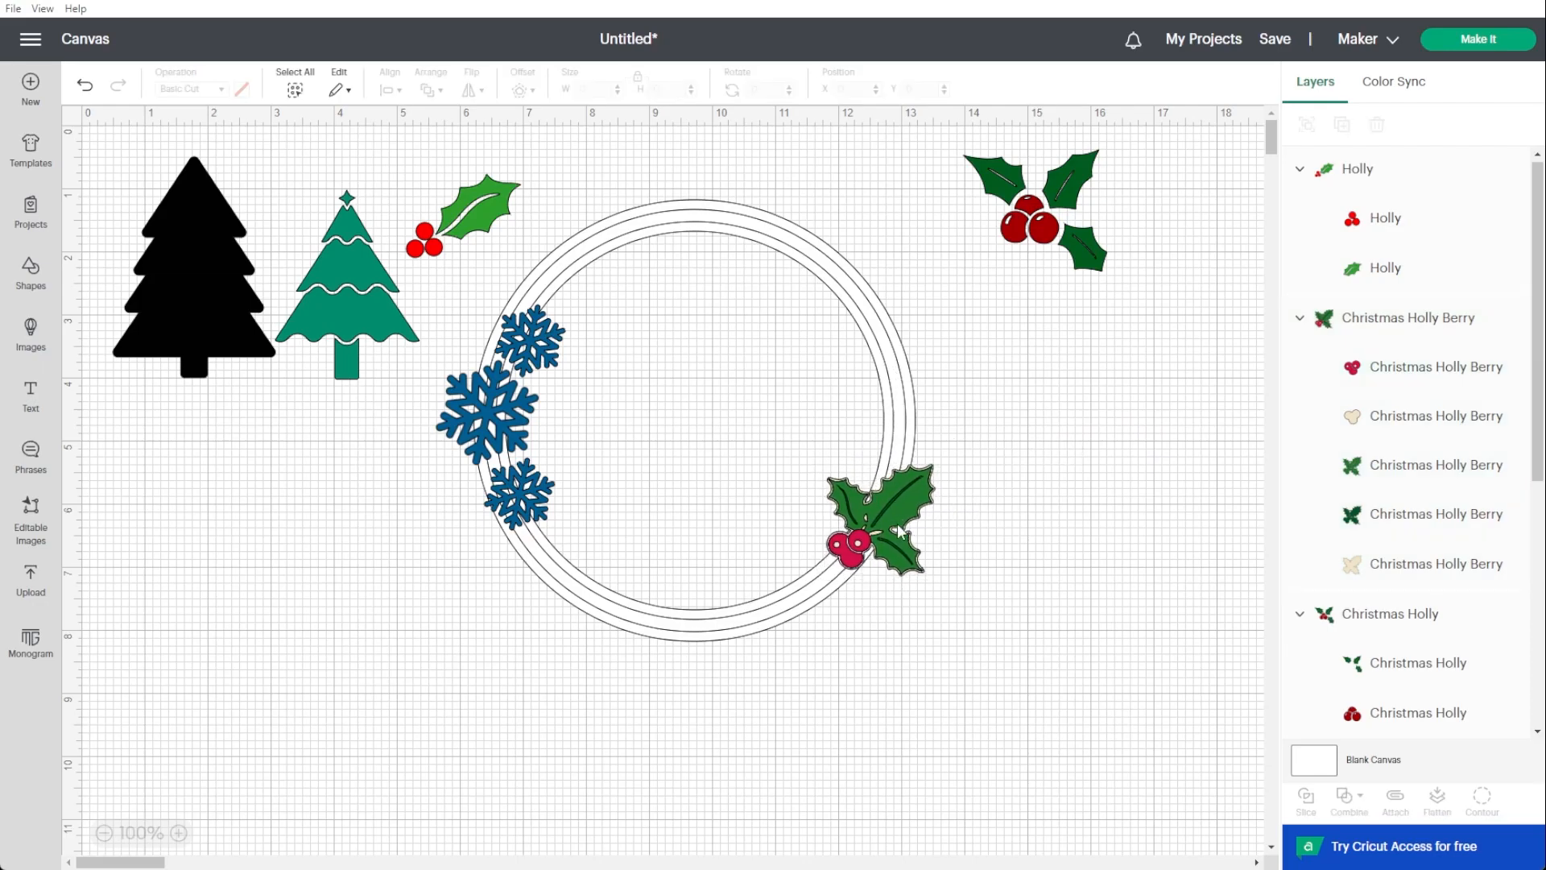
Move the outlined holly berry aside, try the other three-leaf holly in its place on the rings, and delete that one.
left_click_drag(899, 530, 1148, 411)
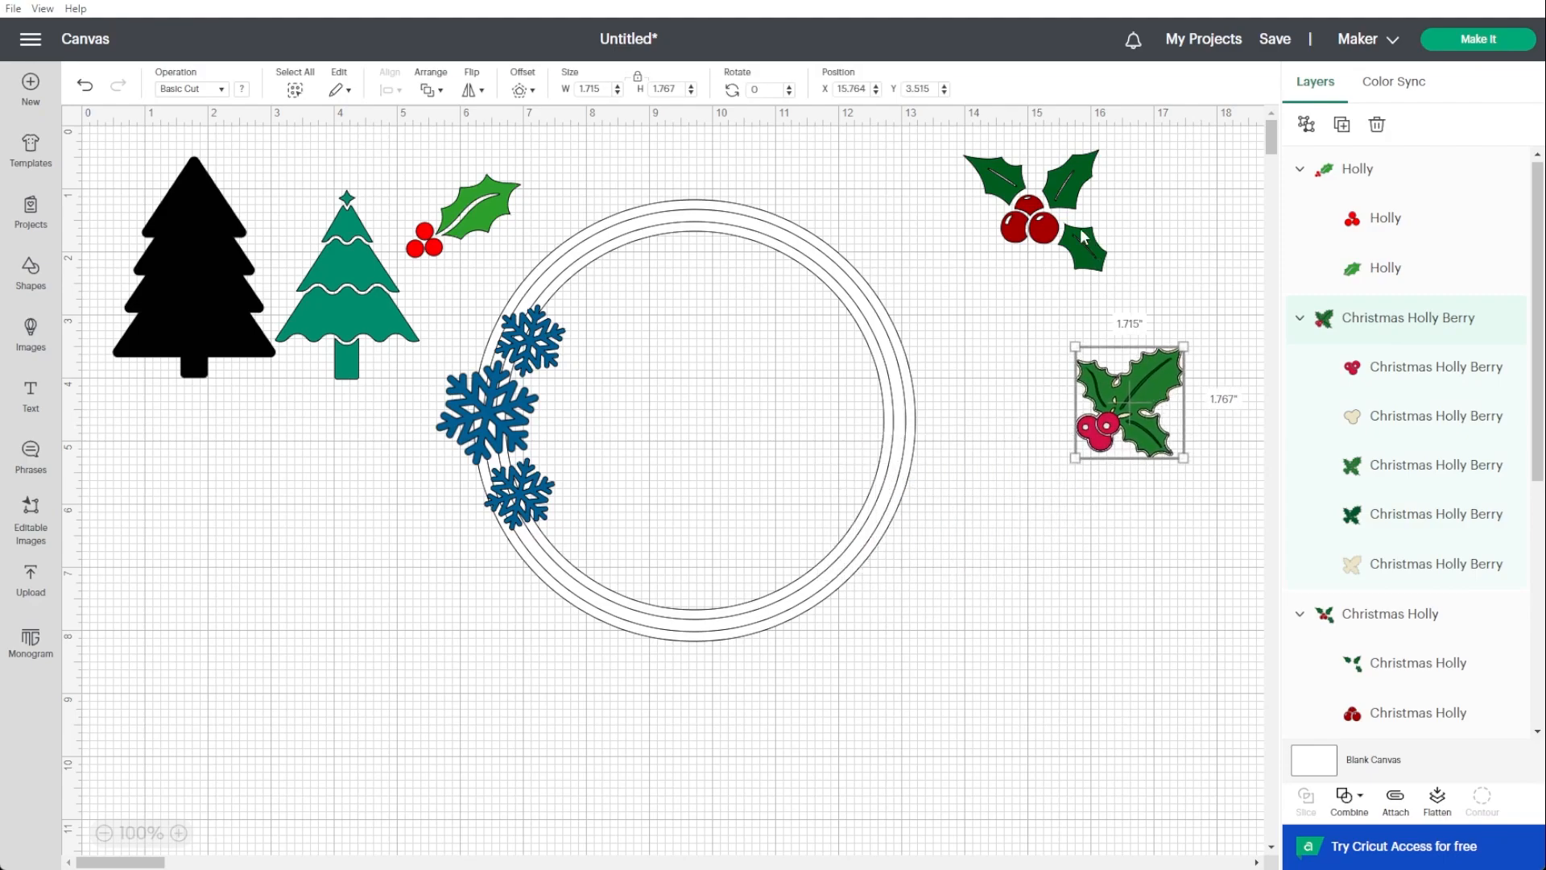
left_click_drag(1051, 238, 882, 556)
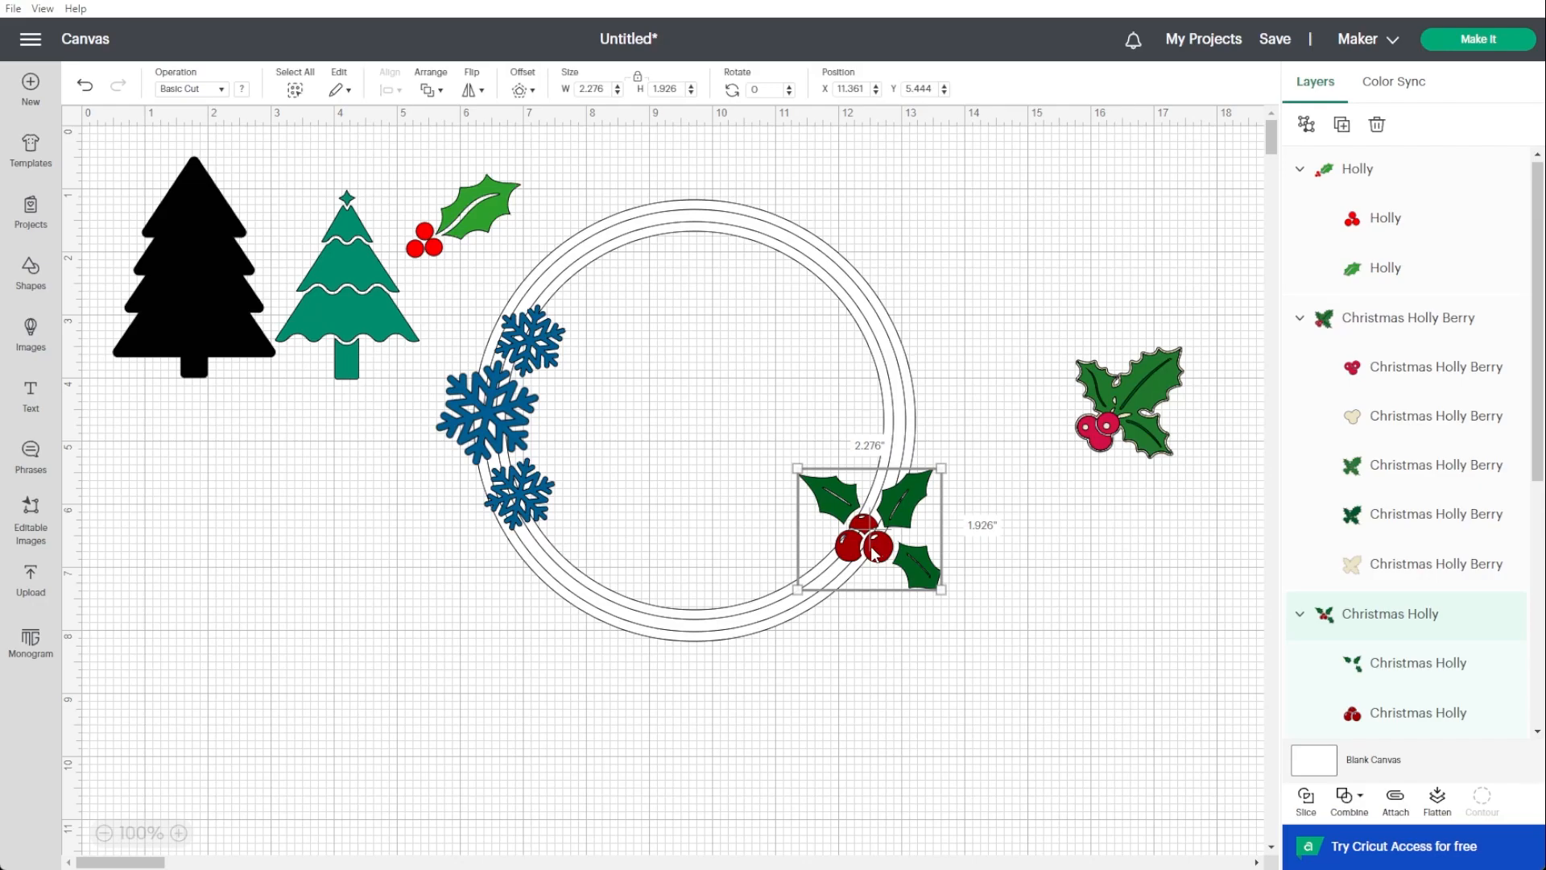
key("Delete")
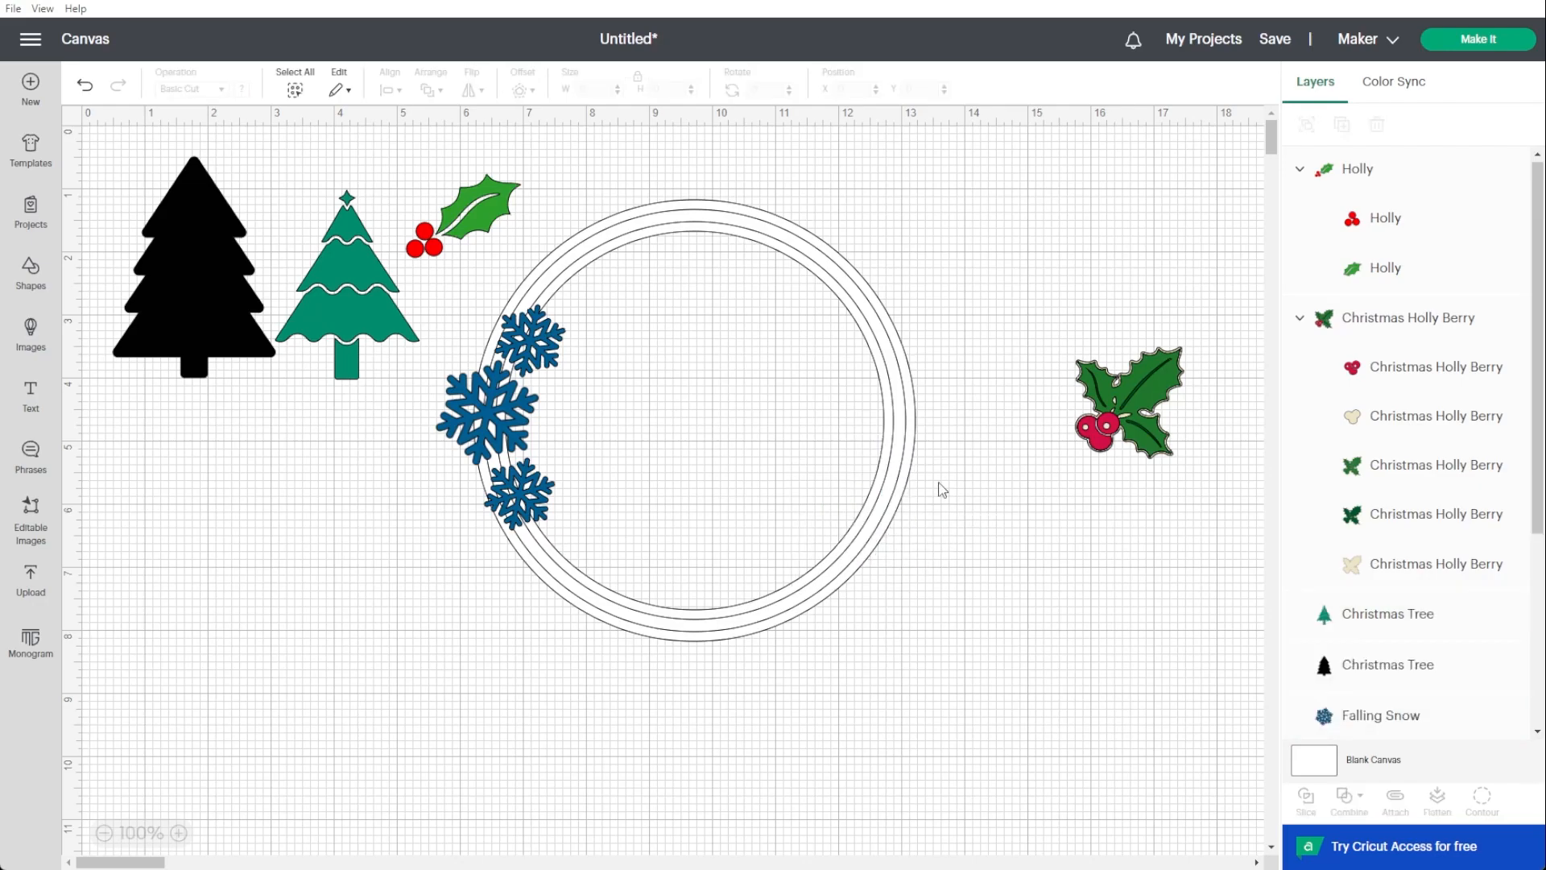
Put the outlined holly berry back on the rings' lower right, and try the single-leaf holly above it before deleting it.
left_click_drag(1153, 405, 890, 555)
left_click_drag(463, 221, 941, 381)
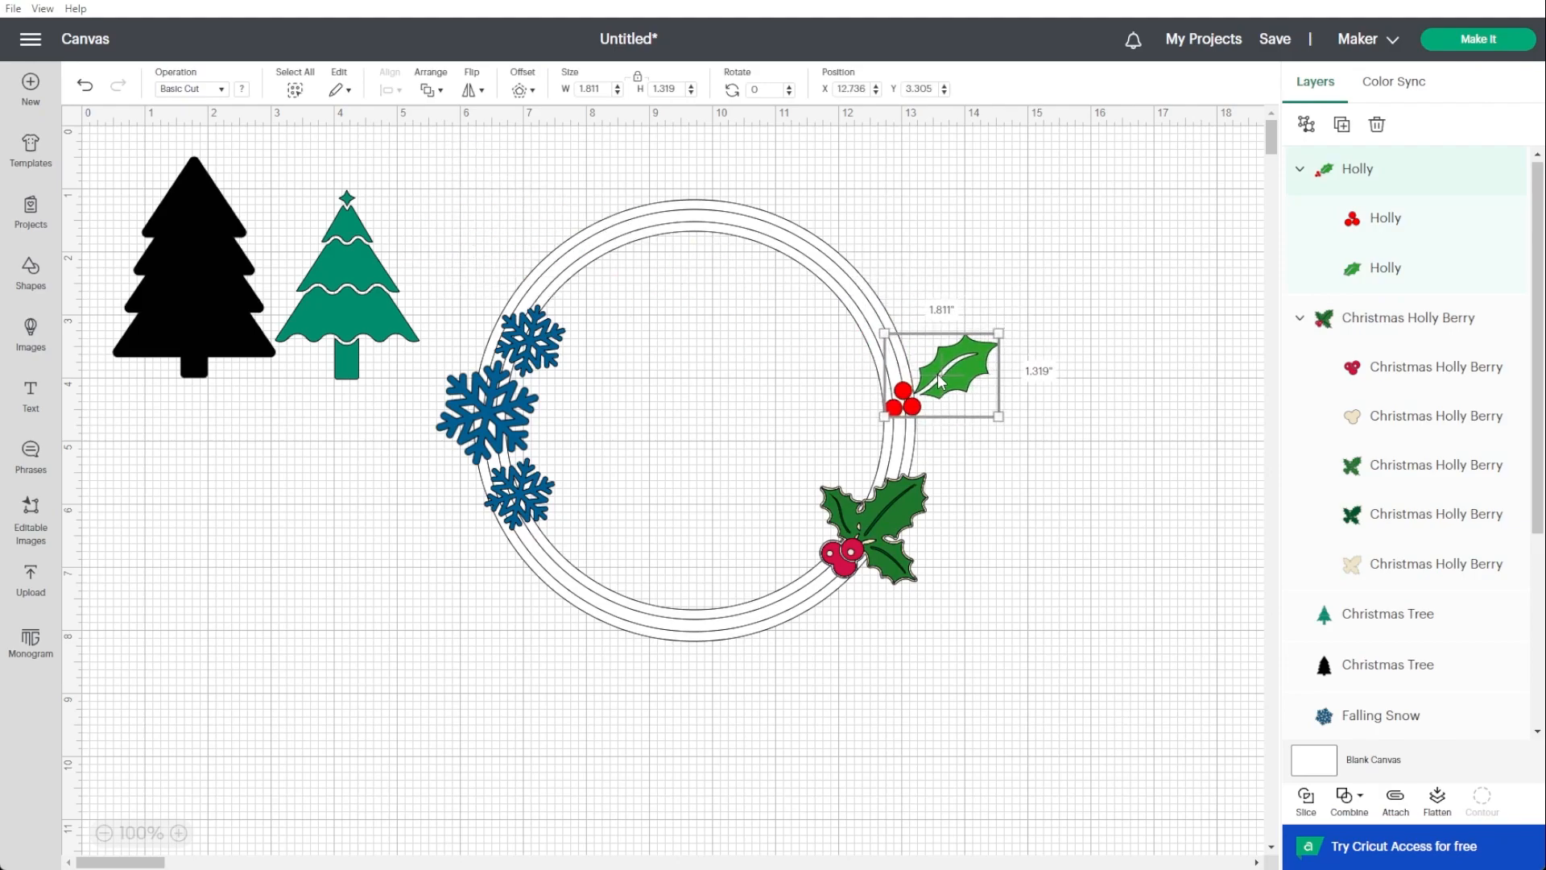
key("Delete")
Delete the cream backing layer at the bottom of the Christmas Holly Berry group.
left_click(912, 515)
left_click(1382, 417)
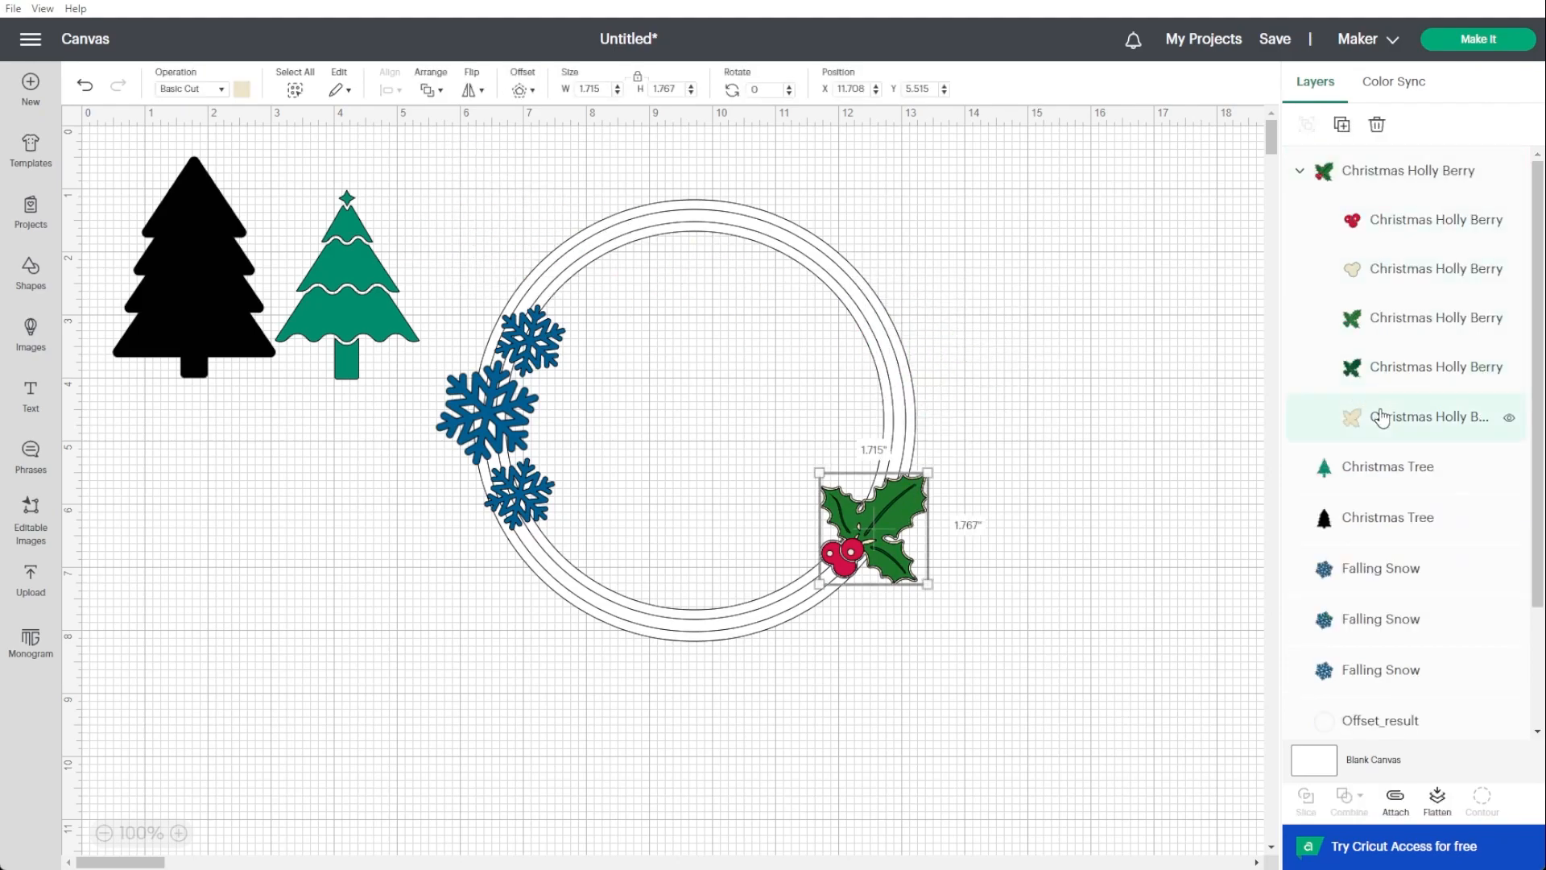
key("Delete")
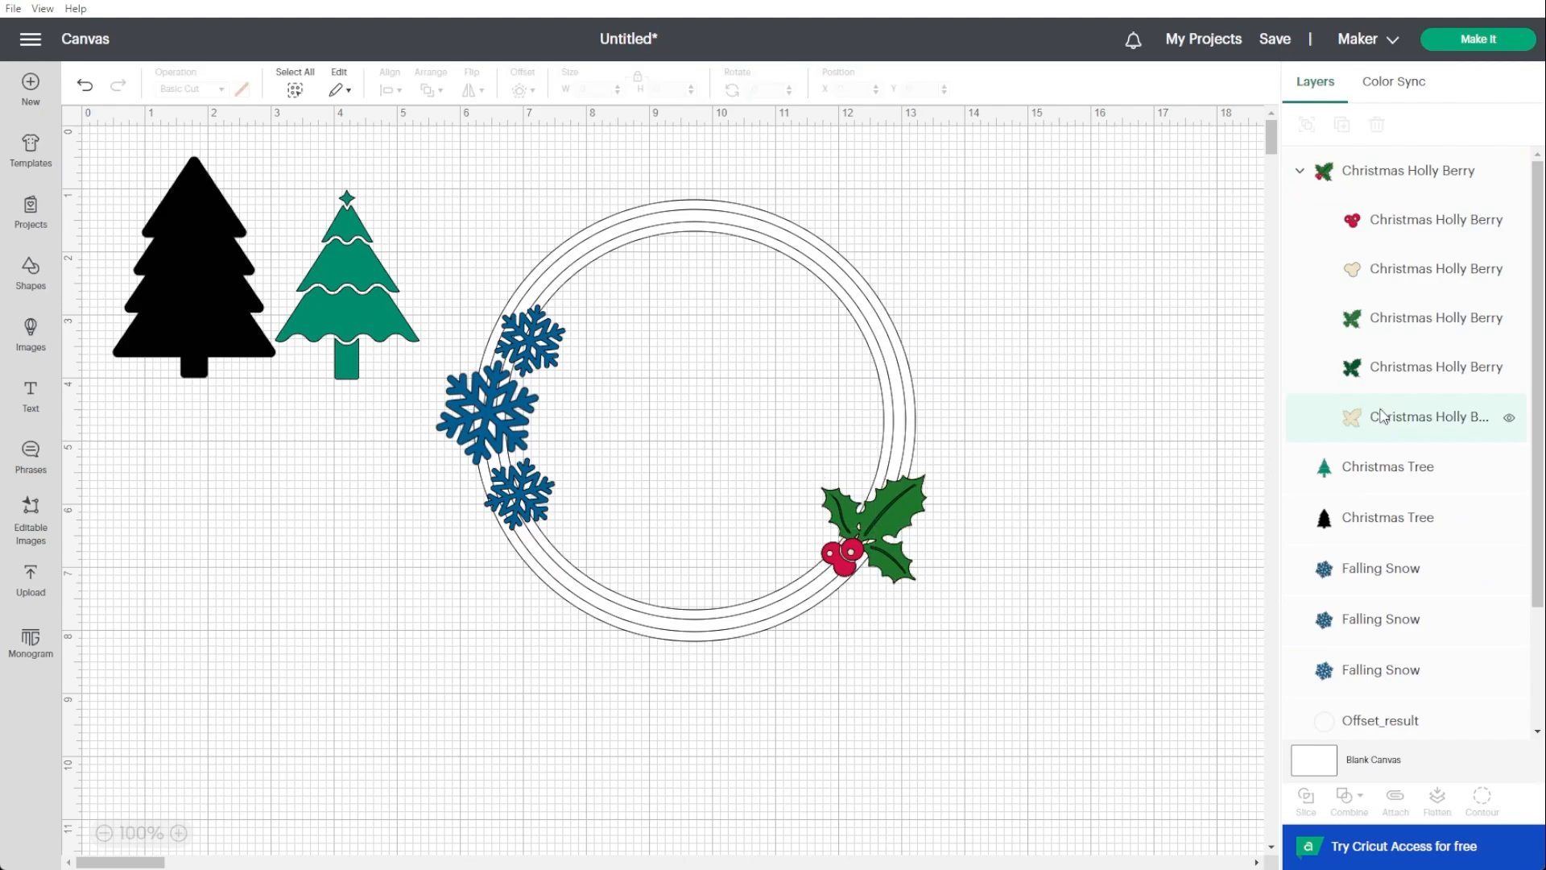
Compare the two green leaf layers of the holly berry by toggling their visibility, and delete the solid dark green one.
left_click(1366, 372)
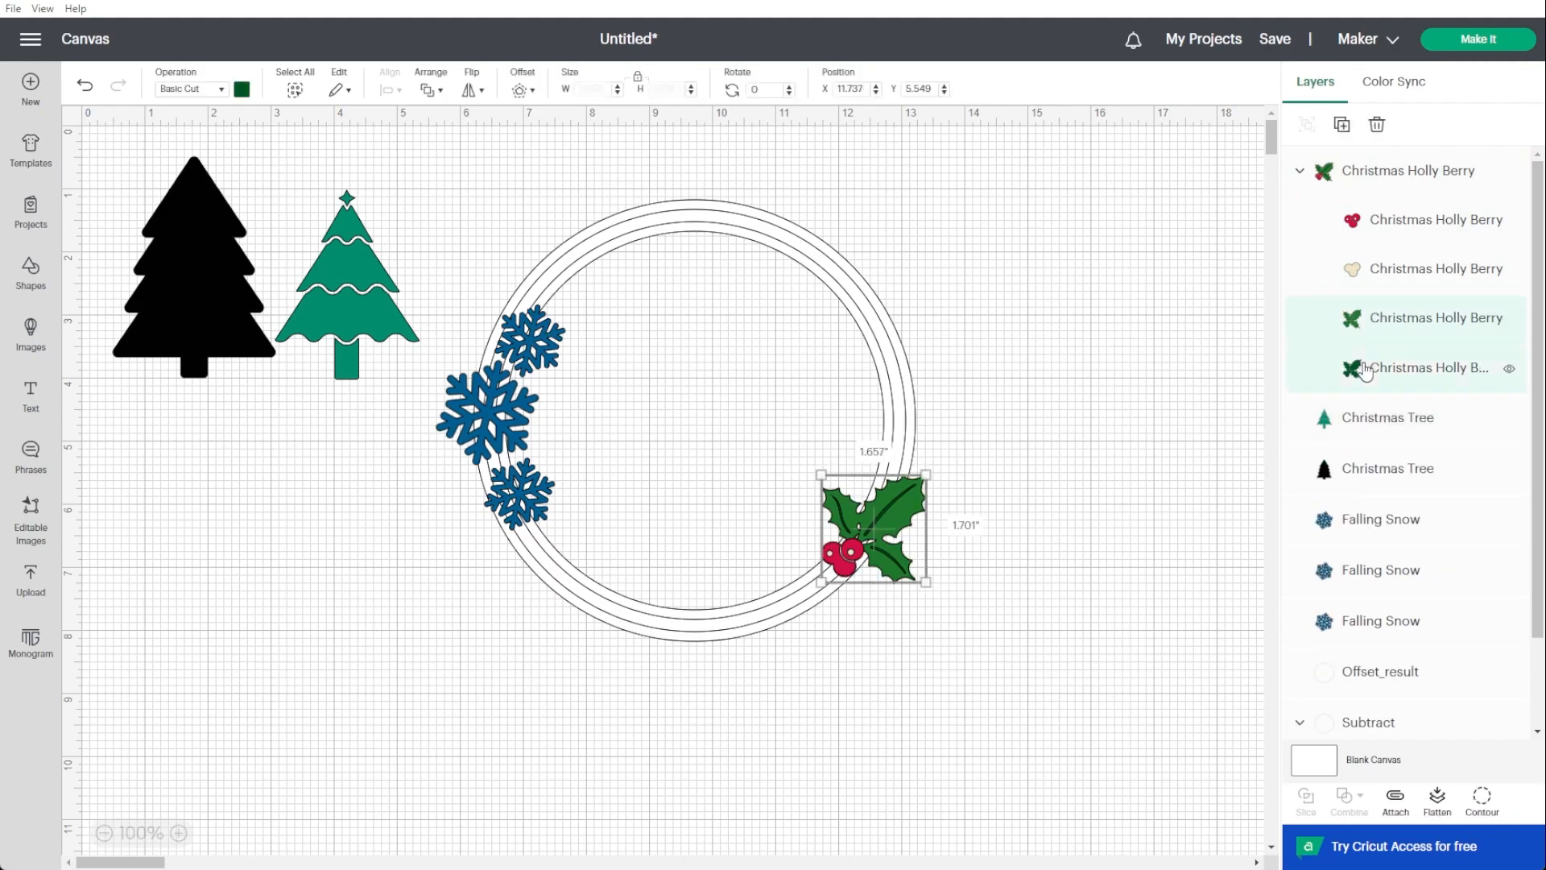
left_click(1509, 322)
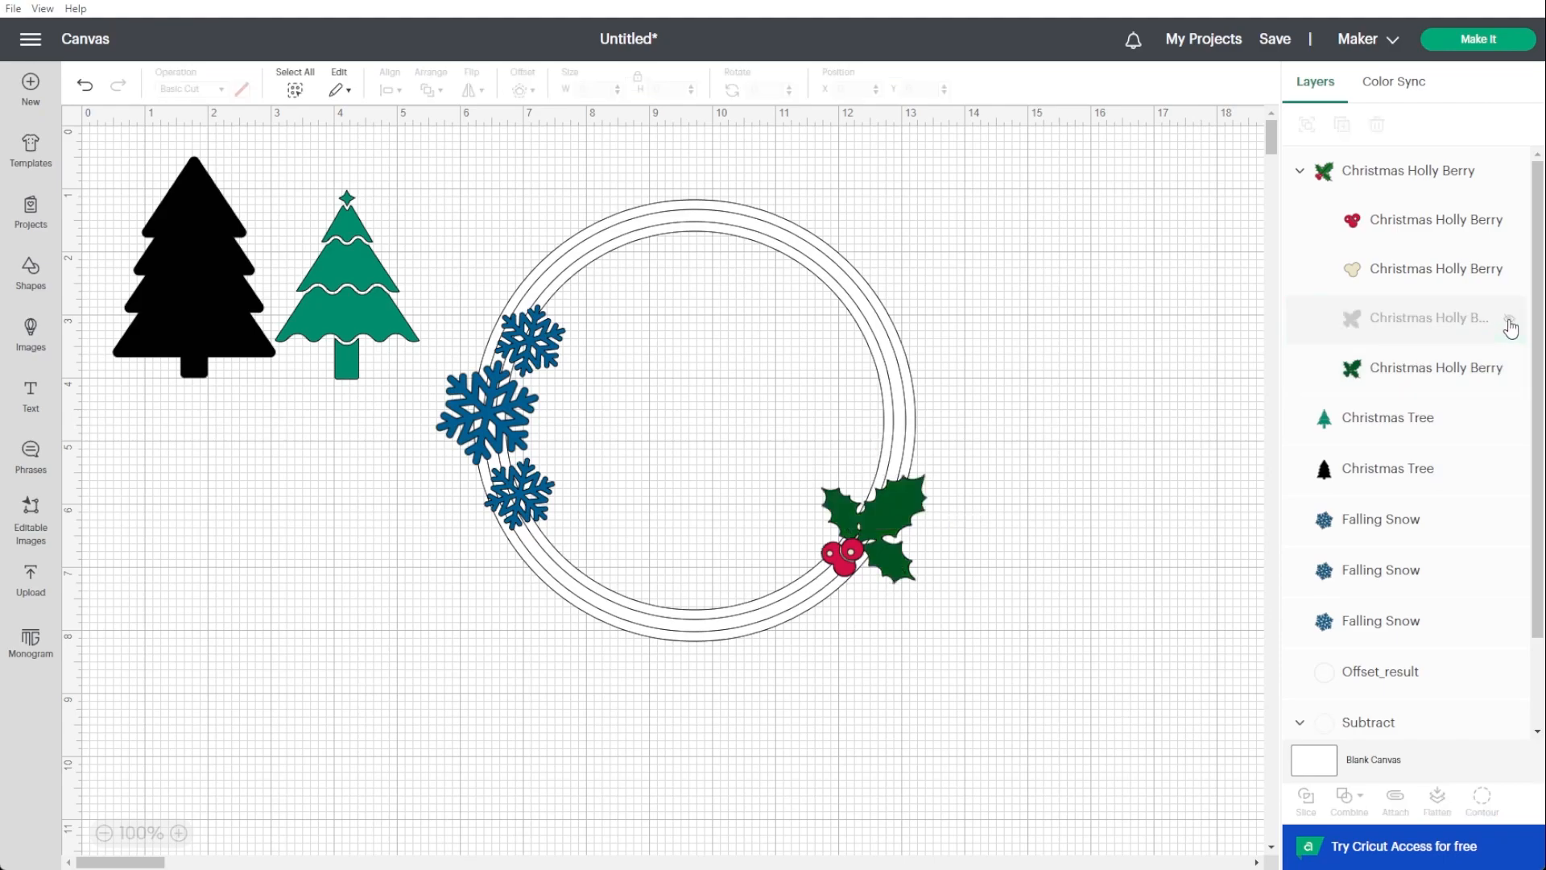
left_click(1508, 370)
left_click(1508, 370)
left_click(1508, 370)
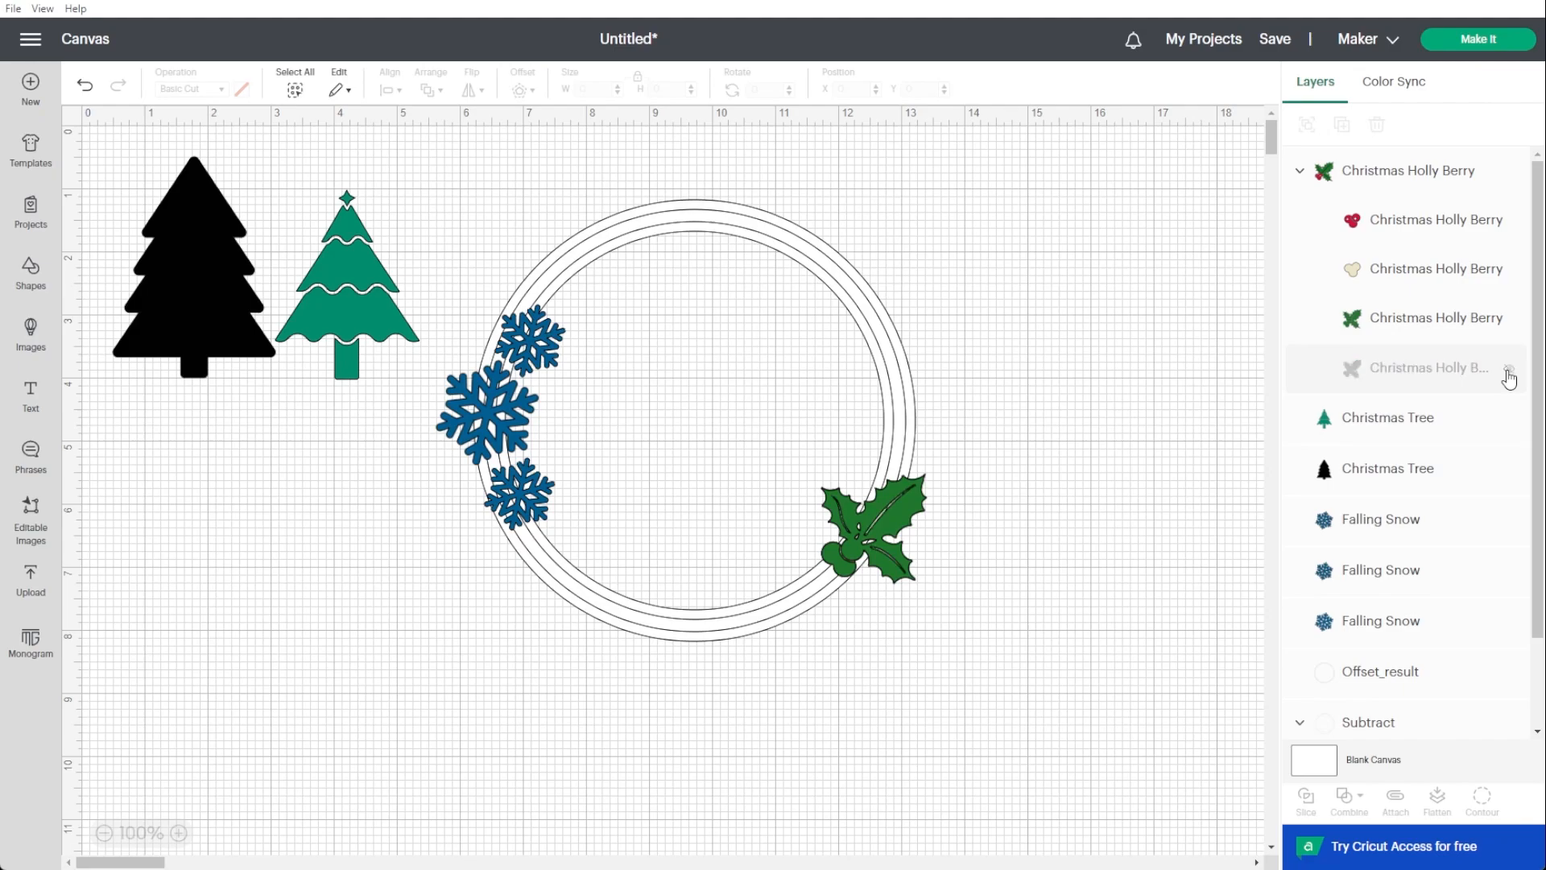
left_click(1407, 375)
key("Delete")
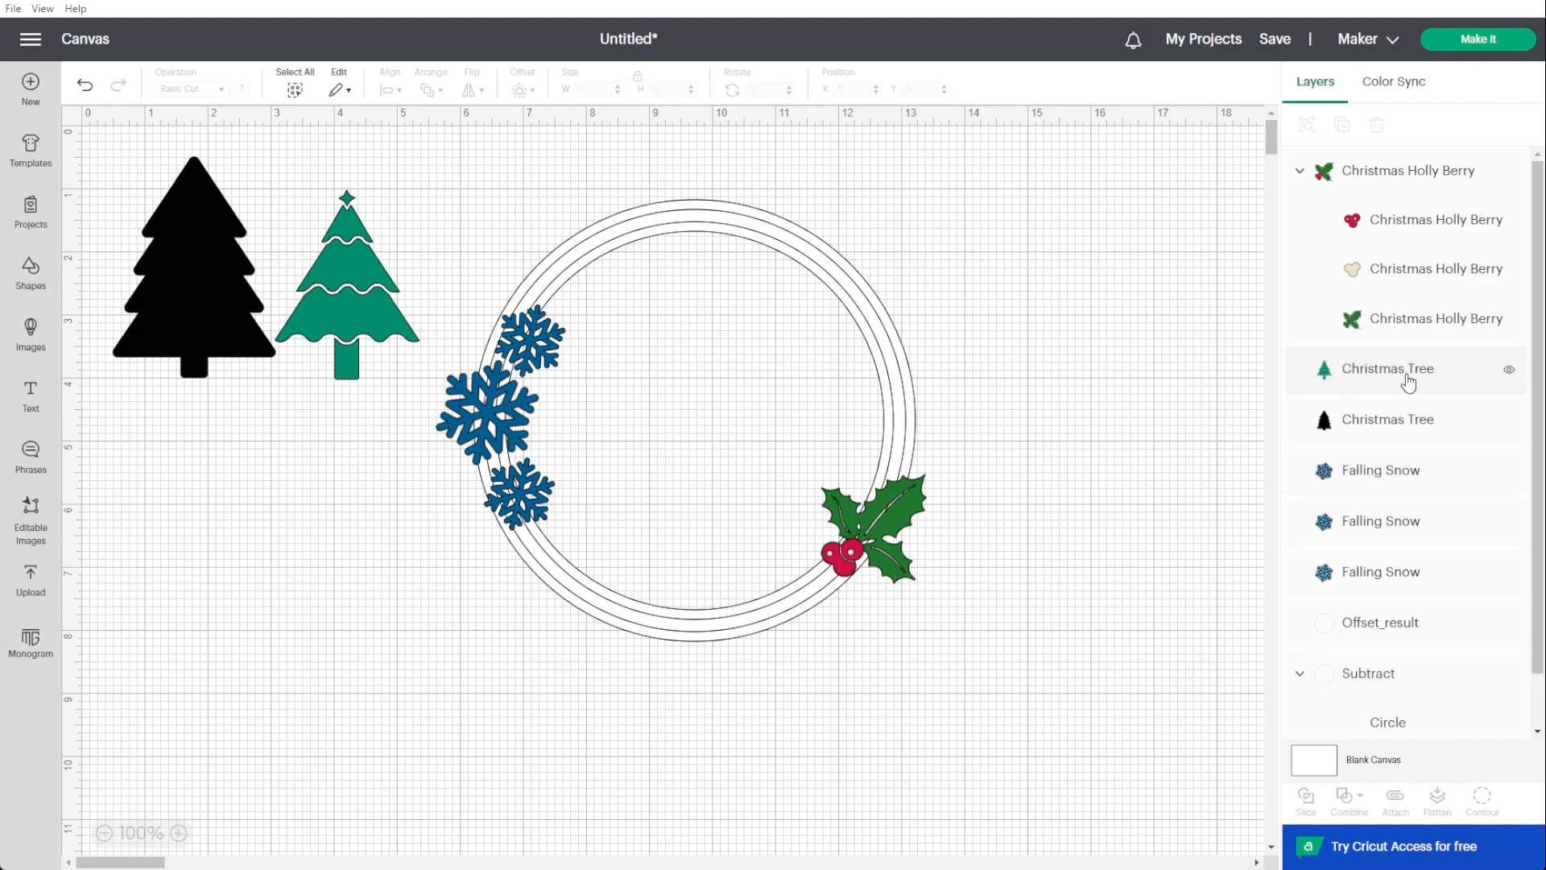
Delete the cream layer behind the berries and shift the remaining holly slightly outward on the rings.
left_click(1358, 276)
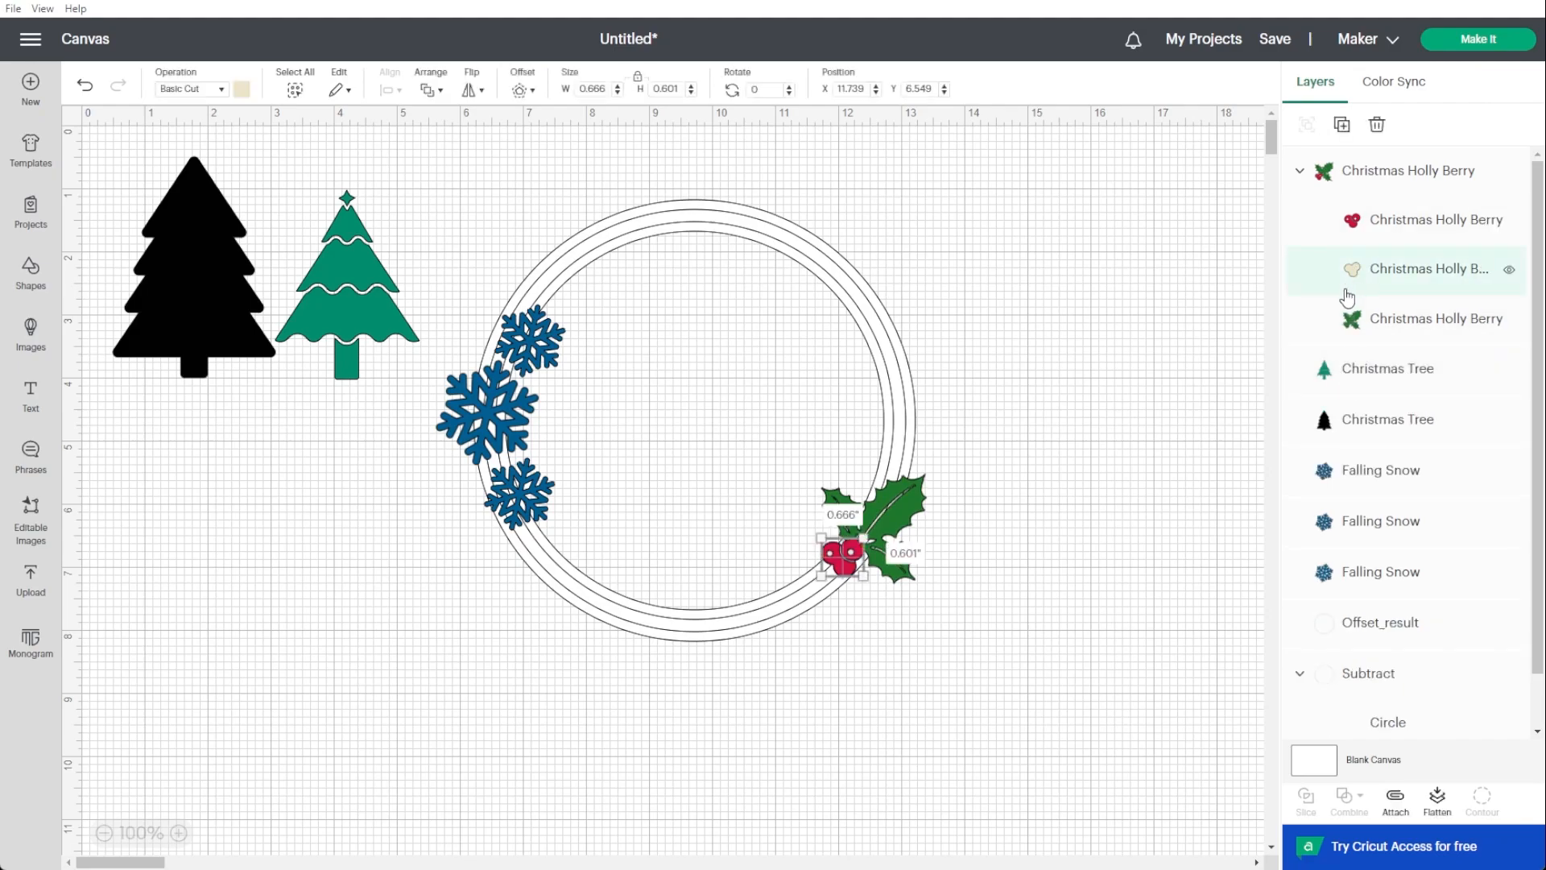
key("Delete")
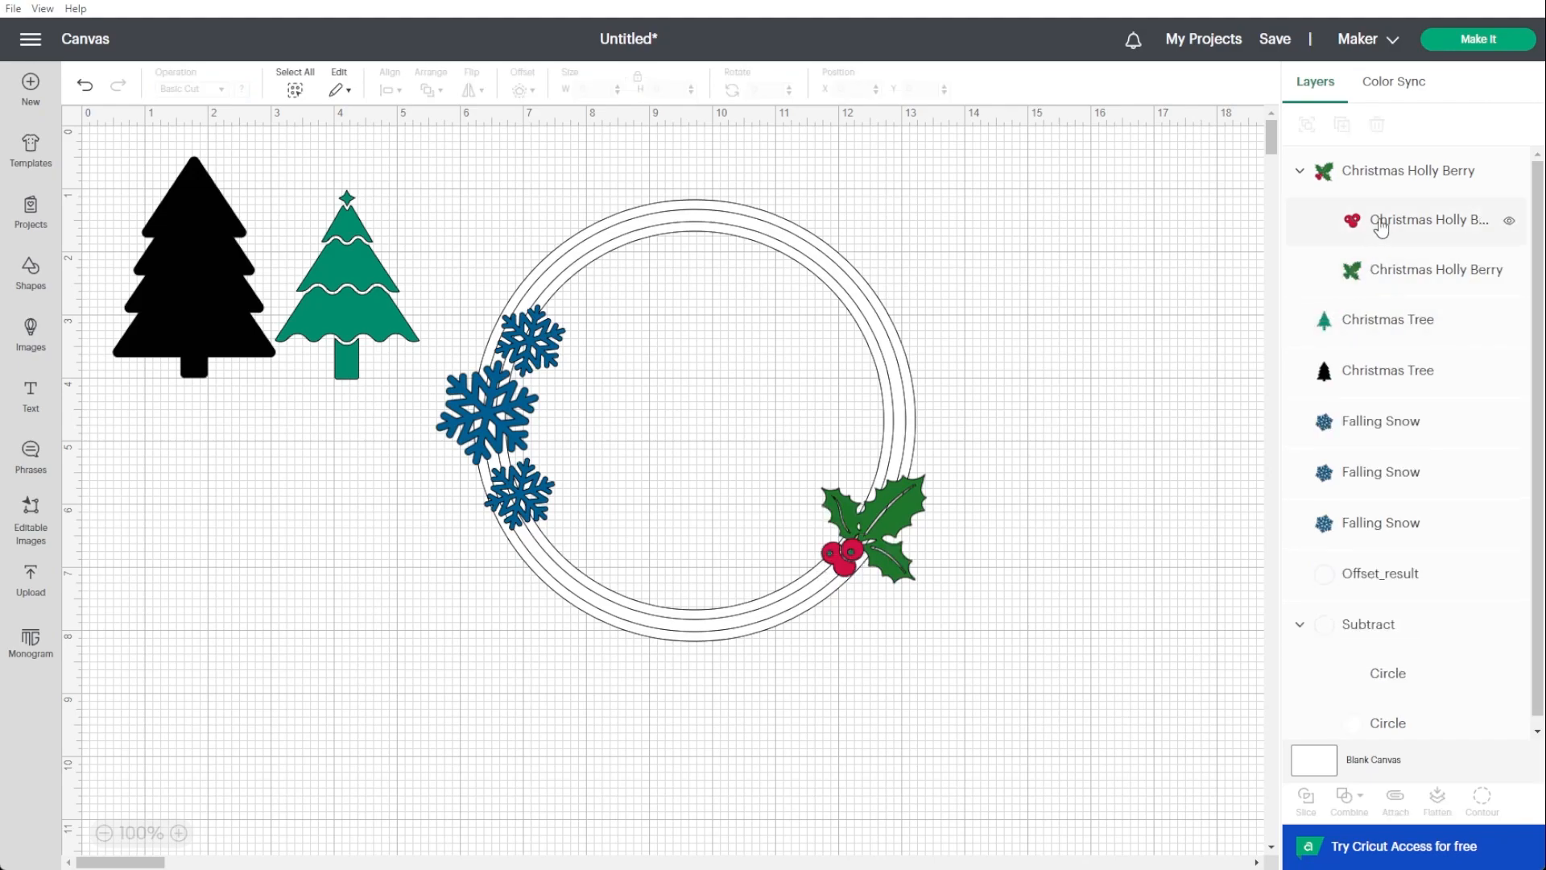
left_click(1343, 220)
left_click(1367, 278)
left_click(1167, 349)
left_click(896, 505)
mouse_move(896, 505)
left_mouse_down()
mouse_move(889, 518)
mouse_move(976, 531)
mouse_move(902, 510)
left_mouse_up()
left_click(1024, 585)
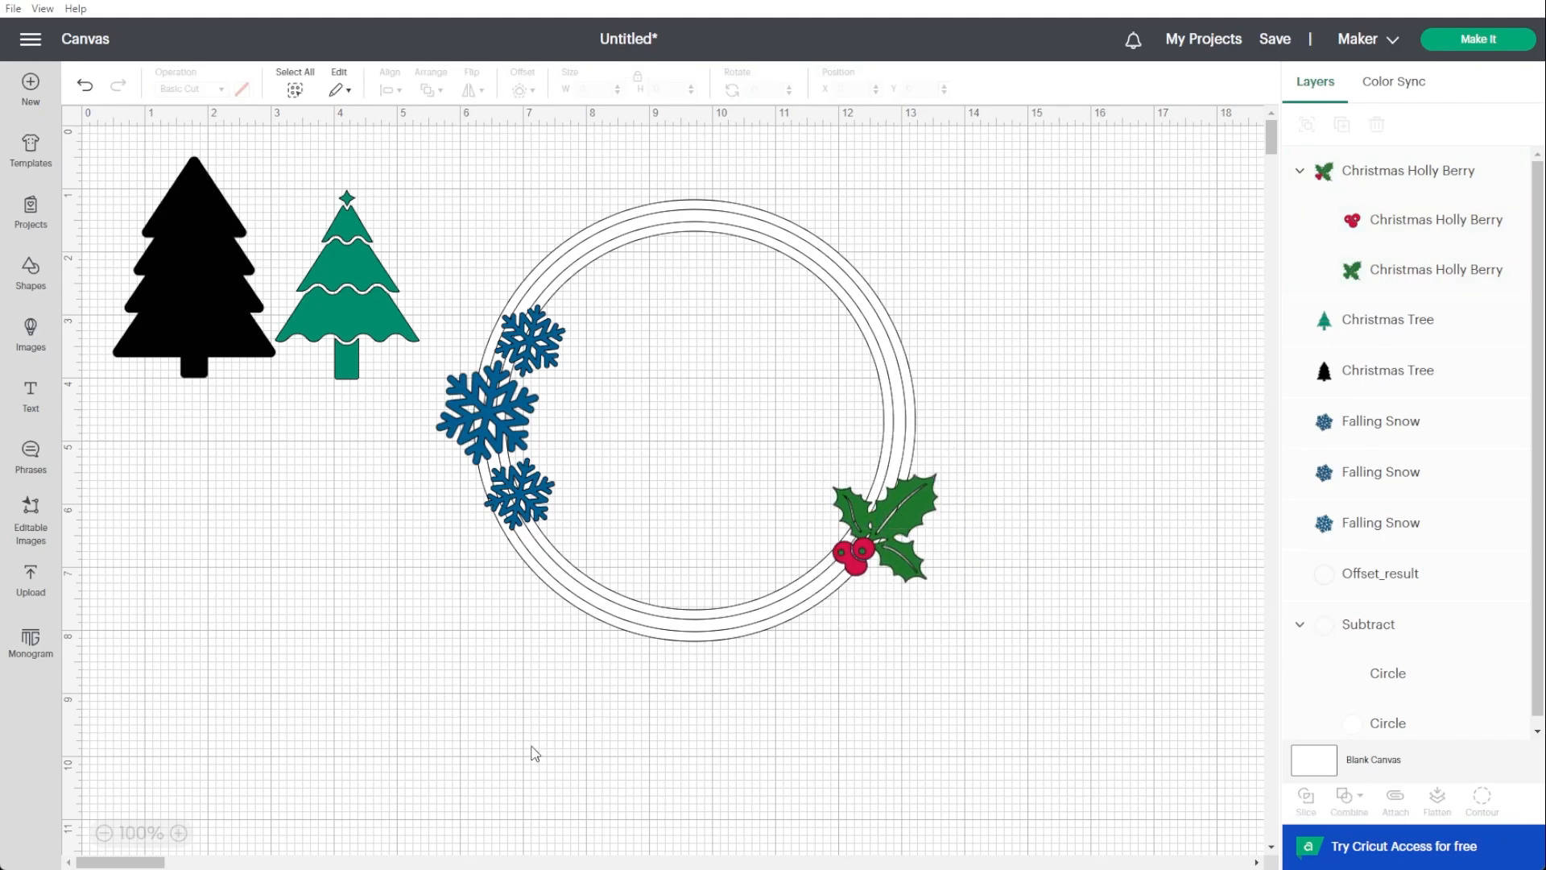
Recolor all three snowflakes white.
left_click(461, 435)
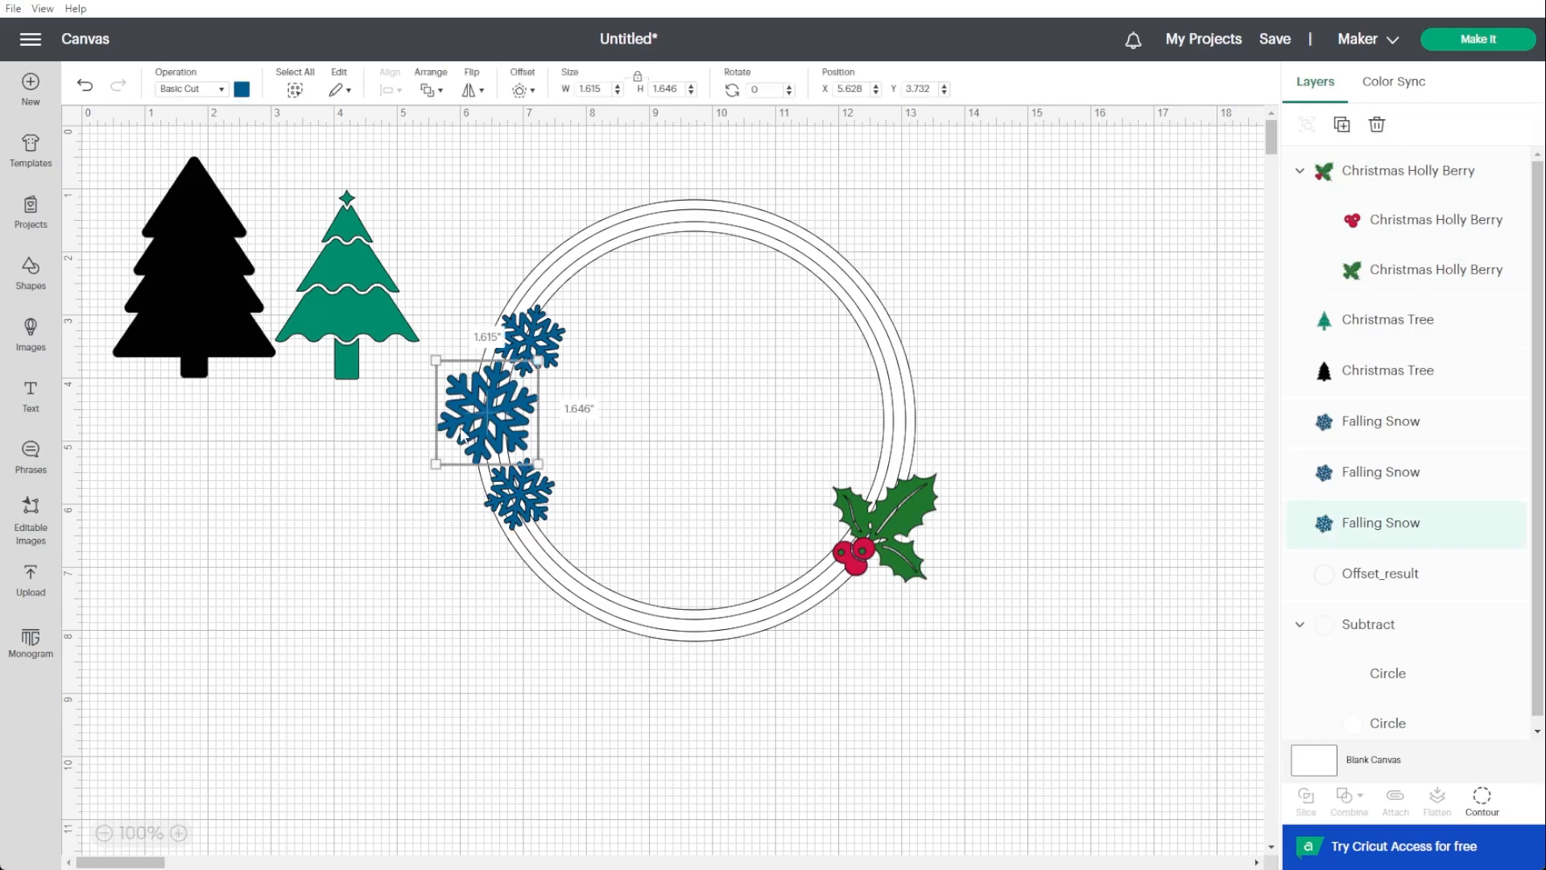
left_click(534, 338, "shift")
left_click(535, 495, "shift")
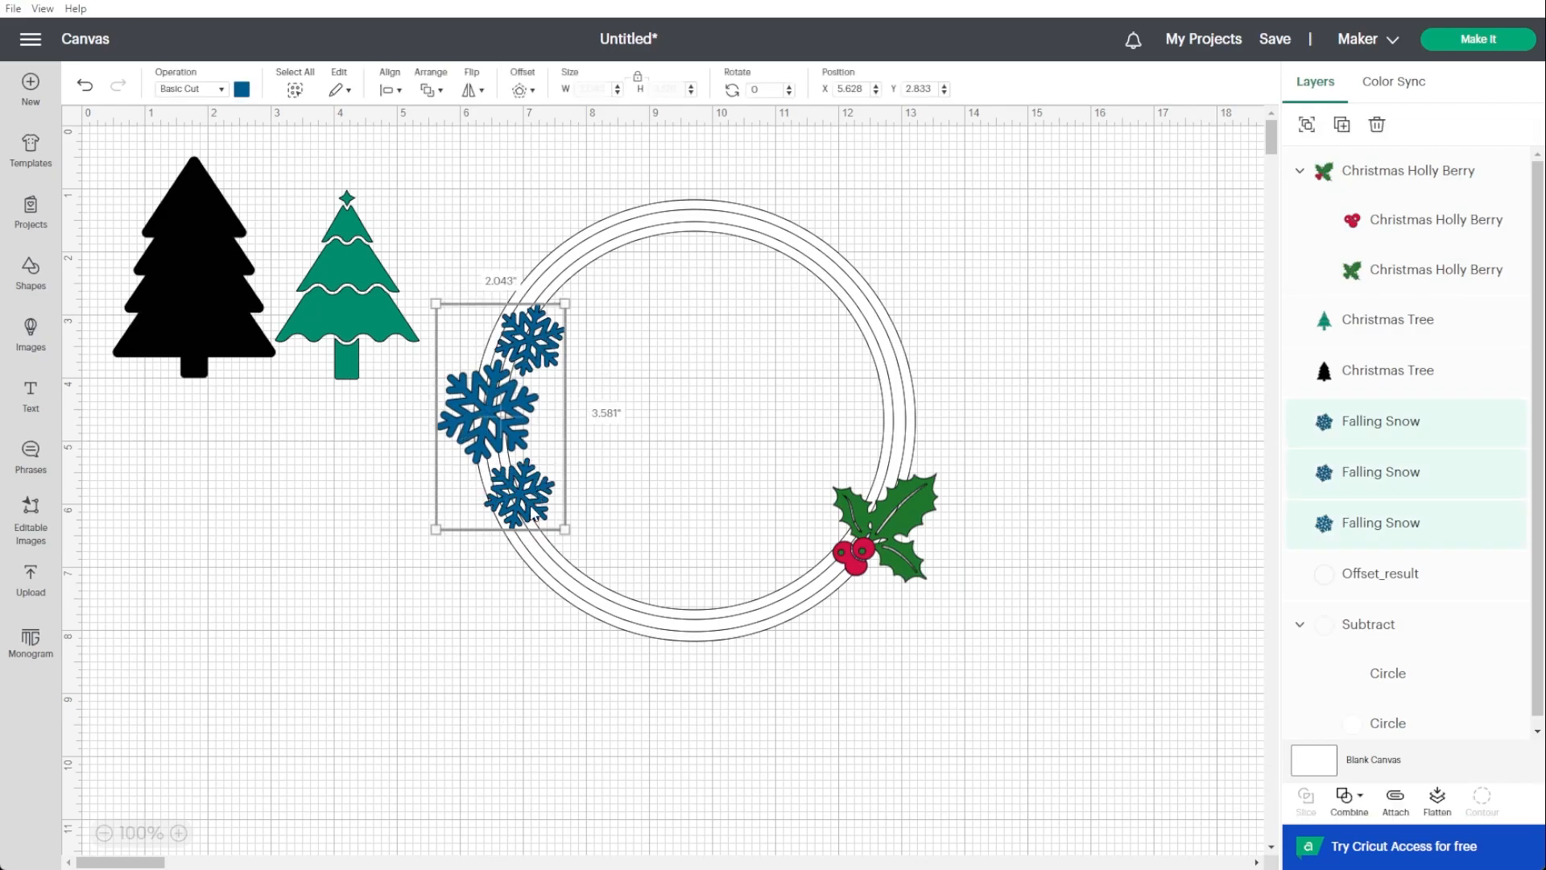
left_click(242, 88)
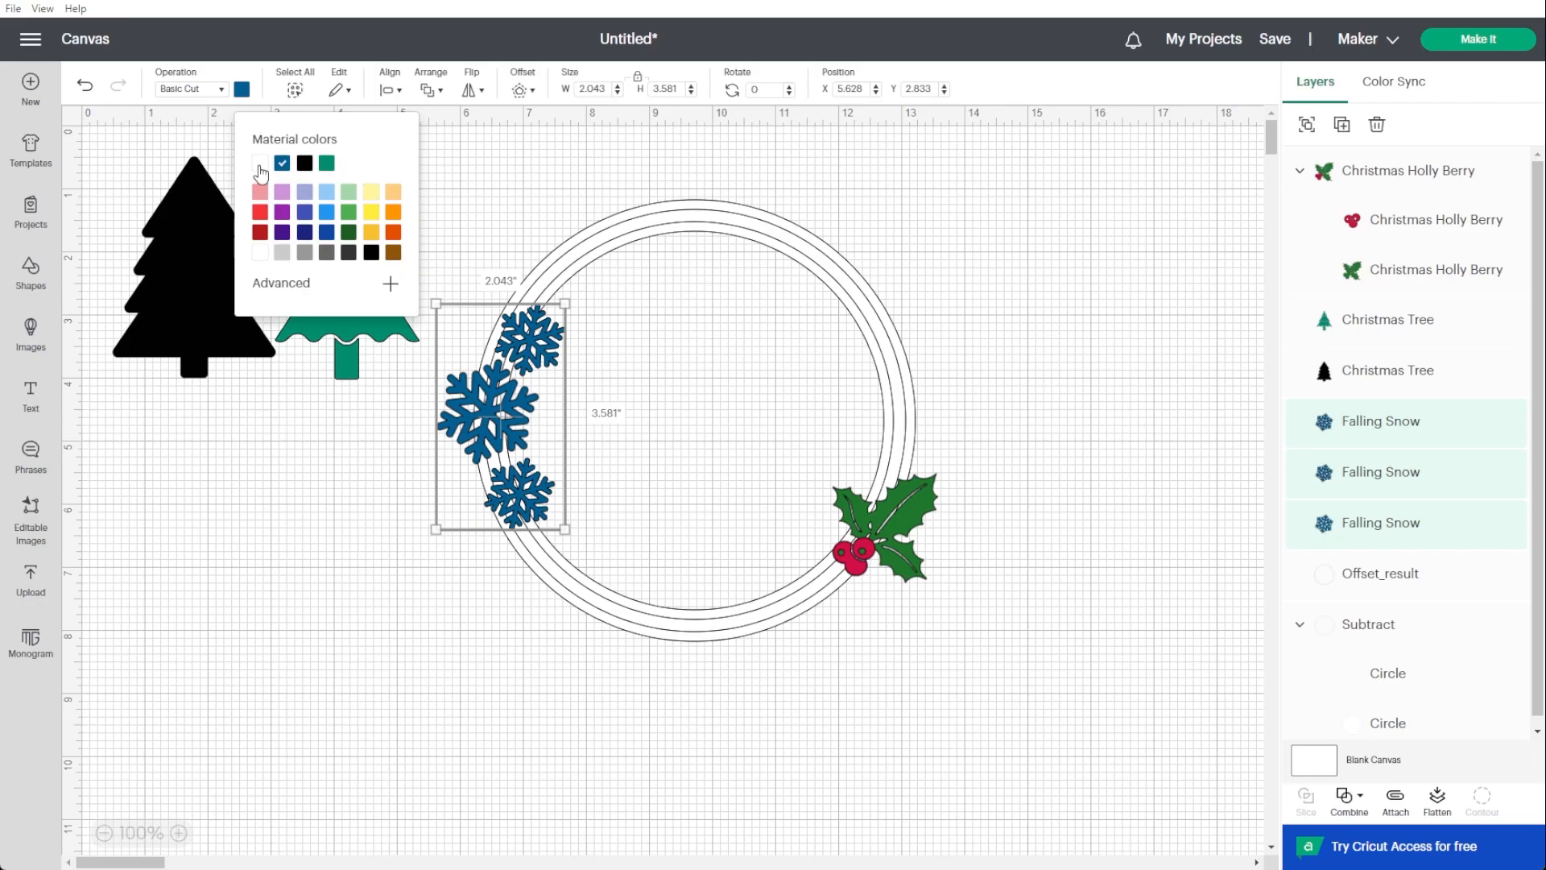
left_click(260, 169)
Recolor the narrow offset ring dark red.
left_click(634, 341)
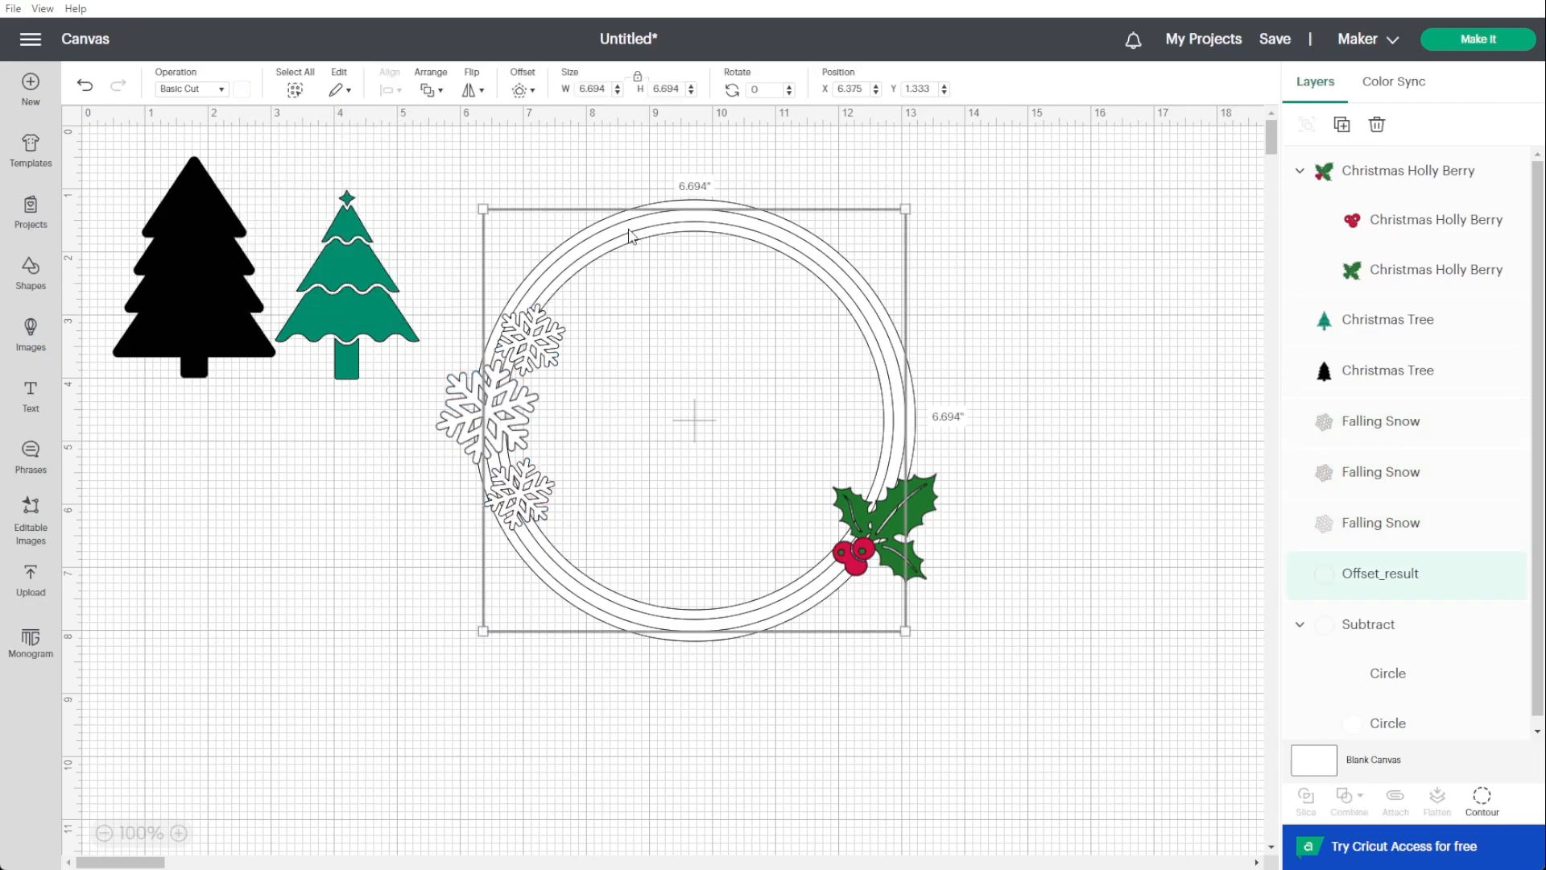
left_click(242, 89)
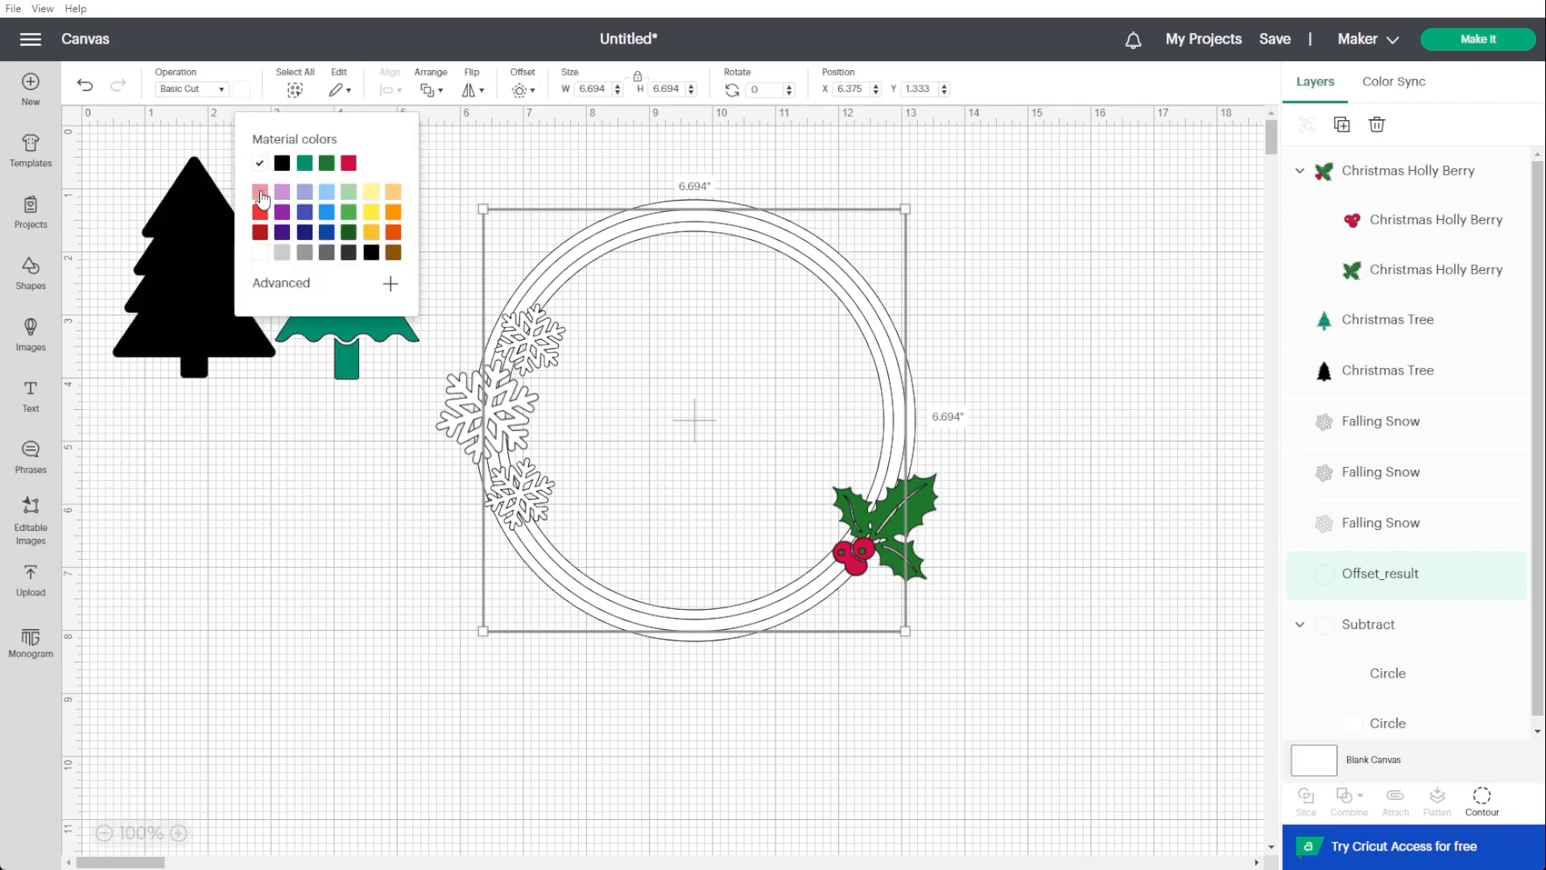
left_click(260, 231)
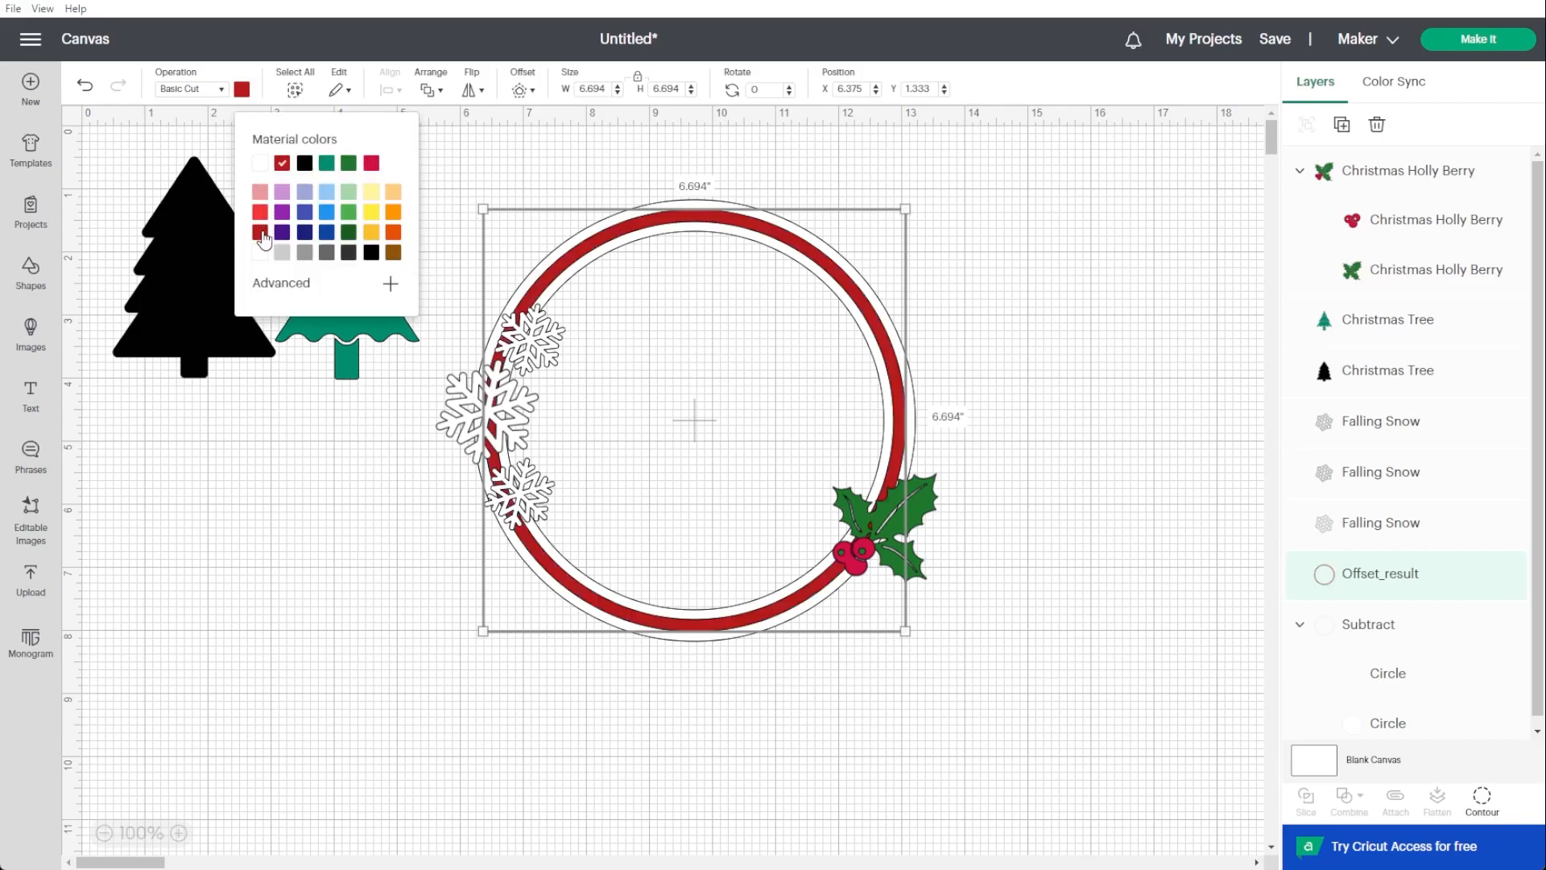
left_click(287, 507)
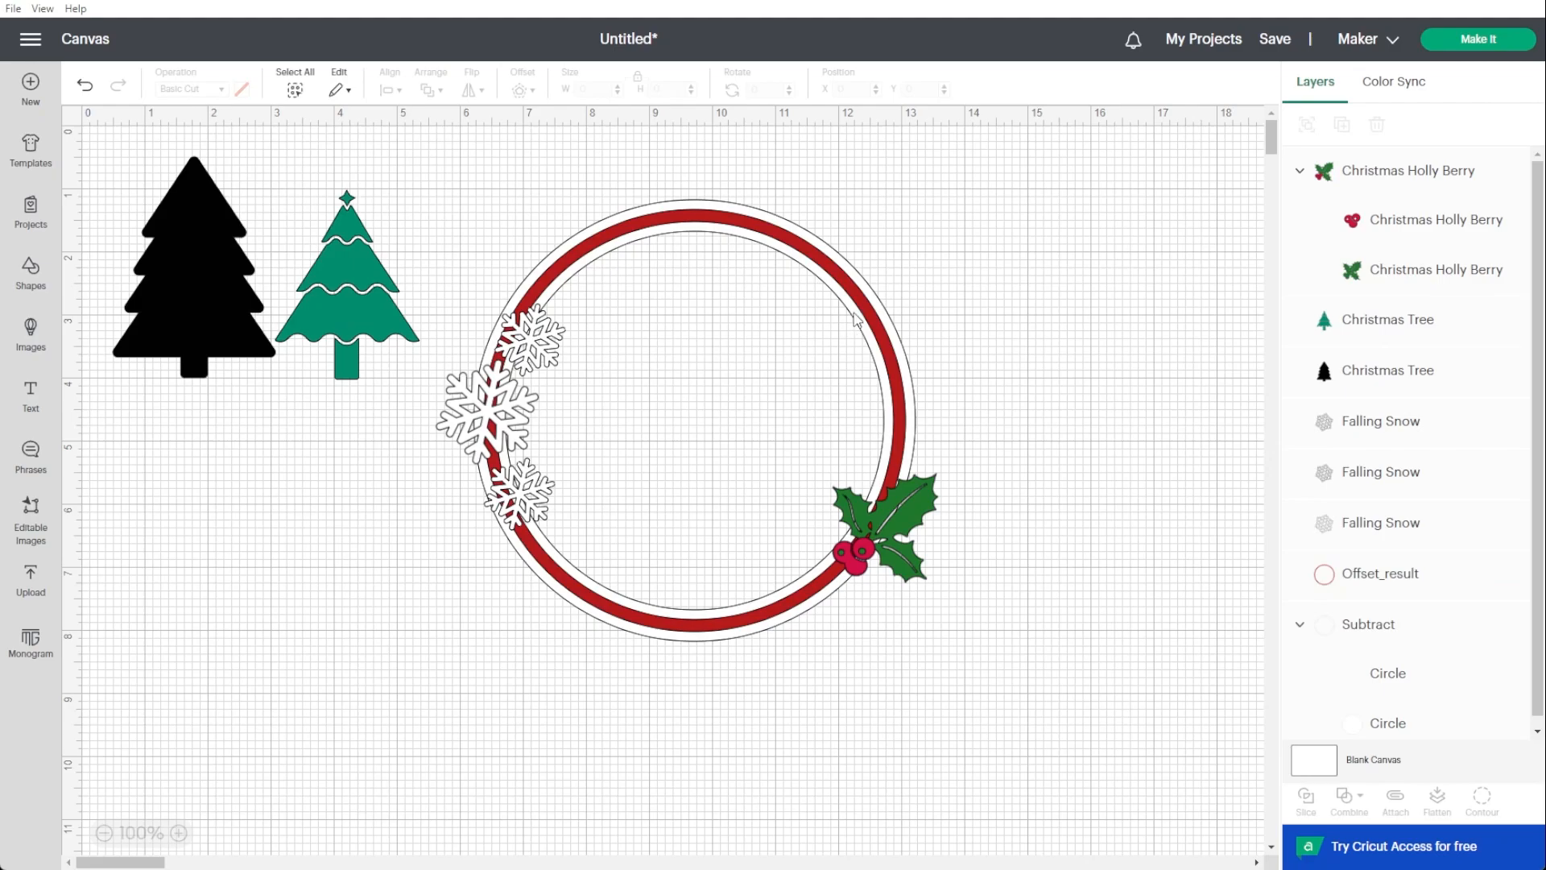
Recolor the wide 7-inch ring behind the red one light orange.
left_click(855, 282)
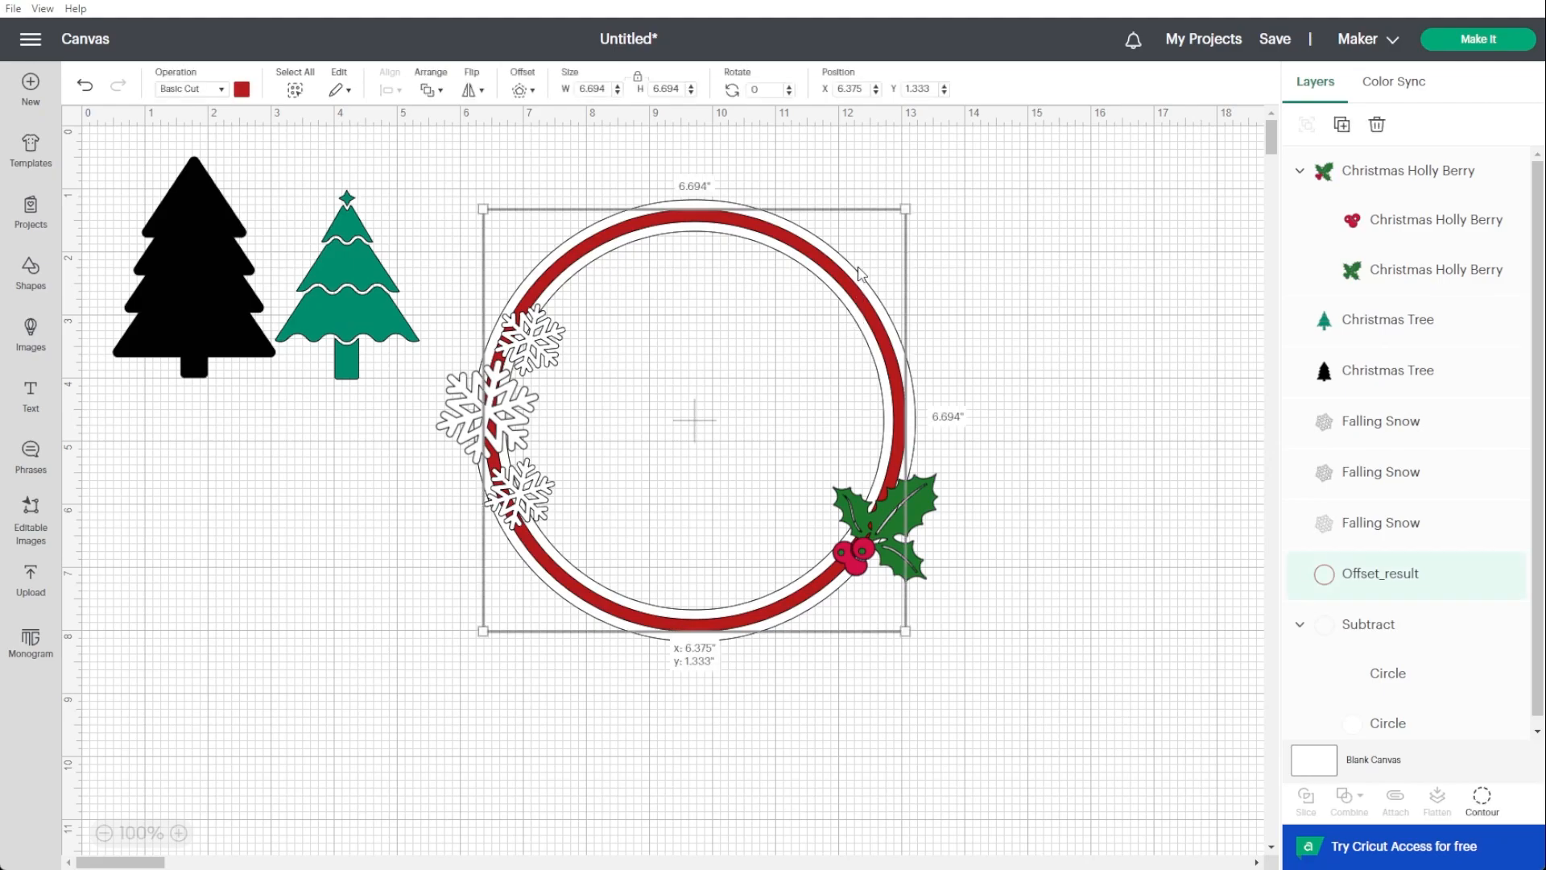
left_click(742, 206)
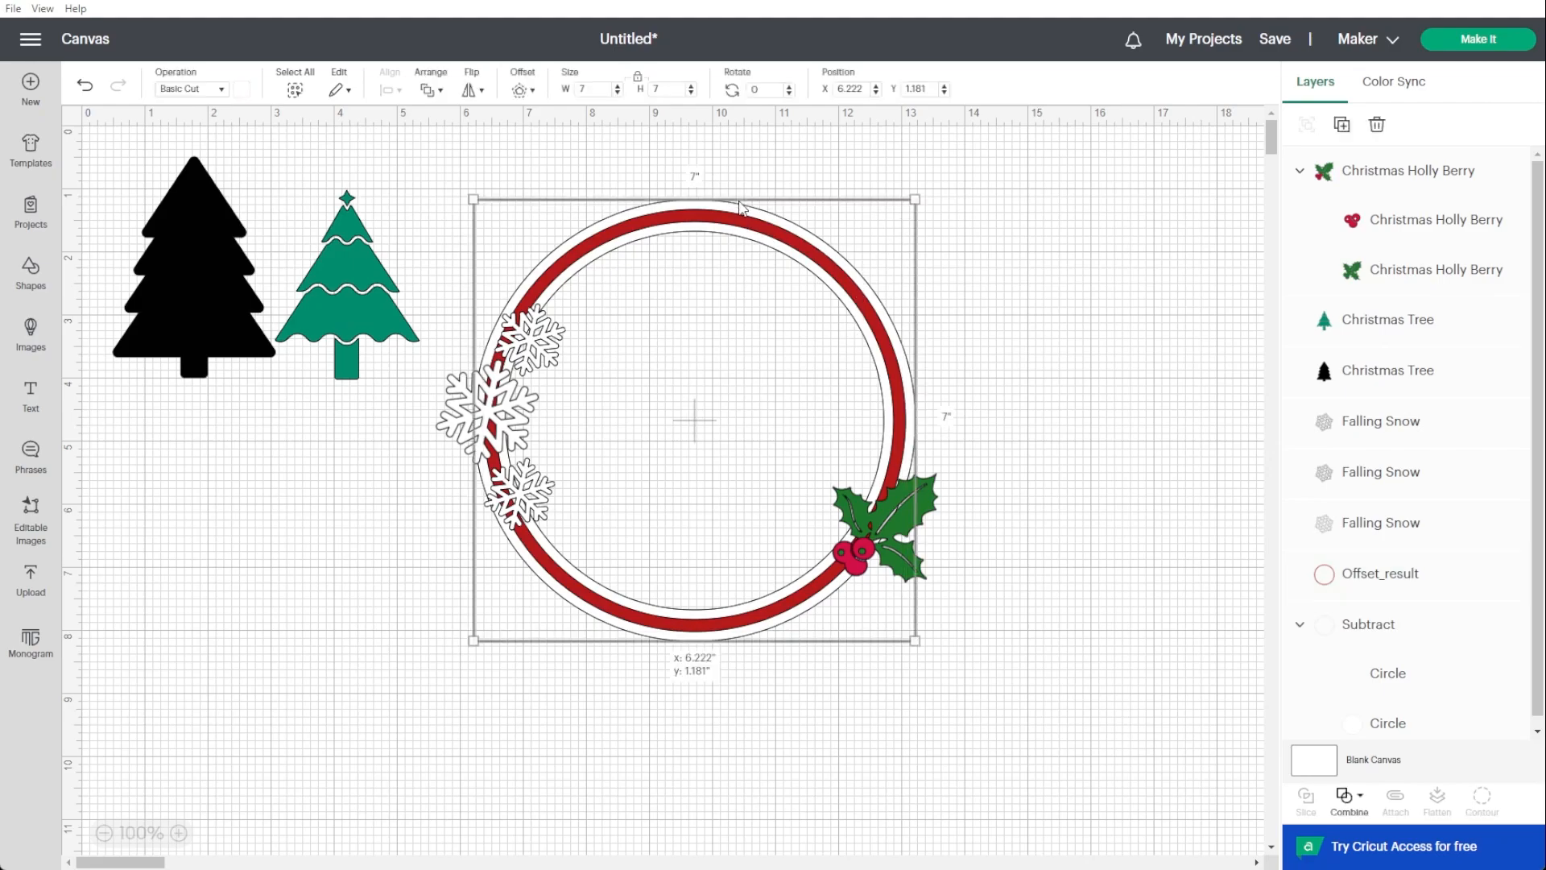
left_click(241, 90)
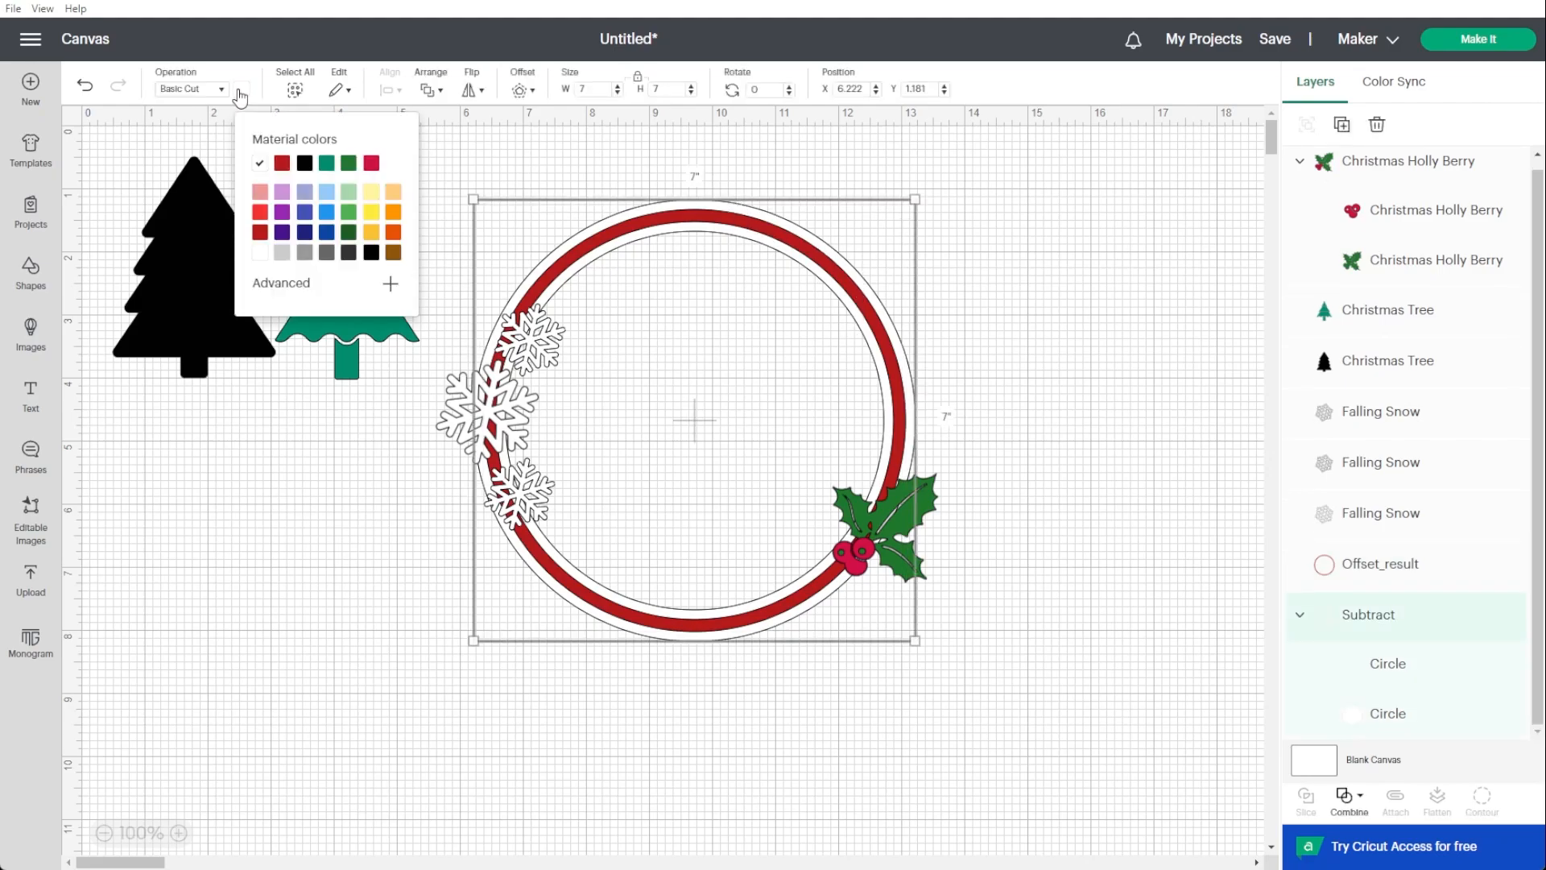
left_click(393, 192)
left_click(403, 199)
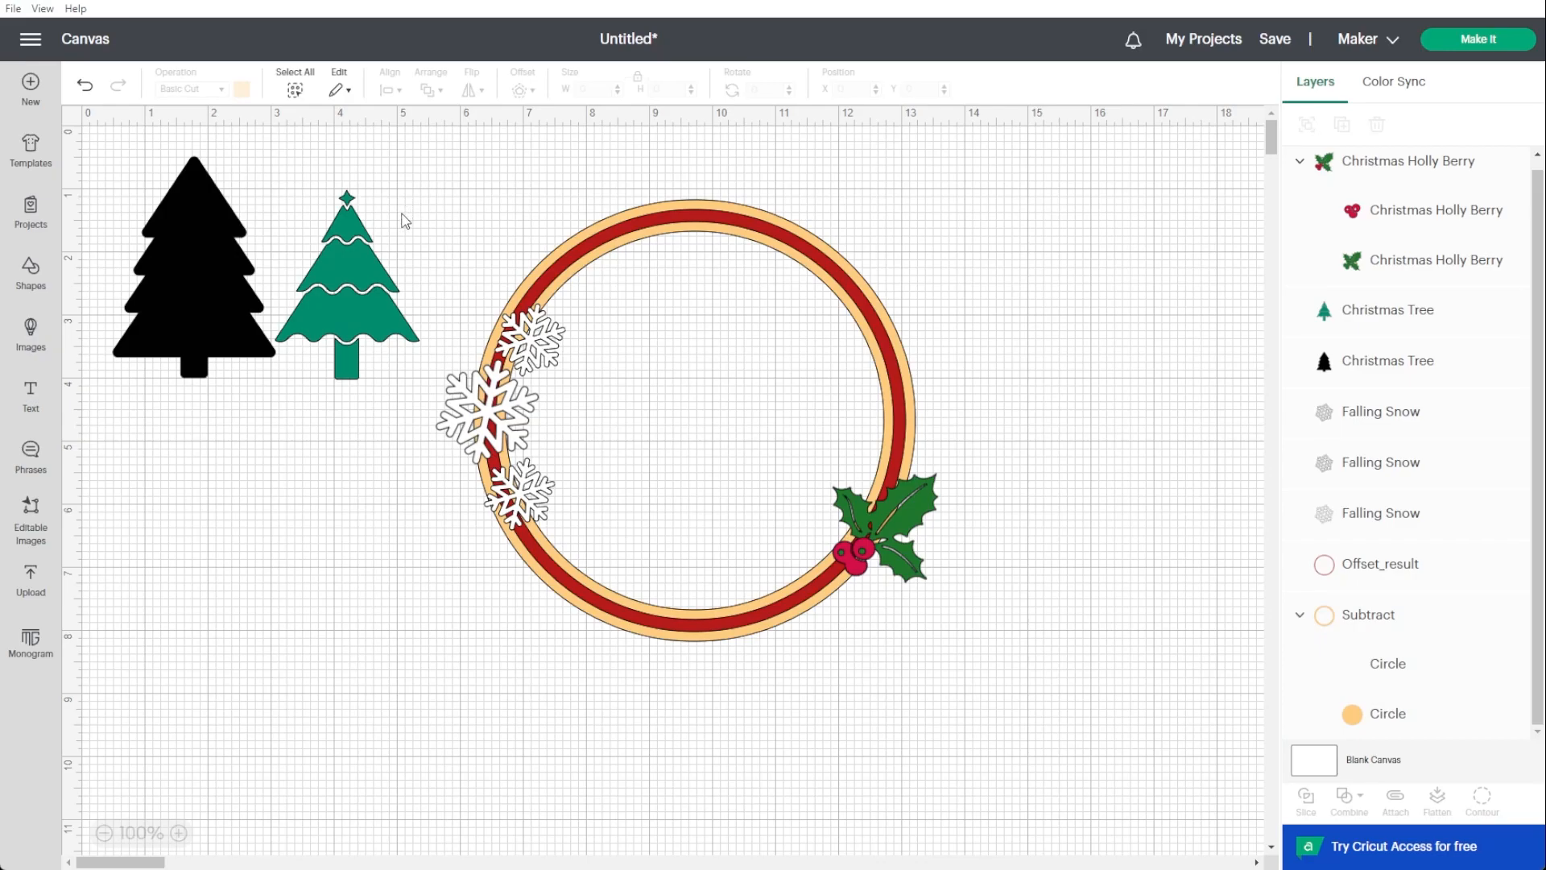
Search the image library for "banner".
left_click(31, 336)
triple_click(468, 148)
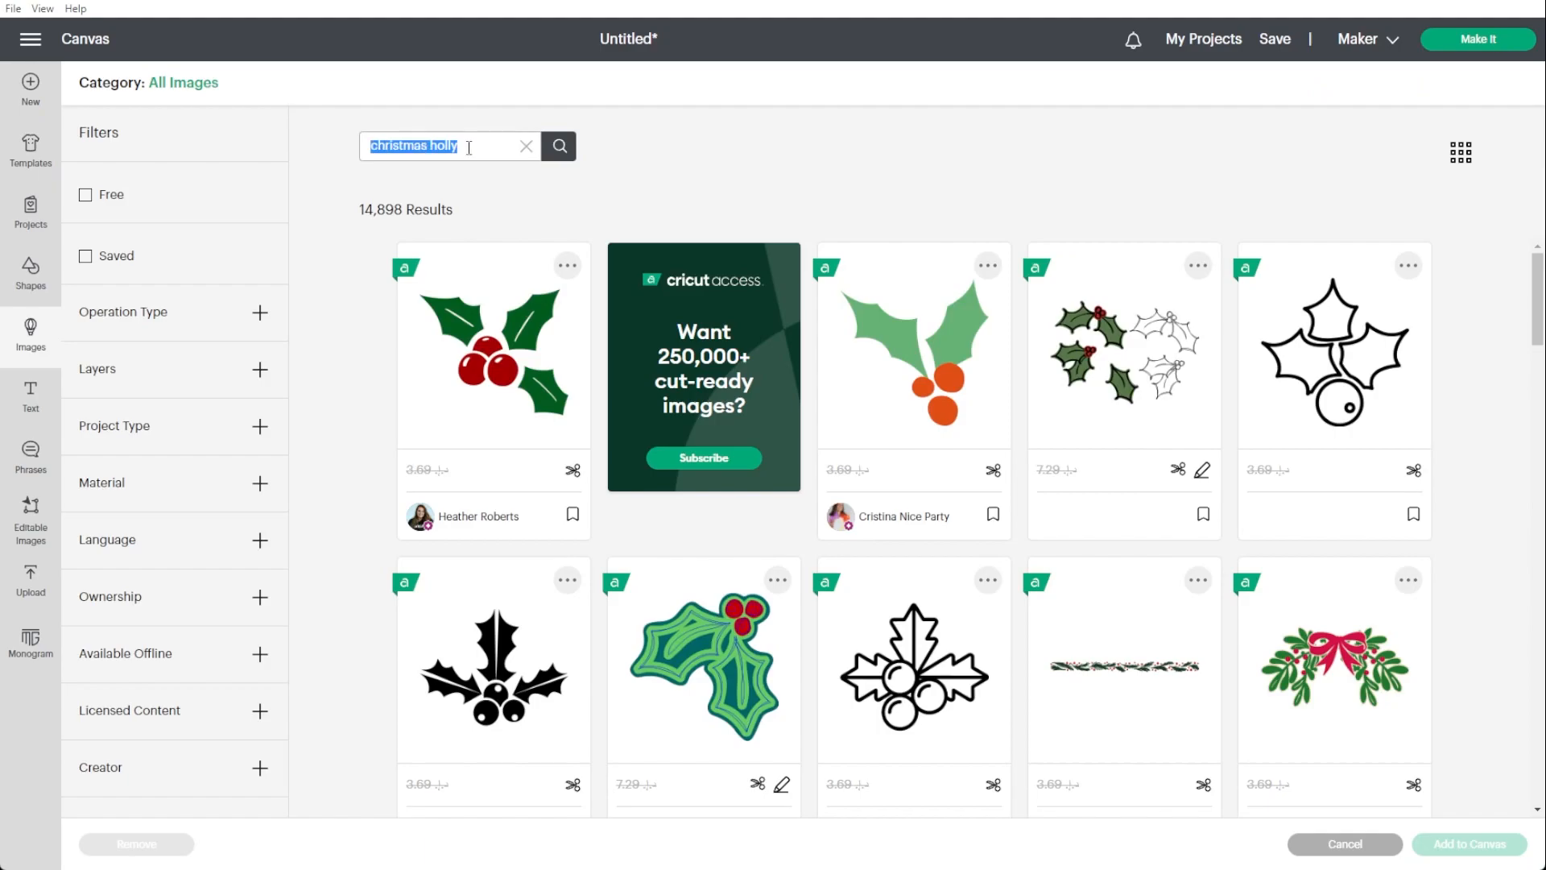
type("banner")
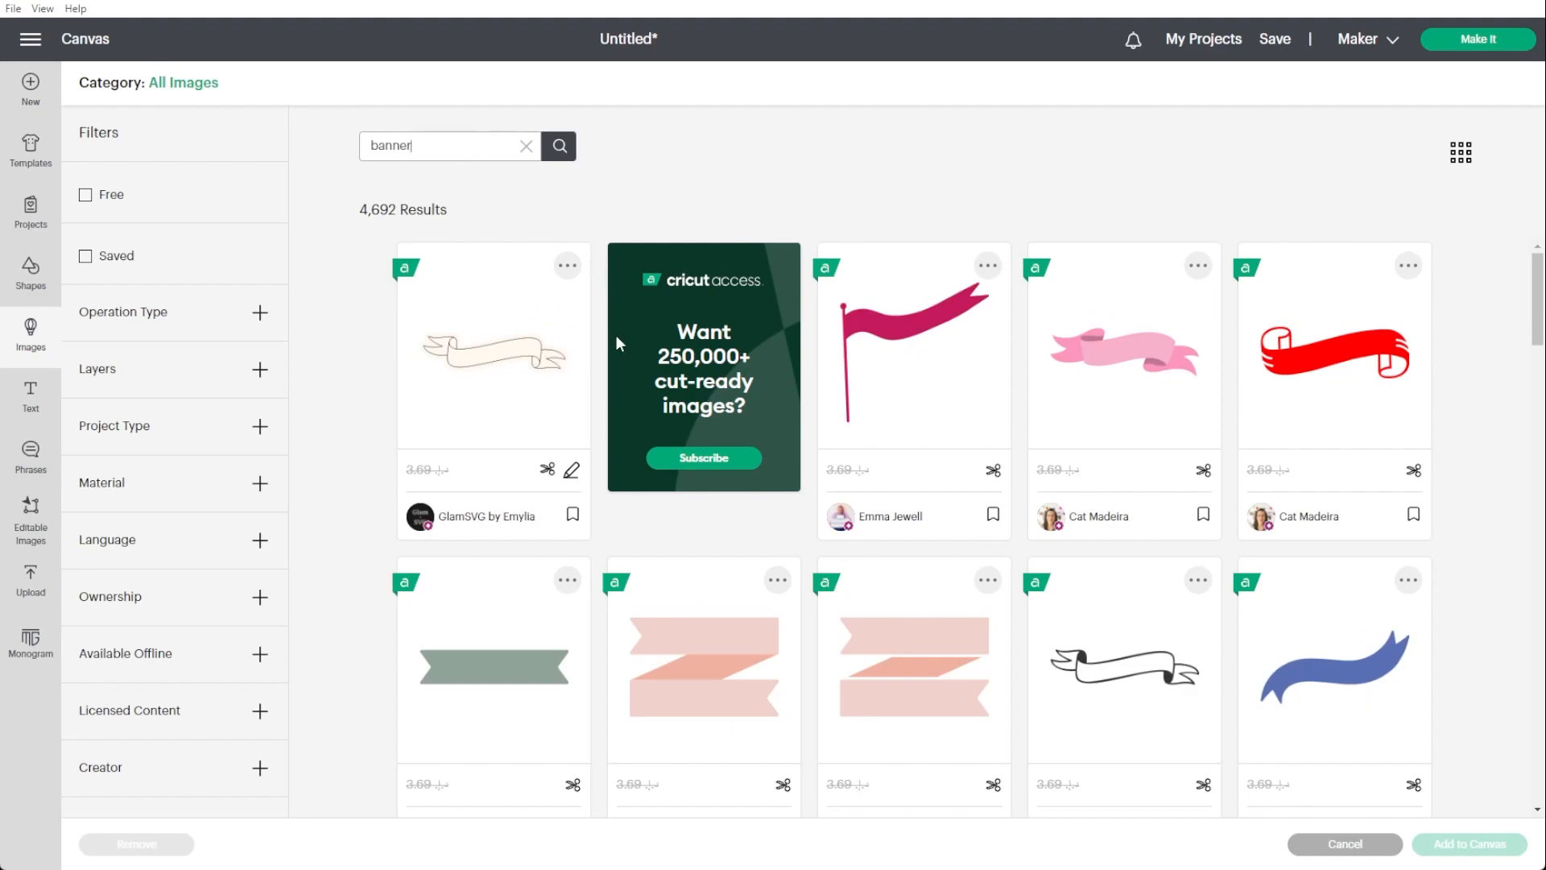
Compare the ribbon banners in the results and select the dark red folded one with the straight centre panel.
scroll(616, 335, "down", 8)
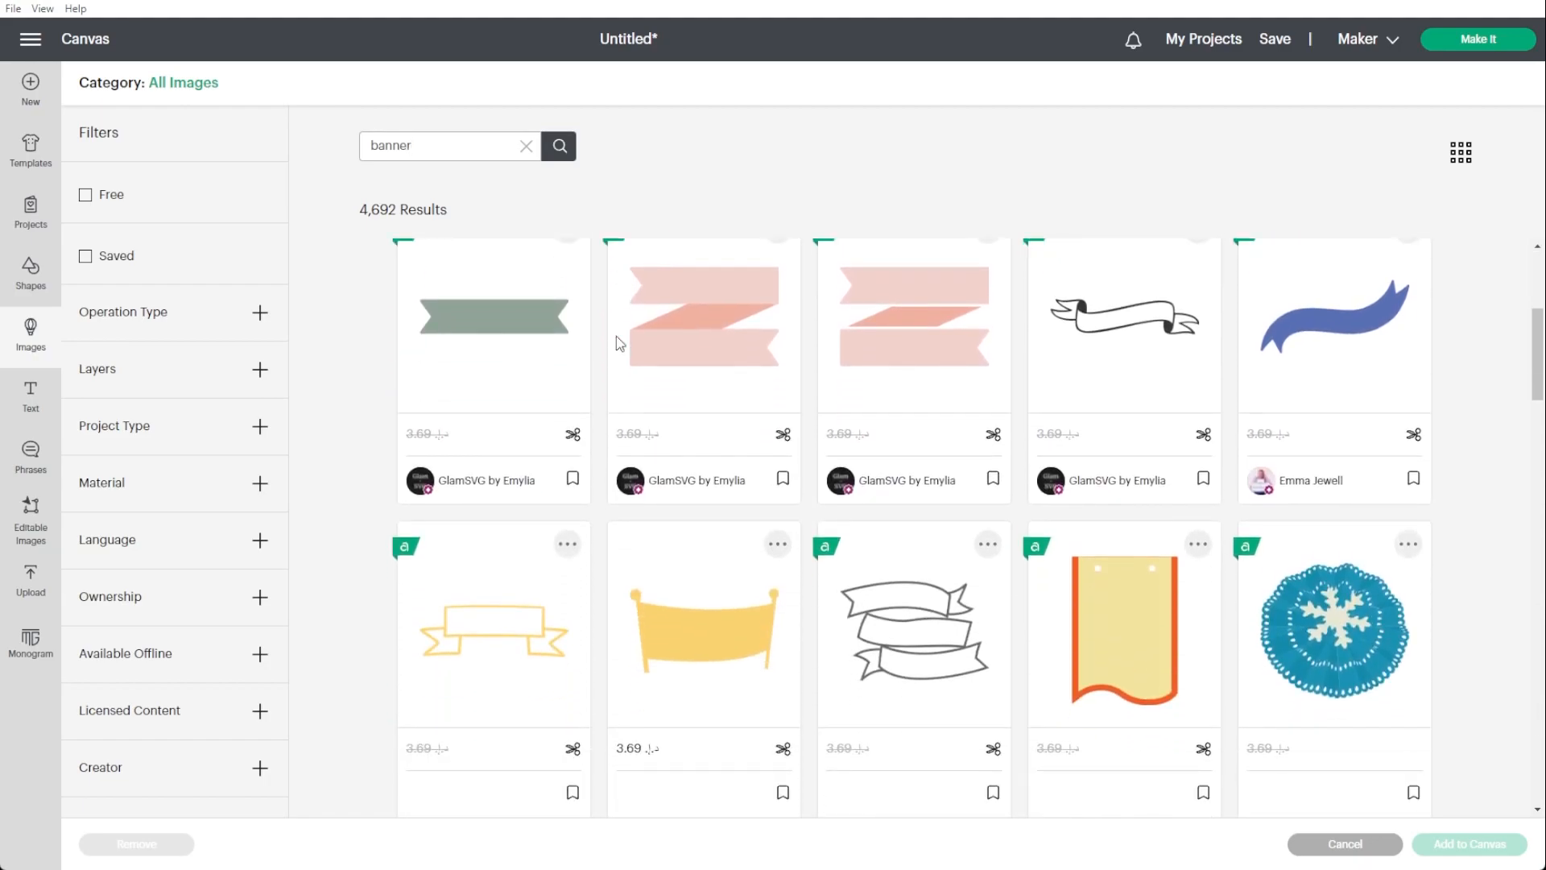
scroll(616, 336, "down", 4)
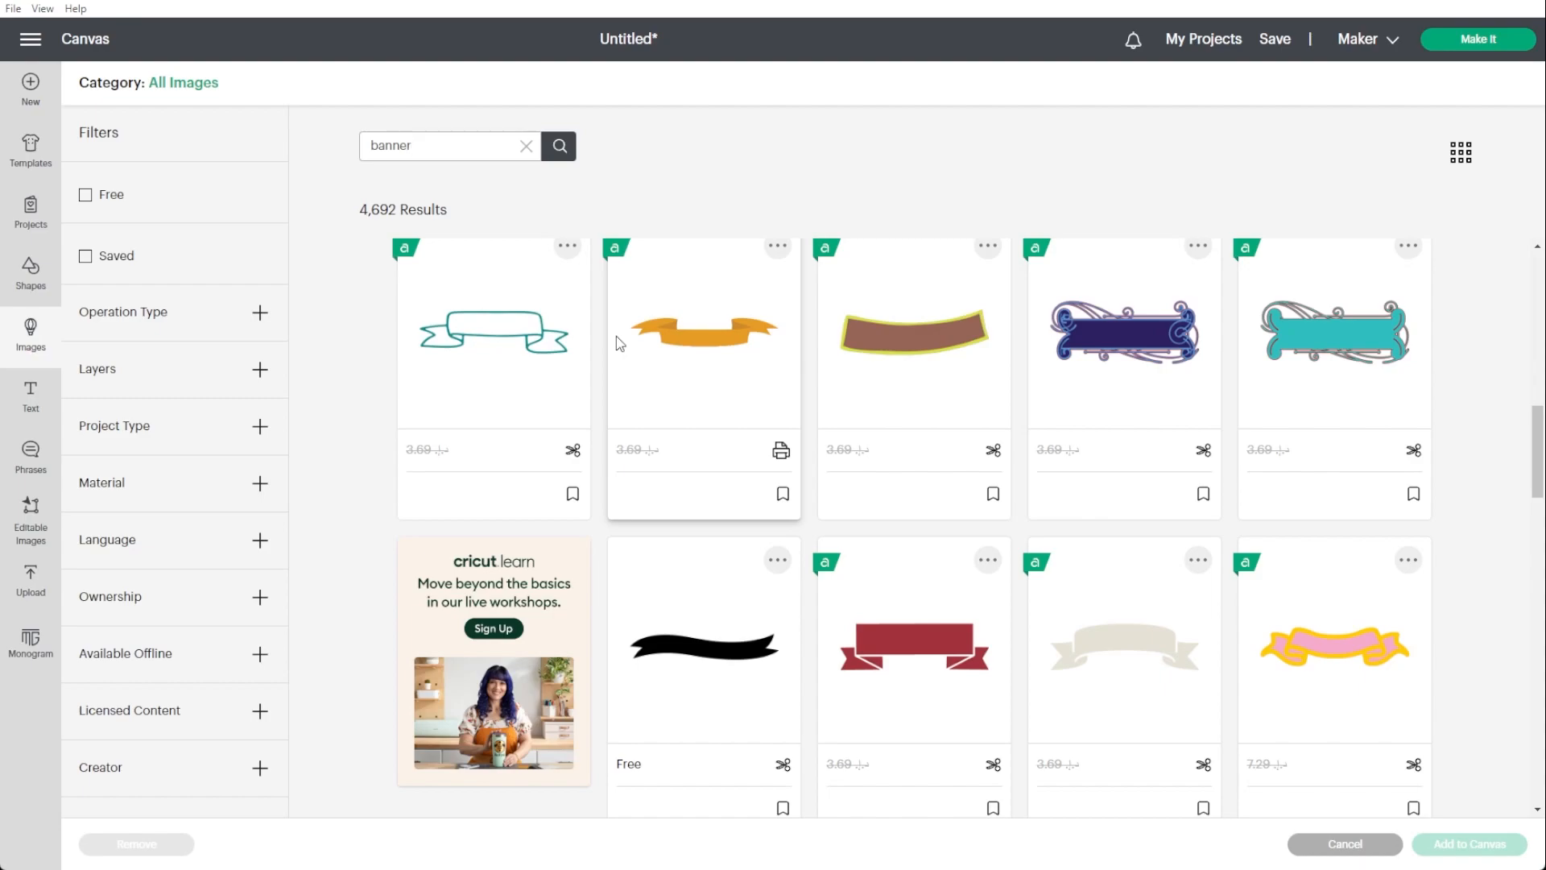
left_click(882, 653)
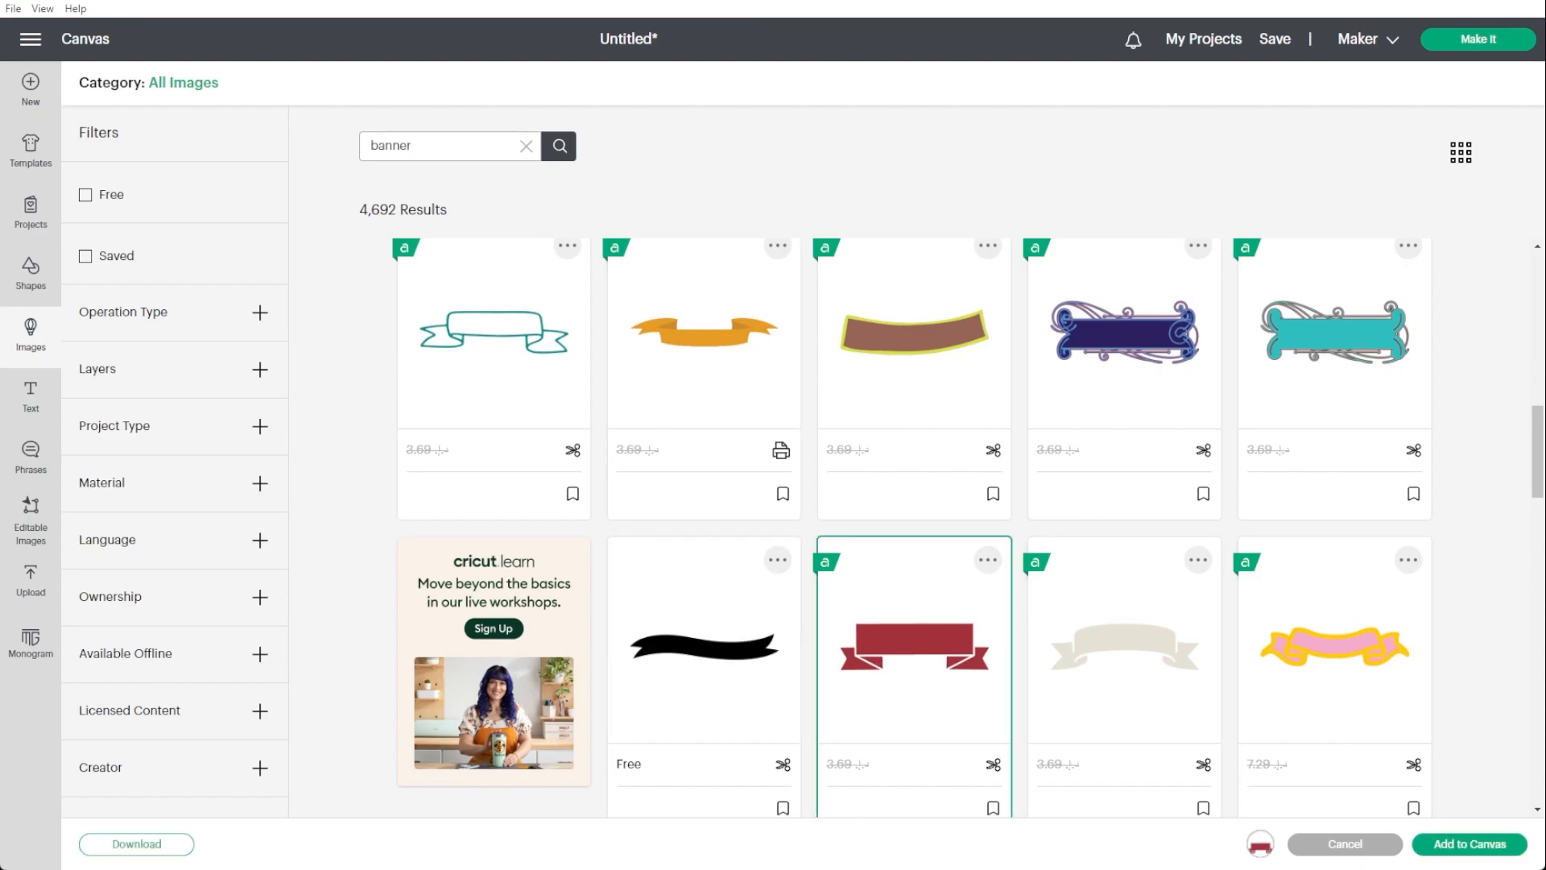
left_click(1106, 652)
scroll(1104, 654, "down", 2)
left_click(913, 476)
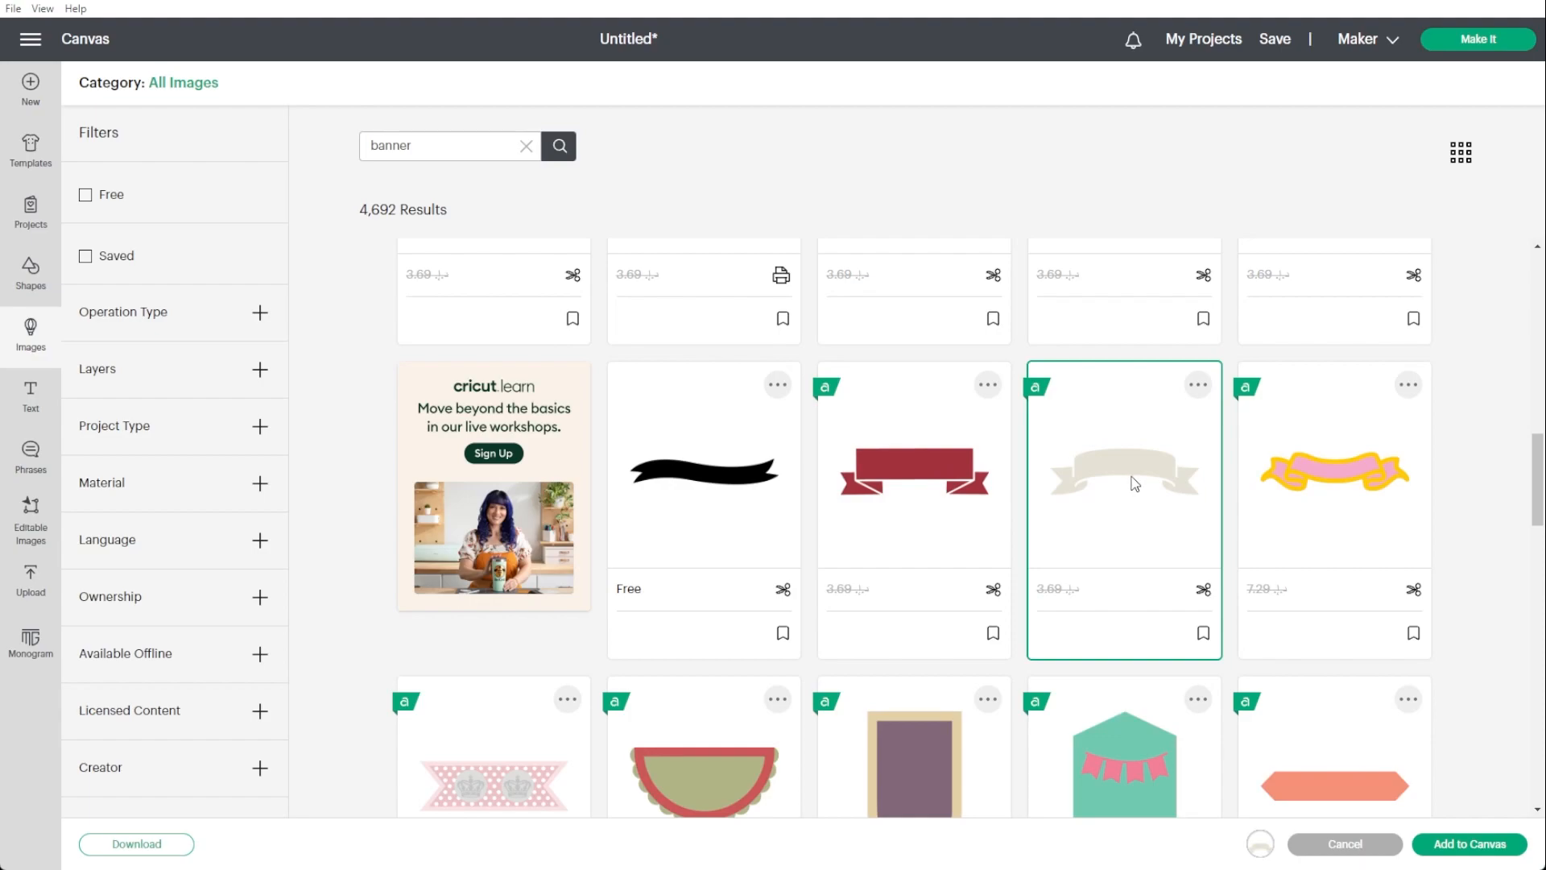
left_click(885, 498)
left_click(1100, 508)
Select the wavy and the arched purple ribbon banners as well, and add all three banners to the canvas.
scroll(1100, 508, "down", 6)
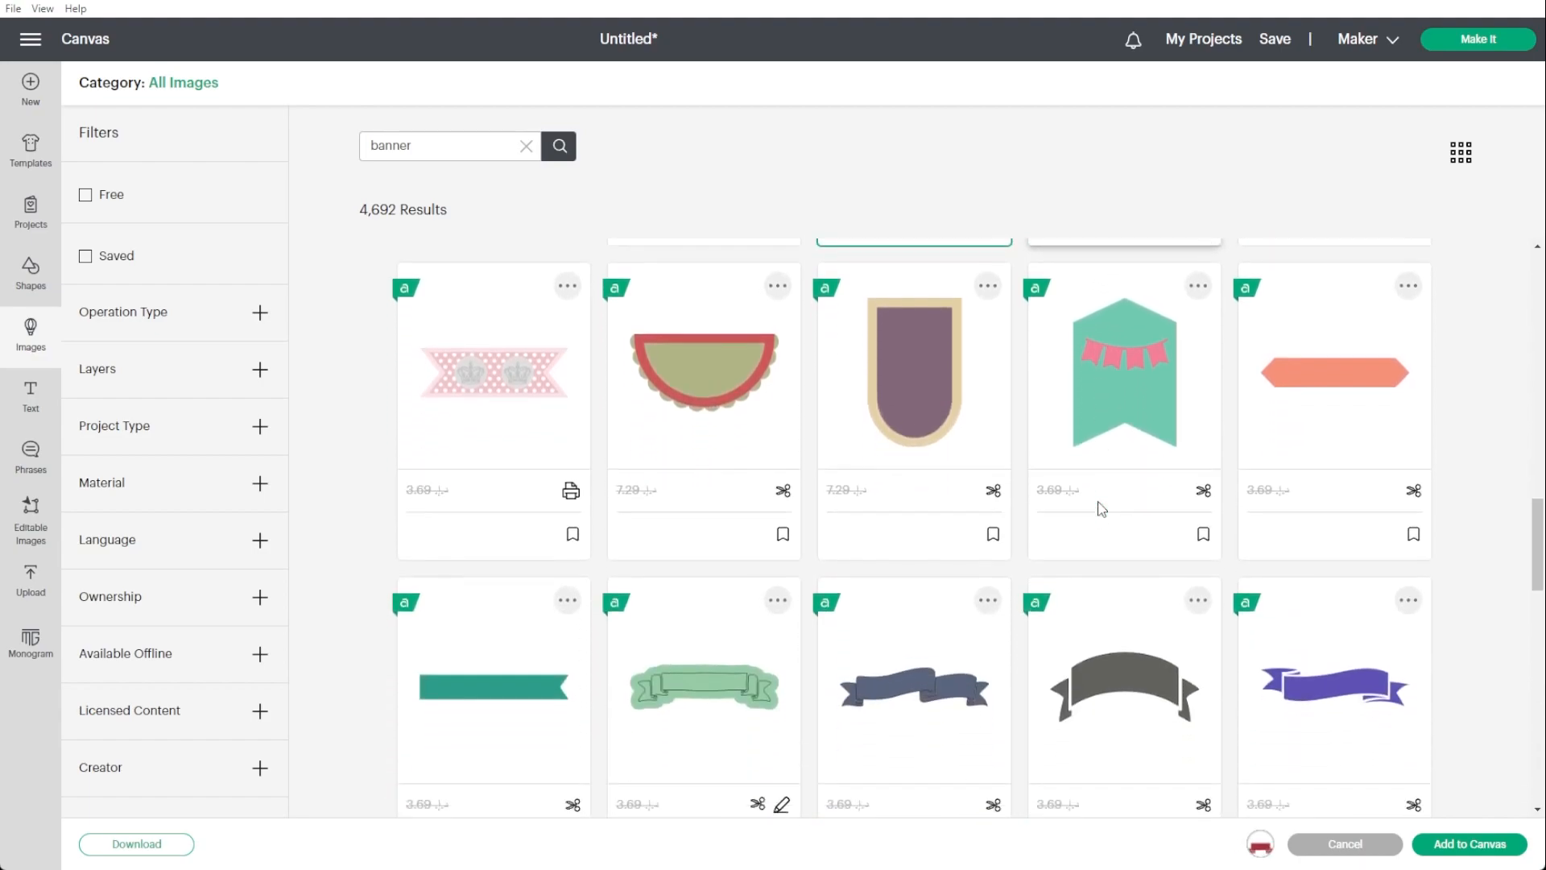
scroll(1100, 508, "down", 1)
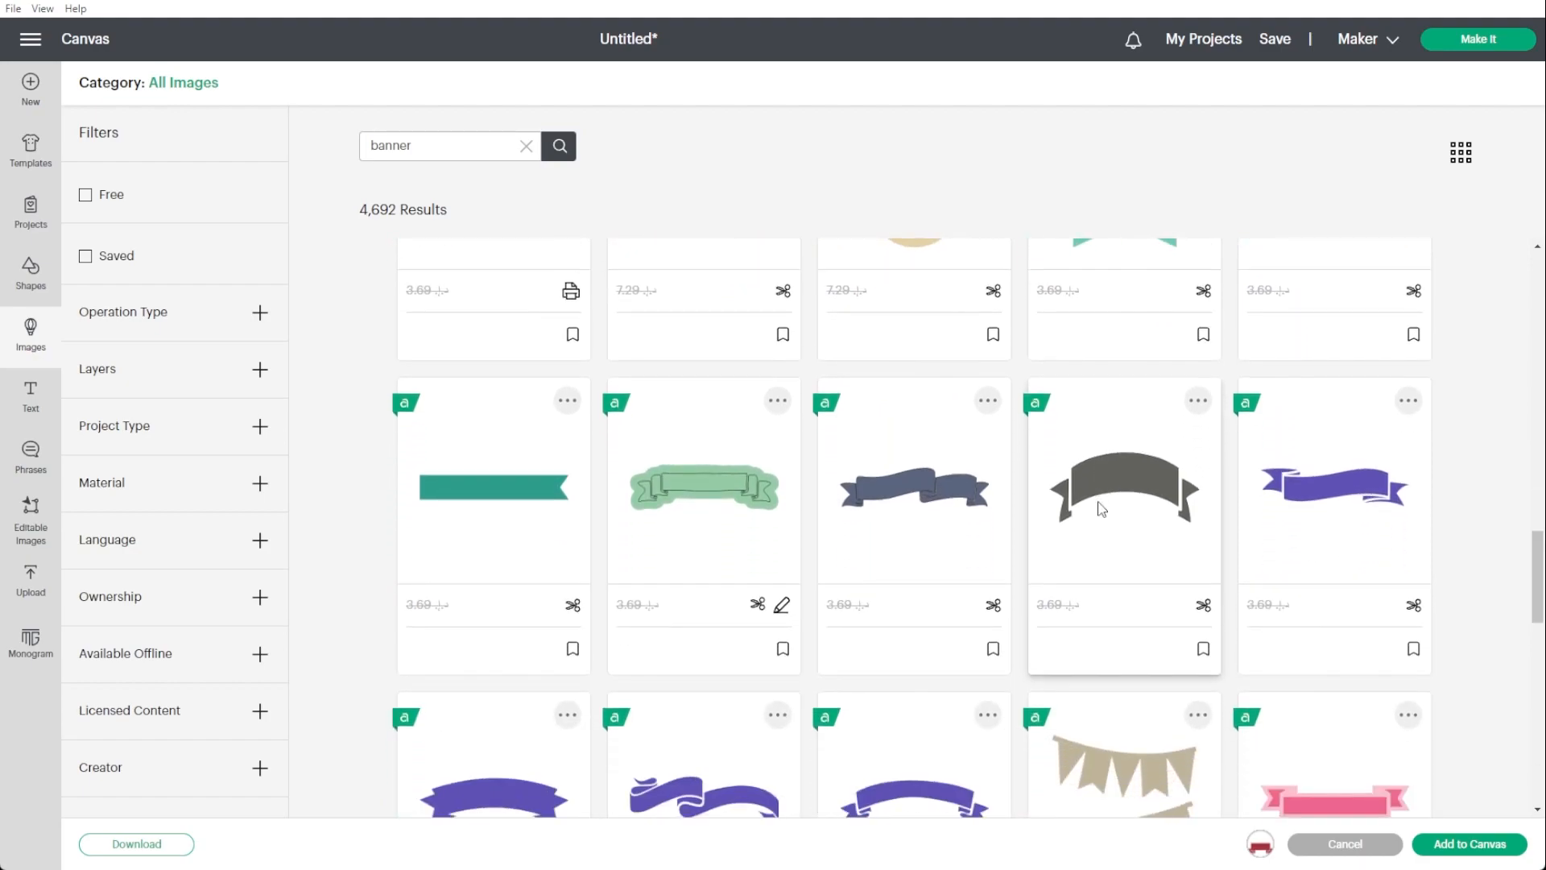
scroll(1101, 508, "down", 1)
left_click(1306, 443)
left_click(914, 725)
left_click(1469, 843)
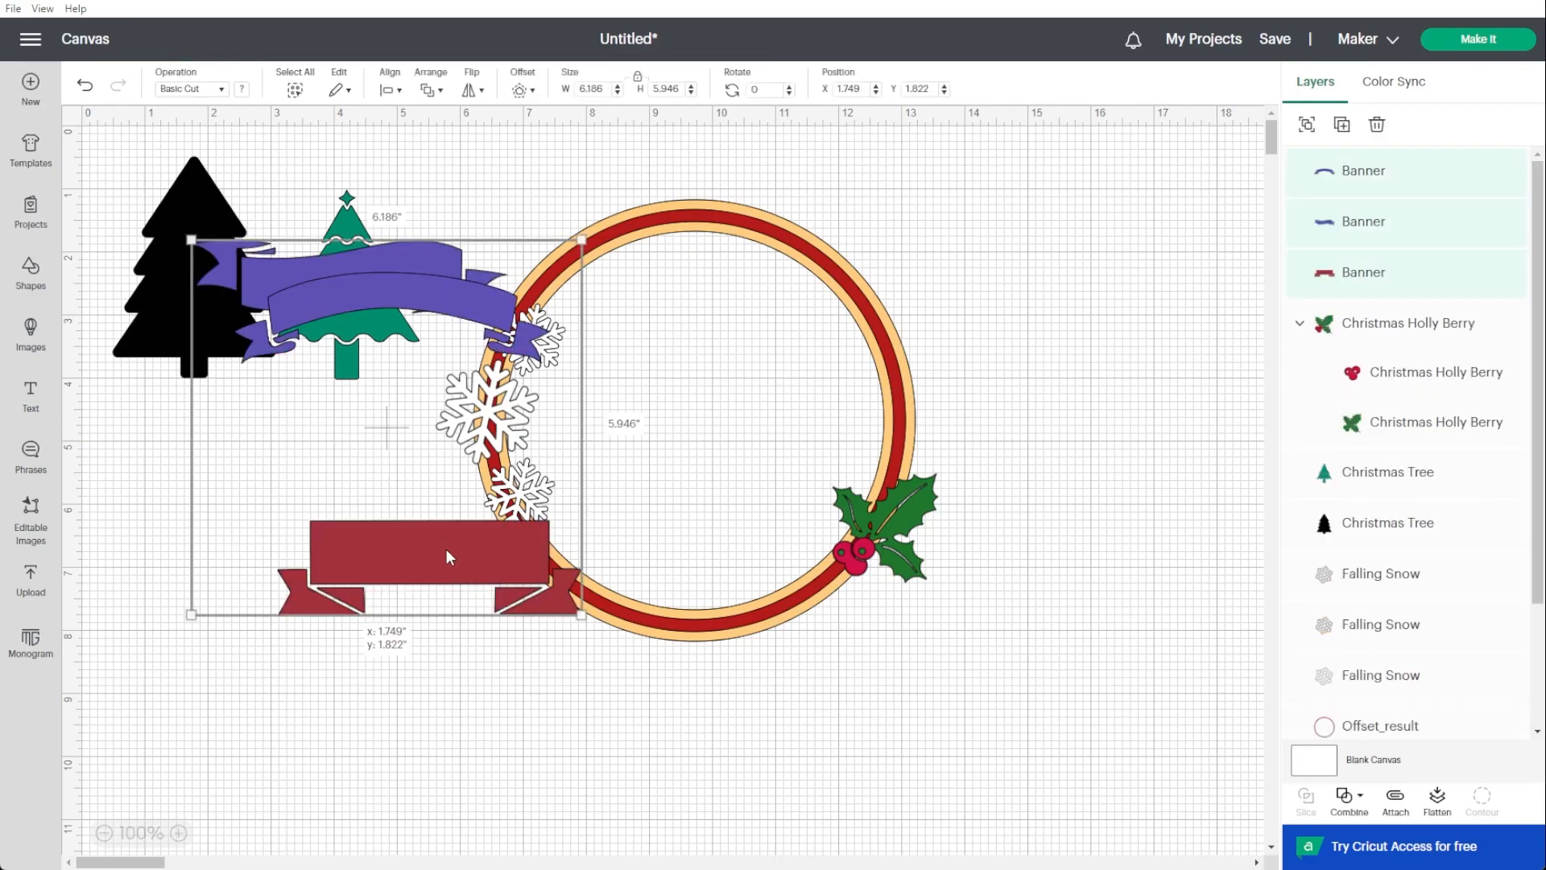
Spread the three banners apart: red below the trees, arched purple below the ring, wavy purple to the right of the ring.
left_click_drag(447, 552, 418, 716)
left_click(410, 619)
left_click_drag(404, 467, 1026, 715)
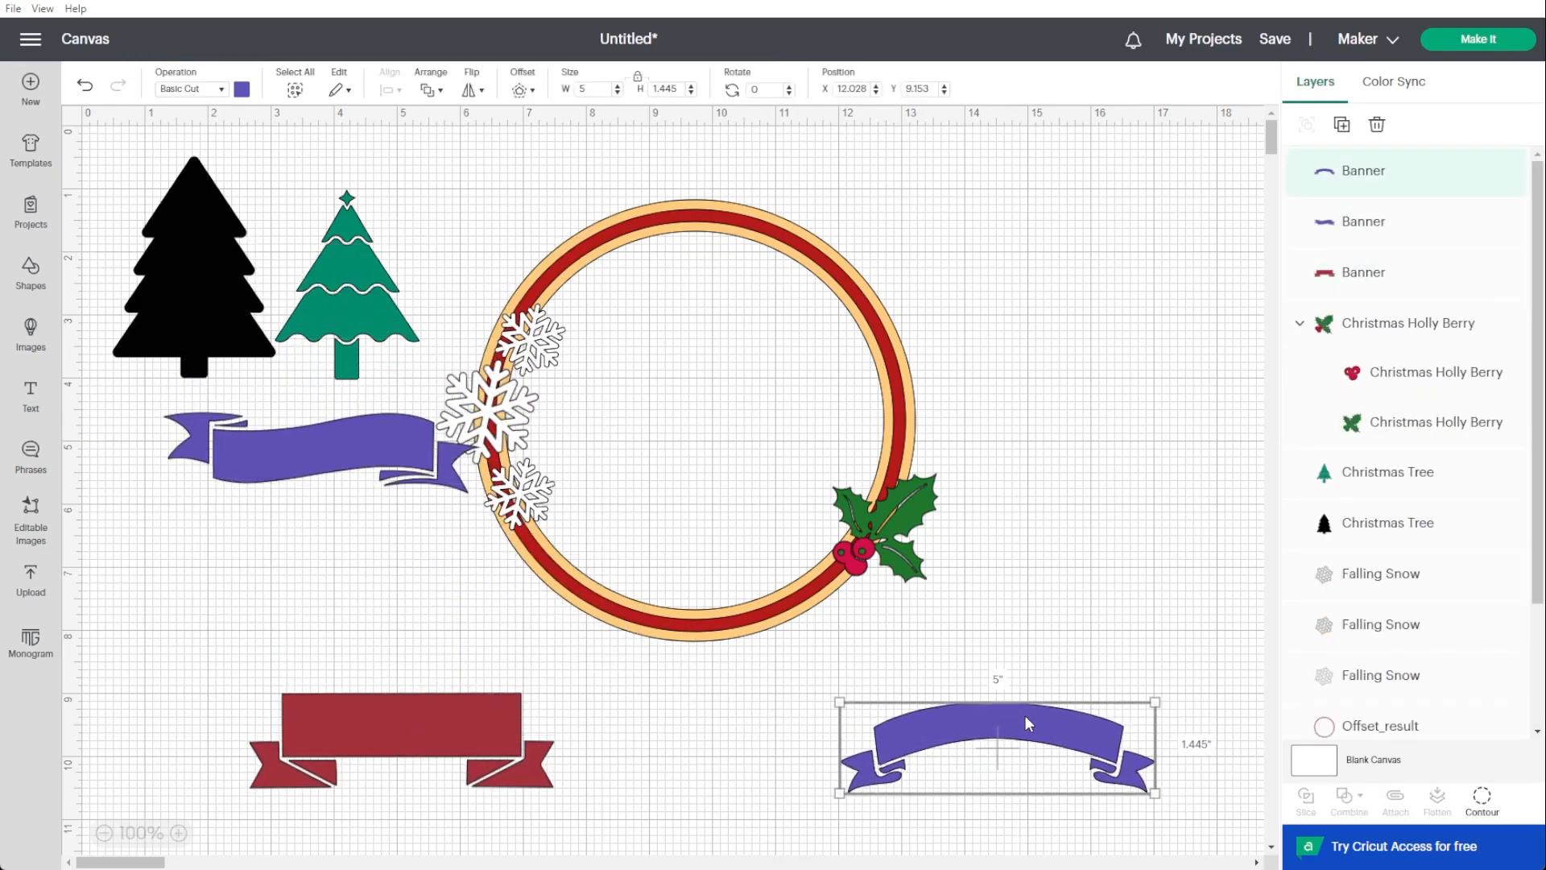
left_click_drag(403, 462, 1213, 332)
Enlarge the red banner to about 6.3 inches wide over the ring's lower edge and shift the holly up along the ring.
left_click(548, 759)
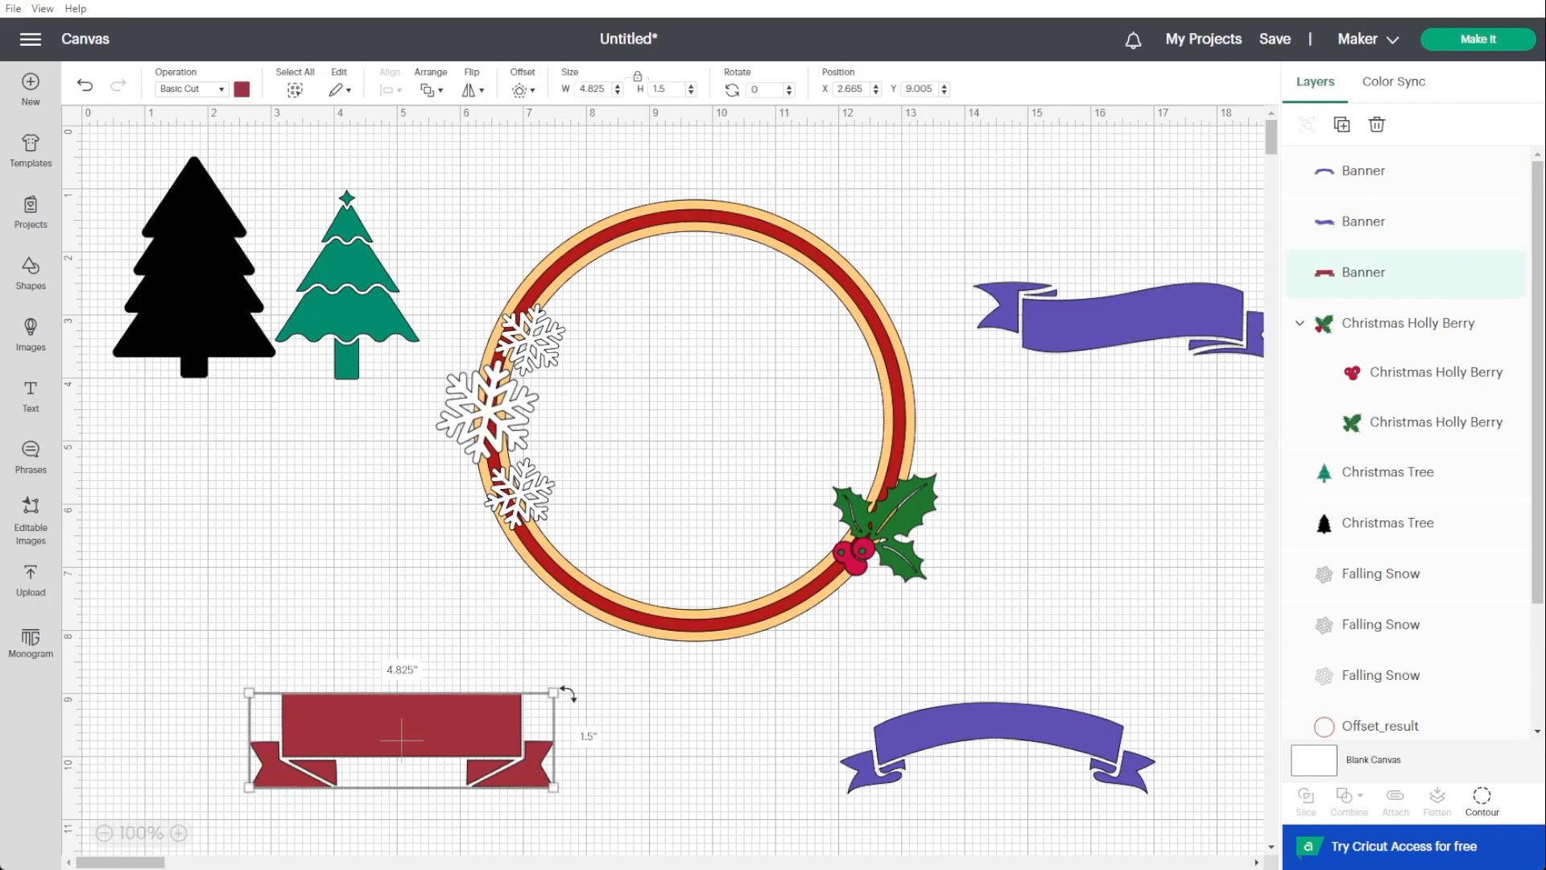
left_click_drag(547, 694, 644, 664)
left_click_drag(527, 732, 761, 643)
left_click_drag(847, 573, 878, 521)
Centre the red banner on the ring, enlarge it slightly, and set it aside below the trees.
left_click_drag(785, 632, 796, 612)
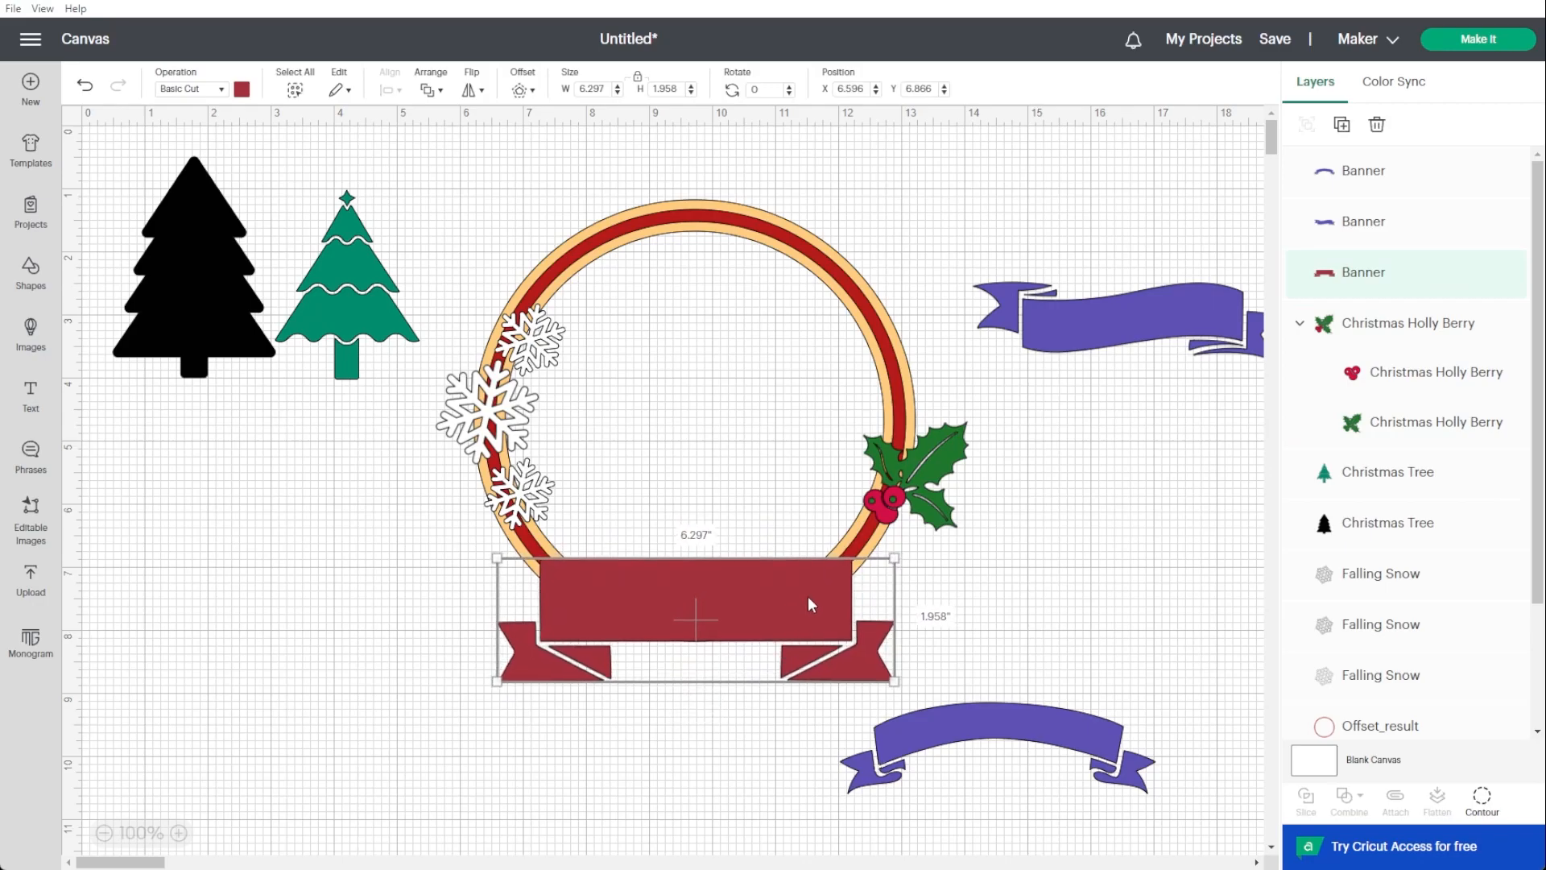
left_click_drag(889, 554, 915, 550)
left_click_drag(760, 609, 409, 713)
Try the arched purple banner at about 6.5 by 2.1 inches across the ring's lower edge, and delete it.
left_click(928, 747)
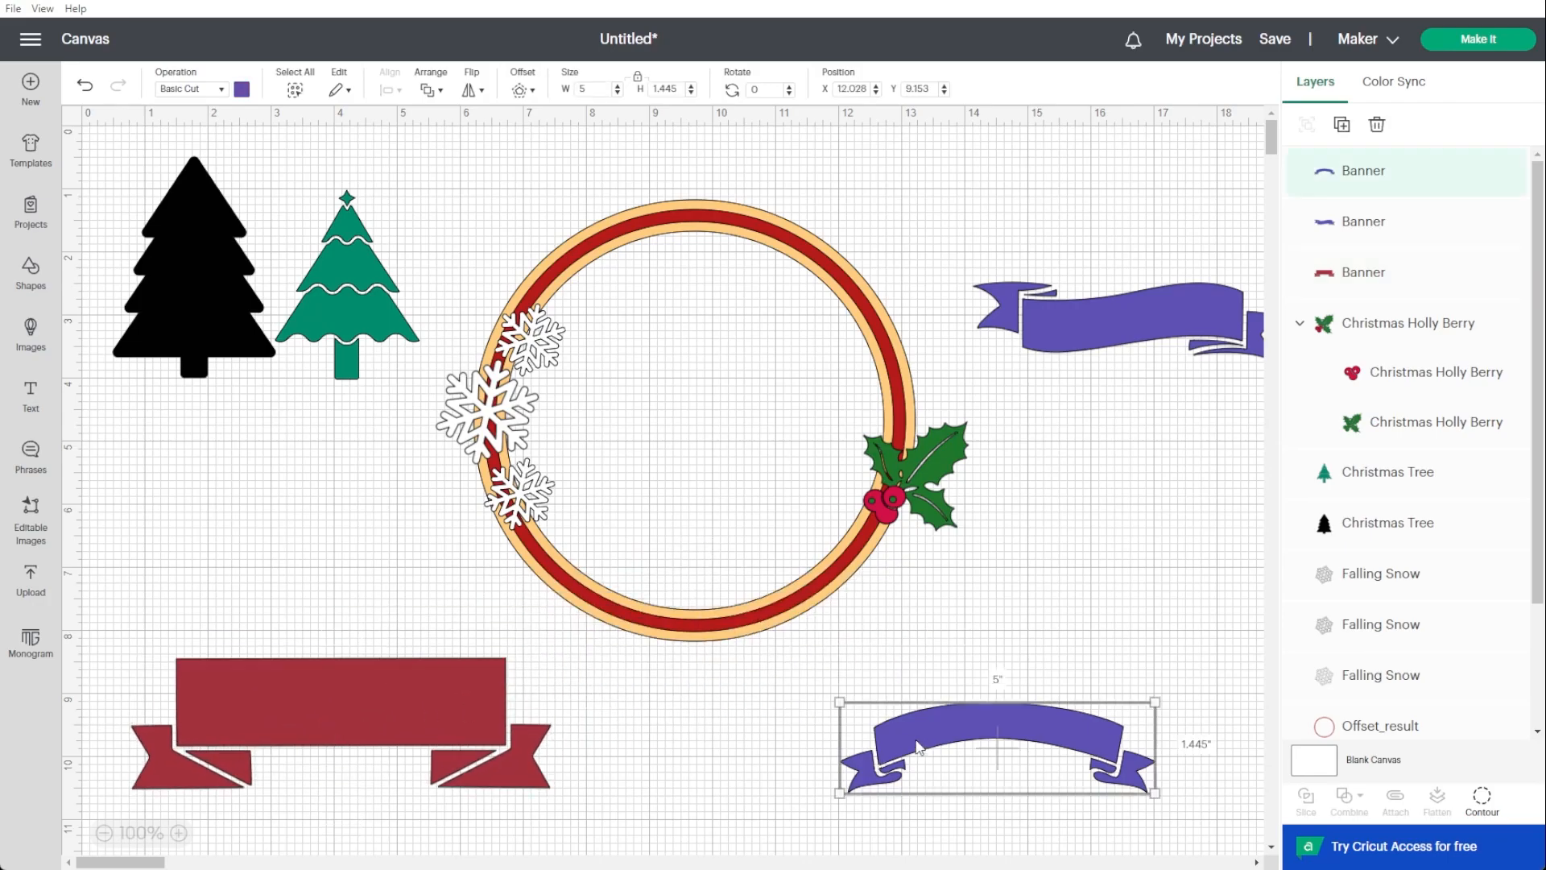
left_click_drag(829, 699, 700, 659)
left_click_drag(916, 690, 693, 616)
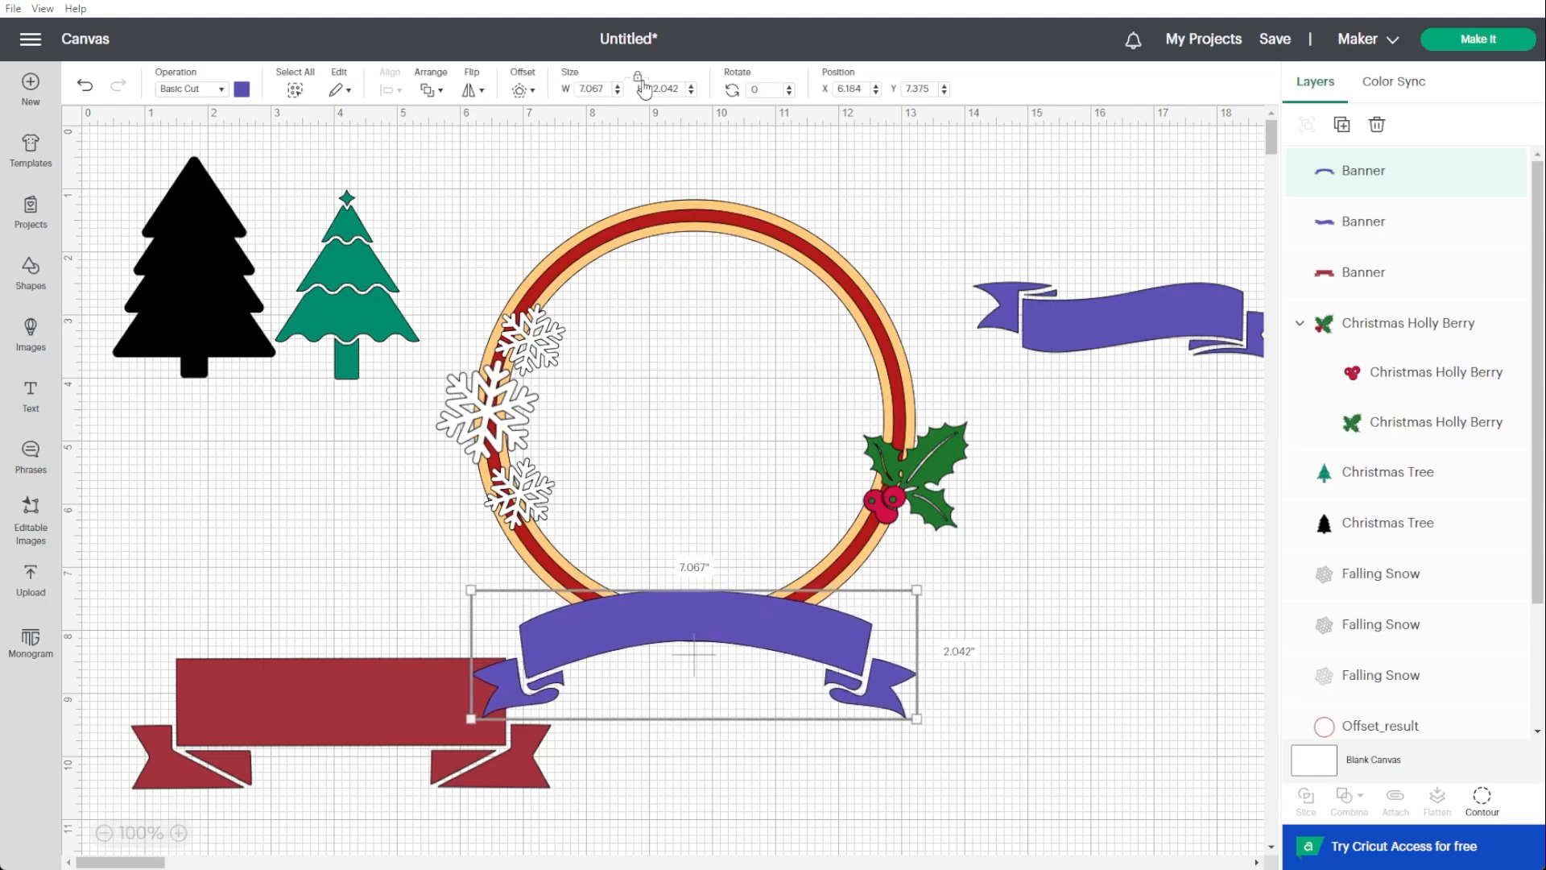
left_click_drag(460, 586, 500, 589)
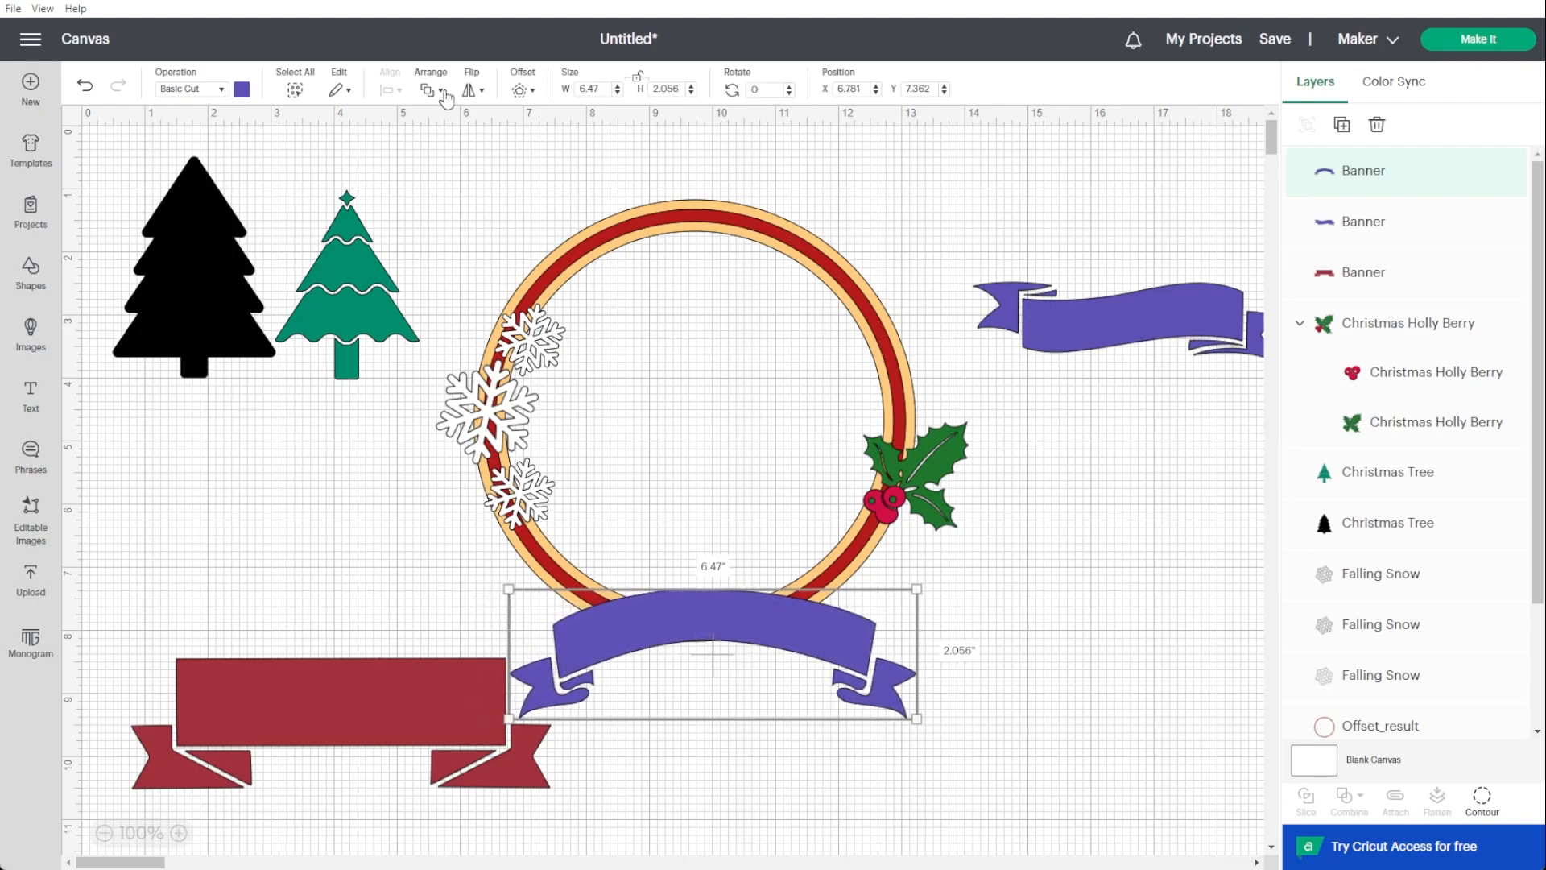
left_click_drag(633, 653, 683, 609)
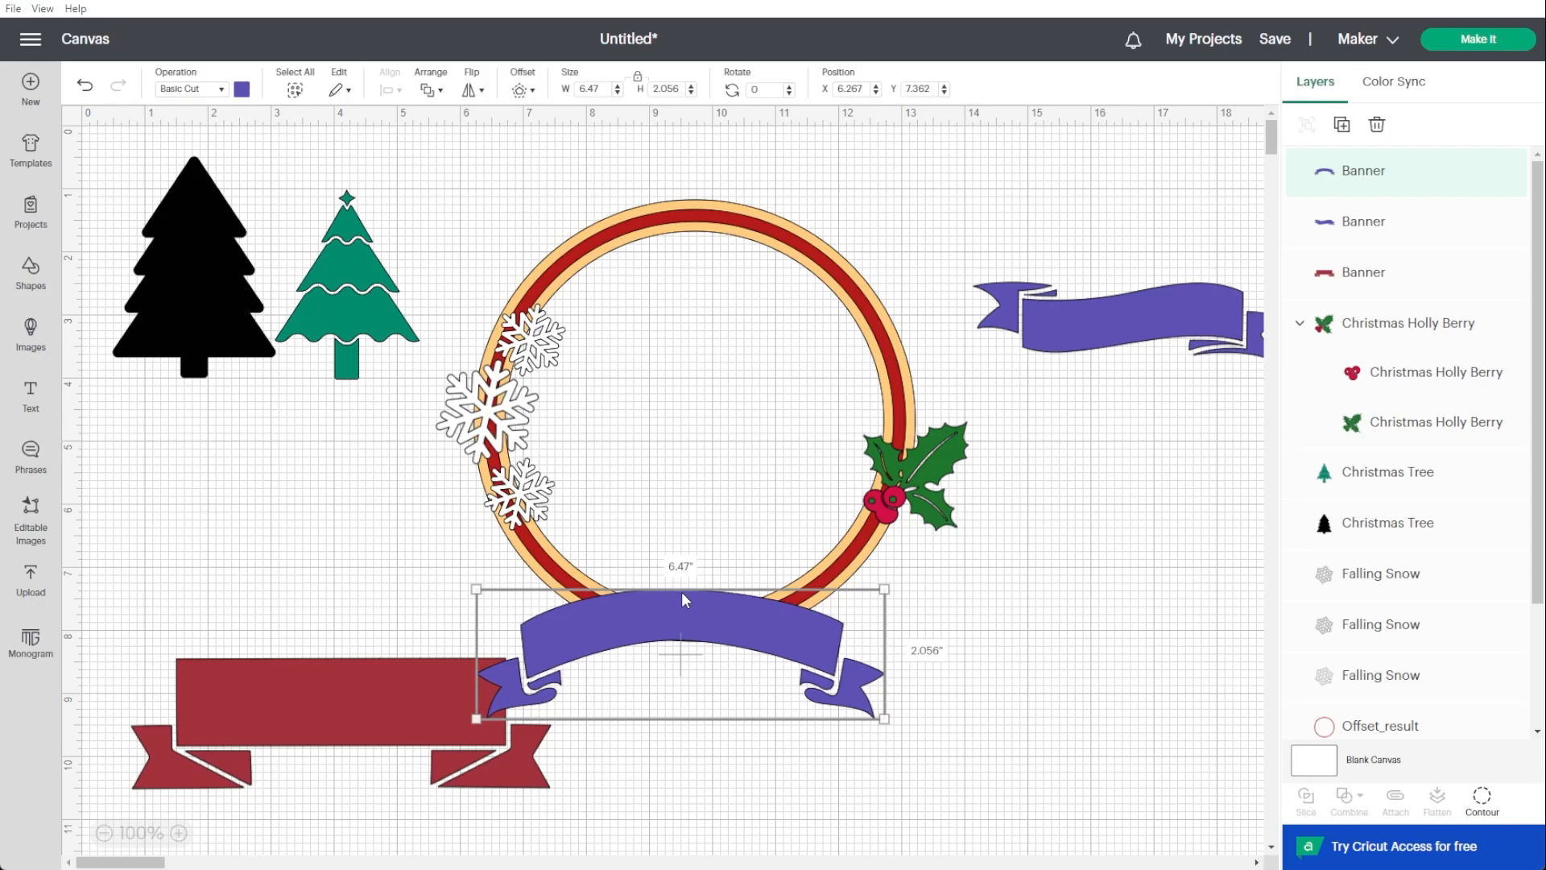
left_click_drag(682, 594, 742, 590)
key("Delete")
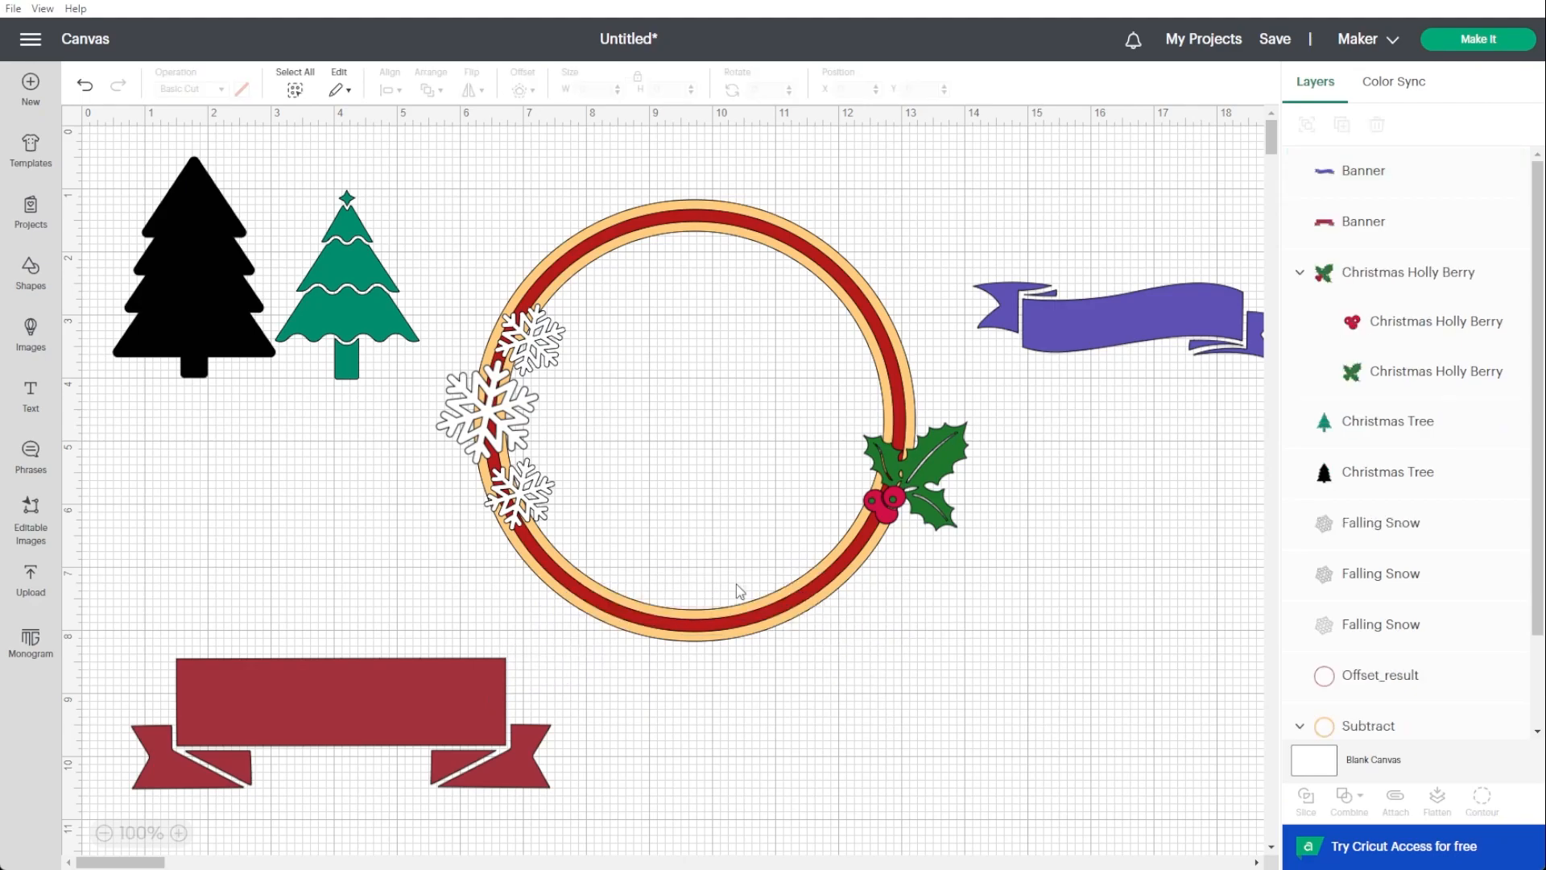
Try the wavy purple banner across the ring's lower edge, and delete it.
left_click_drag(1034, 354, 467, 570)
left_click_drag(661, 611, 702, 600)
key("Delete")
Centre the red banner across the ring's lower edge and resize it to about 6.6 by 2 inches.
left_click_drag(425, 718, 785, 615)
left_click_drag(913, 555, 885, 563)
mouse_move(778, 615)
left_mouse_down()
mouse_move(770, 663)
mouse_move(785, 607)
left_mouse_up()
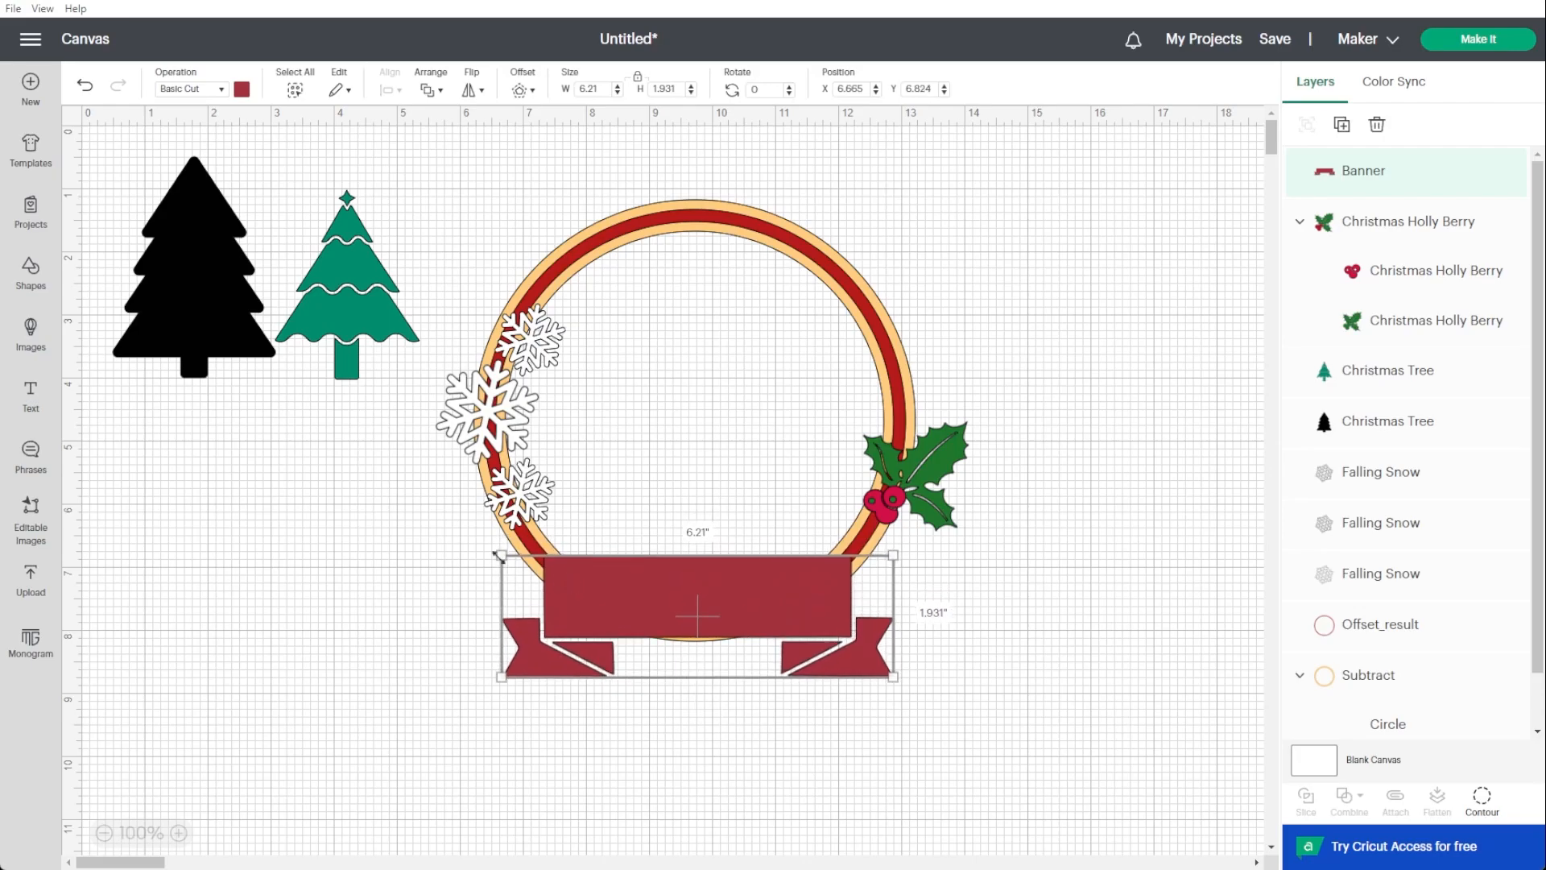
left_click_drag(501, 556, 490, 551)
left_click_drag(887, 542, 897, 538)
left_click_drag(795, 610, 749, 590)
left_click(1021, 665)
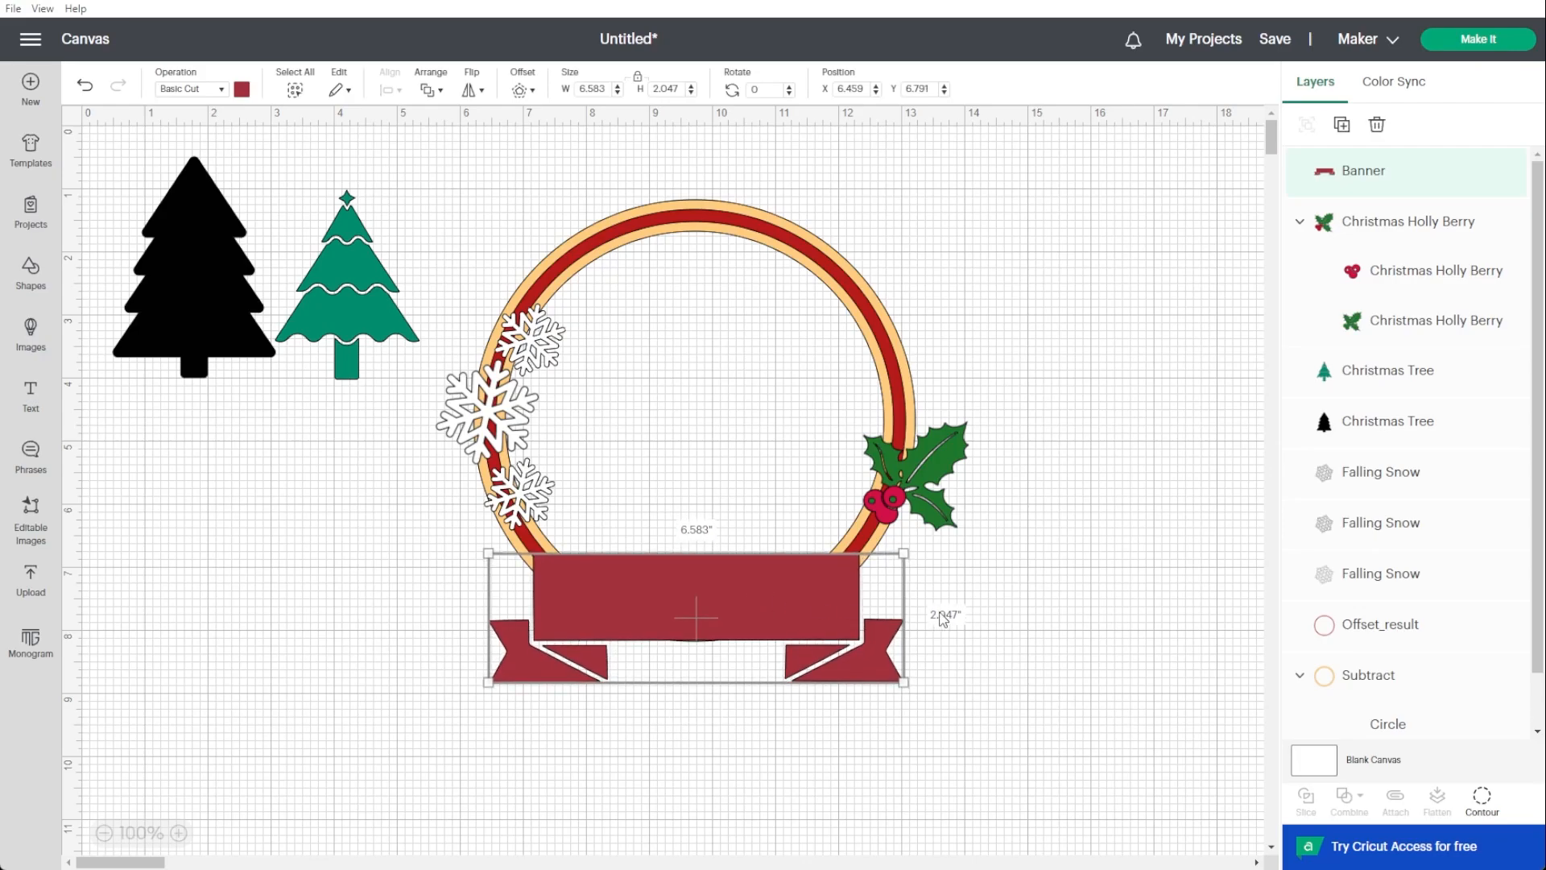
left_click(940, 635)
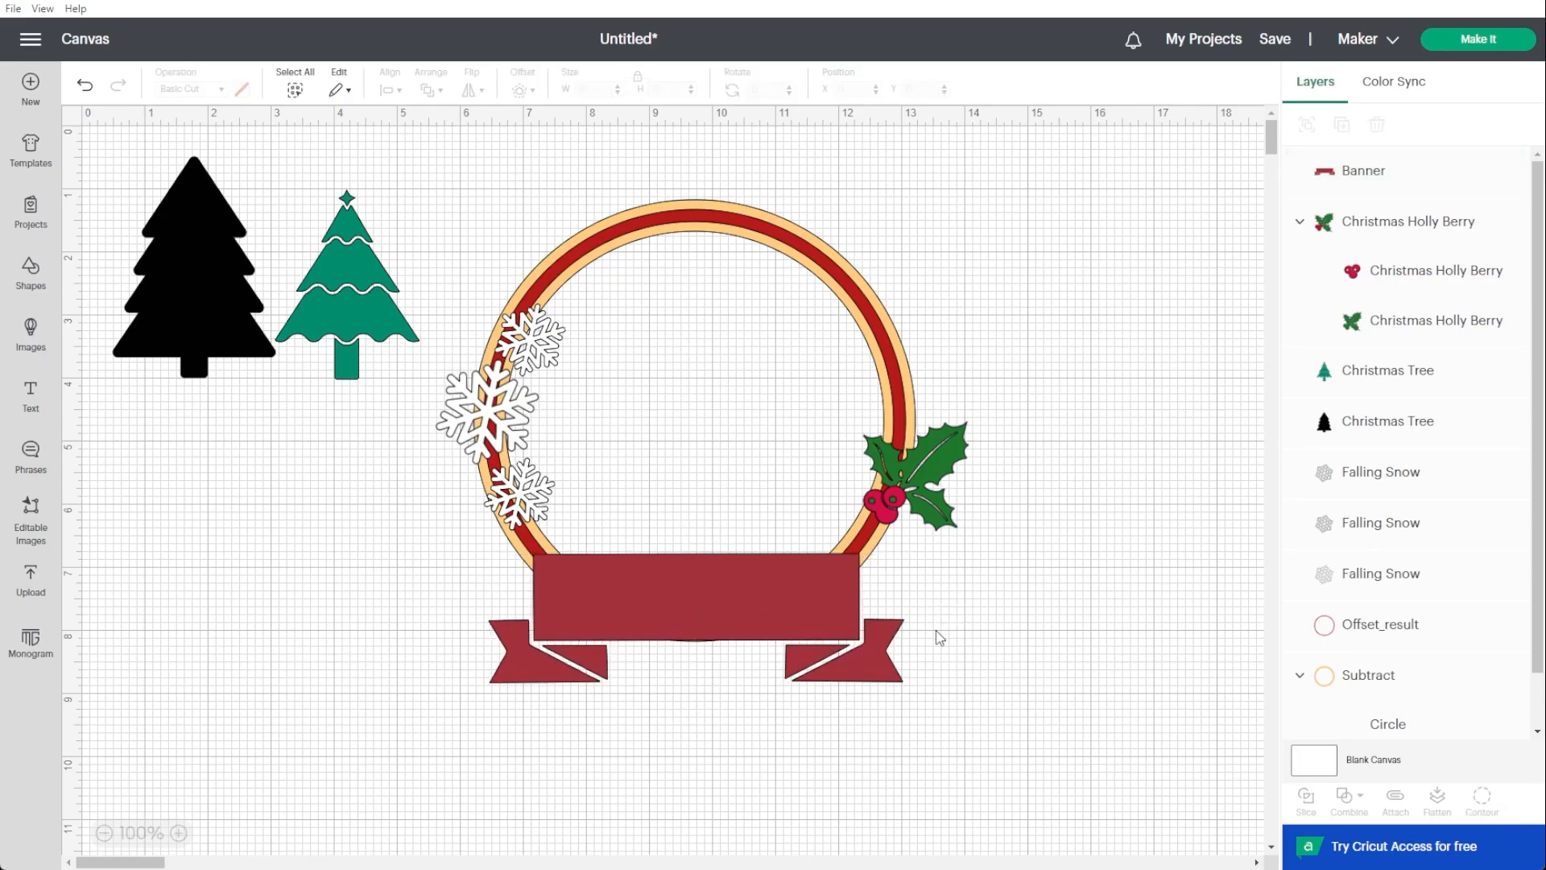
Add the text "Merry" and place it below the trees, beside the red banner.
left_click(28, 396)
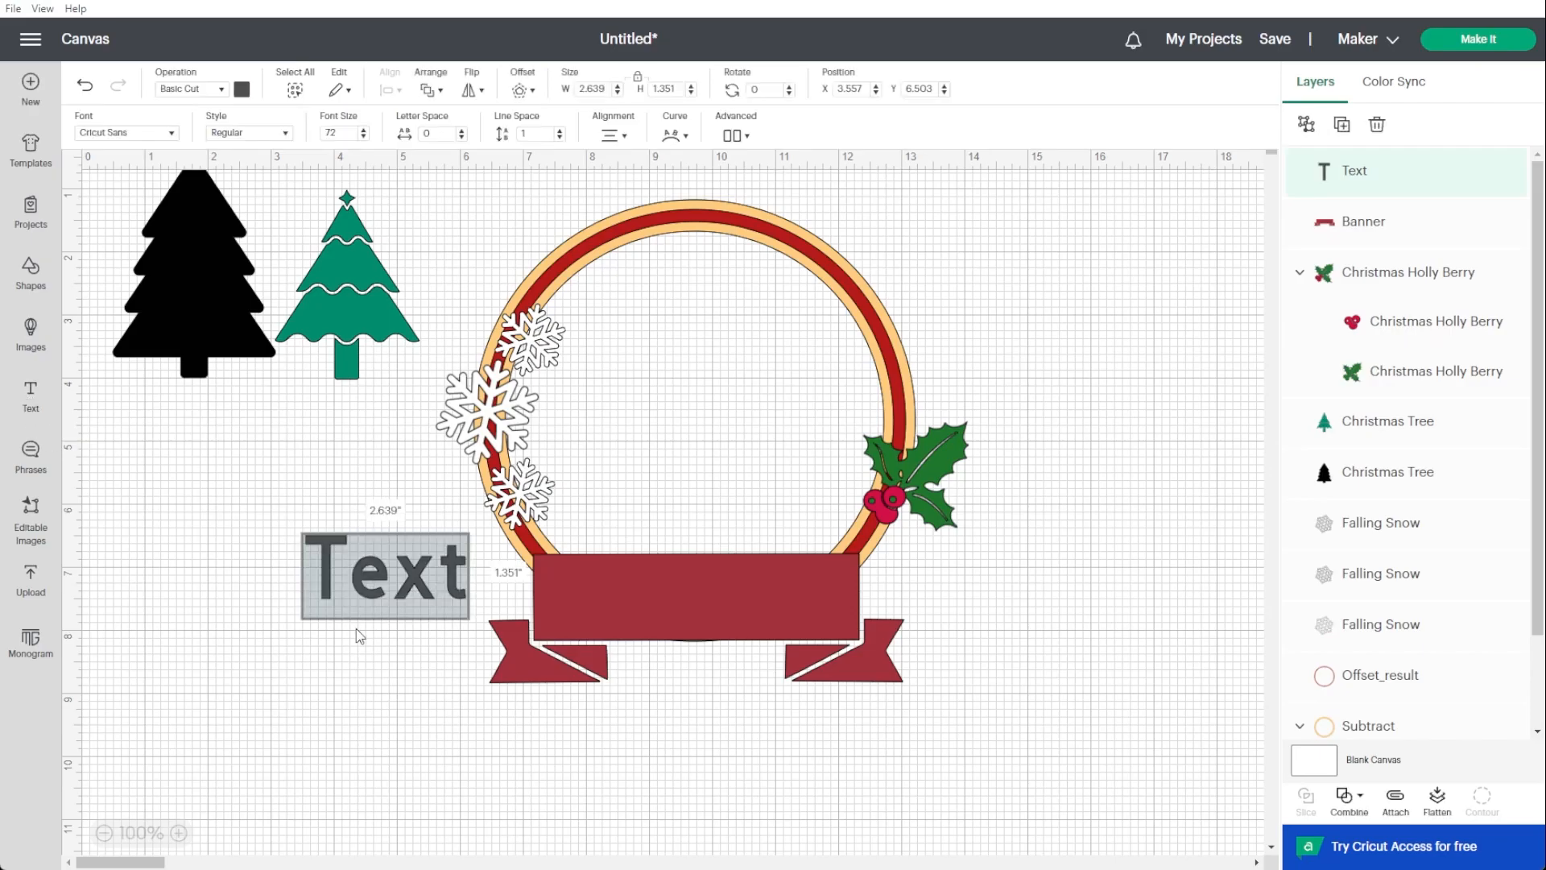
type("Merry")
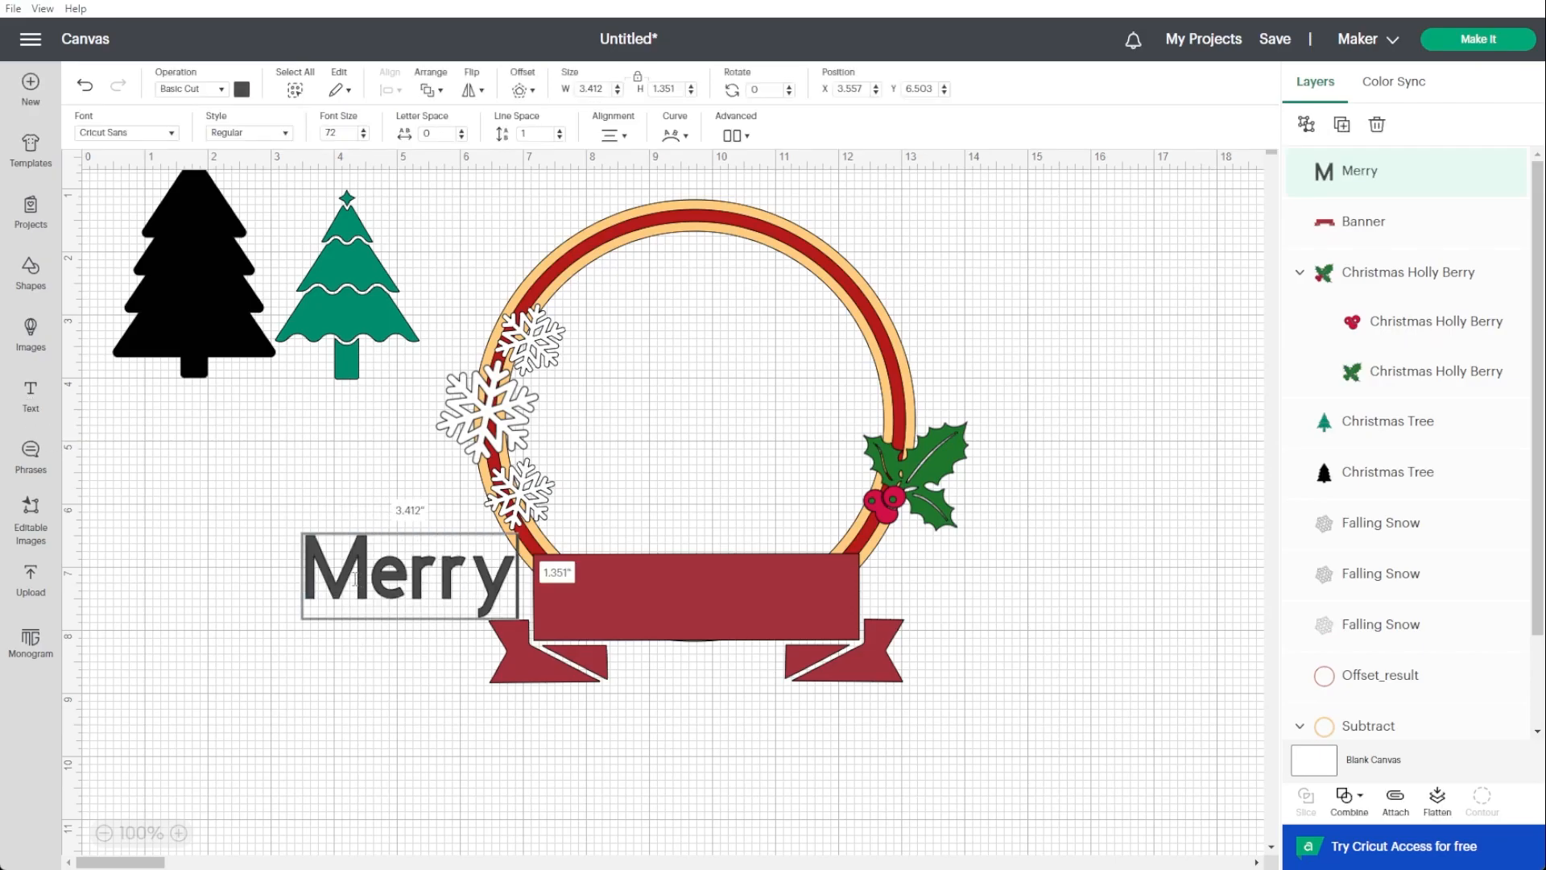
left_click_drag(371, 558, 236, 640)
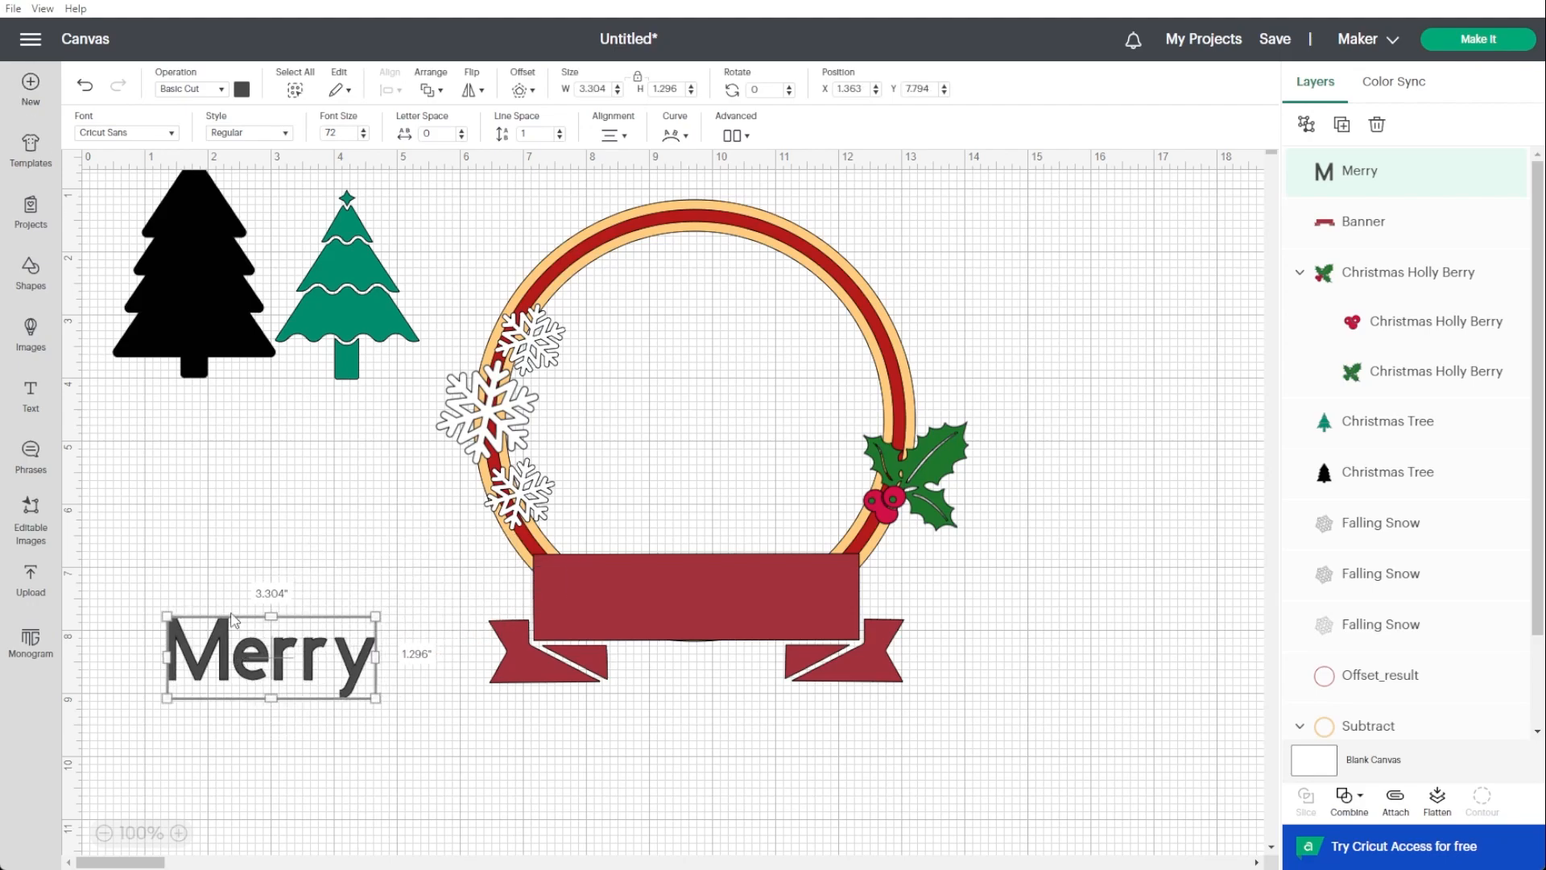
Set the font of "Merry" to Anna's Fancy Lettering - Abigail, with the Kerned font filter turned off.
left_click(170, 137)
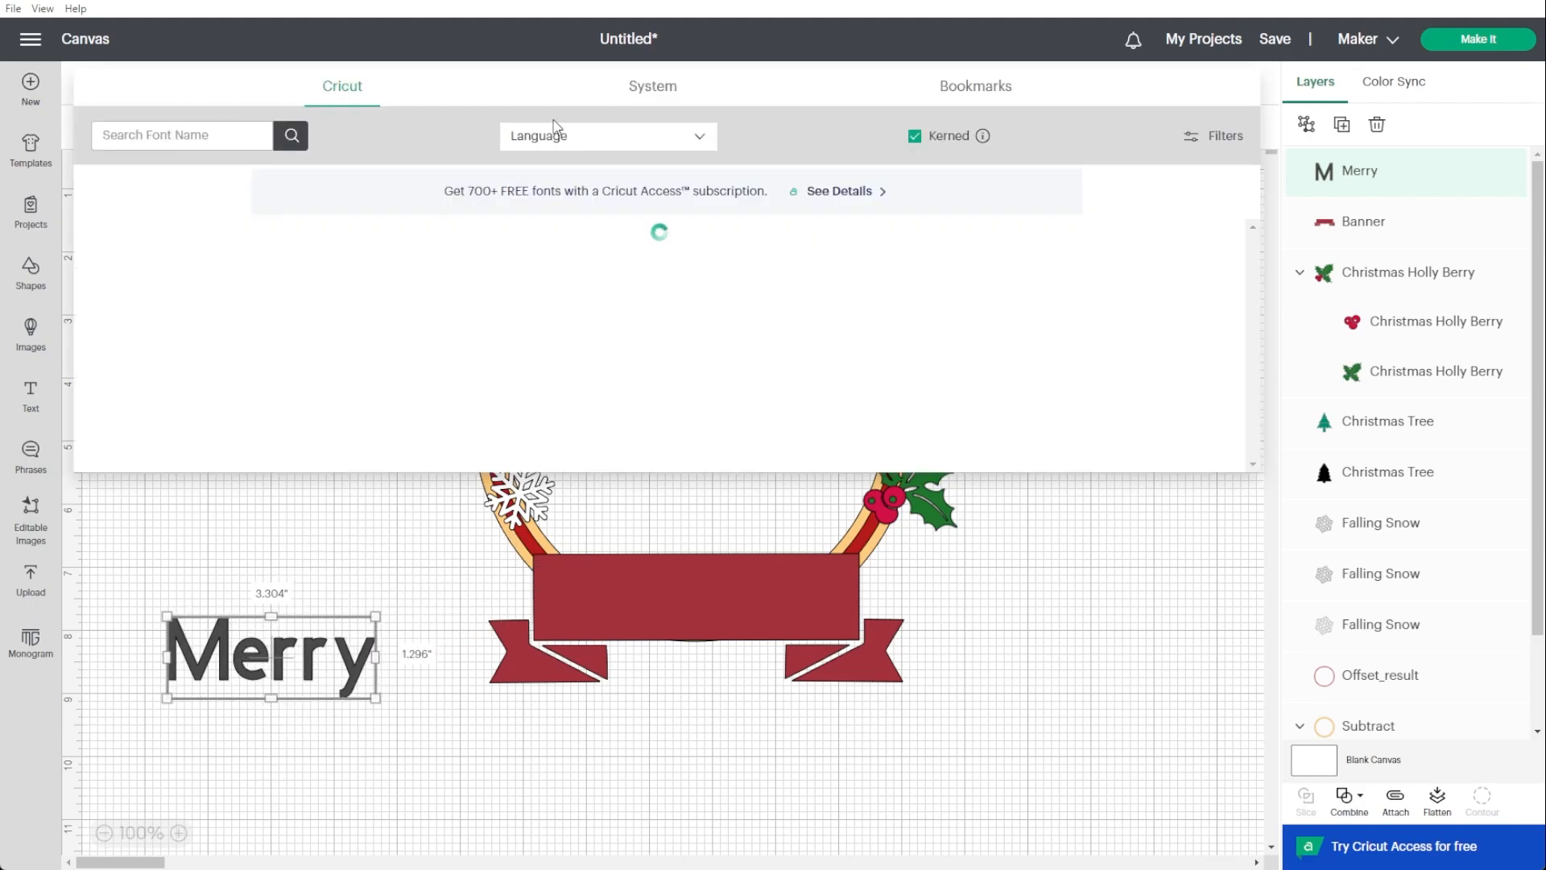
left_click(916, 139)
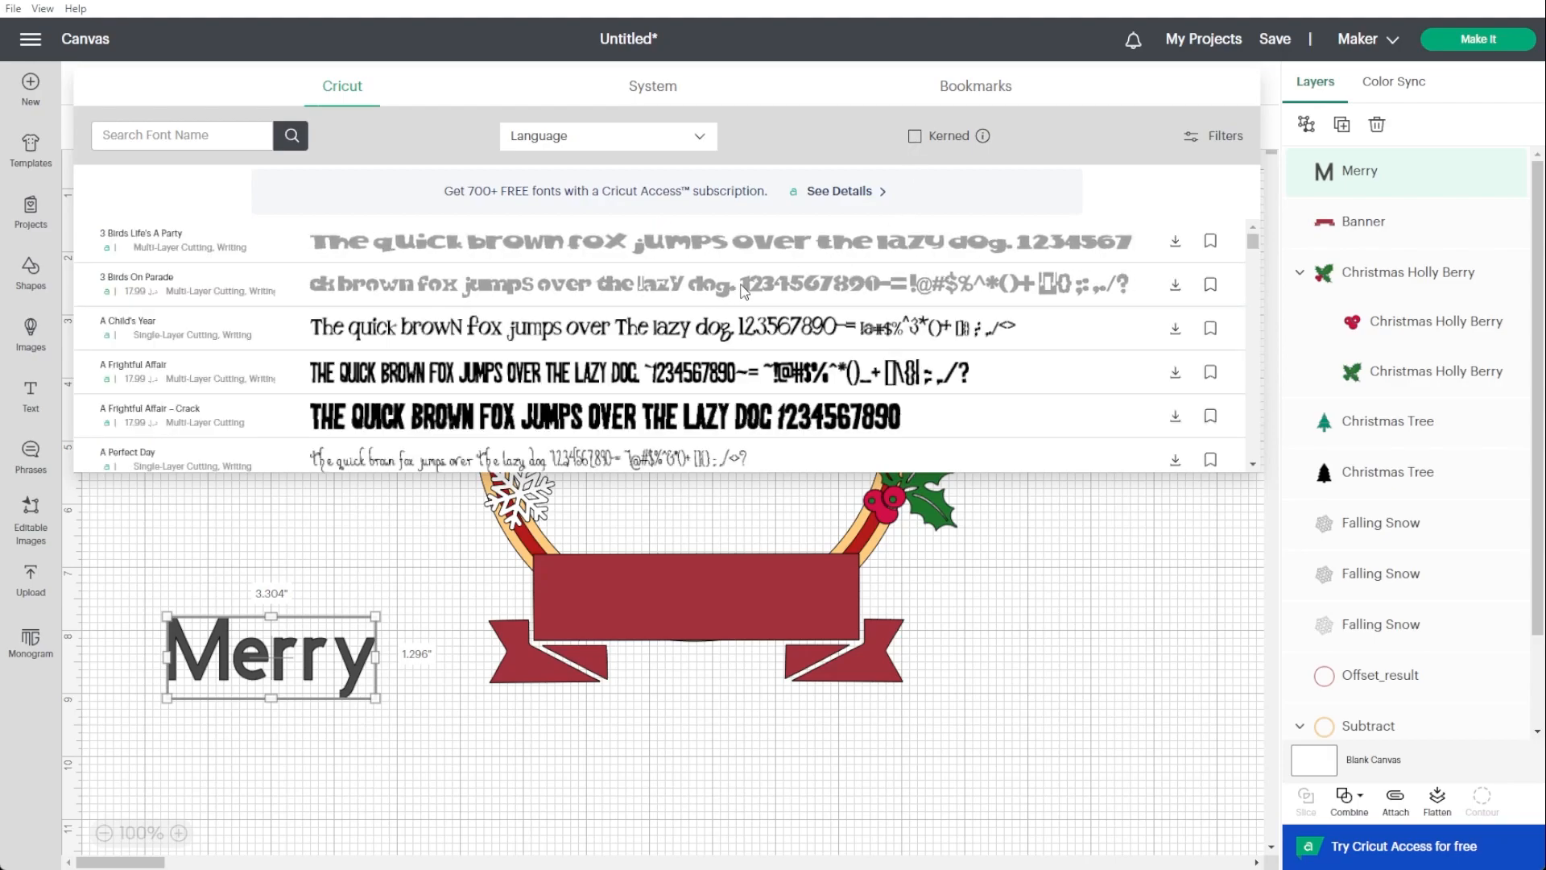
scroll(743, 291, "down", 5)
scroll(743, 292, "down", 5)
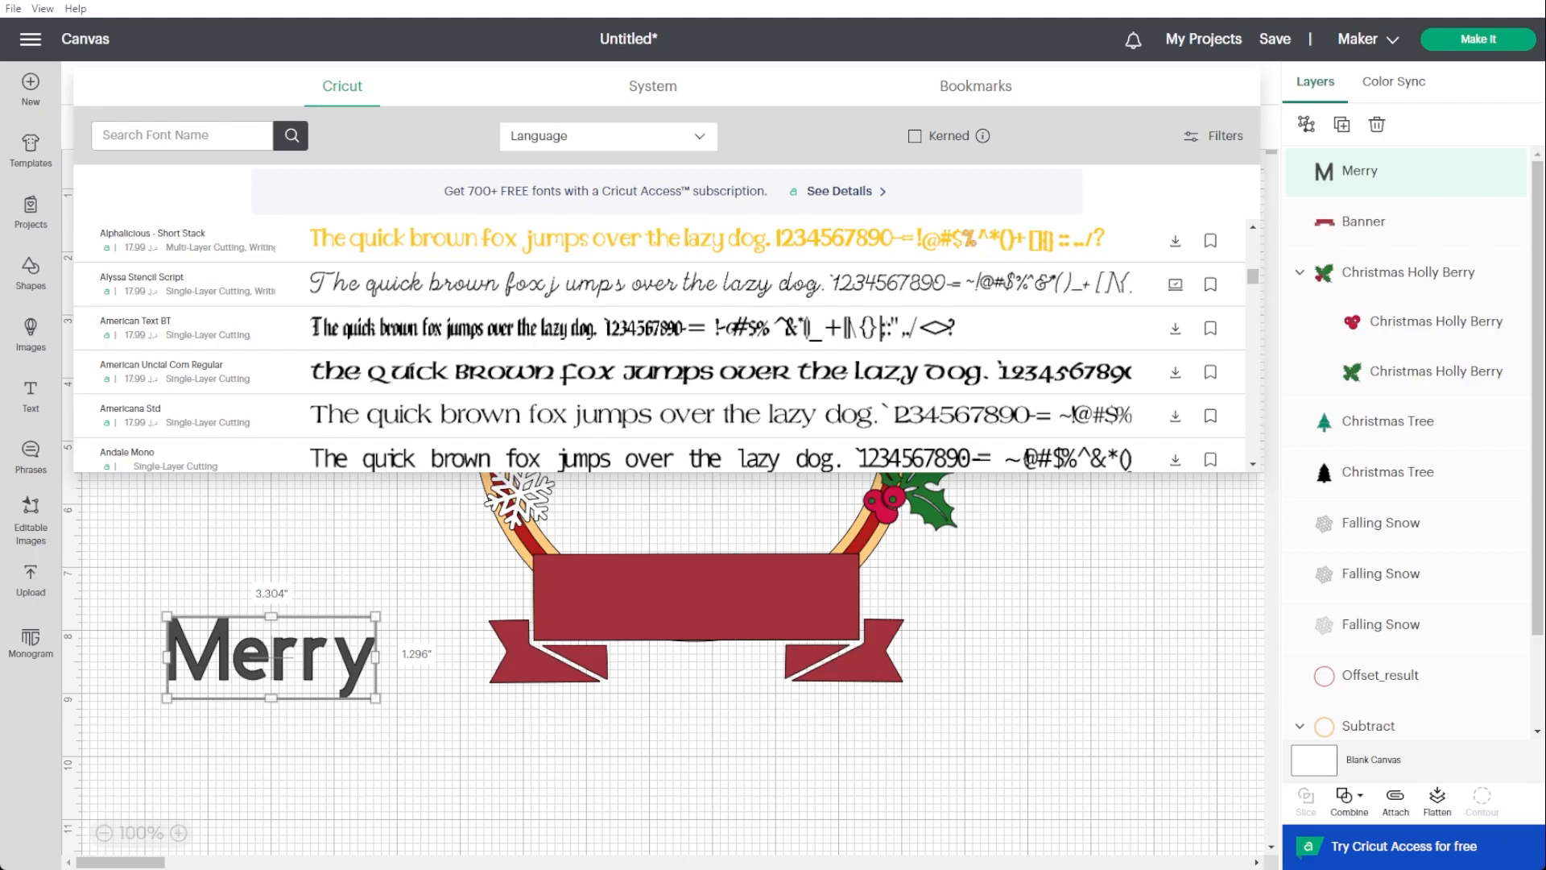
scroll(704, 263, "down", 3)
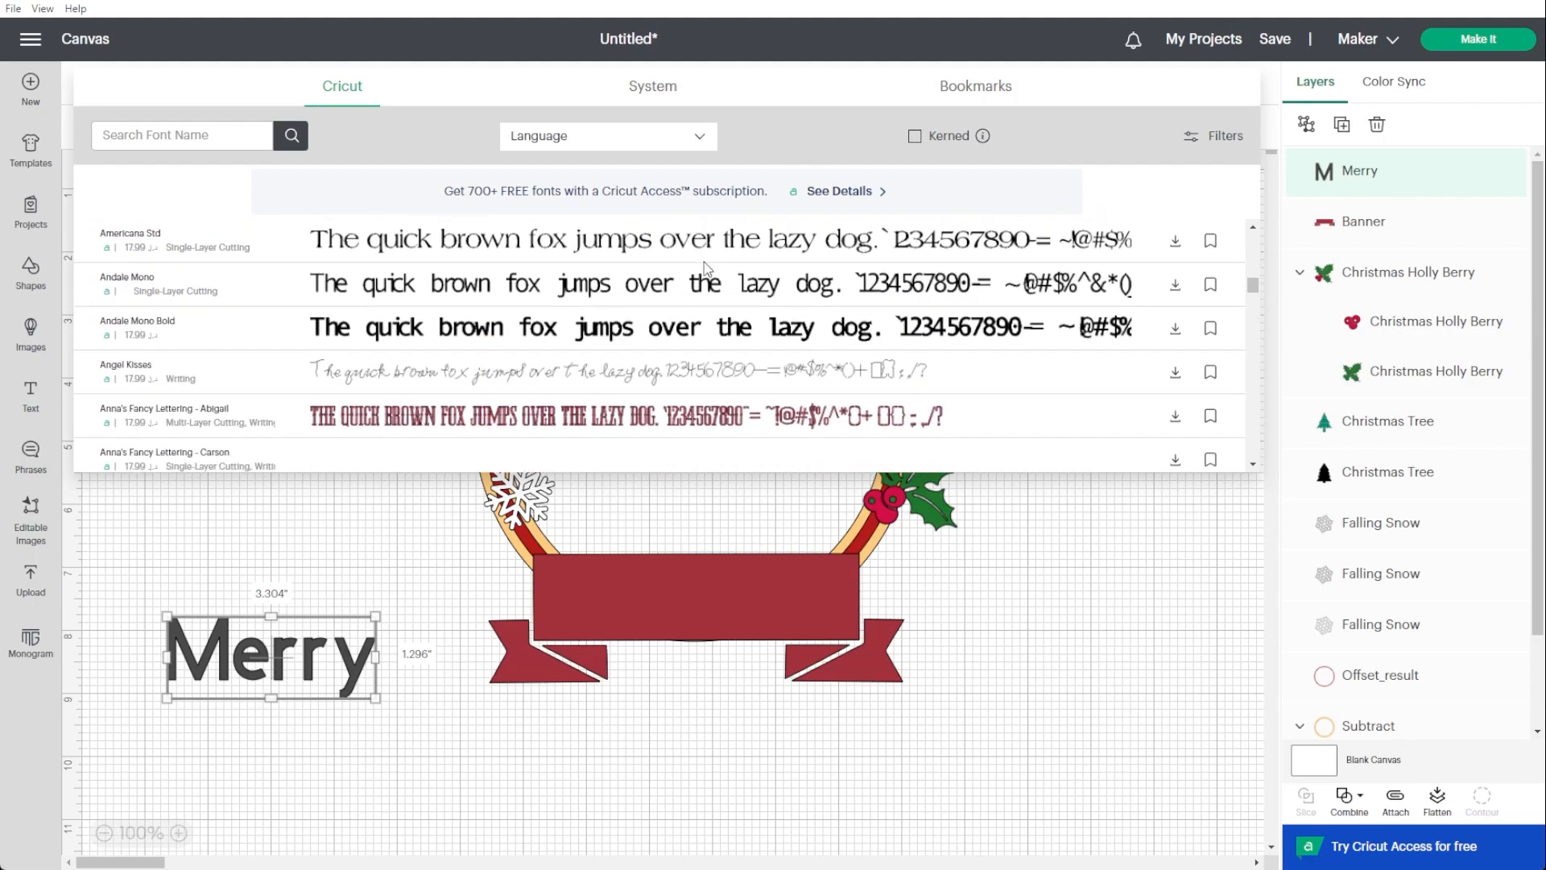
scroll(704, 262, "down", 2)
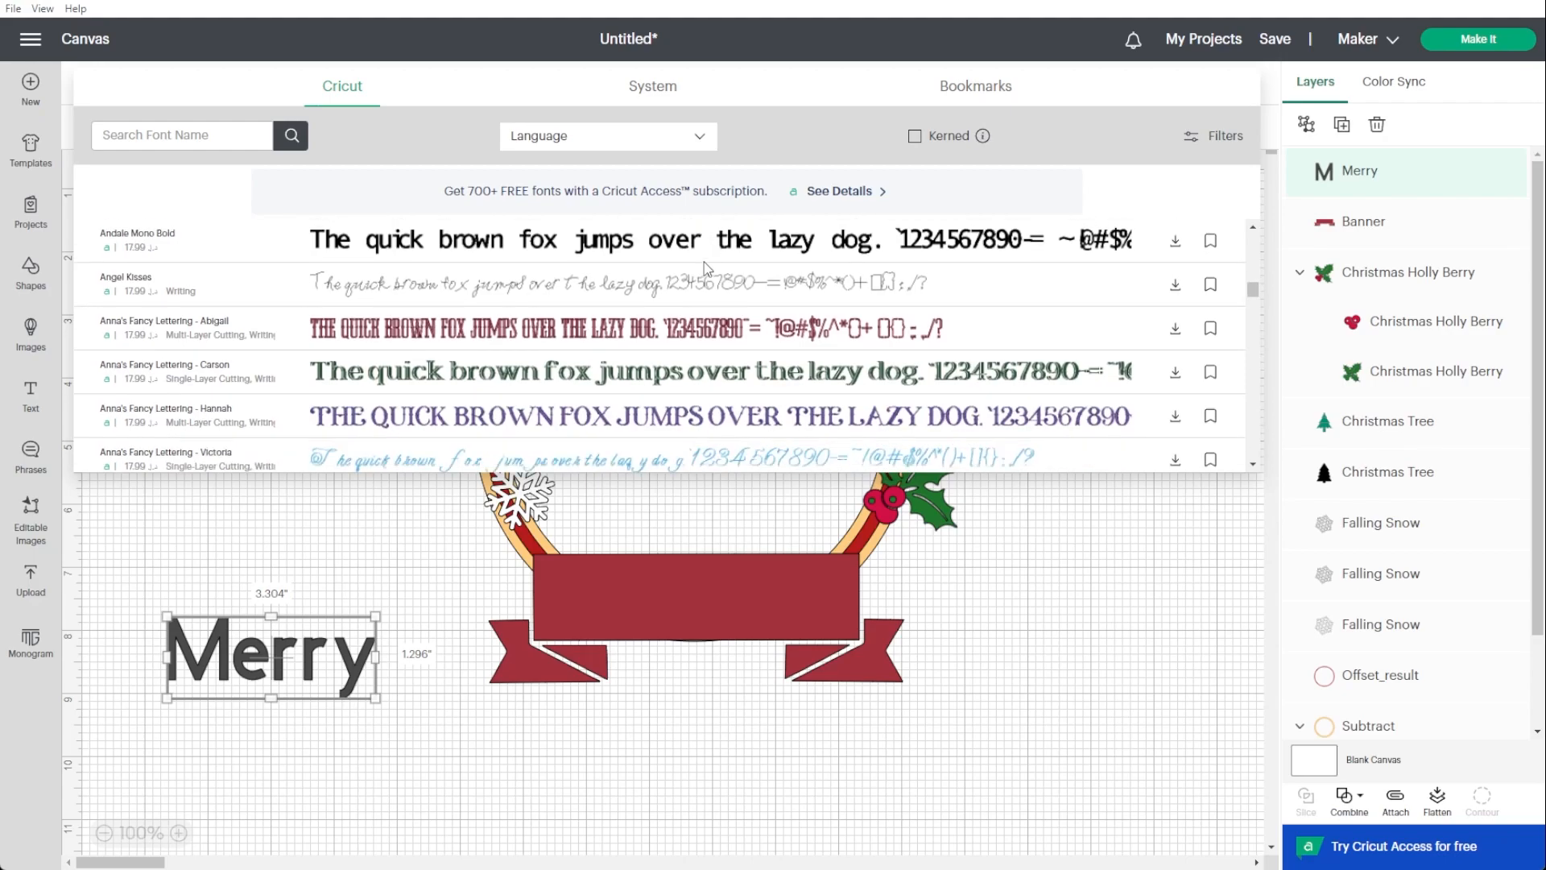
left_click(442, 330)
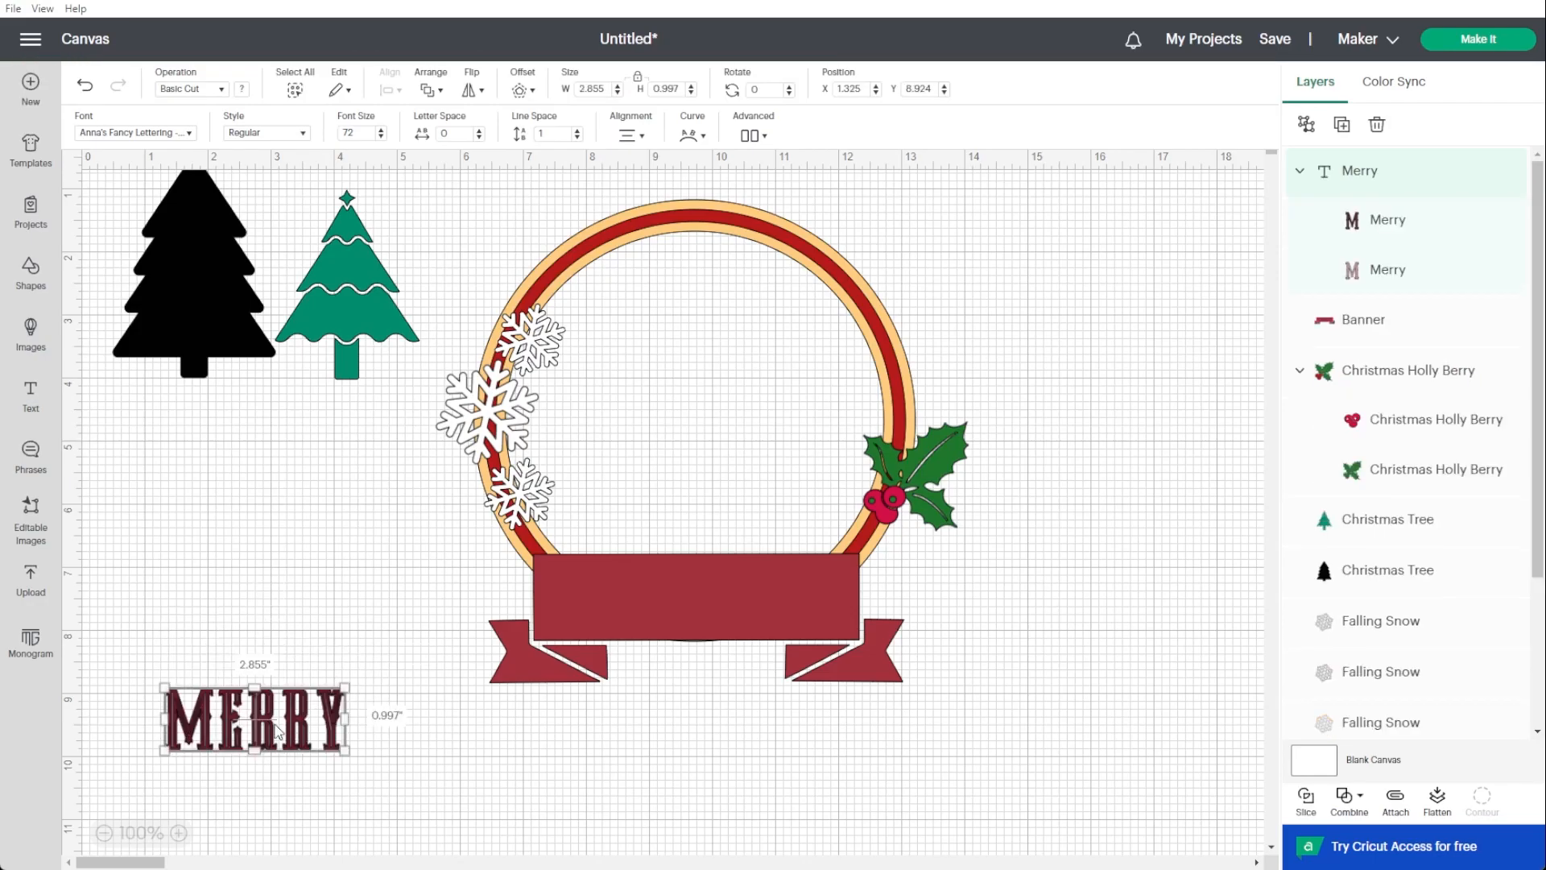
Set the letter spacing of "Merry" to 1.2 and enlarge the text to about 4.5 inches wide.
left_click_drag(274, 730, 304, 730)
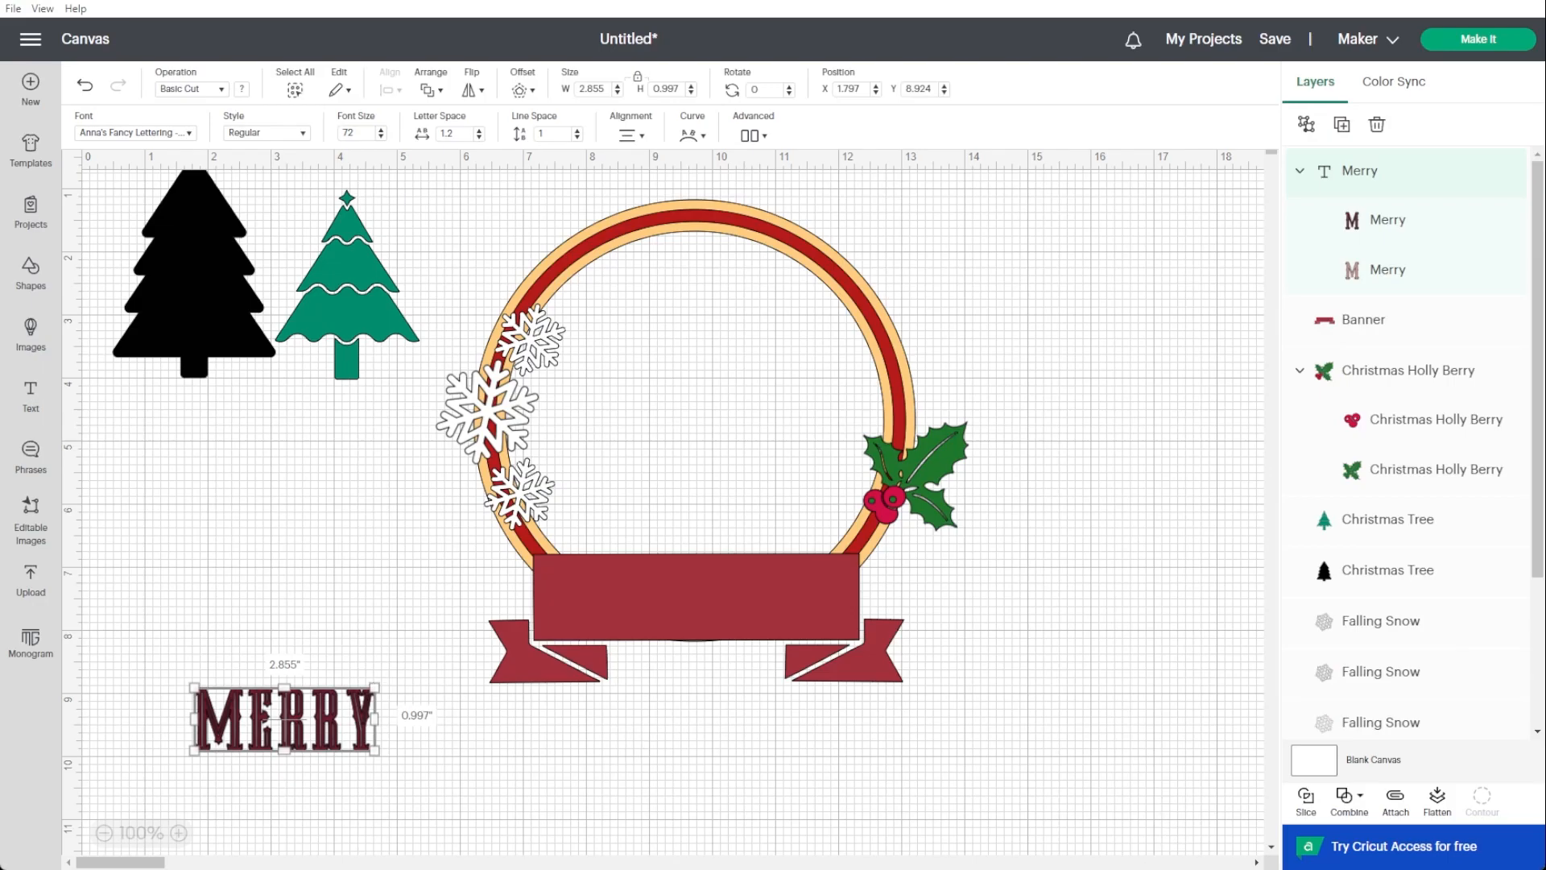
left_click_drag(320, 736, 404, 538)
left_click_drag(394, 622, 361, 727)
left_click(400, 768)
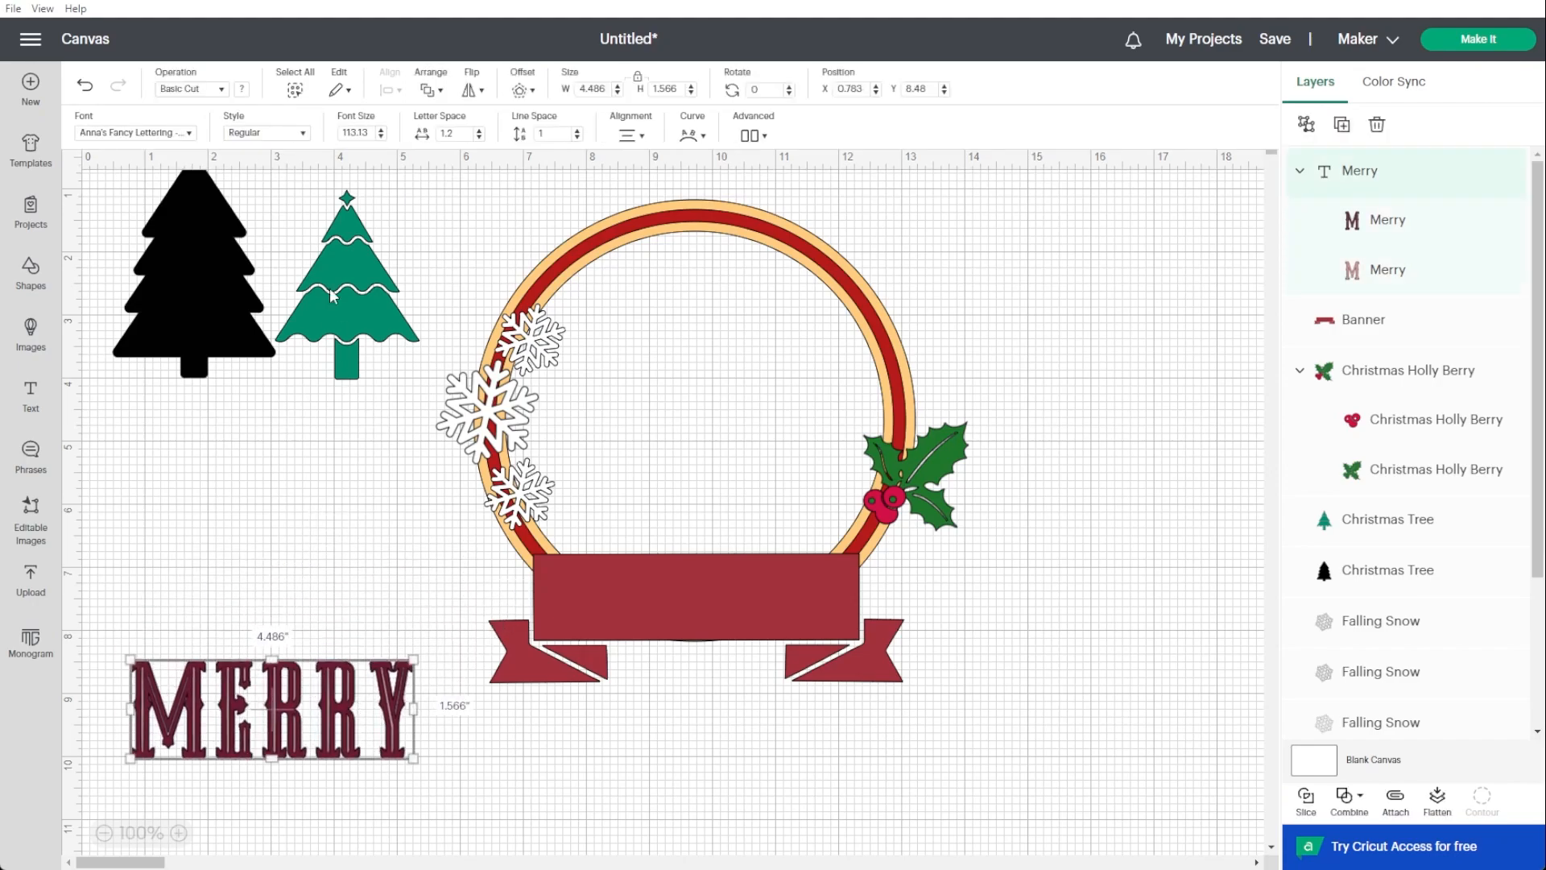
Change the font of "Merry" to Annile Extra Bold, with the Kerned font filter turned off.
left_click(186, 134)
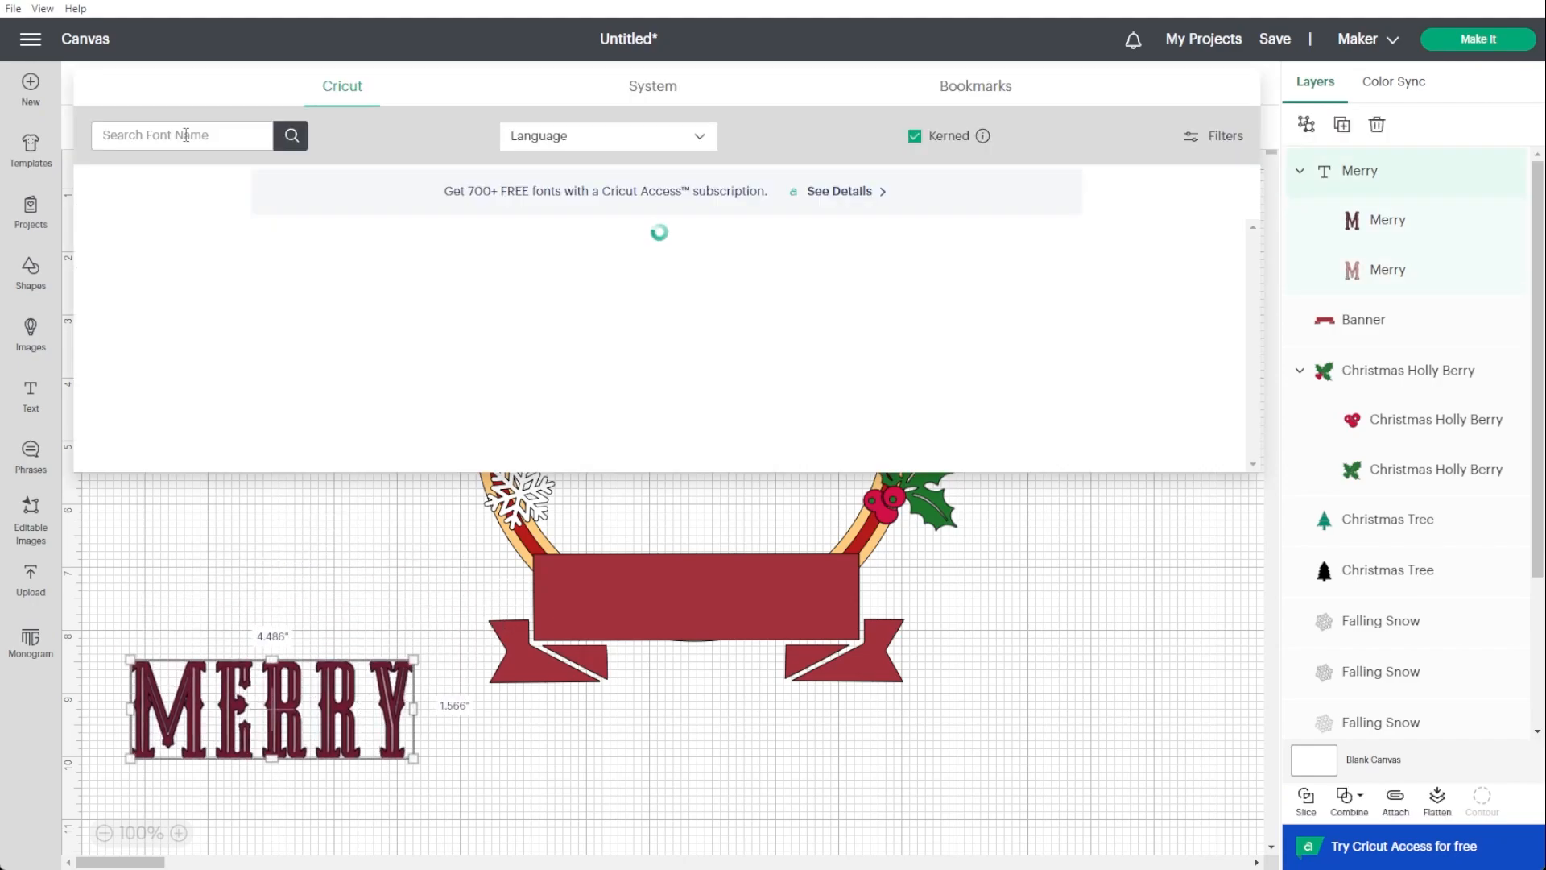
left_click(914, 136)
scroll(694, 334, "down", 10)
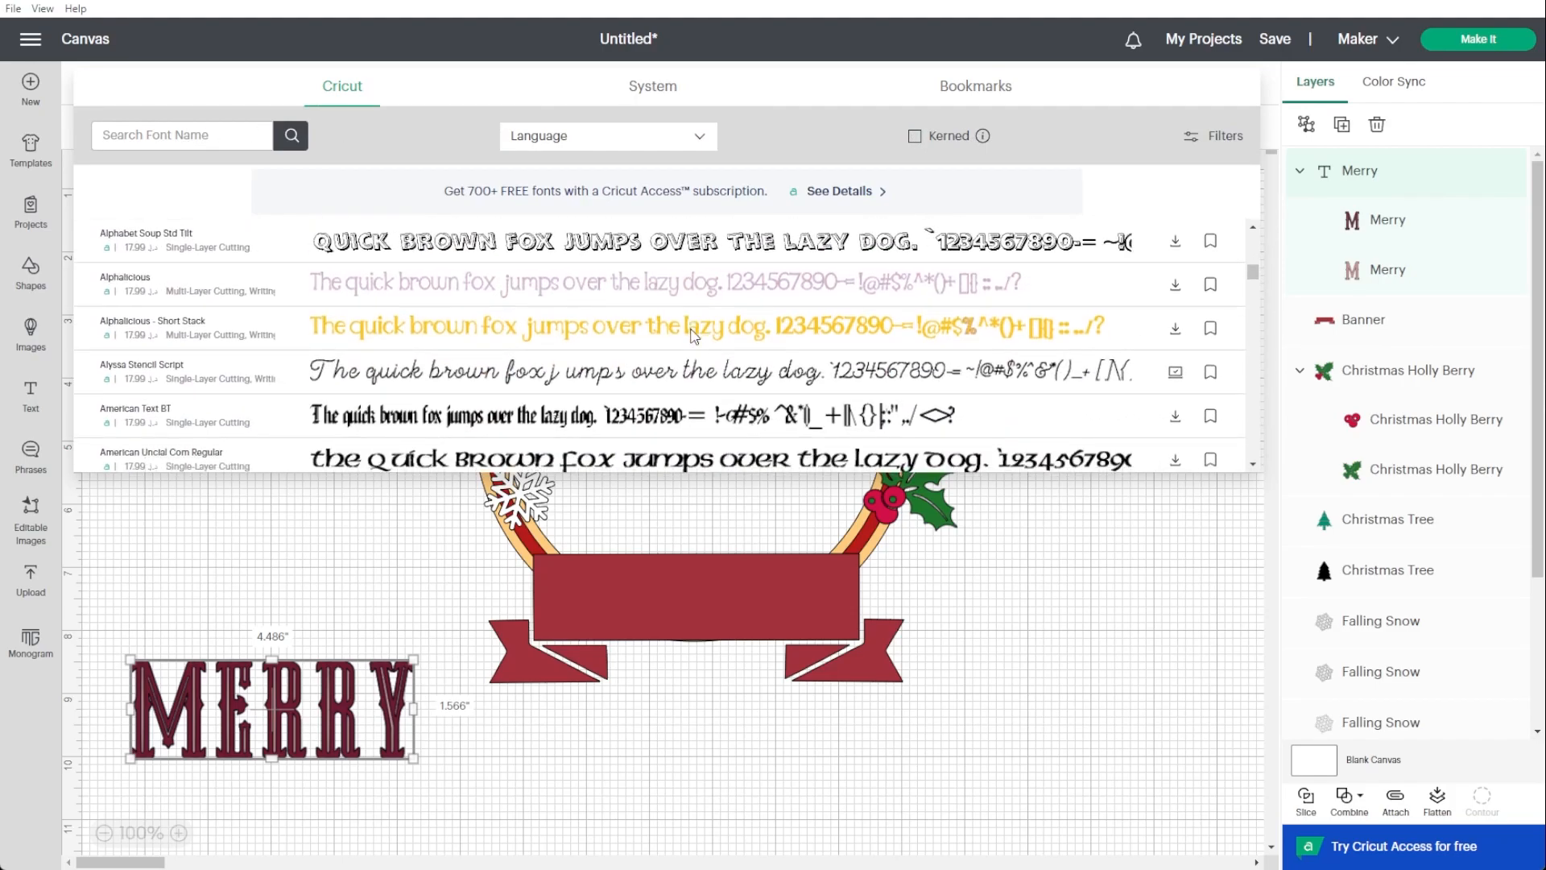
scroll(694, 336, "down", 3)
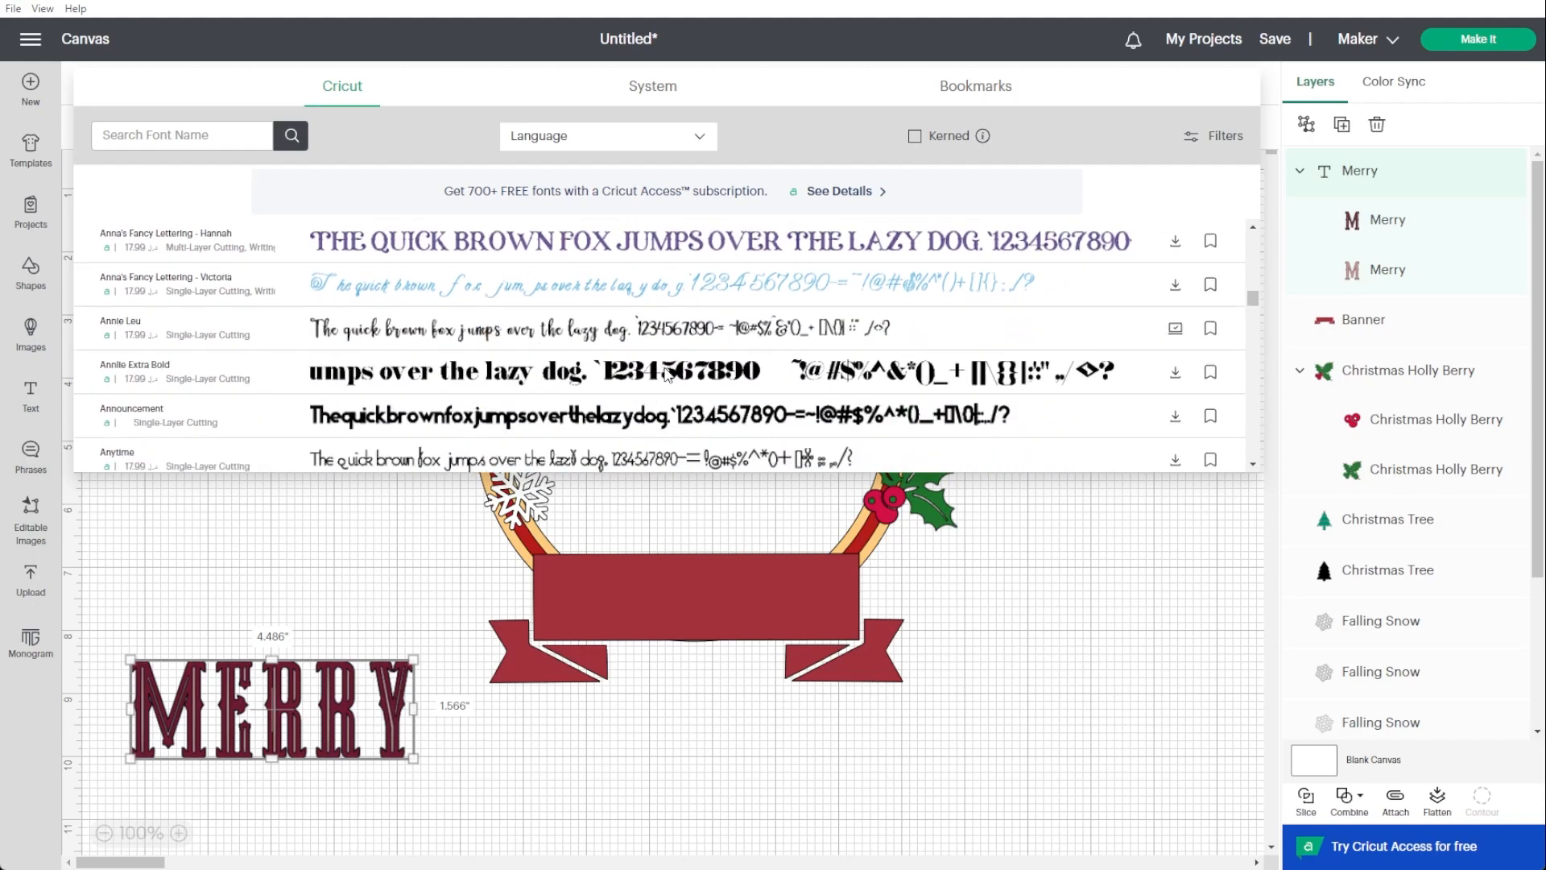
left_click(667, 374)
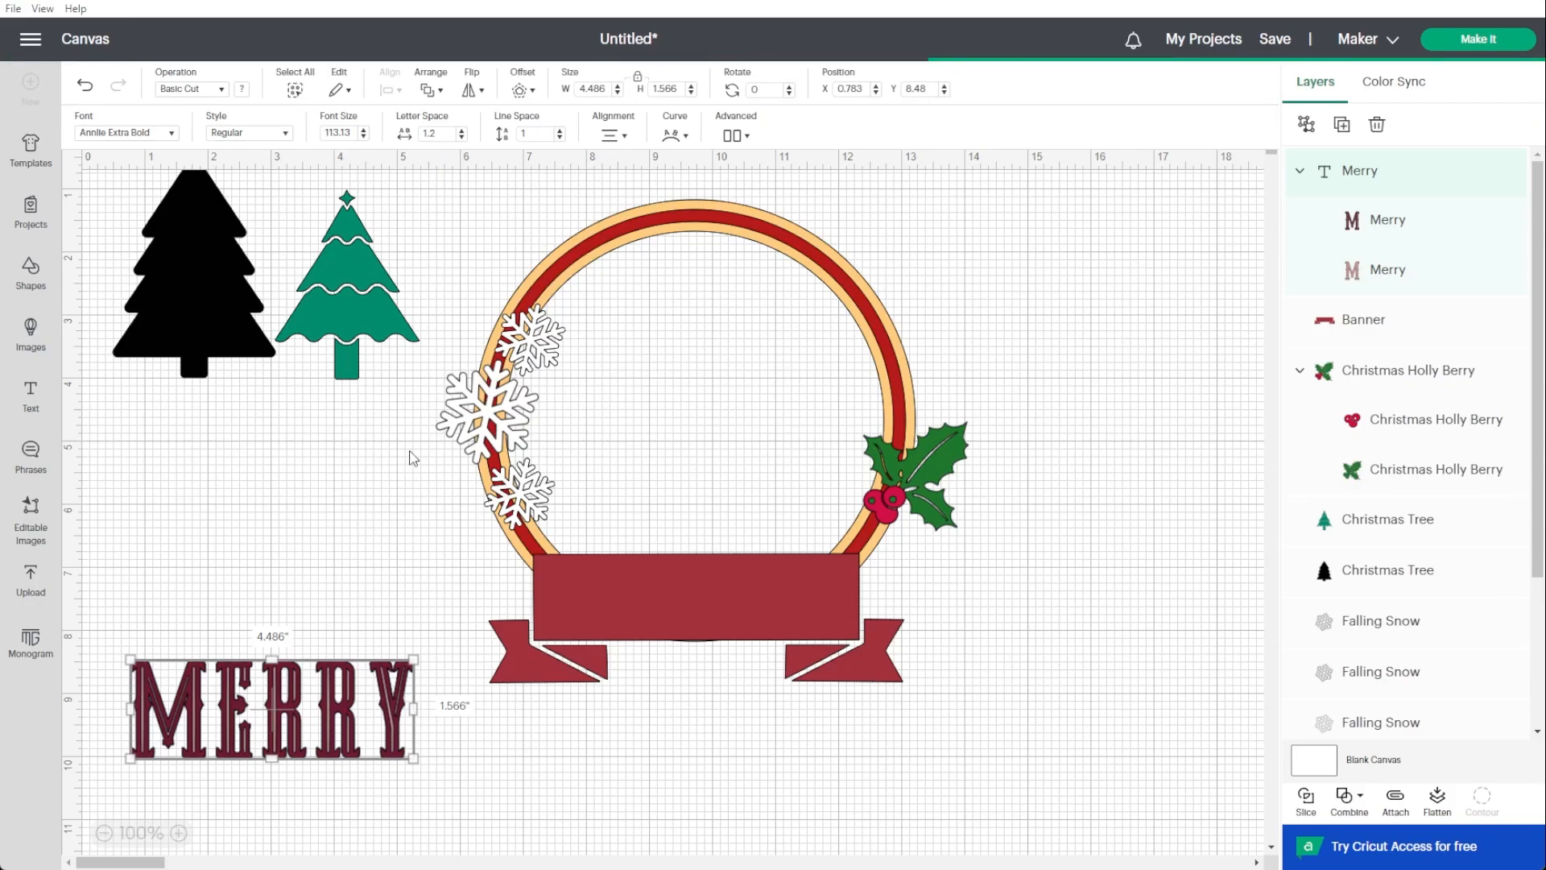
Resize the "Merry" text to about 4.3 inches wide and move it directly below the trees.
left_click_drag(404, 605, 400, 640)
left_click_drag(475, 597, 400, 620)
left_click_drag(349, 667, 346, 492)
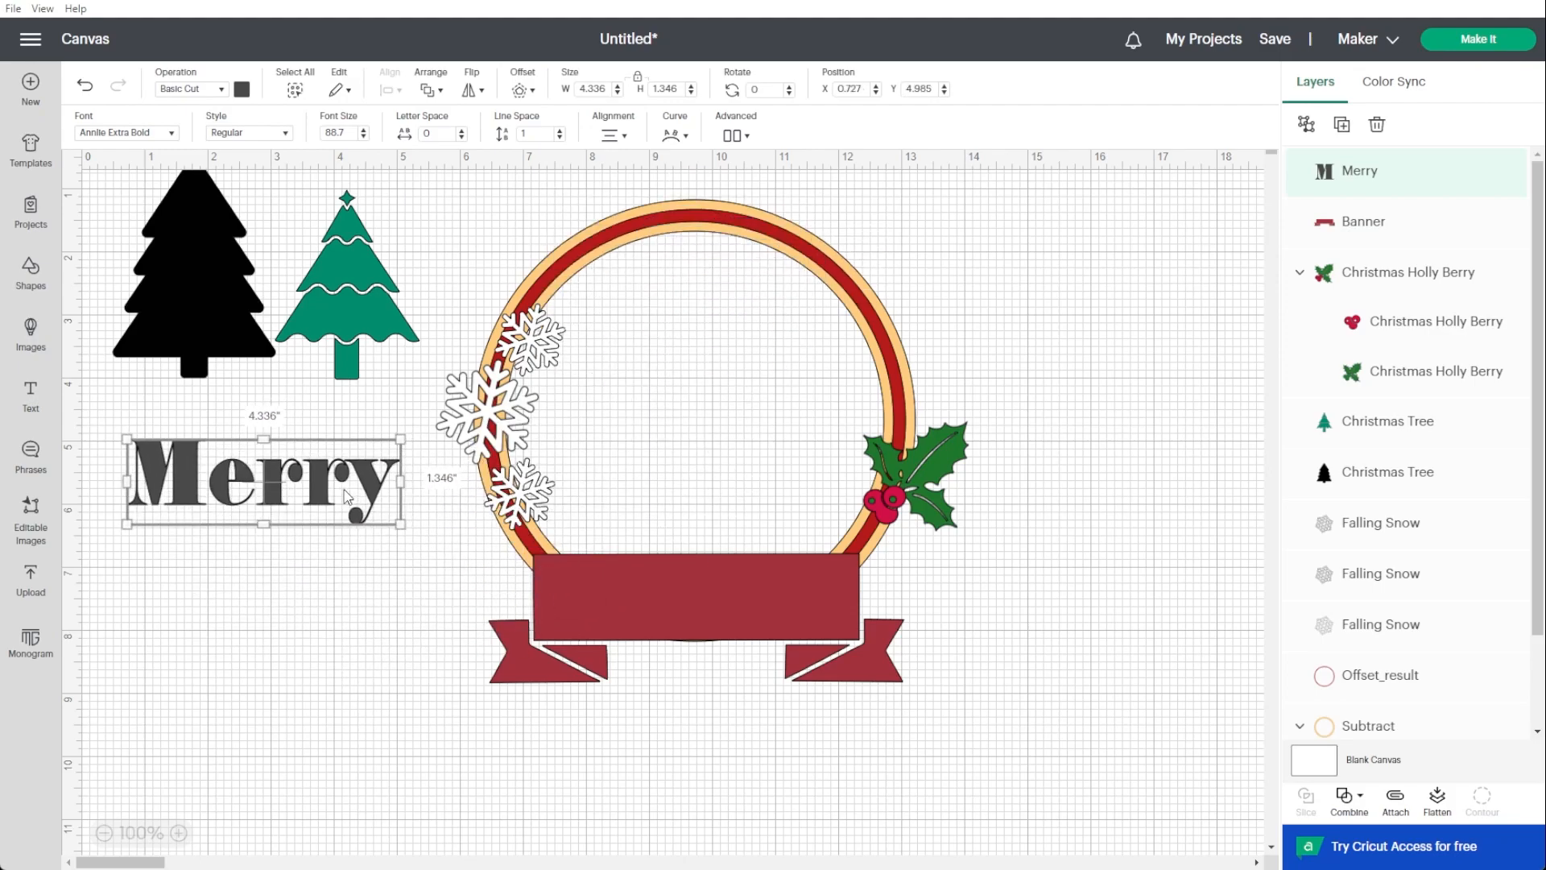
Duplicate the "Merry" text, change the copy to read "Christmas" and place it below the original.
key("ctrl+v")
left_click_drag(427, 352, 293, 654)
double_click(311, 648)
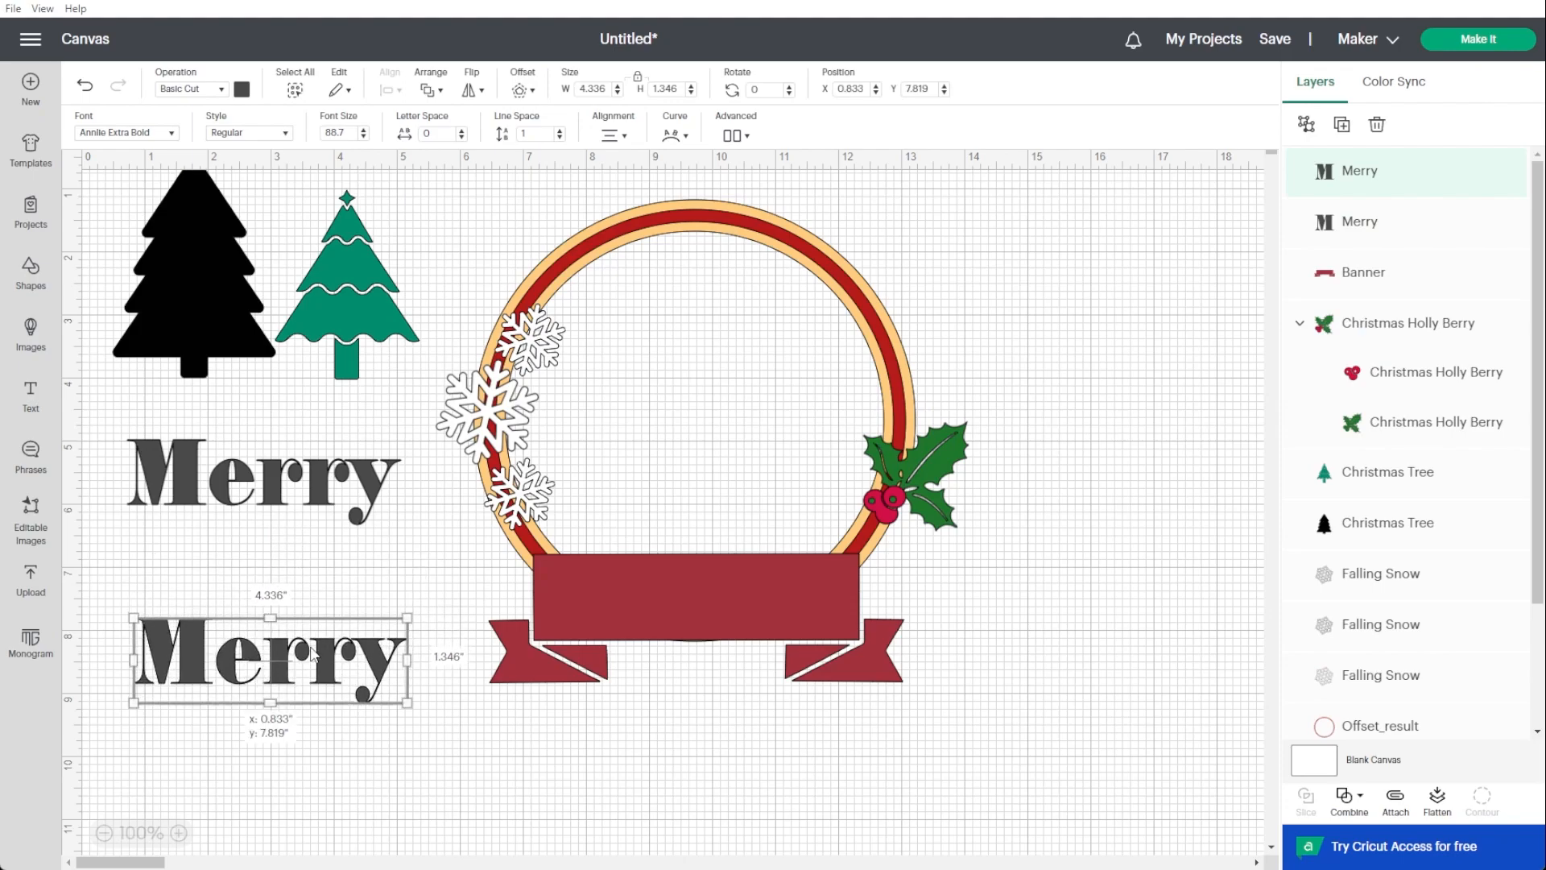
type("C")
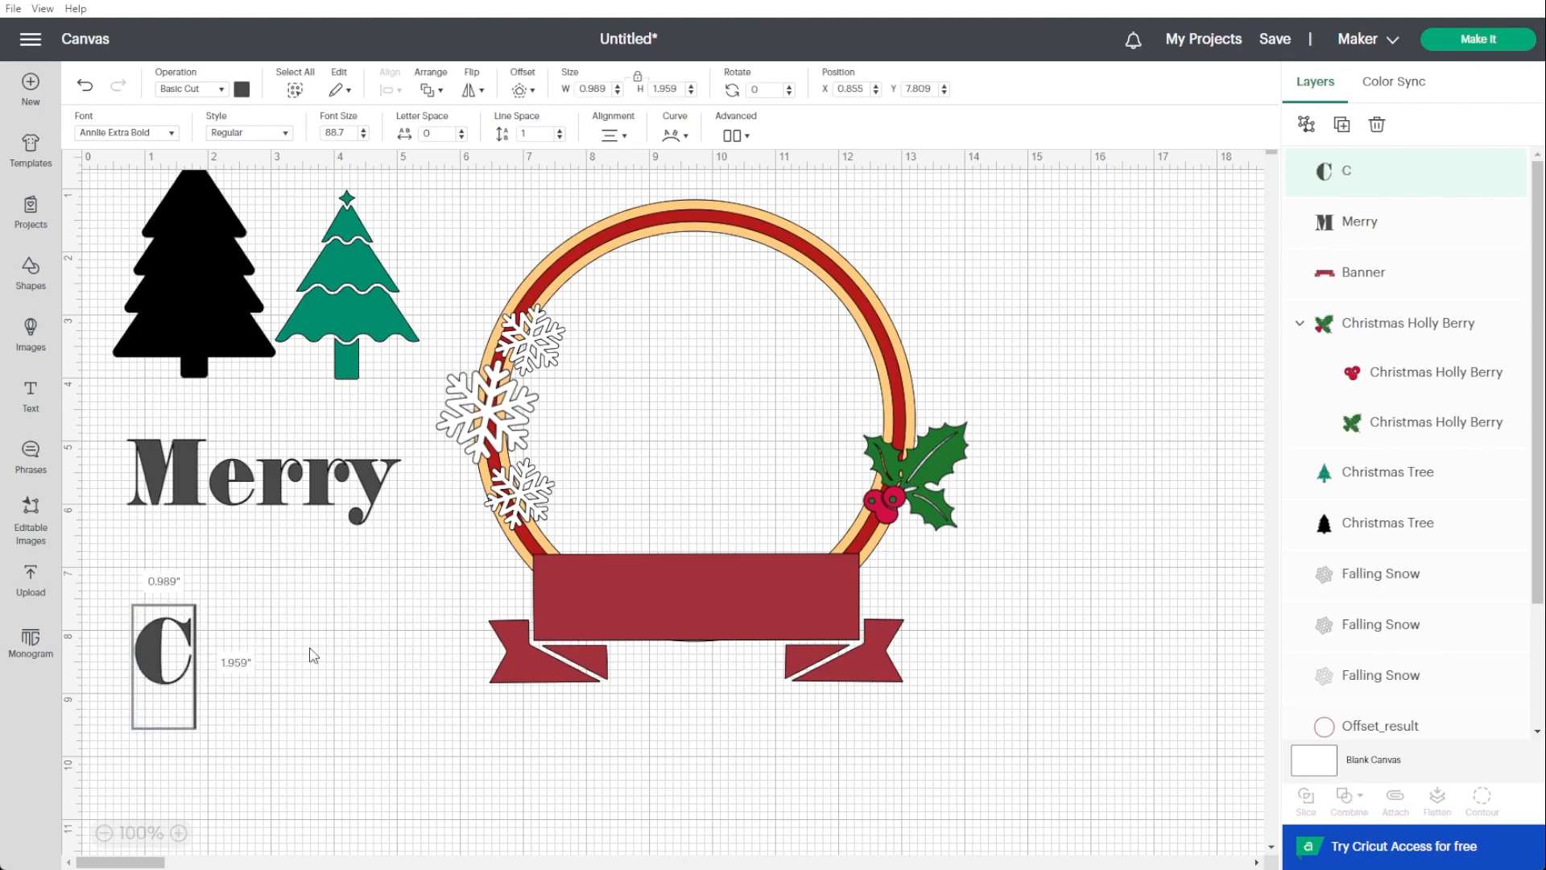
type("hristmas")
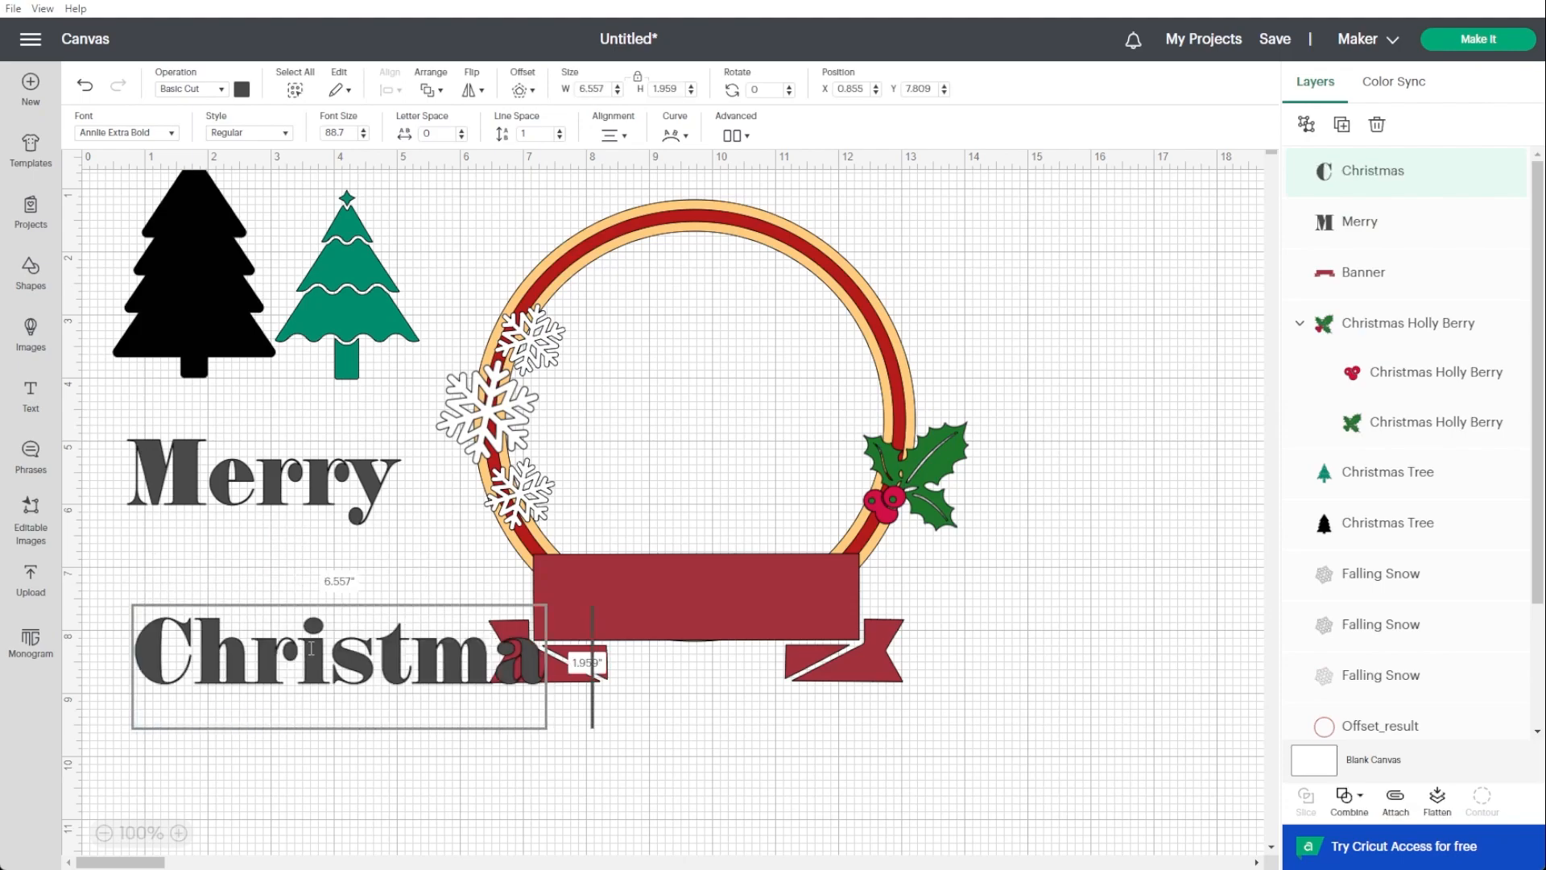
left_click(375, 542)
left_click_drag(364, 649, 324, 707)
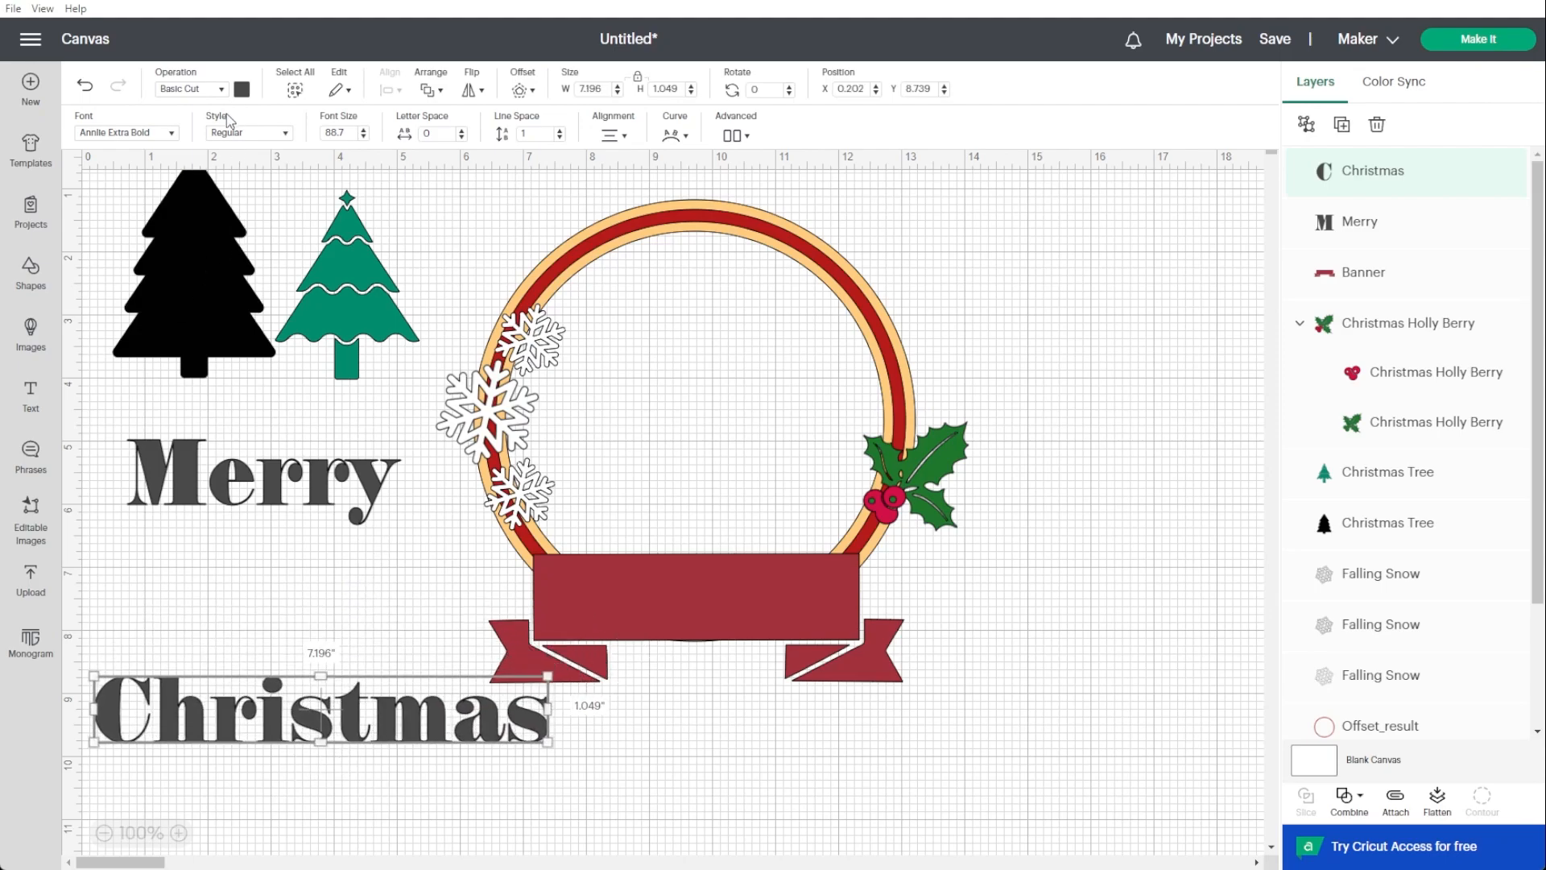
Change the font of "Christmas" to Babette and shrink the text to about 4.5 inches wide.
left_click(161, 132)
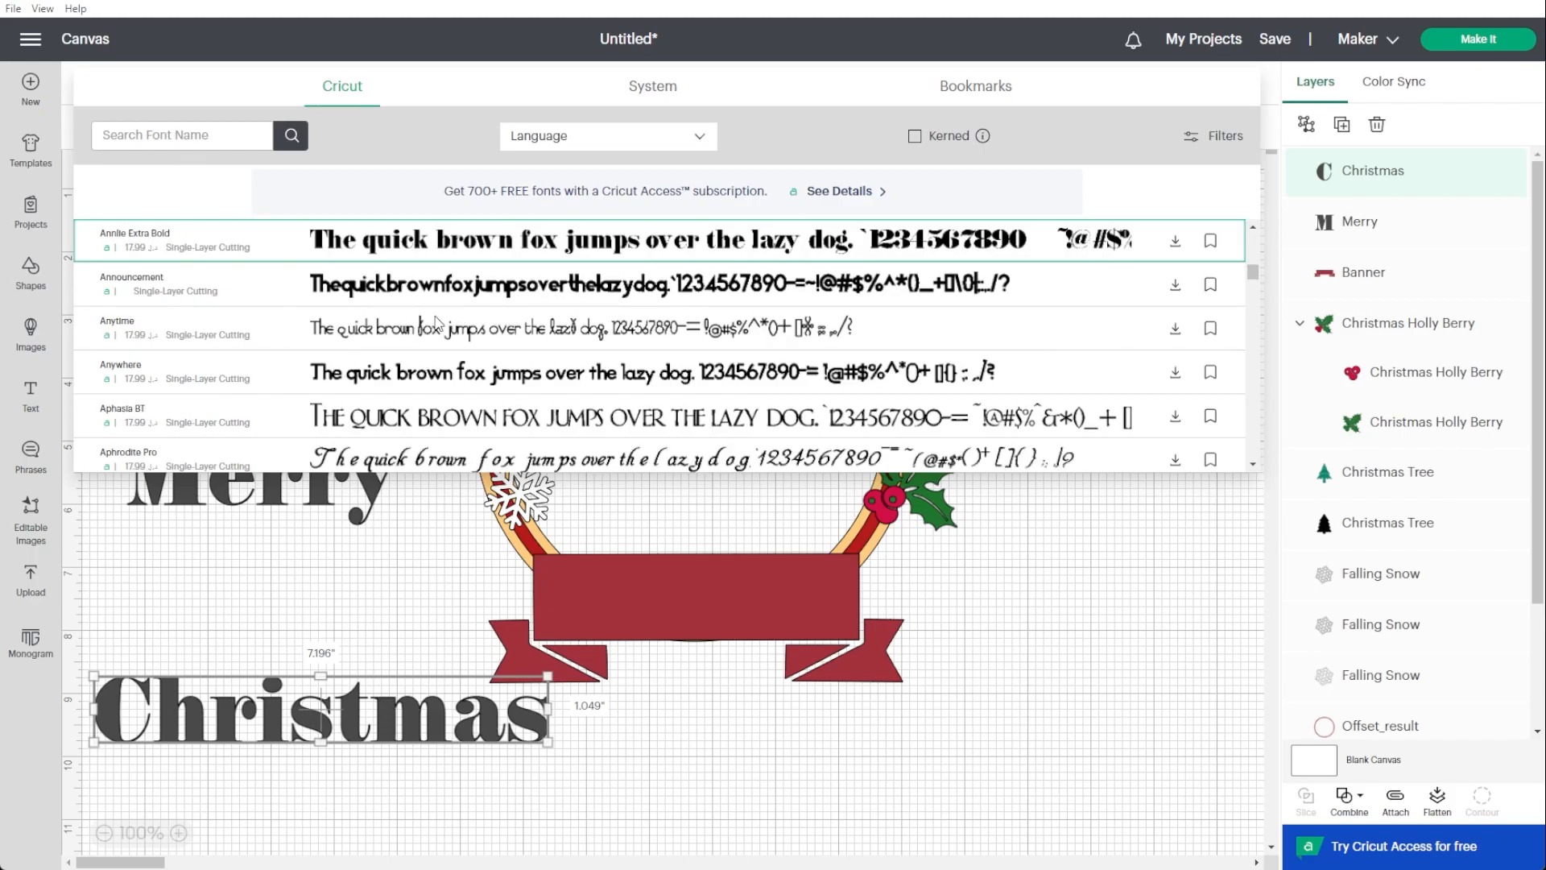
scroll(434, 322, "down", 5)
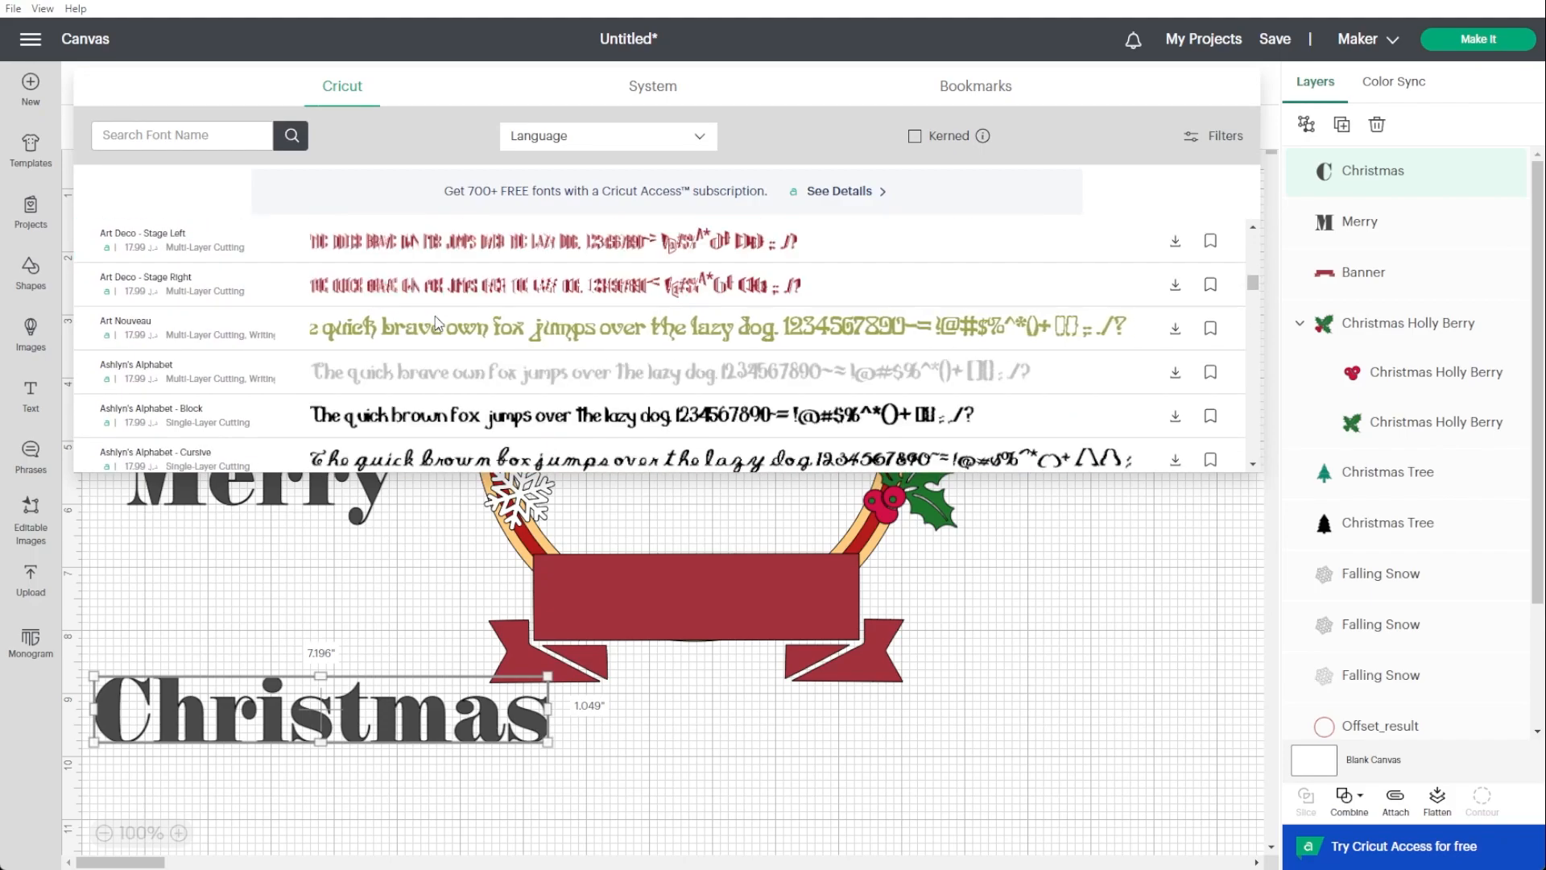
scroll(435, 322, "down", 5)
scroll(435, 322, "down", 5)
scroll(435, 322, "down", 5)
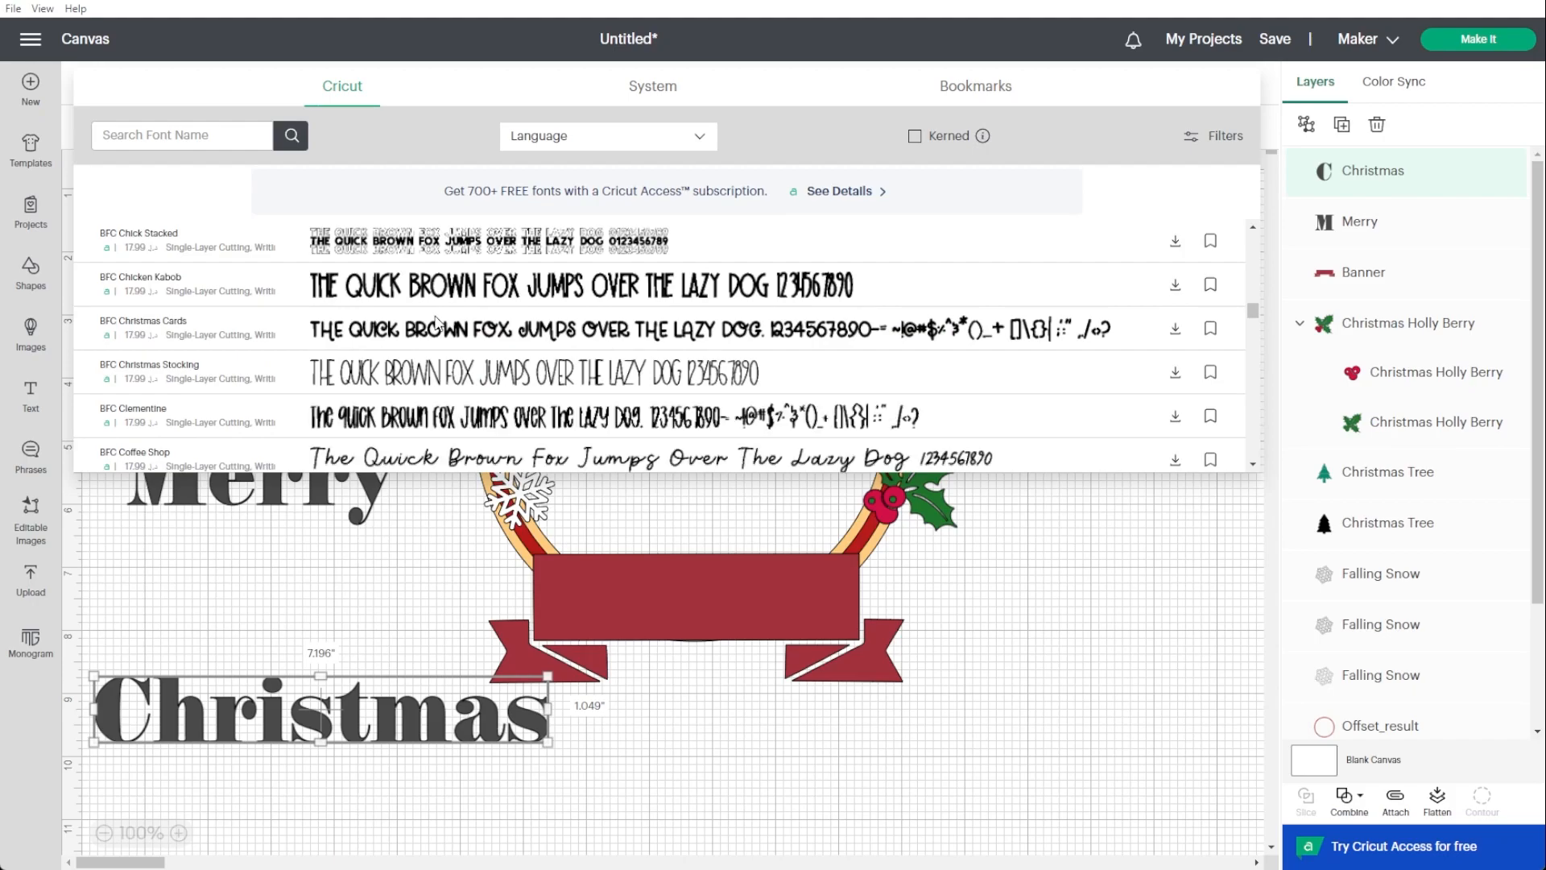
scroll(435, 322, "down", 10)
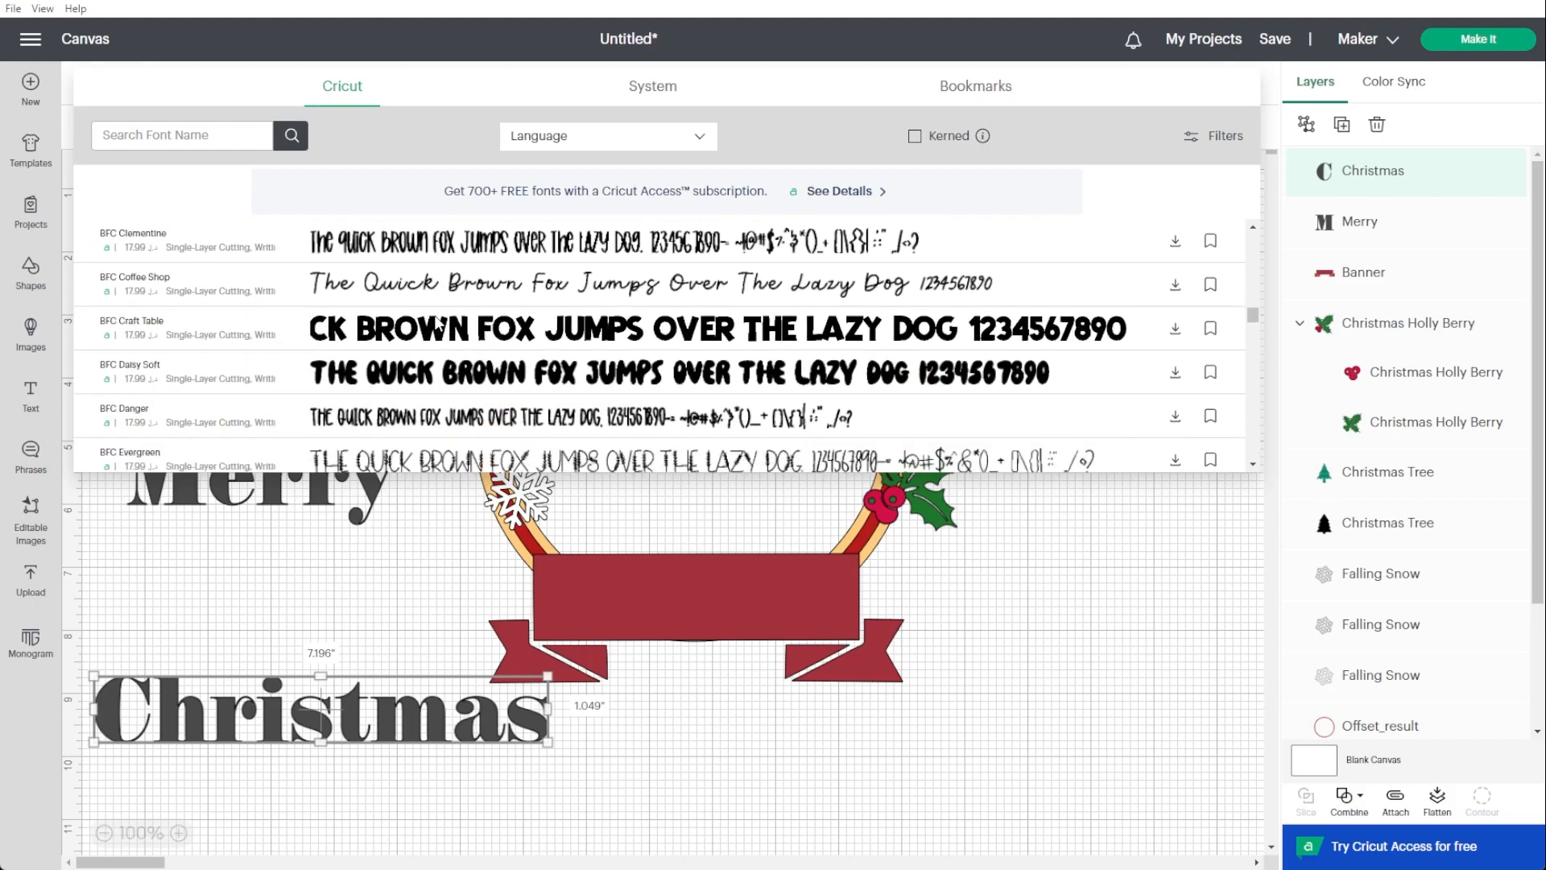
left_click(501, 290)
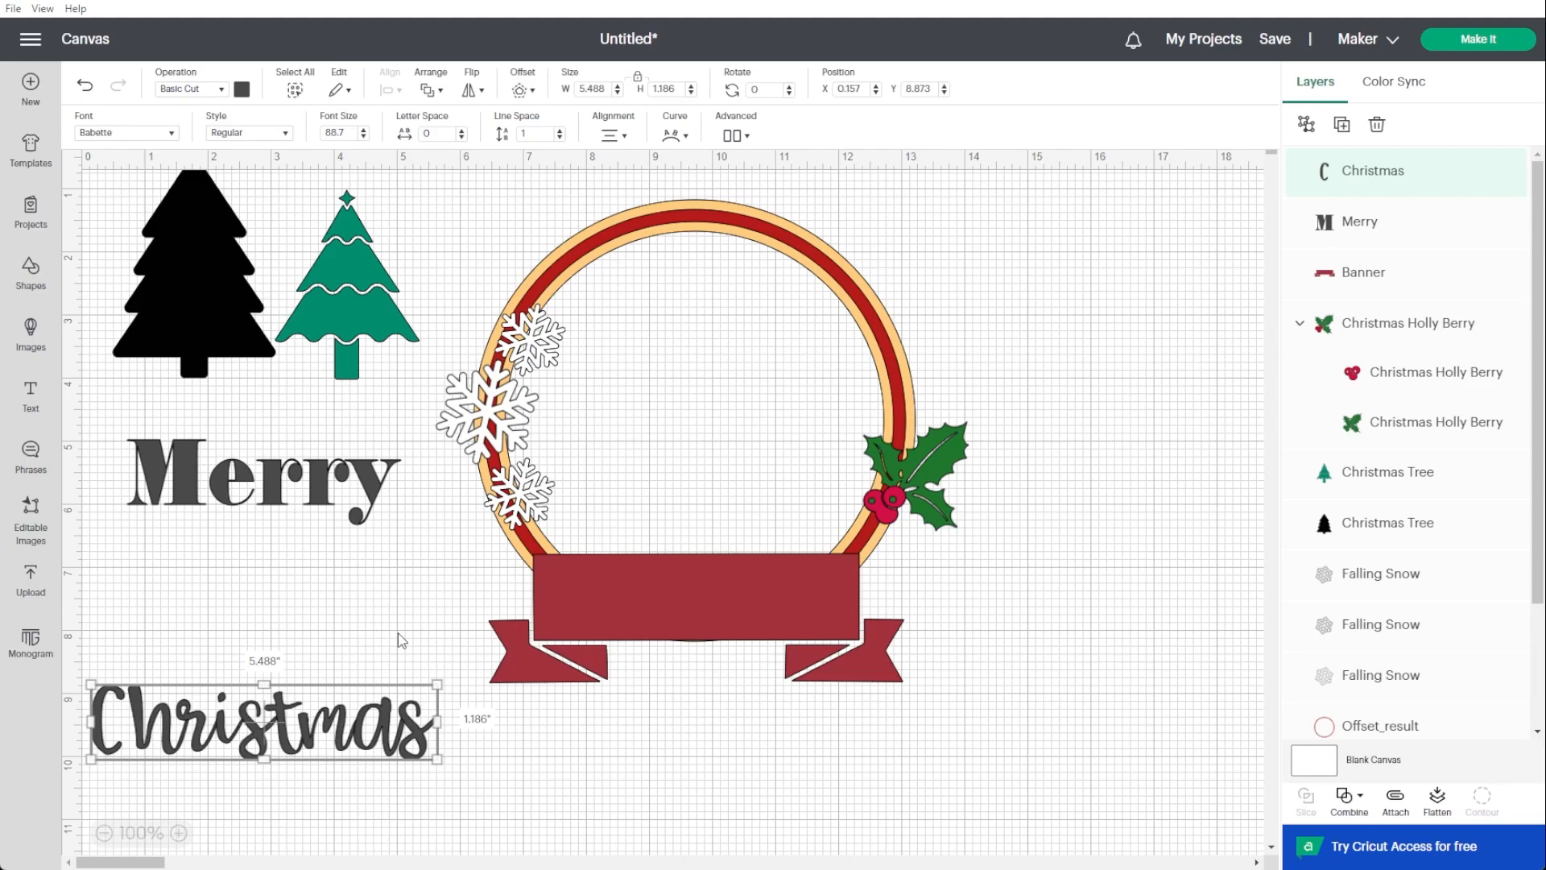
left_click_drag(357, 725, 395, 676)
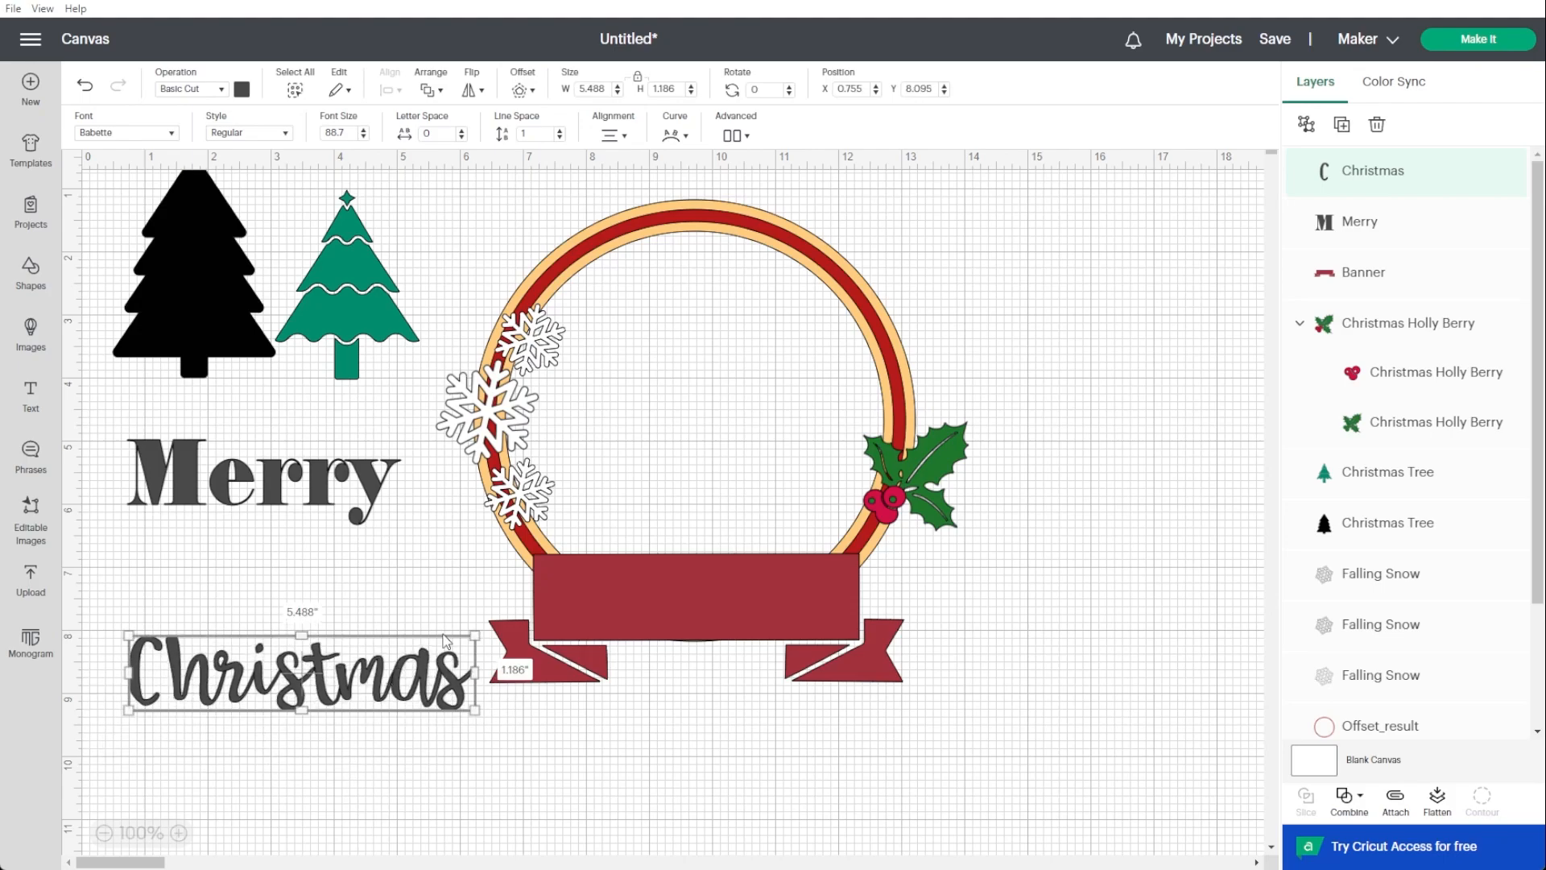
left_click_drag(467, 627, 410, 649)
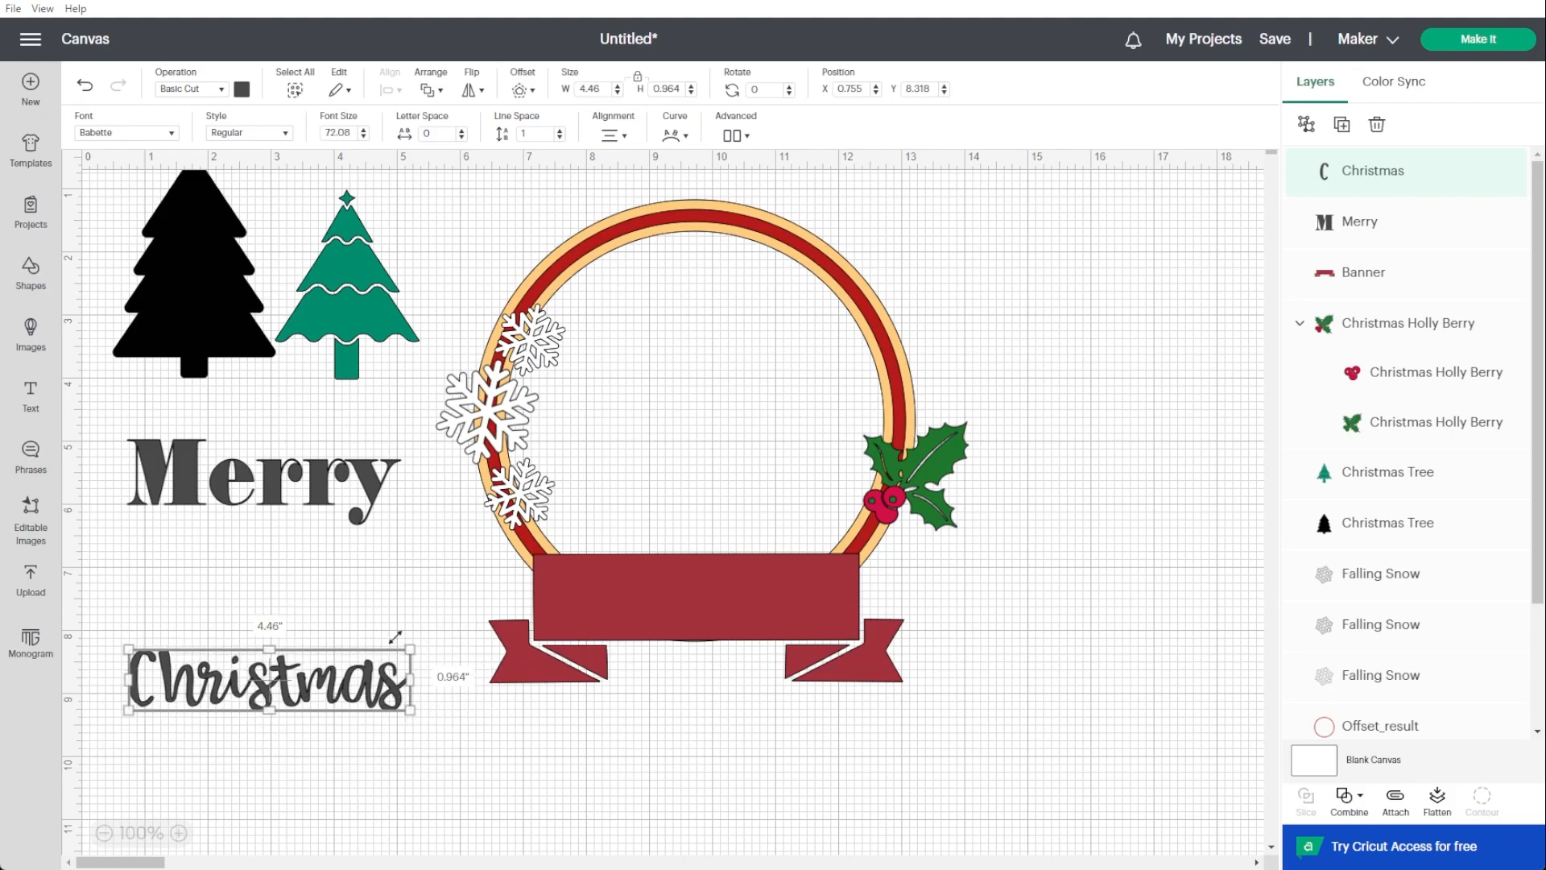
Color the "Christmas" text white and fit it inside the central panel of the banner.
left_click(242, 90)
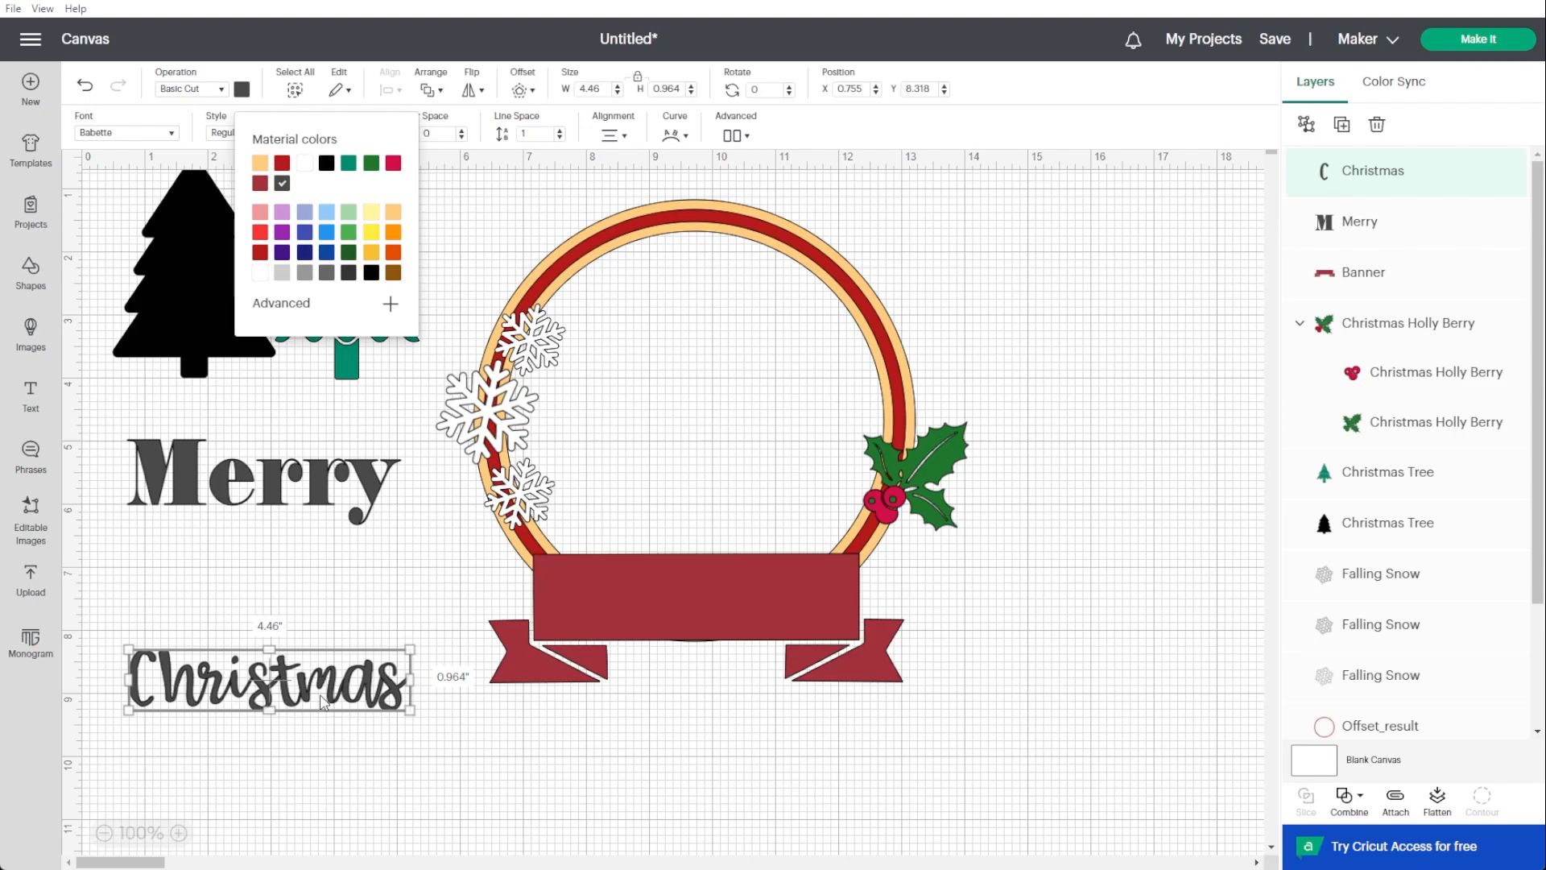
left_click(304, 162)
left_click_drag(310, 690, 735, 602)
left_click_drag(830, 557, 753, 605)
Color the "Merry" text the same teal green as the tree and place it above "Christmas", overlapping the banner's upper edge.
left_click_drag(303, 449, 300, 519)
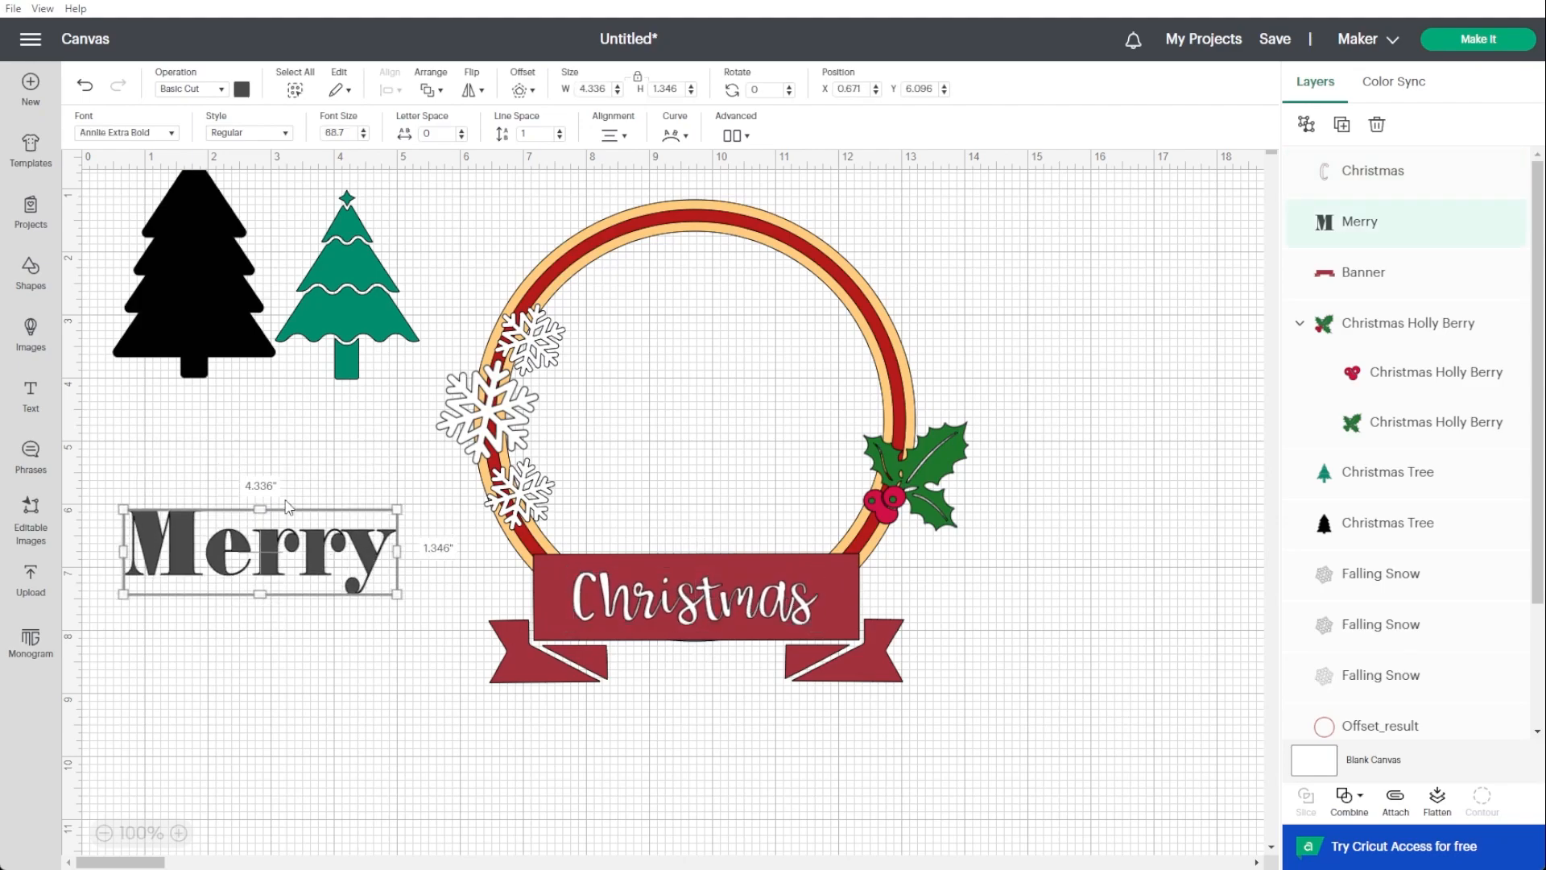
left_click(242, 89)
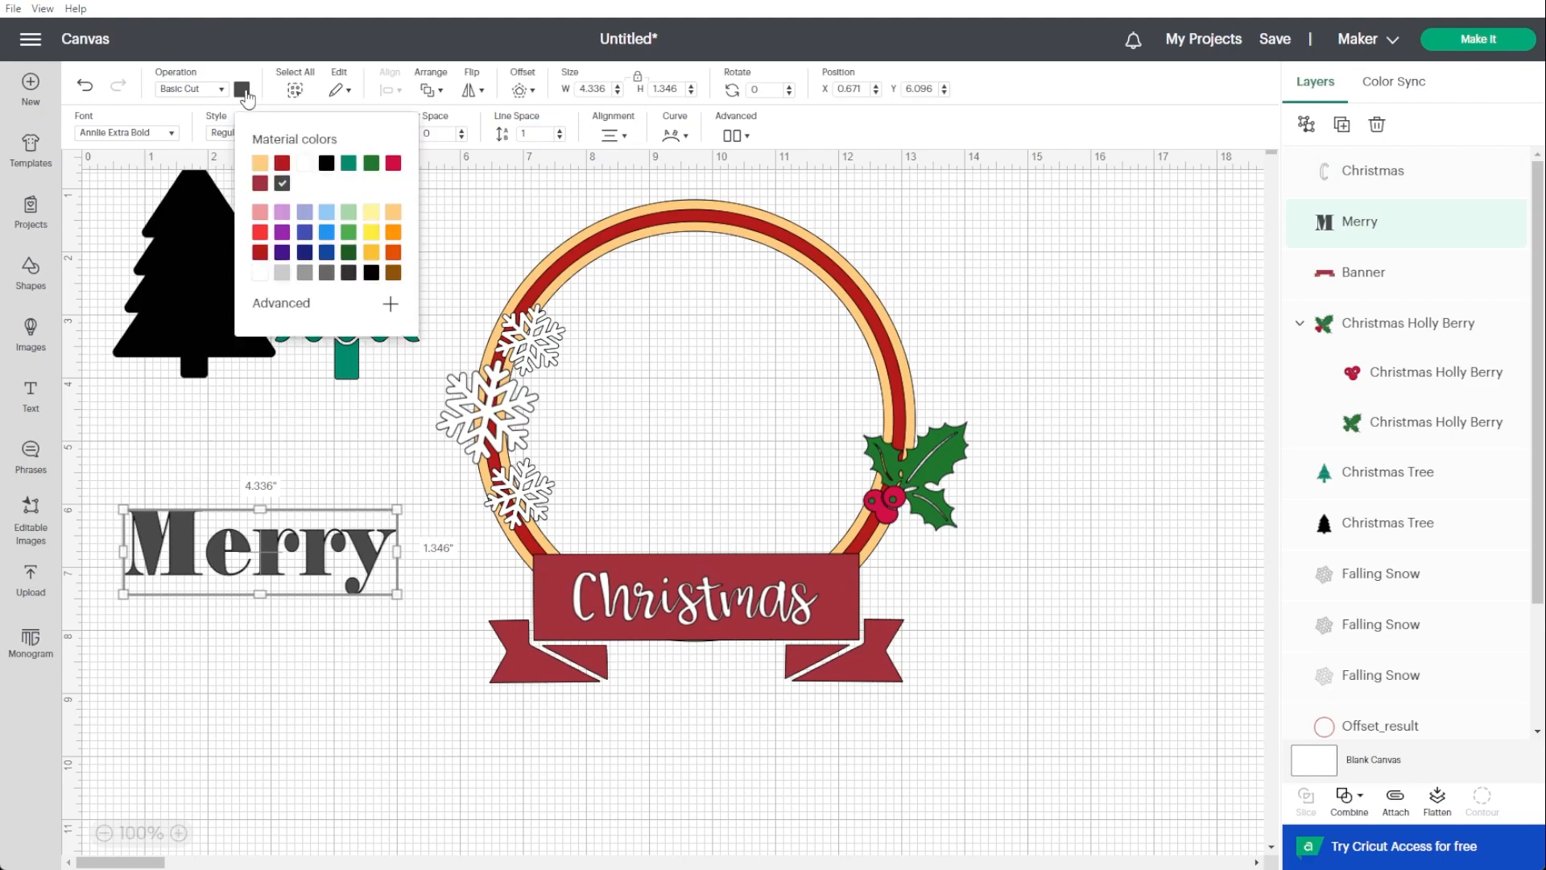
left_click(348, 163)
left_click_drag(270, 551, 712, 537)
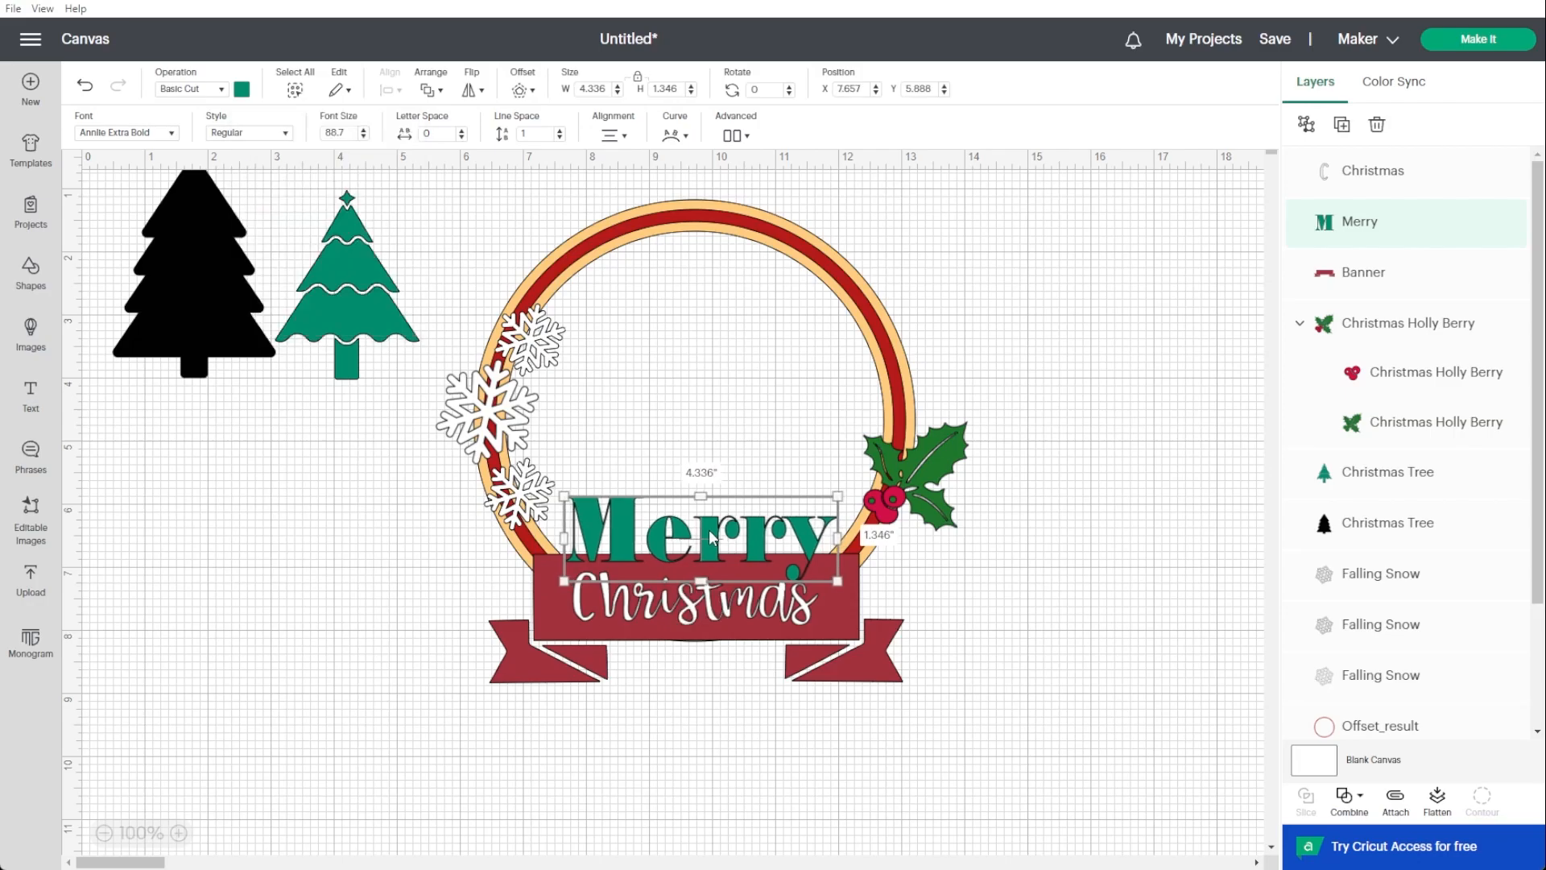
Shrink the black and green trees to roughly half their size and leave a gap between them.
left_click_drag(149, 476, 338, 284)
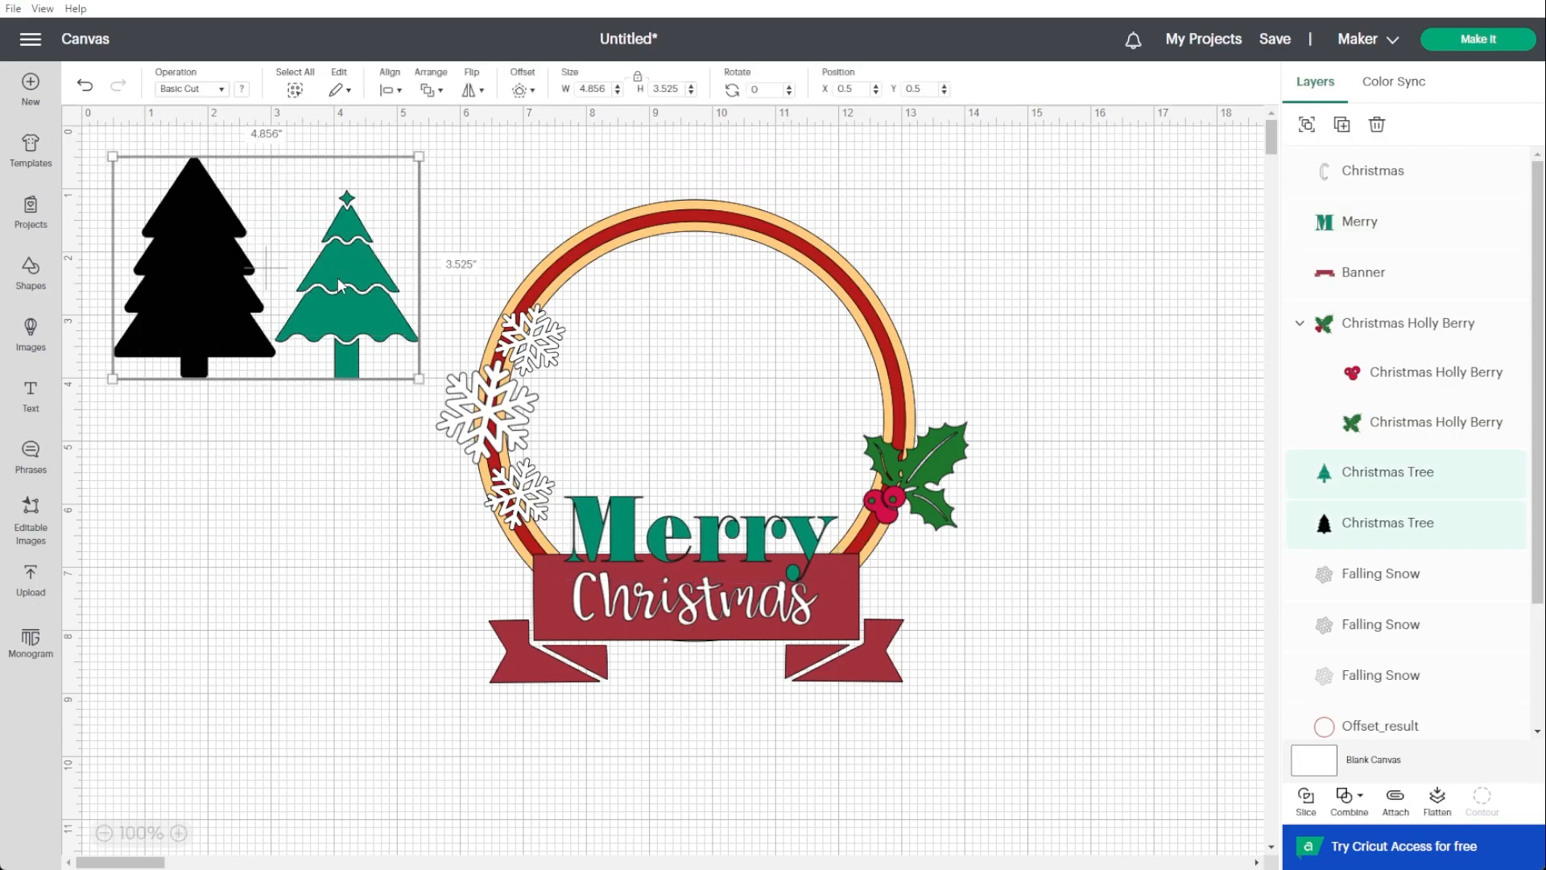
left_click_drag(411, 369, 296, 262)
left_click(283, 268)
left_click(185, 274)
left_click_drag(213, 292, 189, 262)
left_click(225, 348)
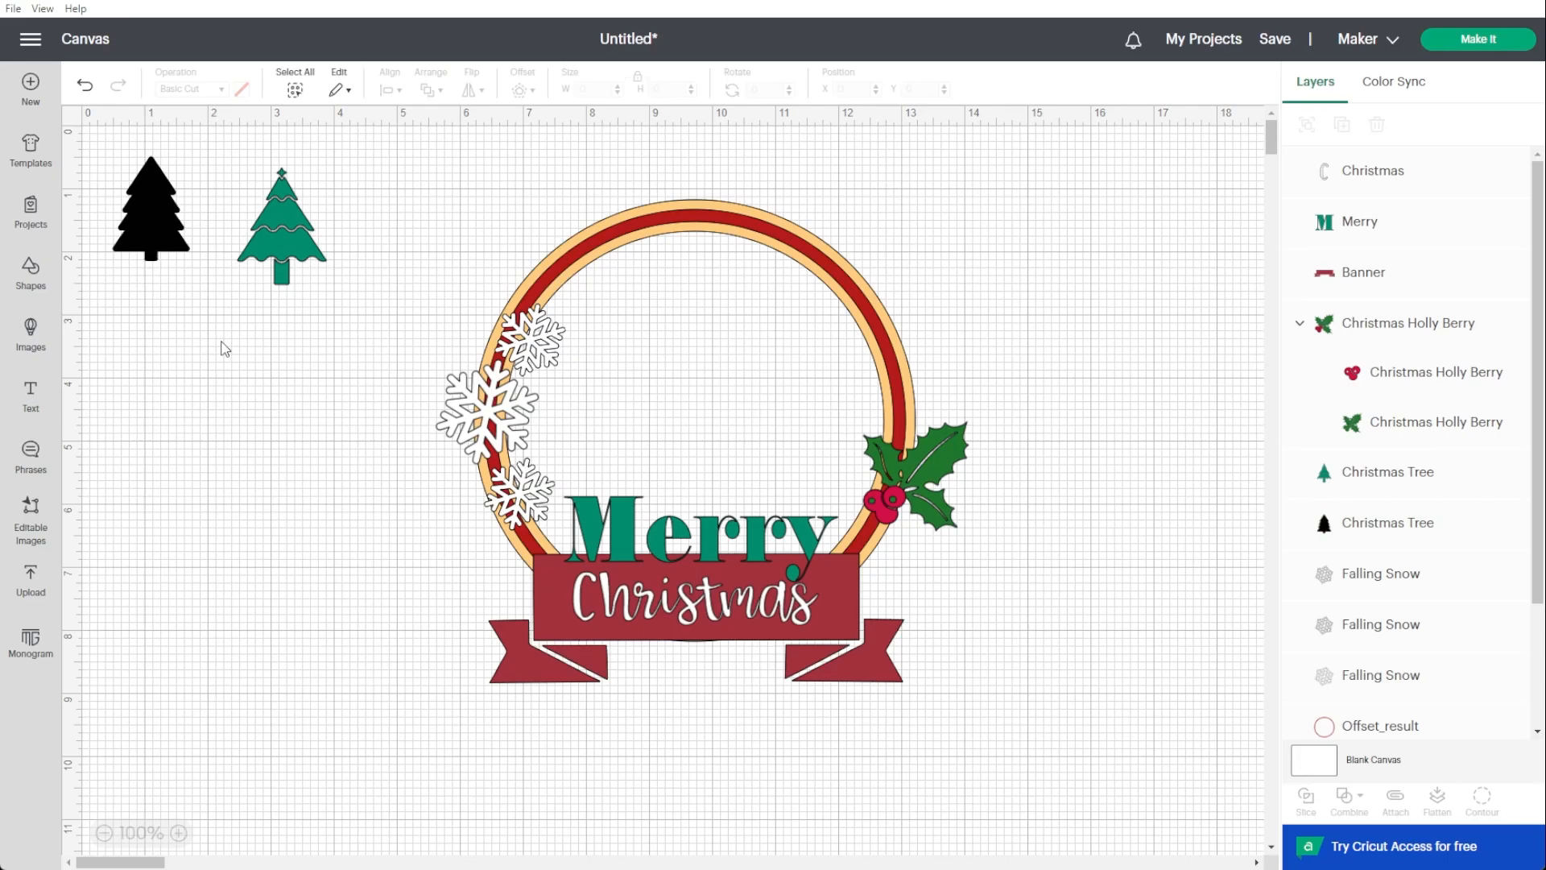
Create a welded offset around "Merry" with a distance of 0.111 in and rounded corners.
left_click(673, 533)
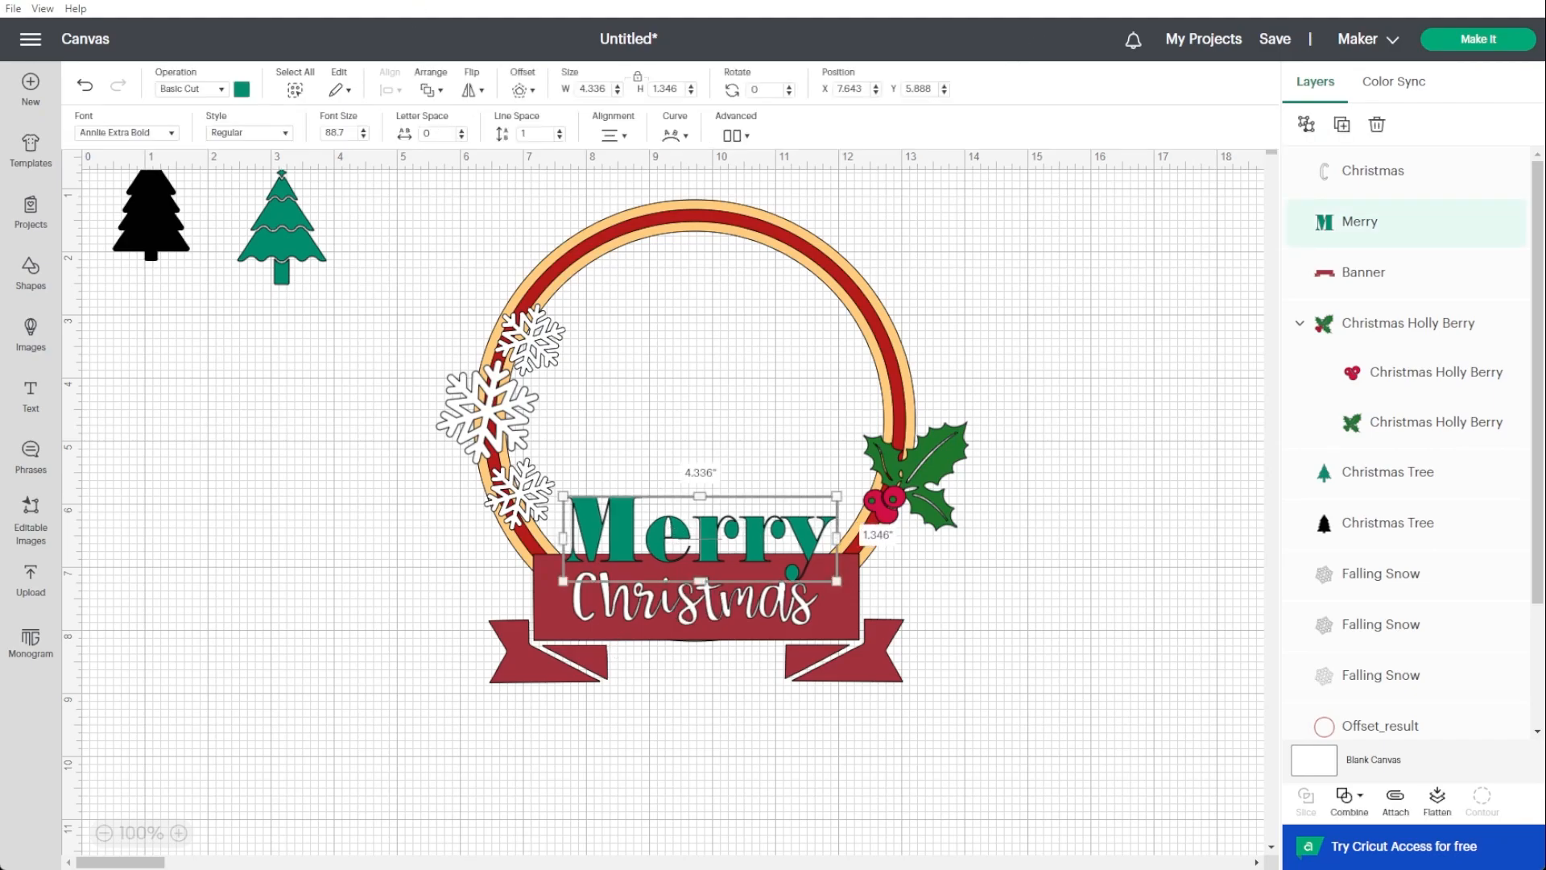
left_click(523, 90)
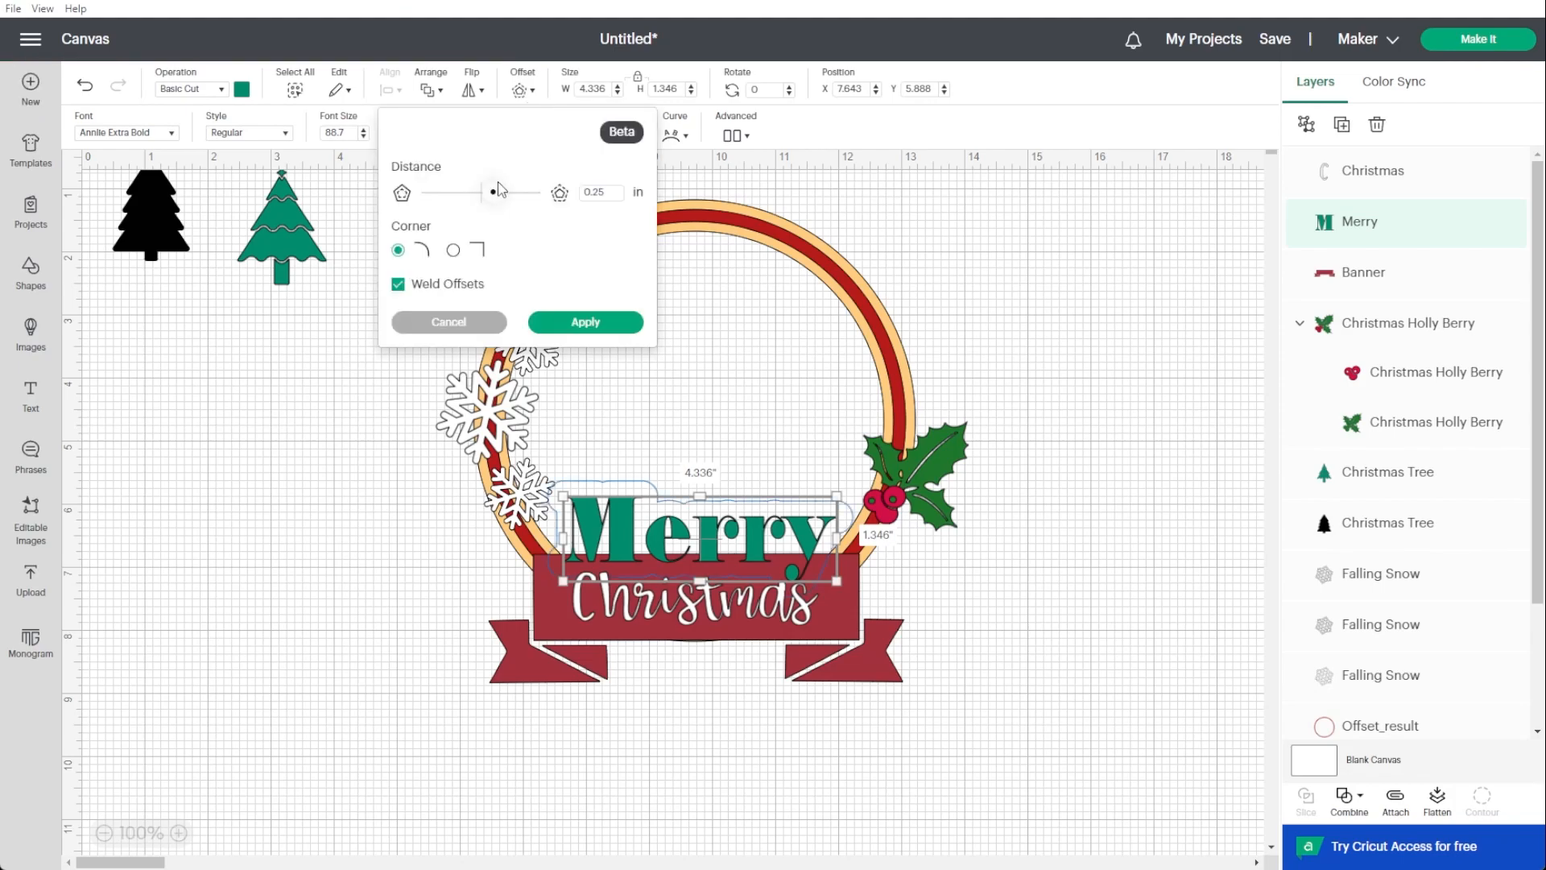
left_click_drag(493, 194, 488, 196)
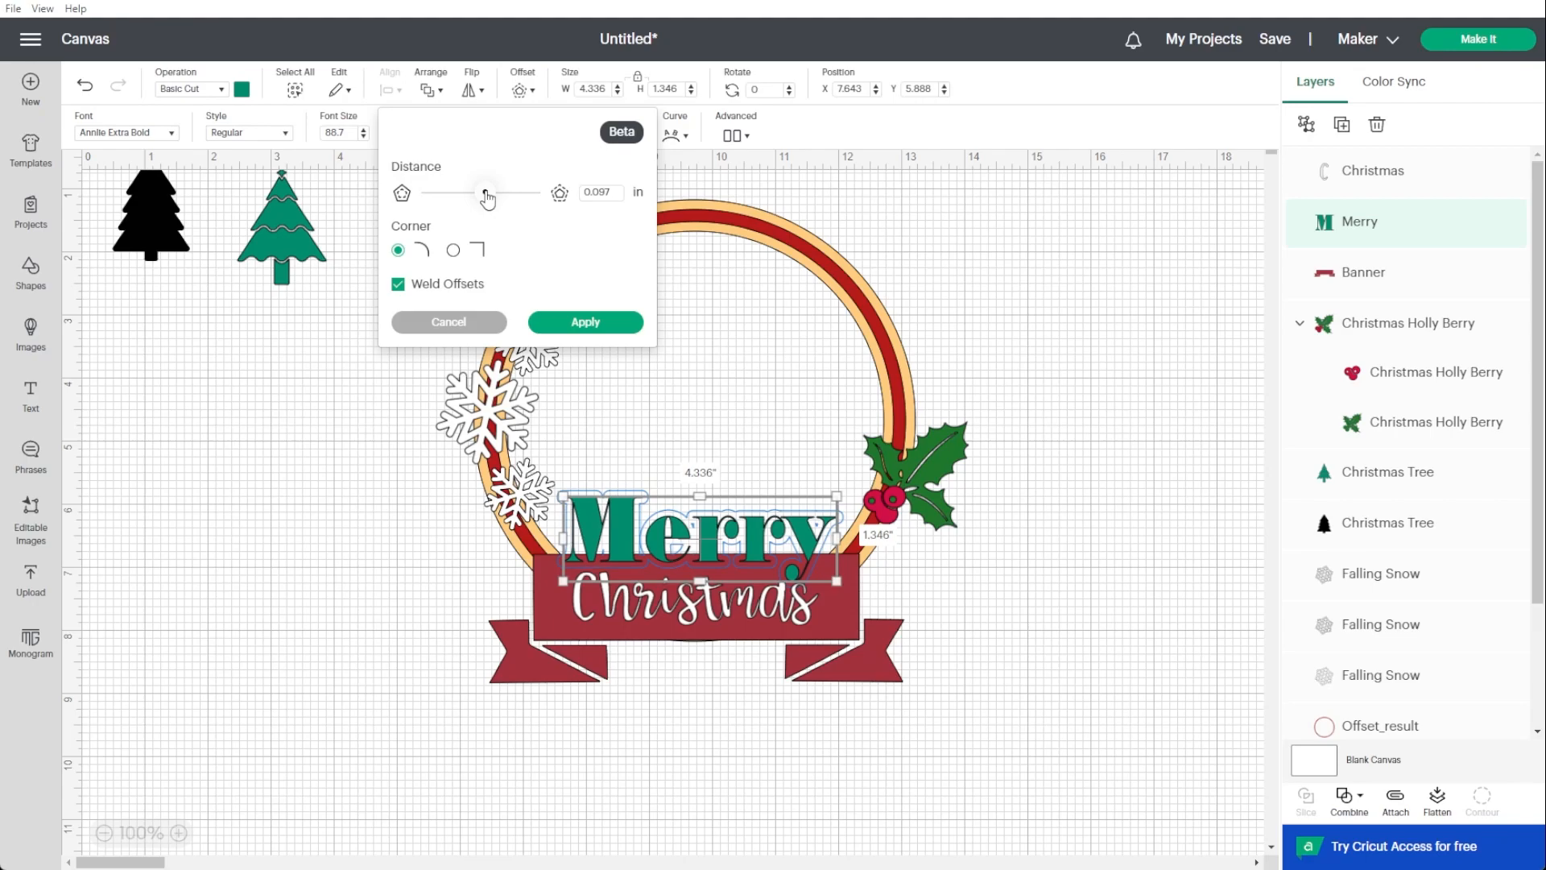
left_click_drag(488, 196, 488, 195)
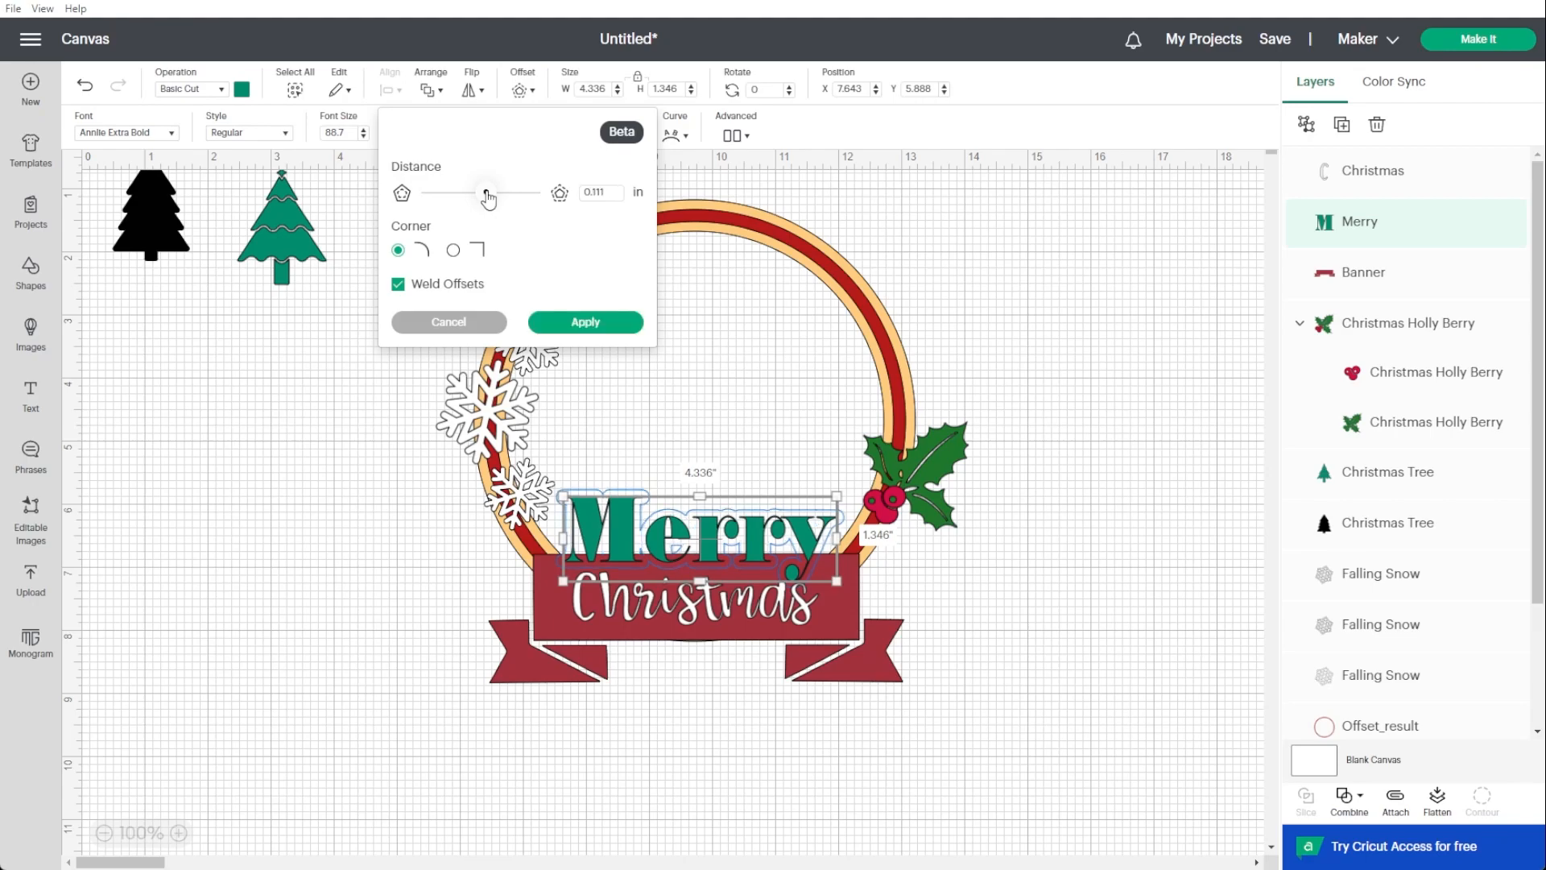
left_click(568, 324)
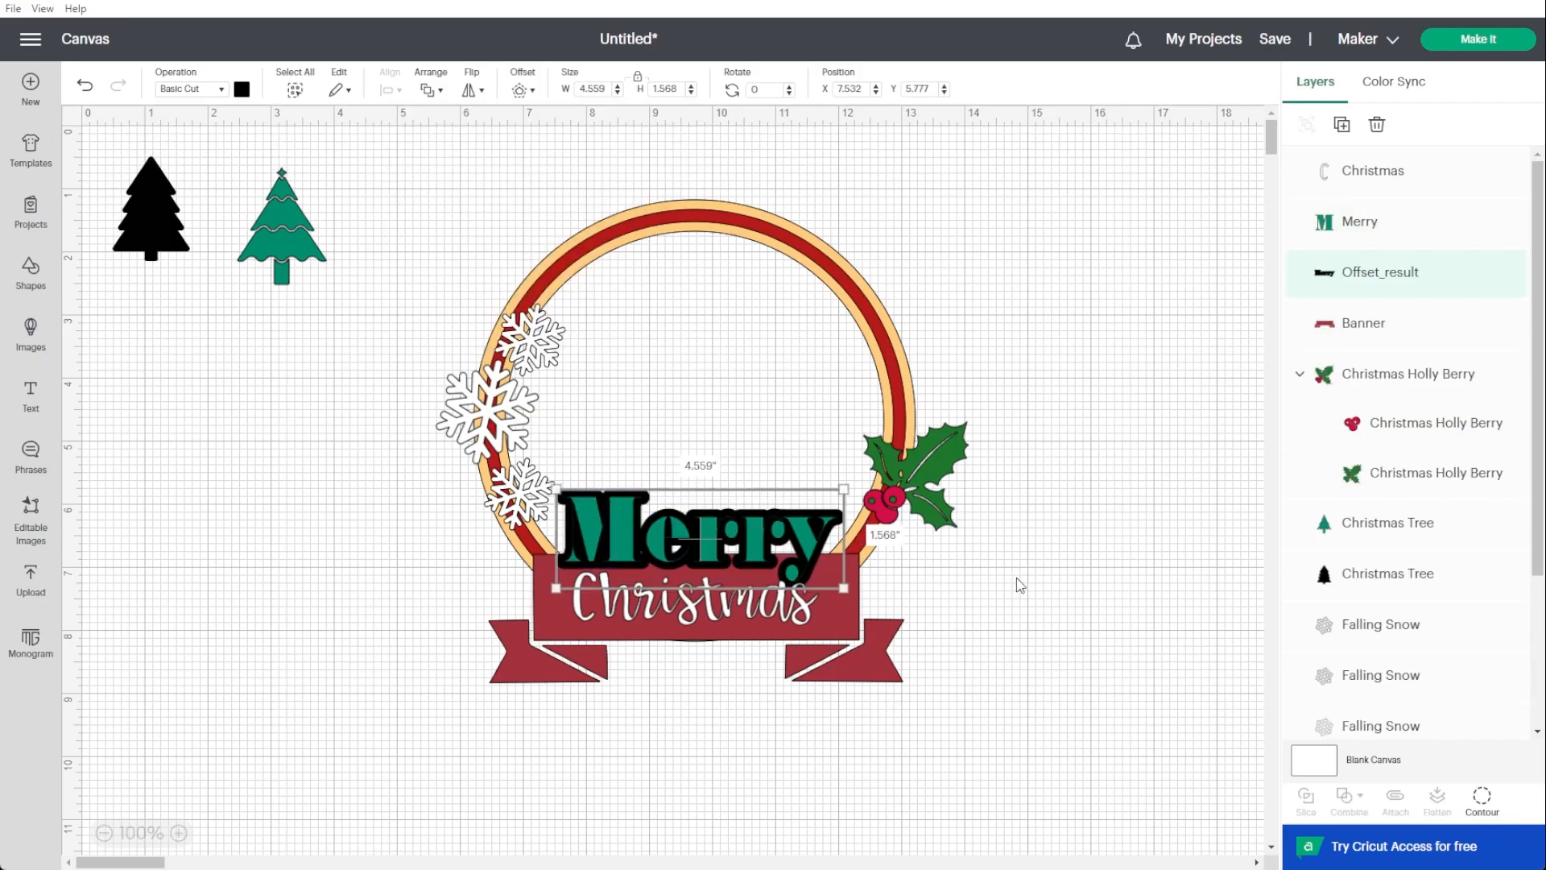
Hide all inner contours of the "Merry" offset so it becomes a solid backing shape.
left_click(1482, 800)
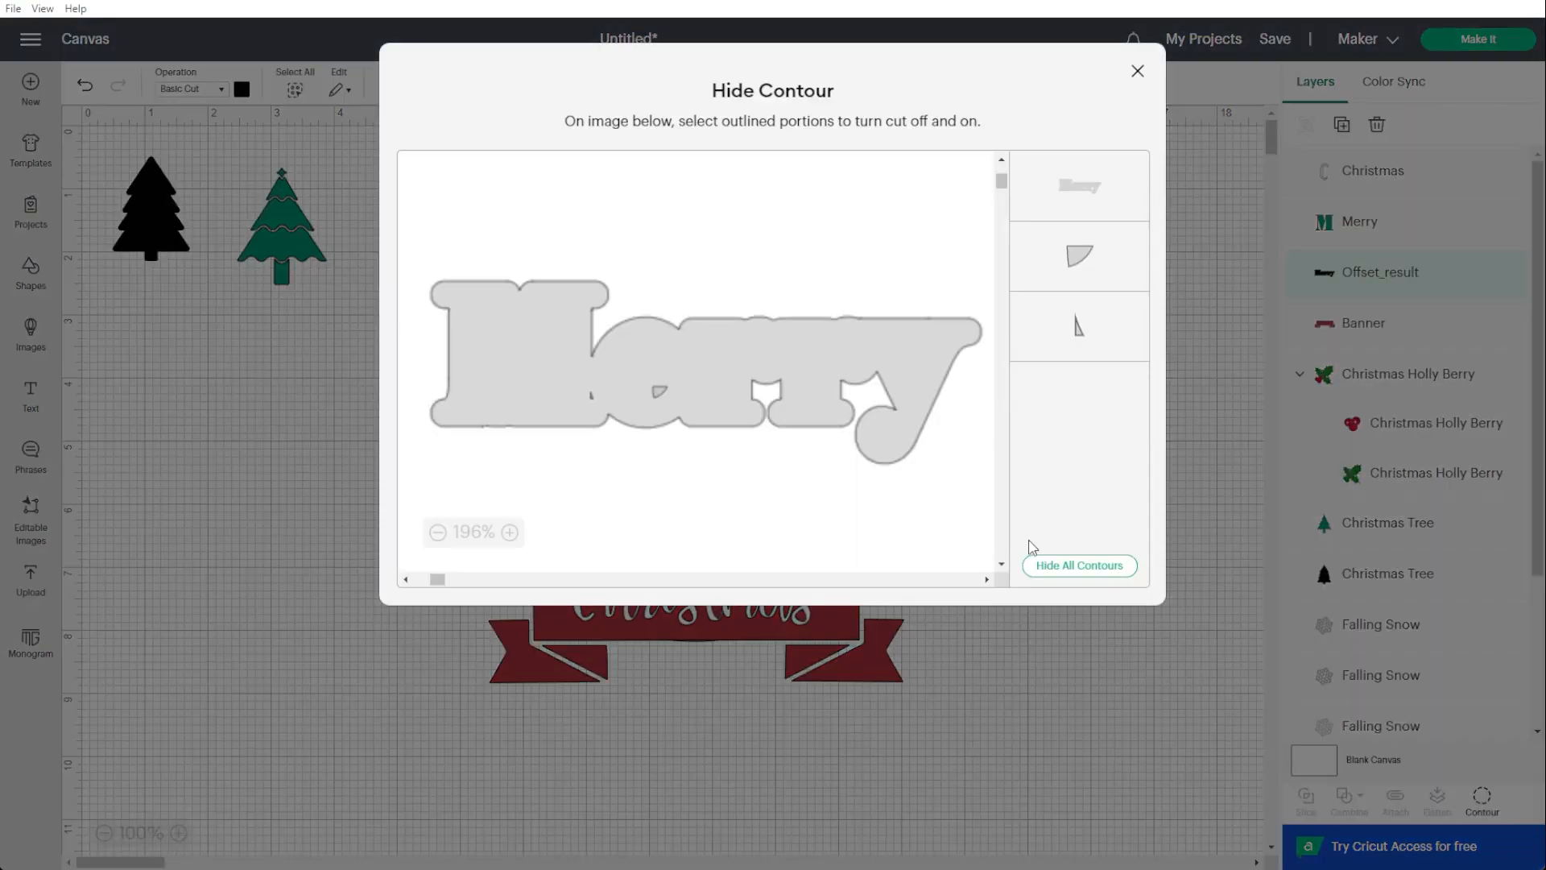
left_click(1061, 566)
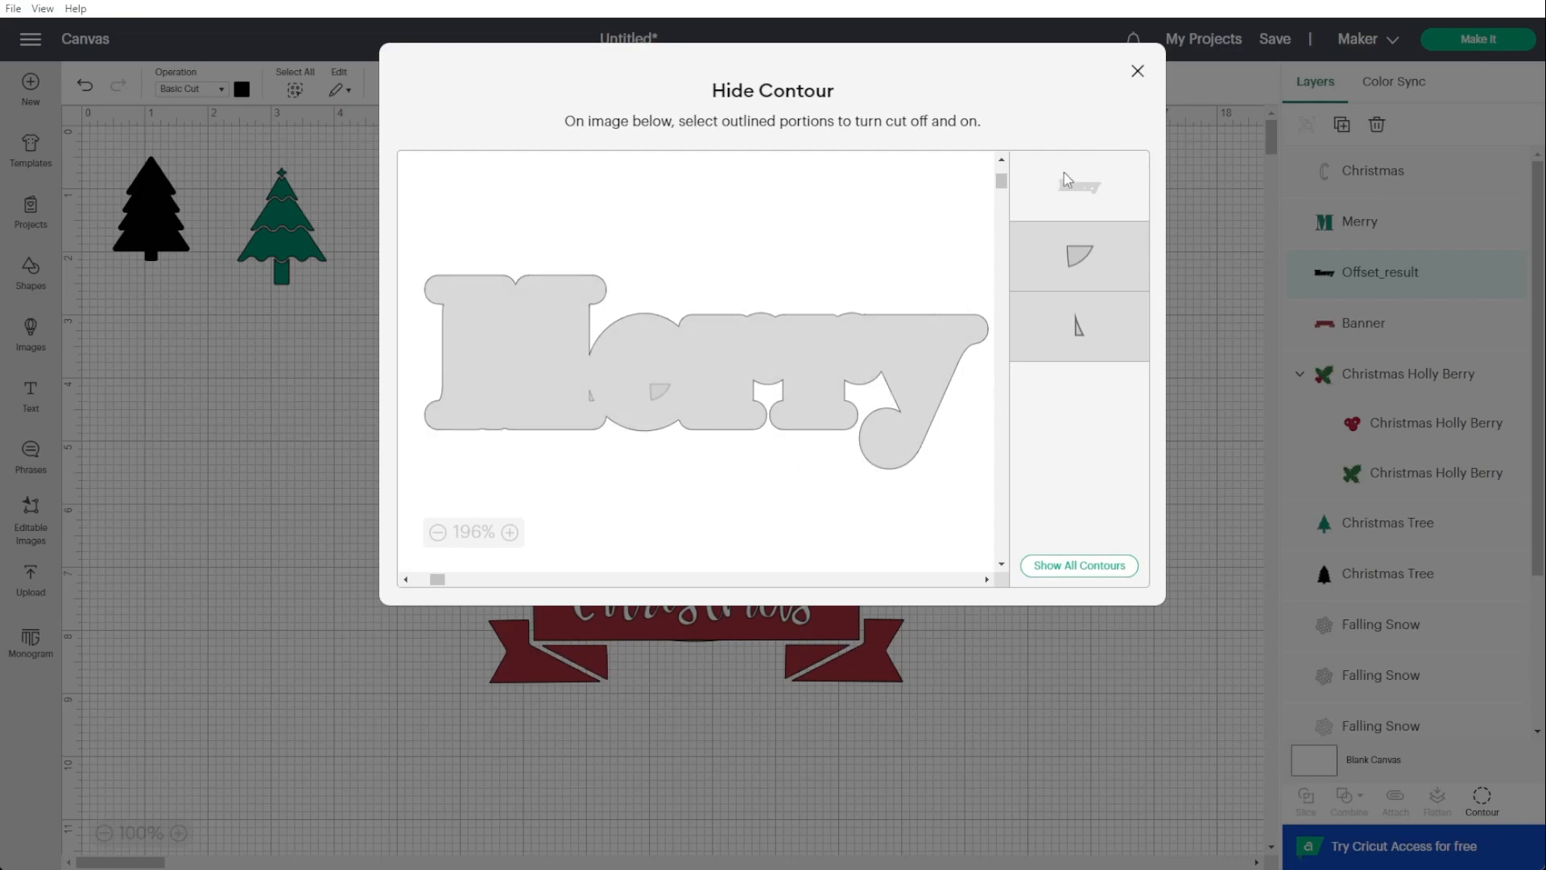
left_click(1137, 70)
Color the "Merry" offset and the banner with the same dark red as the ring's middle band.
left_click(242, 89)
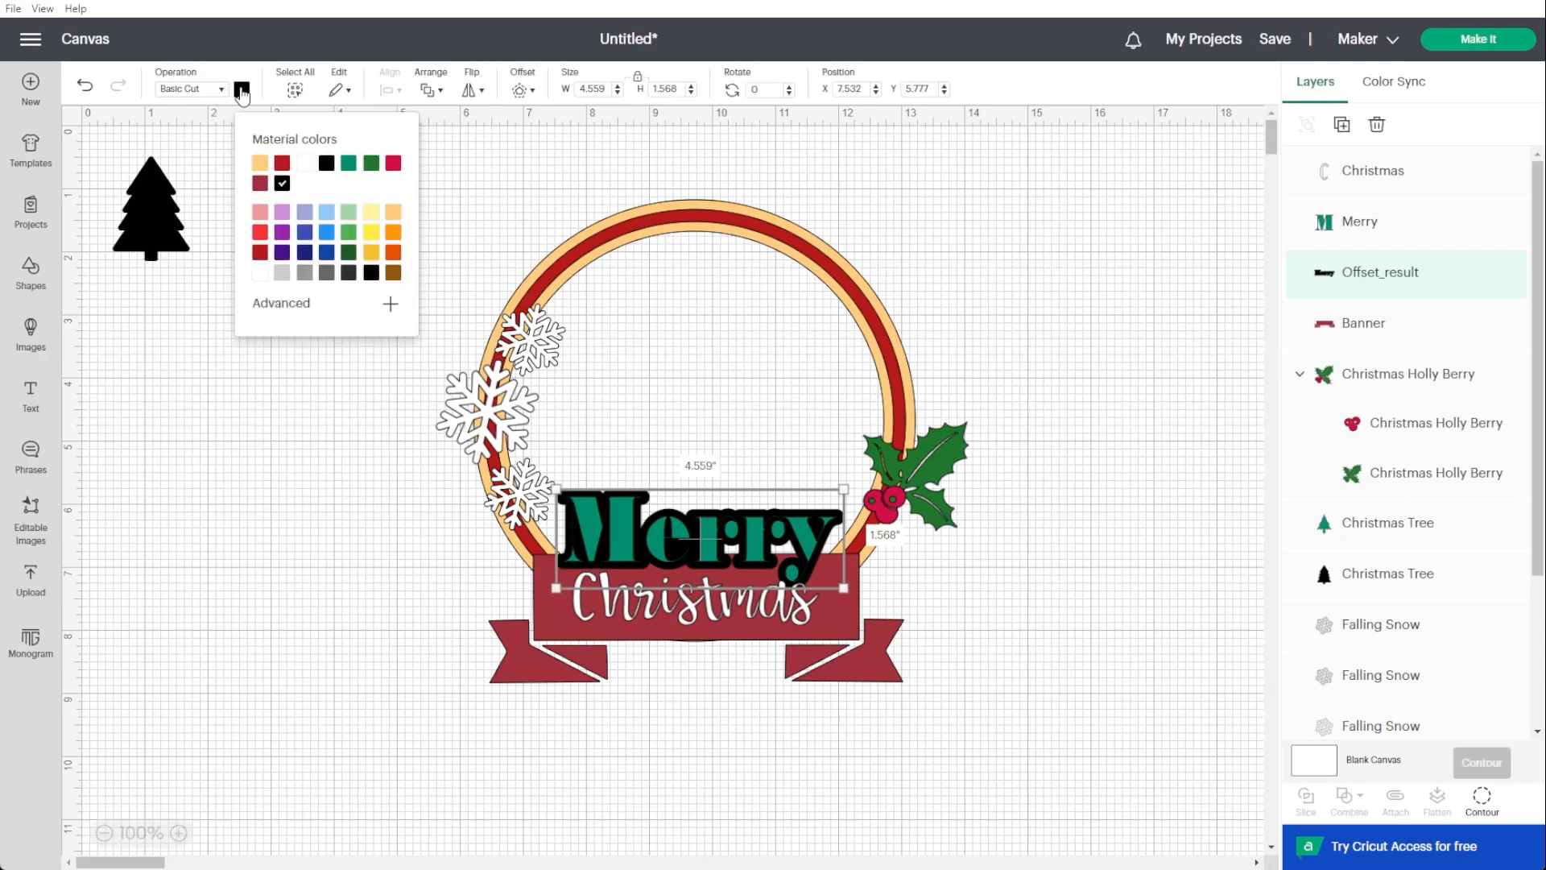
left_click(281, 165)
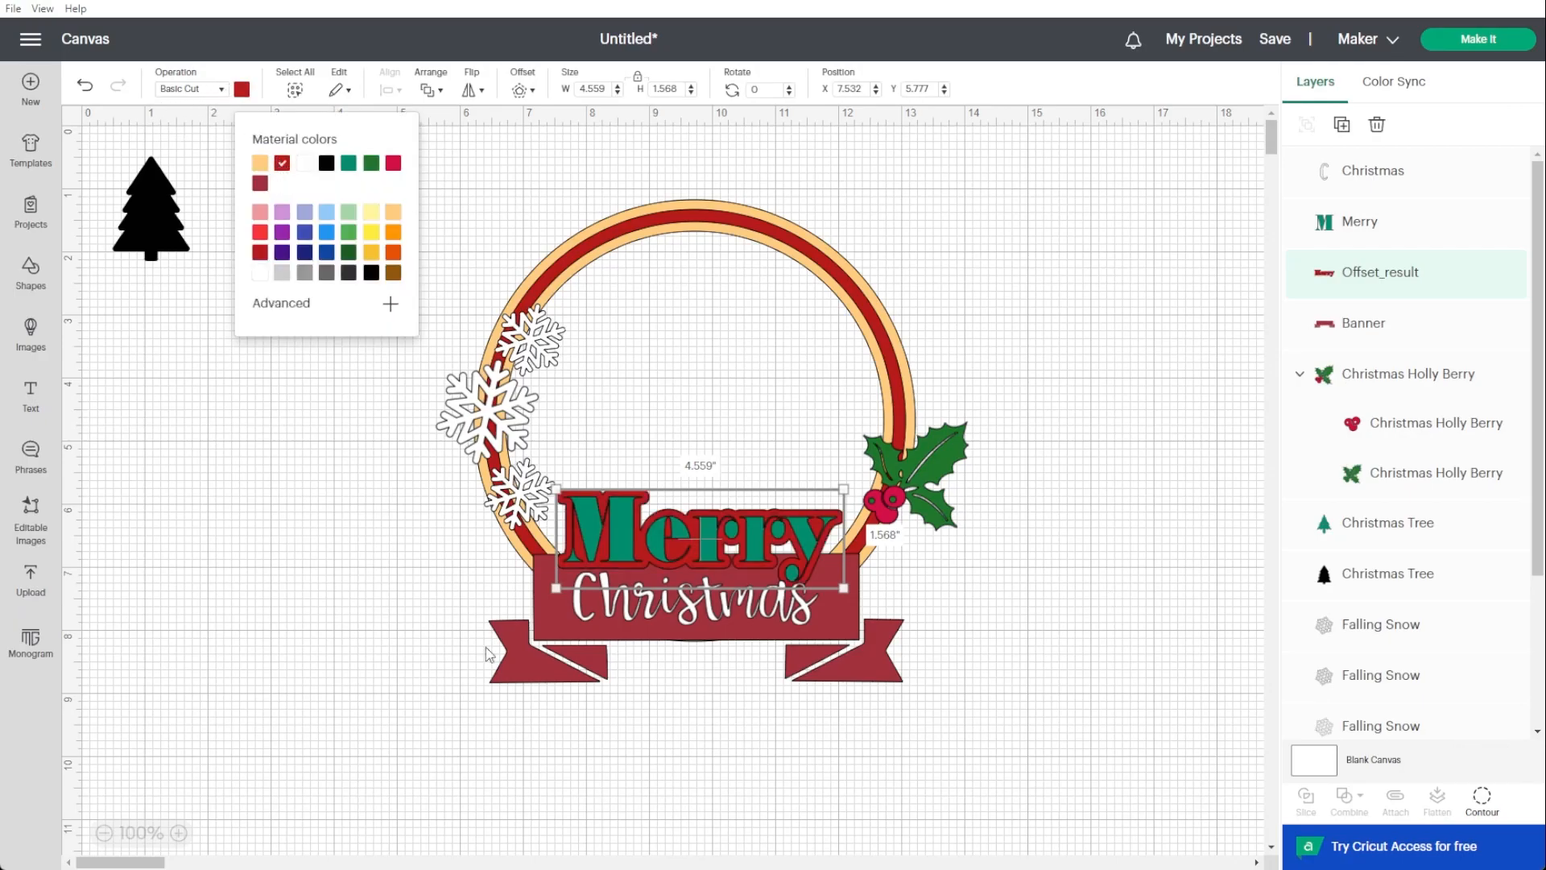
left_click(533, 636)
left_click(241, 89)
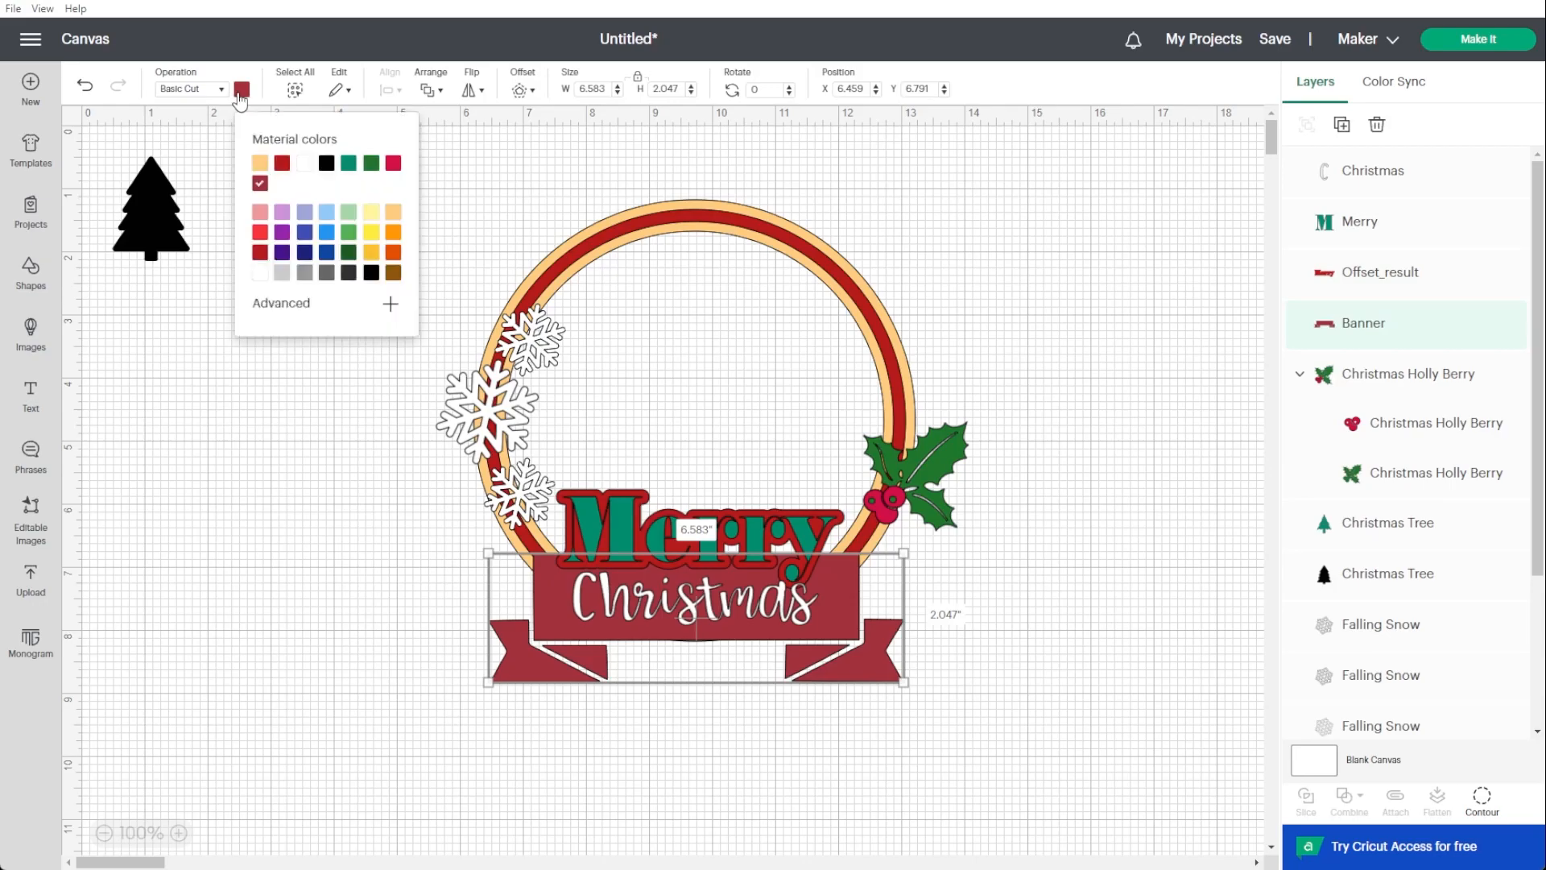
left_click(281, 165)
left_click(297, 586)
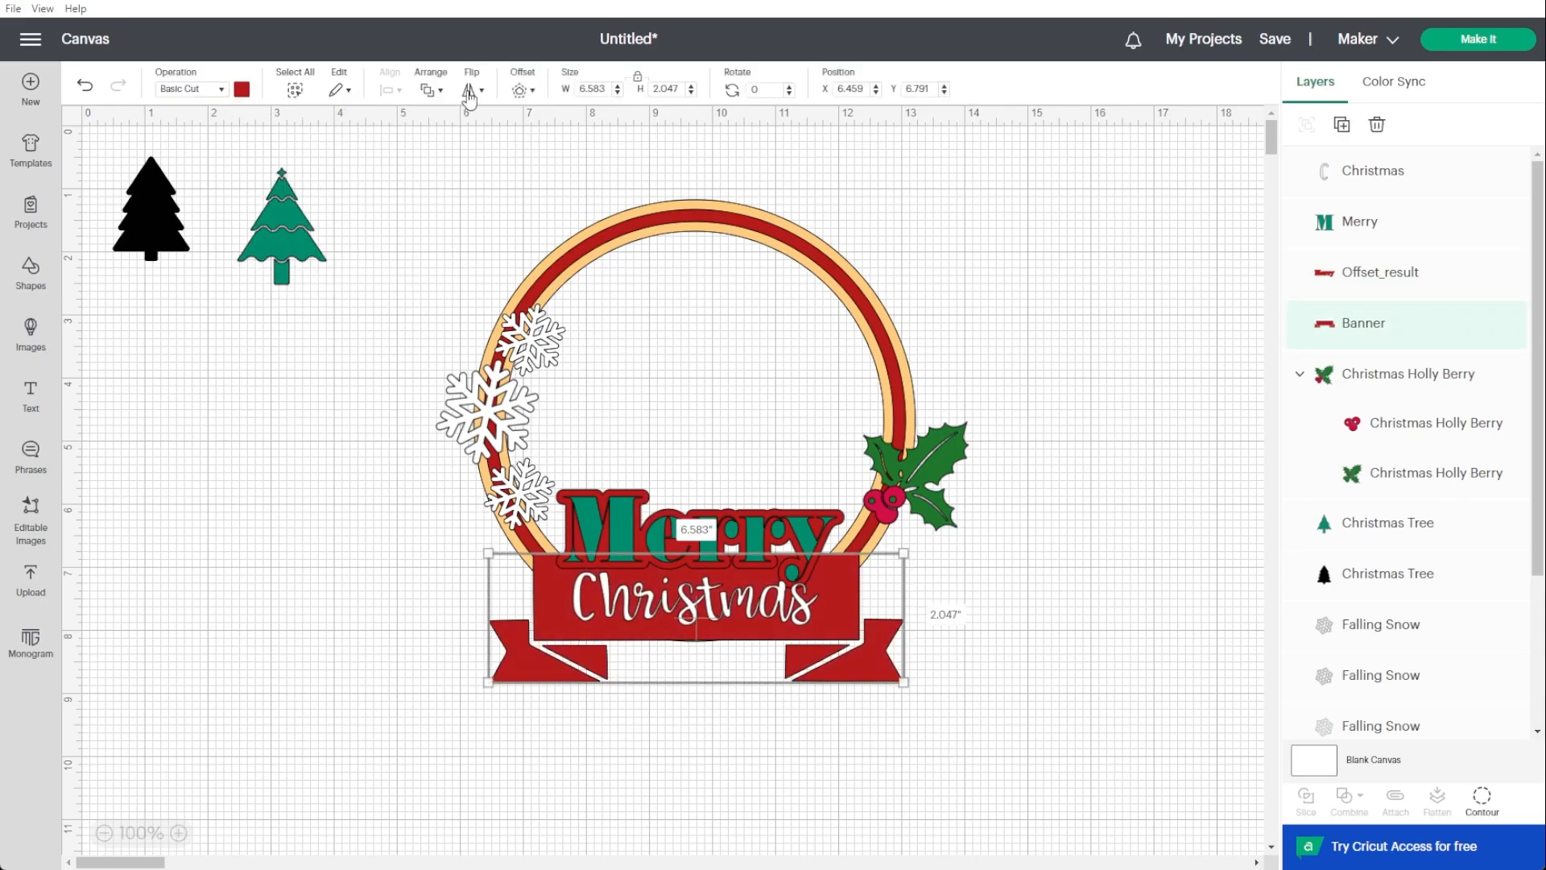
Create a 0.111 in offset around the banner with rounded corners and color it the ring's light orange.
left_click(522, 91)
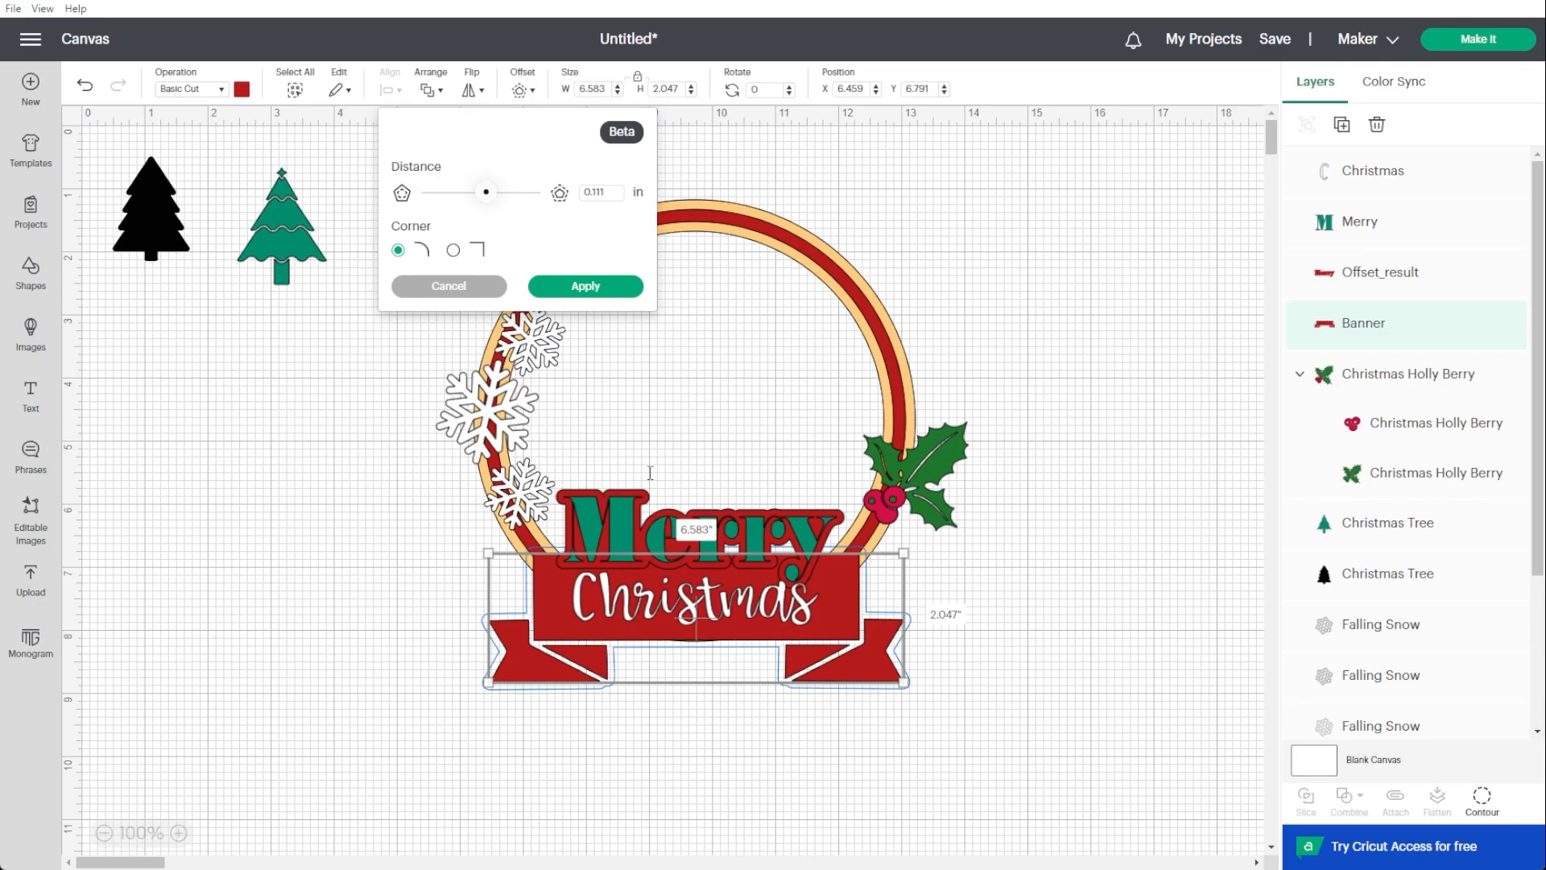
left_click(580, 287)
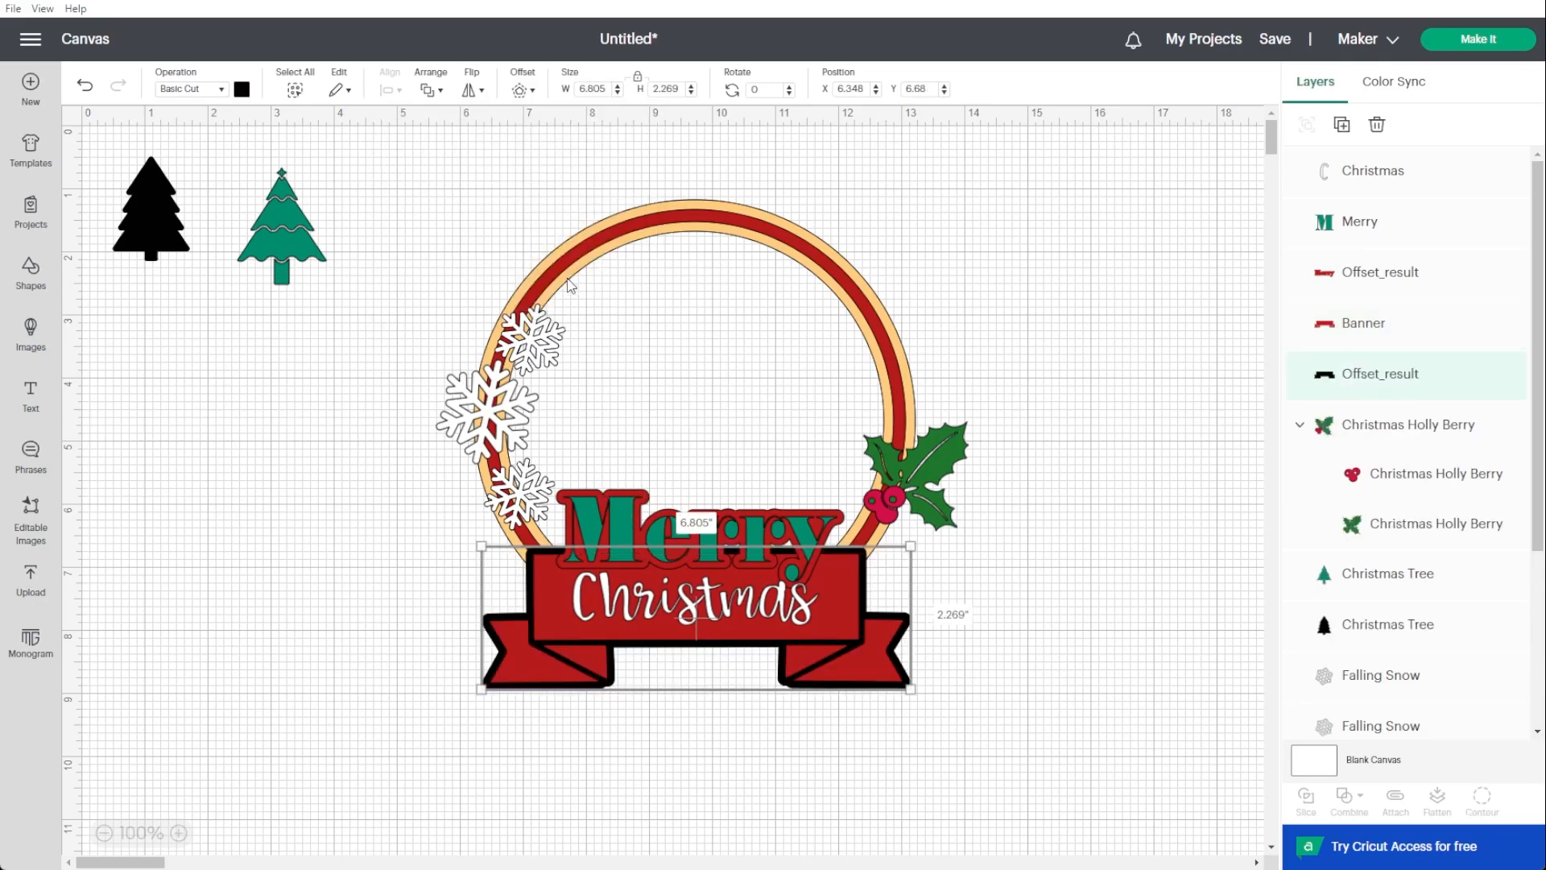
left_click(241, 90)
left_click(261, 164)
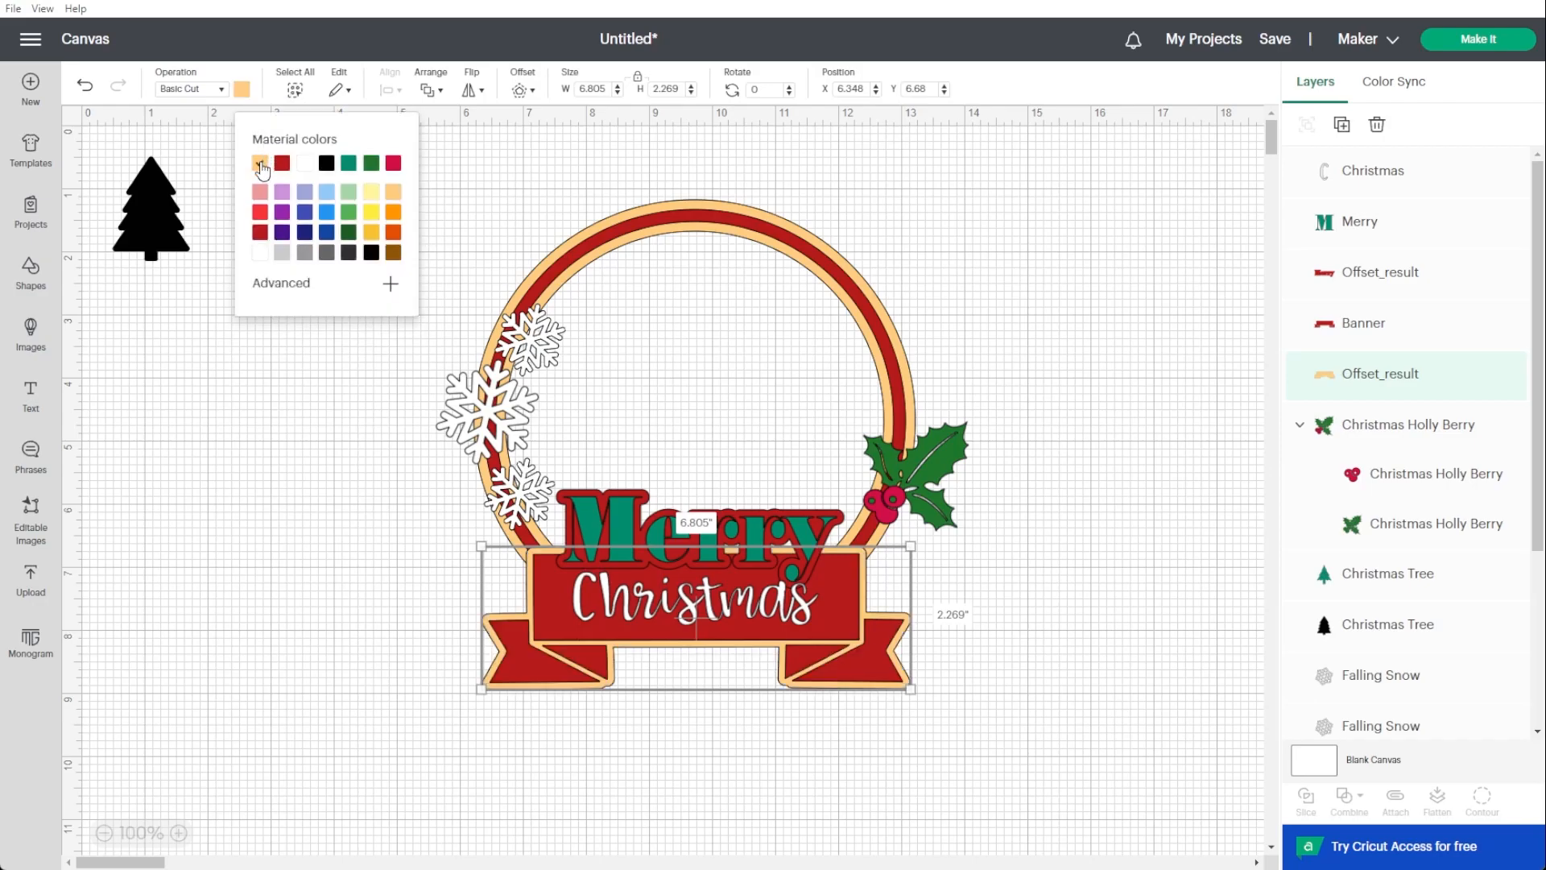
left_click(368, 681)
Recolor the offset behind "Merry" to the ring's light orange.
left_click(641, 497)
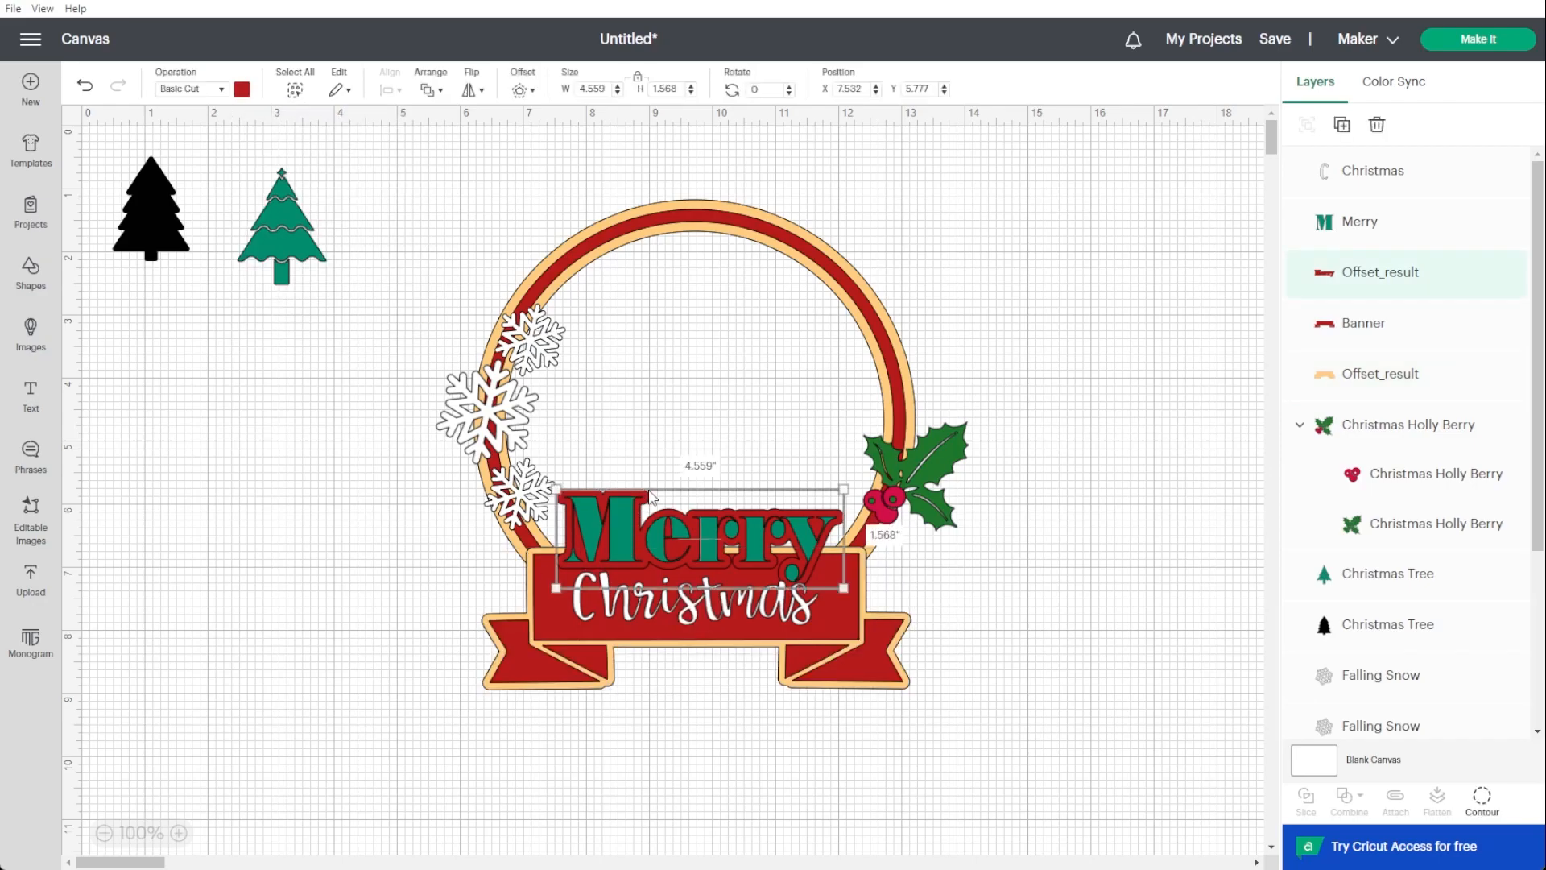
left_click(242, 89)
left_click(259, 164)
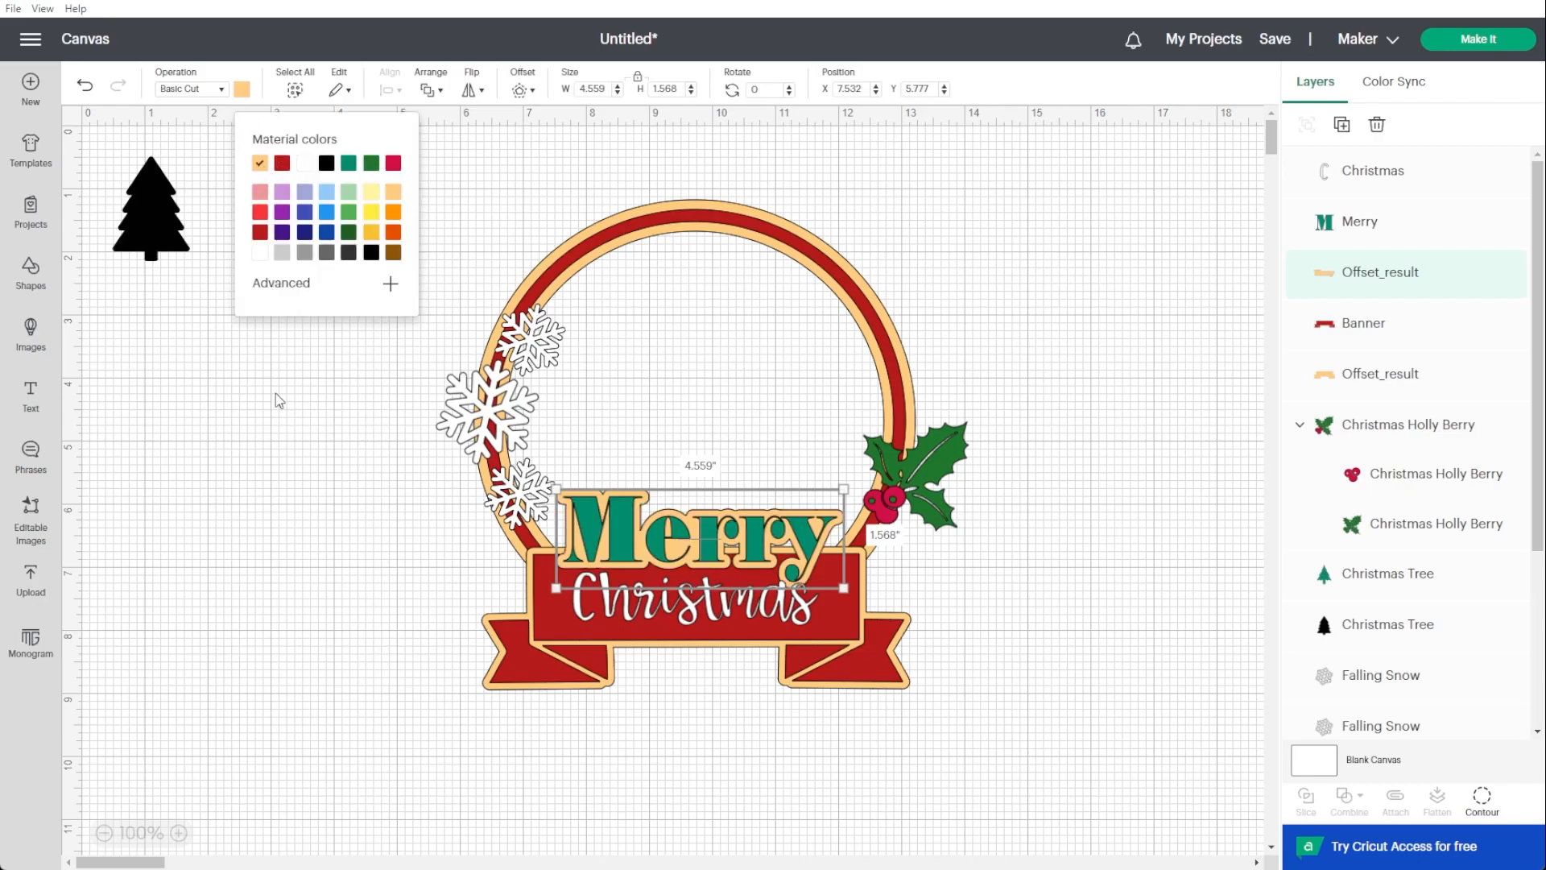
left_click(296, 512)
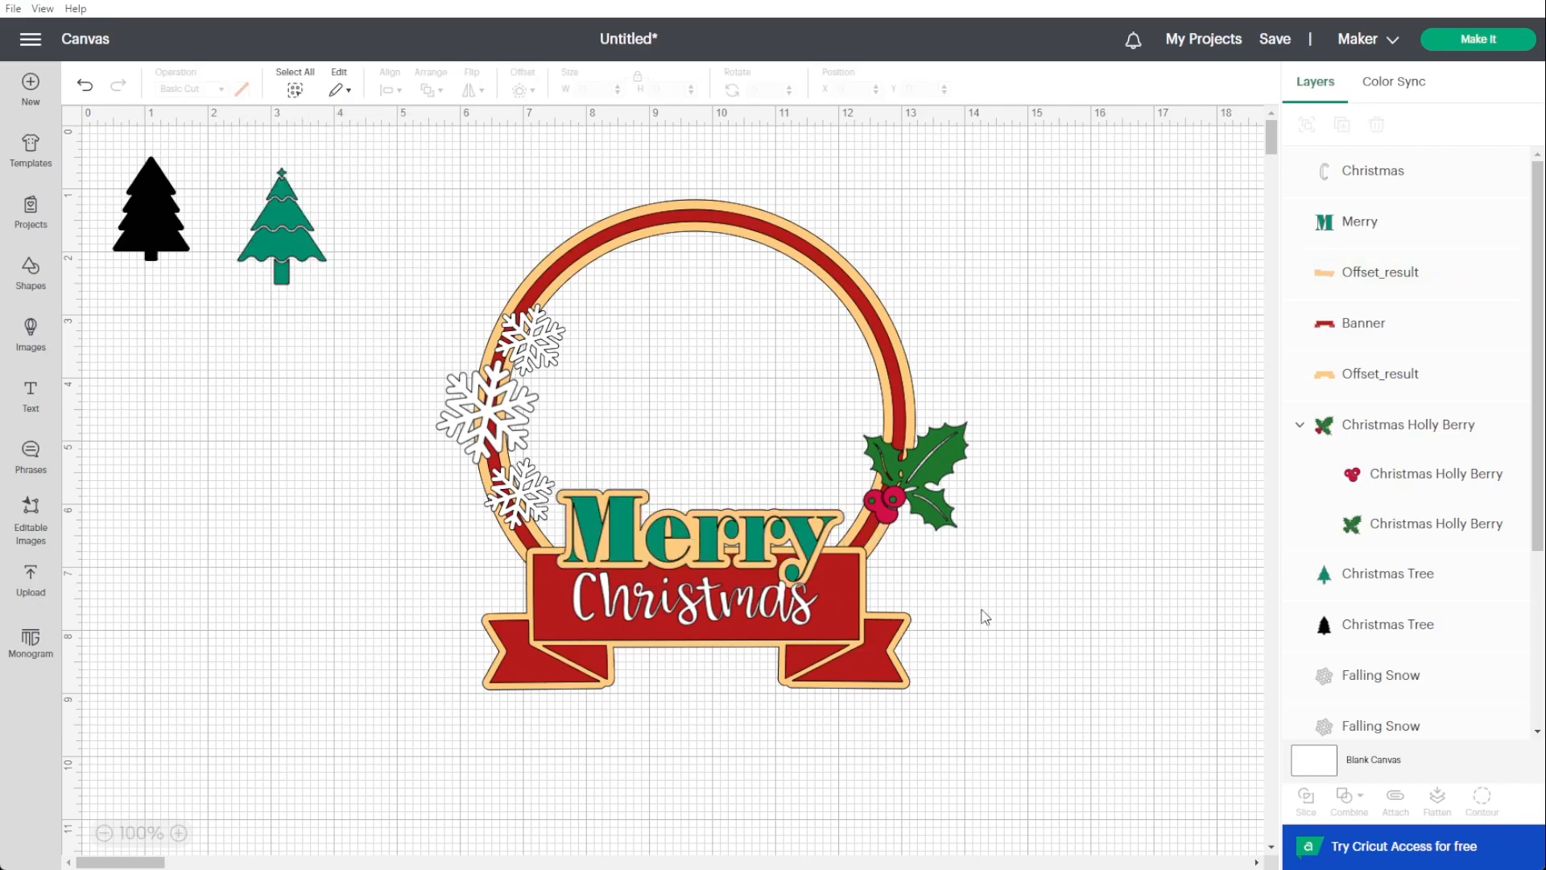
Enlarge "Christmas" to about 4.21 in wide and center it on the red banner.
left_click(812, 620)
mouse_move(819, 625)
left_mouse_down()
mouse_move(838, 628)
mouse_move(799, 615)
left_mouse_up()
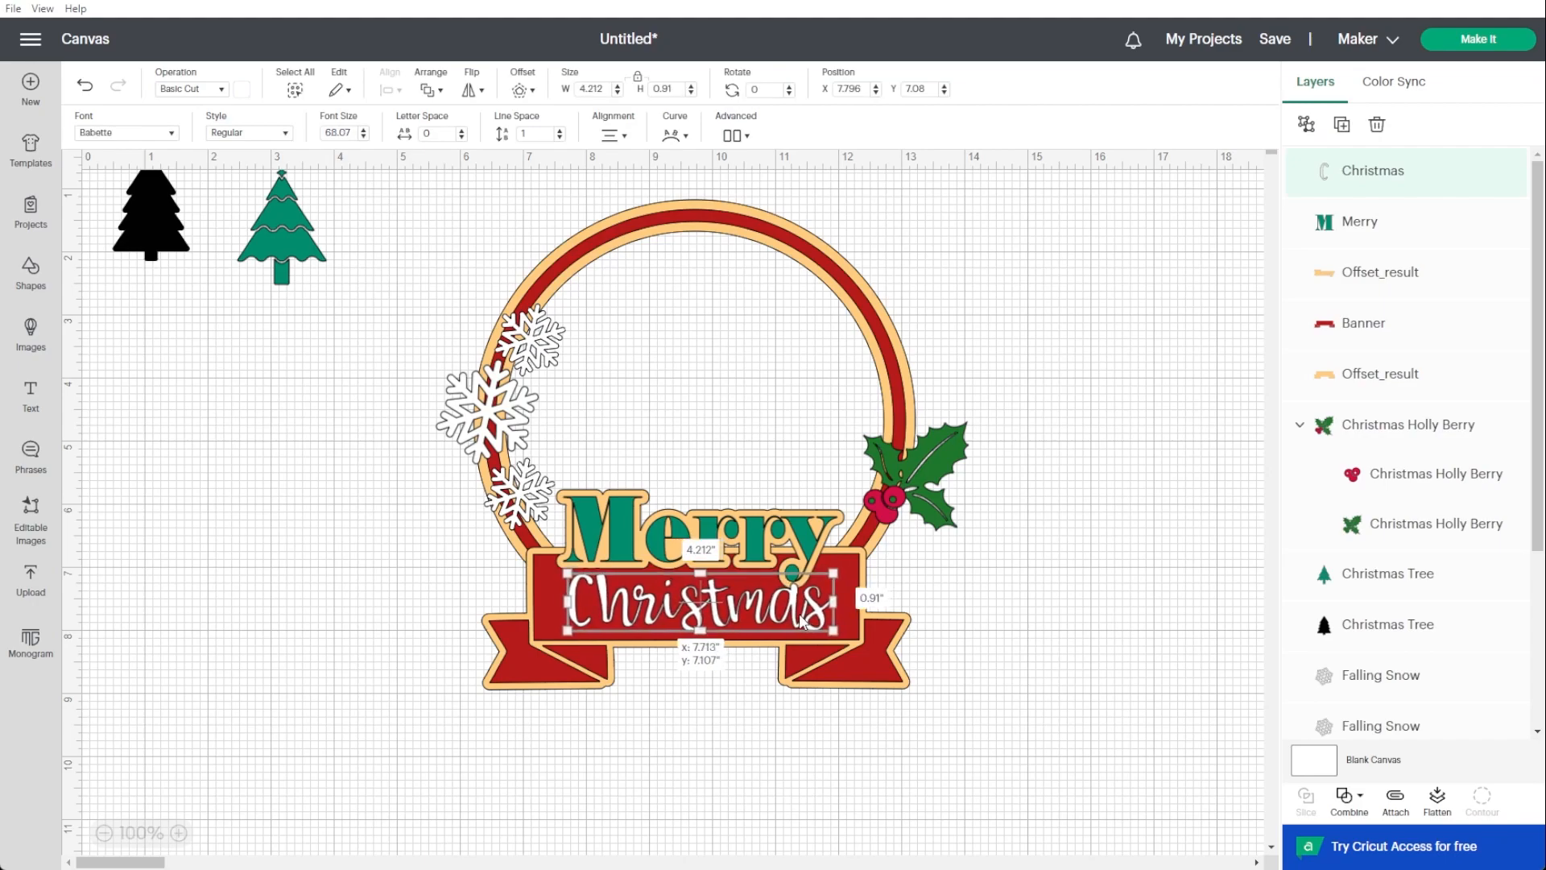
left_click(713, 469)
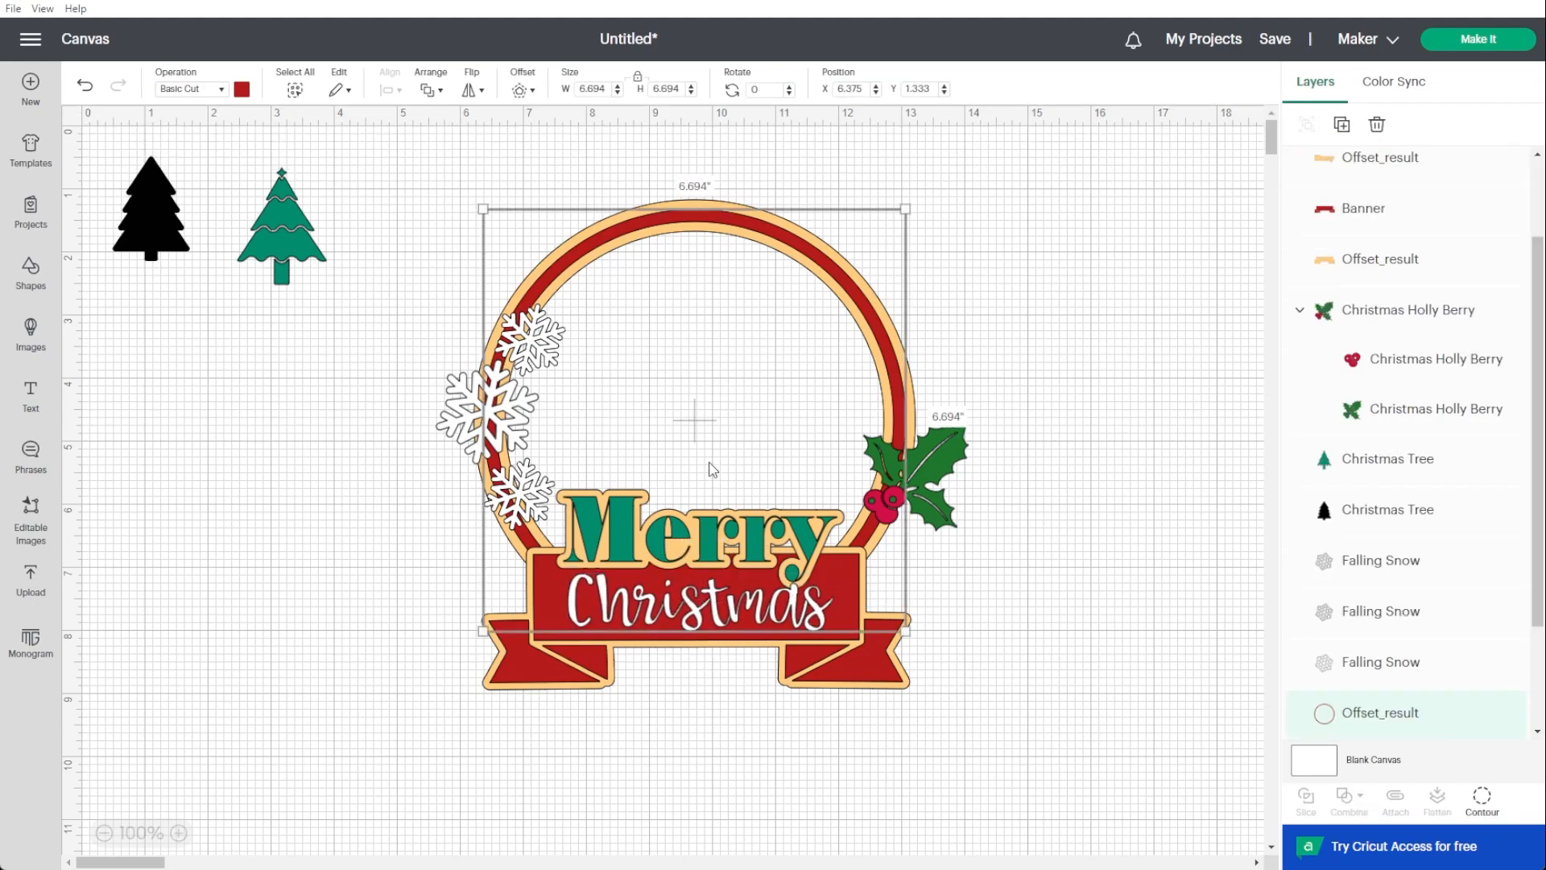
left_click(1136, 640)
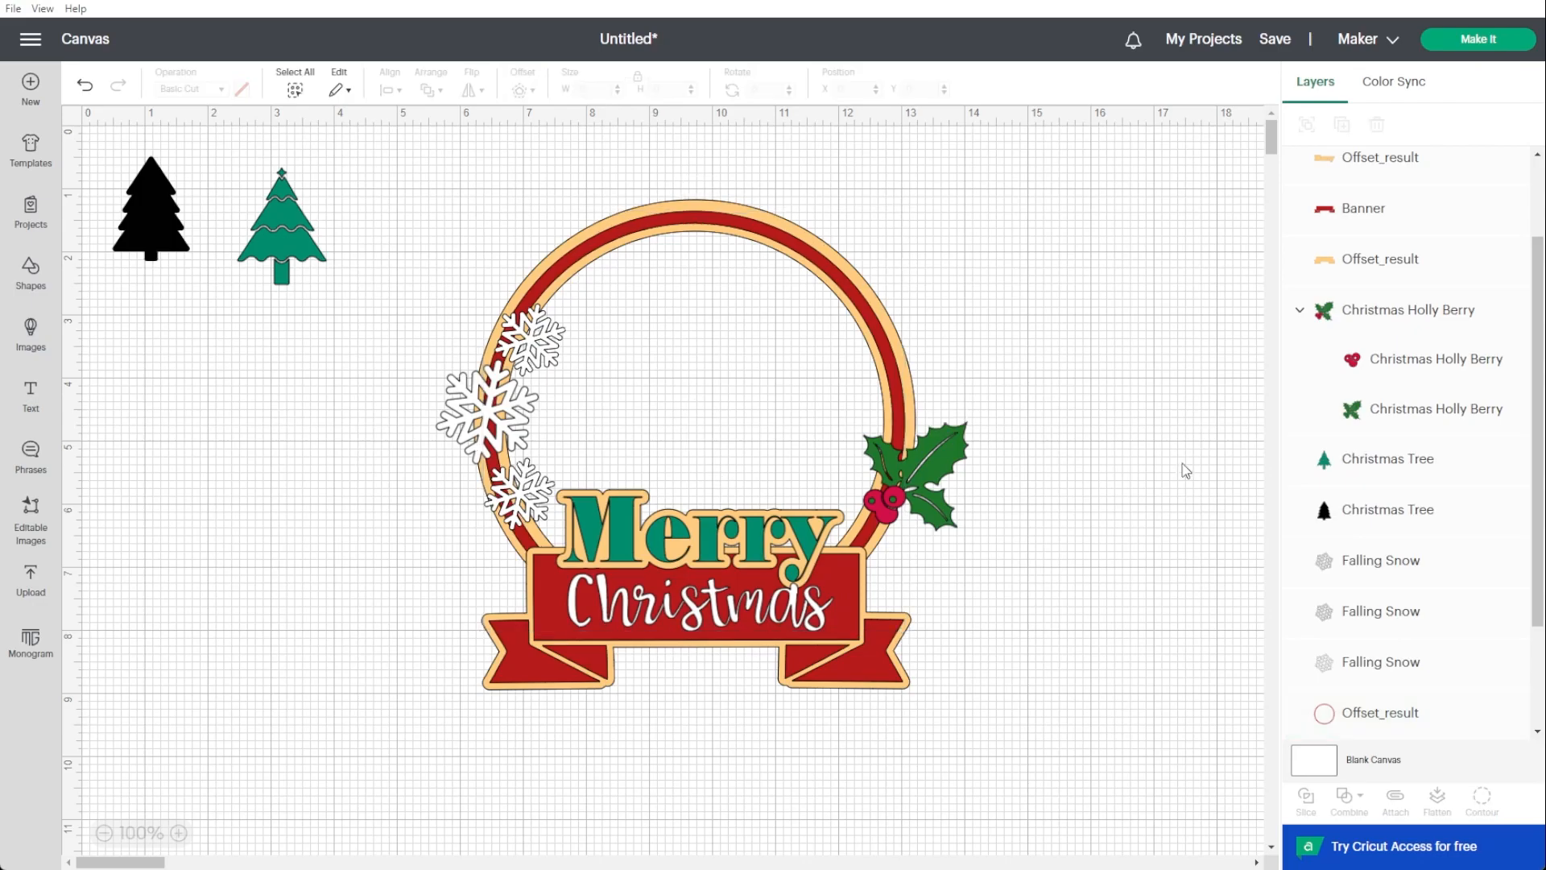
Nudge "Merry" together with its light orange offset upward to a Y position of 5.627 in.
scroll(1368, 248, "up", 2)
left_click(1363, 225)
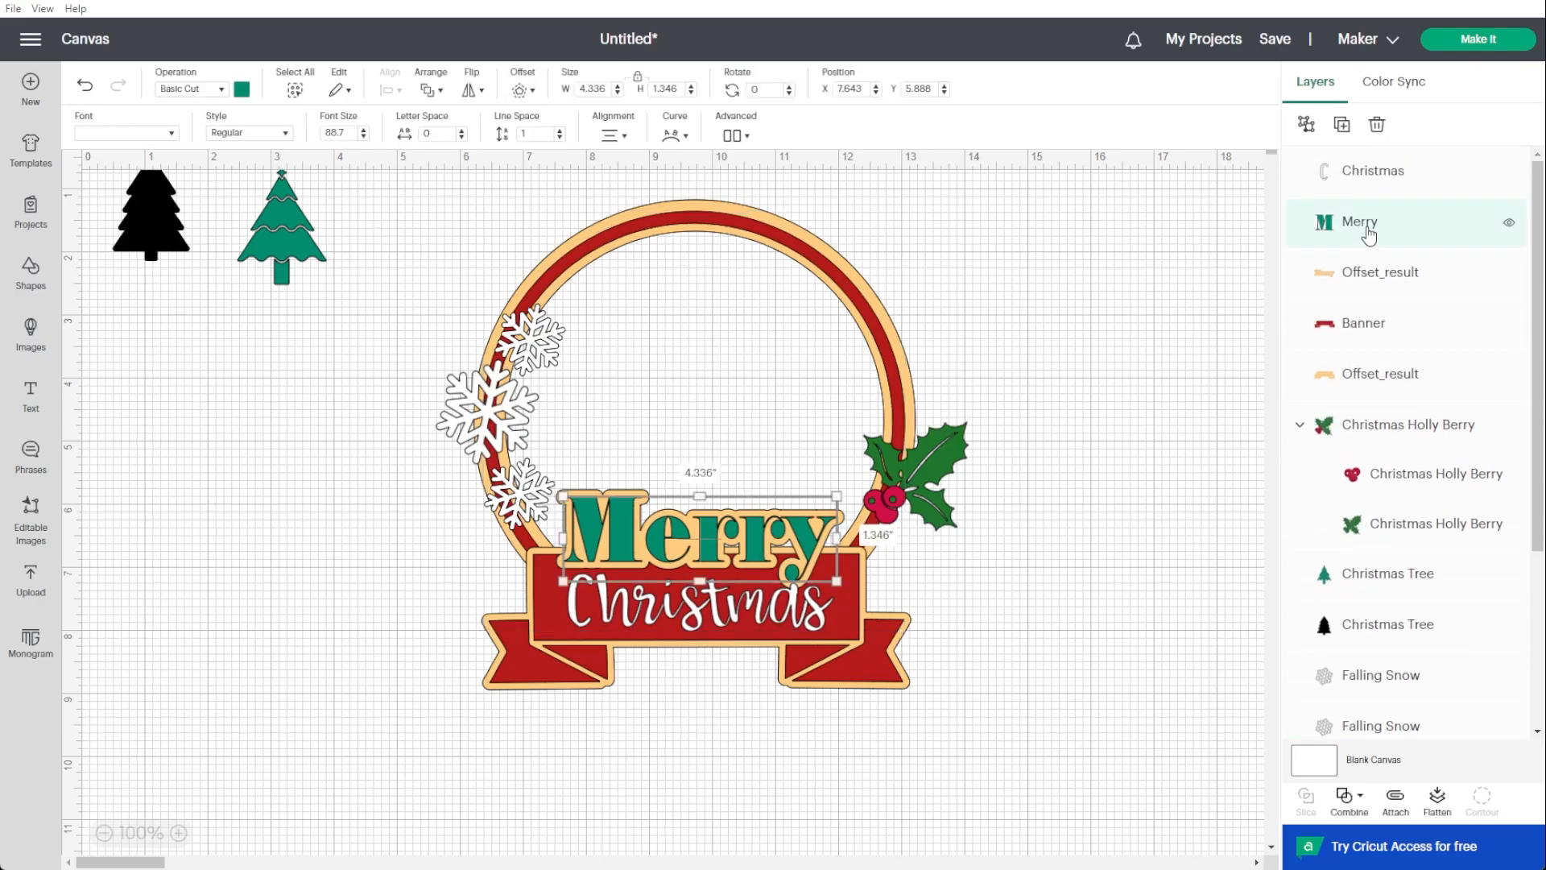
left_click(1408, 280, "shift")
key("Up")
key("Up")
key("Up")
key("Up")
key("Up")
key("Up")
key("Up")
key("Up")
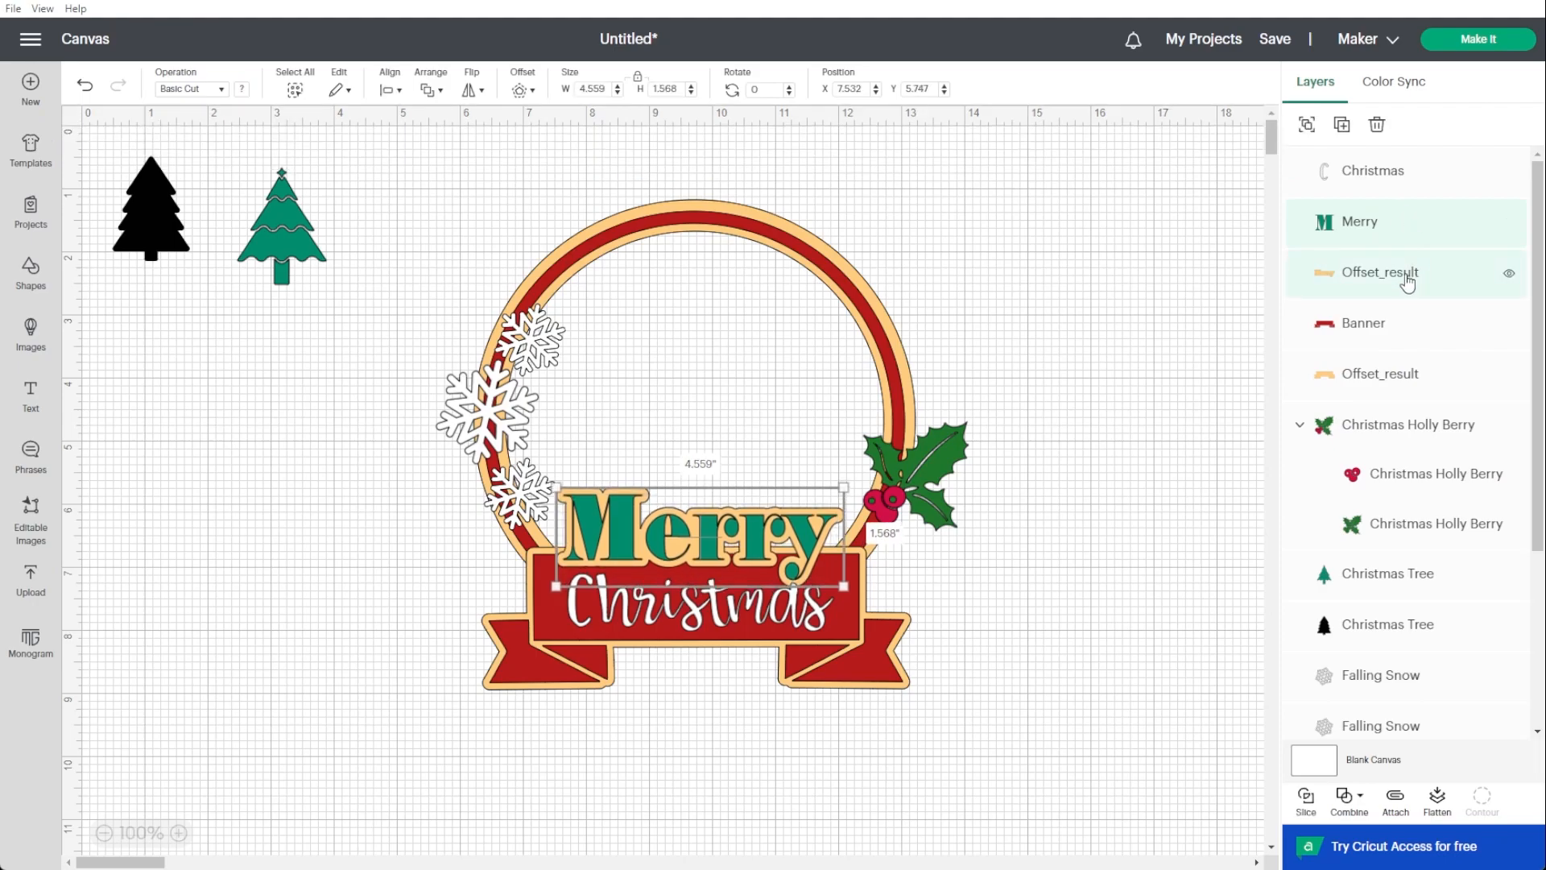
key("Up")
key("Up")
key("Up")
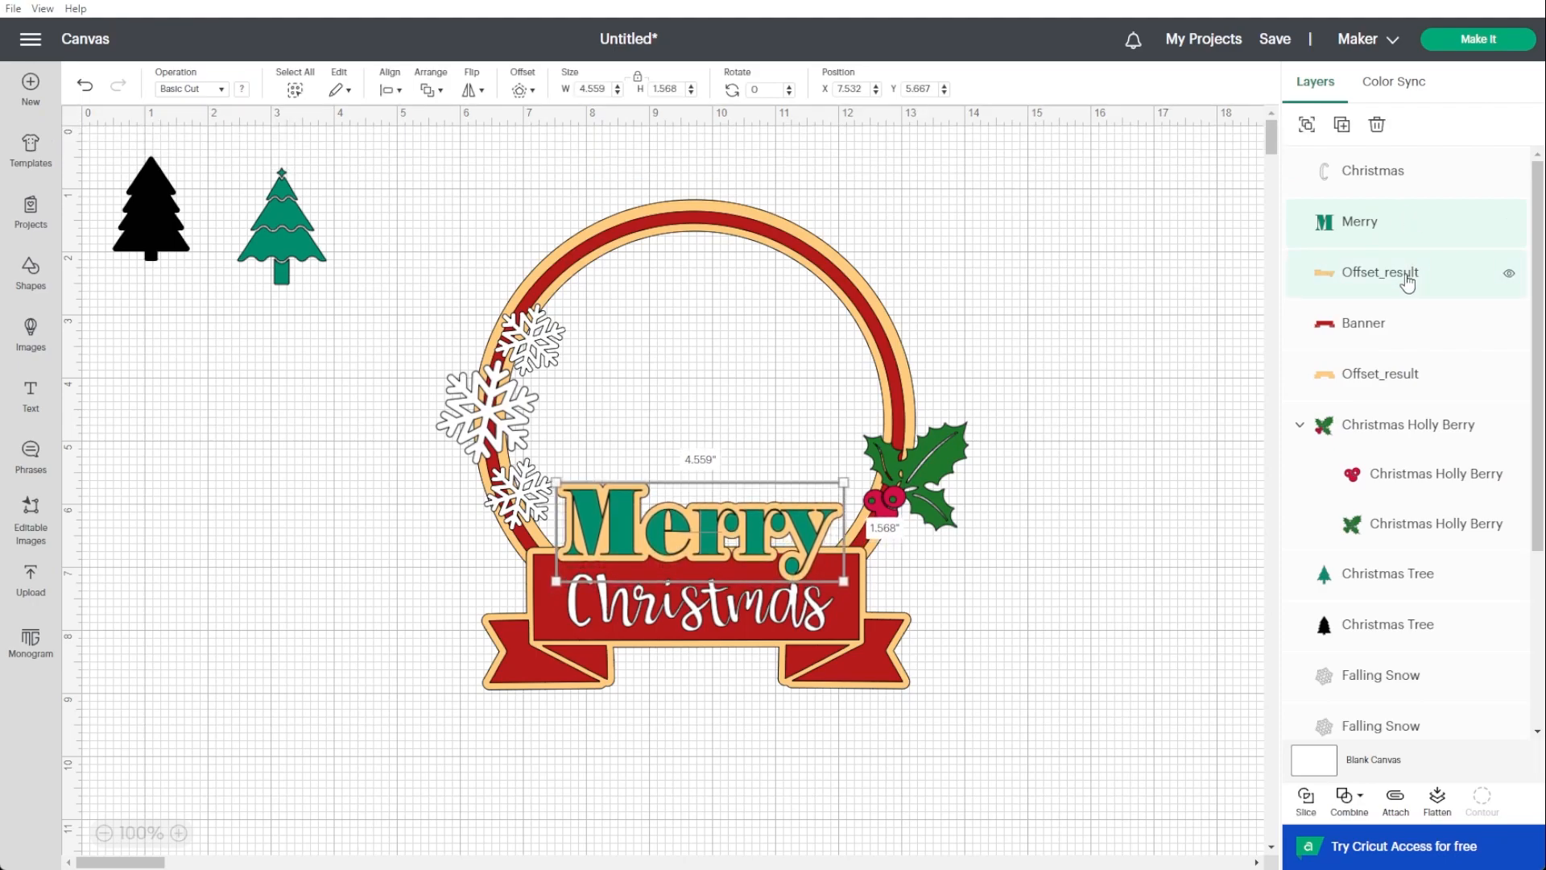
key("Up")
key("Up")
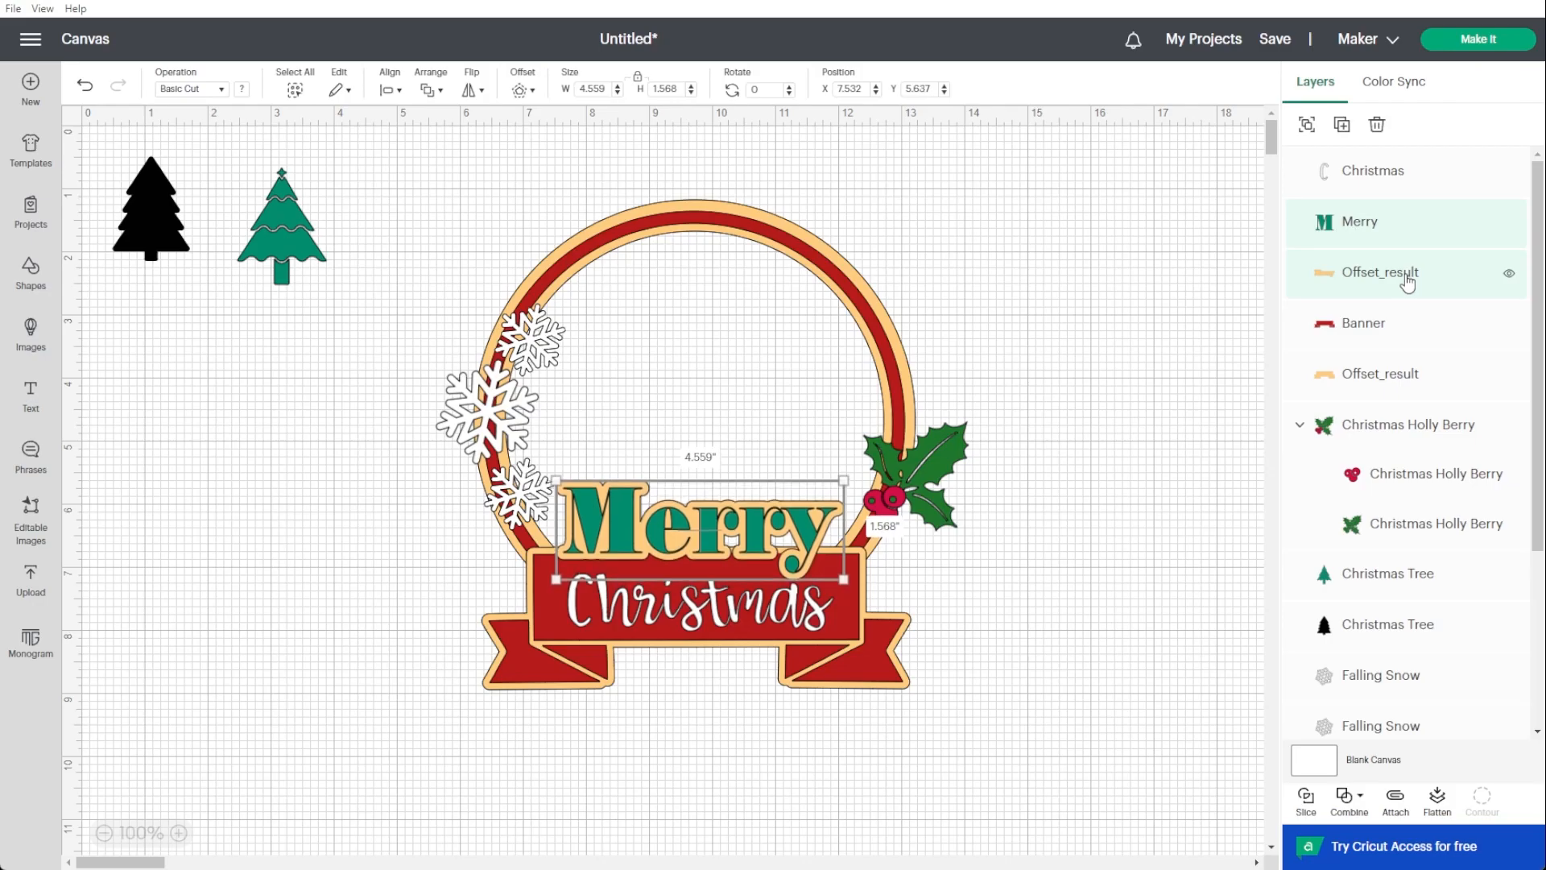
key("Up")
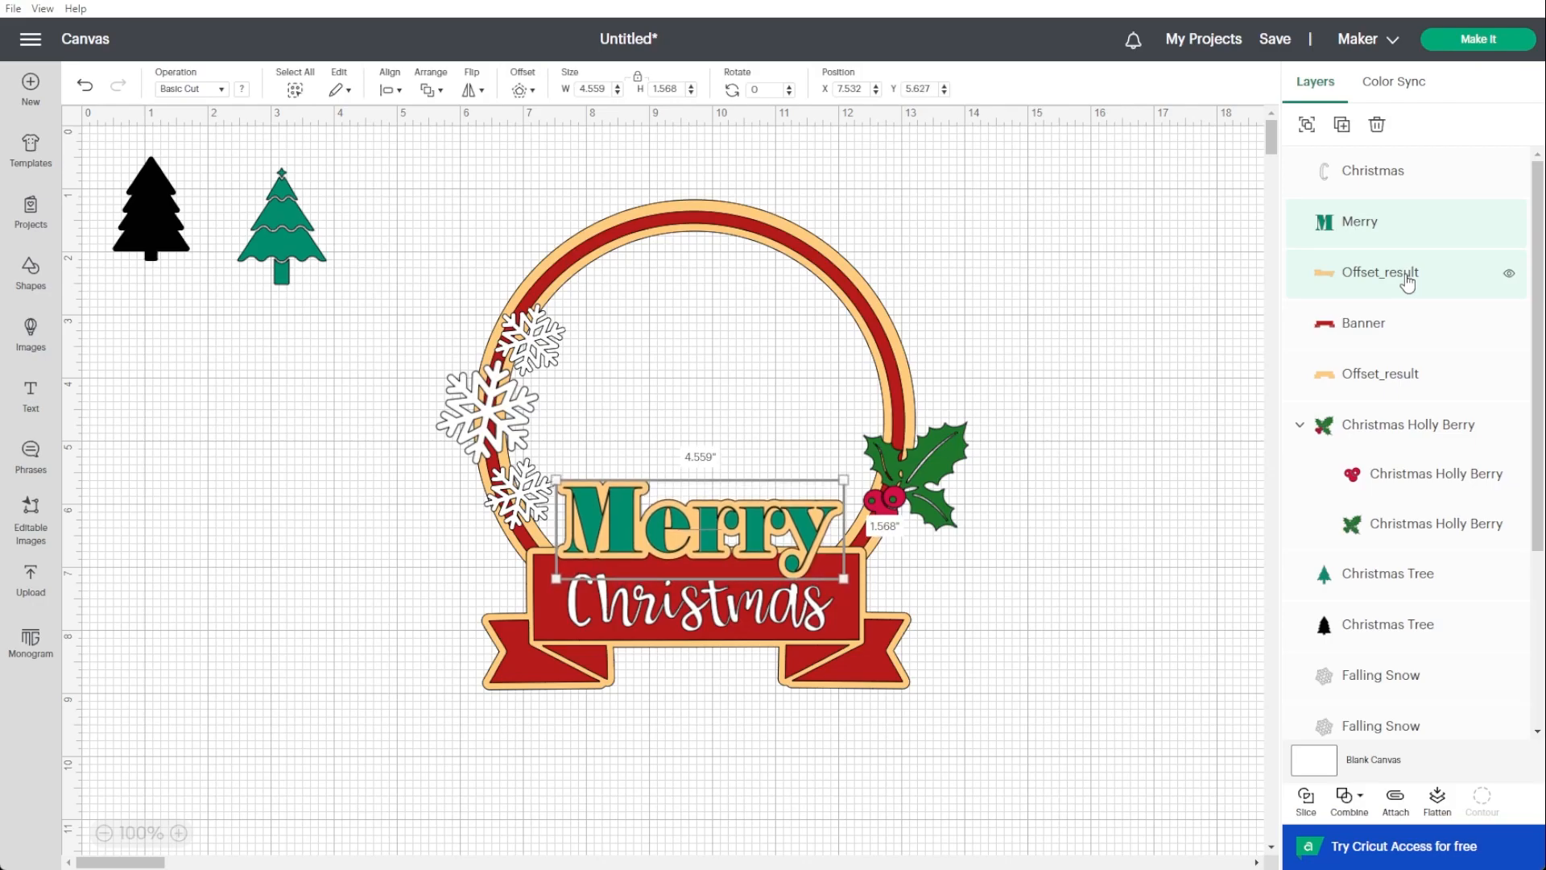
left_click(1092, 686)
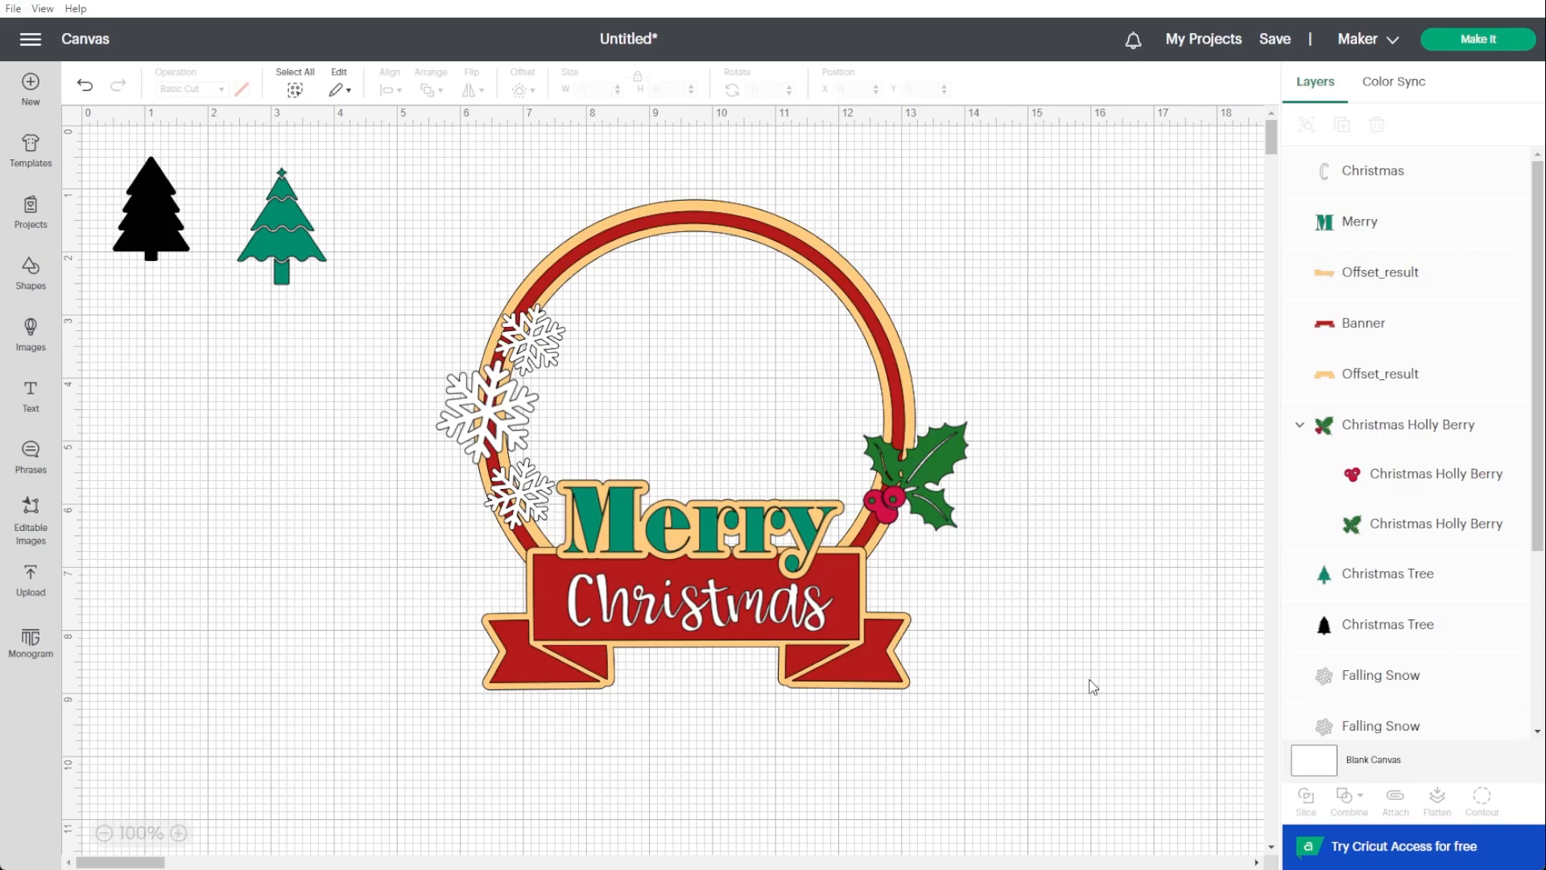
Unite the "Merry" offset with the banner's offset and send the united shape to the back.
left_click(1367, 278)
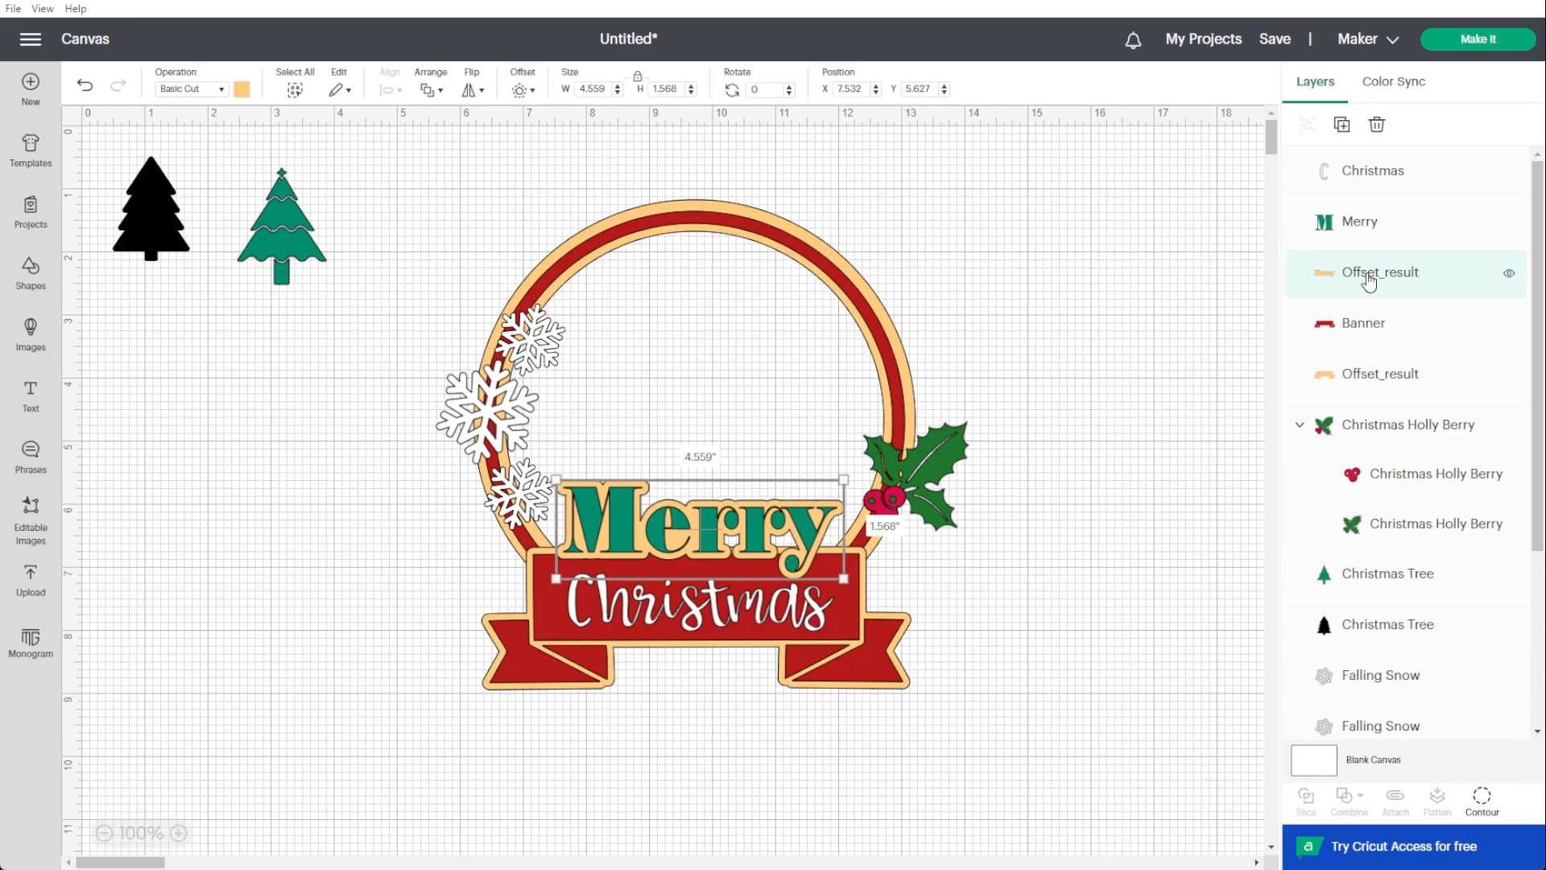
left_click(1380, 382, "shift")
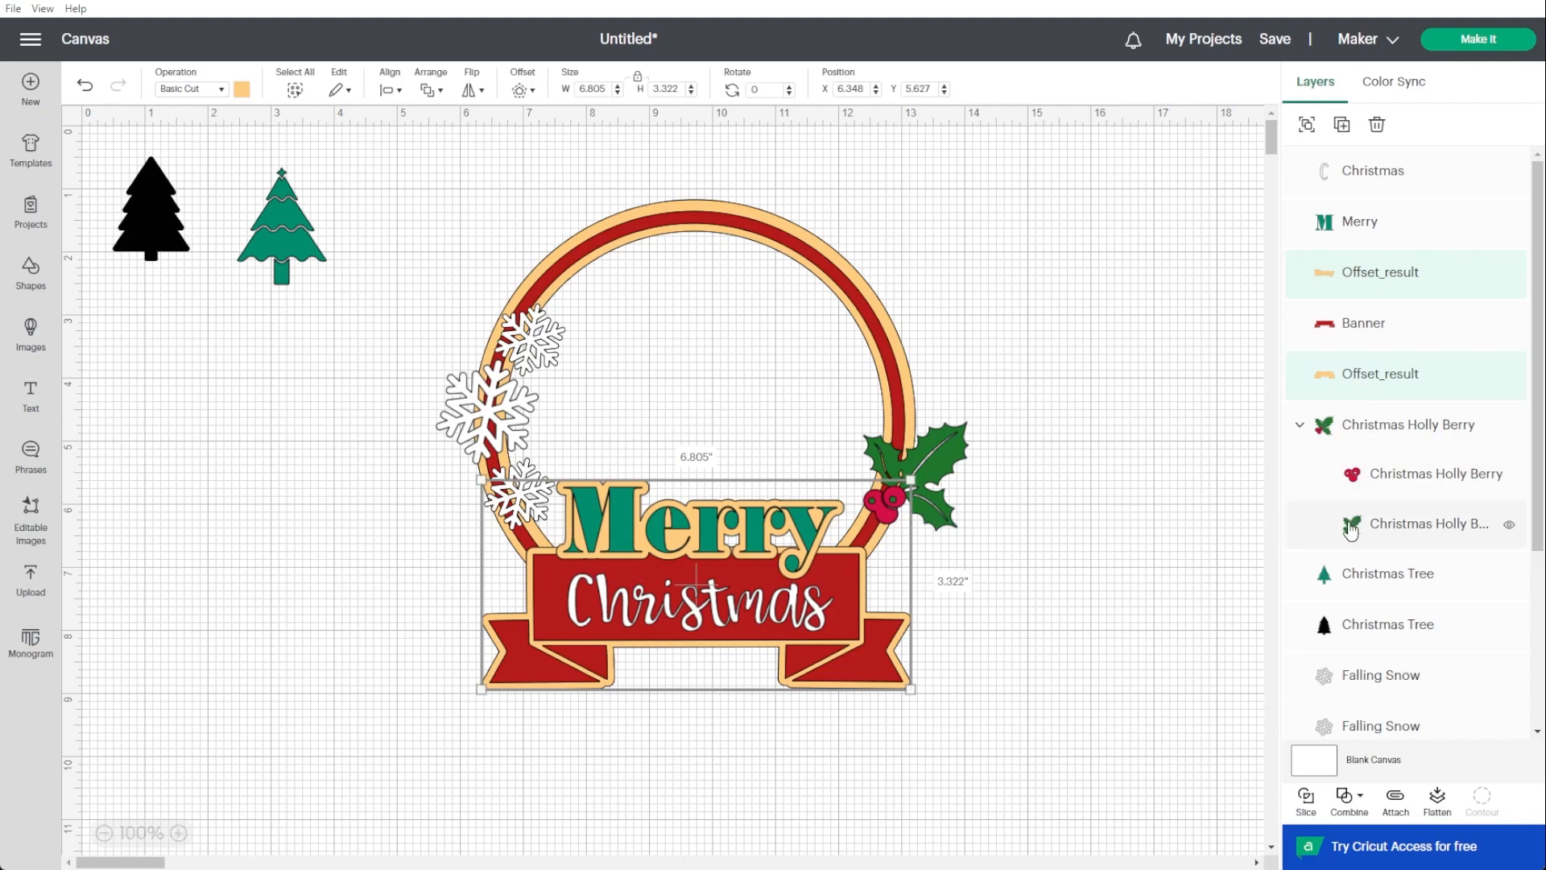
left_click(1351, 801)
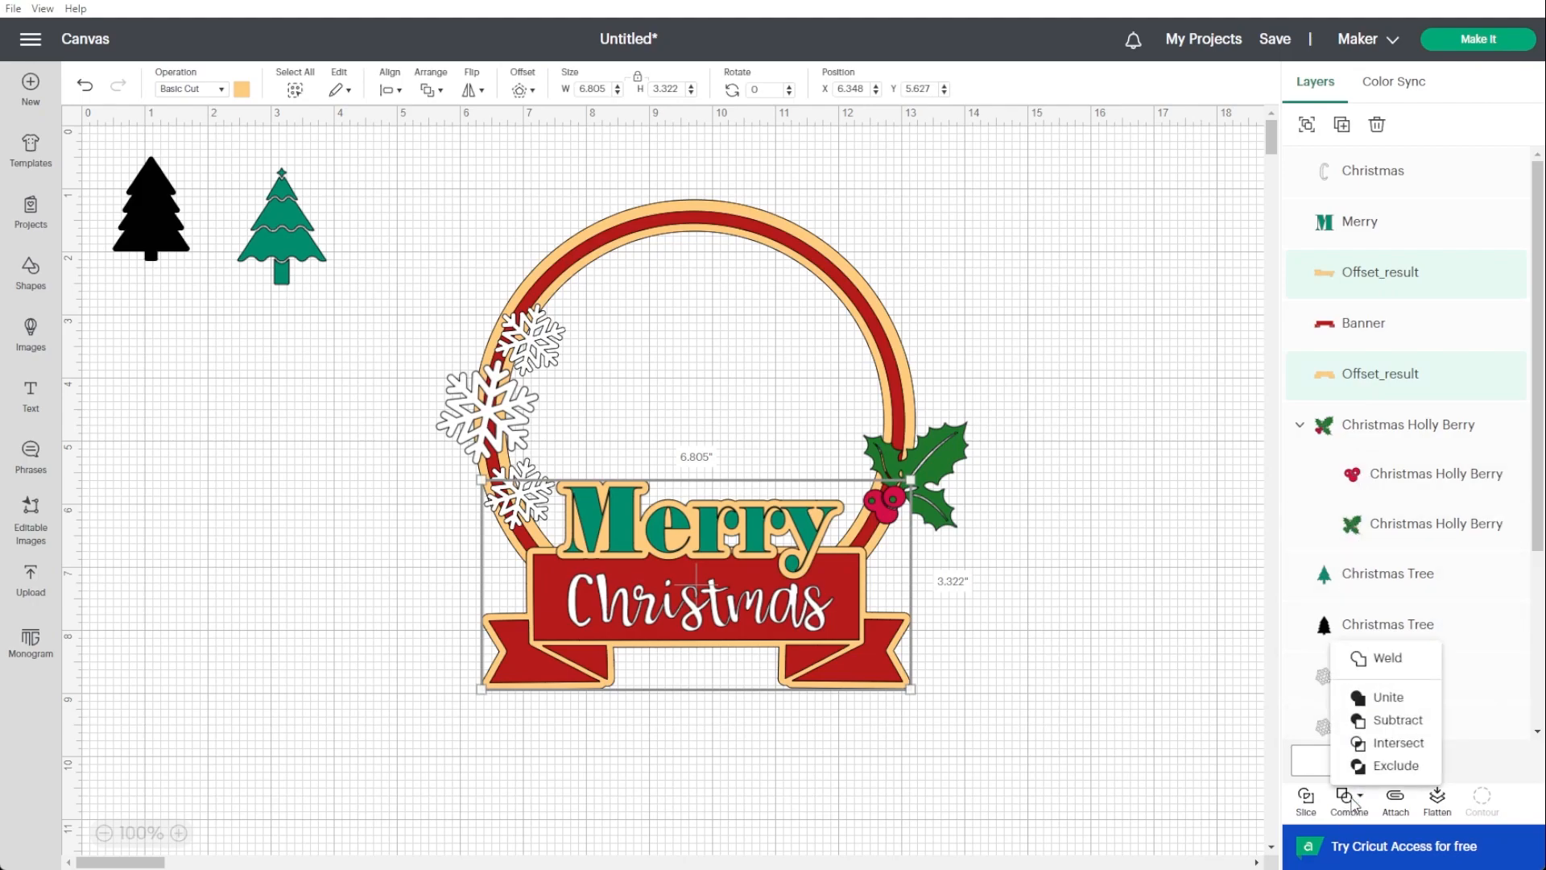
left_click(1396, 704)
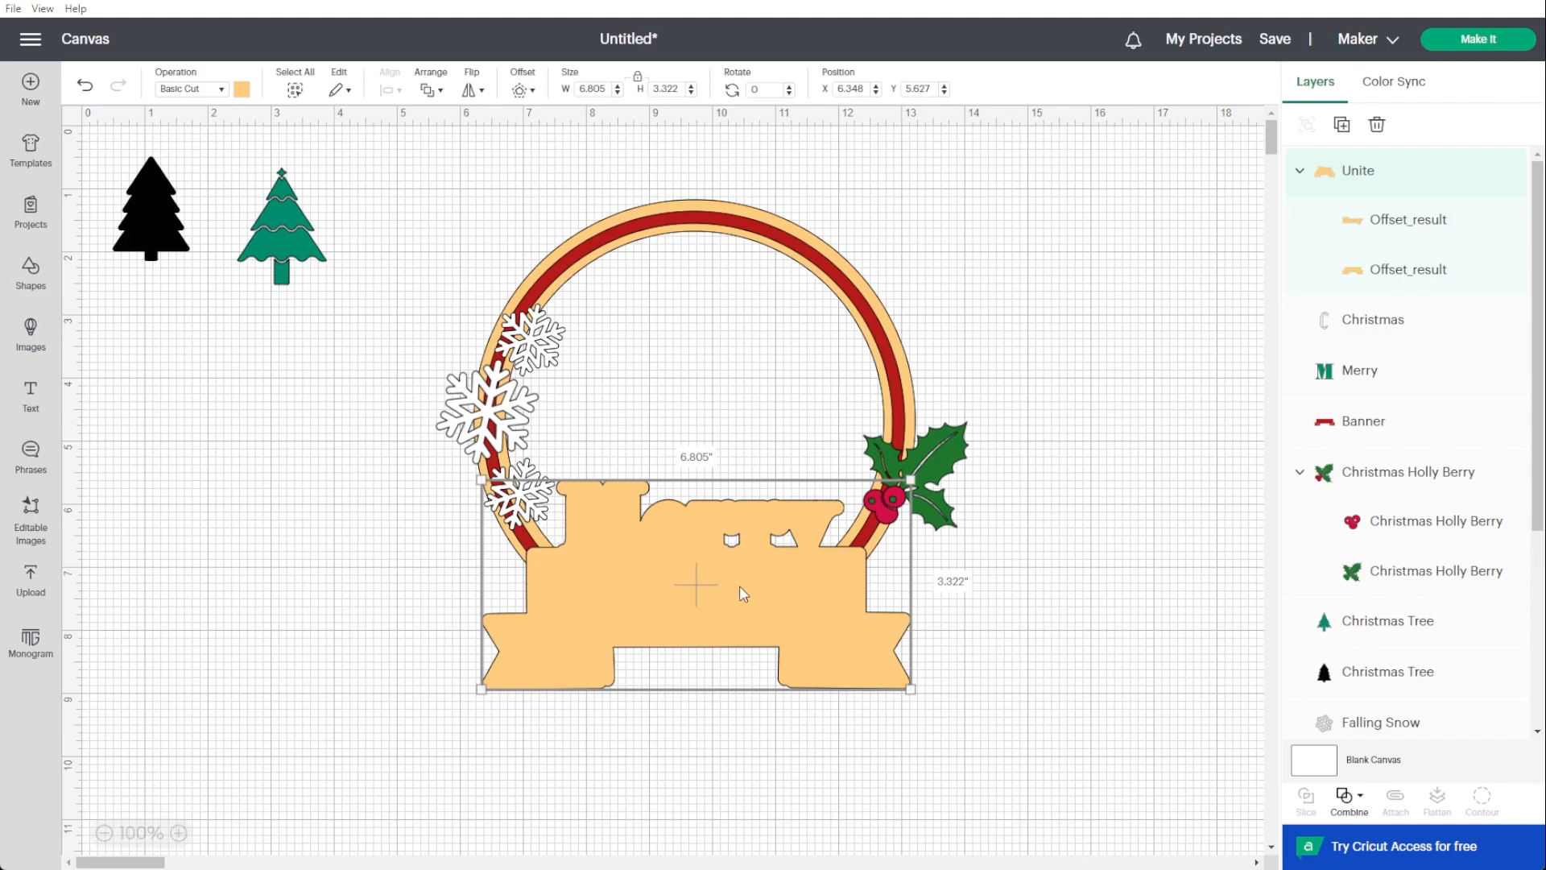
left_click(428, 90)
left_click(464, 184)
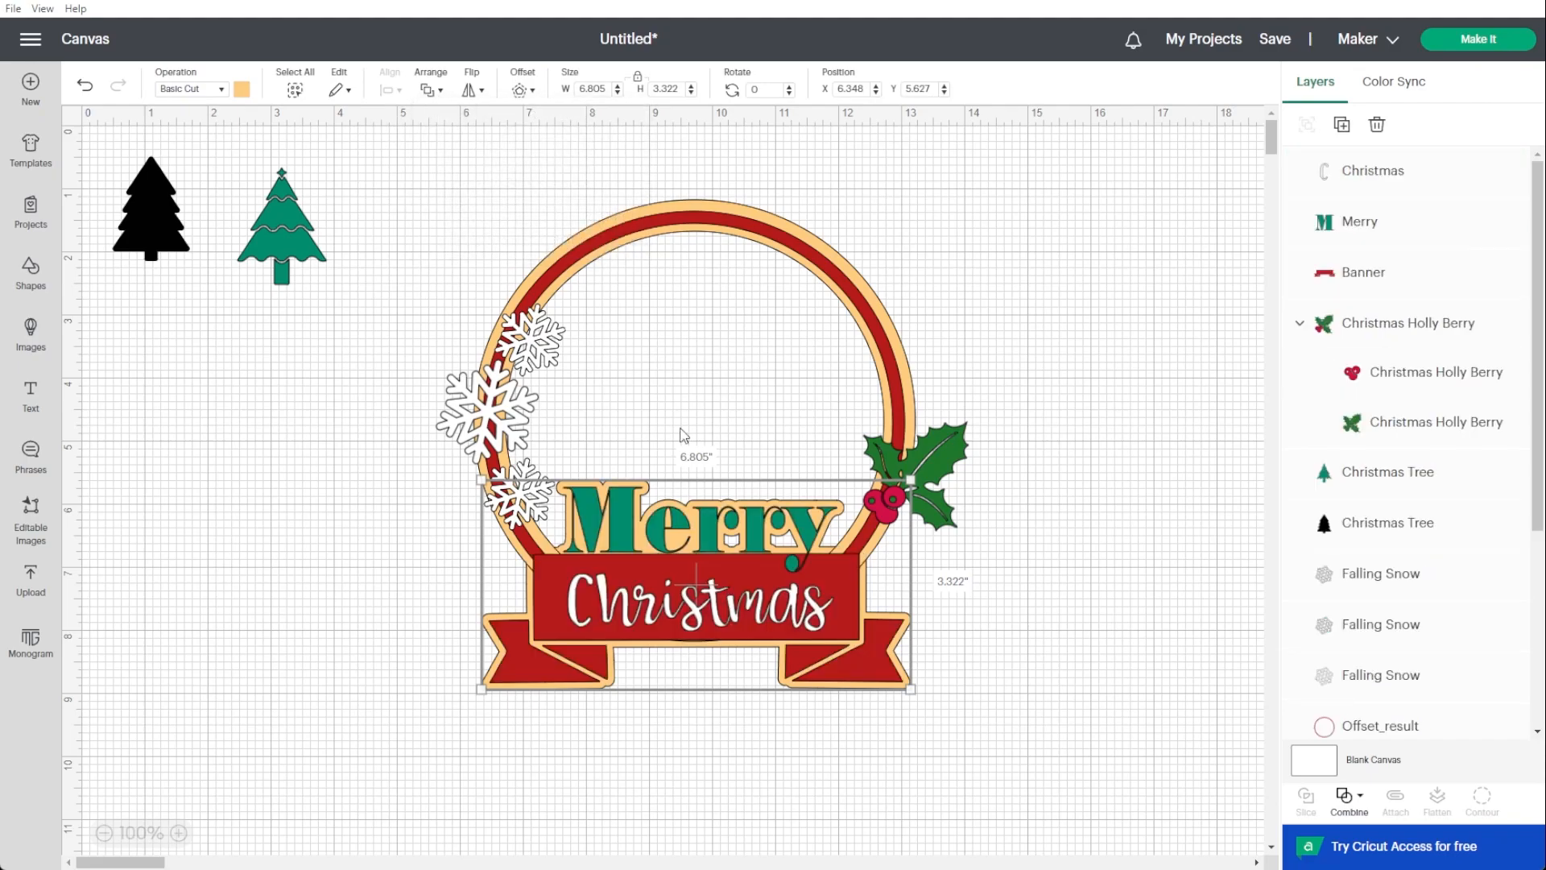
left_click(1063, 599)
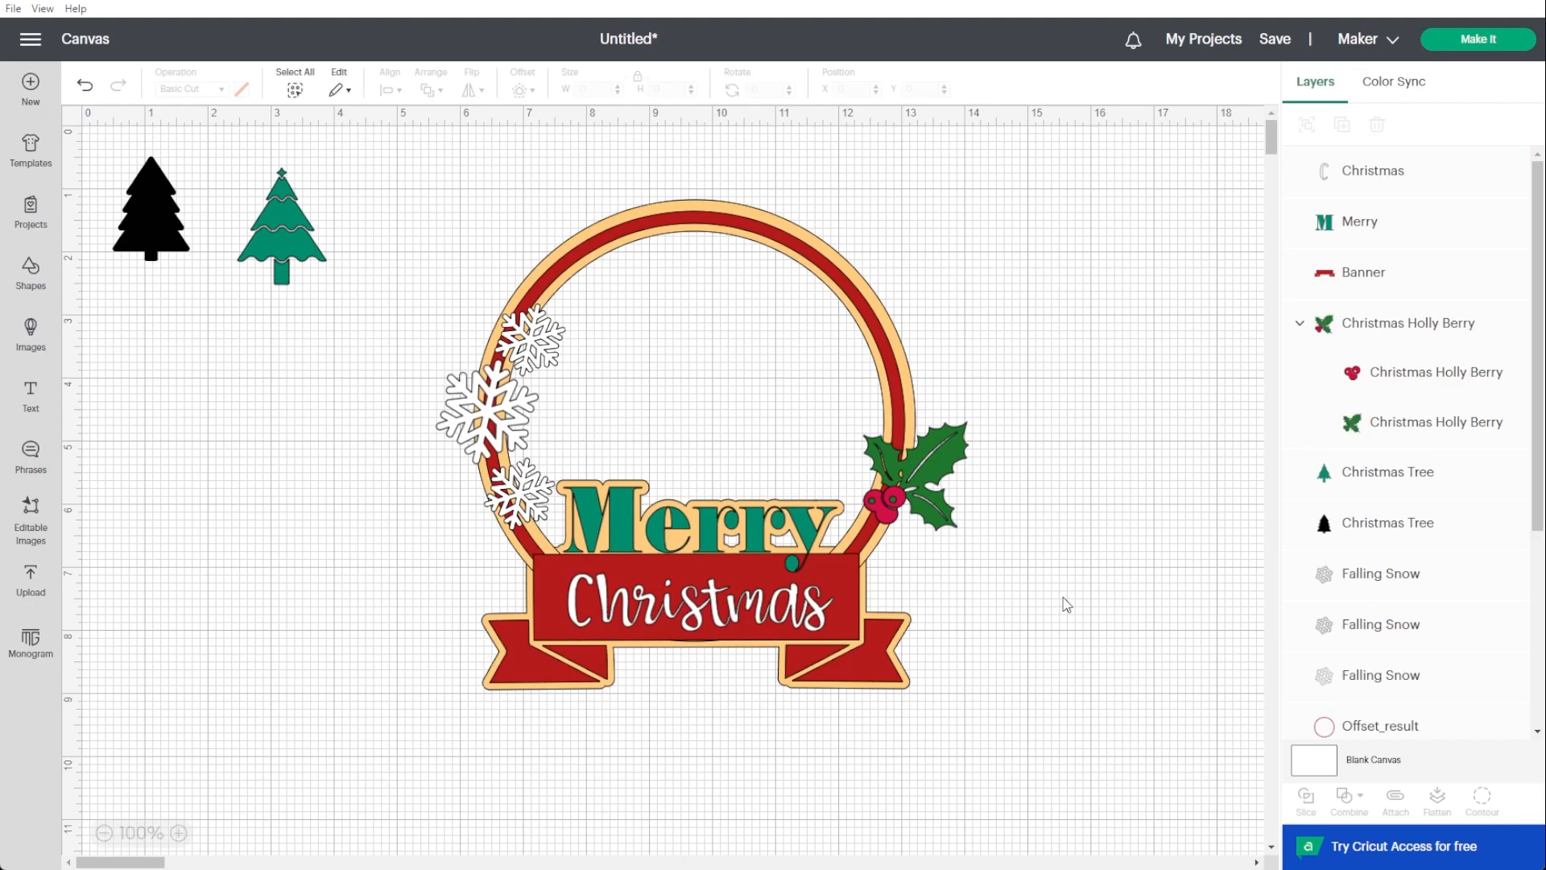
Enlarge "Christmas" to about 4.73 in wide so it fills the banner's center panel.
left_click(795, 604)
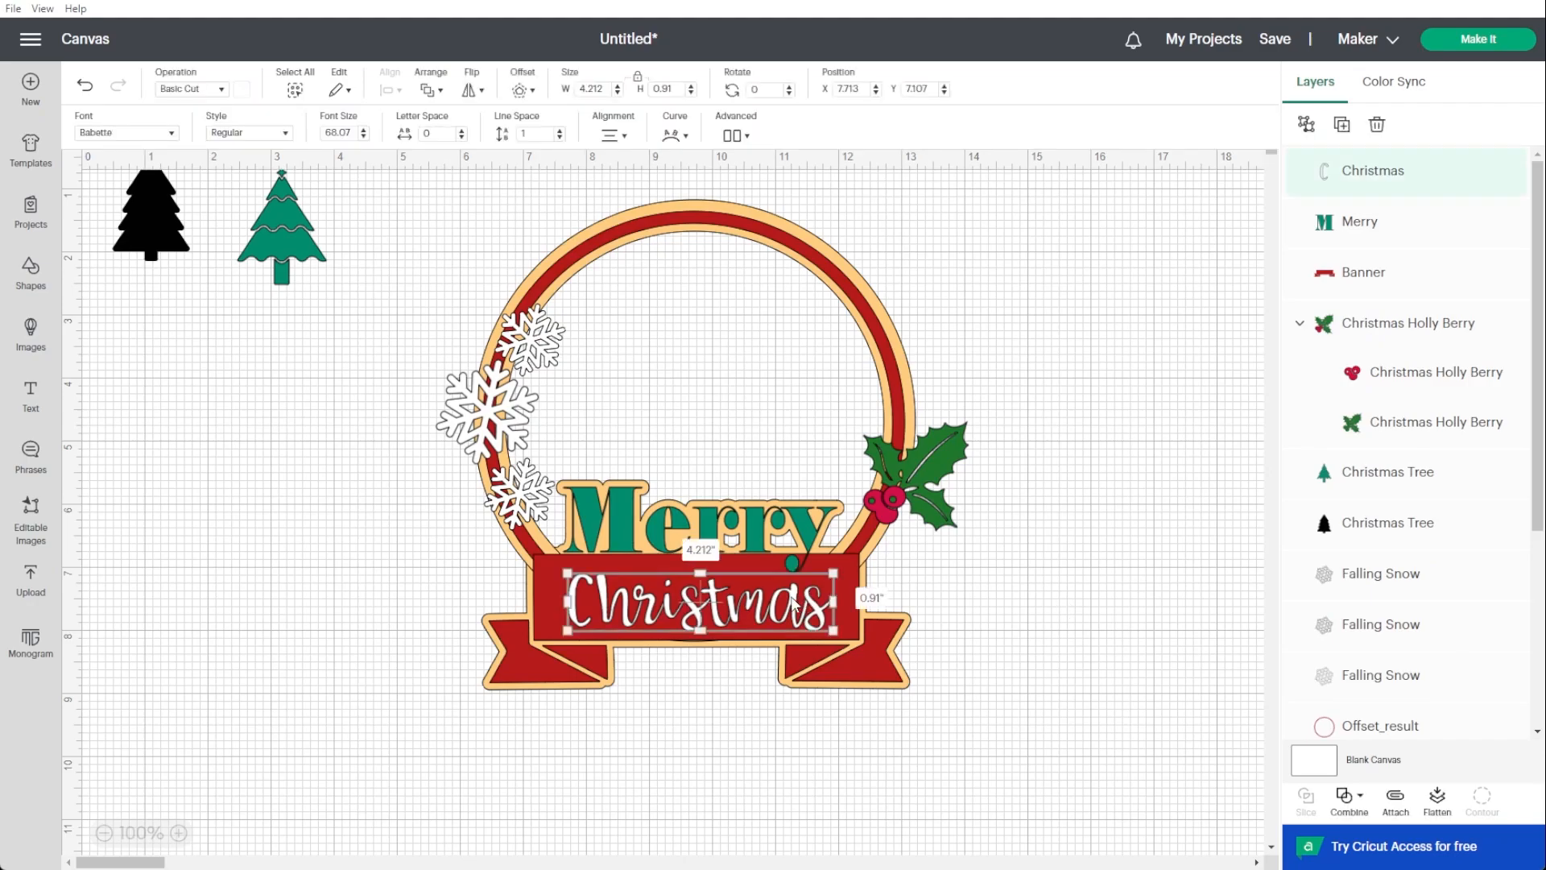
left_click_drag(566, 574, 547, 568)
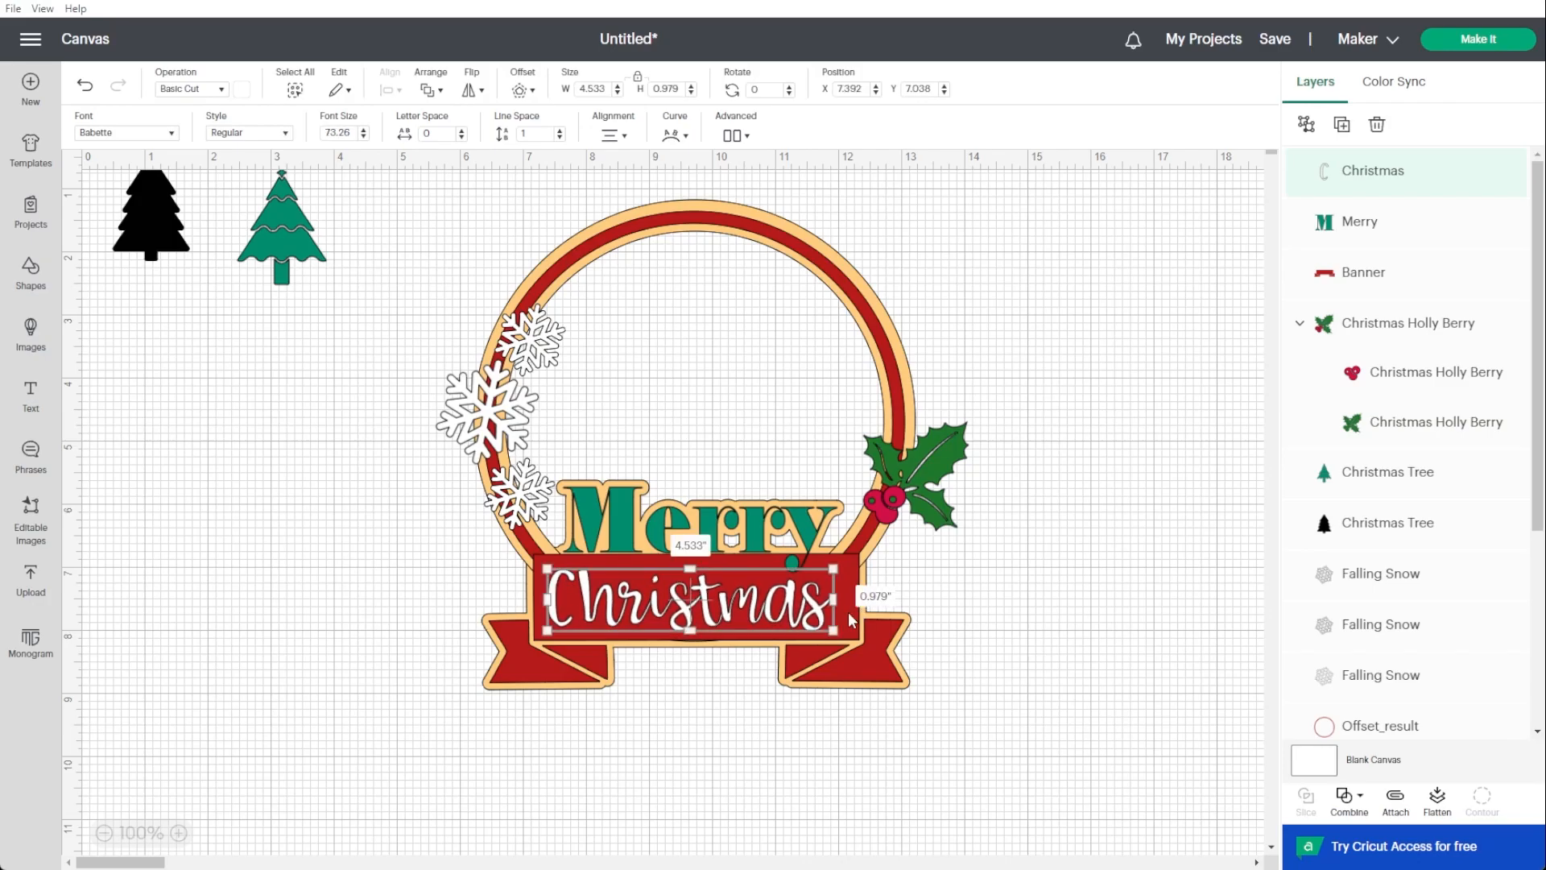
left_click_drag(834, 630, 834, 617)
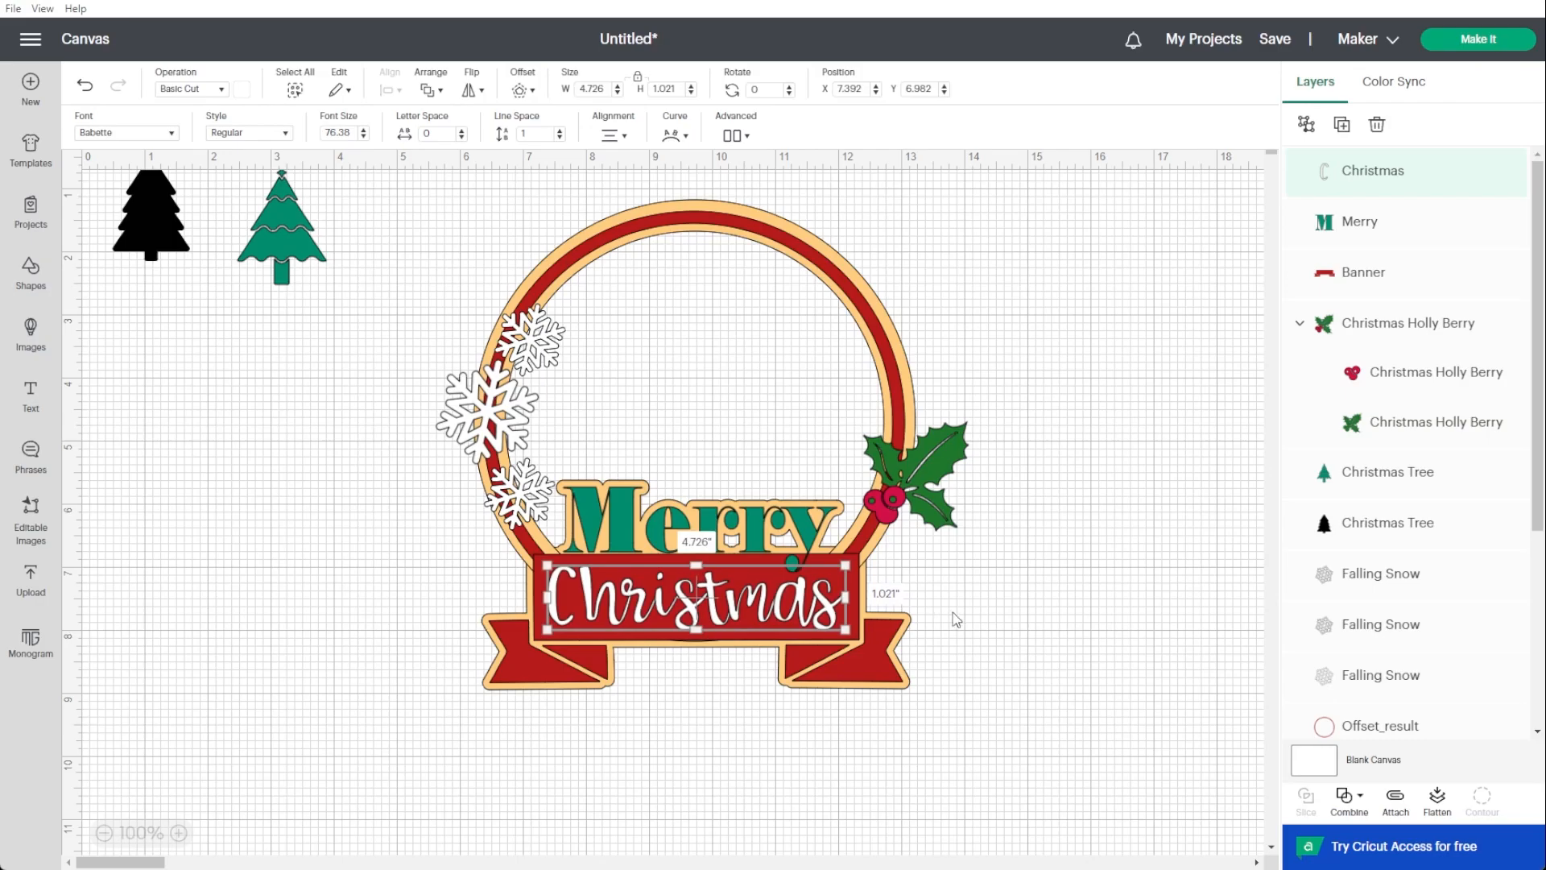
left_click(955, 618)
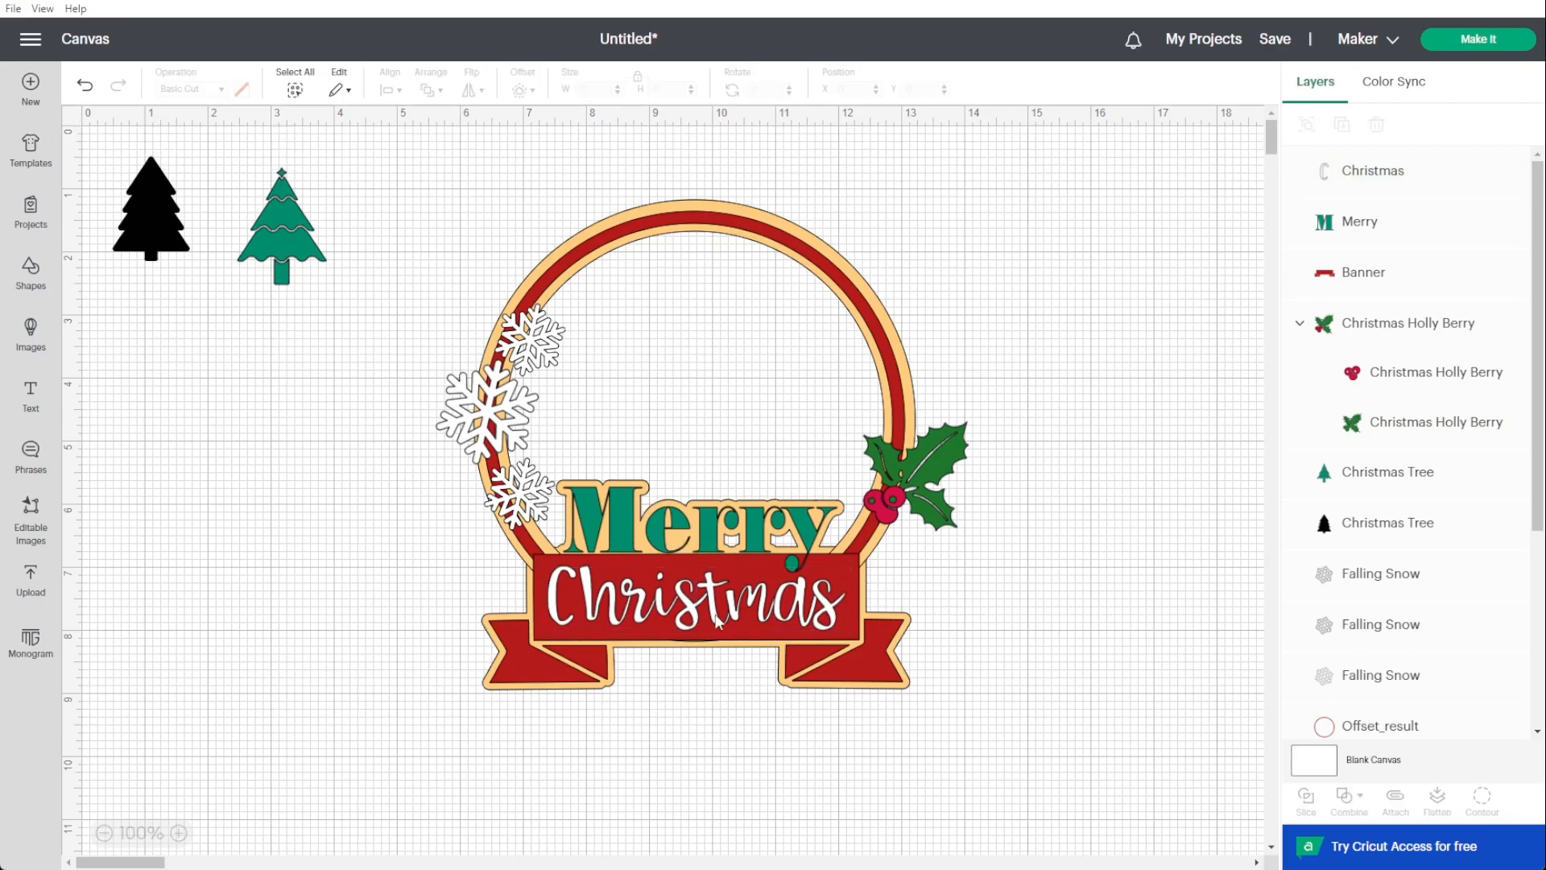
left_click(751, 606)
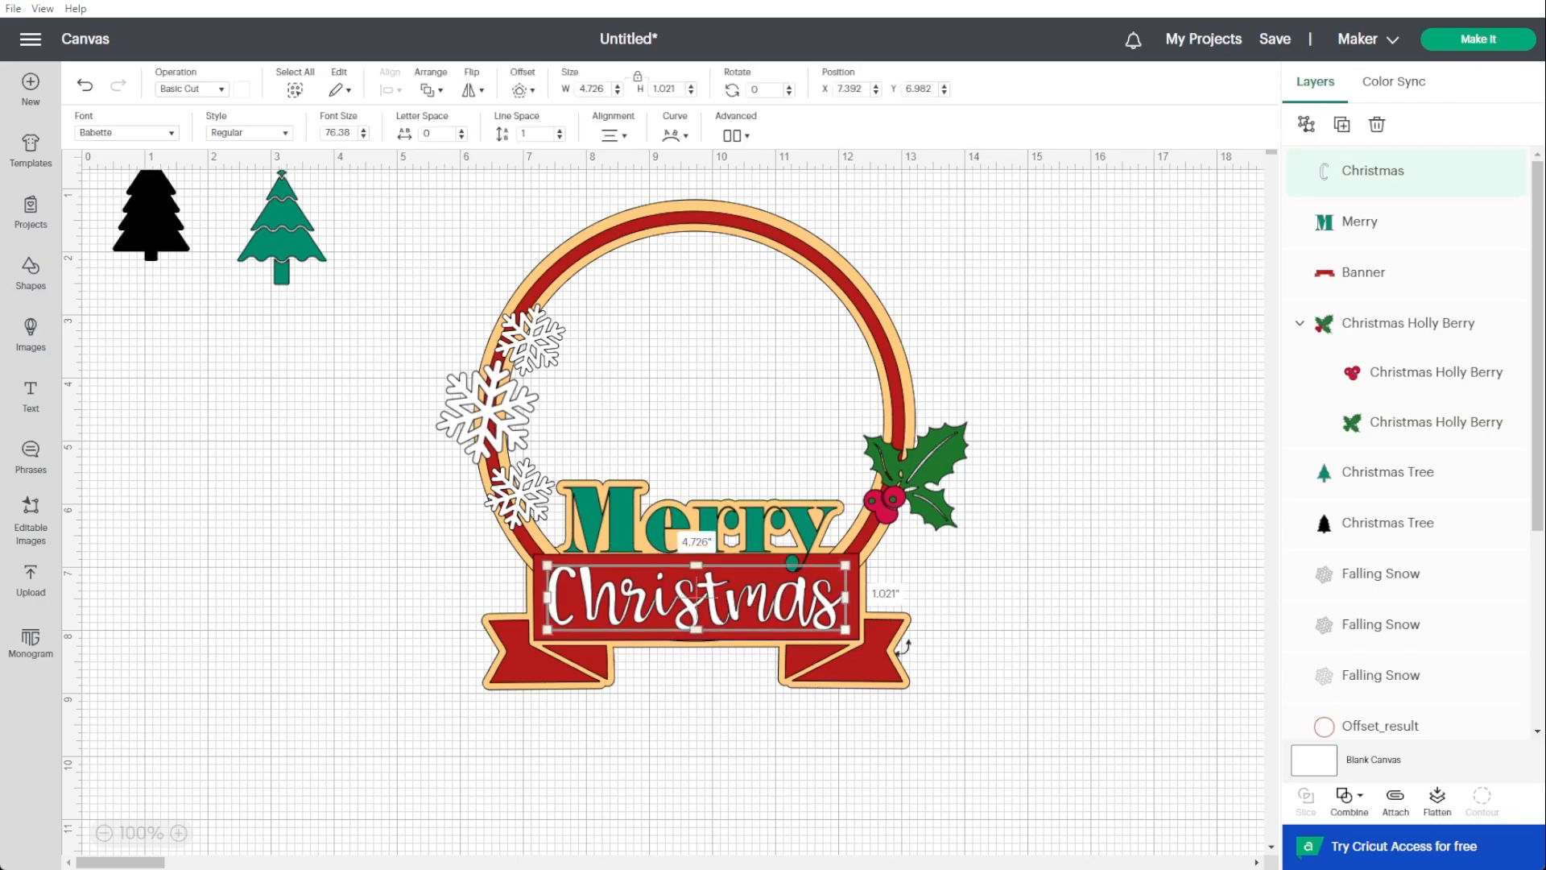
left_click(1051, 646)
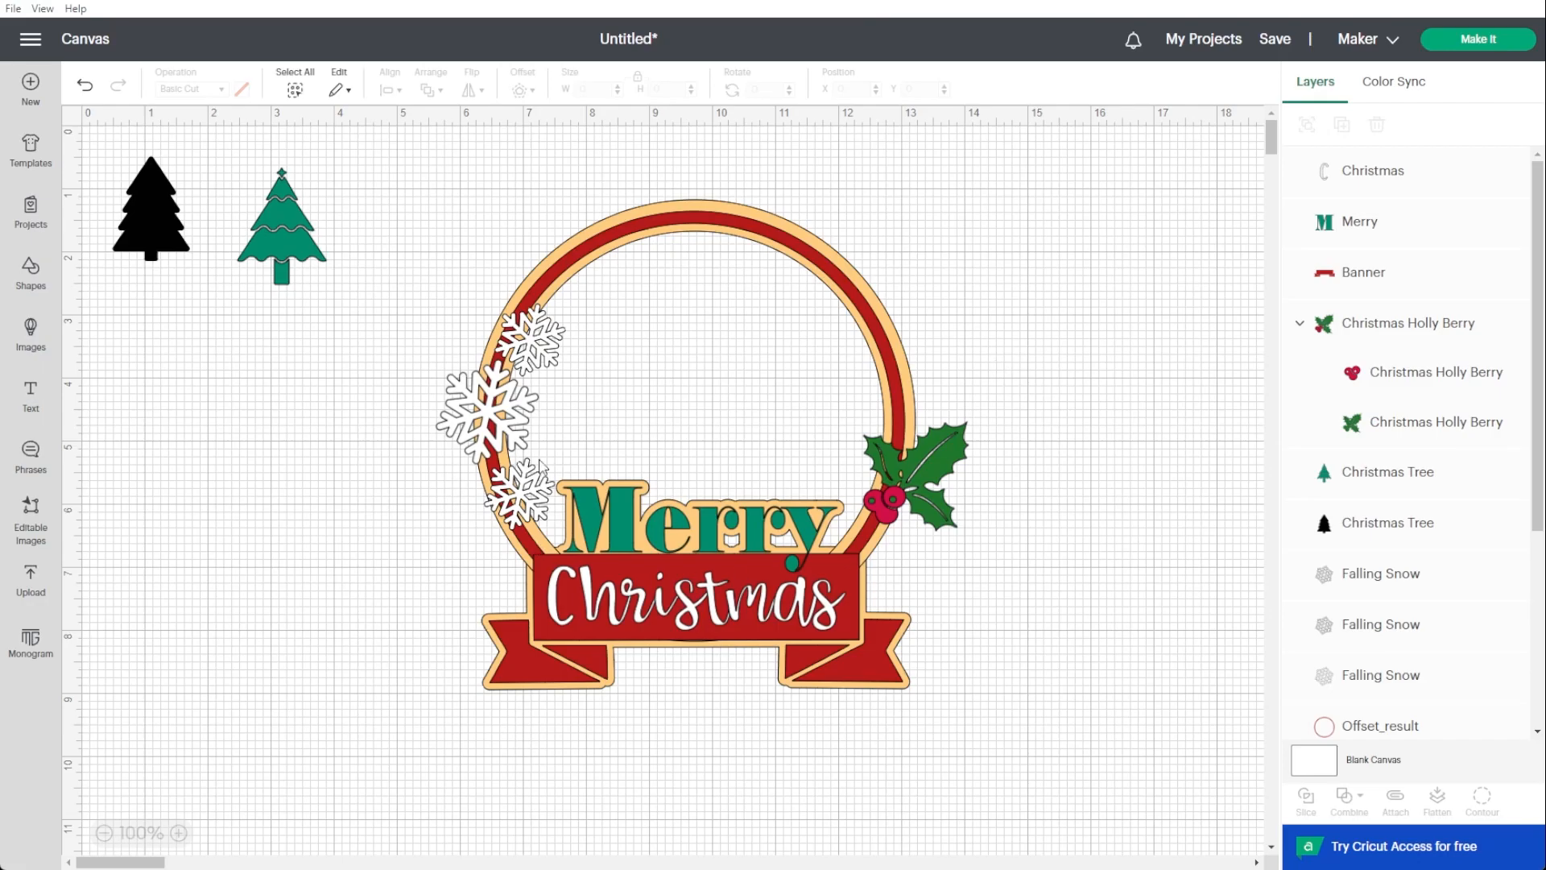
Move all three snowflakes off the ring's left side and cluster them outside its upper-left edge.
left_click_drag(483, 418, 457, 279)
left_click_drag(552, 356, 547, 235)
left_click_drag(519, 494, 461, 186)
left_click(394, 432)
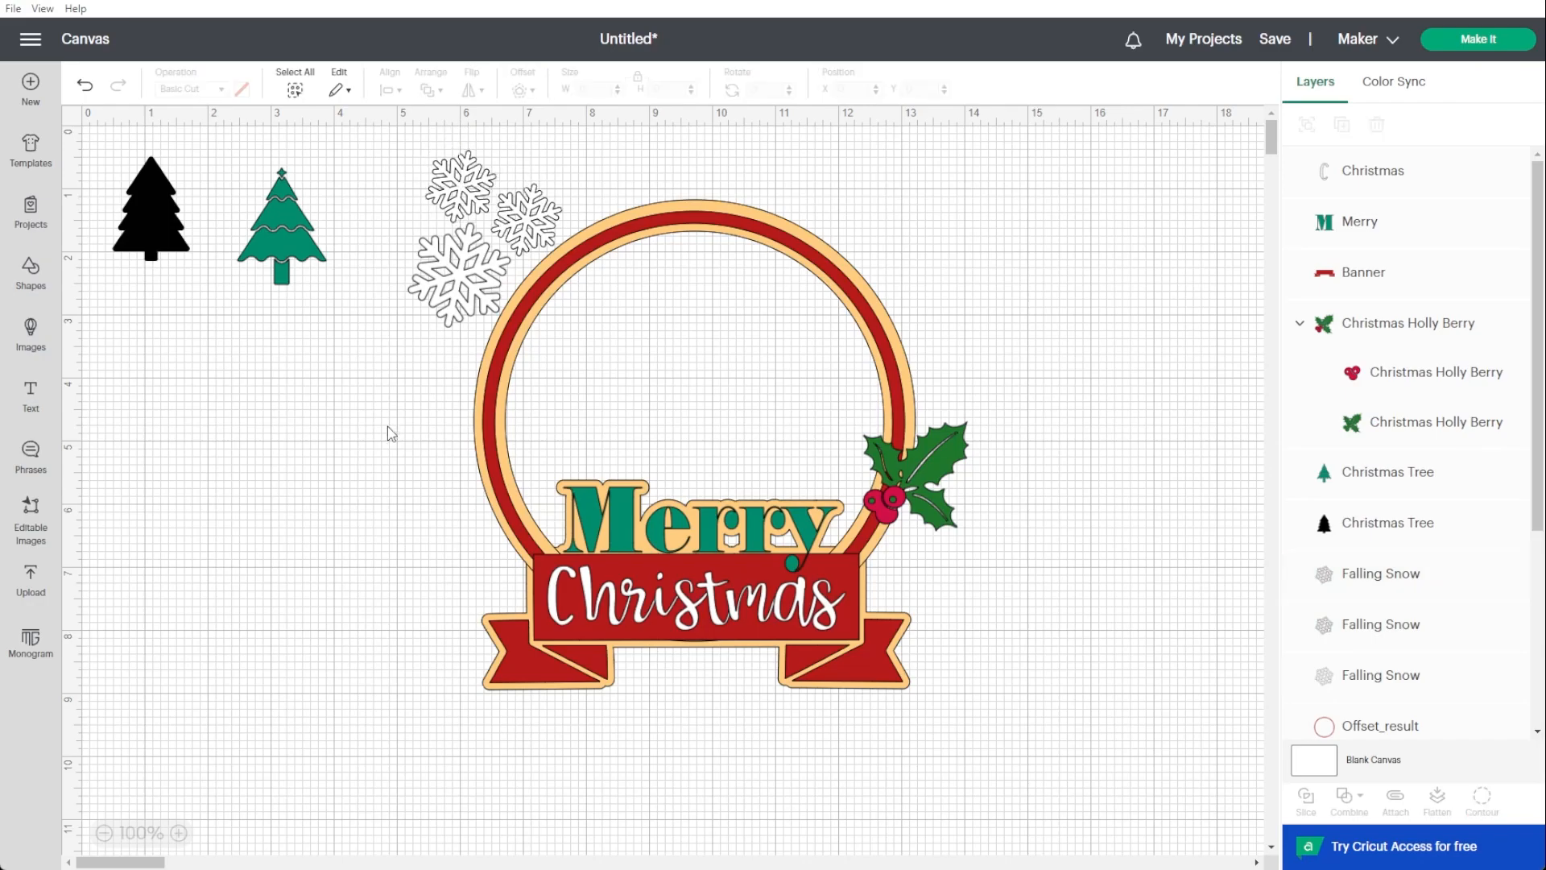
Turn the medium snowflake slightly and reposition it and the large one as a close pair beside the ring.
left_click(476, 296)
left_click_drag(505, 221, 475, 287)
key("ctrl+z")
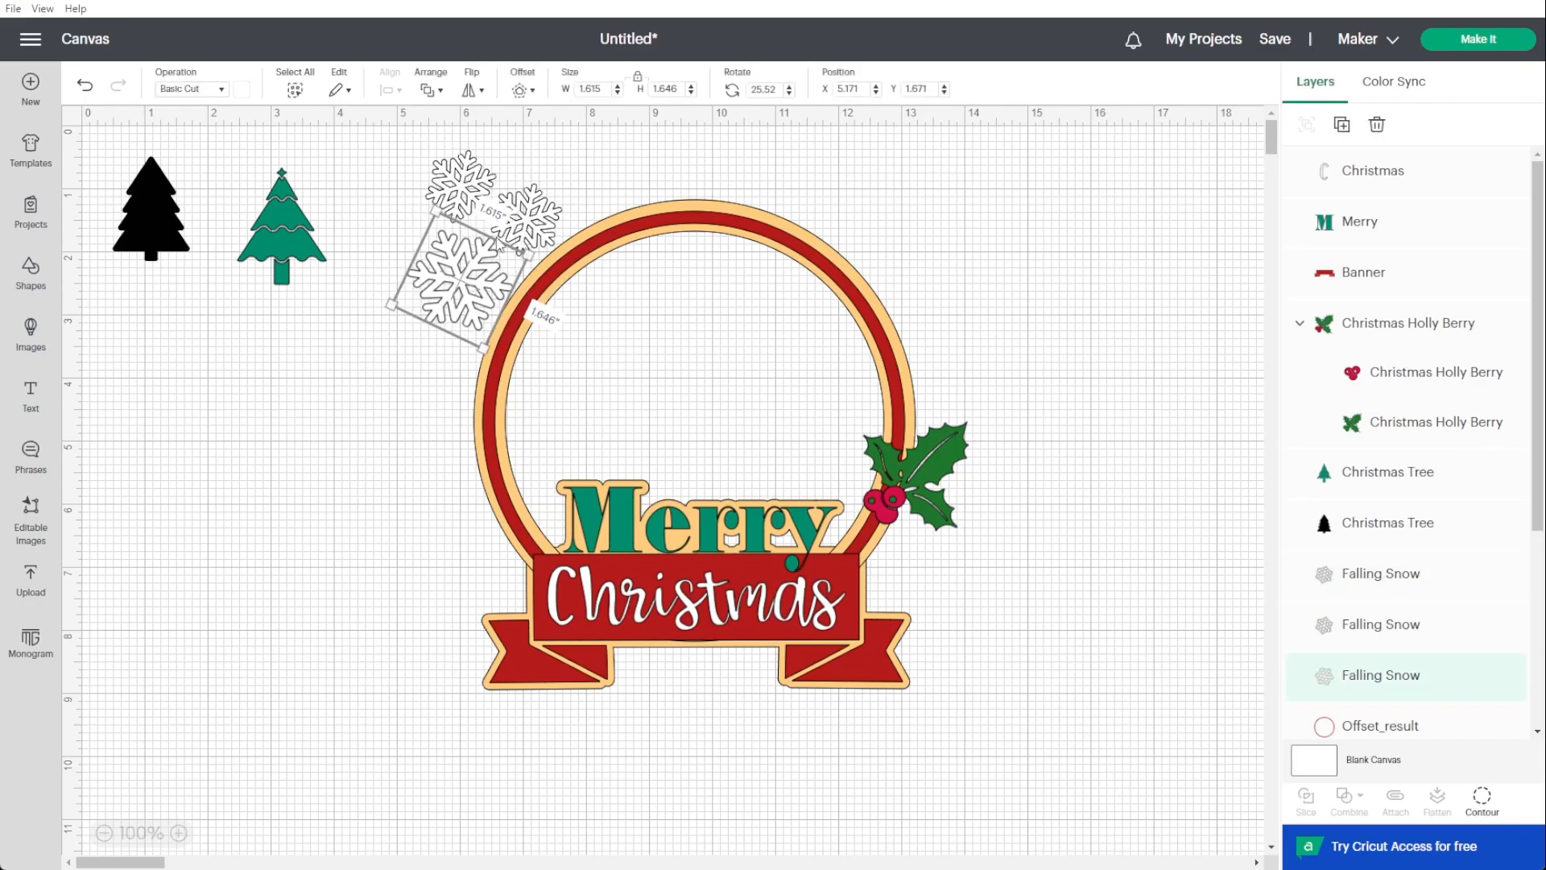
left_click(531, 217)
left_click_drag(577, 269, 583, 242)
left_click_drag(533, 232, 532, 234)
left_click_drag(454, 279, 456, 275)
left_click(525, 228)
left_click(397, 351)
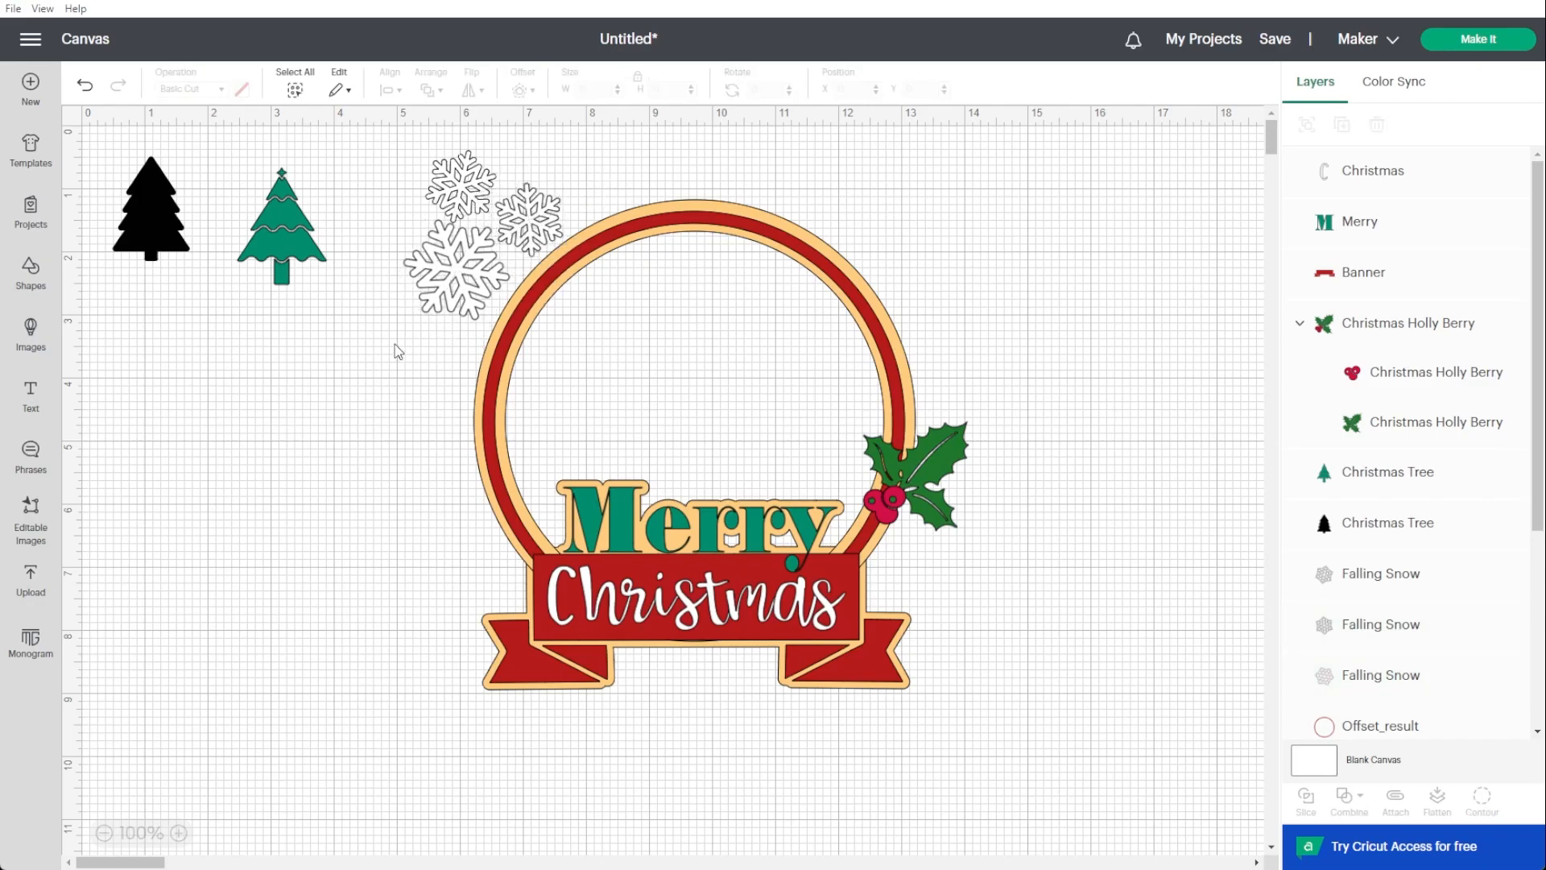
Shrink the uppermost snowflake to about 0.88 in wide.
left_click(459, 191)
left_click_drag(492, 142, 467, 187)
left_click(385, 462)
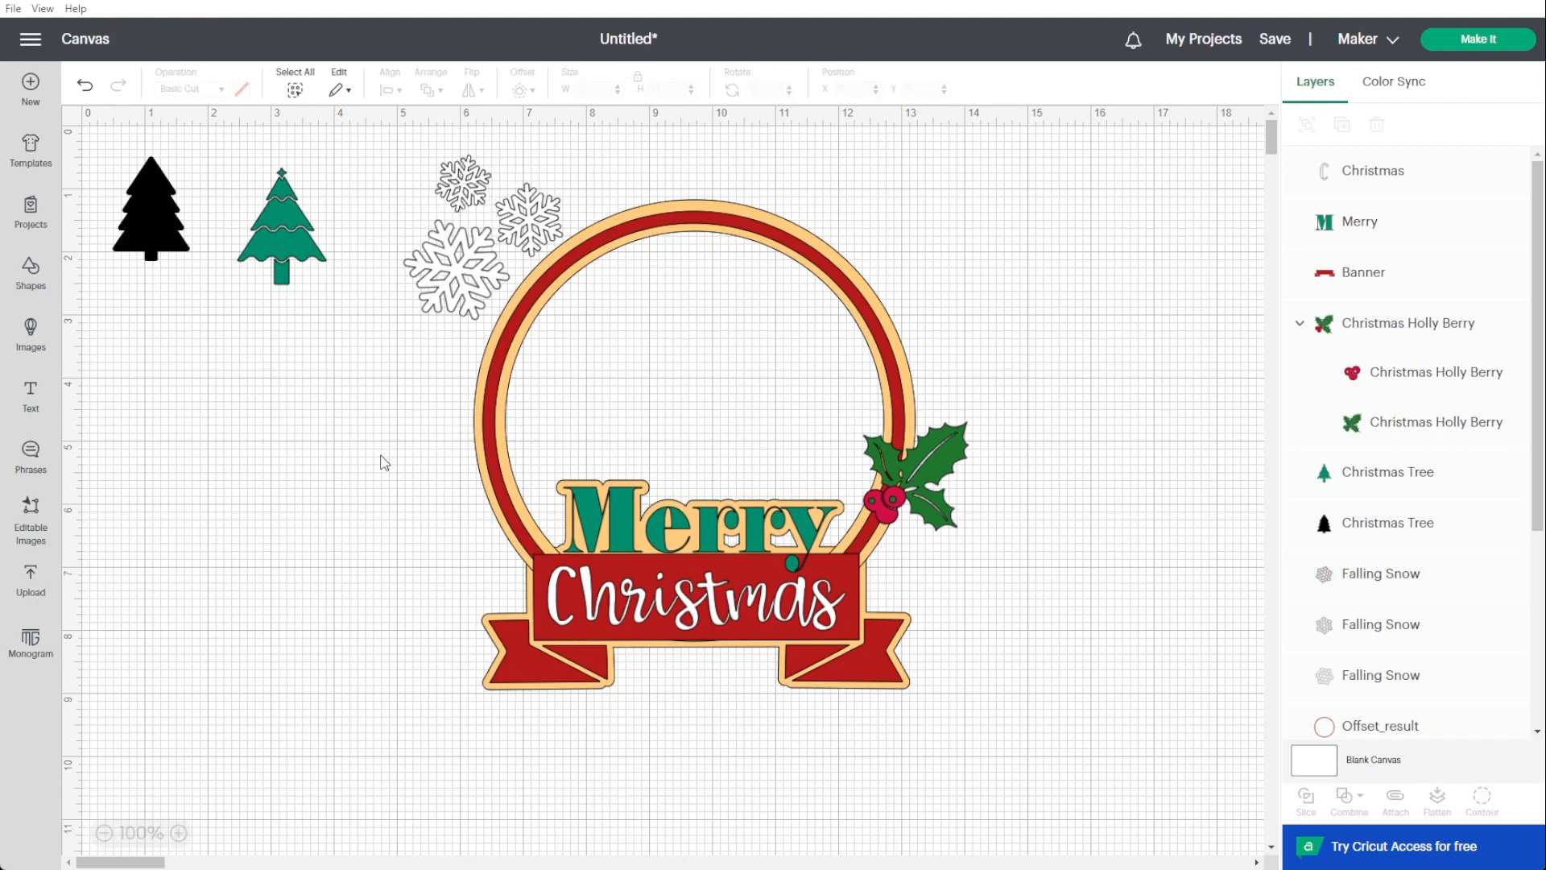
Adjust the large snowflake's angle and position, and move the smallest snowflake down closer to it.
left_click(437, 295)
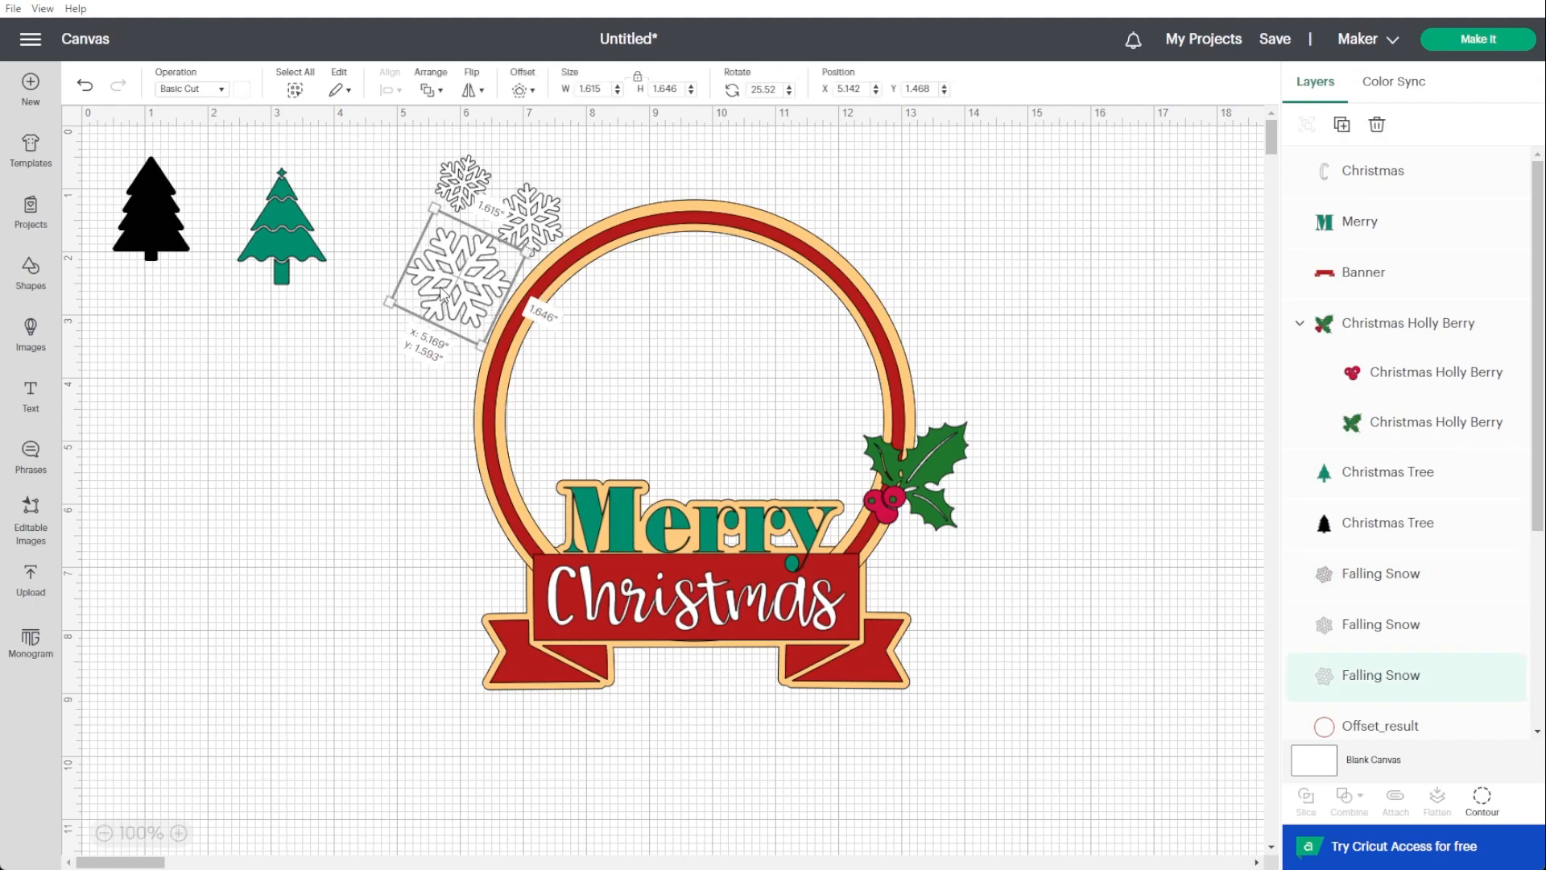
left_click_drag(495, 357, 506, 350)
left_click(395, 338)
left_click_drag(473, 186, 493, 211)
left_click(639, 162)
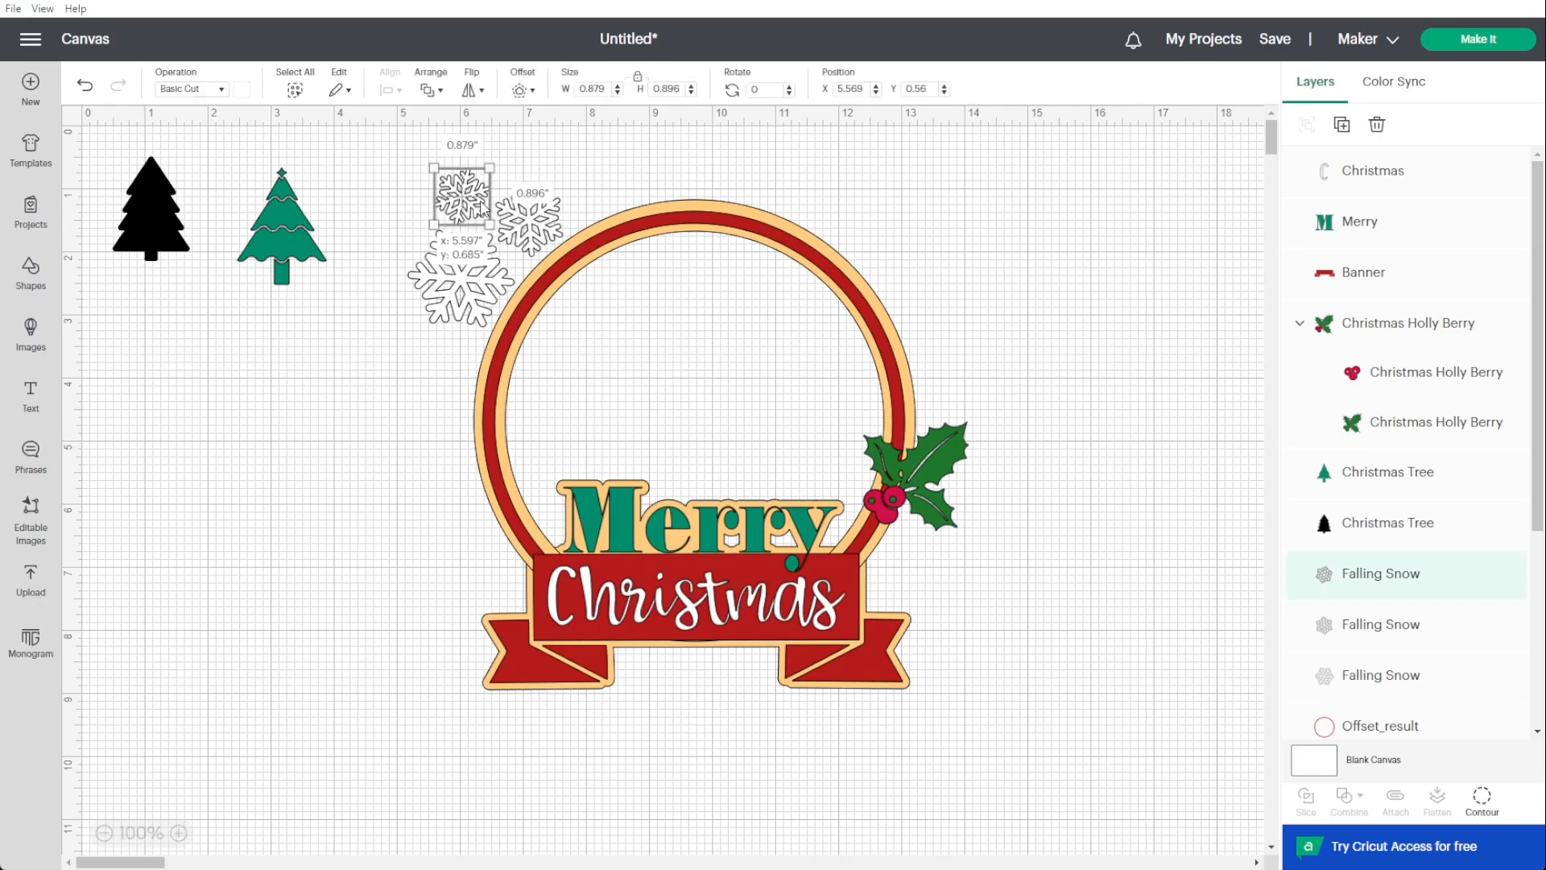
left_click(608, 171)
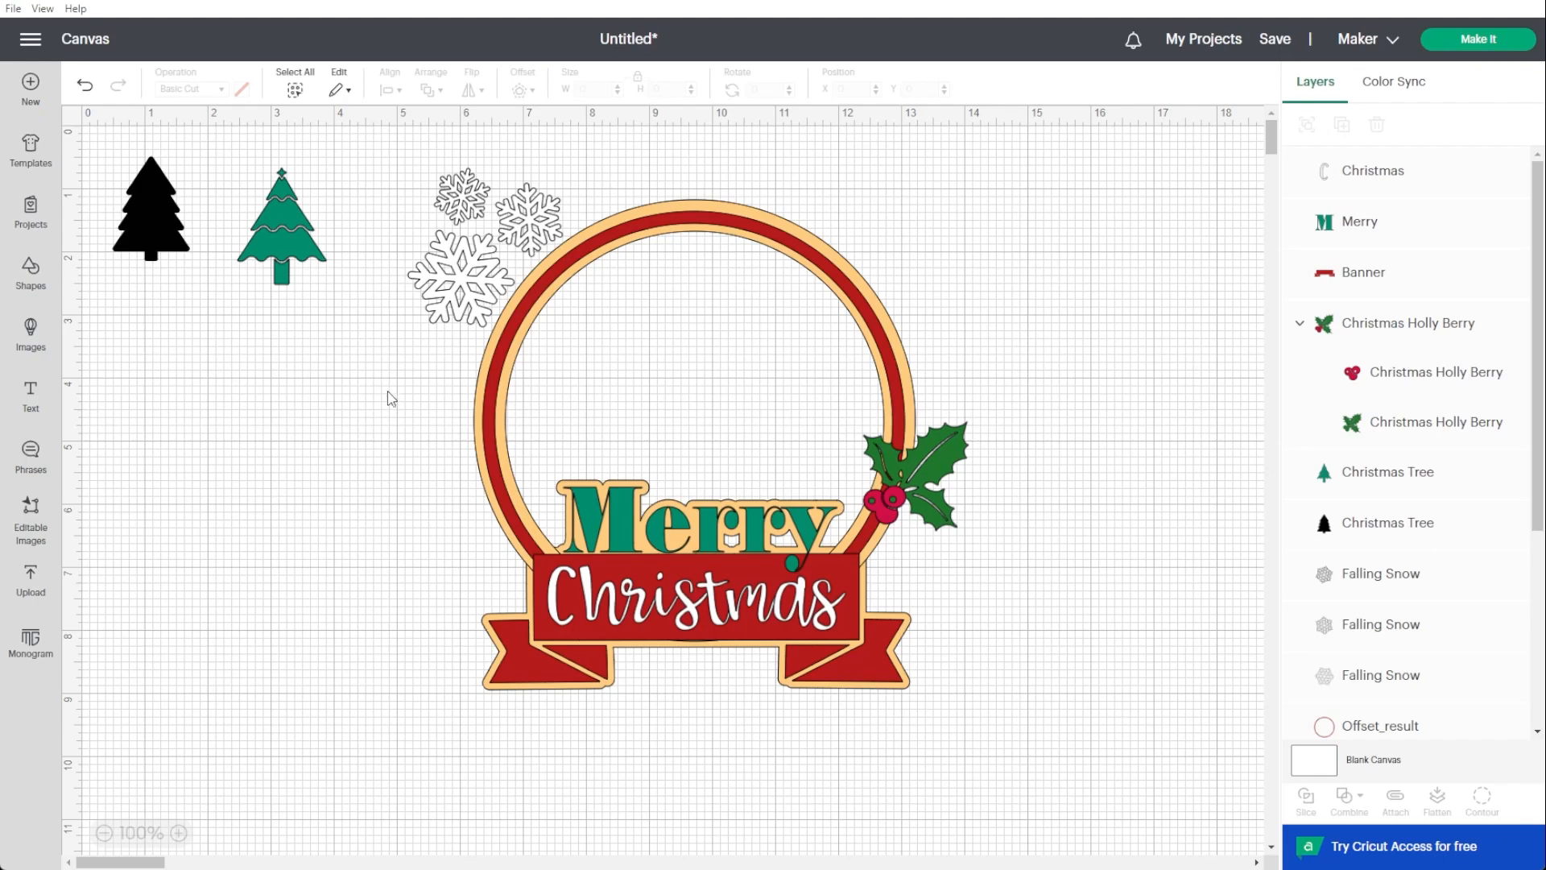
Add a circle shape to the canvas and set its diameter to 8 in.
left_click(30, 272)
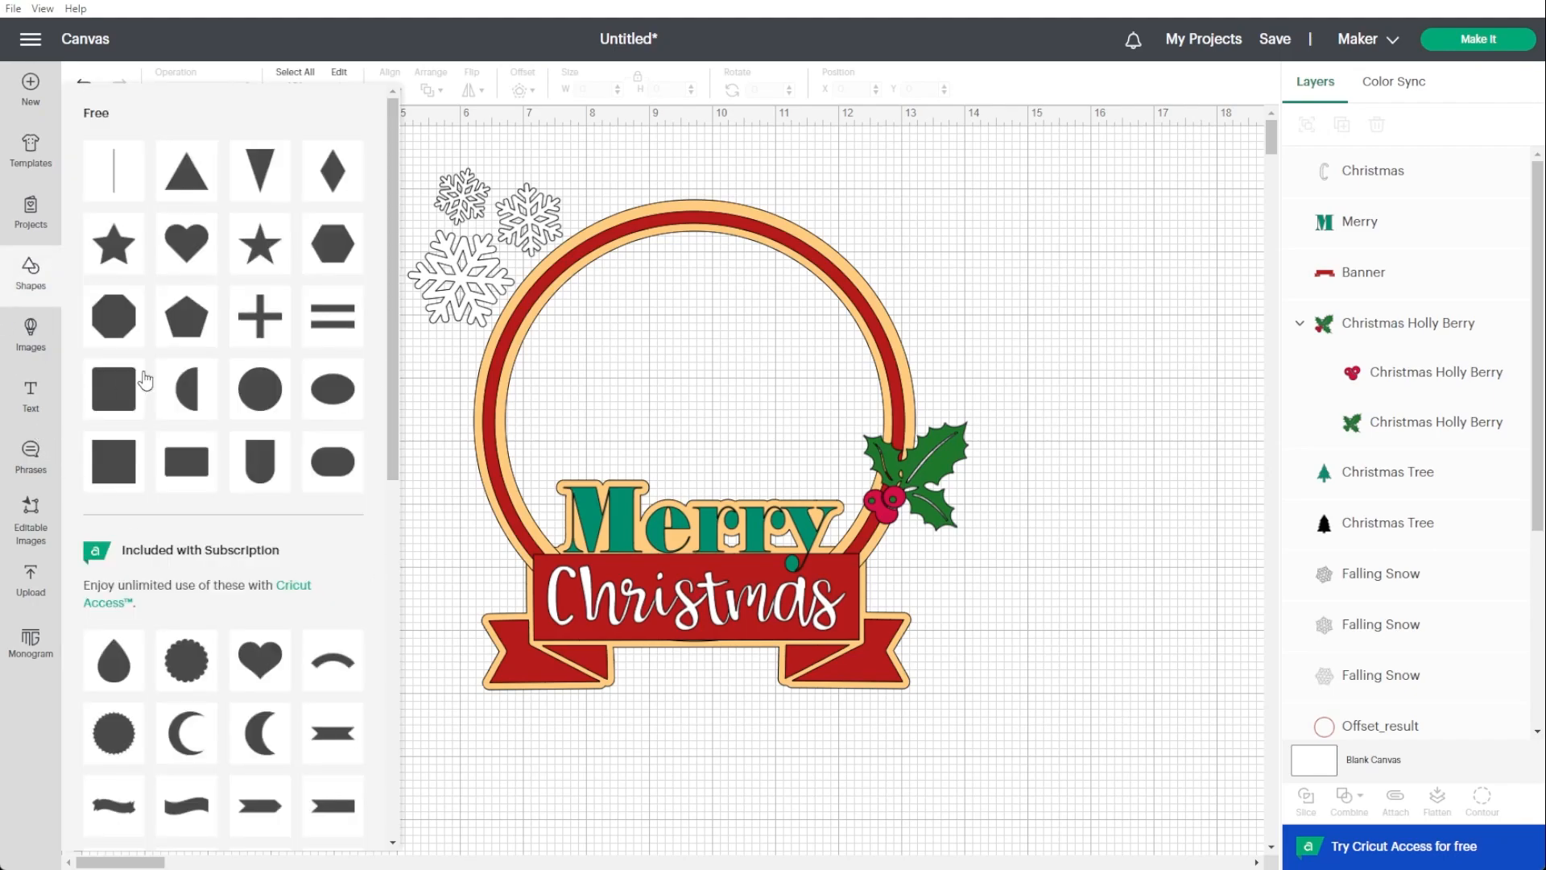
left_click(259, 393)
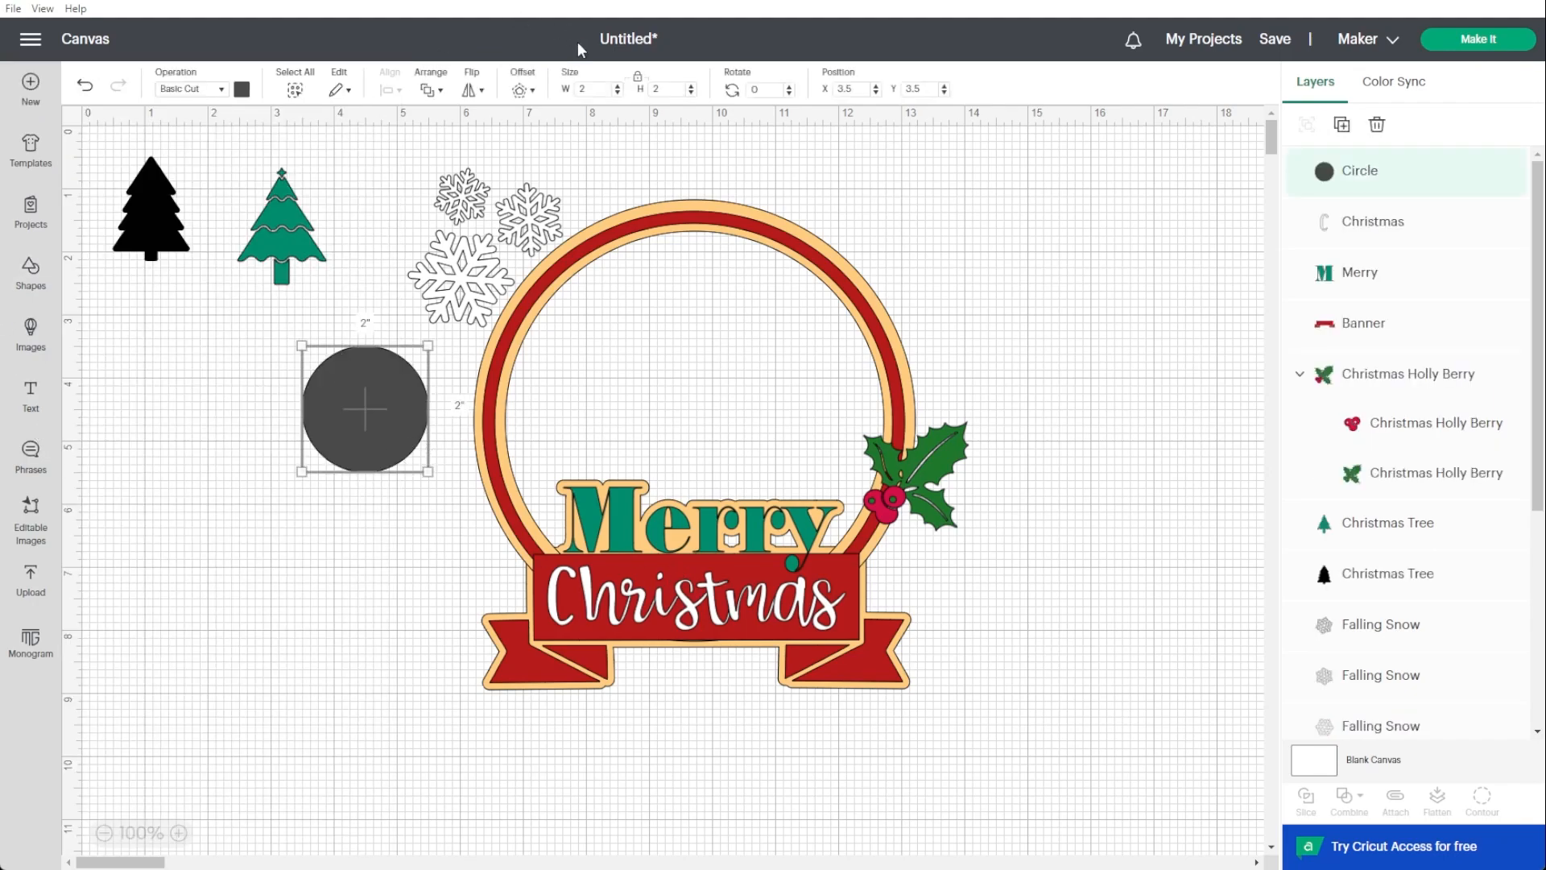
type("8")
key("Return")
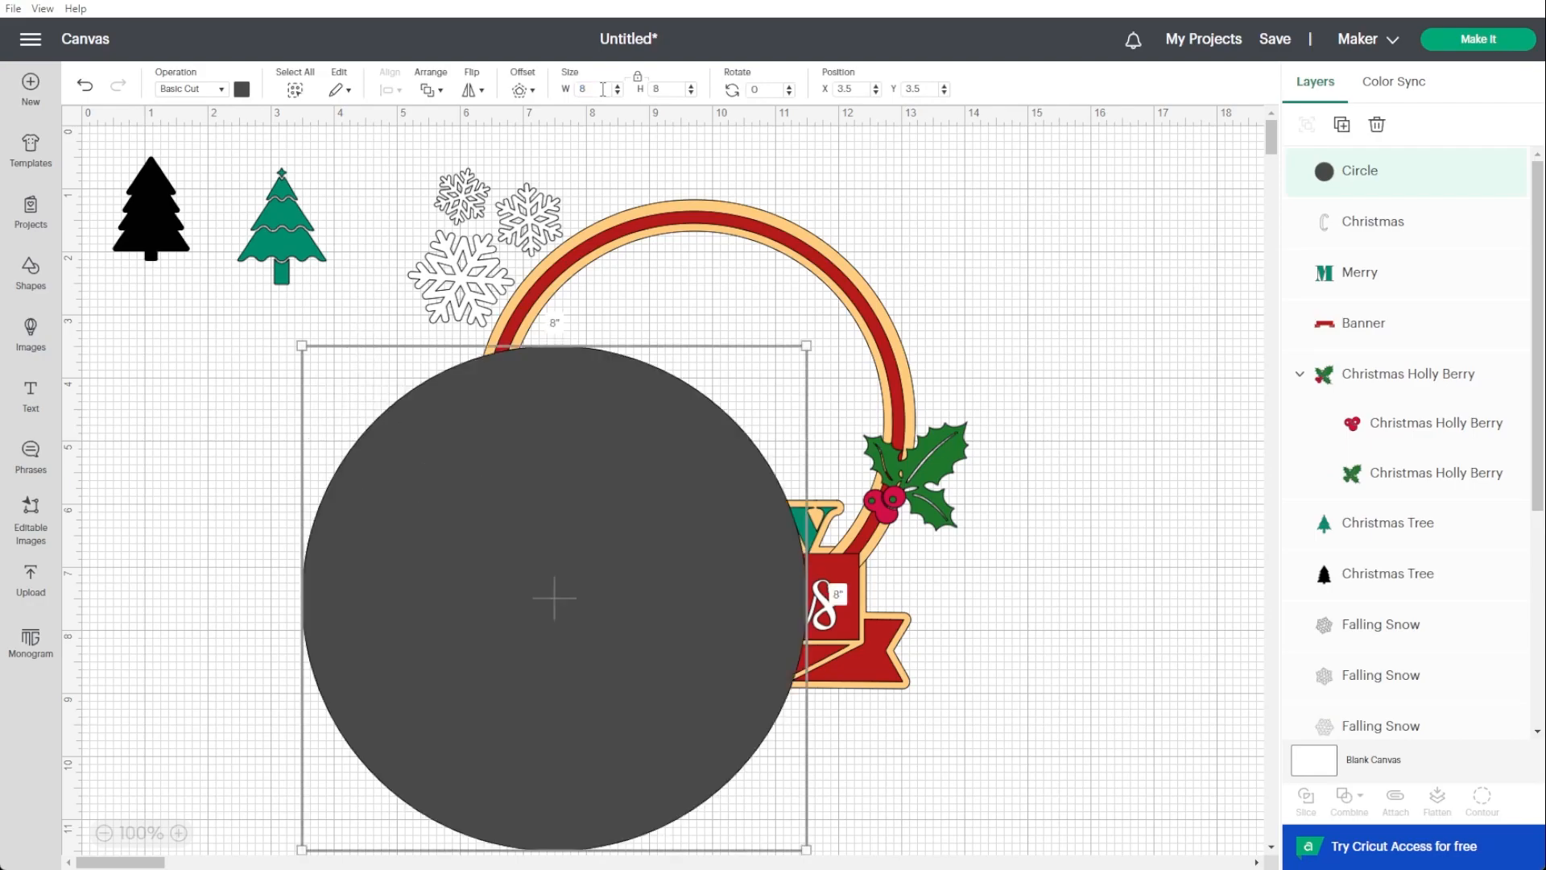
Color the 8 in circle white.
left_click(241, 89)
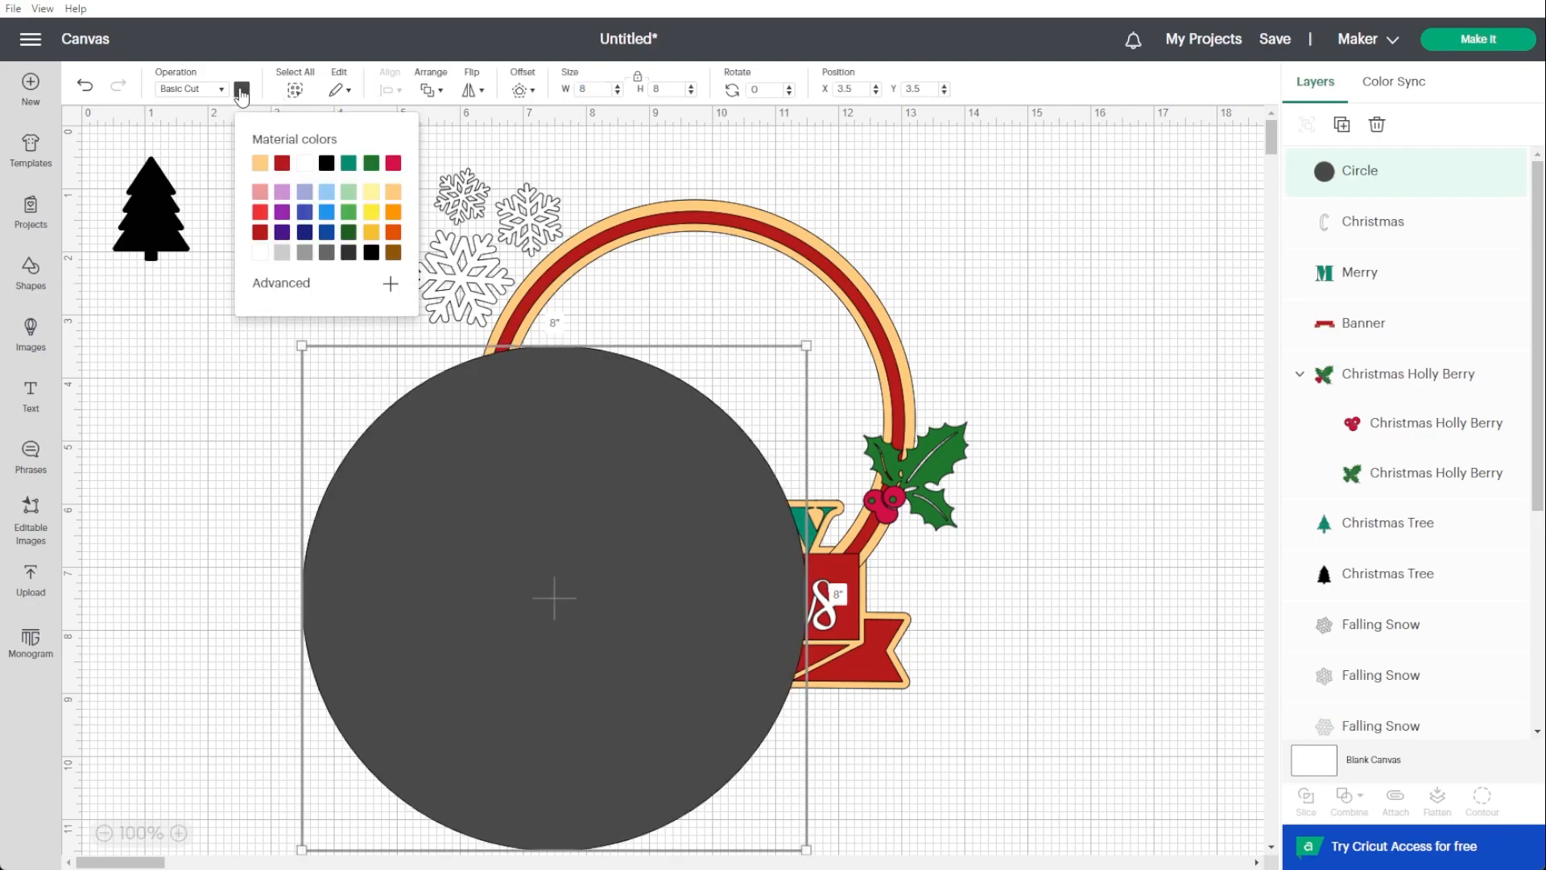
left_click(304, 163)
left_click(288, 345)
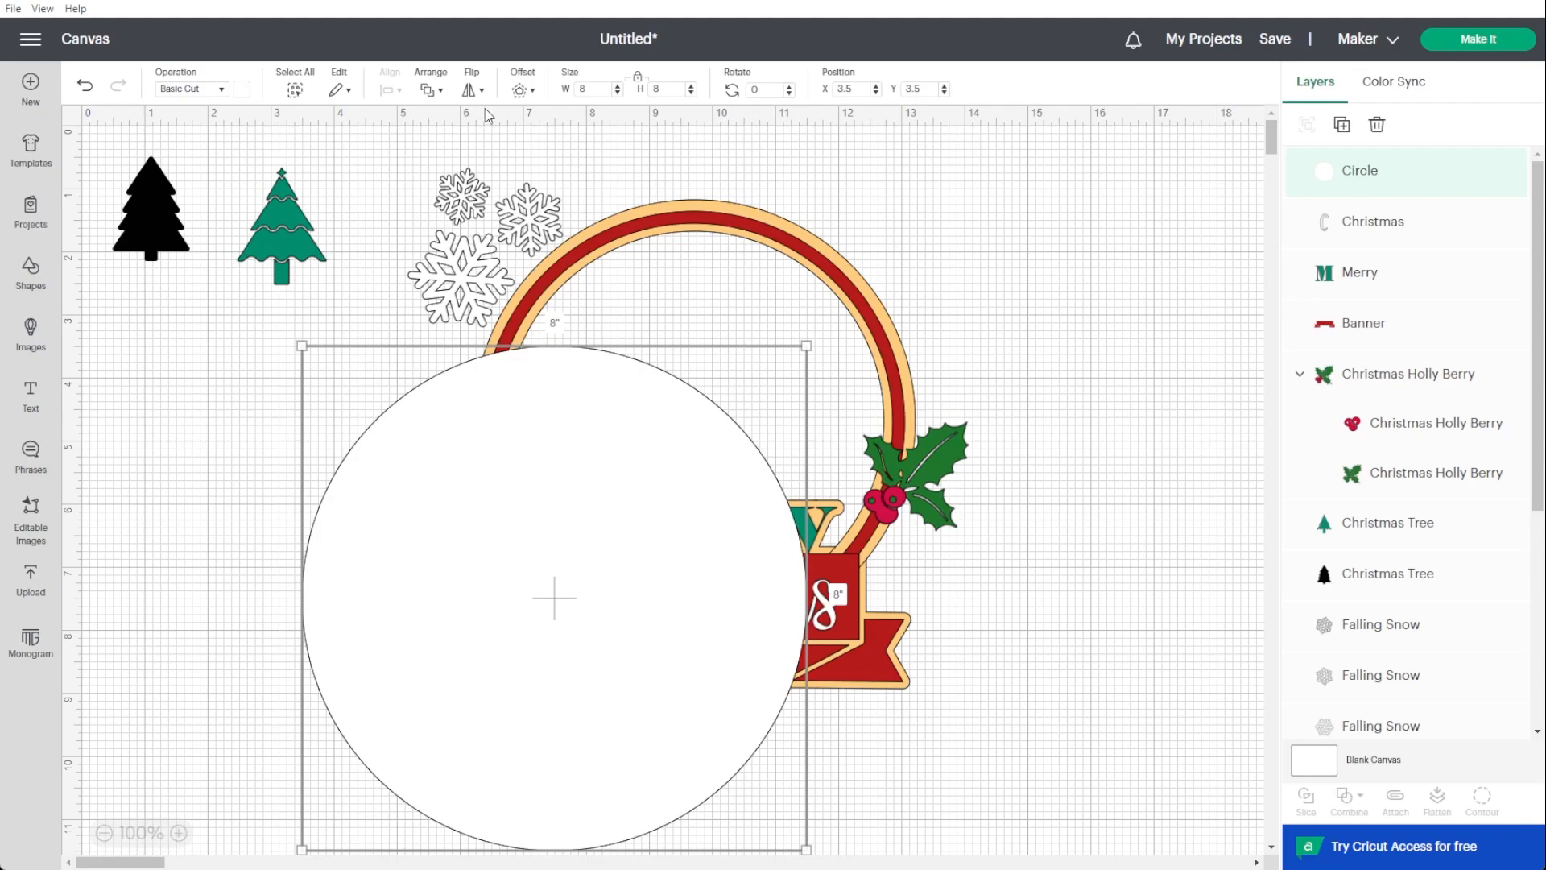
Send the white circle behind all other layers and shift it up and left, partly clear of the ring design.
mouse_move(436, 497)
left_mouse_down()
mouse_move(593, 326)
mouse_move(513, 447)
mouse_move(413, 507)
left_mouse_up()
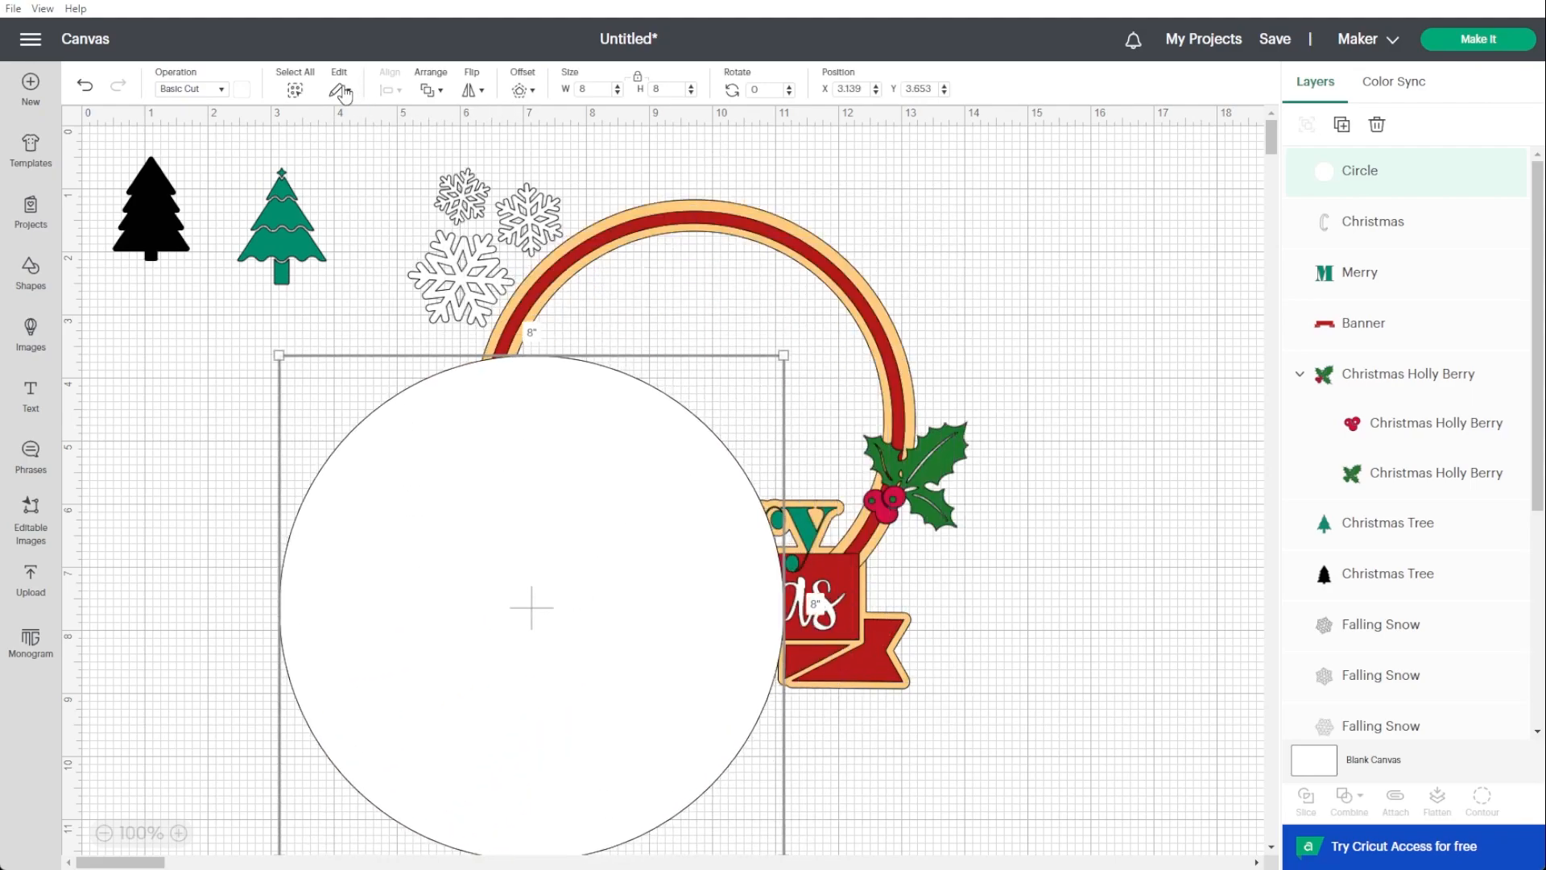
left_click(427, 91)
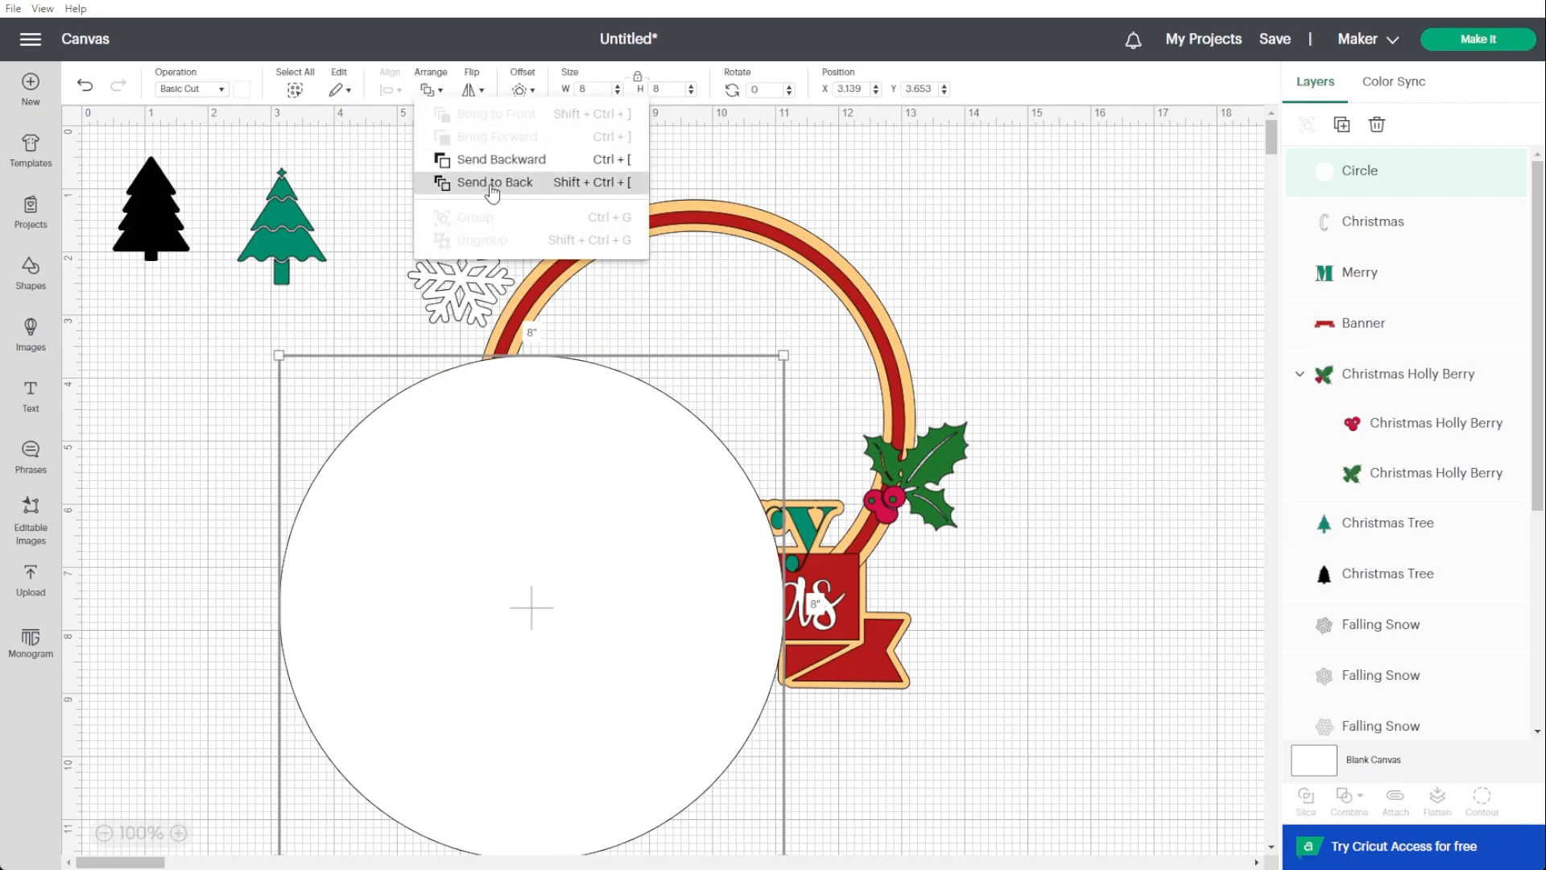
left_click(489, 189)
left_click_drag(315, 658, 225, 600)
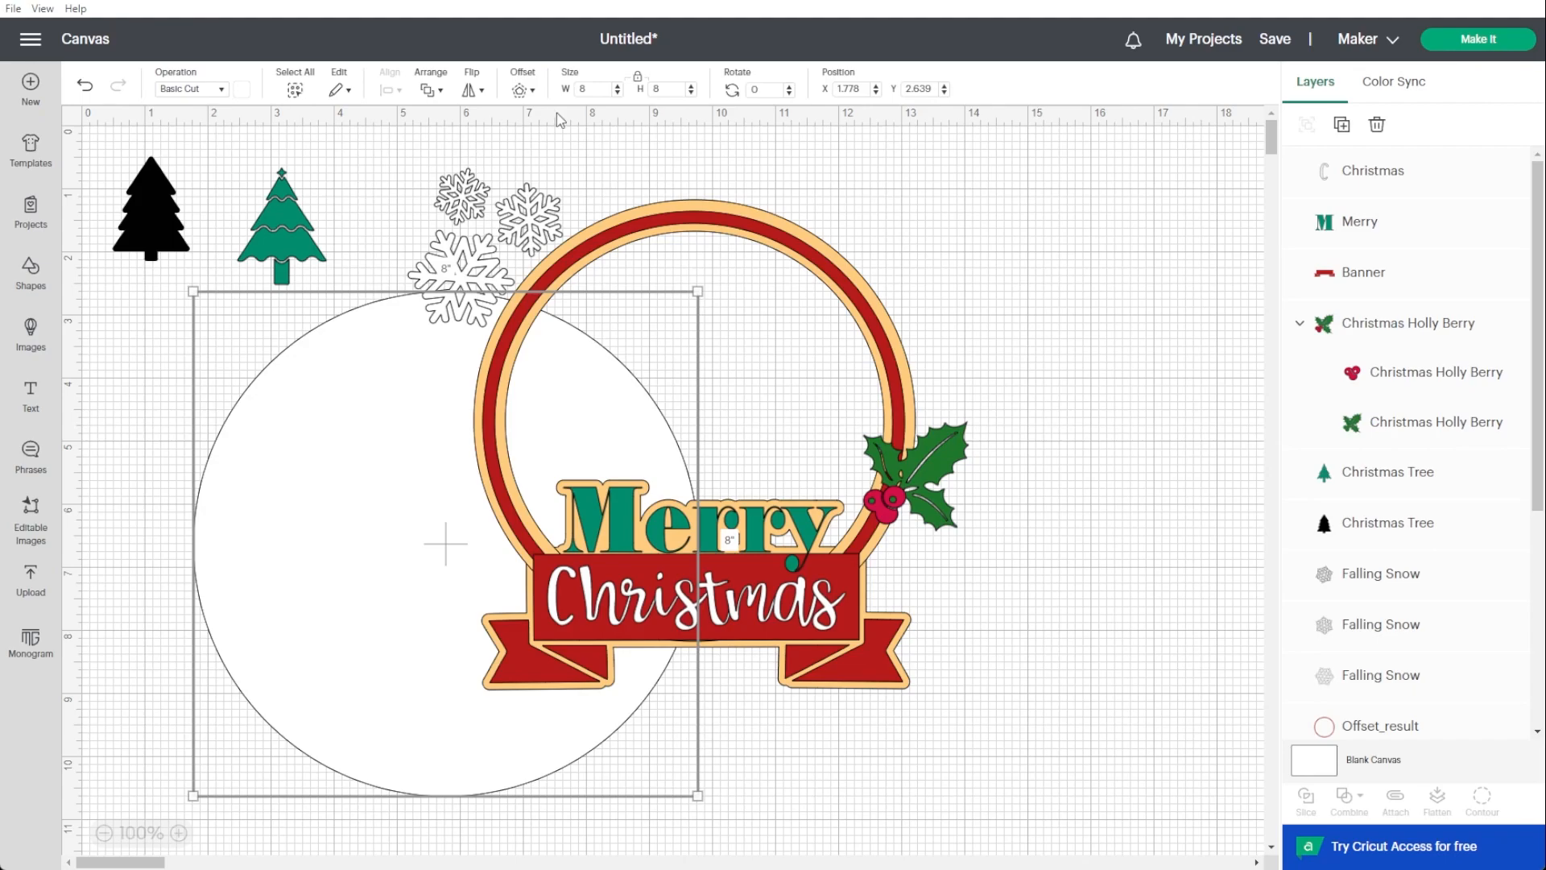
Resize the white circle to 7 in and check its fit behind the ring, then return it to the ring's lower left.
key("Return")
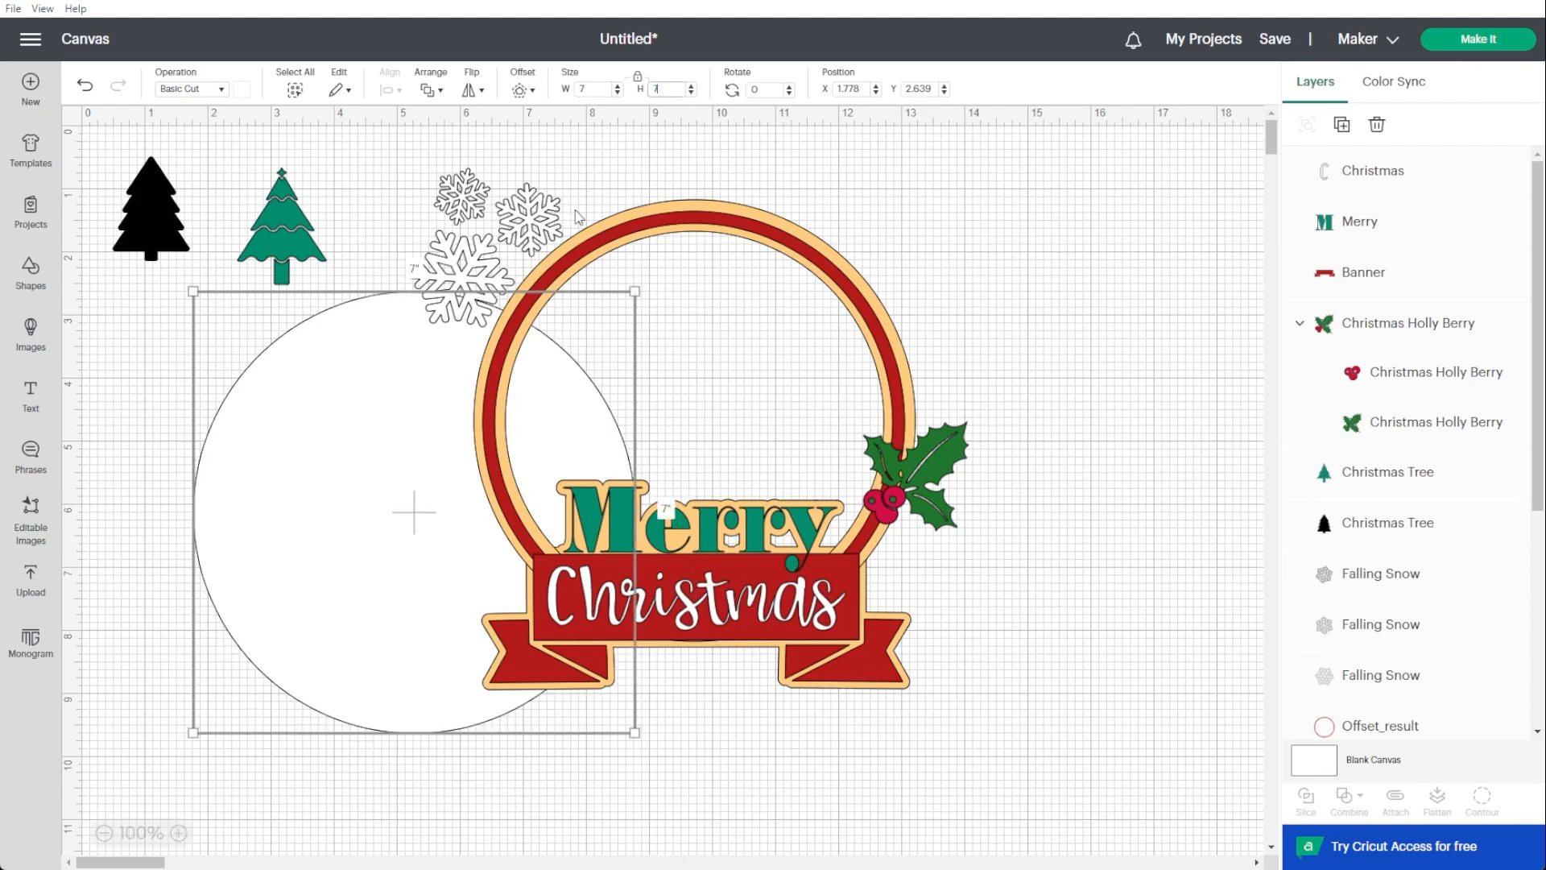
left_click_drag(257, 504, 518, 417)
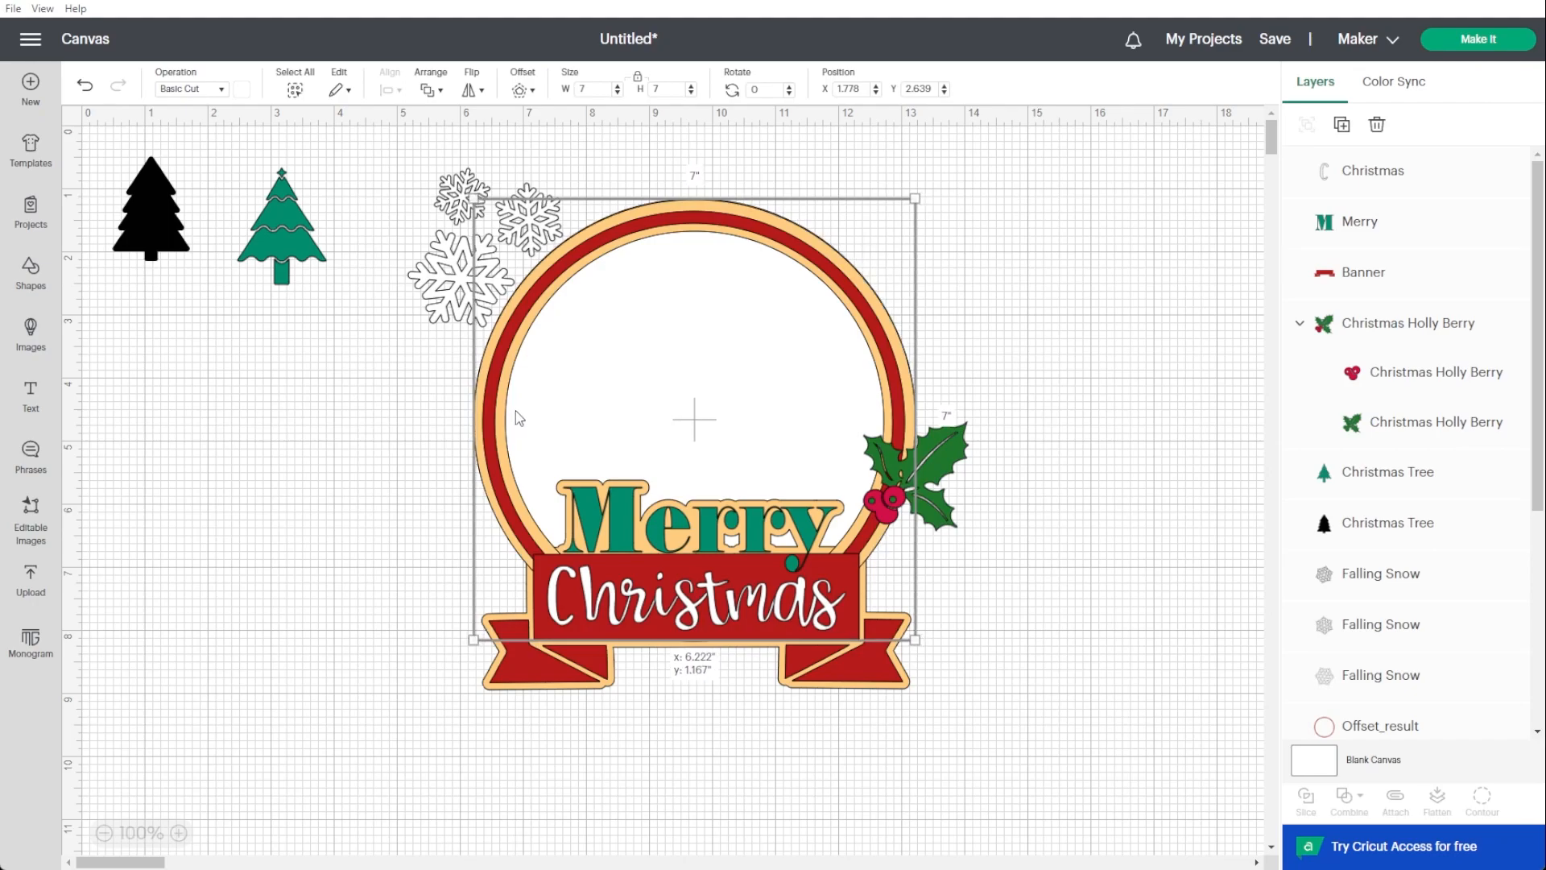
left_click_drag(519, 418, 266, 566)
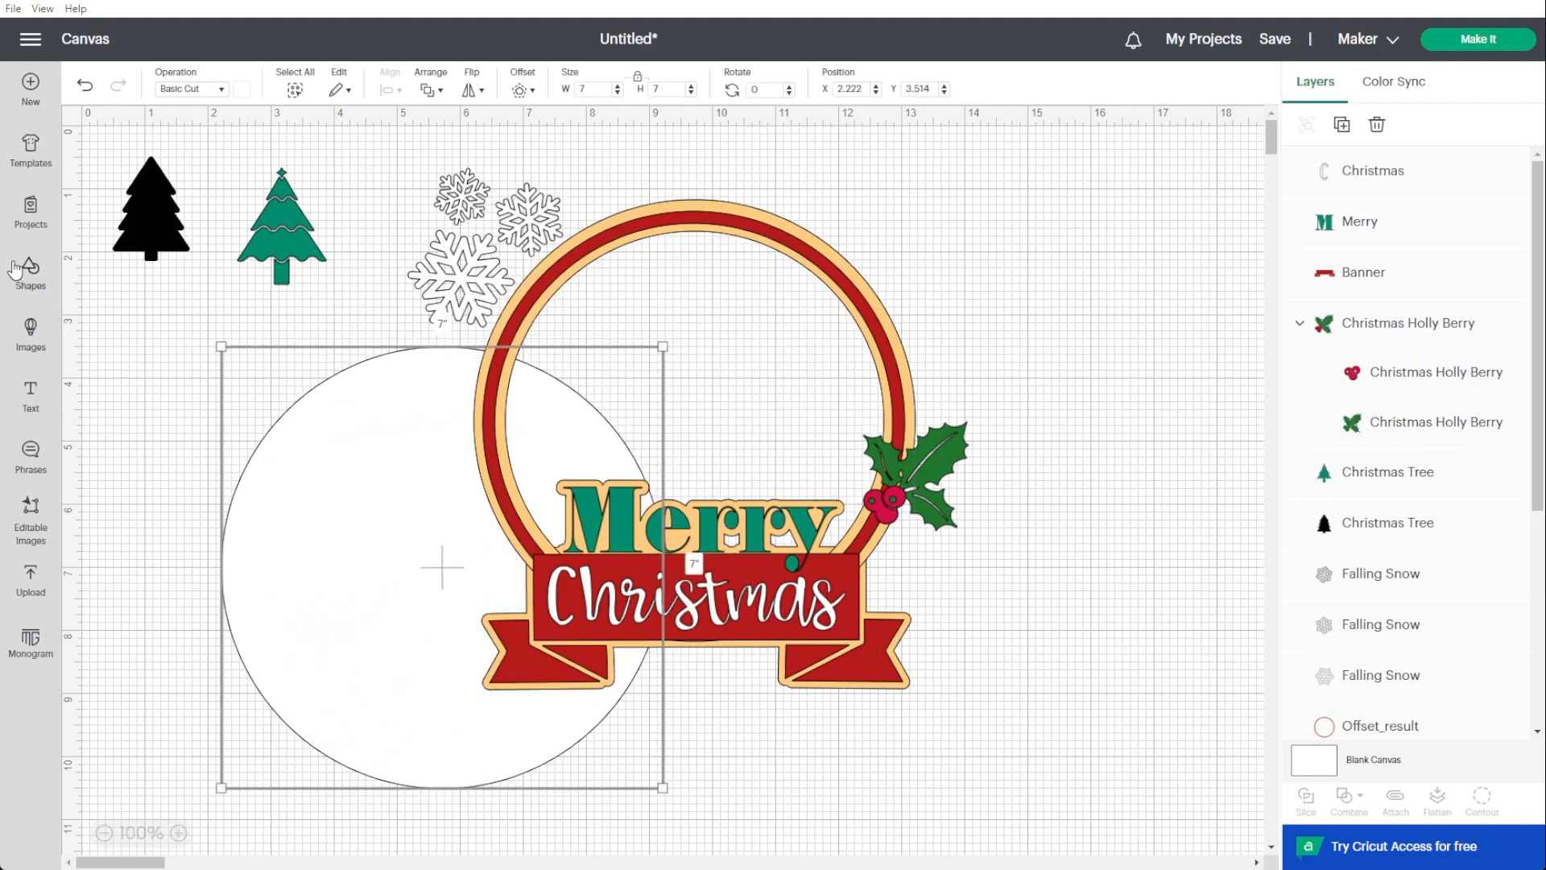
left_click(388, 153)
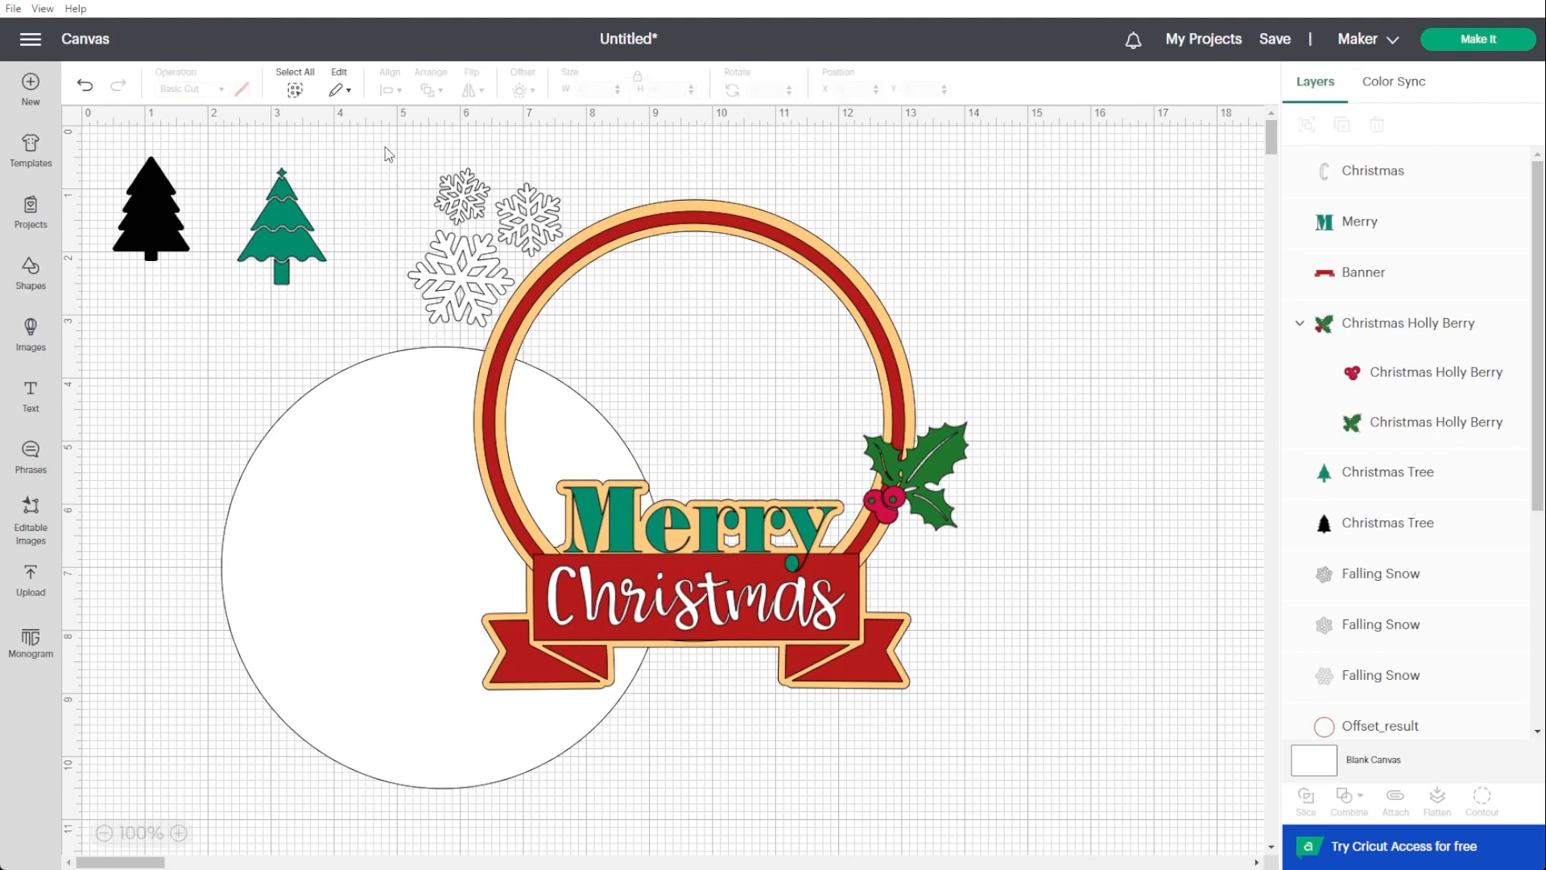
left_click_drag(403, 166, 522, 263)
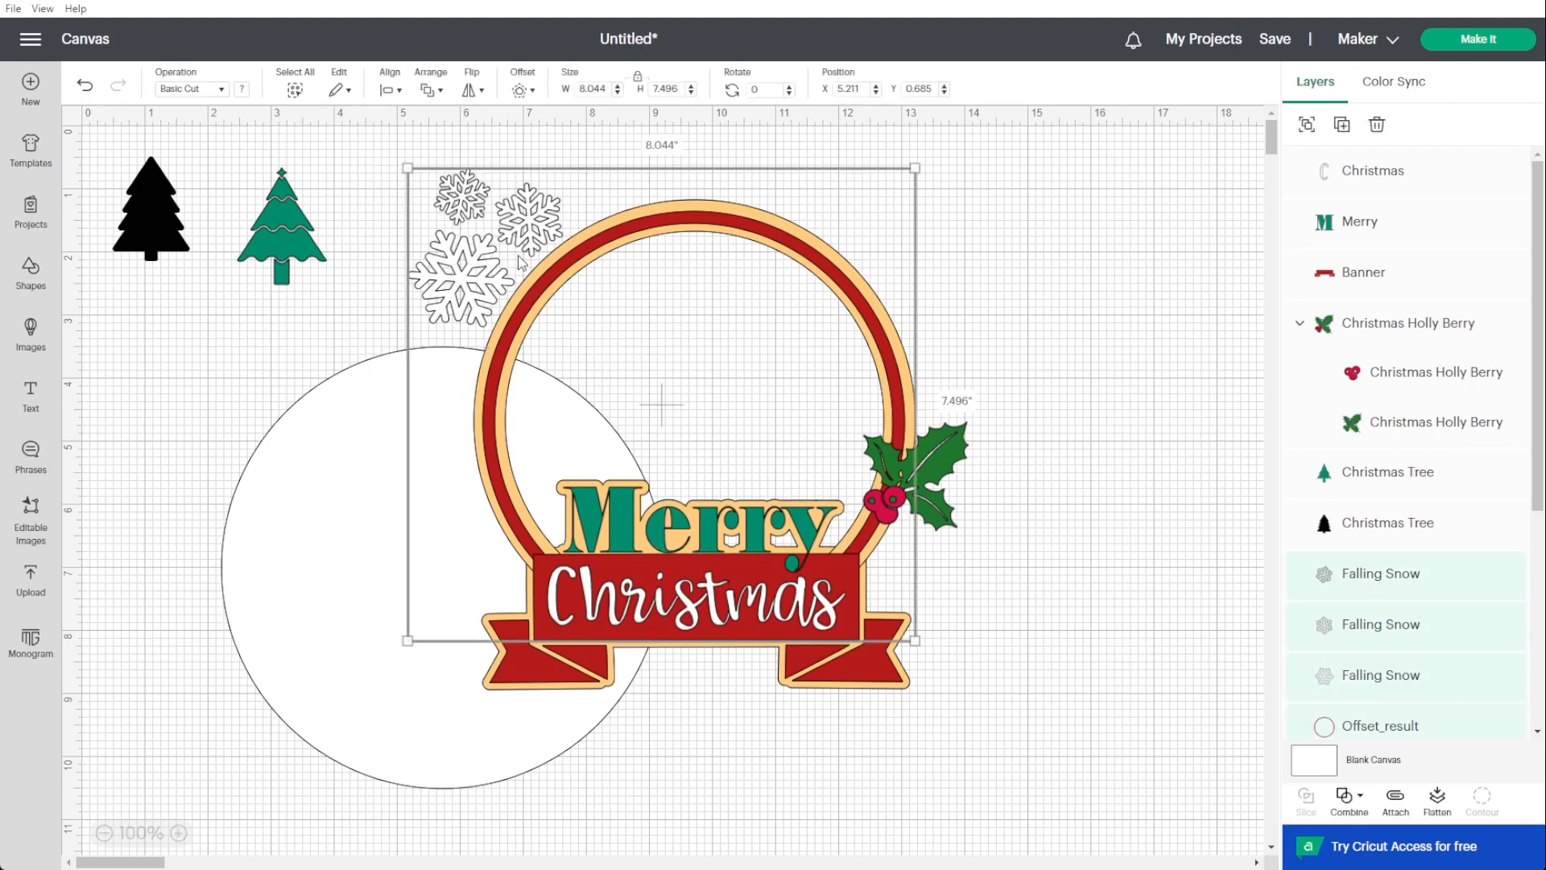
left_click(368, 219)
left_click(456, 182)
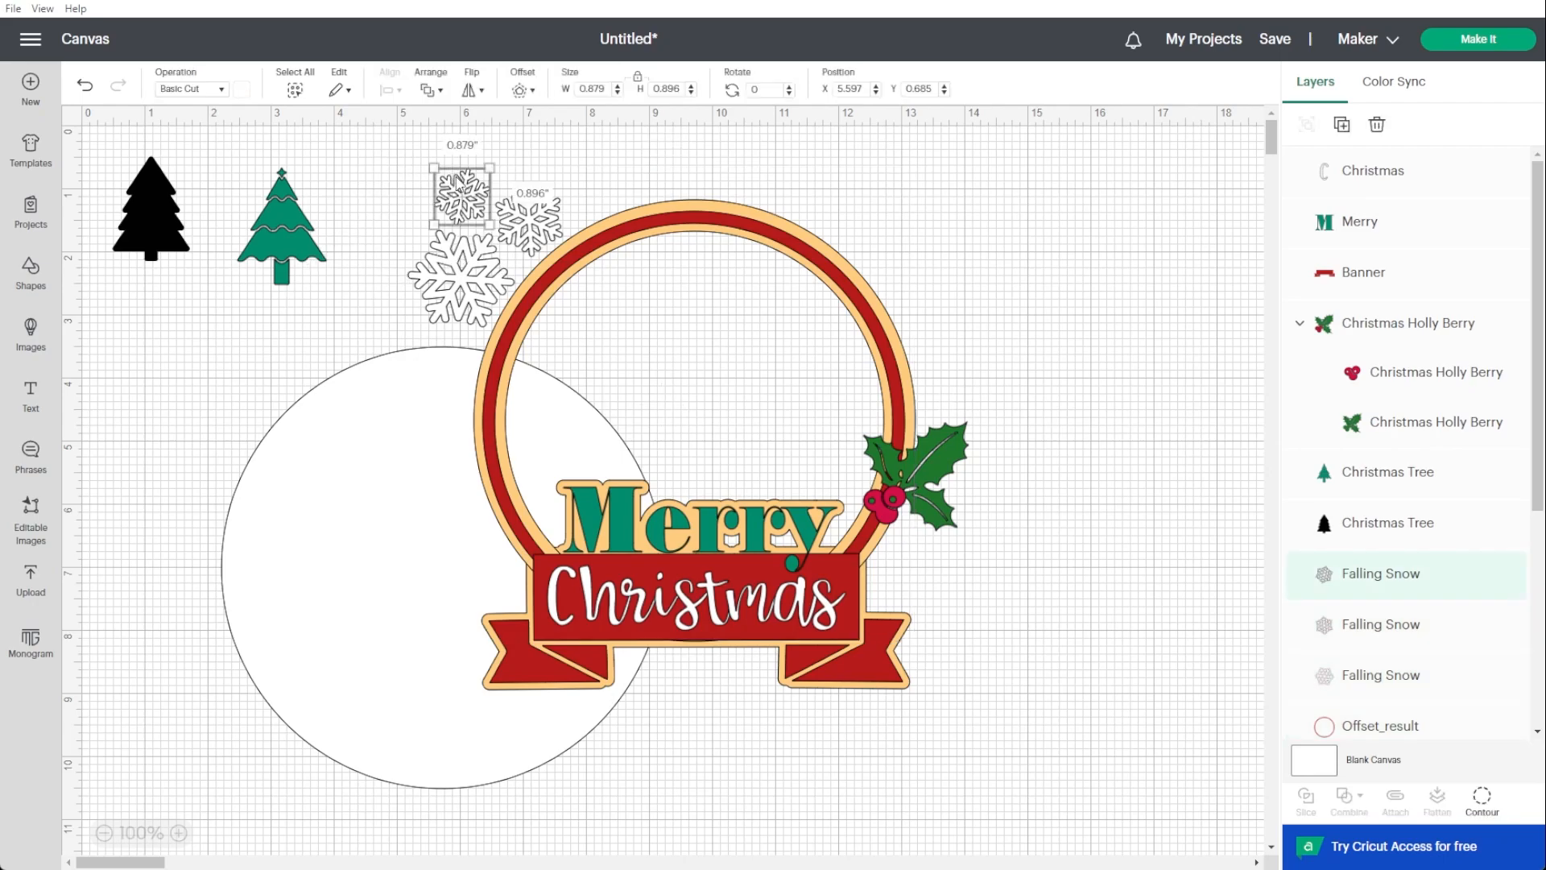
left_click(522, 228, "shift")
left_click(463, 298, "shift")
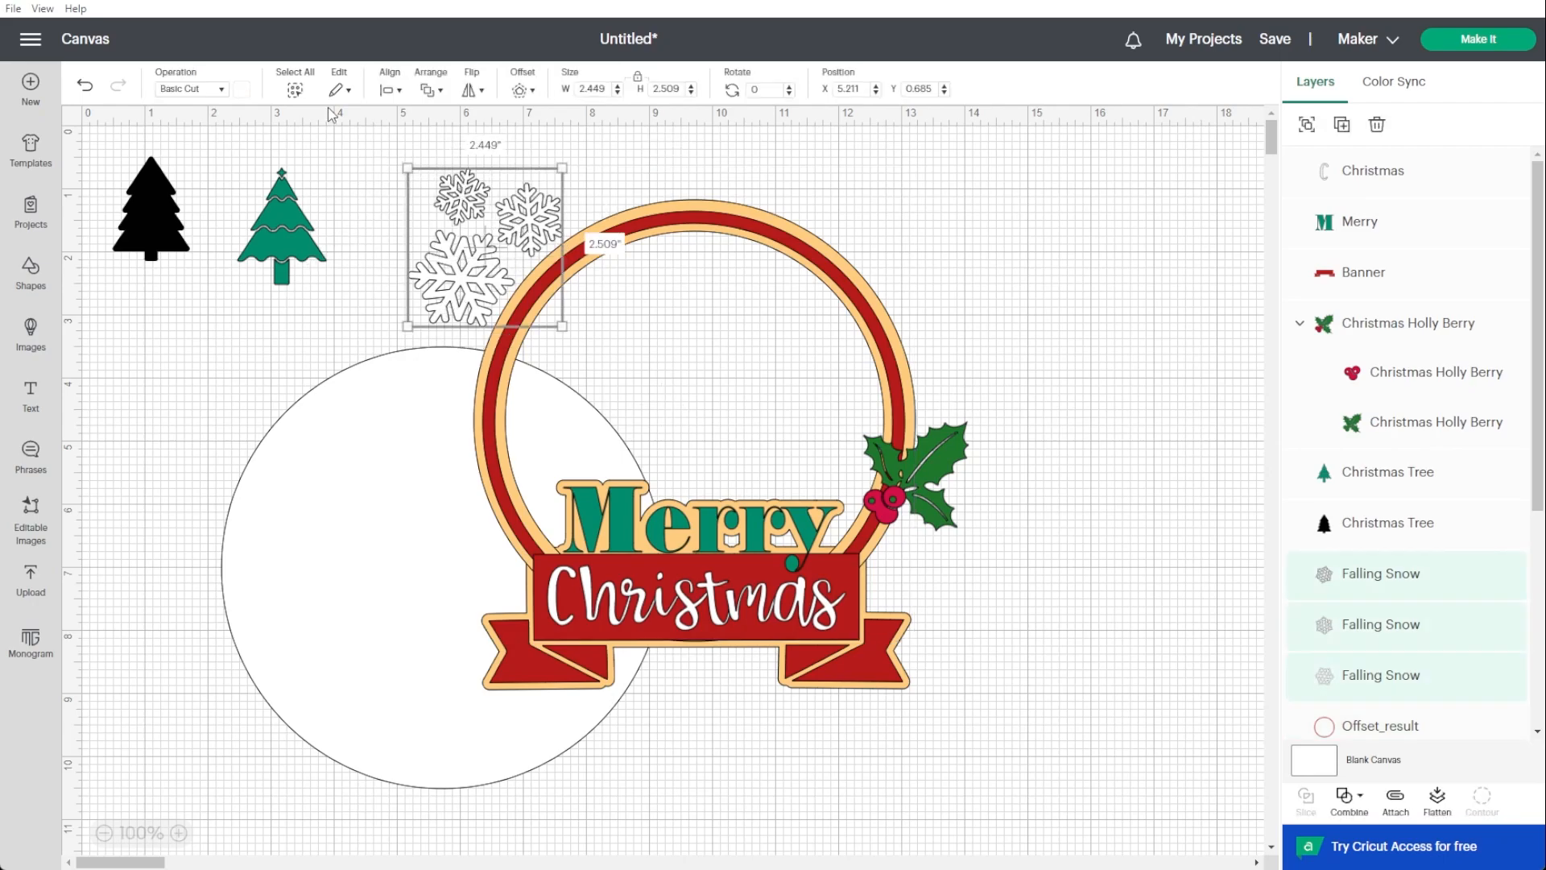
left_click(523, 92)
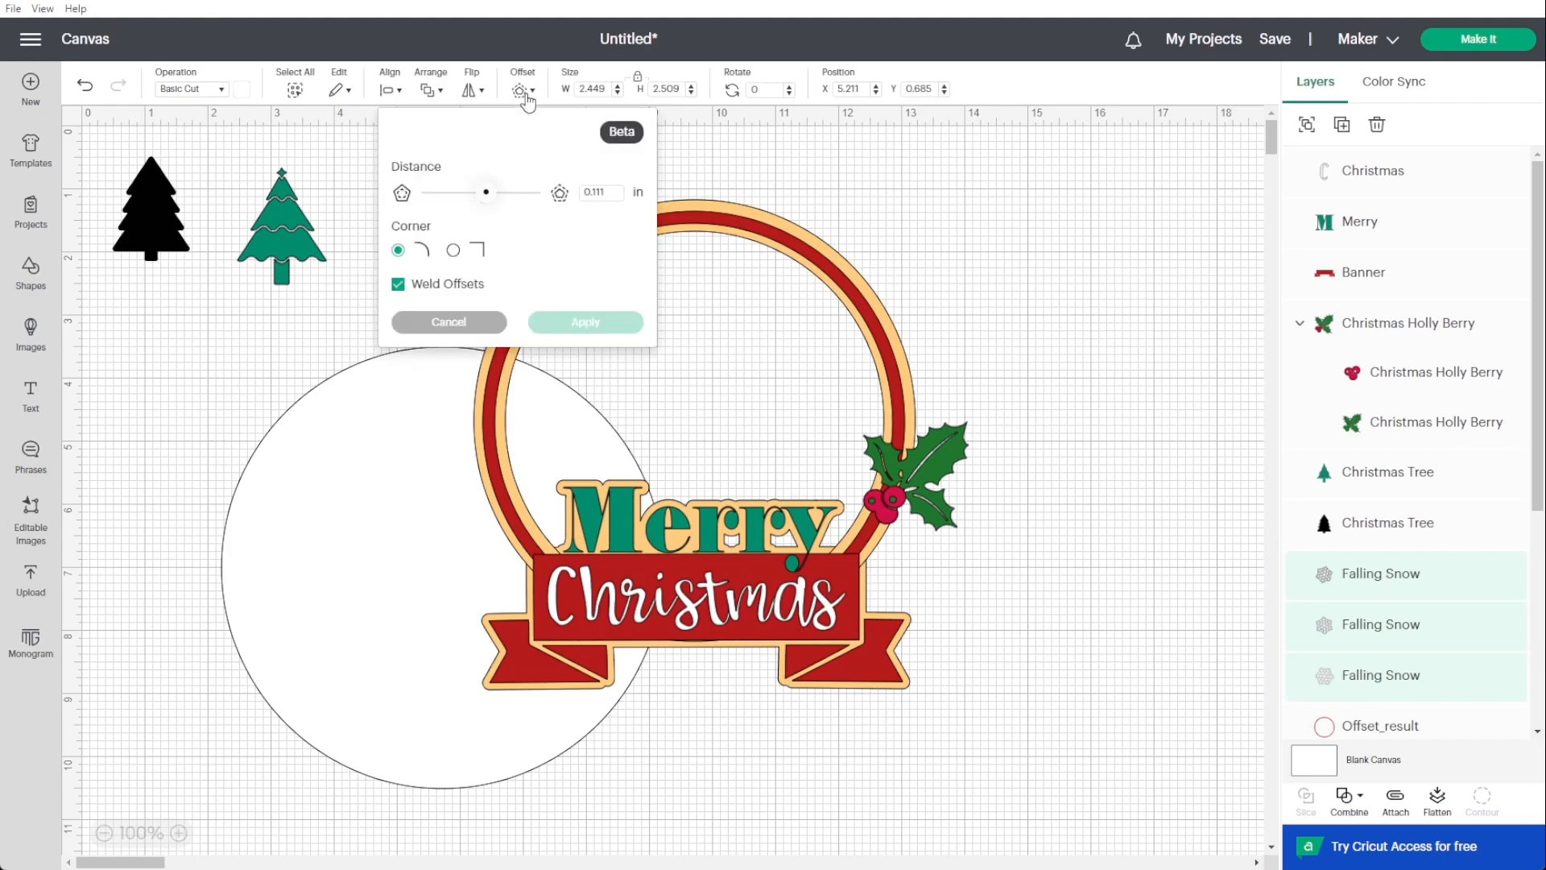
left_click(576, 41)
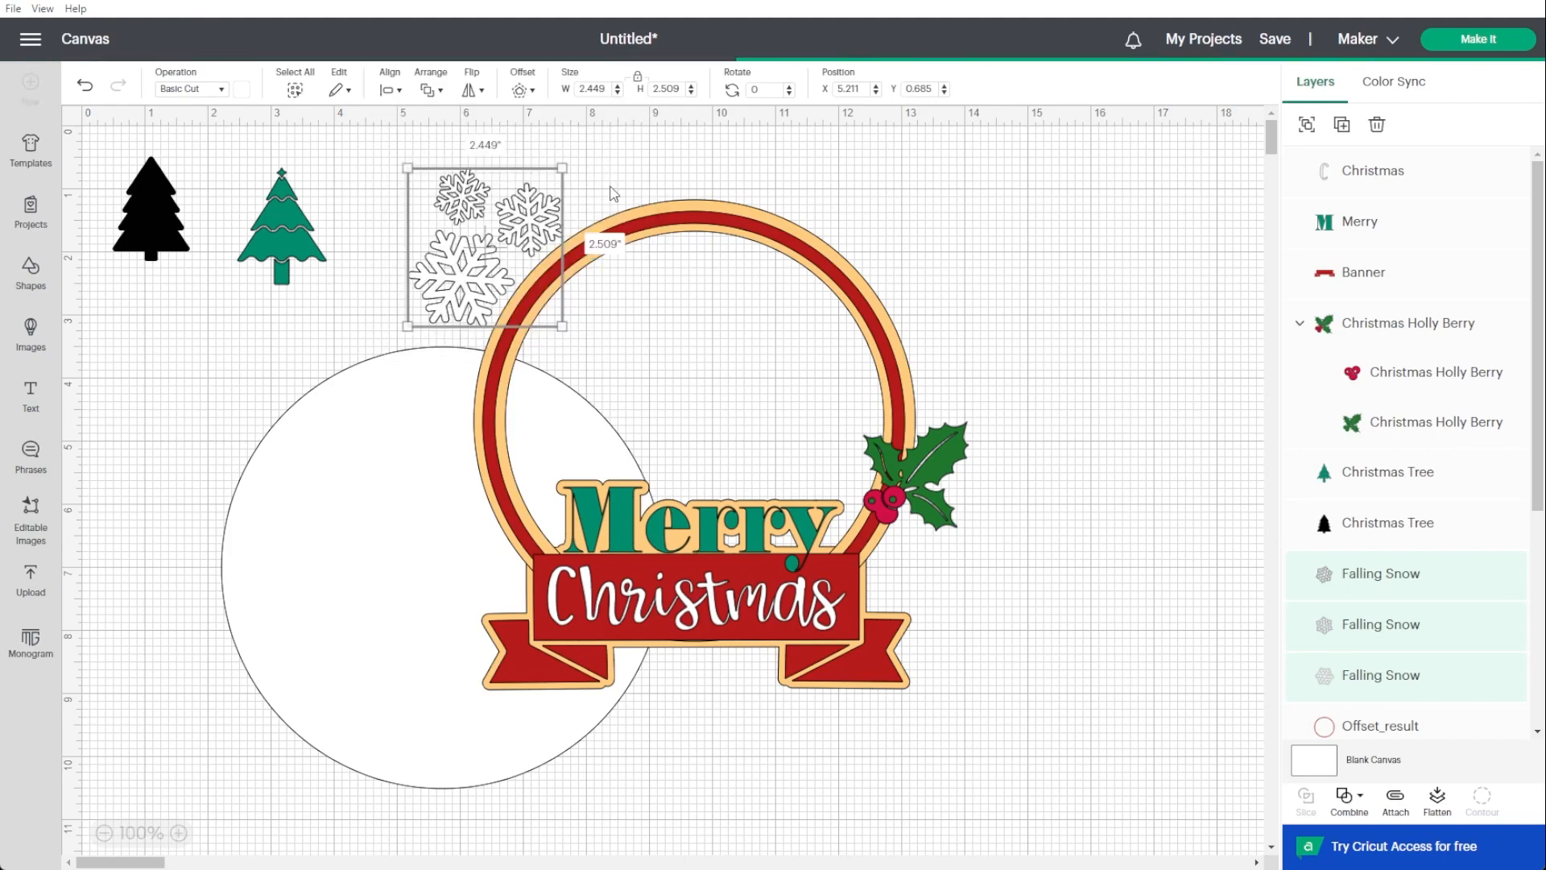
left_click_drag(535, 222, 376, 298)
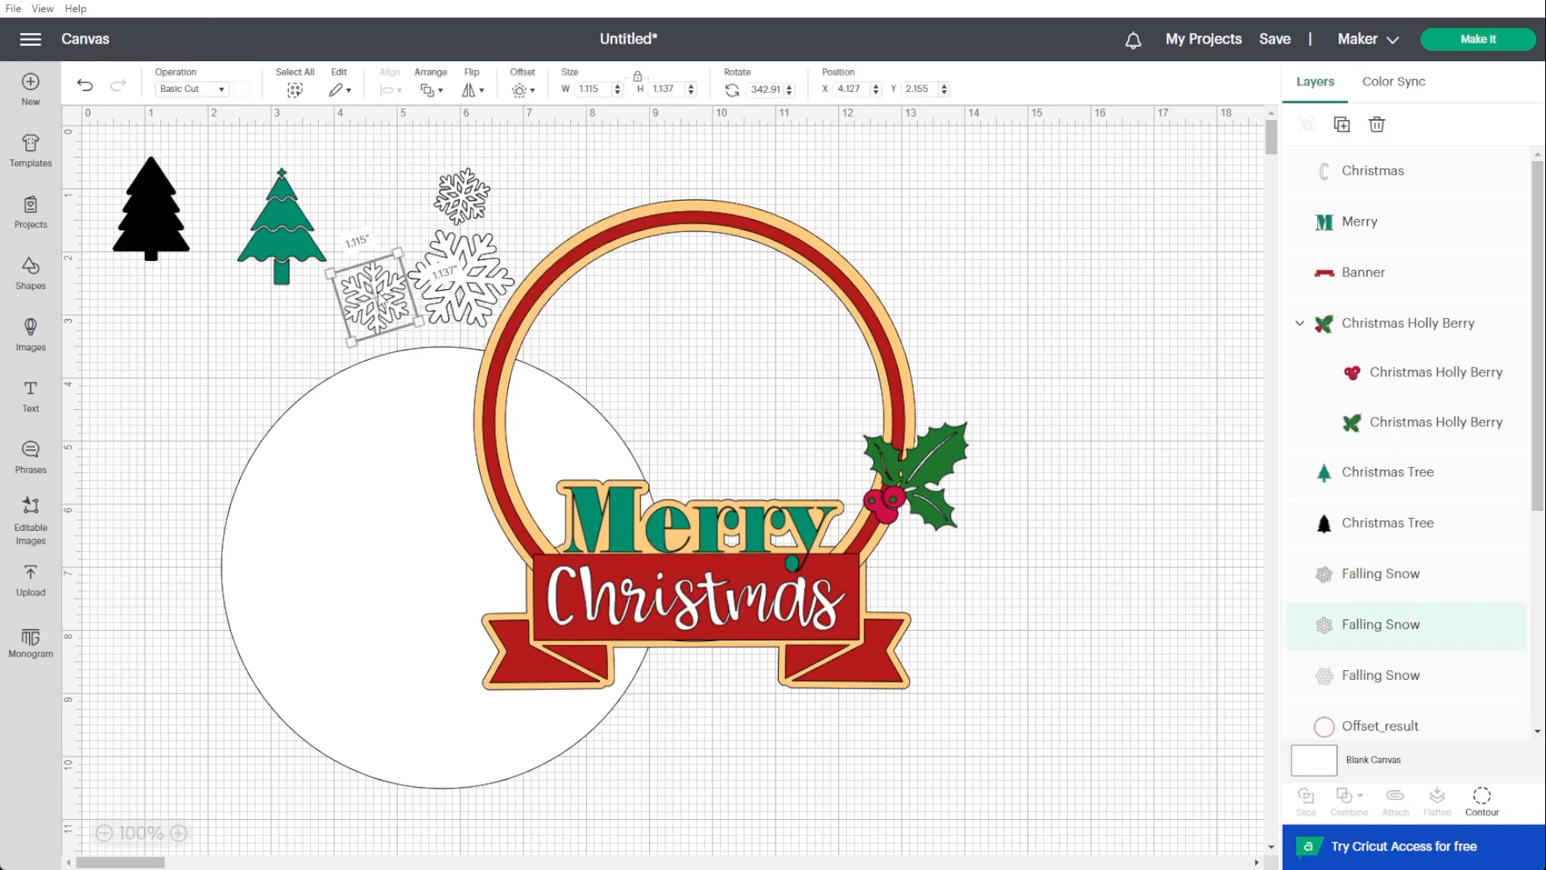
key("ctrl+z")
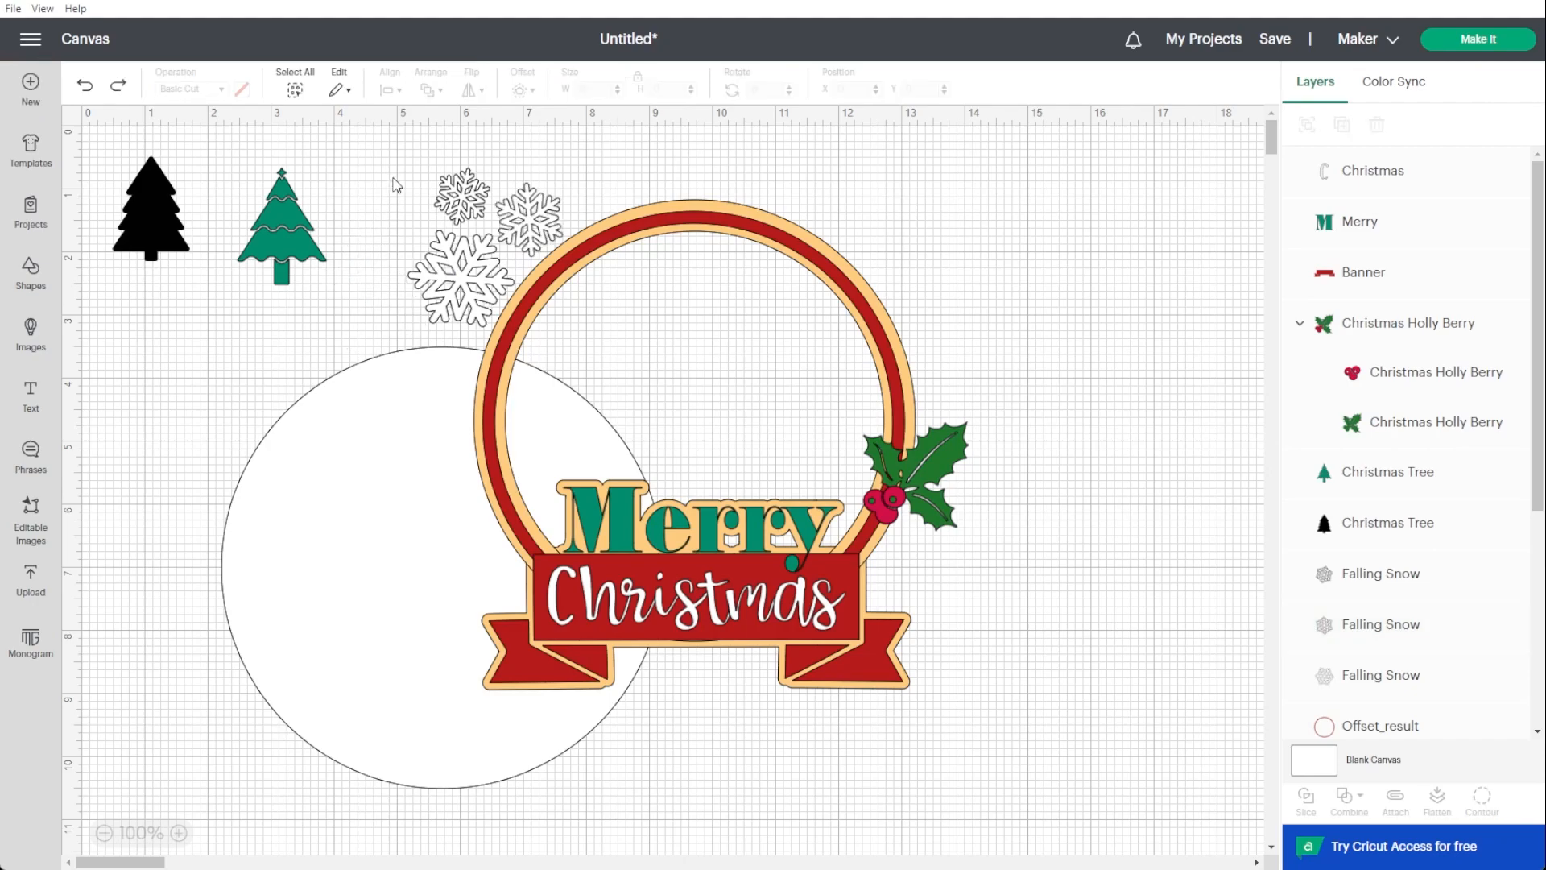
Move the three snowflakes together away from the ring to the empty area below the black Christmas tree.
left_click(473, 197)
left_click(488, 266, "shift")
left_click(535, 222, "shift")
left_click_drag(535, 222, 232, 406)
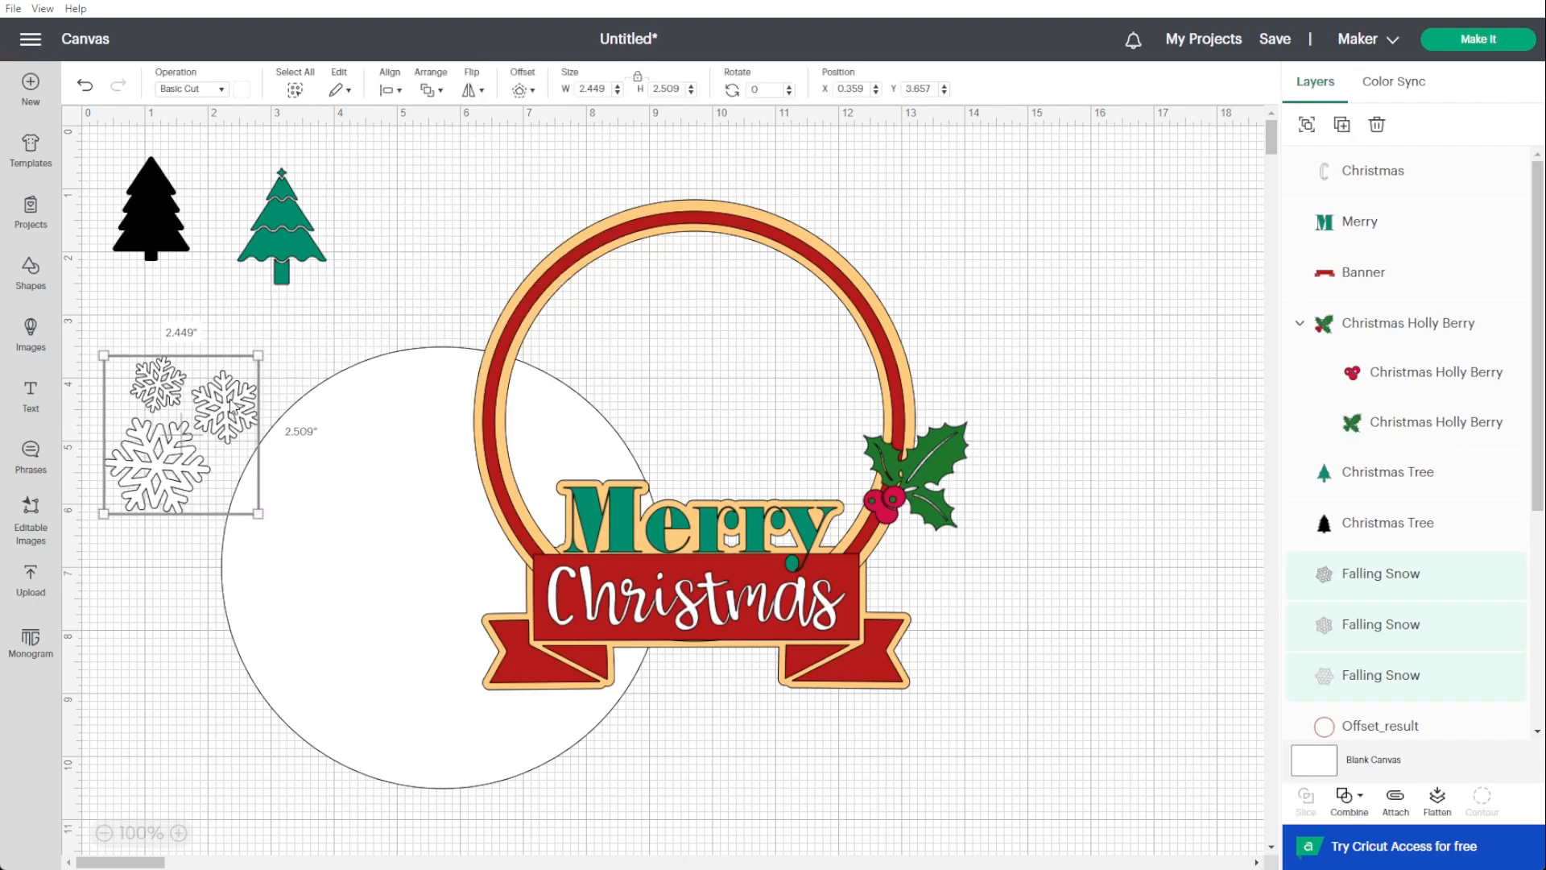
Create a welded 0.111 in offset with rounded corners around the three snowflakes and color it white.
left_click(525, 90)
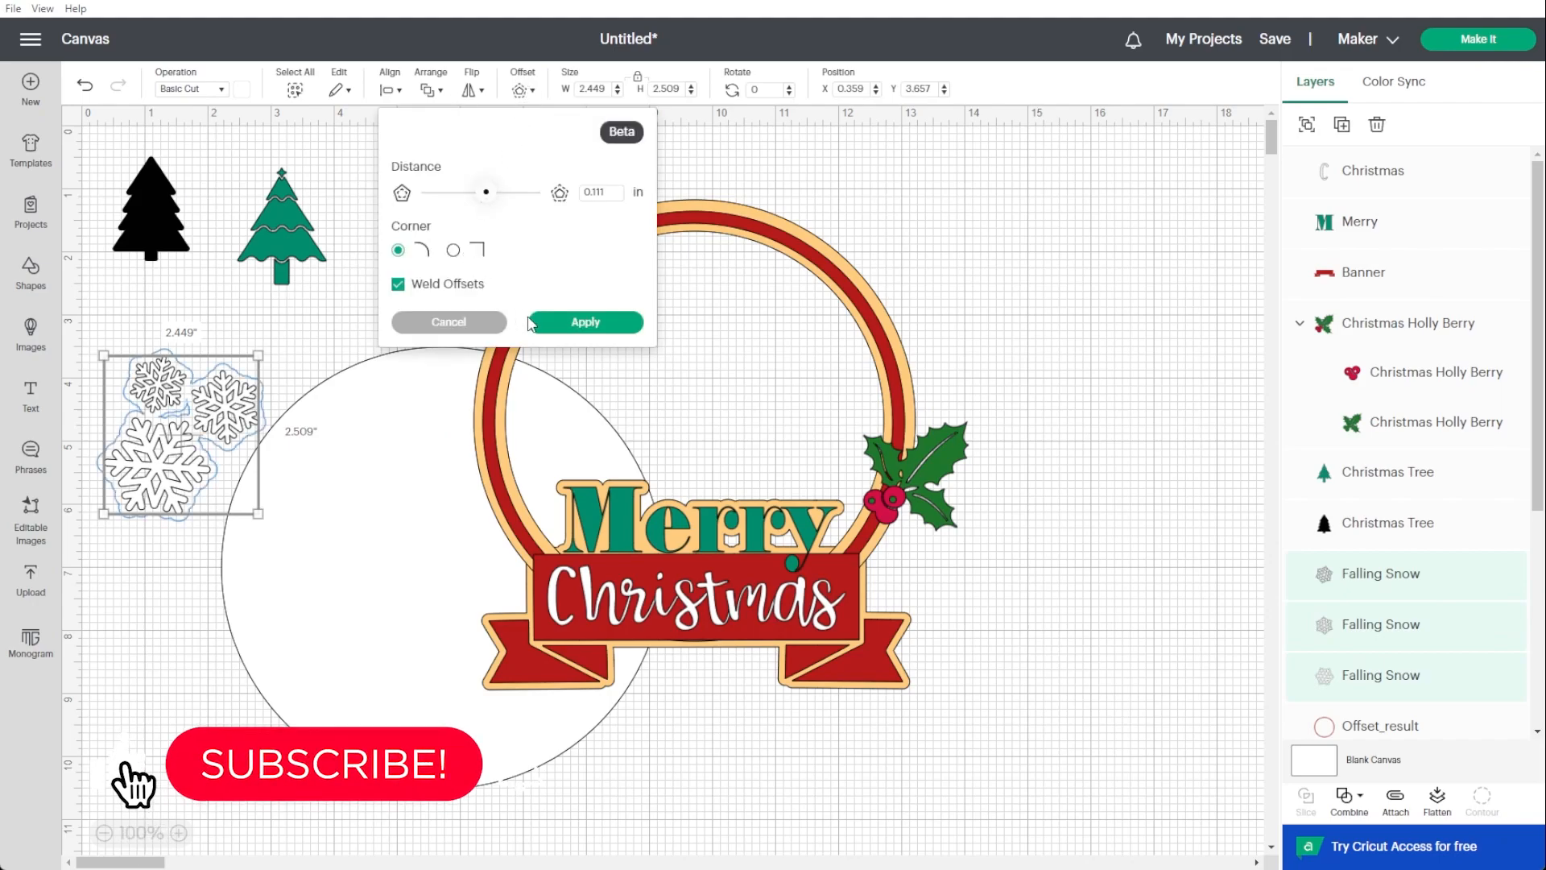
left_click(566, 322)
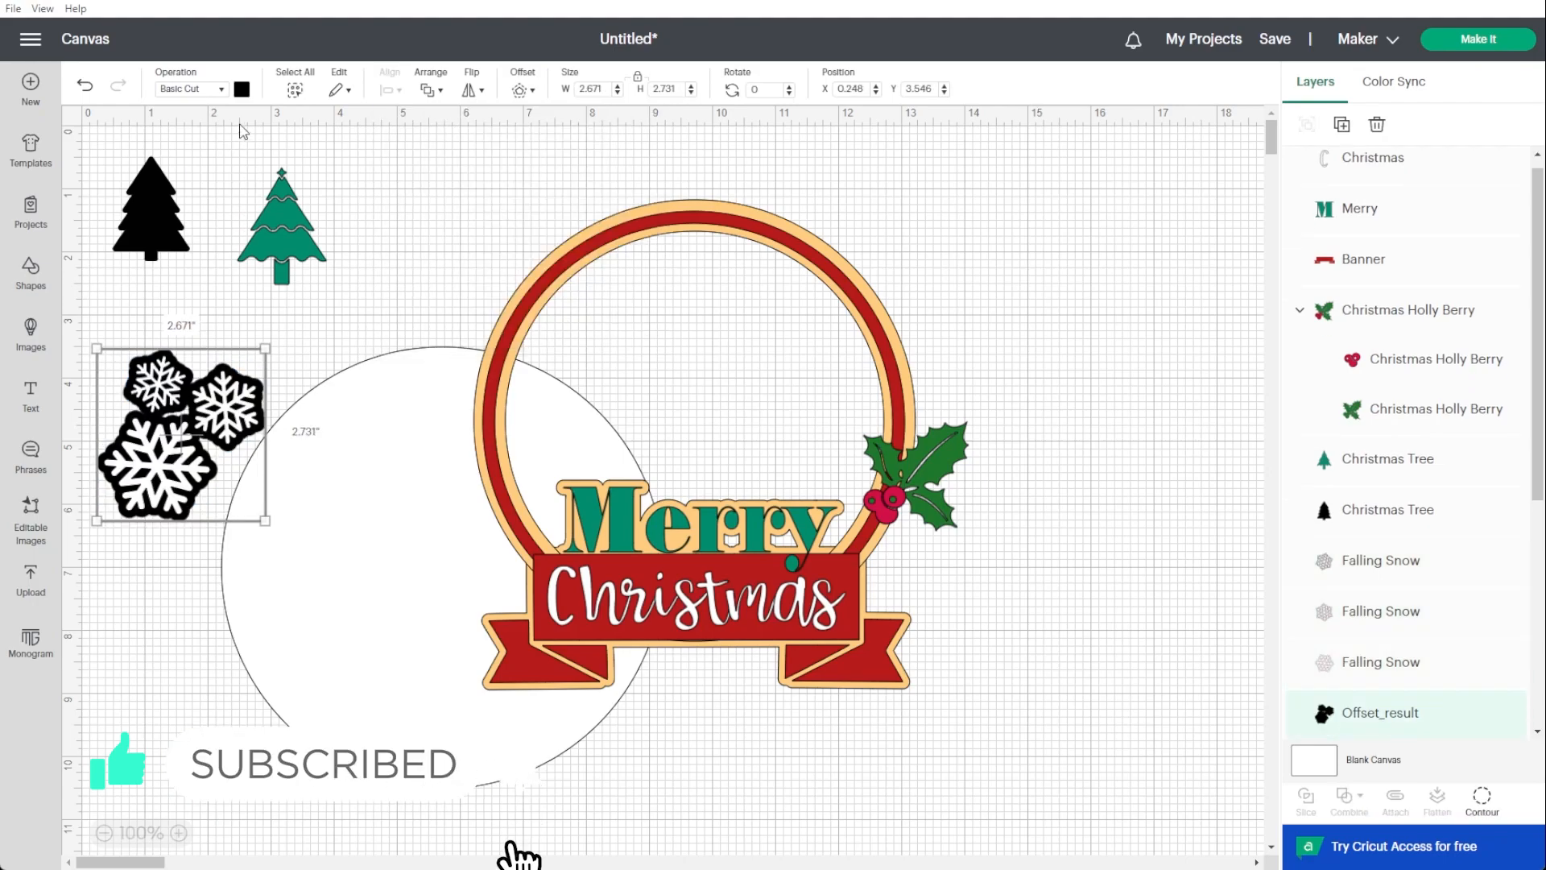
left_click(242, 90)
left_click(259, 163)
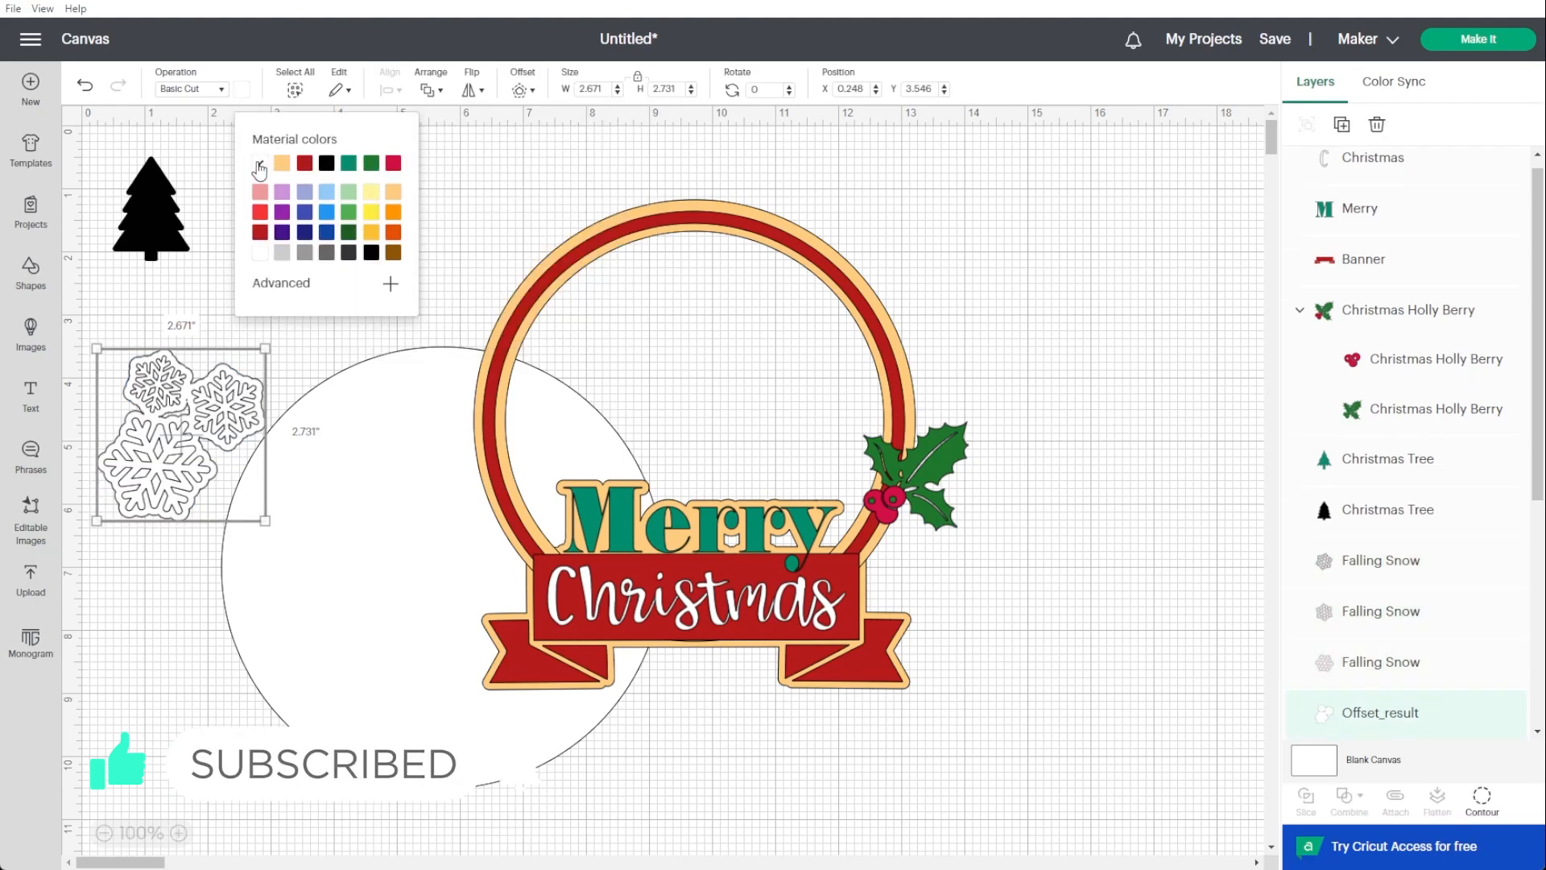
Recolour the three Falling Snow snowflakes light grey, leaving their white offset as it is.
left_click(310, 370)
left_click(130, 462)
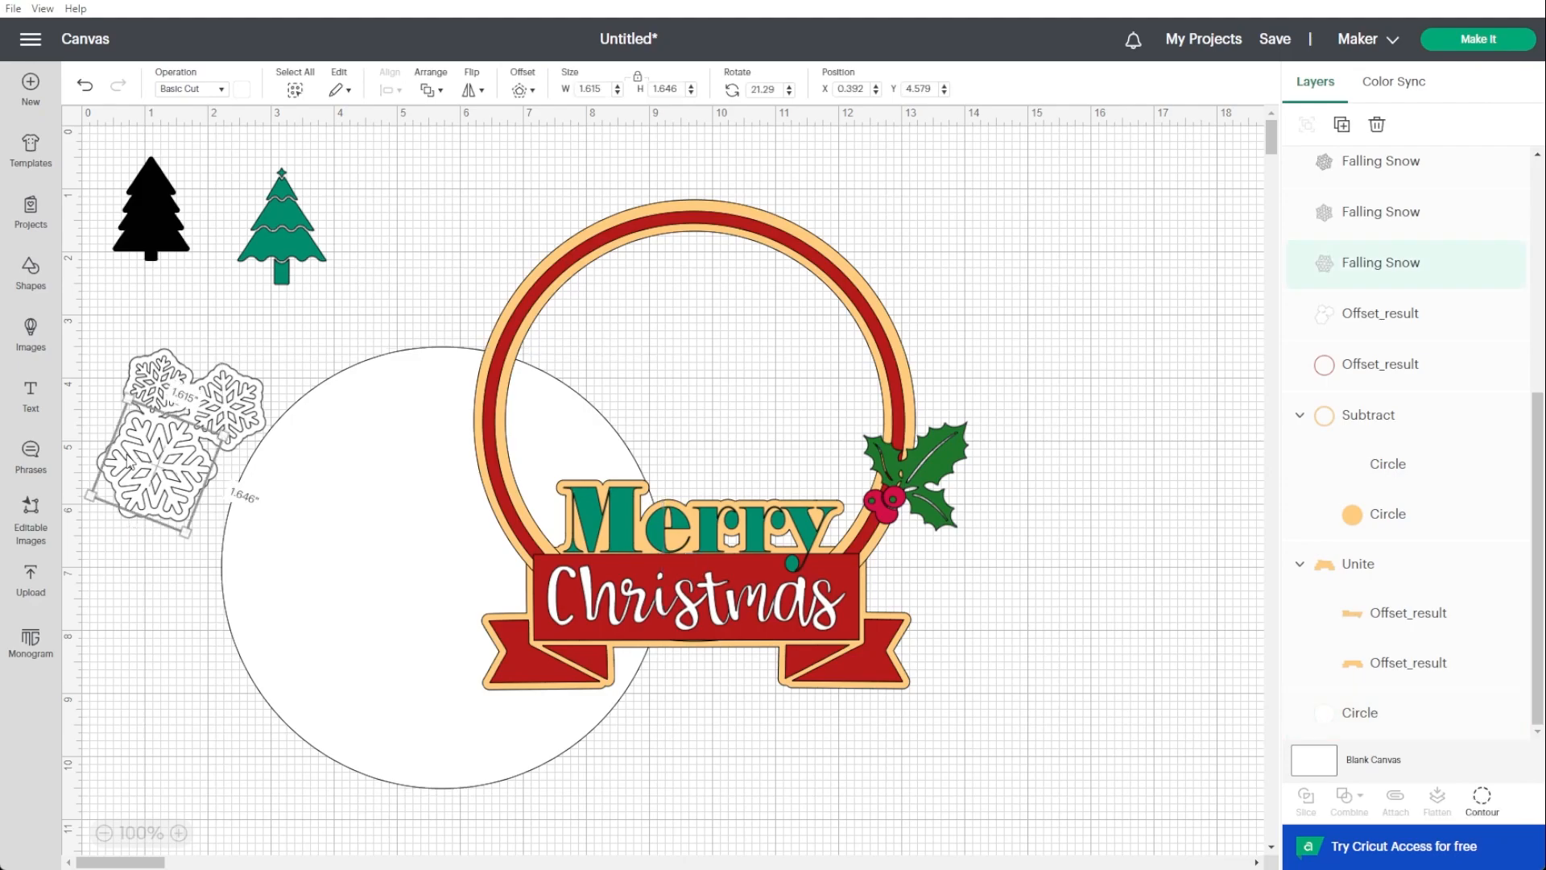
left_click(235, 409, "shift")
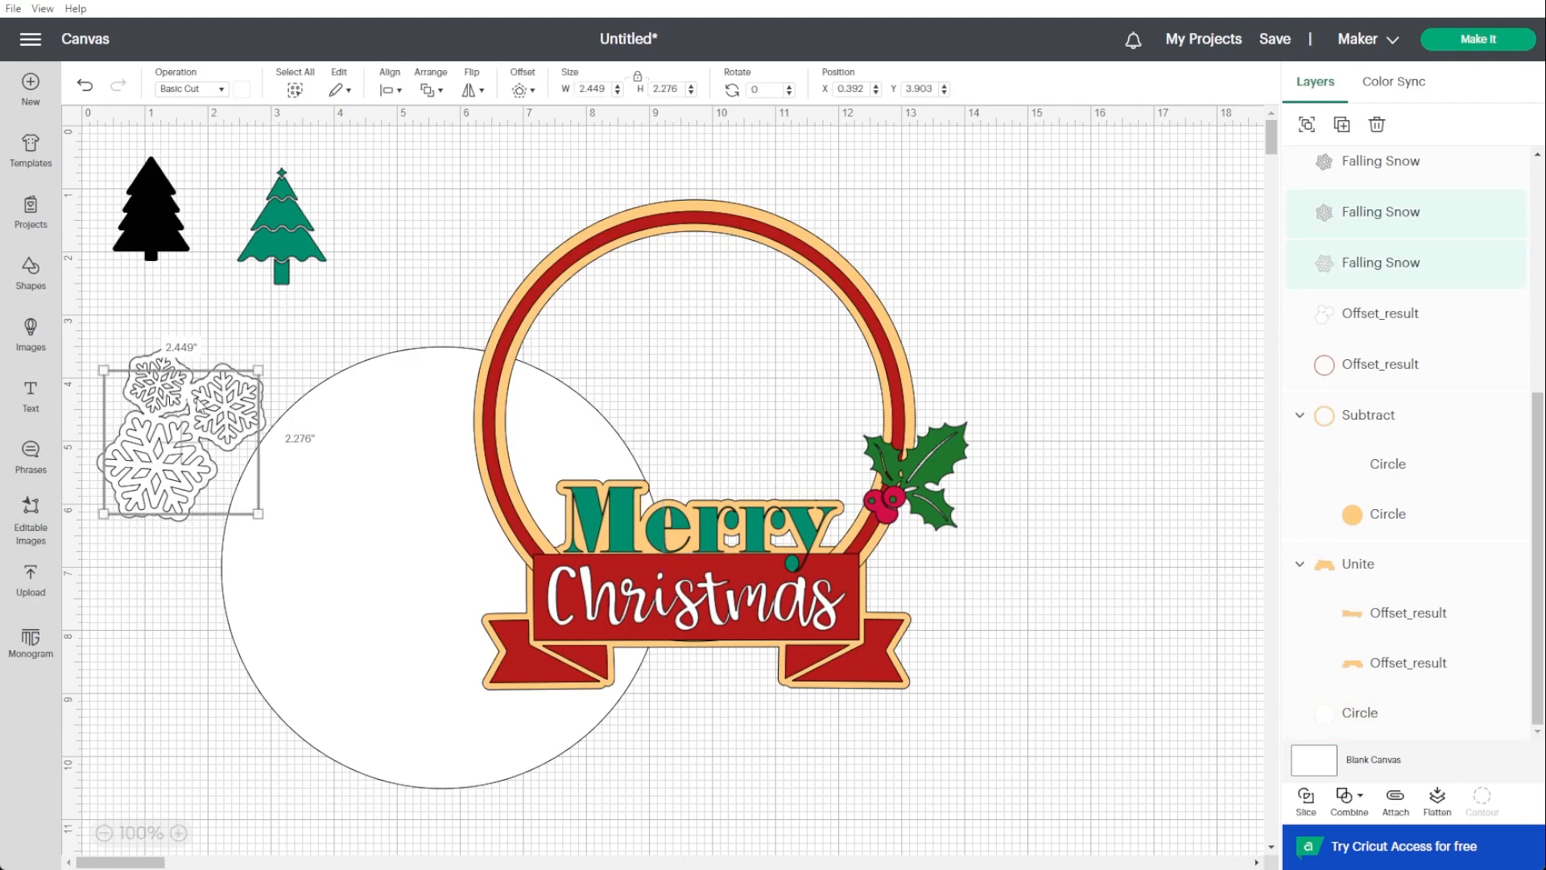
left_click(166, 367, "shift")
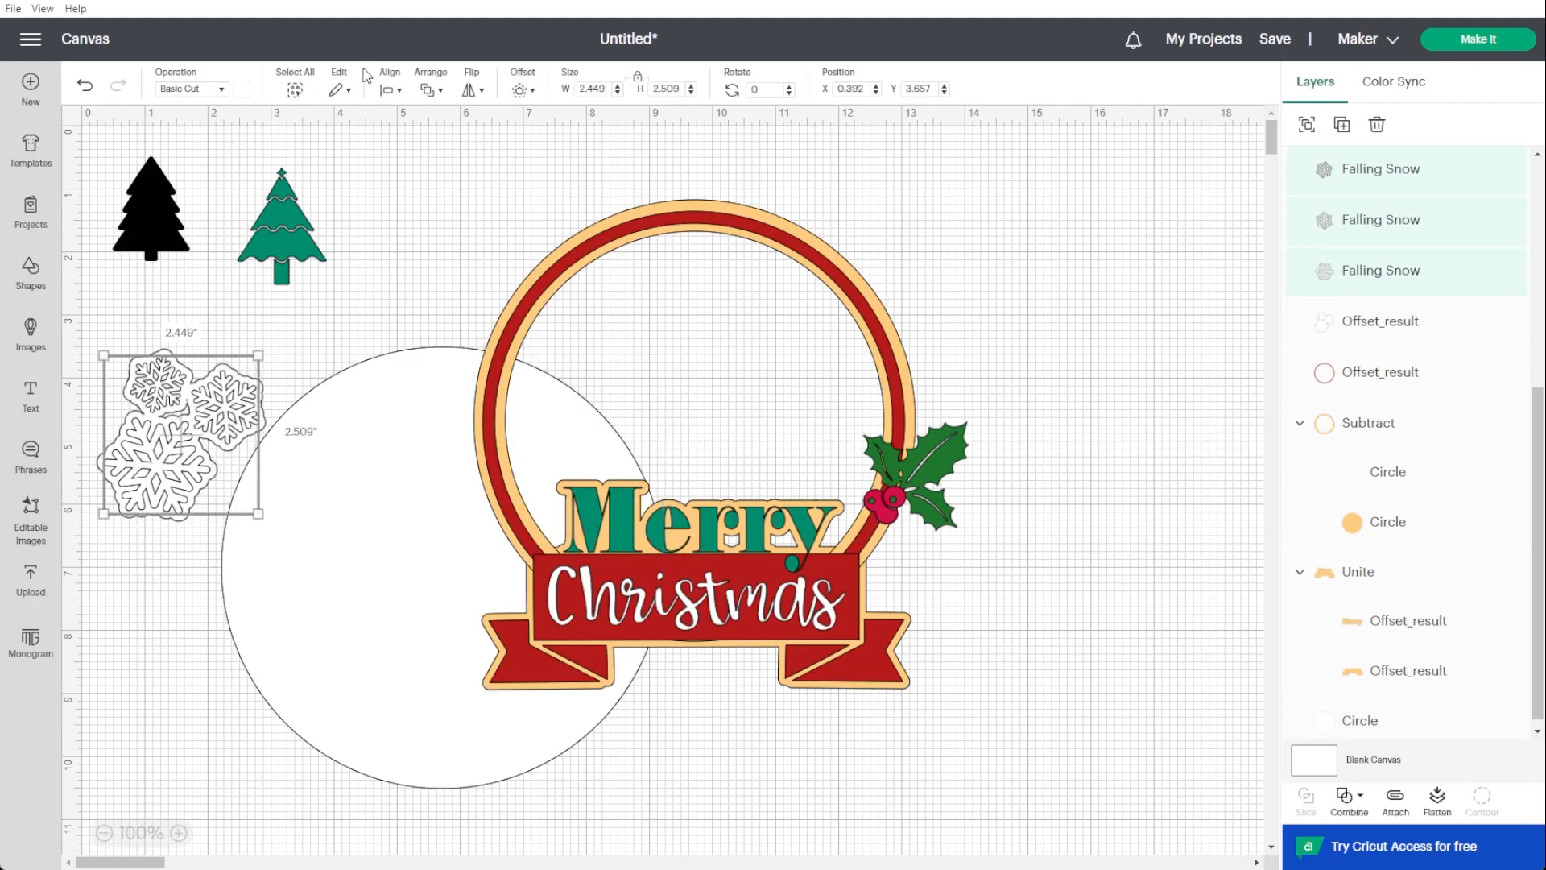
left_click(240, 91)
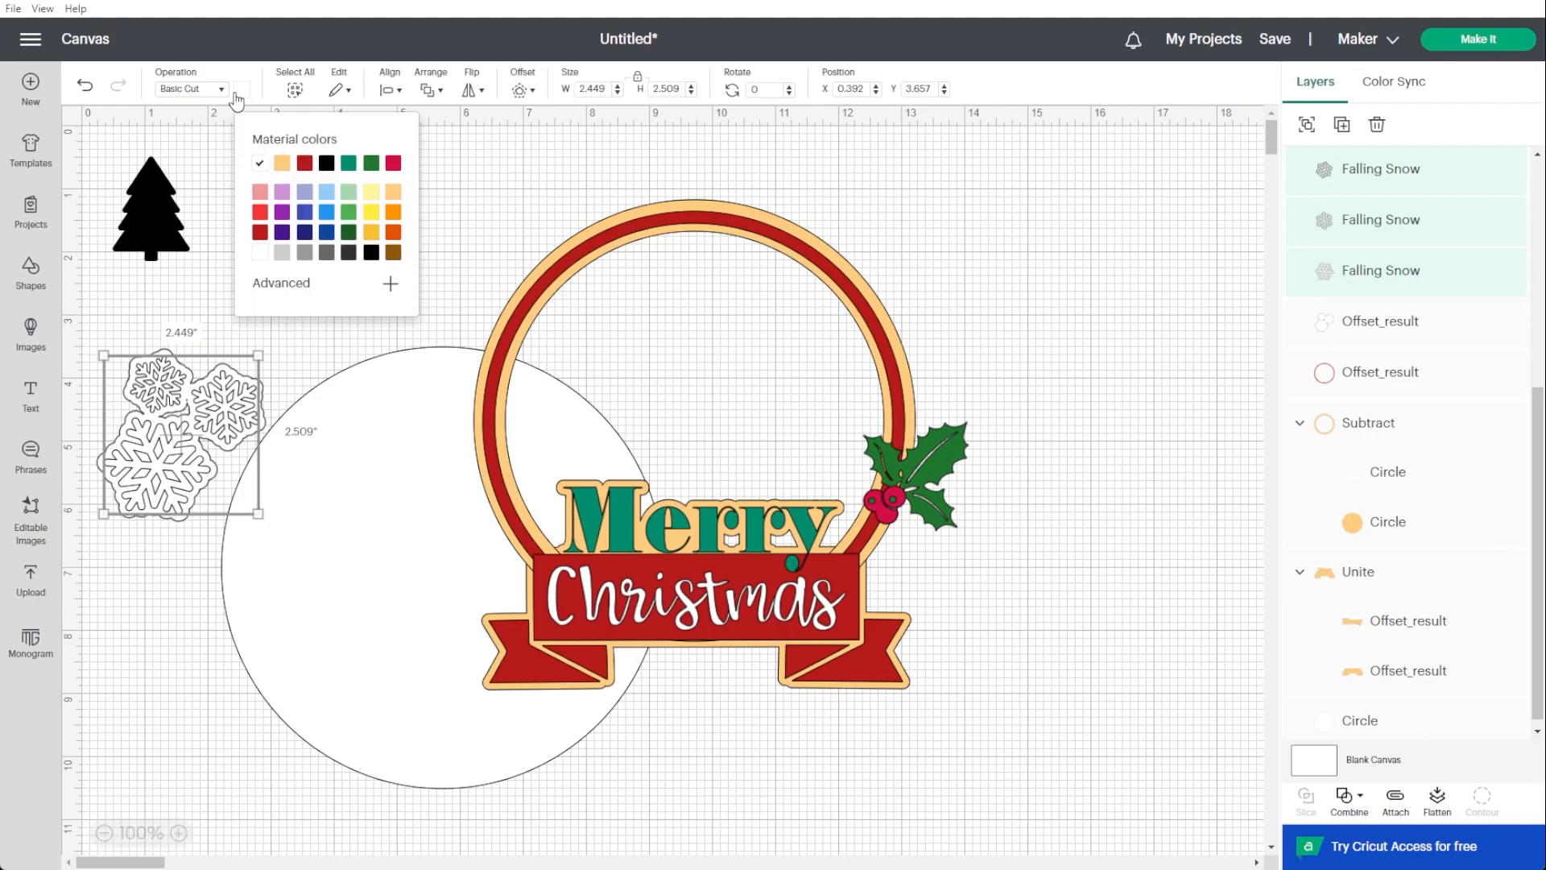
left_click(281, 252)
left_click(166, 572)
Move the snowflake cluster with its offset to the ring's upper-left edge and place the 7-inch white circle behind the ring.
left_click_drag(121, 572, 211, 393)
left_click_drag(176, 495, 474, 298)
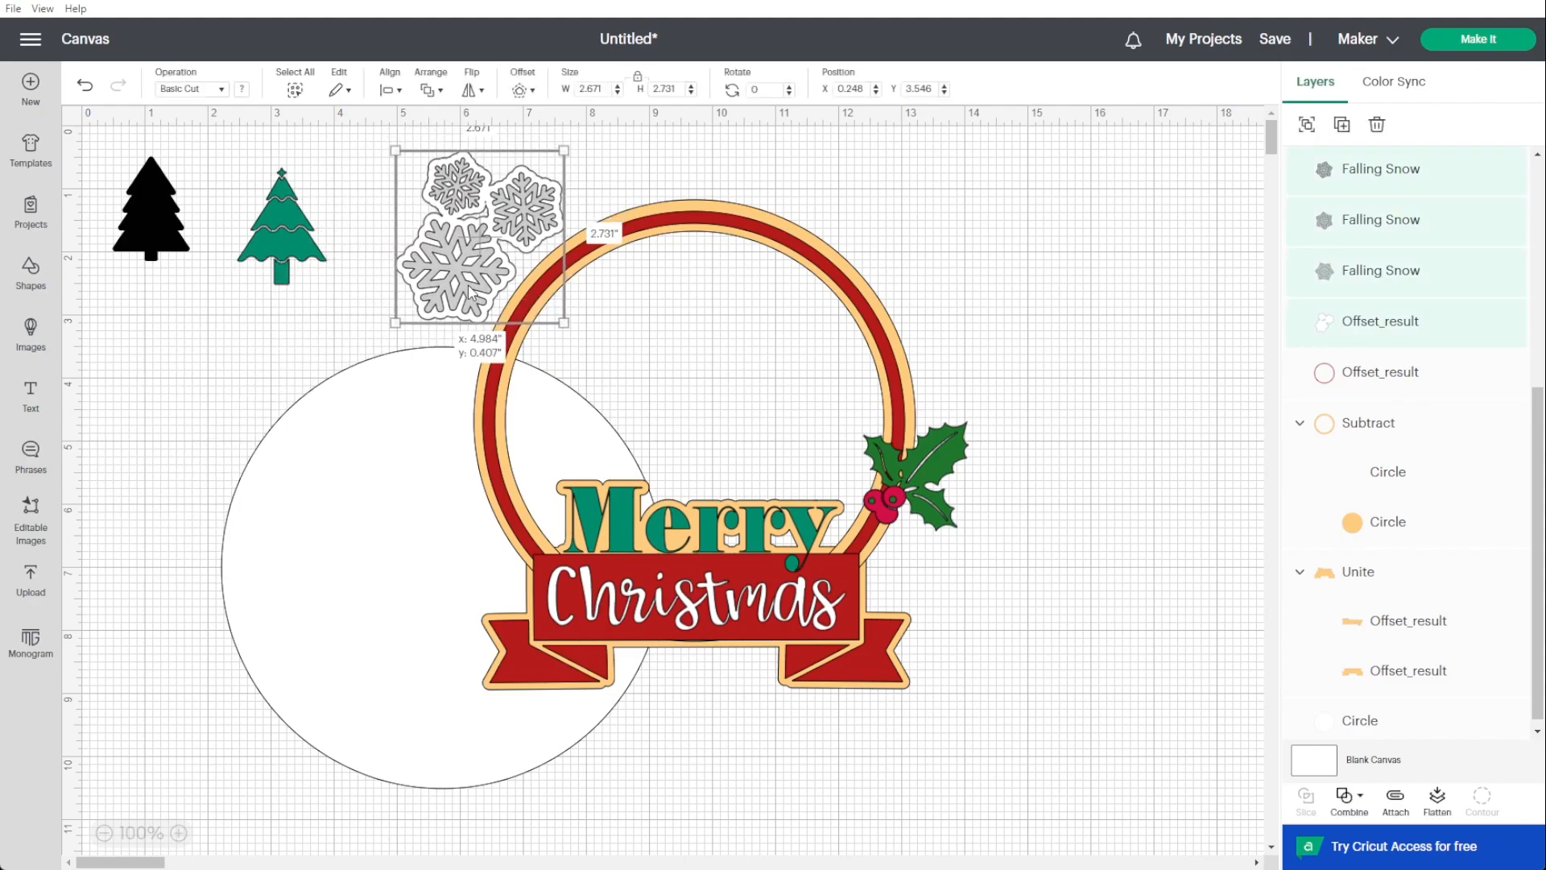
left_click_drag(322, 565, 565, 428)
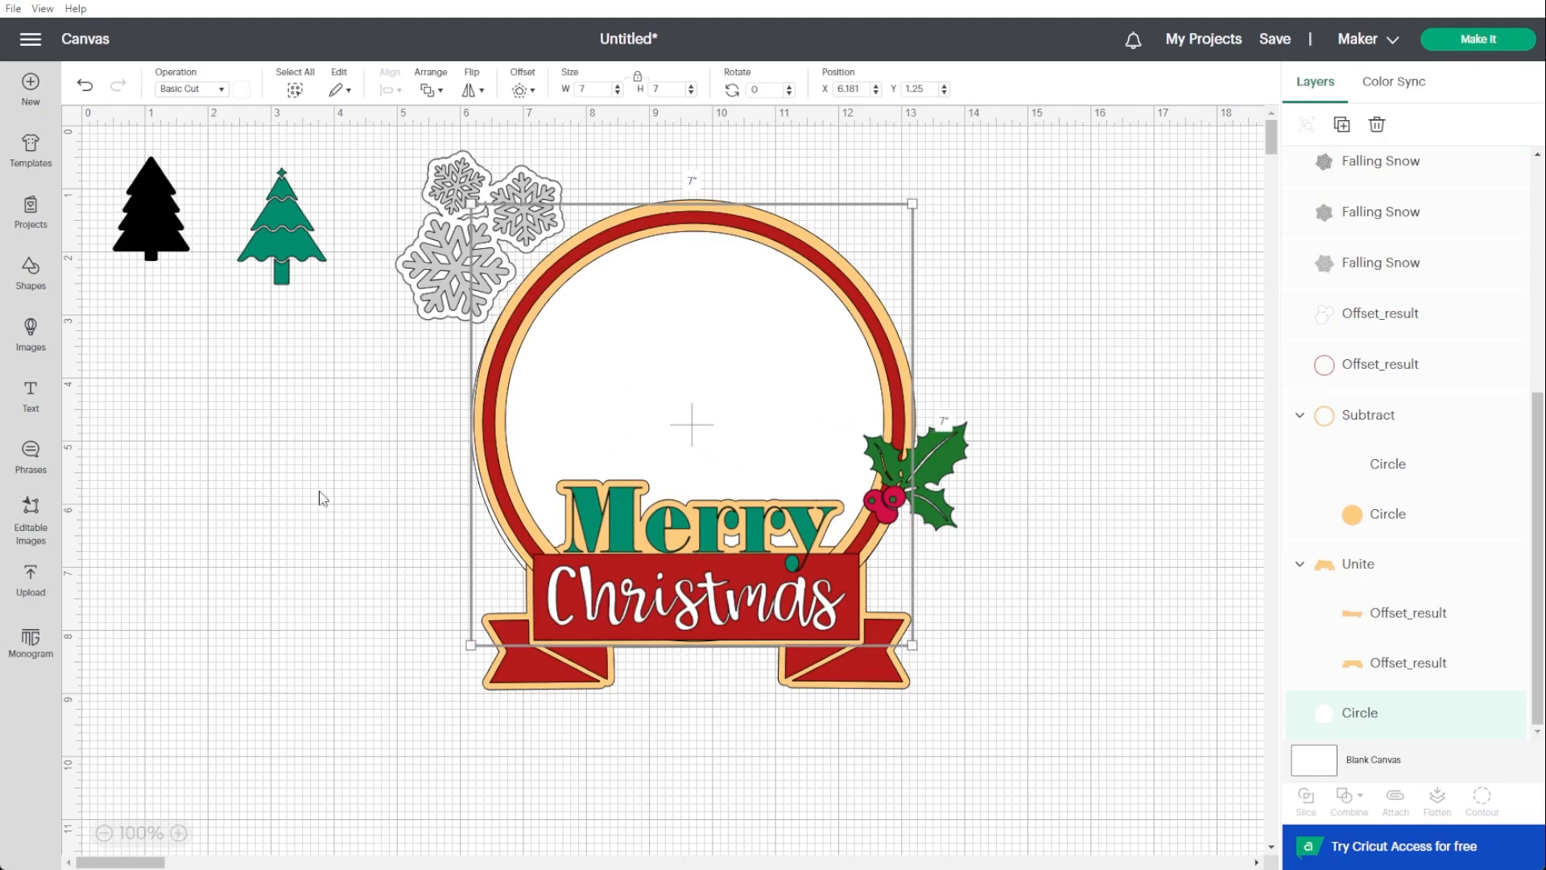
left_click(278, 503)
Insert a rectangle and shrink it with unlocked proportions to about 1.1 by 0.54 inches.
left_click(31, 272)
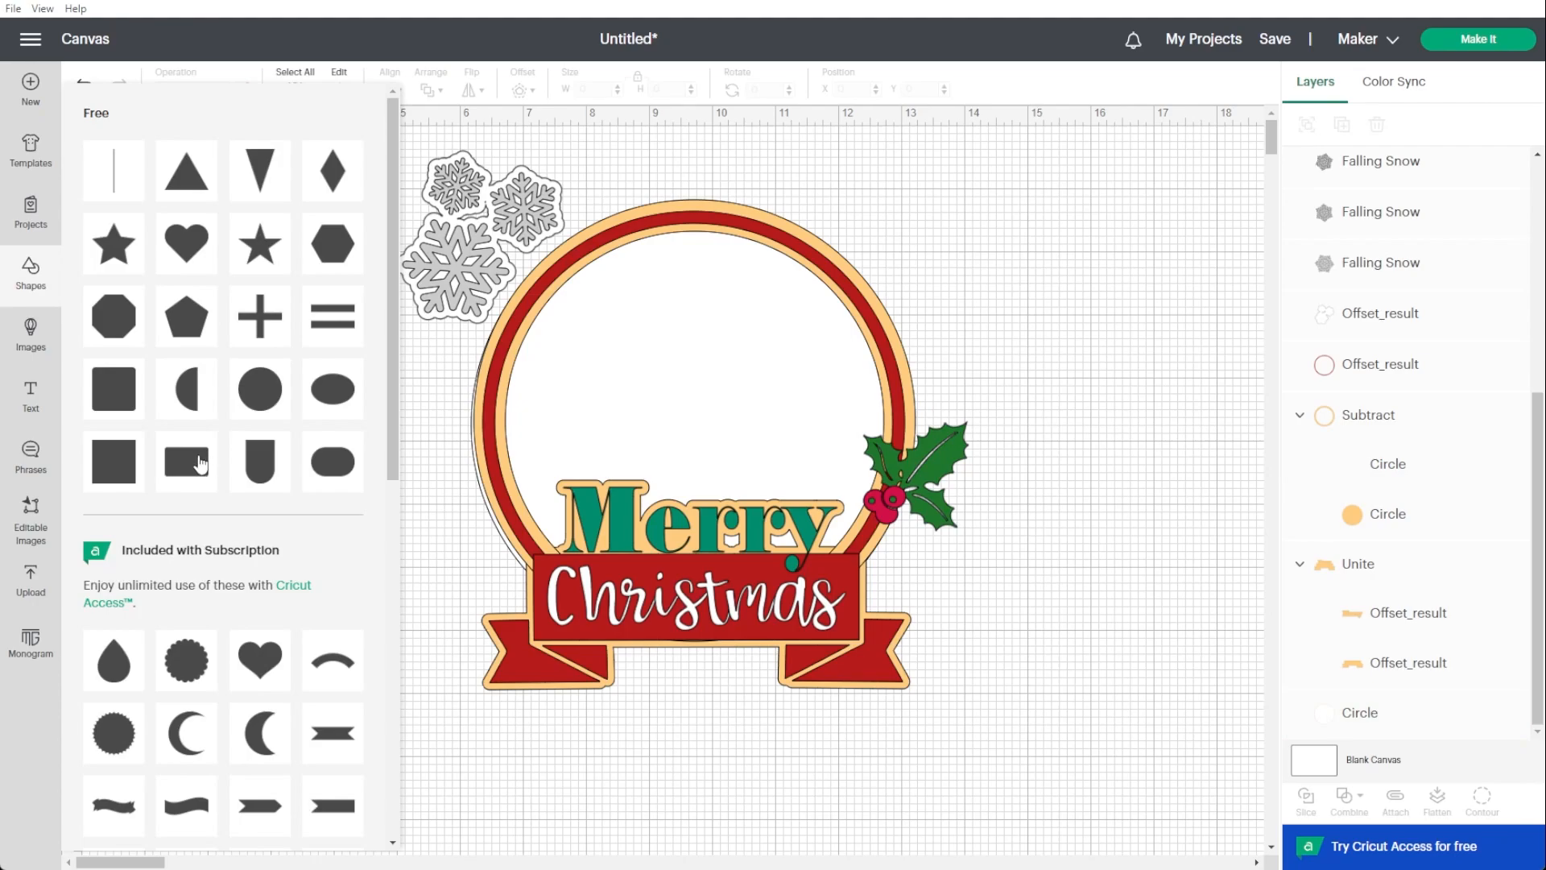
left_click(200, 464)
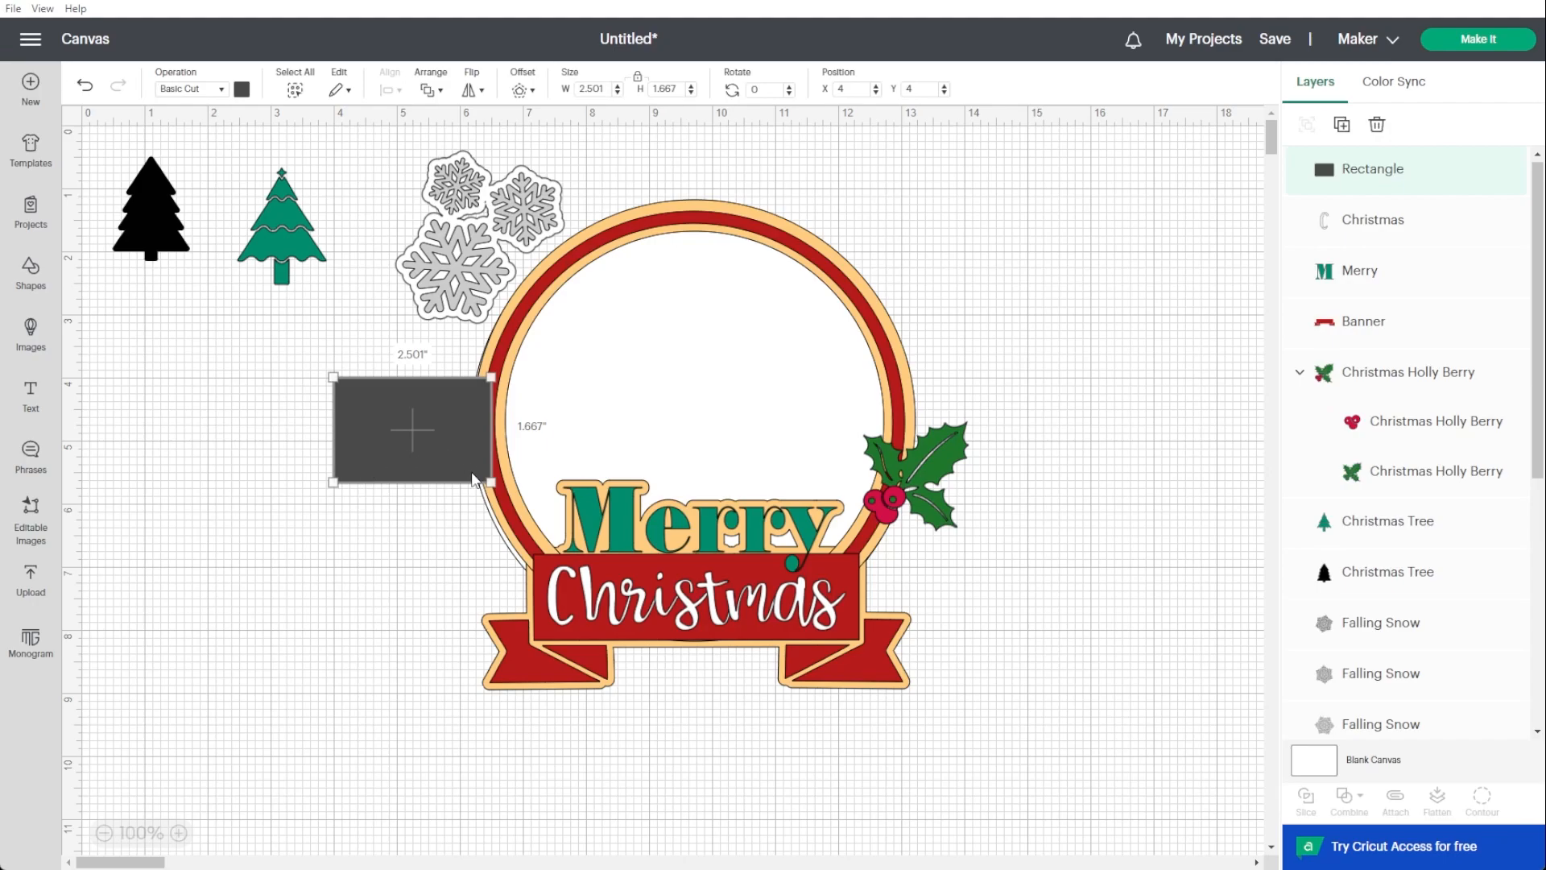
left_click_drag(491, 481, 405, 387)
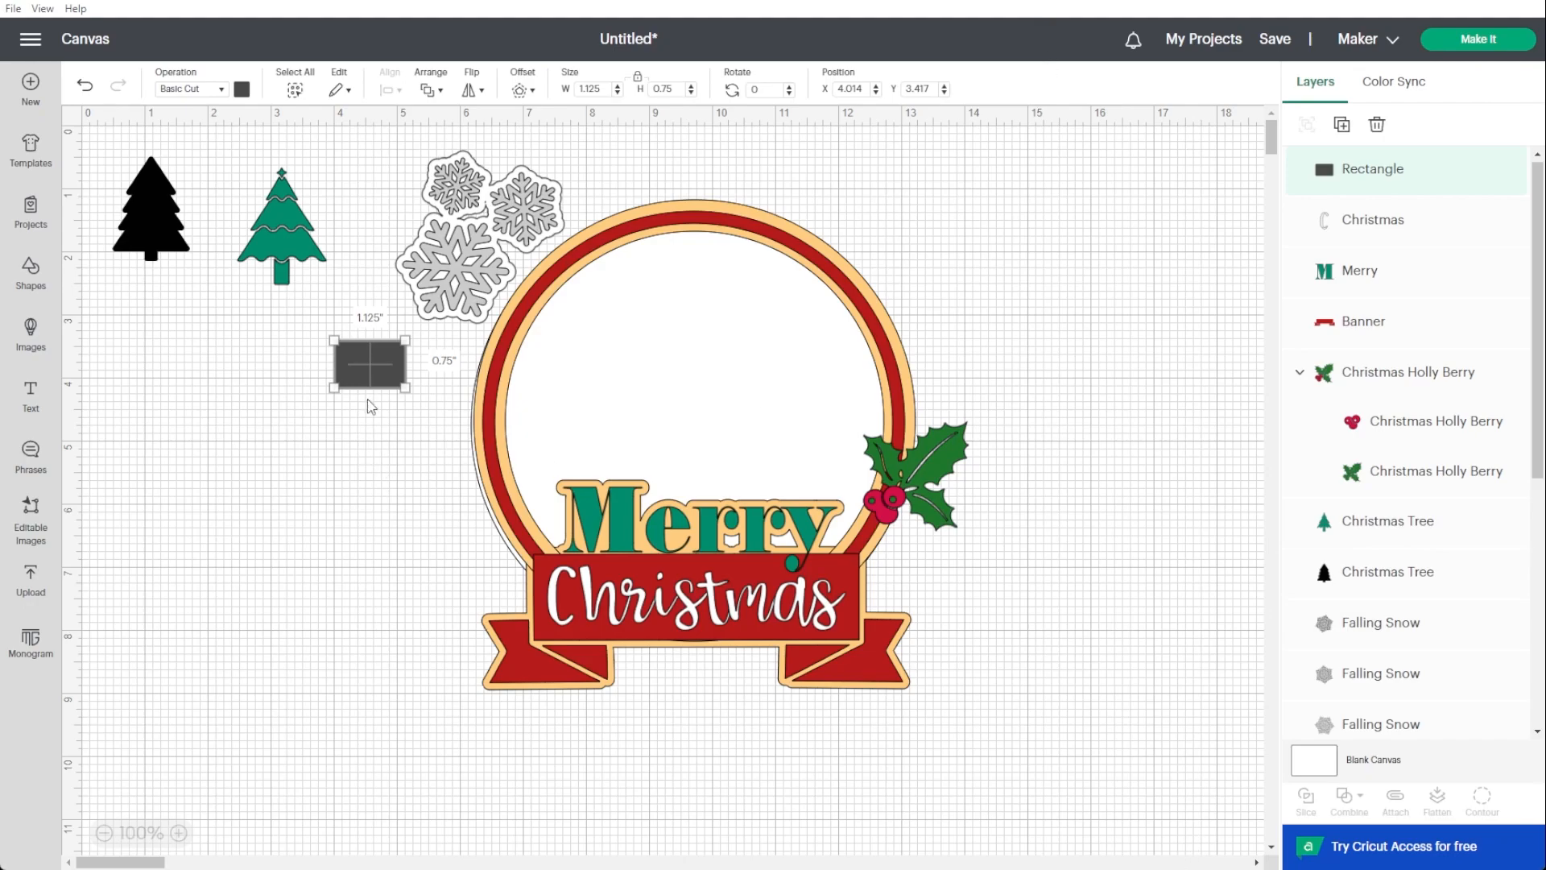
left_click(637, 78)
left_click_drag(403, 389, 403, 377)
left_click(637, 77)
Rotate the rectangle about 43 degrees and fit it as a bridge between the snowflake cluster and the ring.
left_click_drag(416, 386, 527, 263)
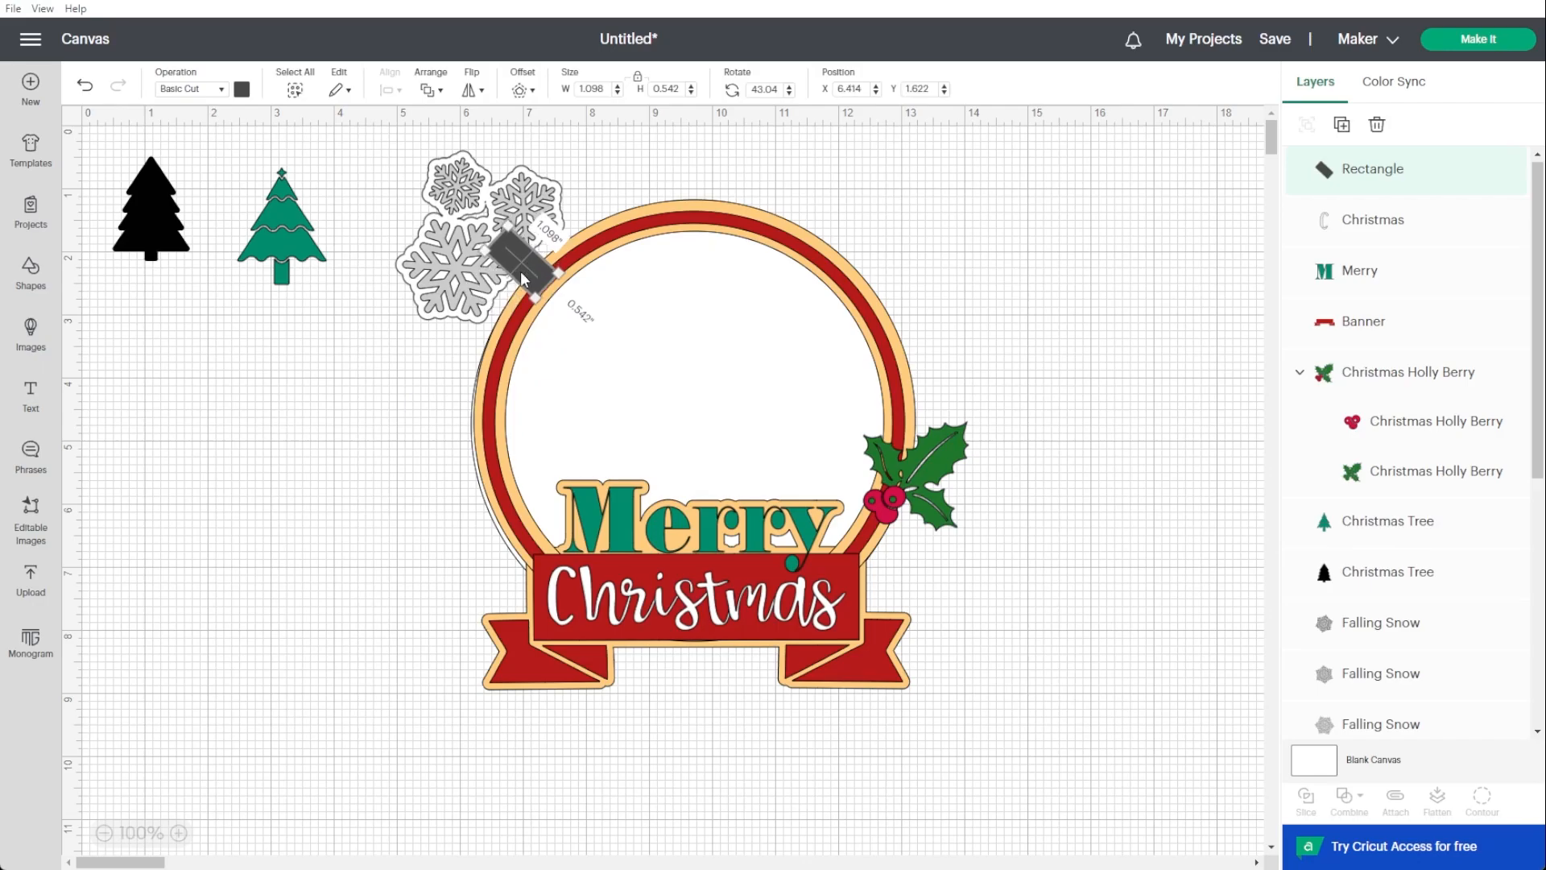
left_click(637, 77)
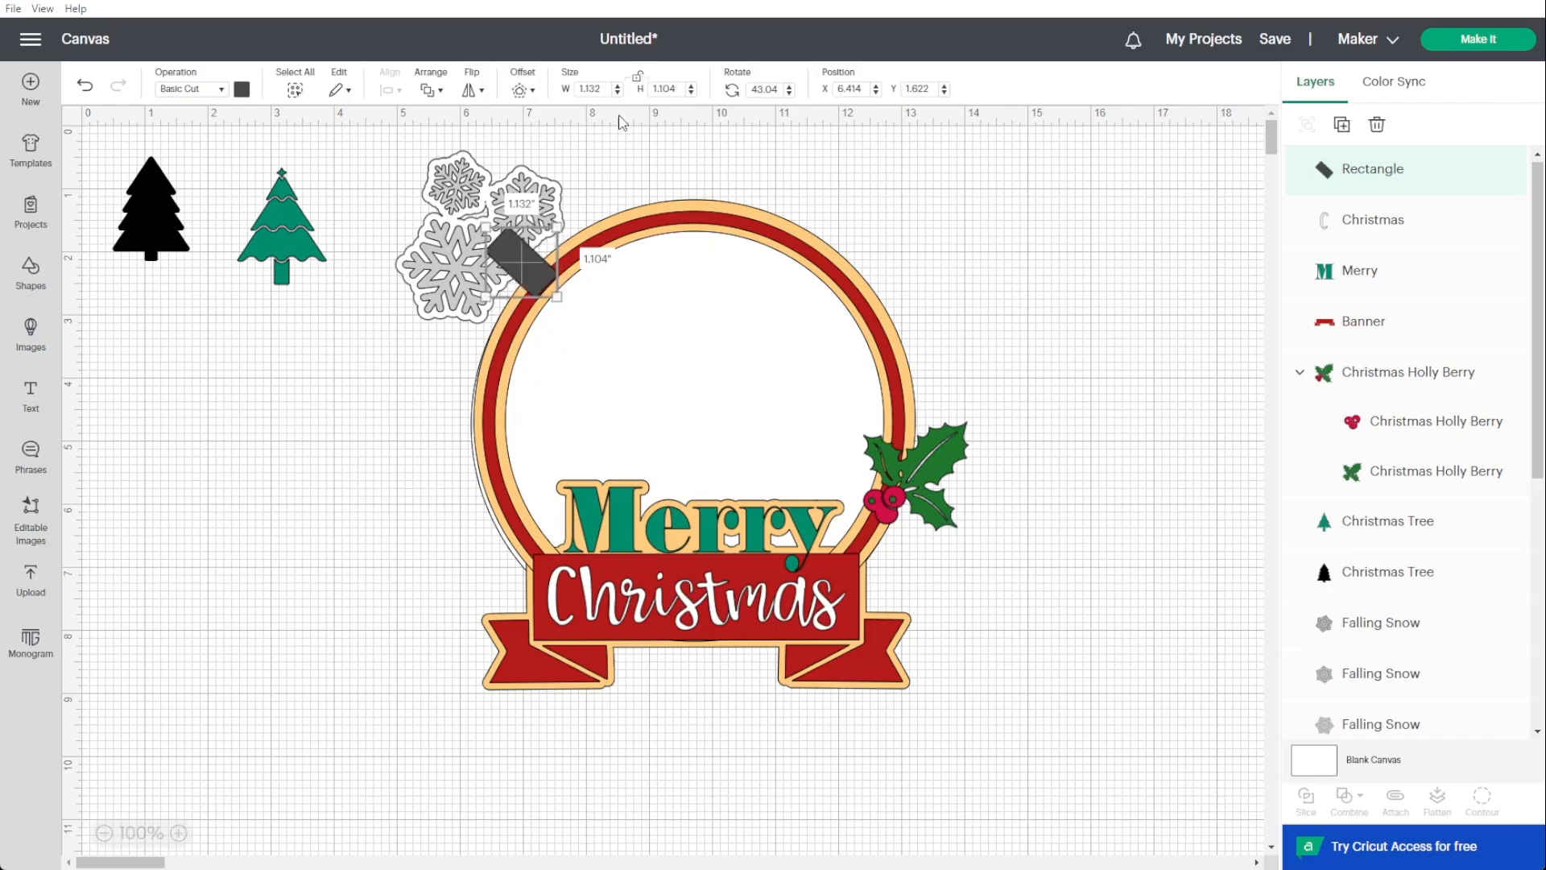
left_click_drag(483, 297, 479, 304)
left_click_drag(478, 224, 523, 268)
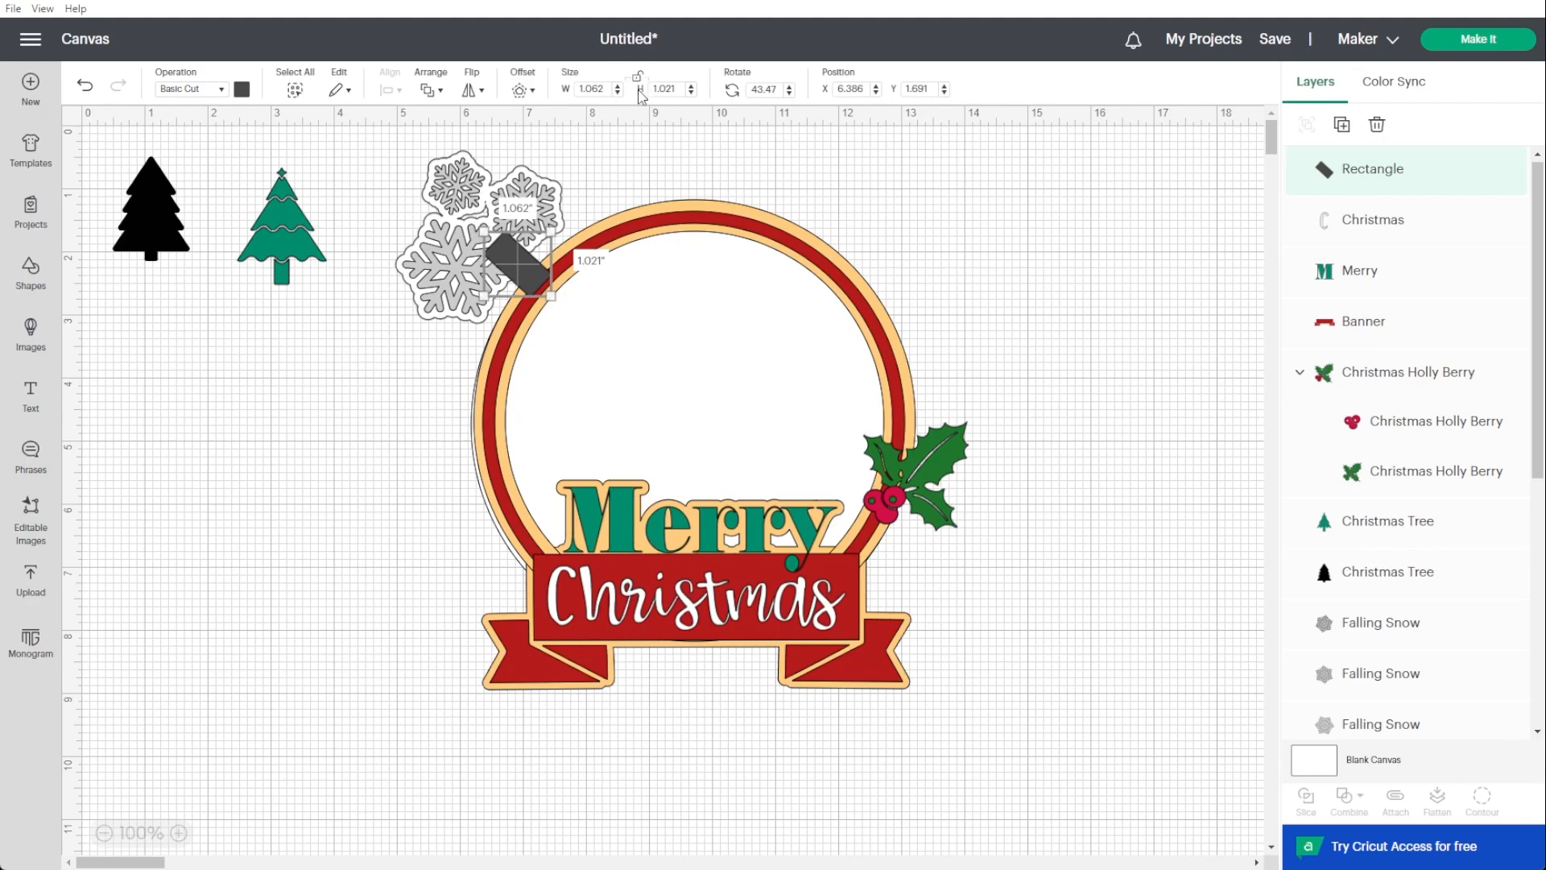
left_click(605, 168)
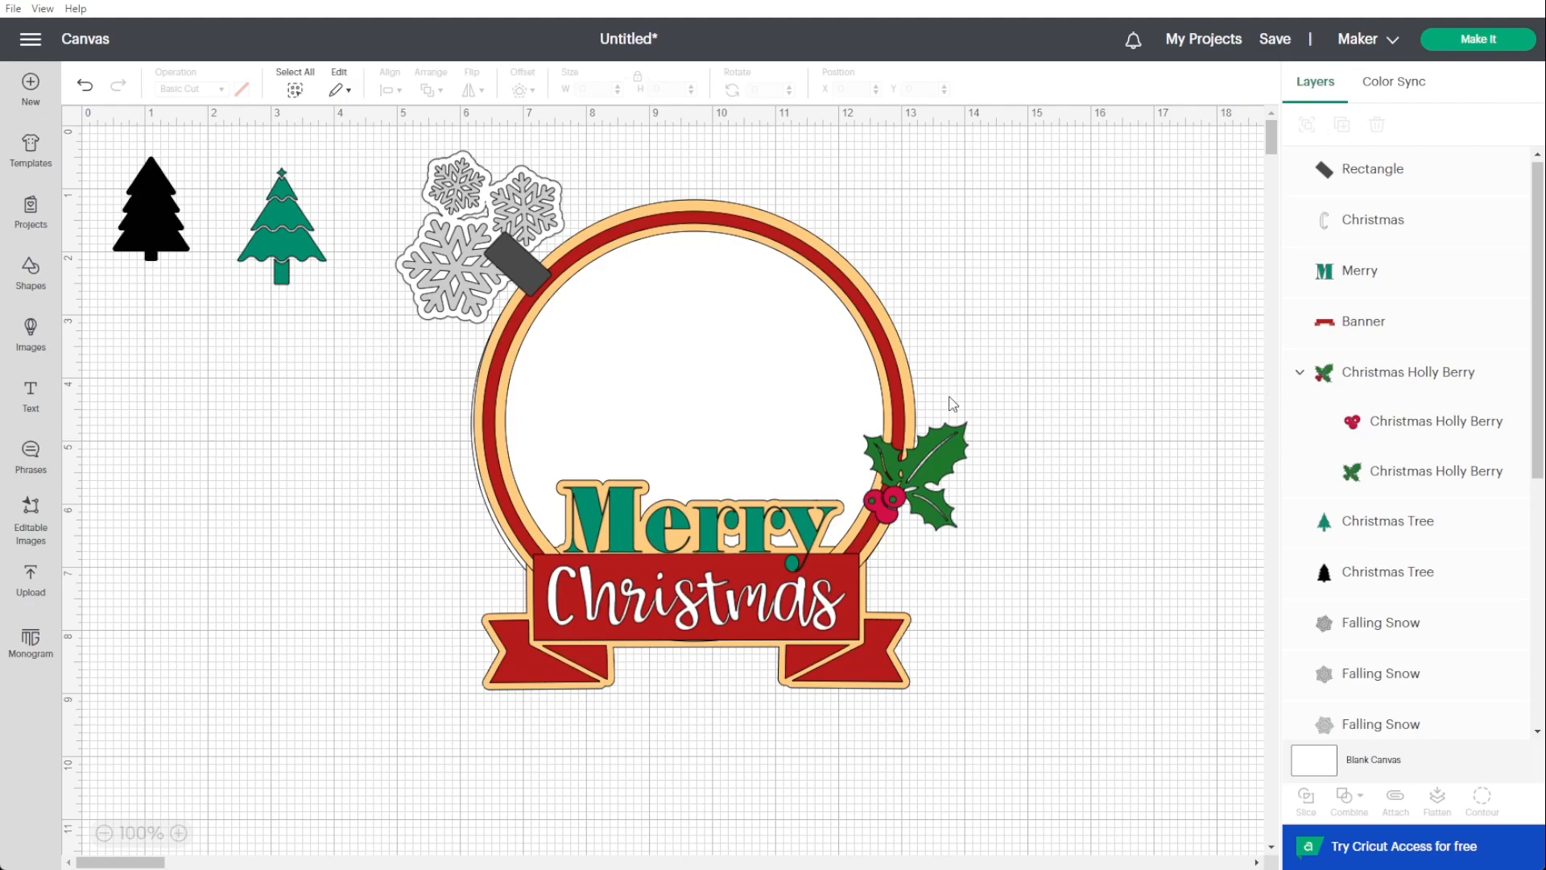
Change the bridging rectangle's material colour to white.
left_click(520, 265)
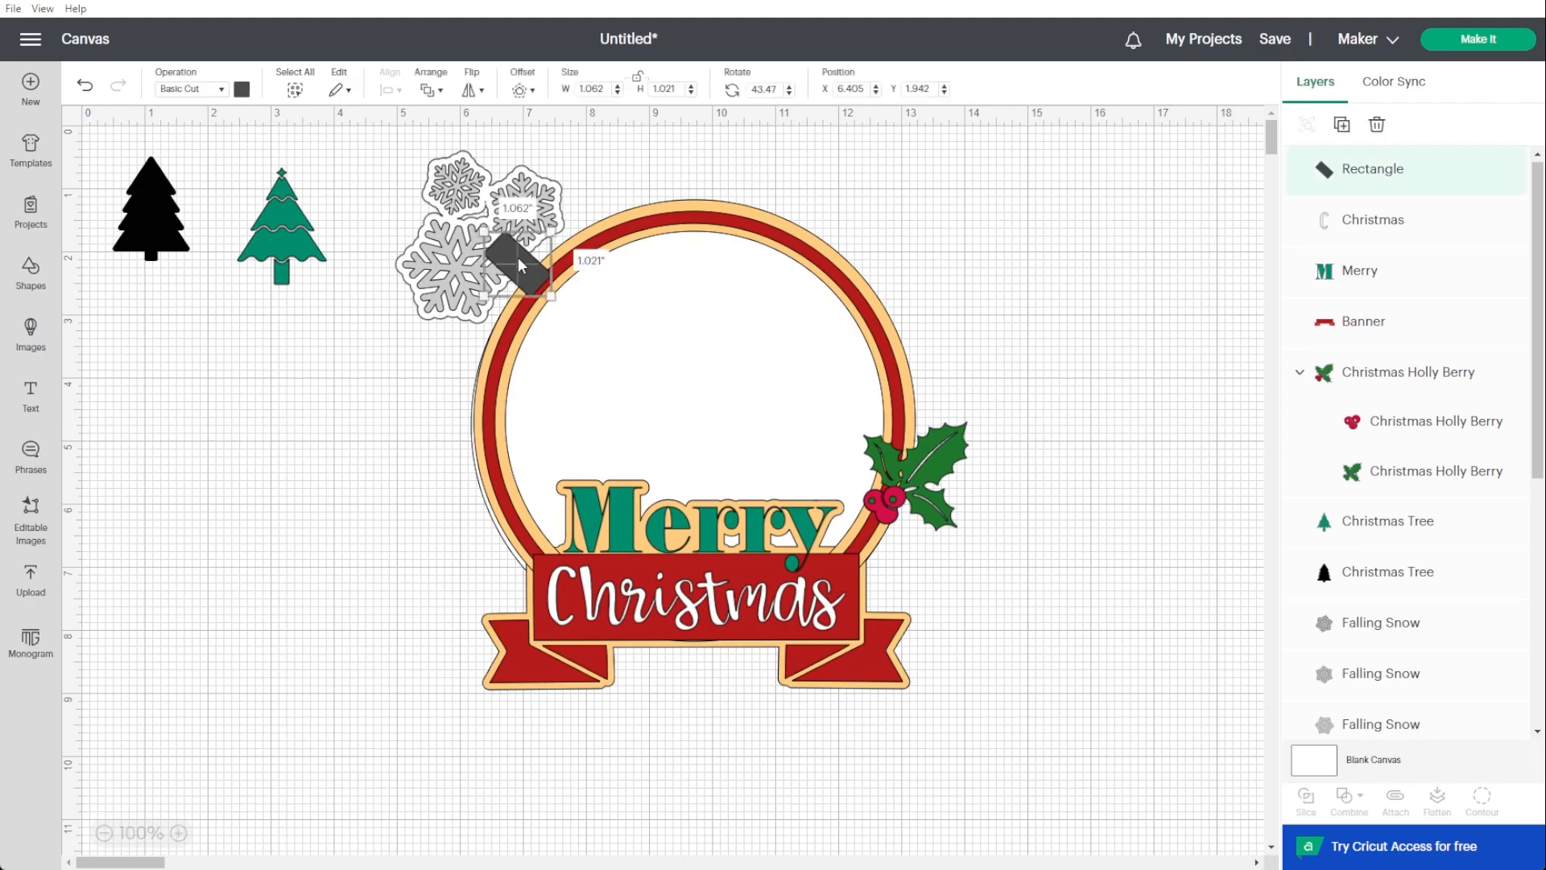
left_click(242, 89)
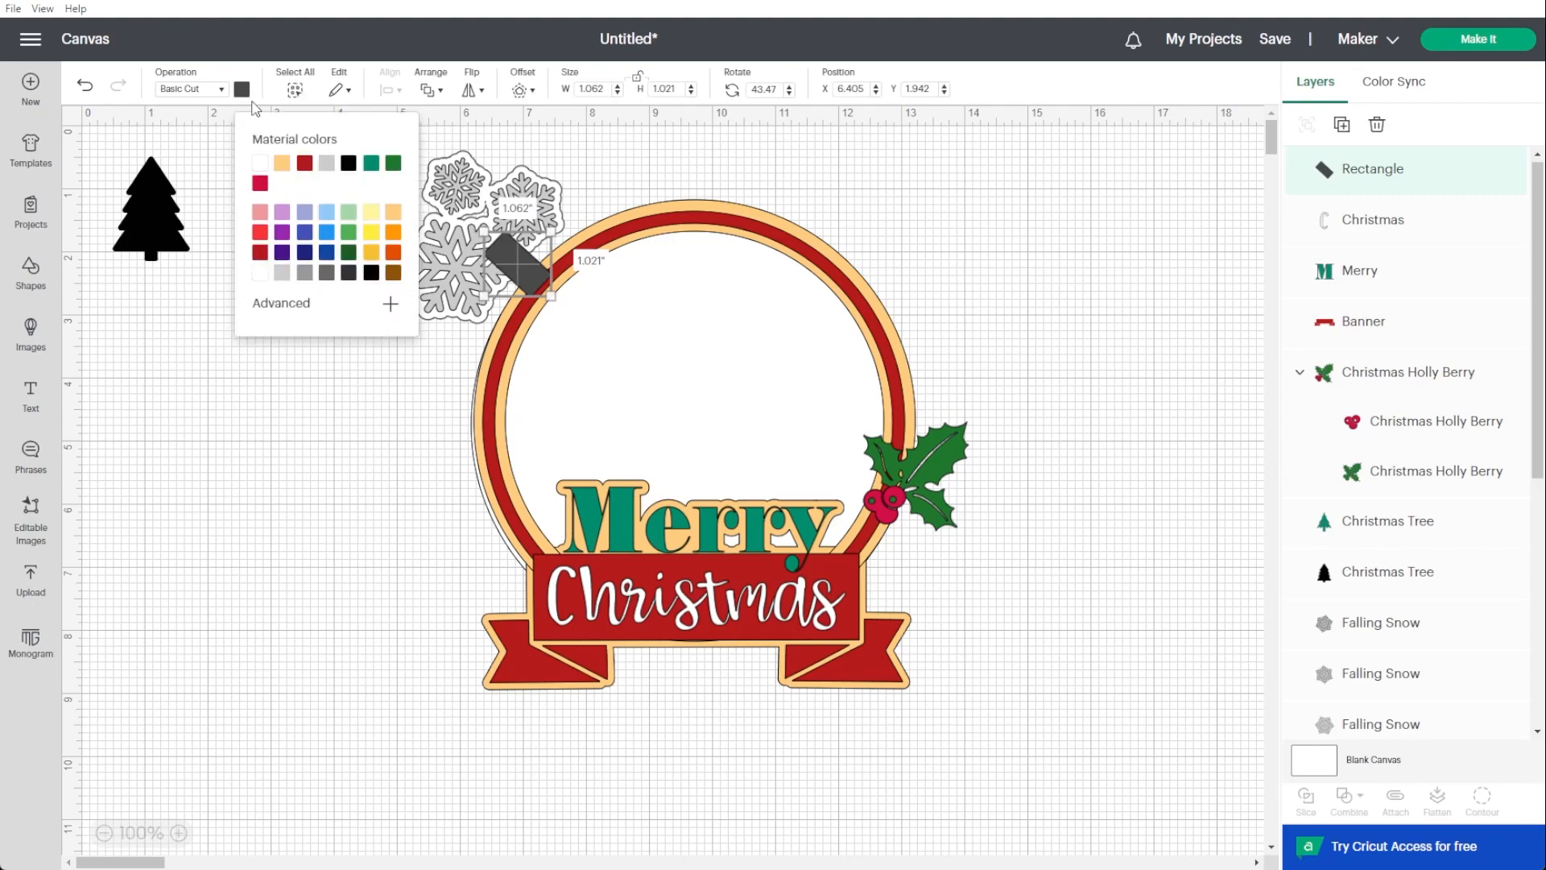
left_click(259, 163)
left_click(282, 359)
Unite the white rectangle, the snowflake offset and the large white circle into one backing shape.
left_click(525, 271)
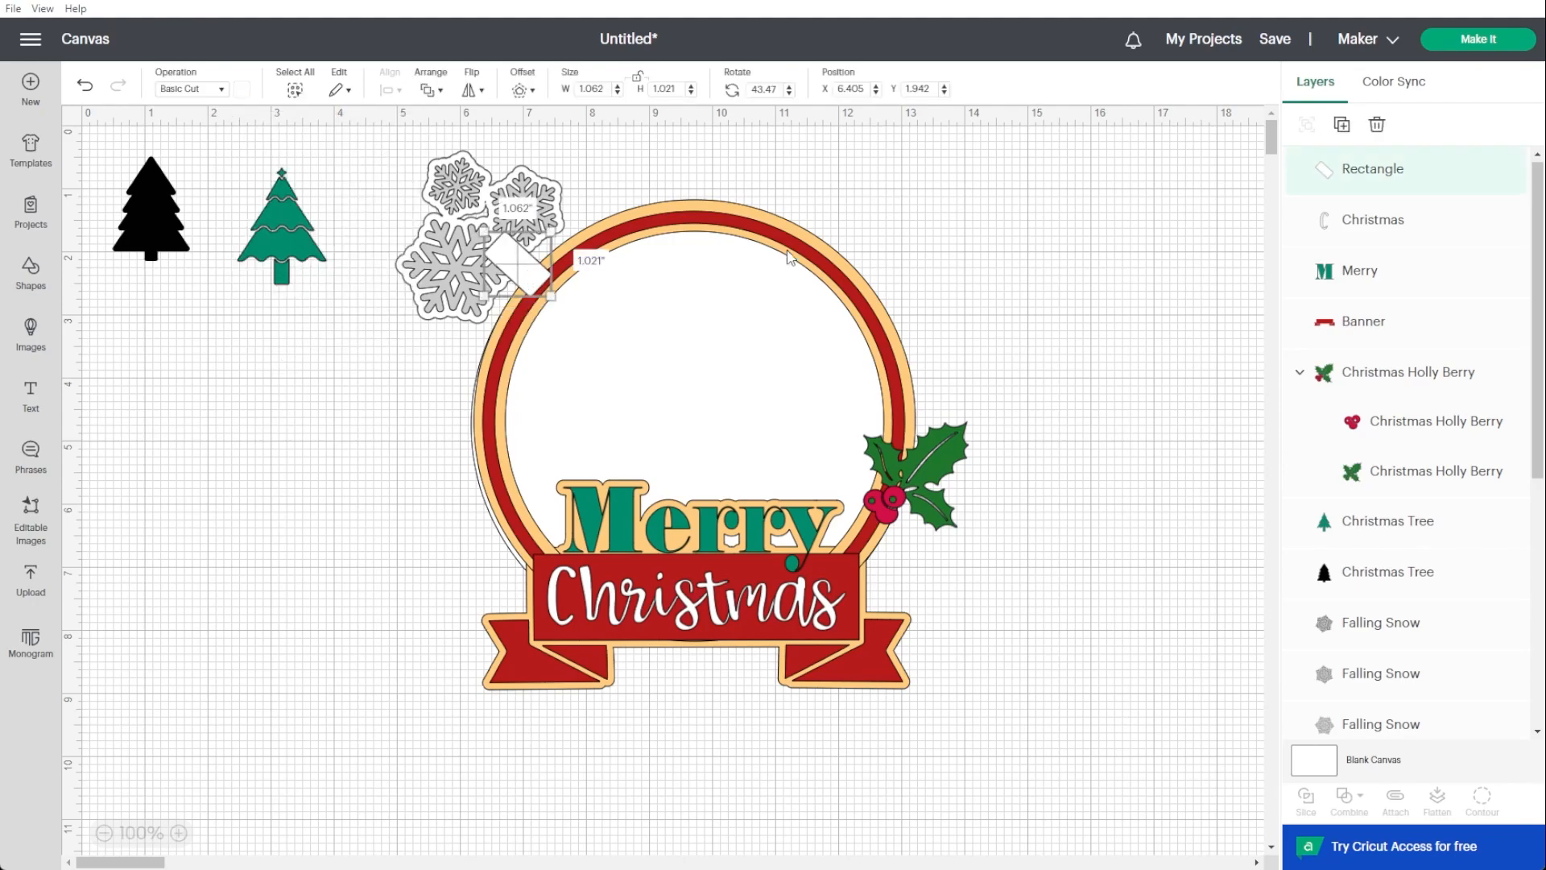
scroll(1421, 243, "down", 5)
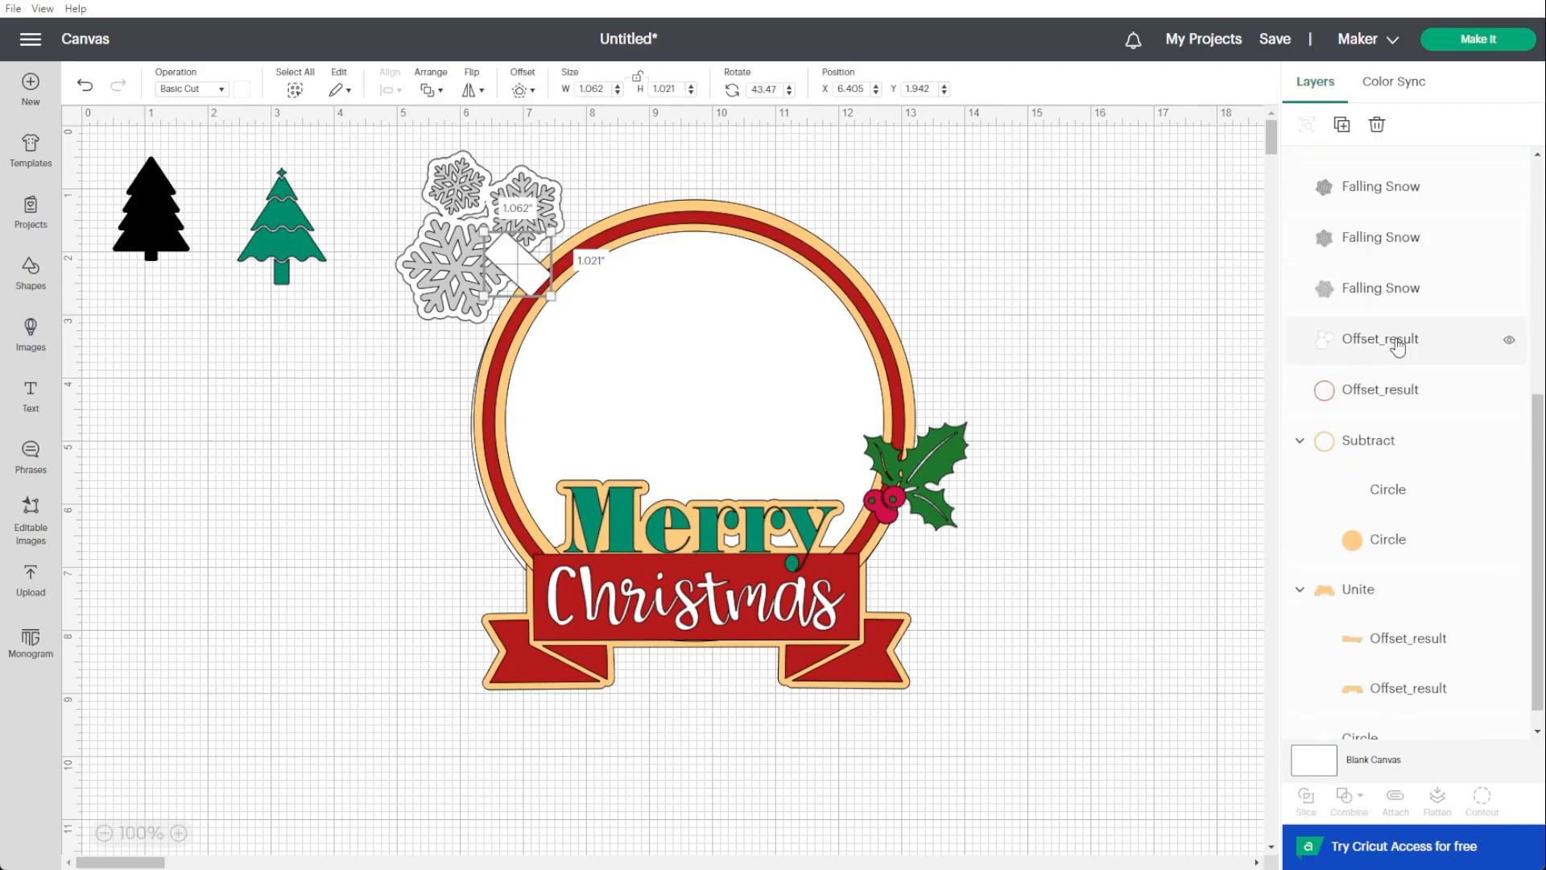
left_click(1398, 346, "shift")
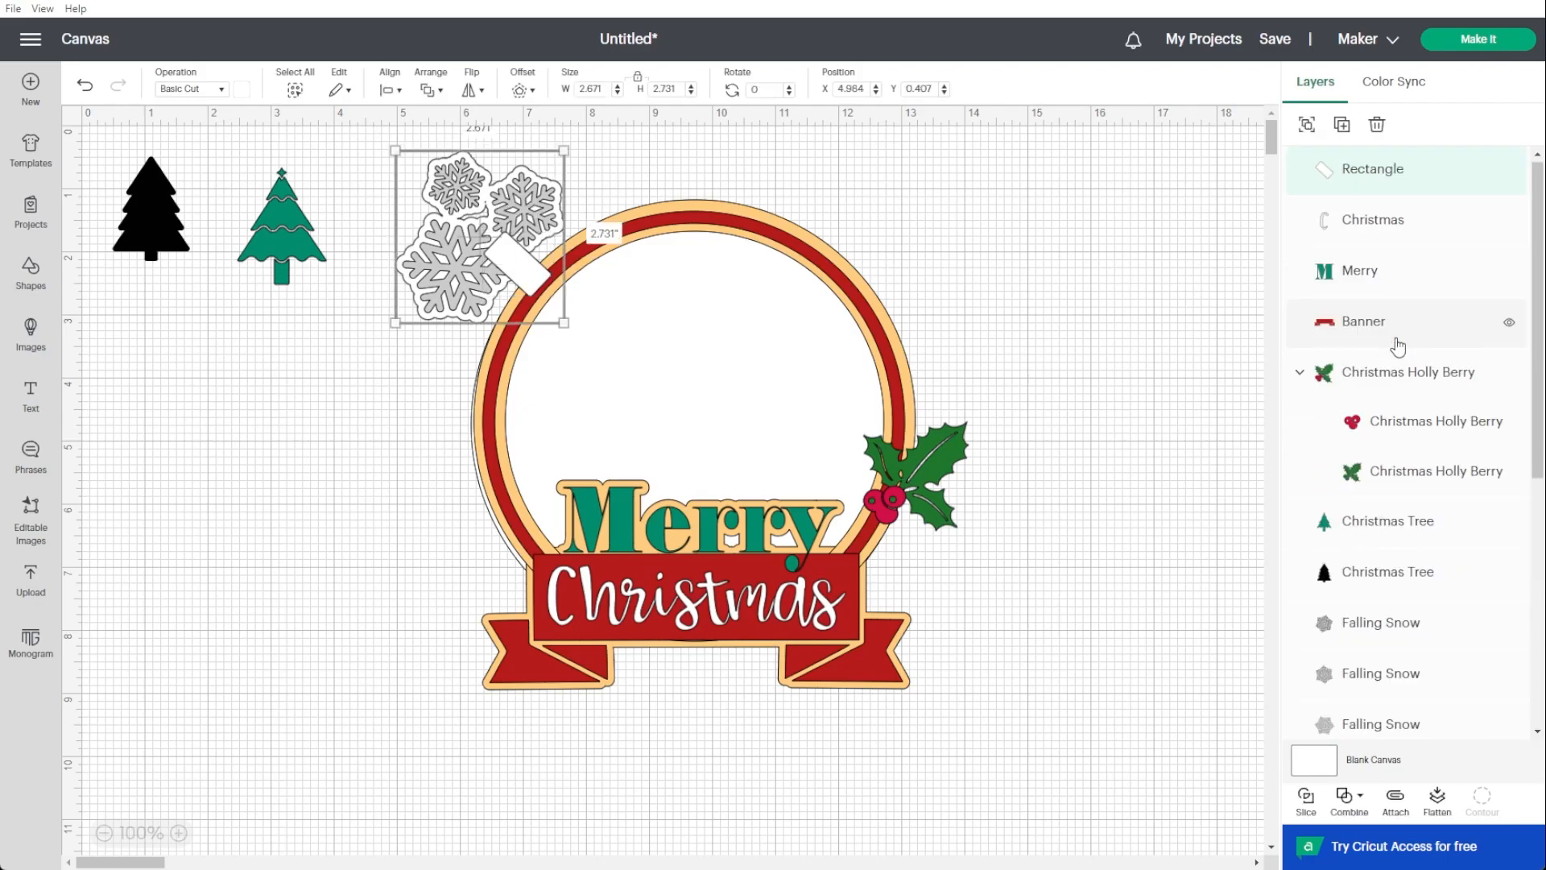
scroll(1398, 347, "down", 8)
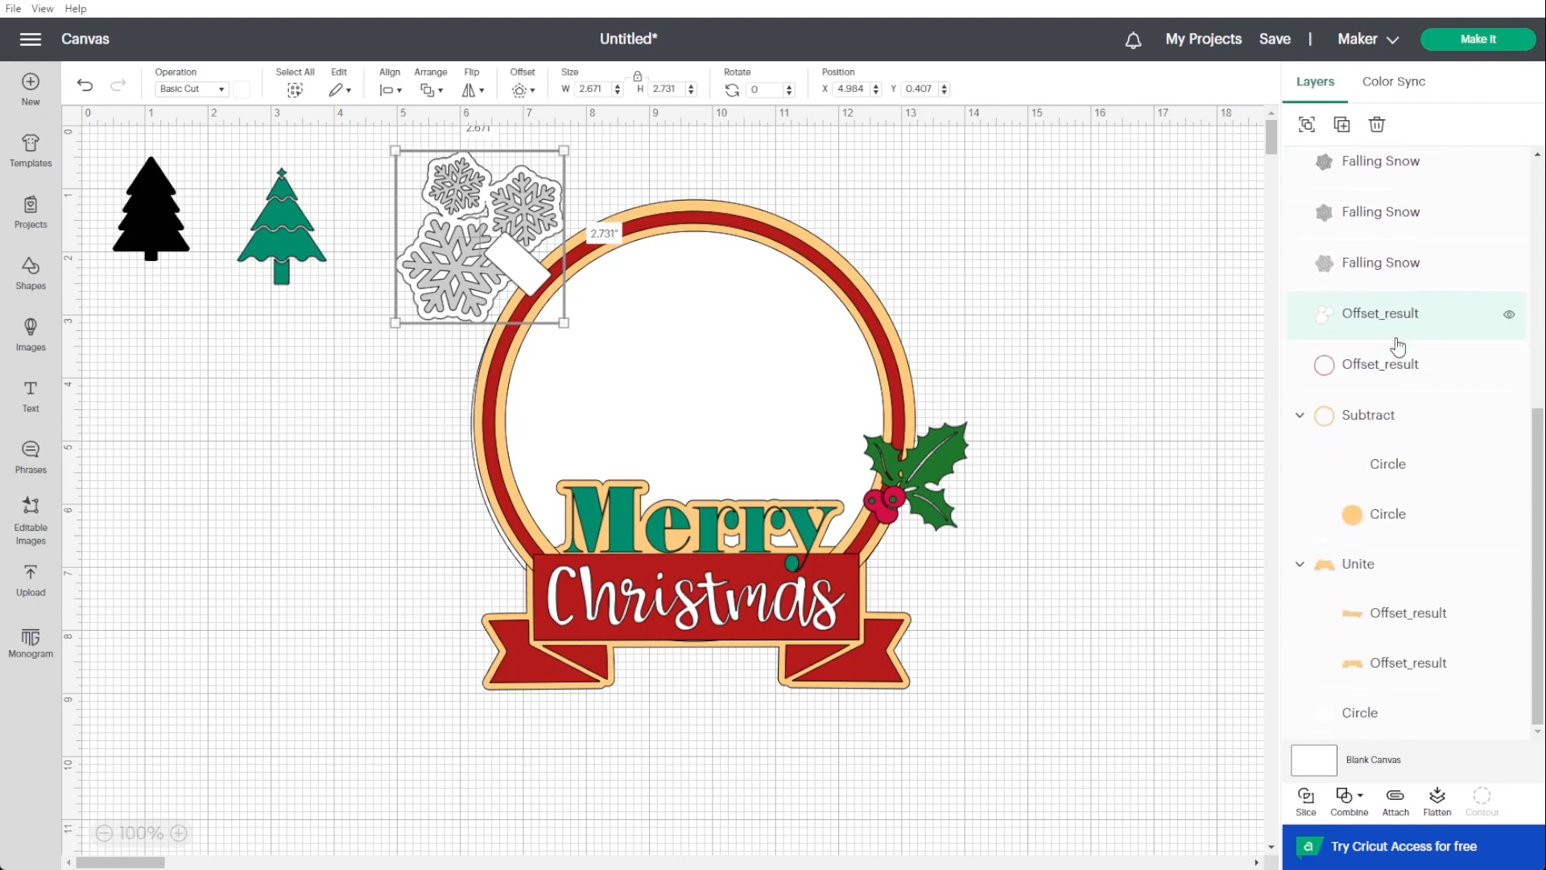
left_click(1400, 714, "shift")
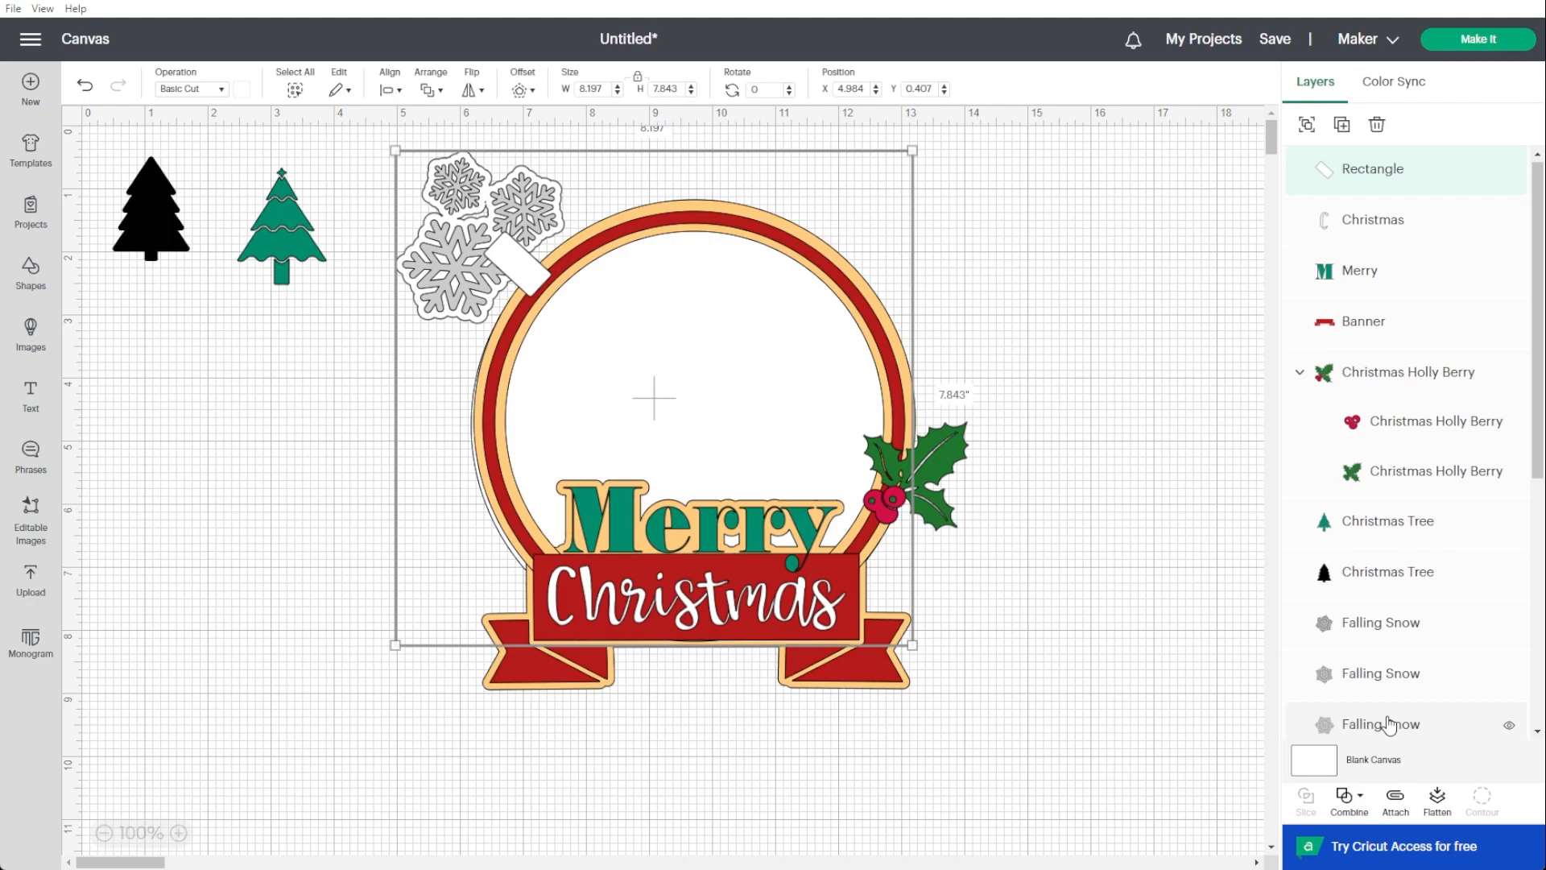
left_click(1351, 799)
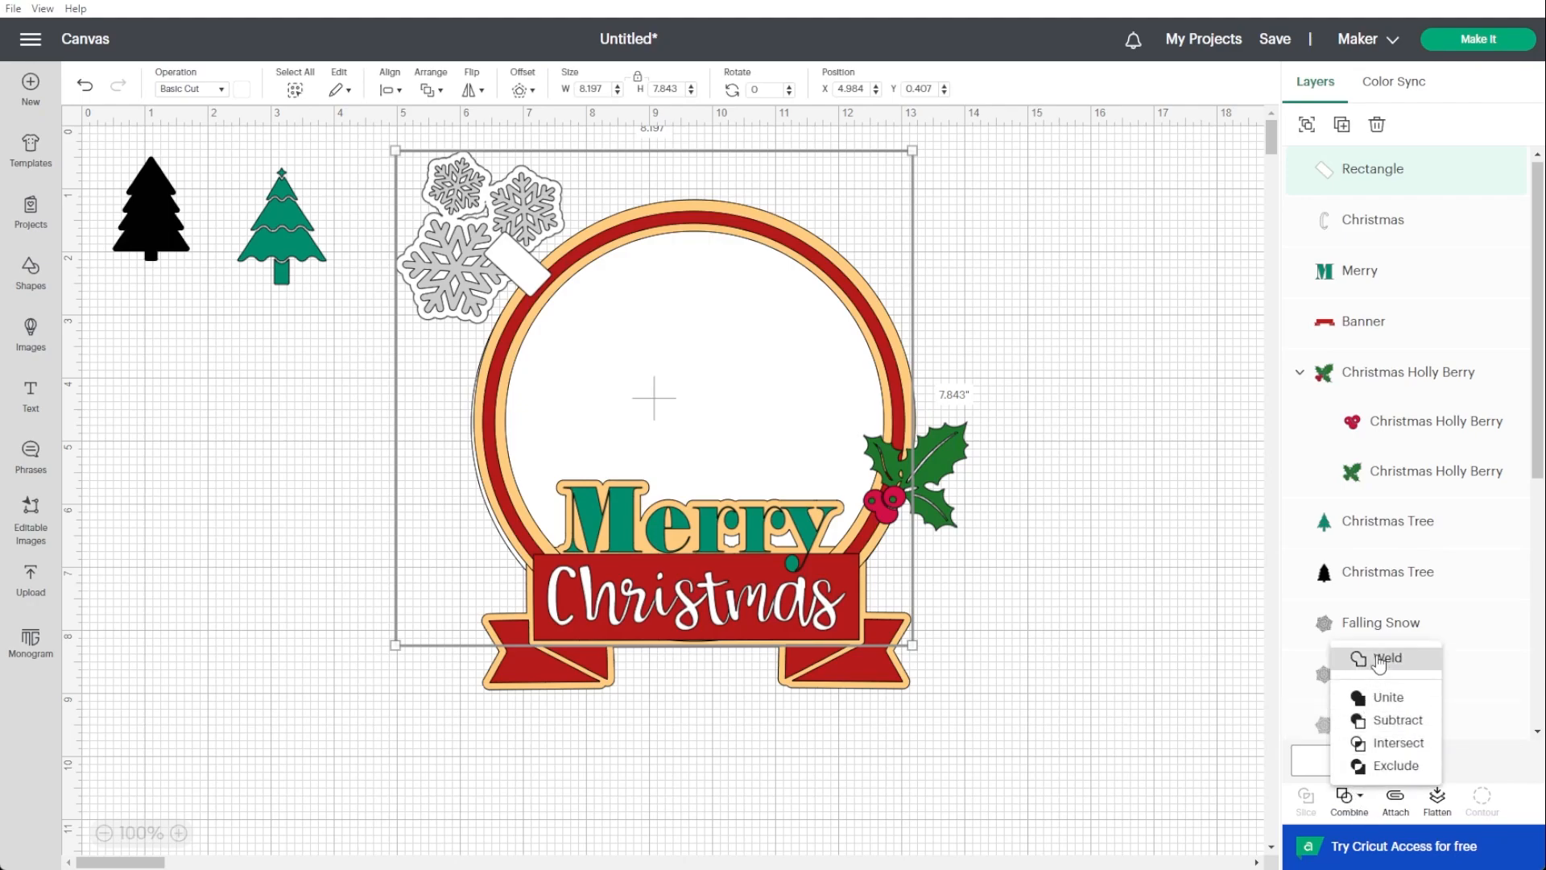
left_click(1380, 698)
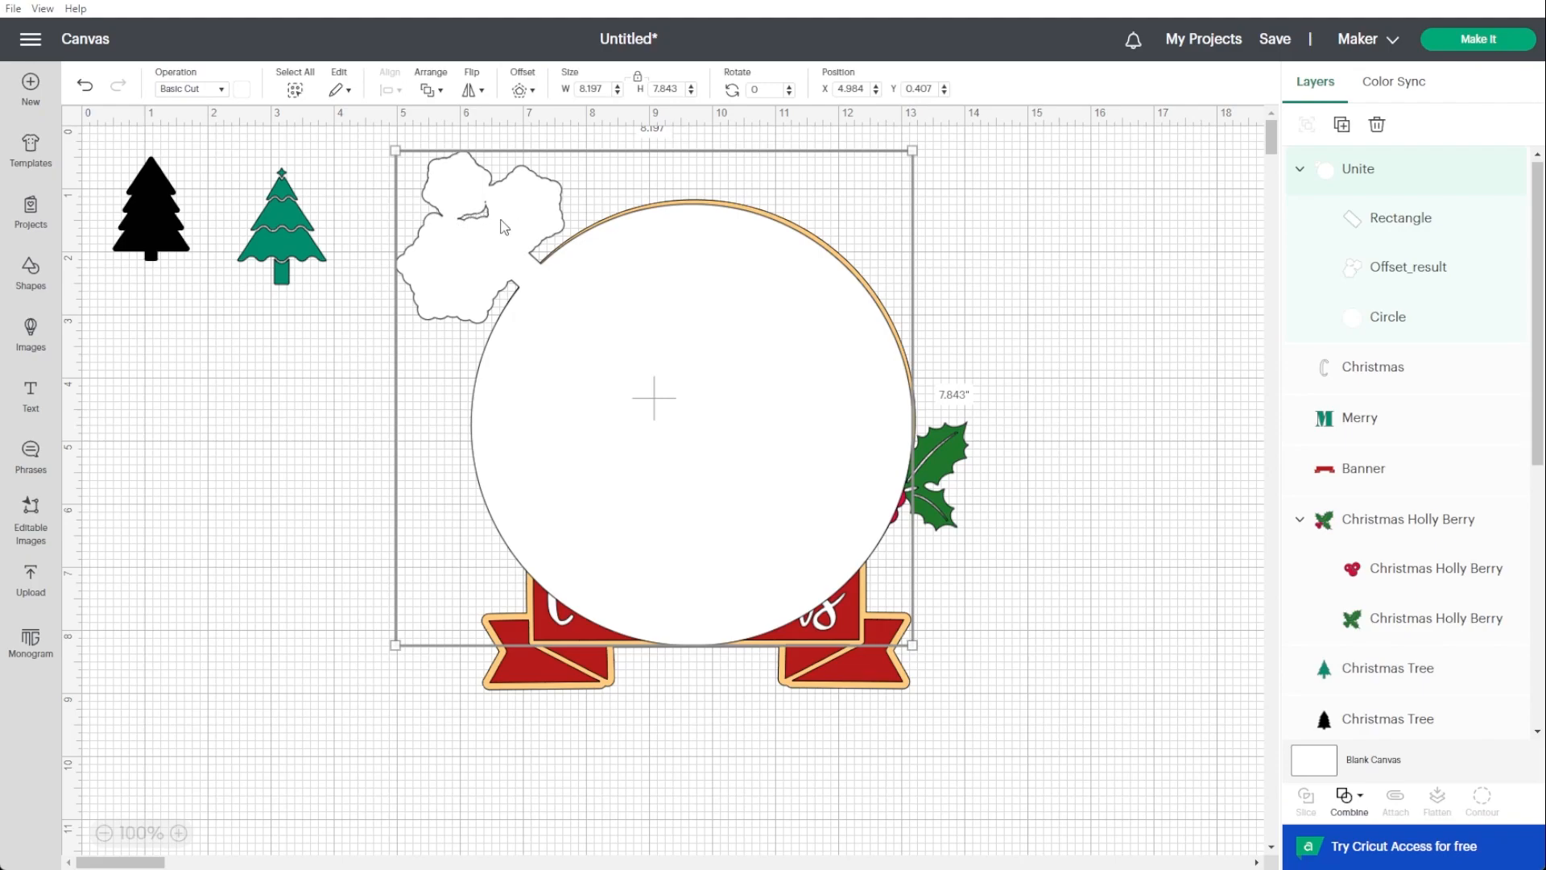
left_click_drag(697, 376, 701, 372)
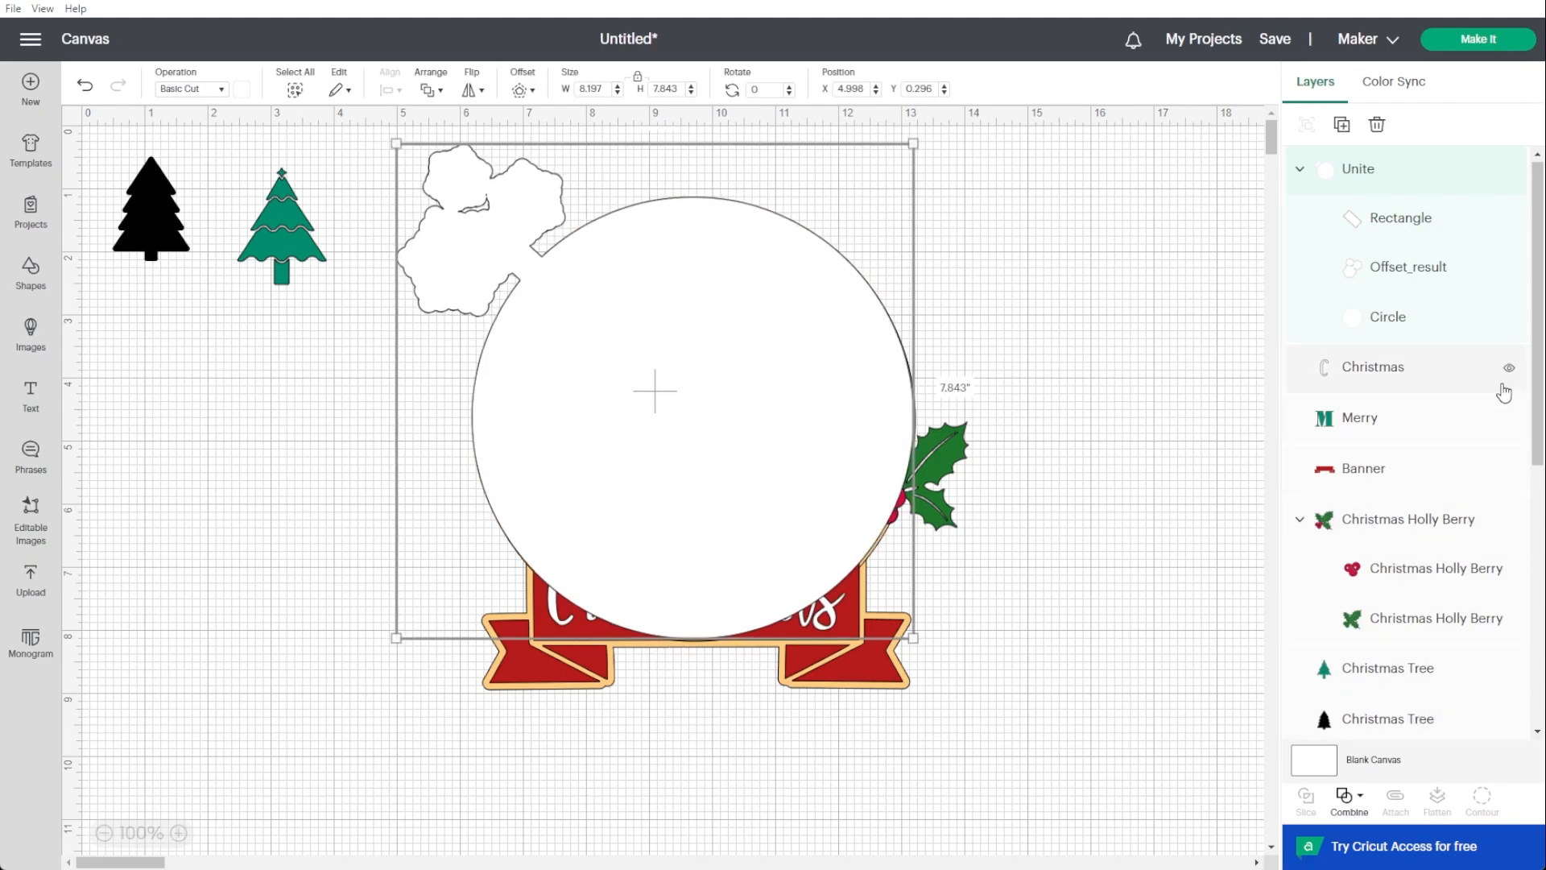
Hide all inner contours of the snowflake offset inside the united shape and shift the shape slightly over the ring.
left_click(1408, 277)
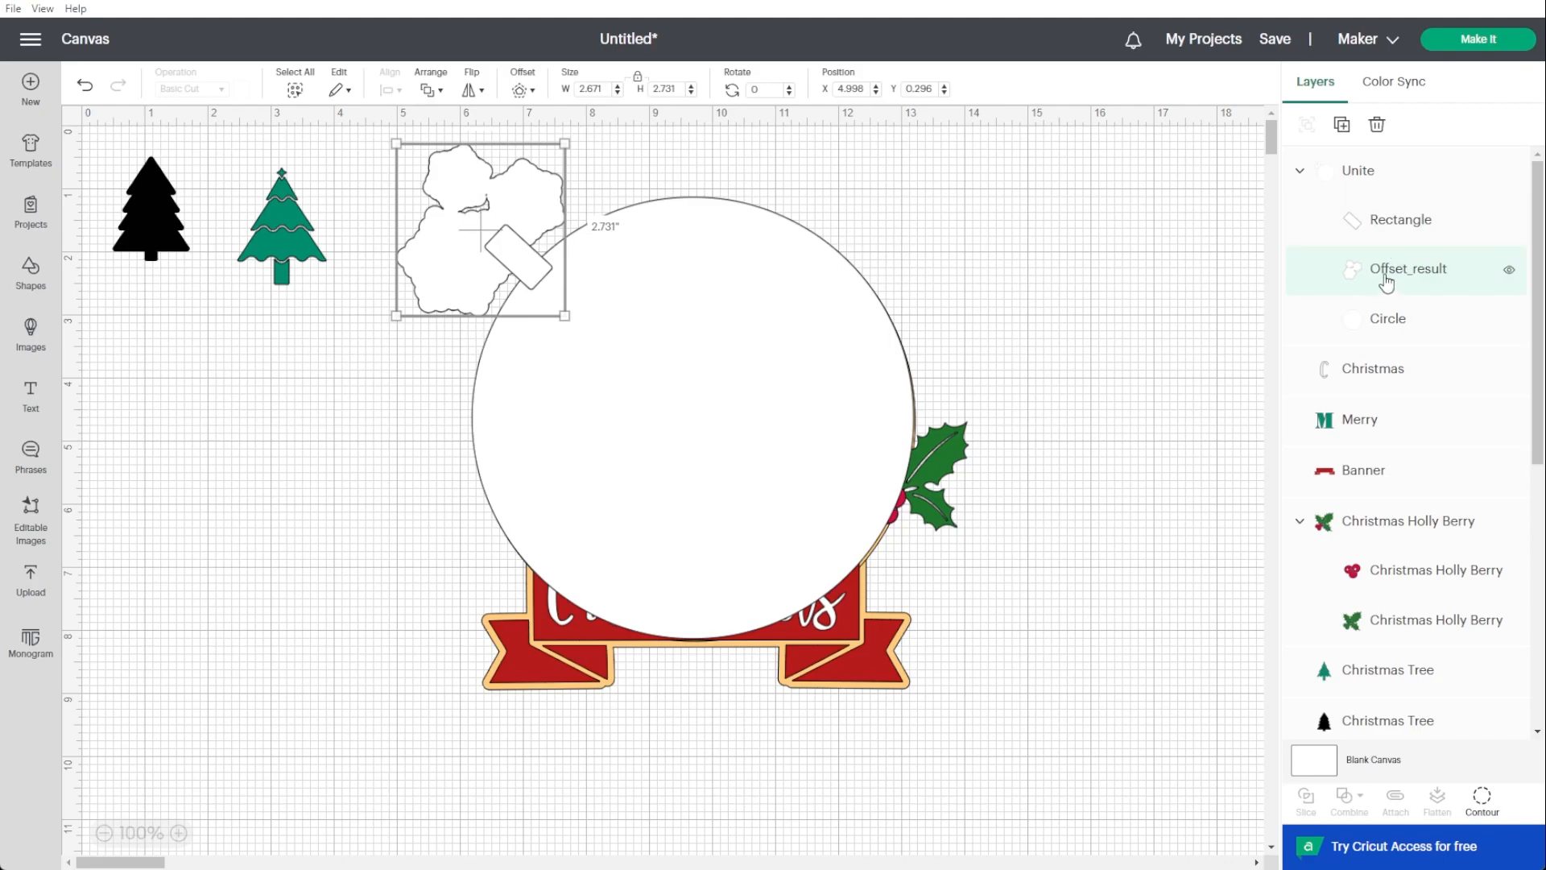
left_click(1482, 799)
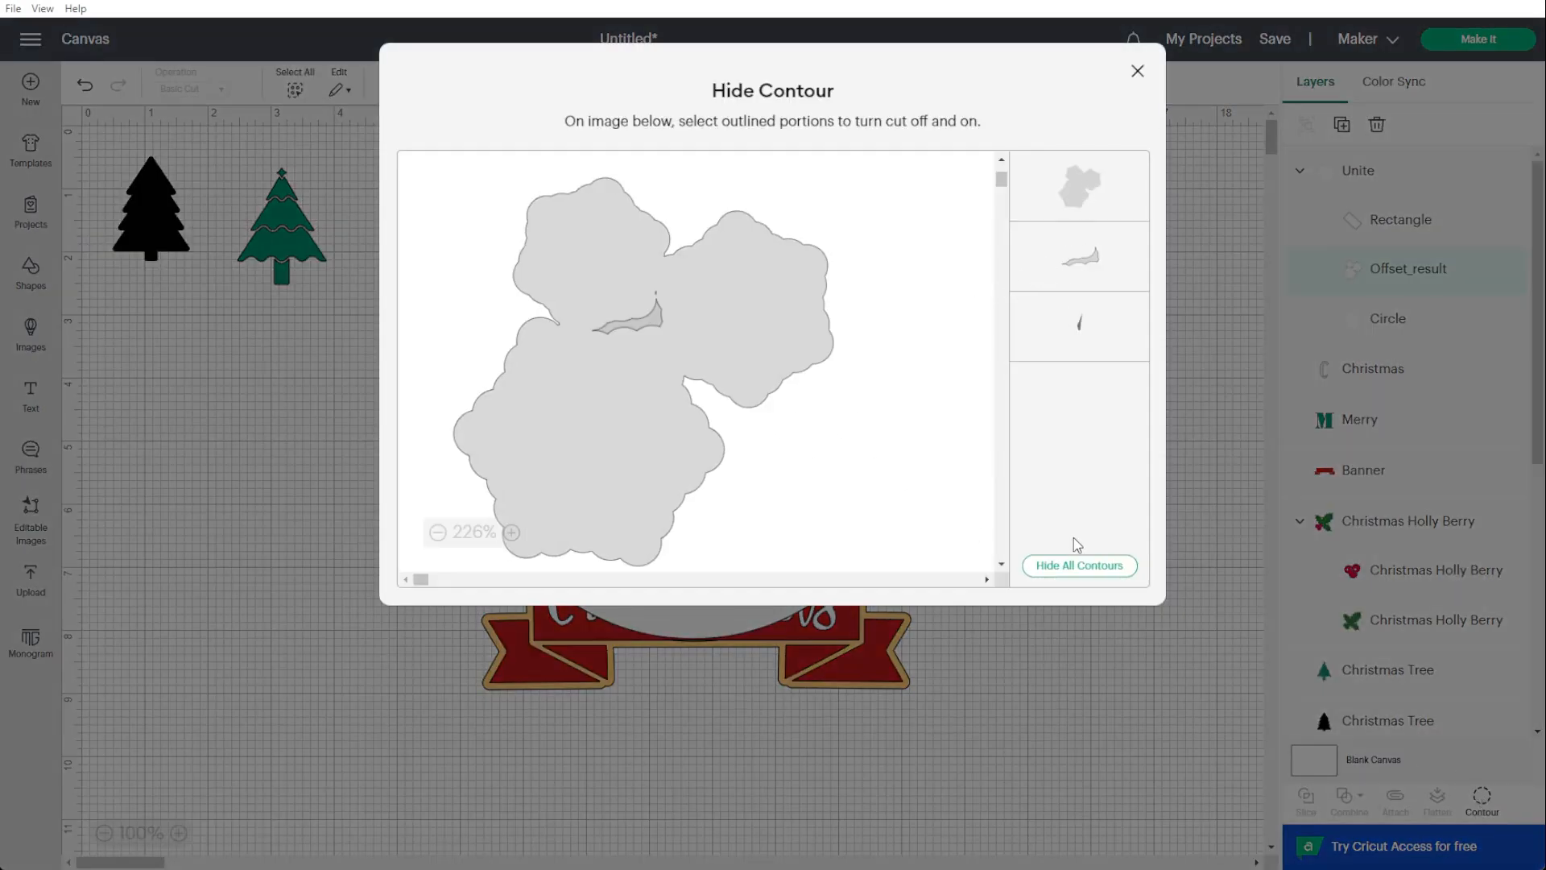
left_click(1073, 566)
left_click(1138, 71)
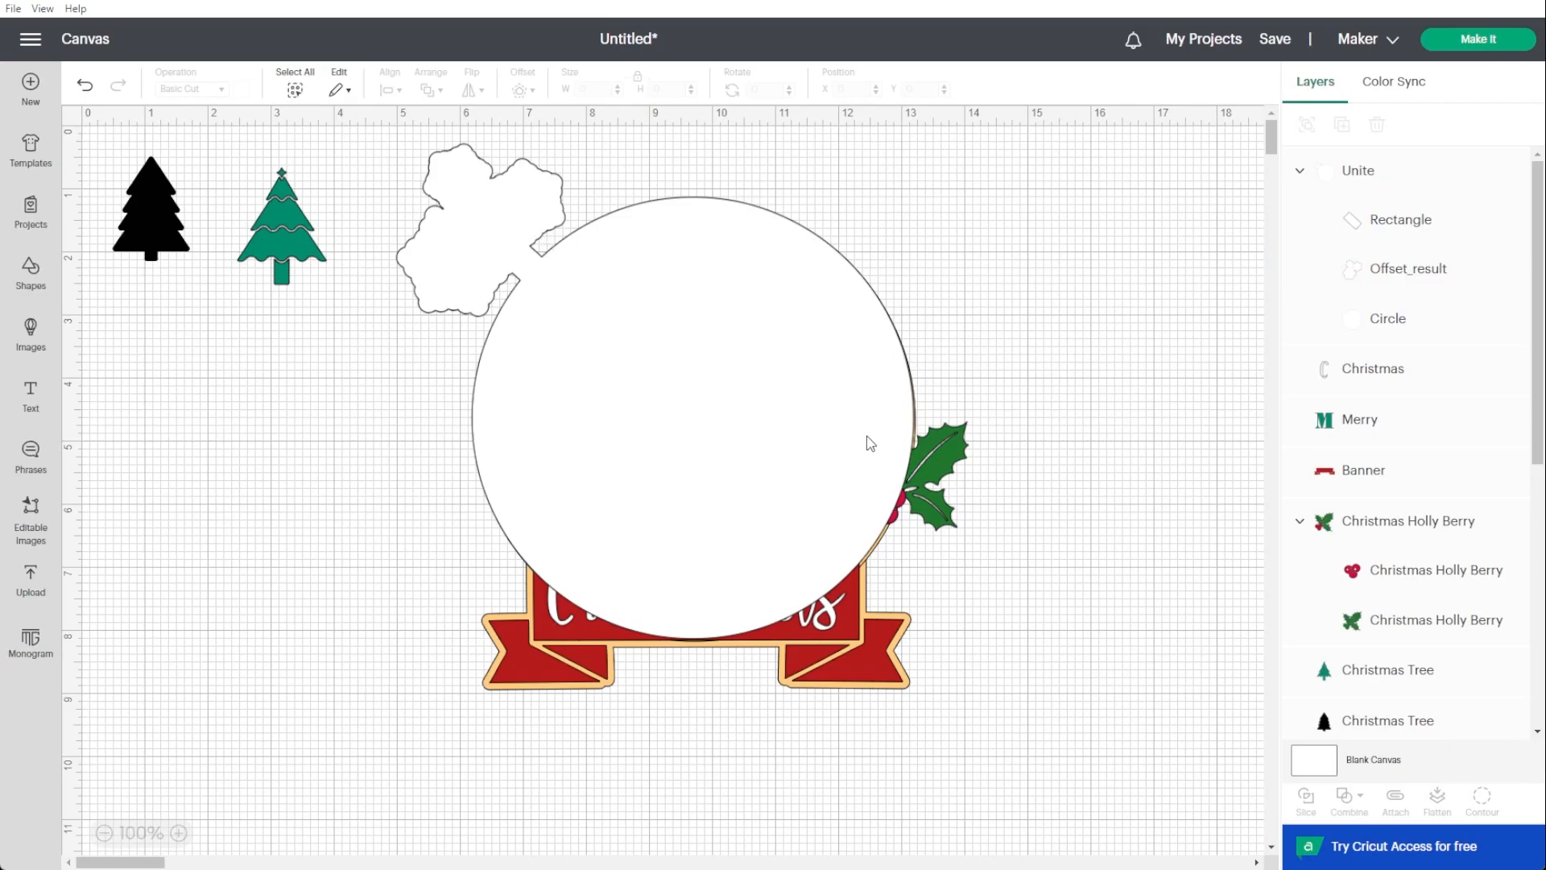
left_click_drag(871, 436, 874, 436)
left_click(1141, 369)
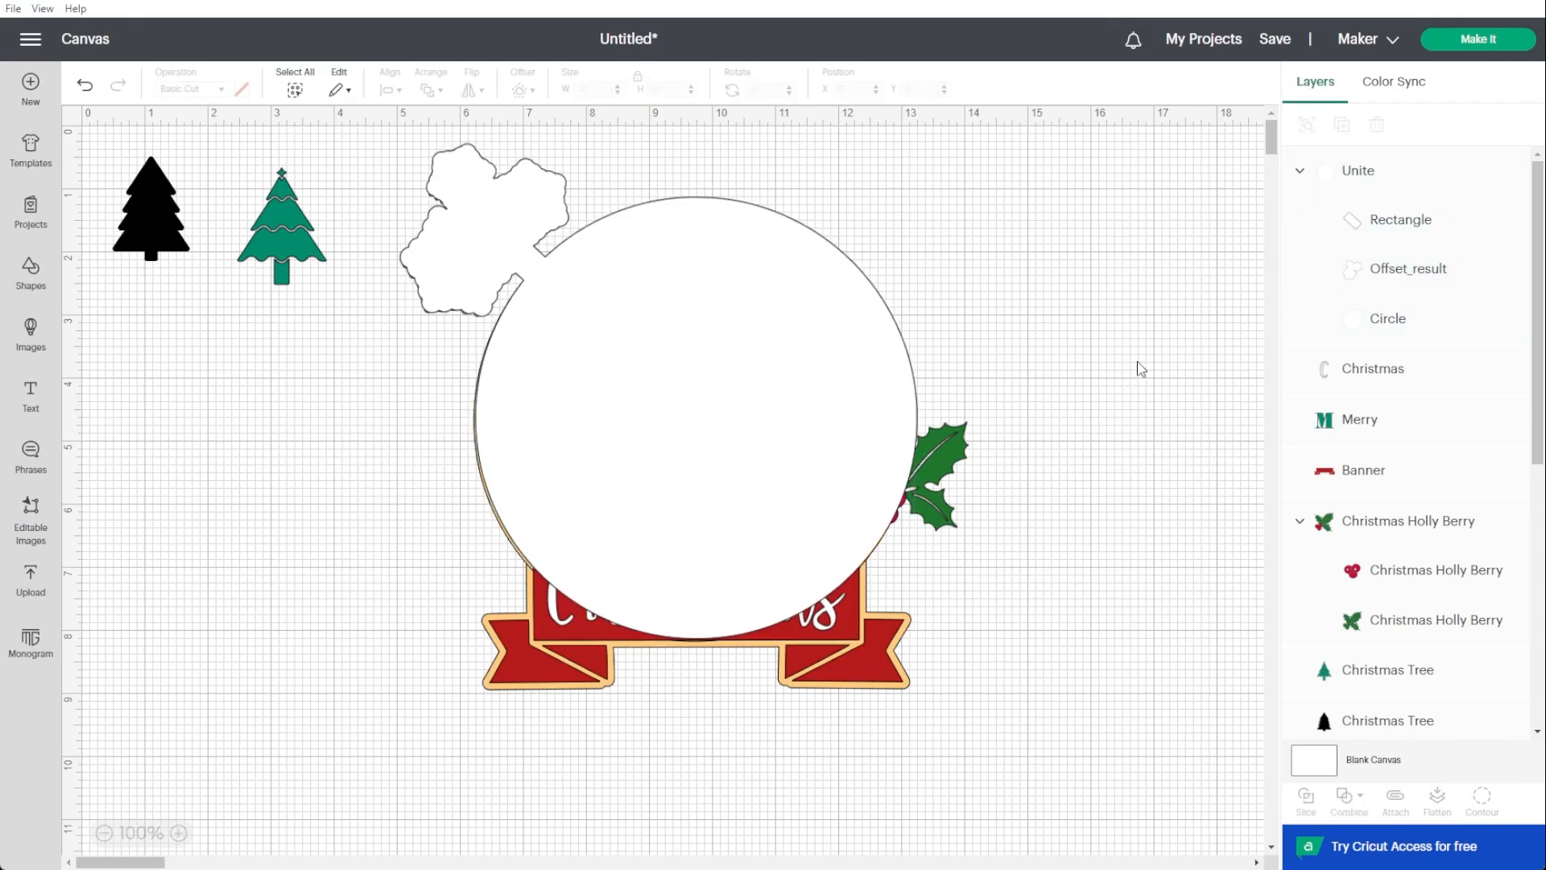
Send the united white backing shape to the back of the design.
left_click(734, 379)
right_click(676, 390)
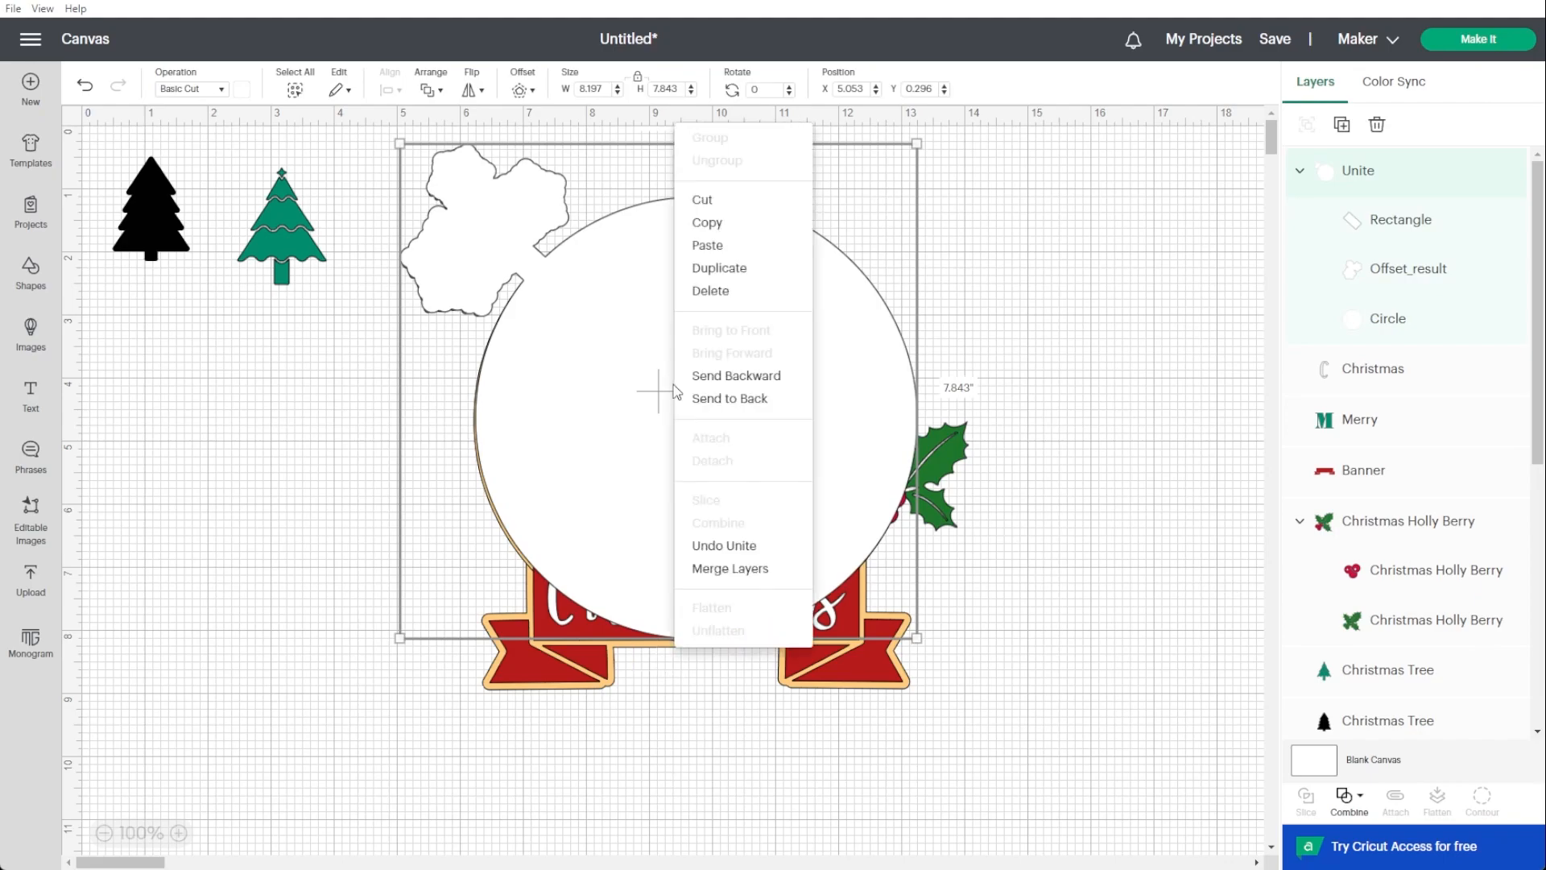
left_click(708, 398)
left_click(1169, 499)
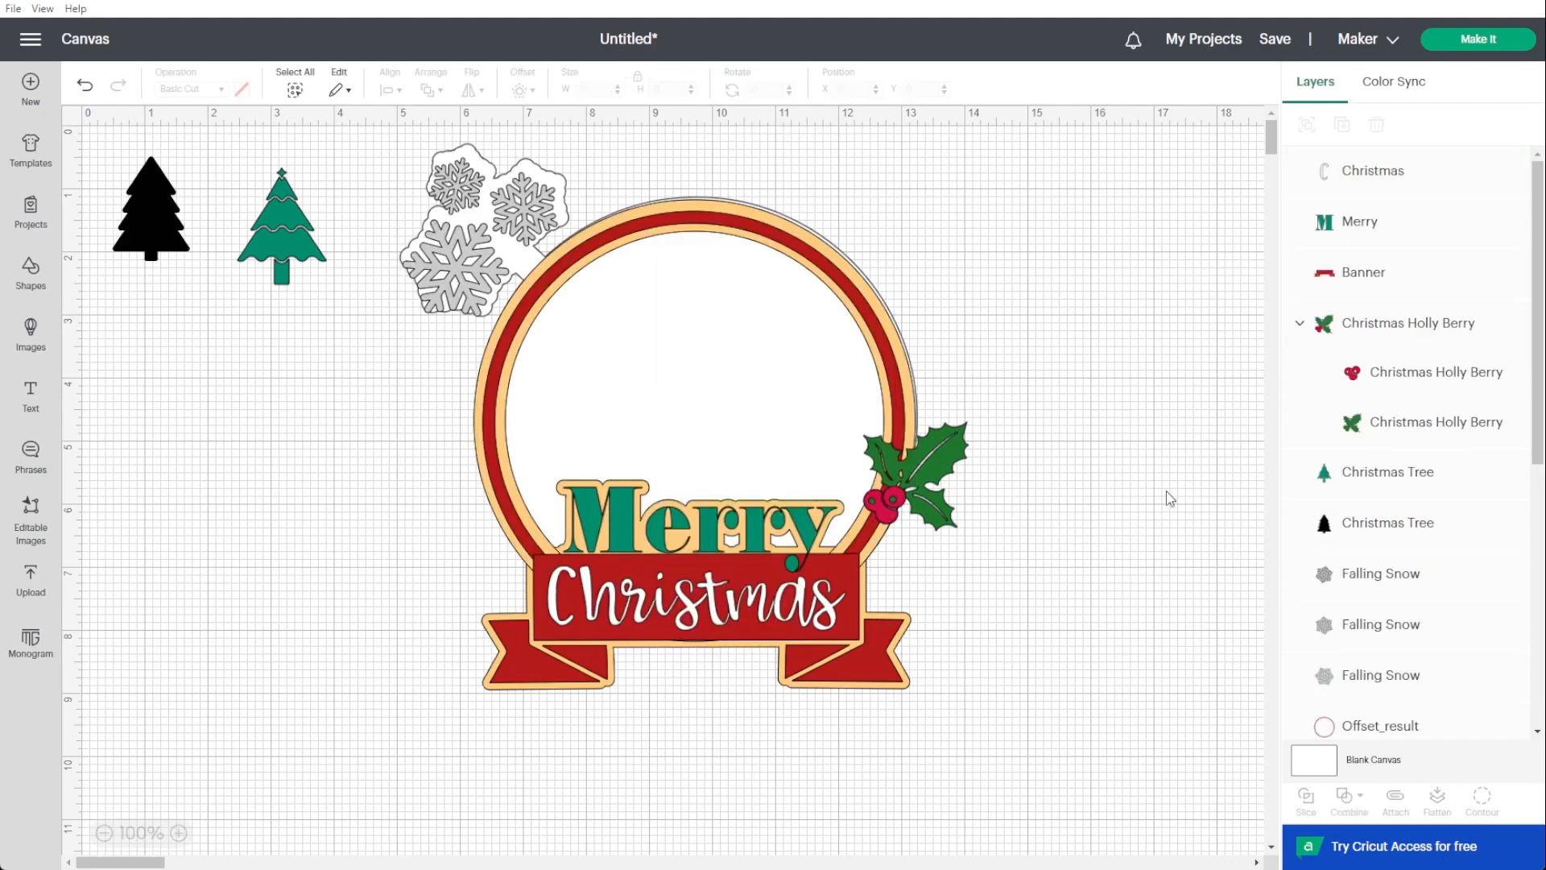
Nudge the united backing shape down and sideways until it lines up behind the ring and snowflakes.
scroll(1389, 586, "down", 6)
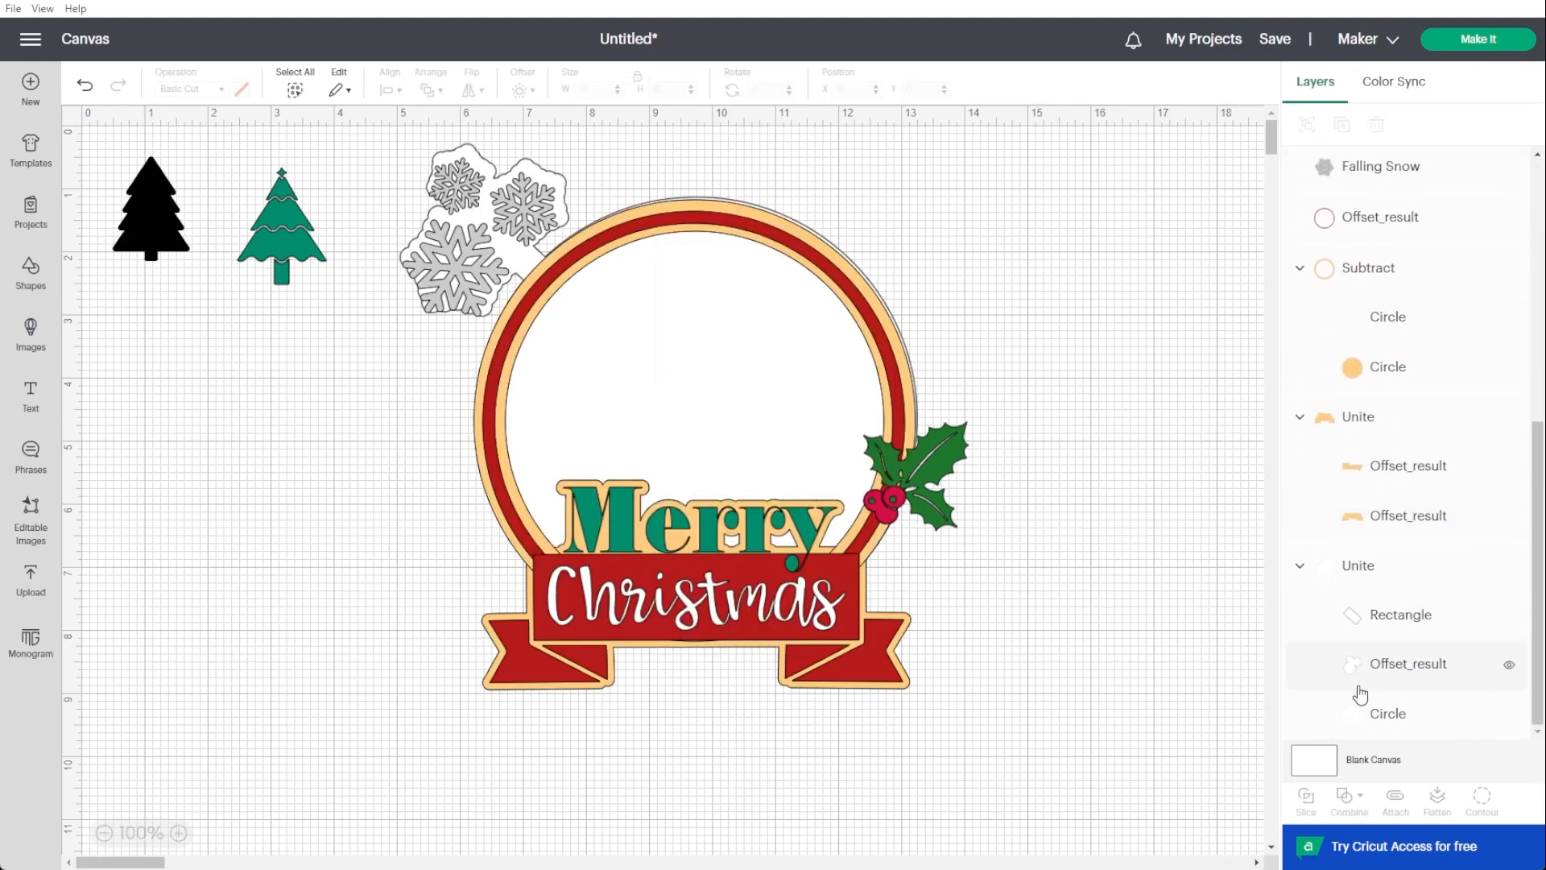
left_click(1411, 567)
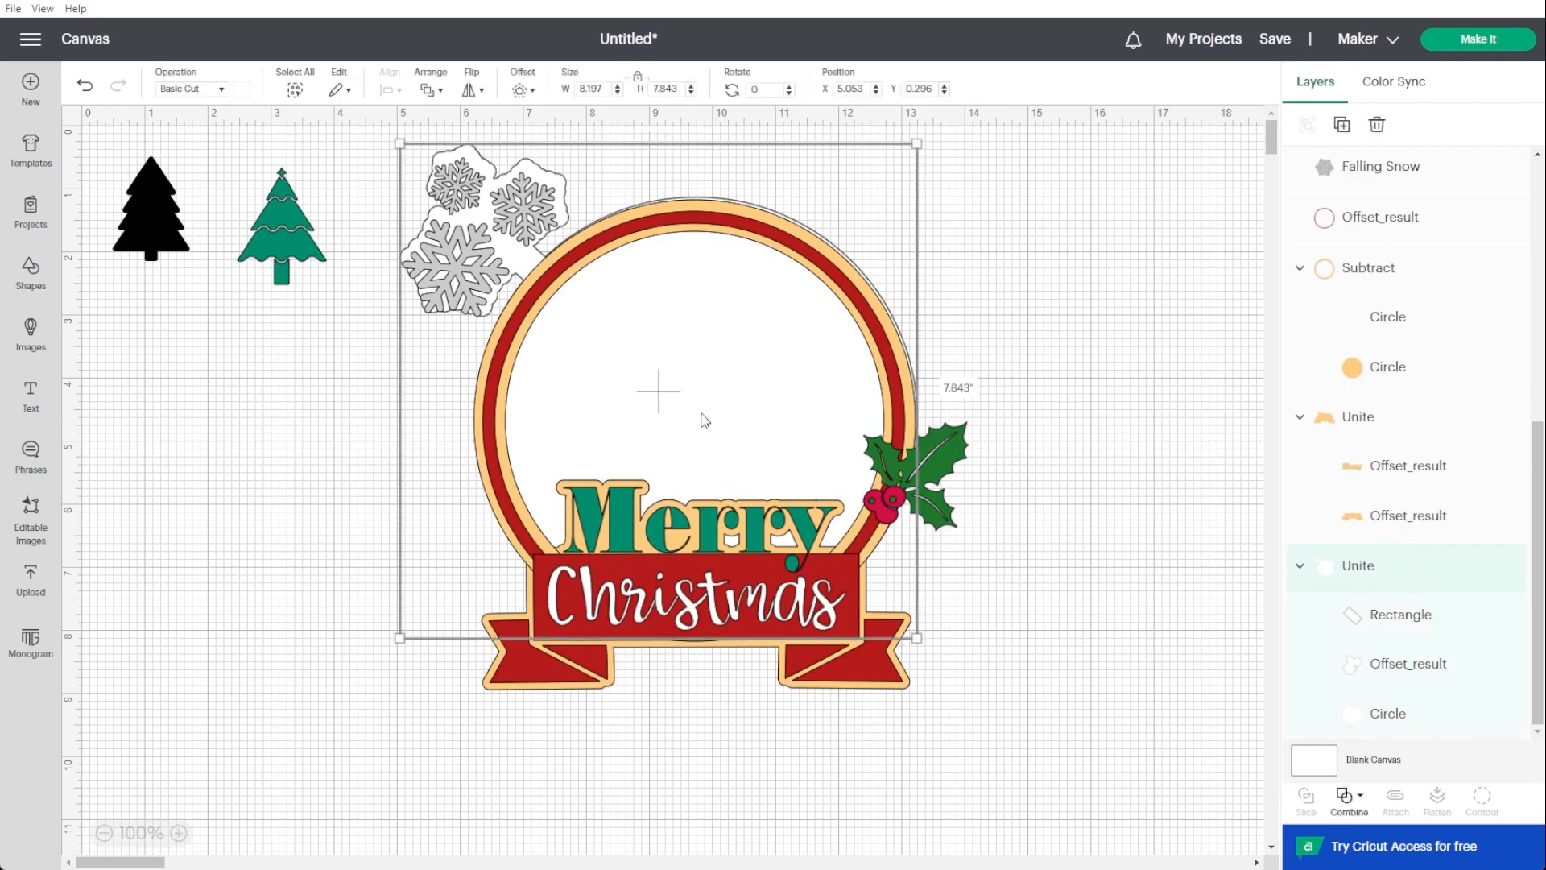
key("Down")
key("Left")
key("Left")
key("Left")
key("Left")
key("Left")
key("Left")
key("Down")
key("Down")
key("Down")
key("Down")
key("Right")
key("Right")
key("Right")
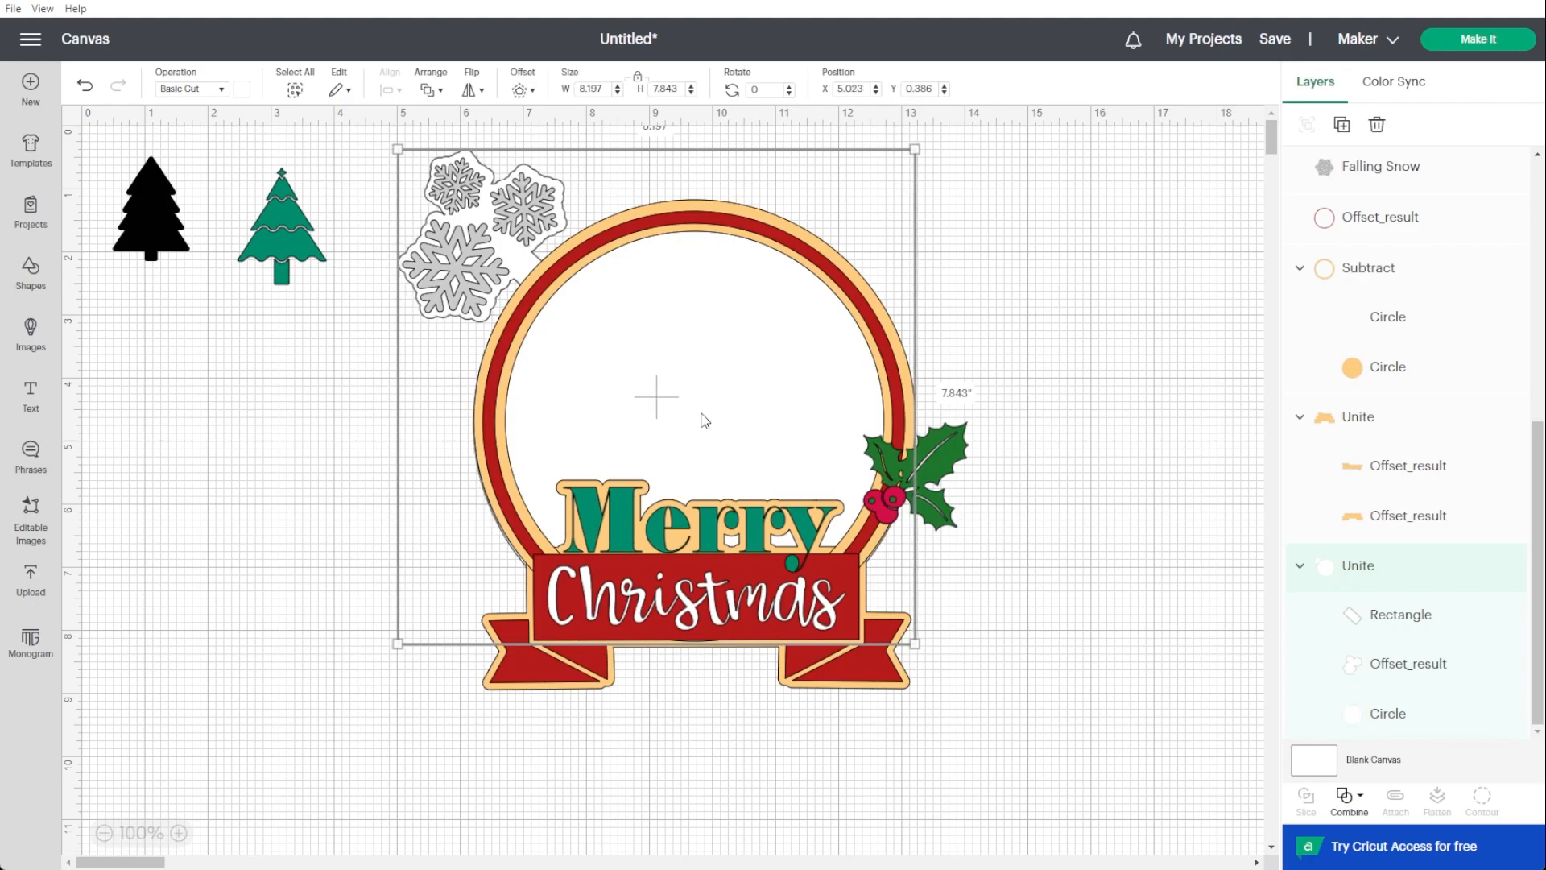
left_click(1137, 606)
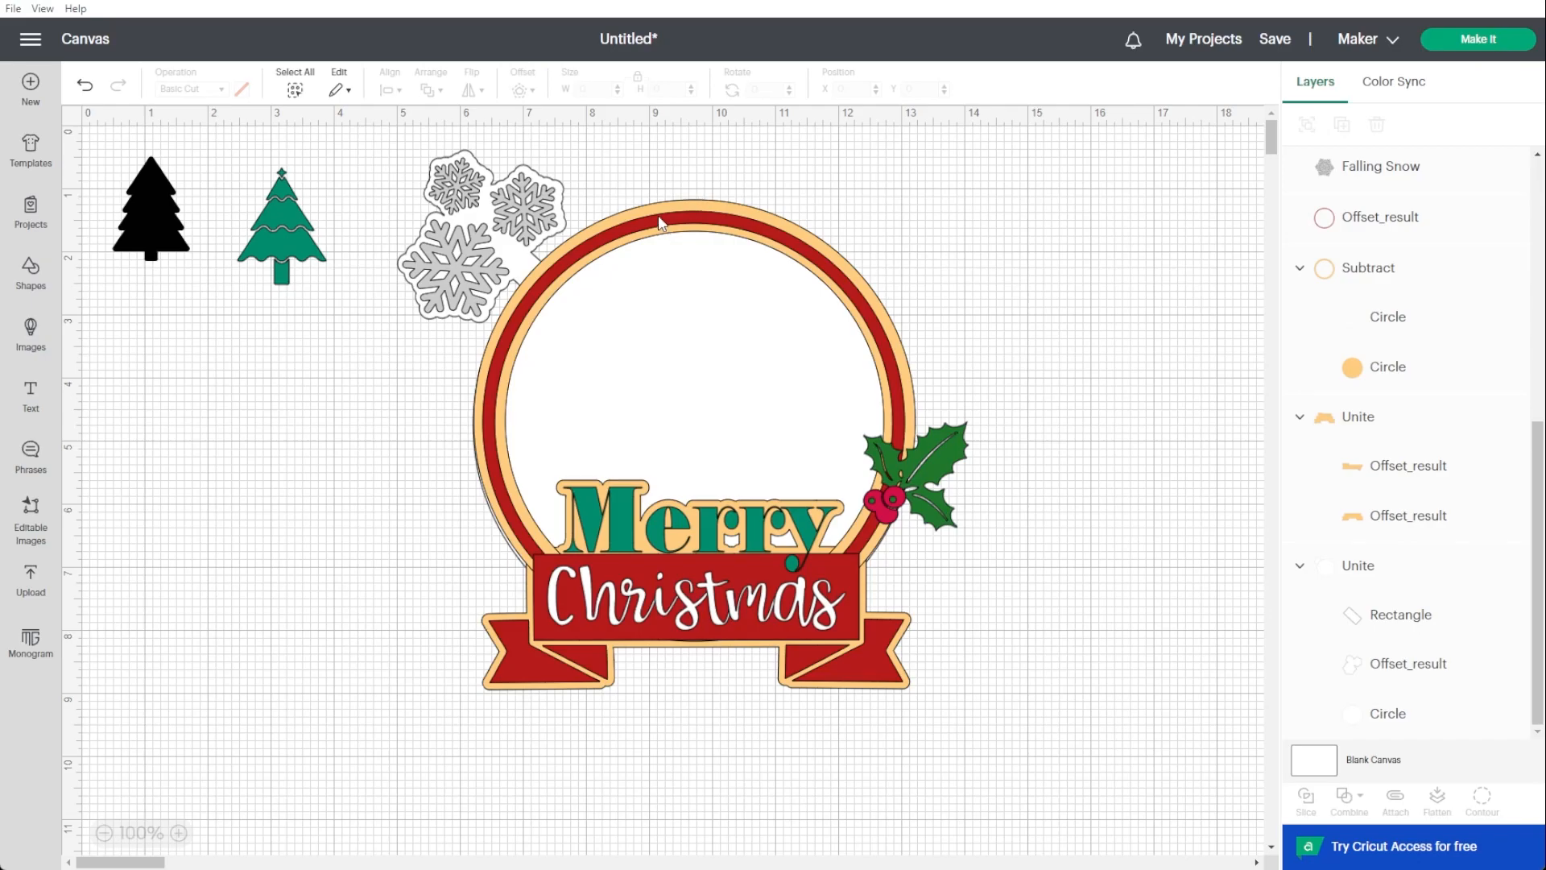
Save the project under the title "Christmas Cake Topper".
left_click(1277, 39)
left_click(599, 162)
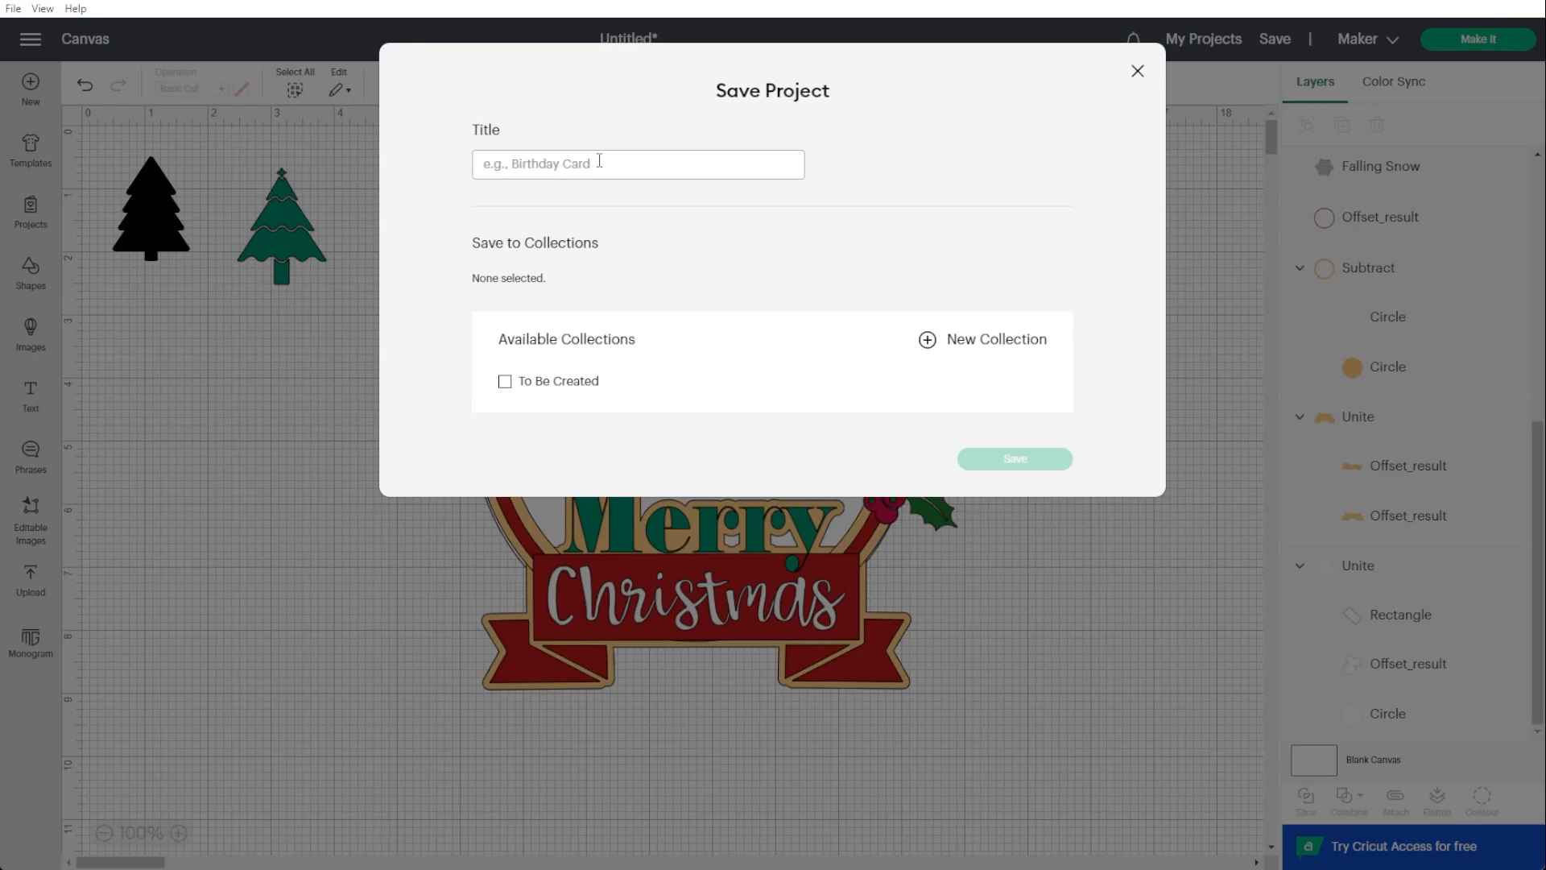
type("Christmas Cake Topper")
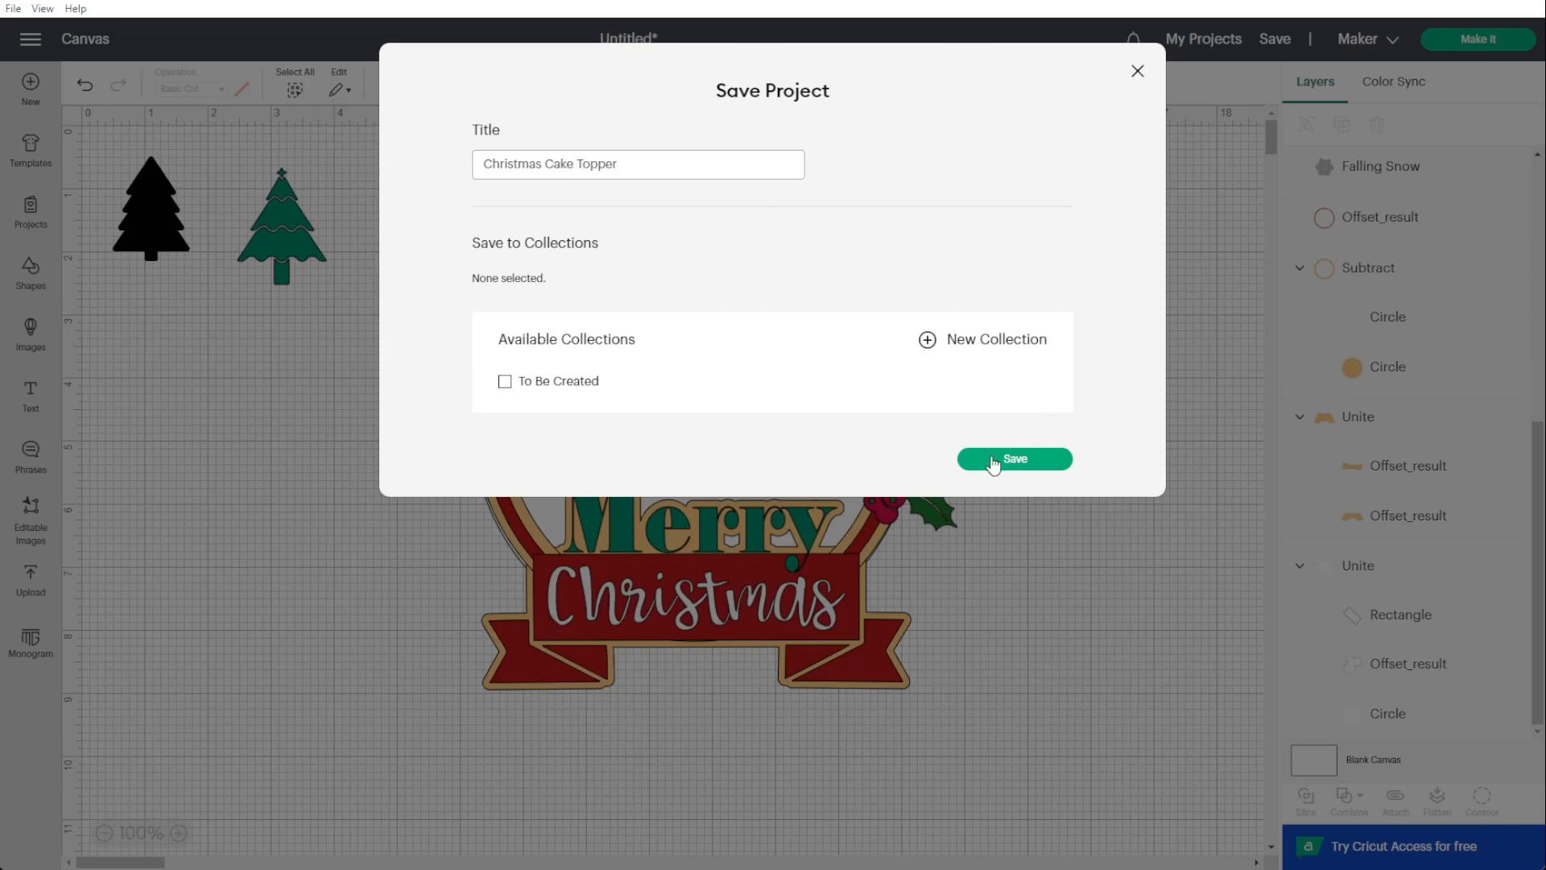
left_click(992, 460)
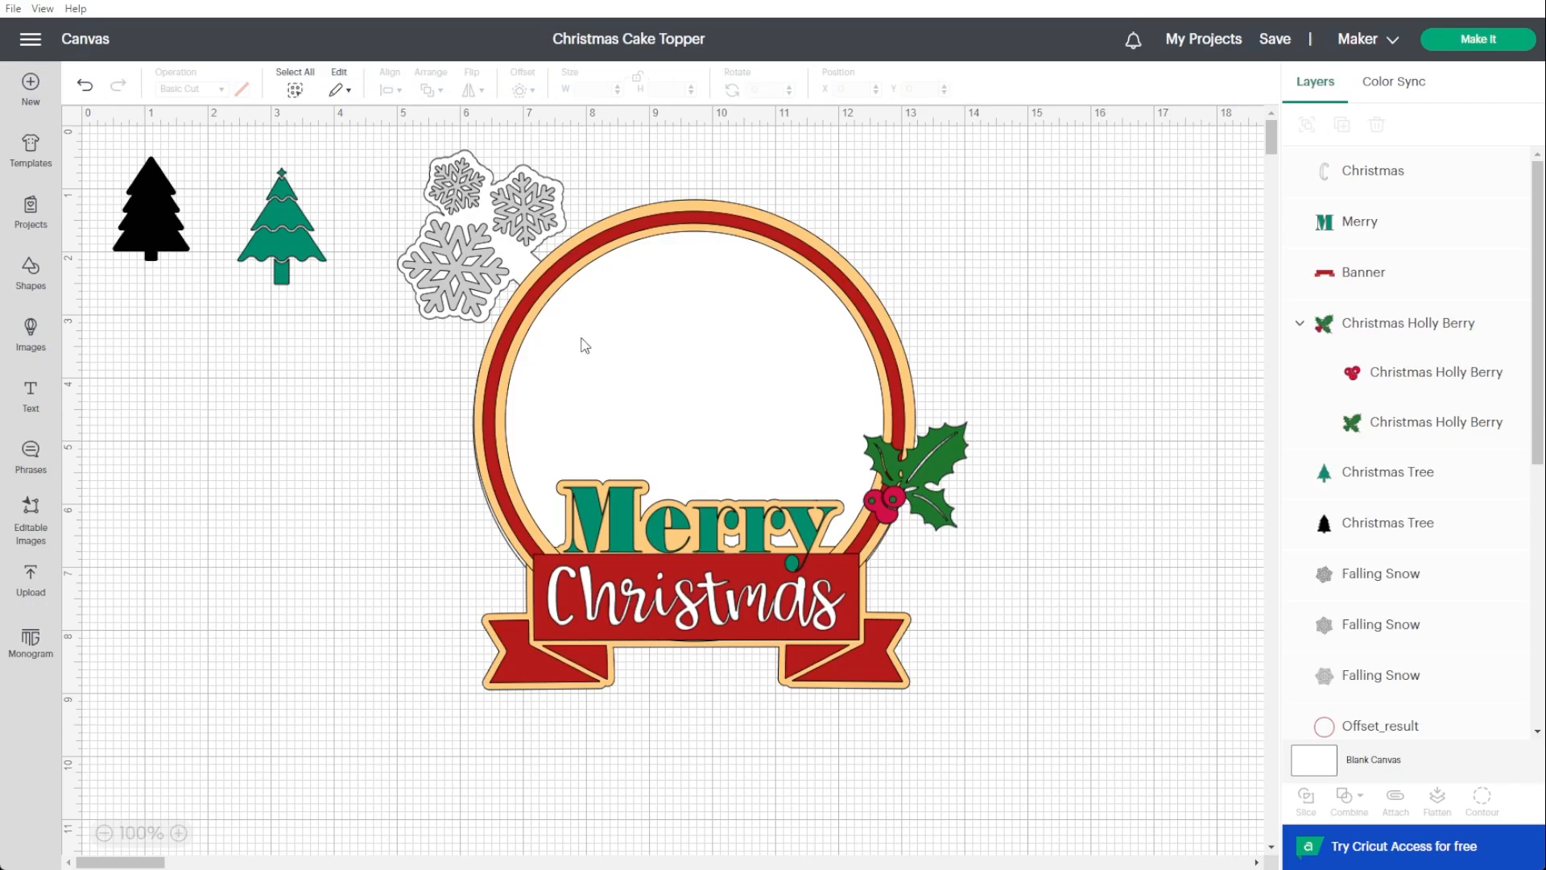
Duplicate the holly berry group, place the copy at the opposite side of the ring and flip it horizontally.
mouse_move(918, 466)
left_mouse_down()
mouse_move(919, 437)
mouse_move(937, 466)
left_mouse_up()
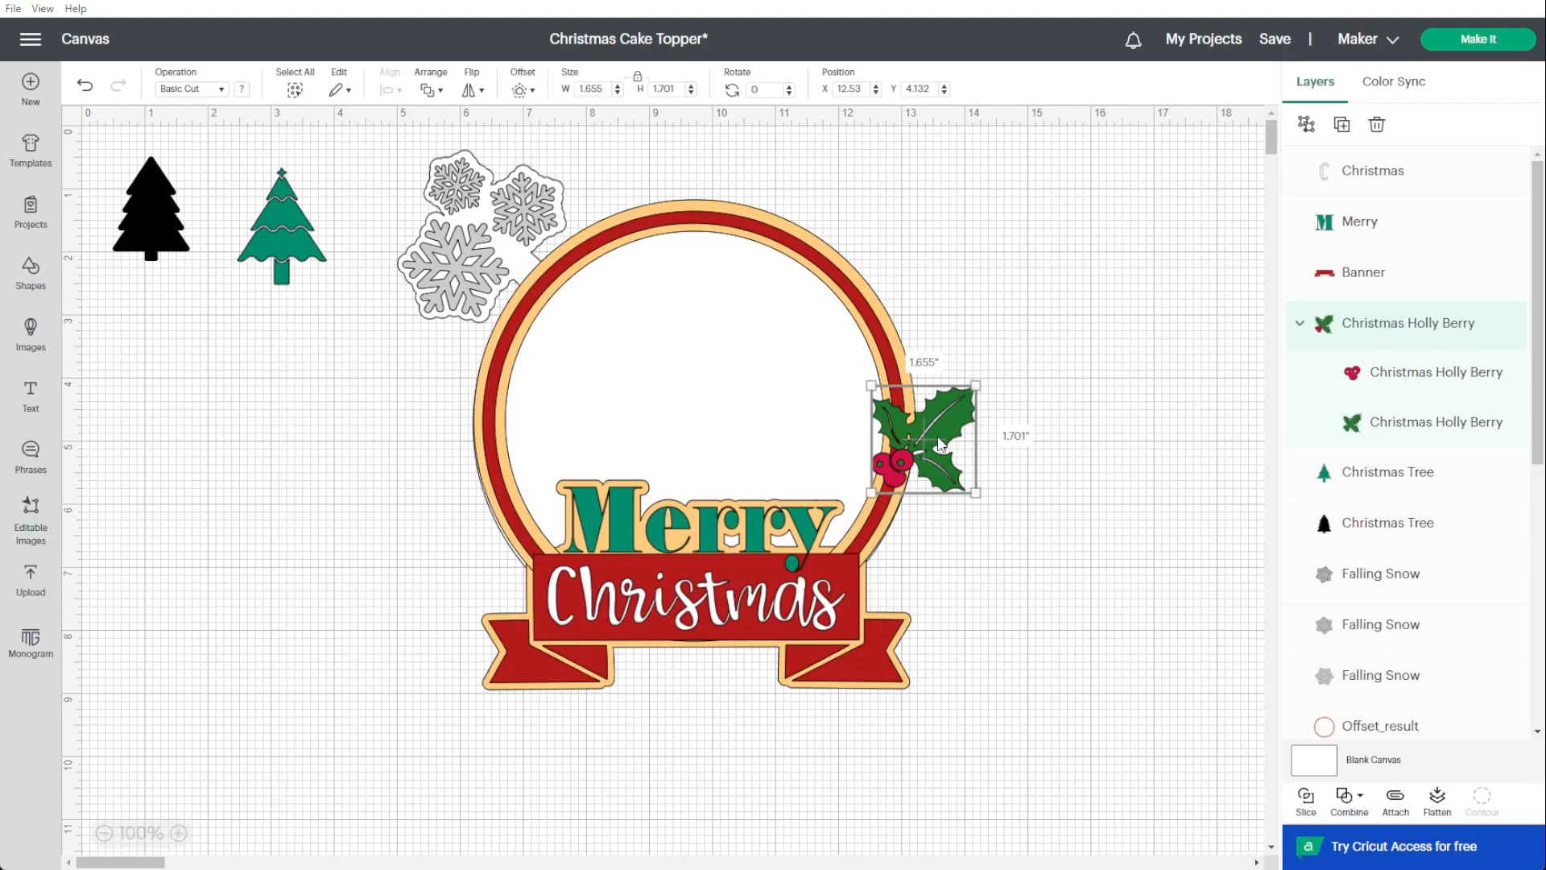
key("ctrl+c")
key("ctrl+v")
left_click_drag(201, 234, 496, 522)
left_click(473, 90)
left_click(535, 118)
Position the two mirrored holly berry groups at either end of the word Merry, just above the banner.
left_click_drag(894, 436, 872, 504)
left_click_drag(480, 515, 487, 519)
left_click(1168, 575)
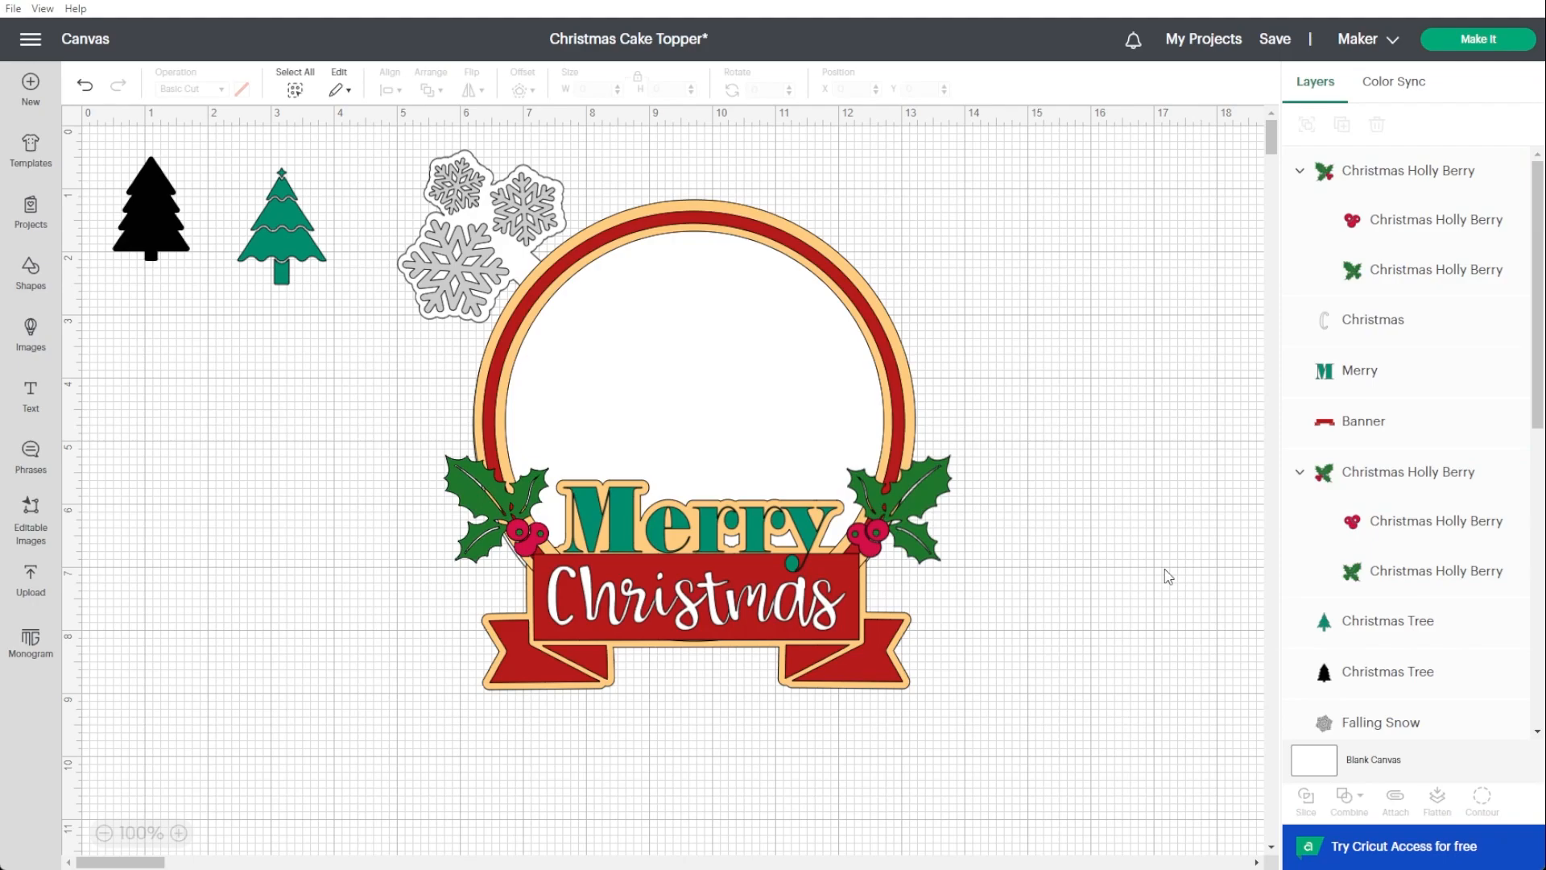
left_click_drag(481, 533, 486, 619)
mouse_move(876, 496)
left_mouse_down()
mouse_move(906, 615)
mouse_move(865, 494)
left_mouse_up()
left_click_drag(494, 627, 509, 529)
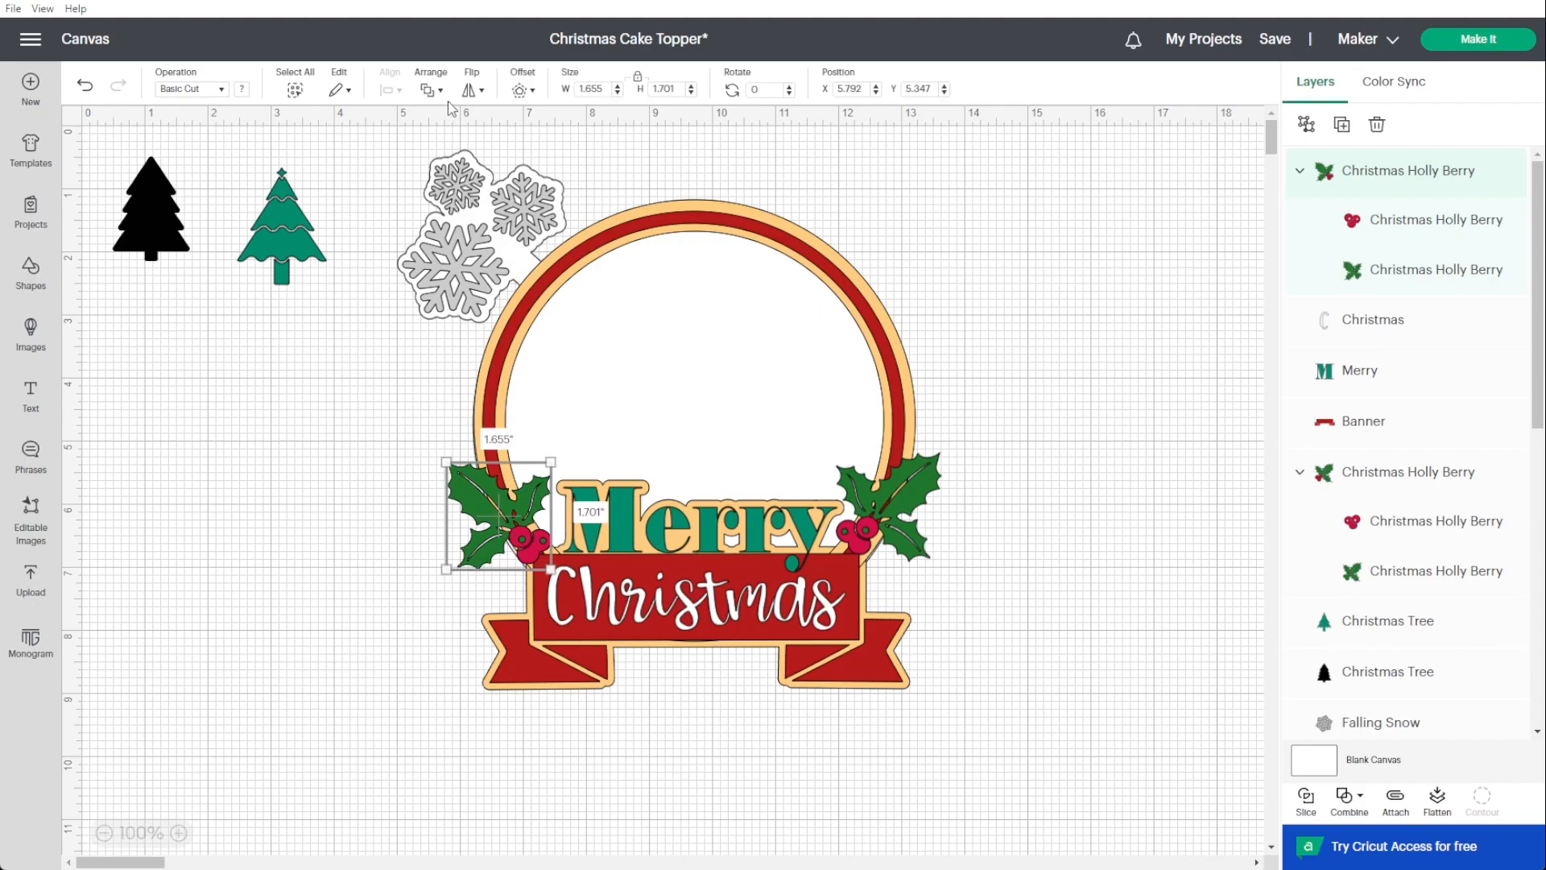
Create a 0.097 in offset with rounded corners and welded offsets around each of the two holly berry groups.
left_click(518, 90)
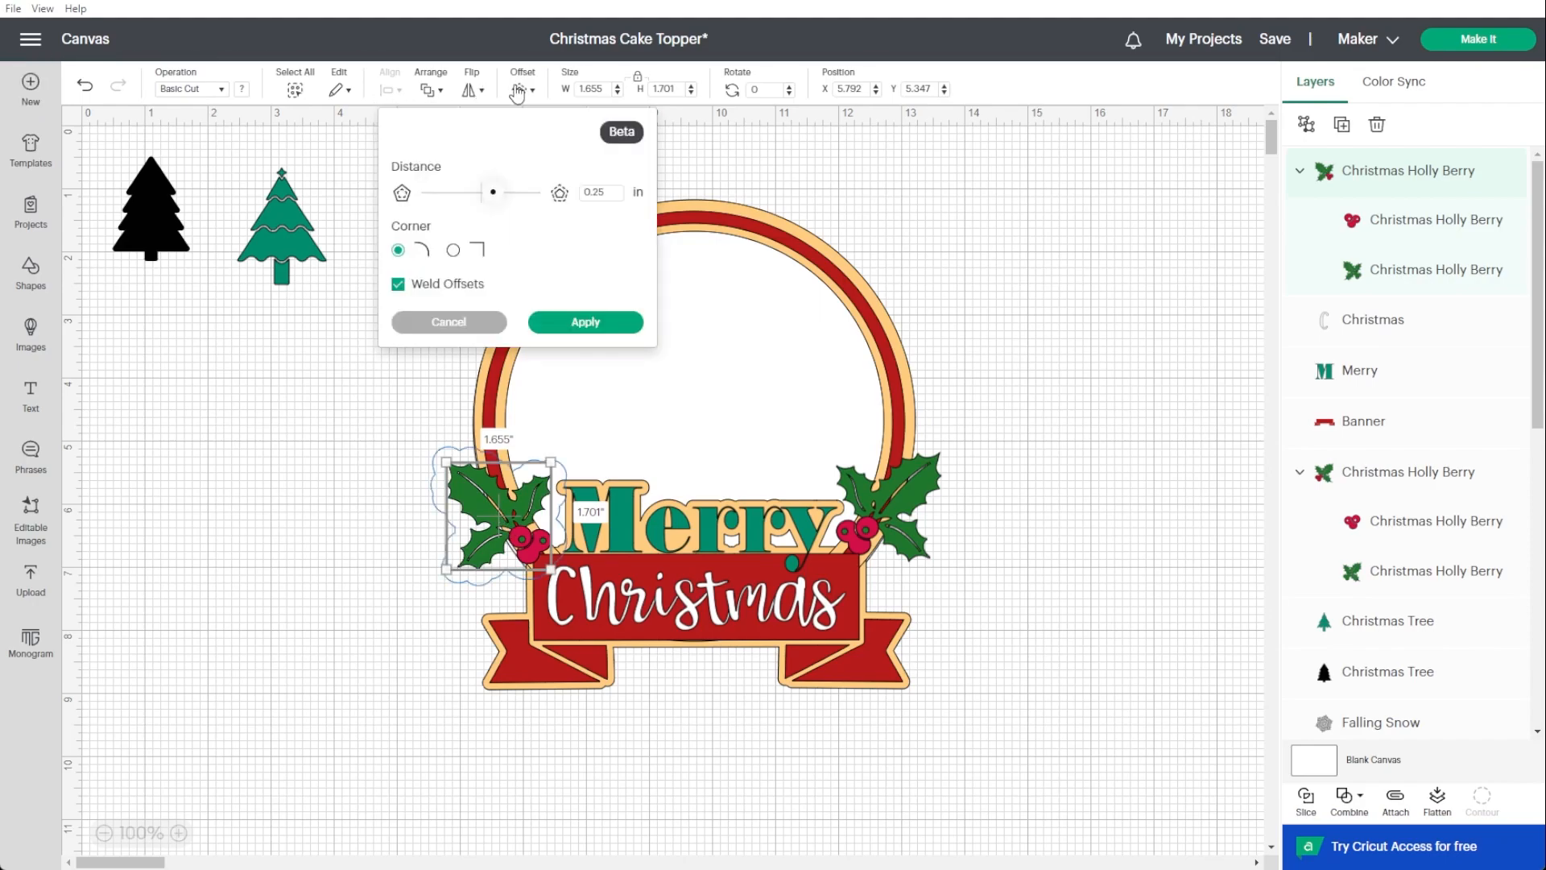
left_click_drag(495, 202, 488, 203)
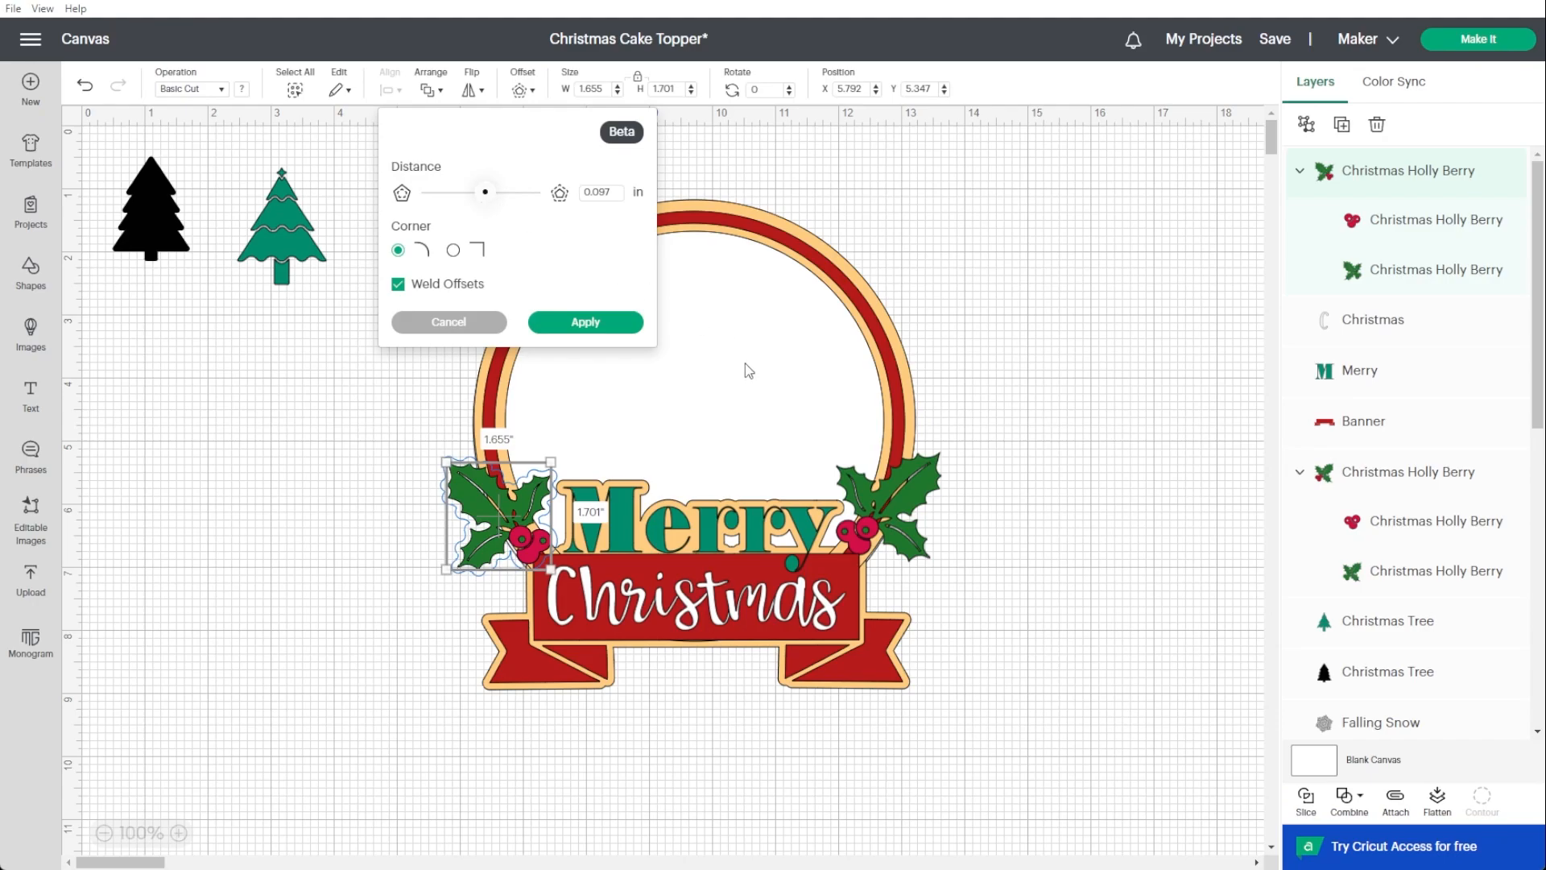
left_click(587, 321)
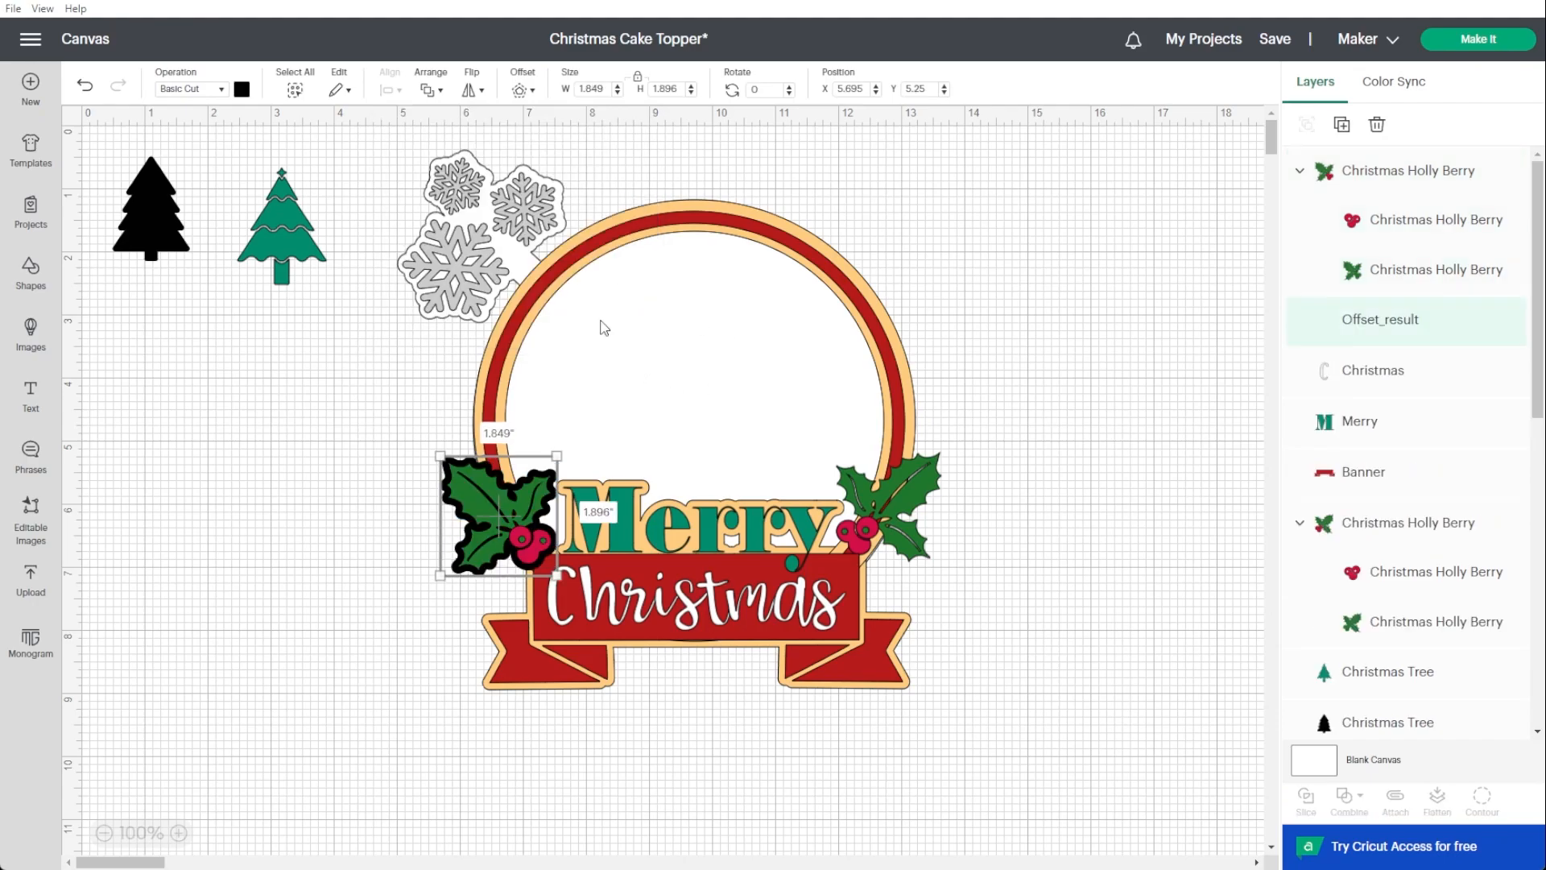
left_click(908, 490)
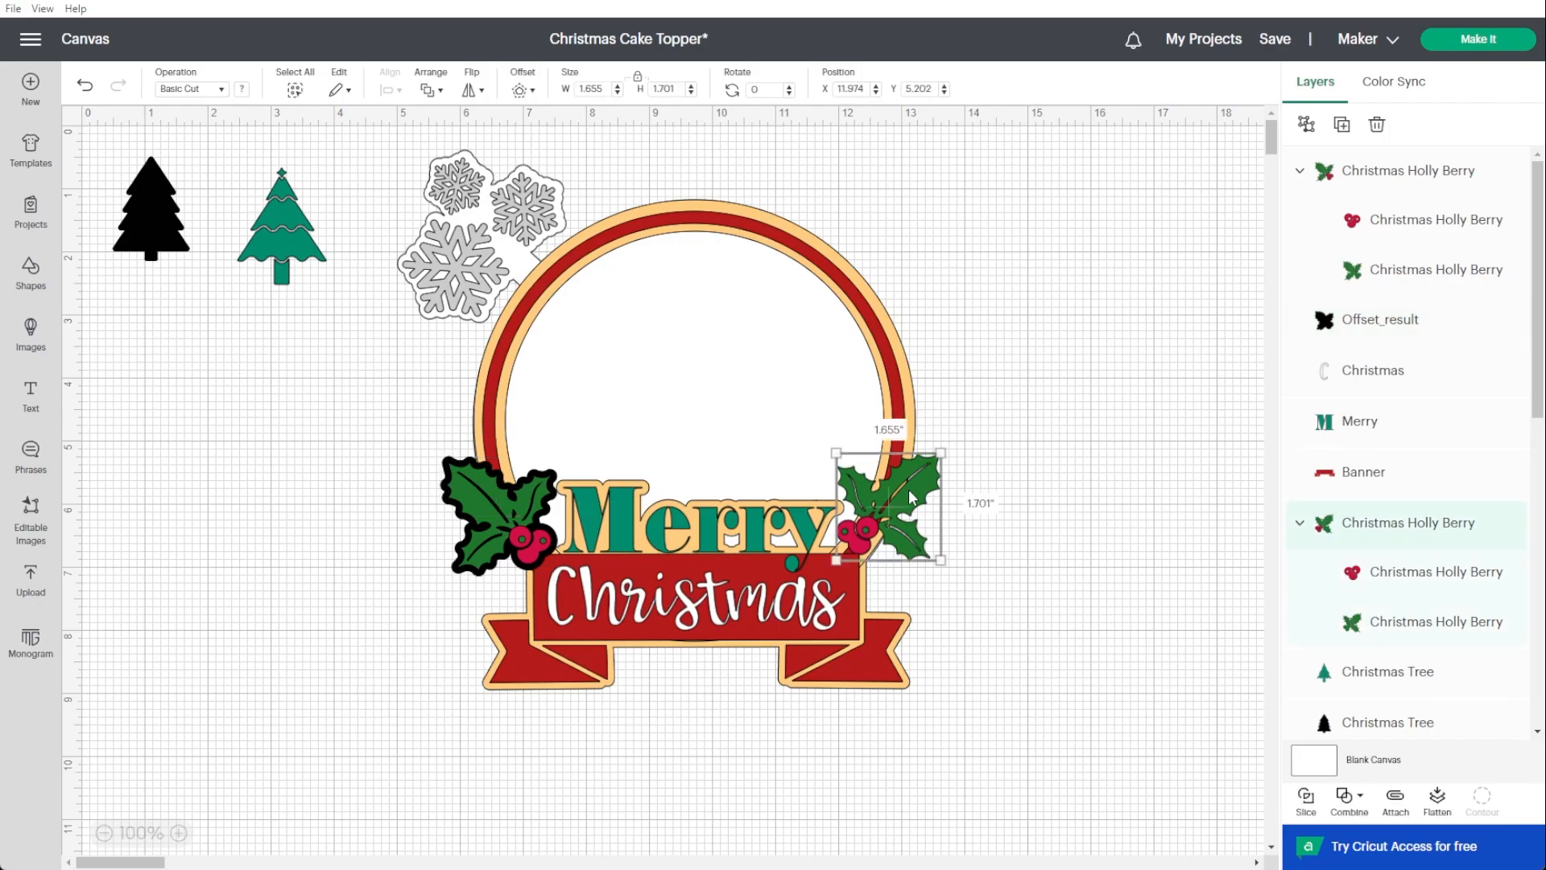
left_click(520, 90)
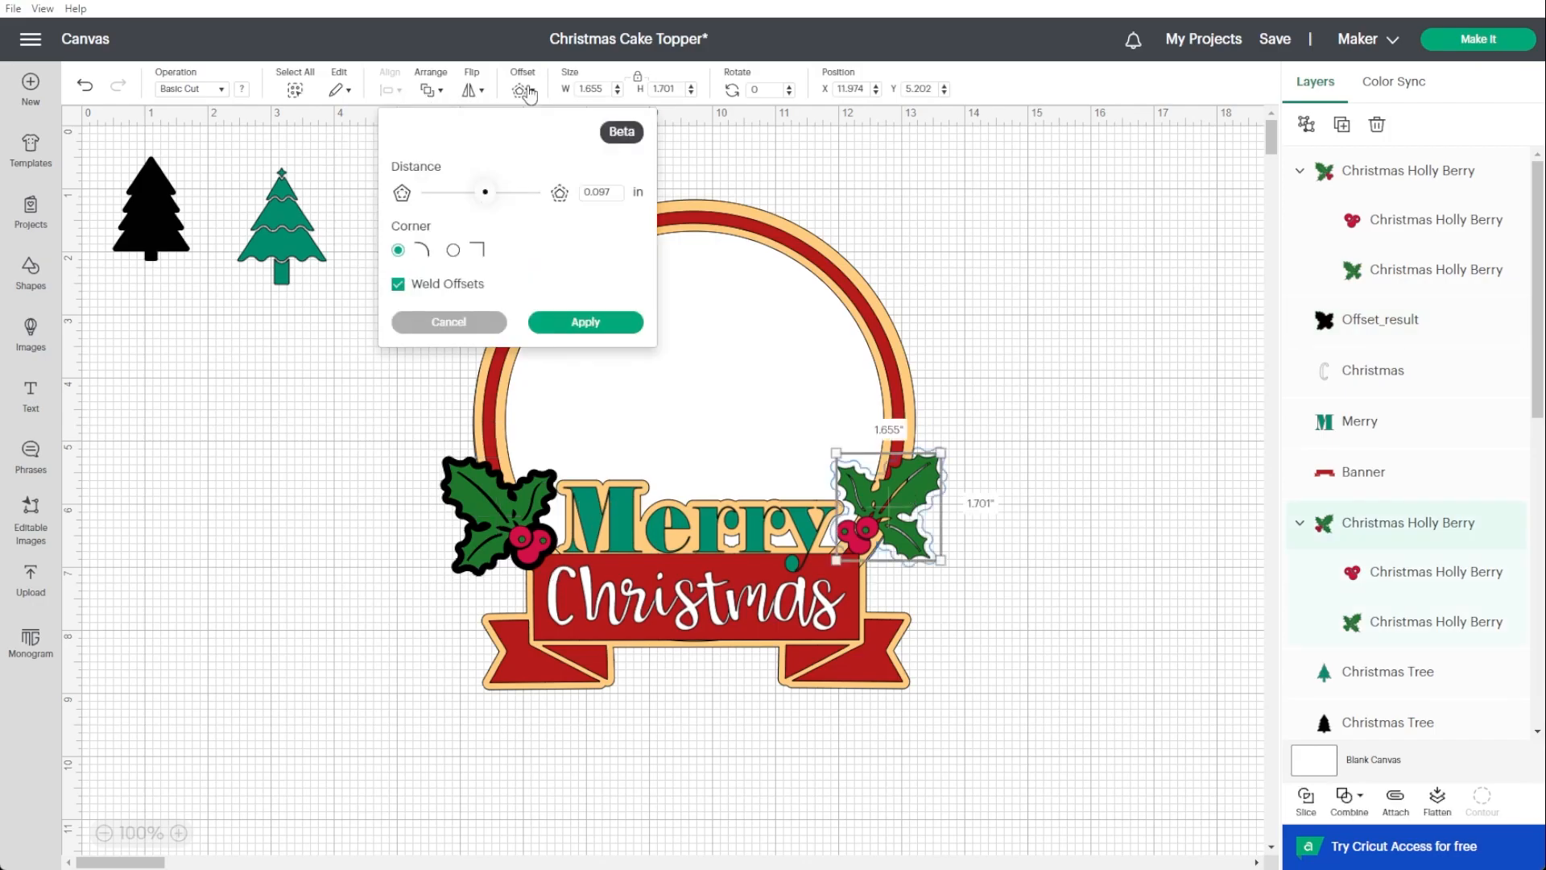
left_click(586, 326)
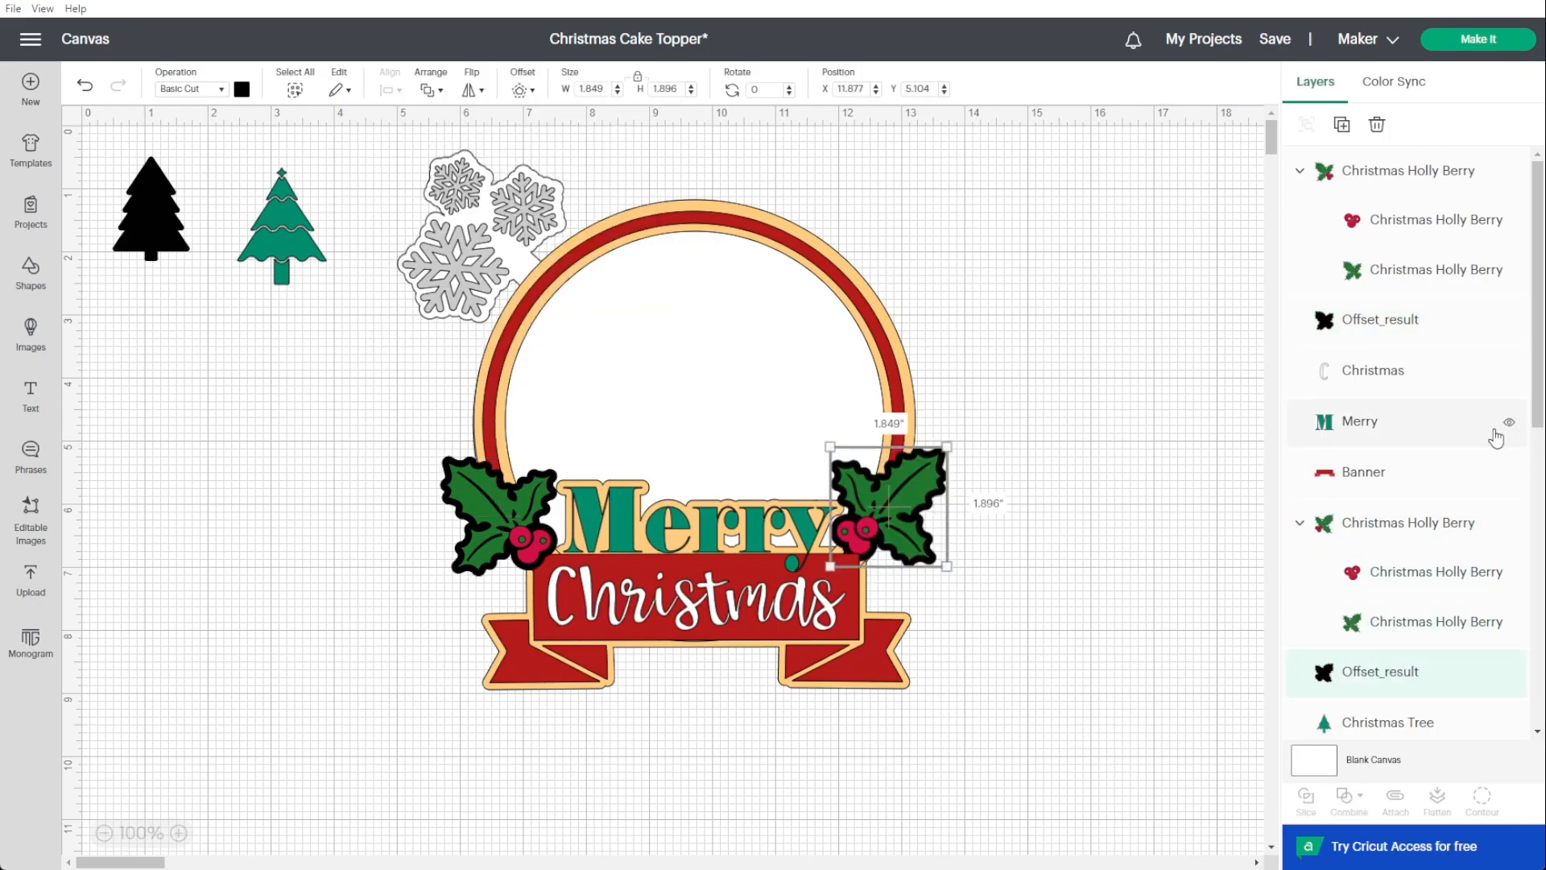
Recolor both holly offsets to the light orange used in the ring.
left_click(1330, 320)
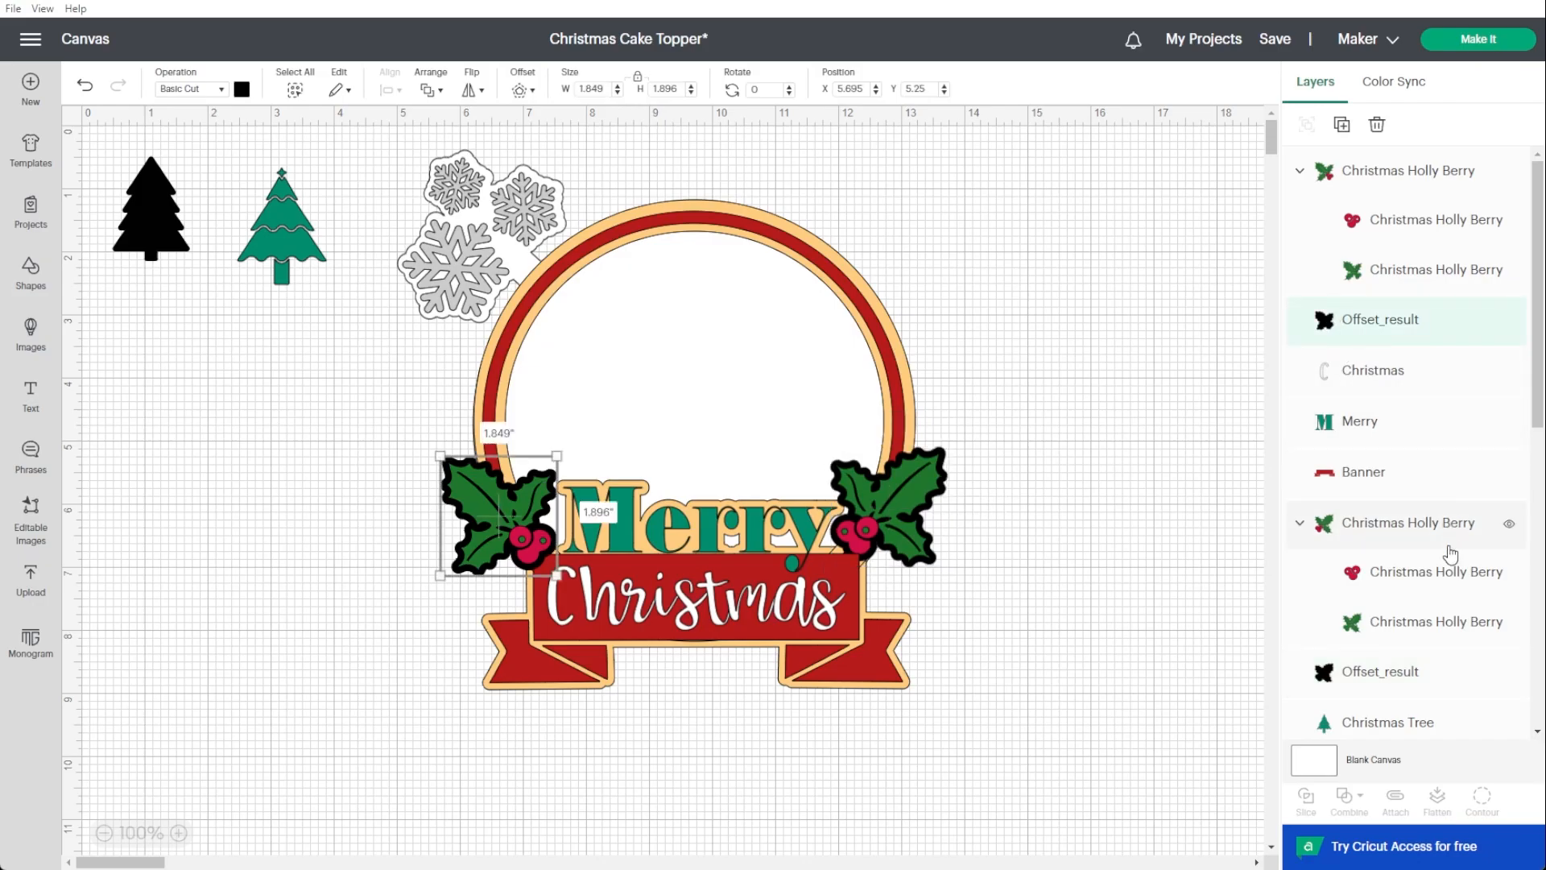
left_click(1371, 673, "shift")
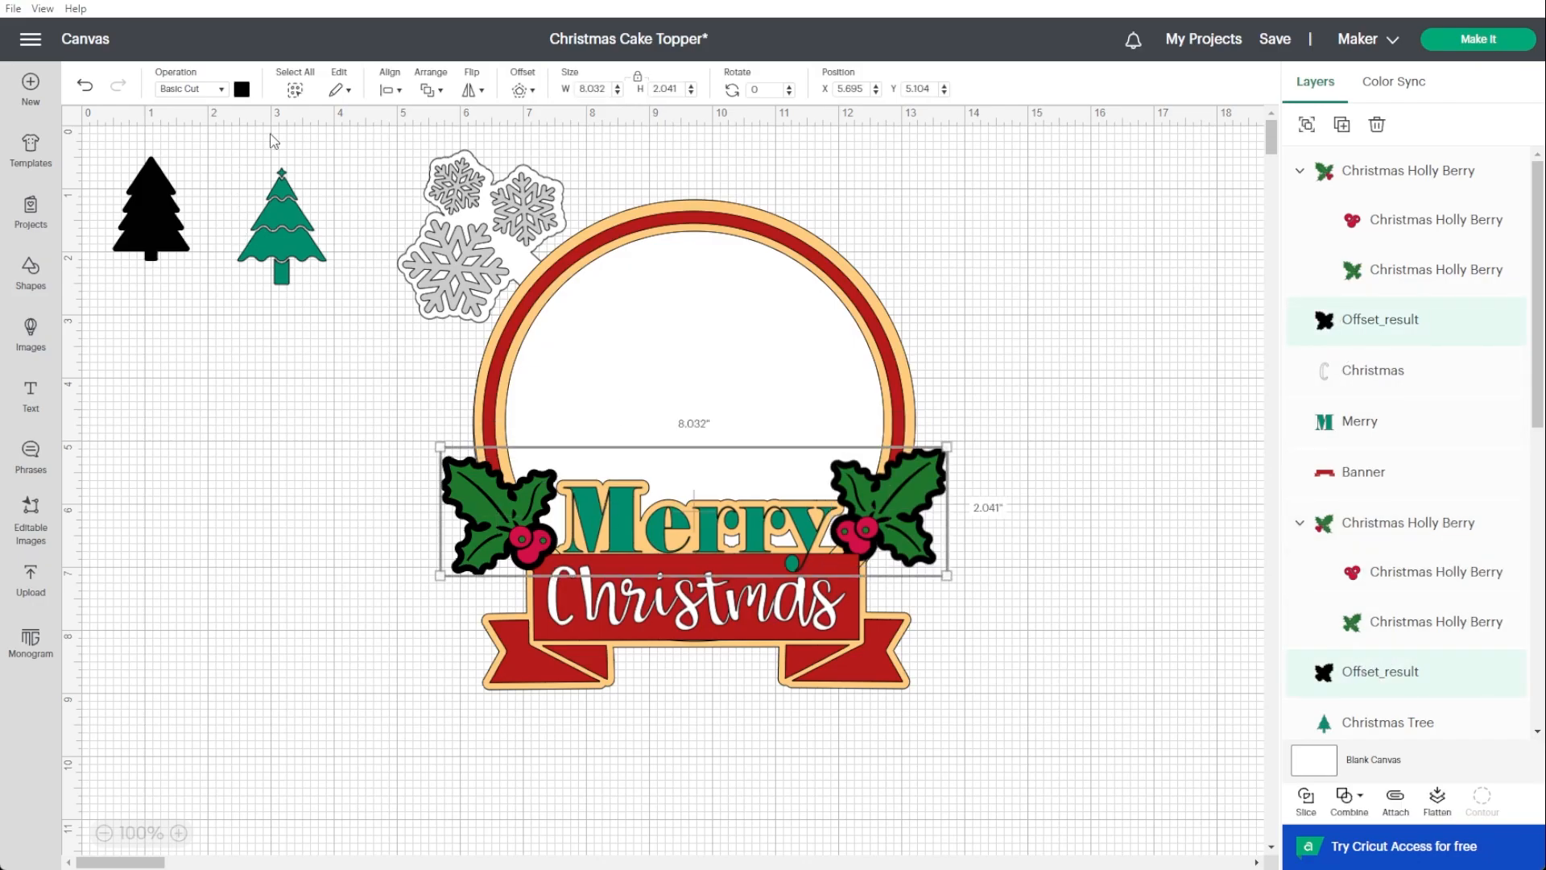
left_click(242, 89)
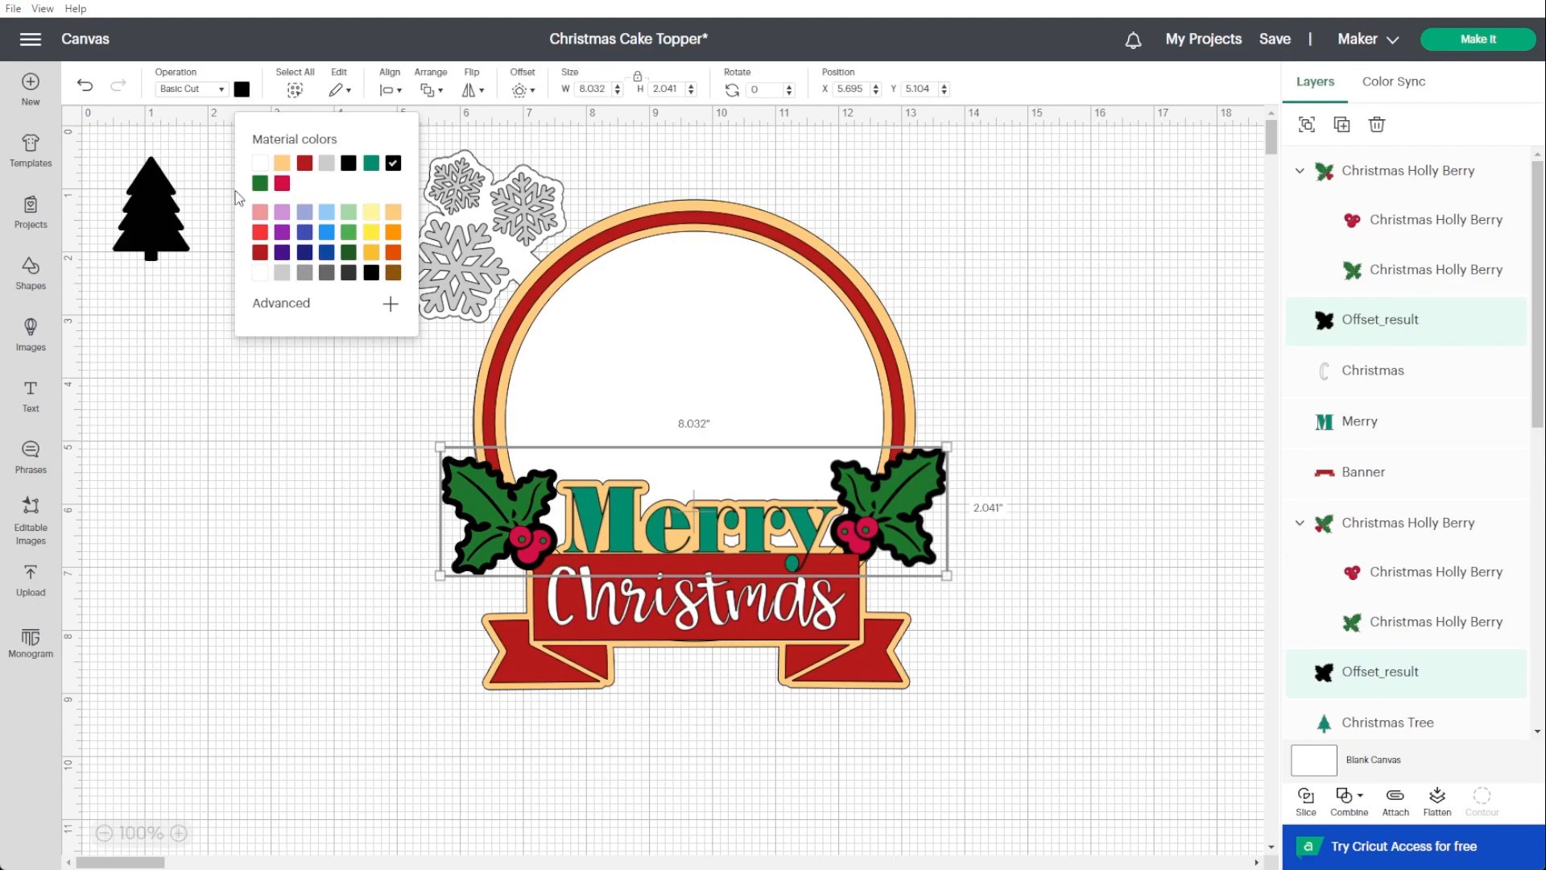
left_click(282, 166)
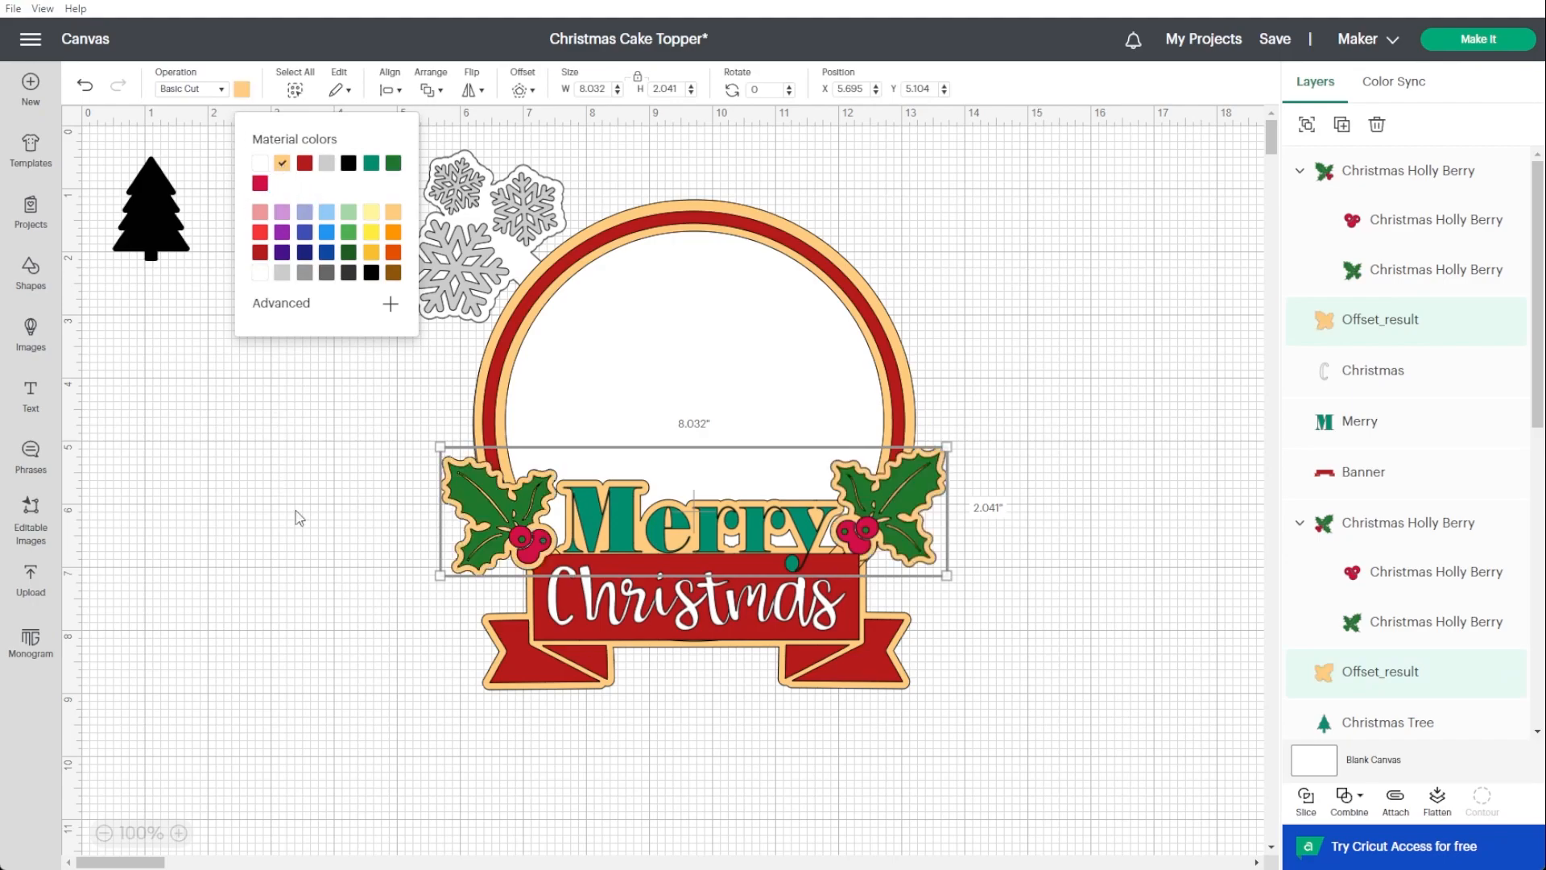
left_click(342, 583)
Bring the right-hand holly group and its offset to the front together and nudge them slightly away from Merry.
left_click_drag(1000, 523, 924, 575)
right_click(900, 515)
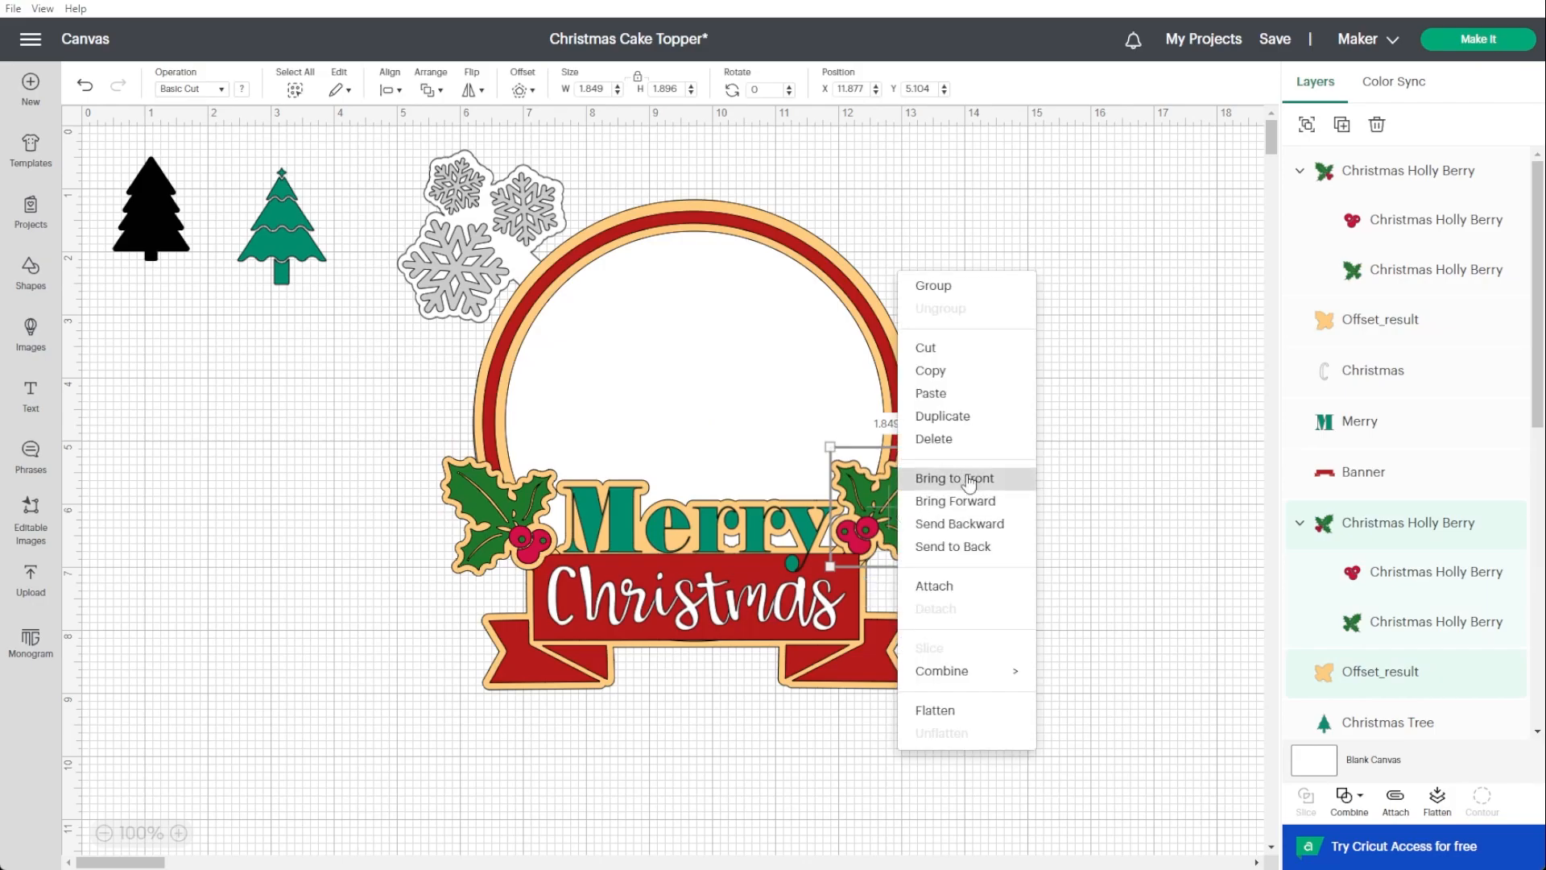
left_click(950, 476)
left_click_drag(913, 545, 920, 543)
left_click(1074, 583)
left_click_drag(391, 535, 460, 555)
key("ctrl+z")
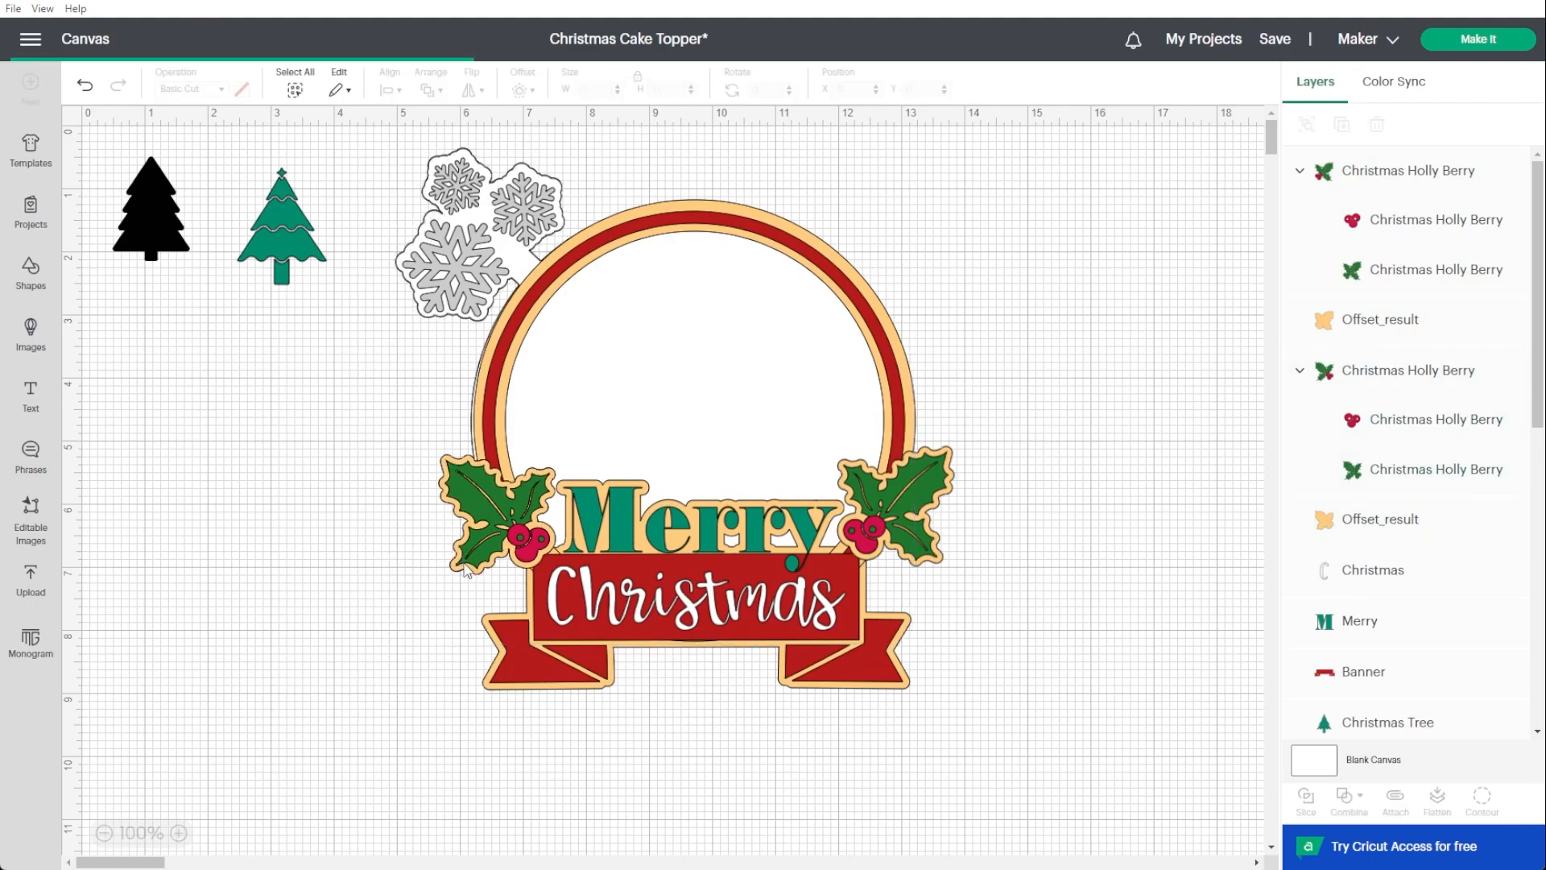
left_click(465, 556)
left_click(471, 590)
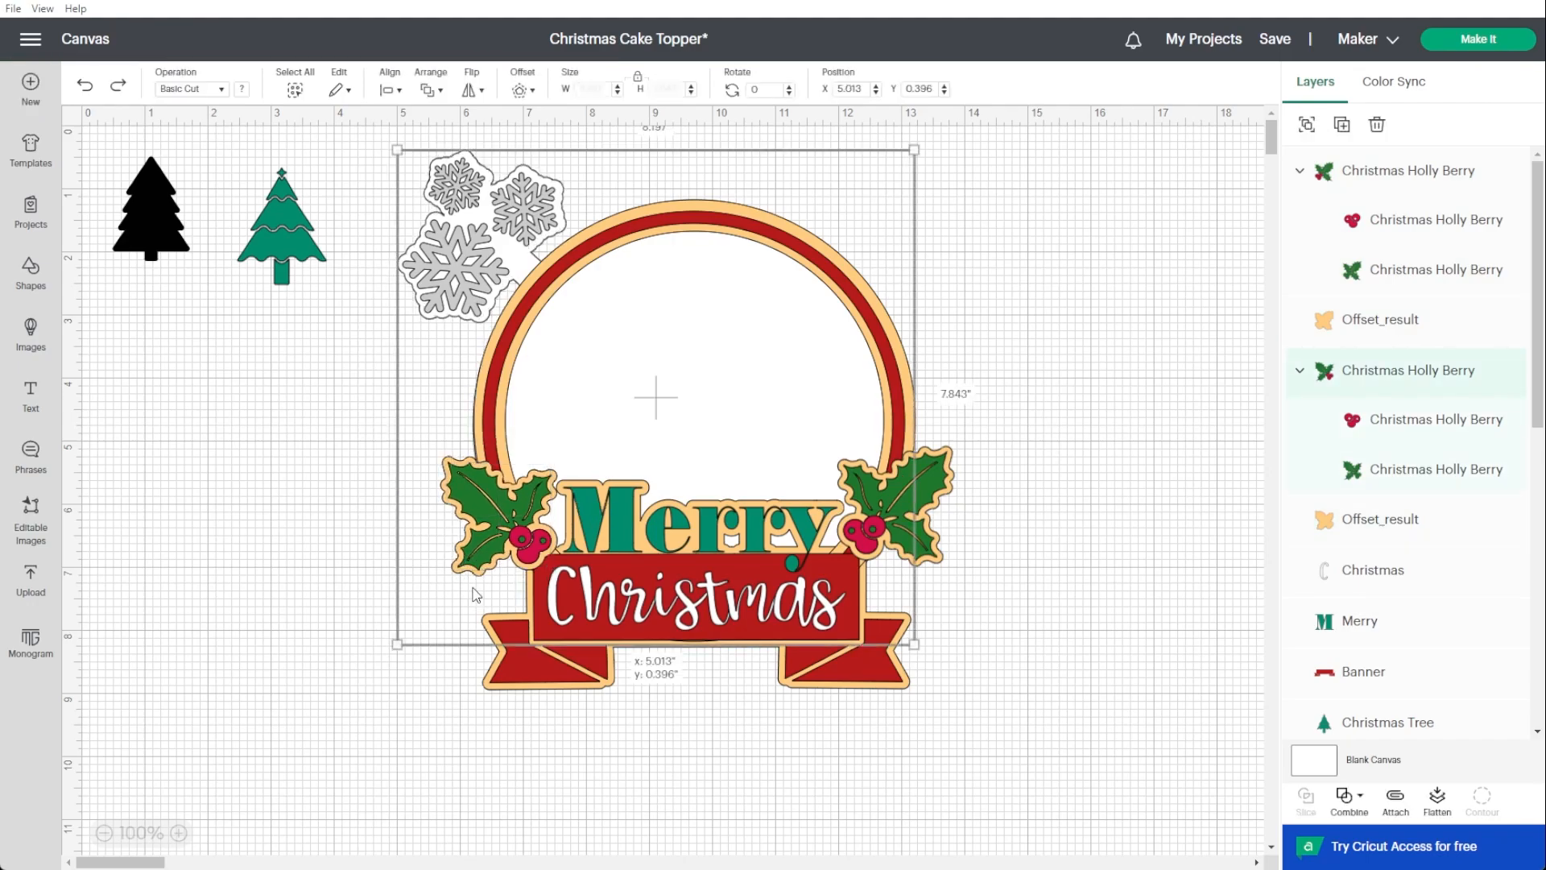
left_click(382, 590)
Delete both the green and the black Christmas trees from the canvas.
left_click_drag(298, 265, 166, 249)
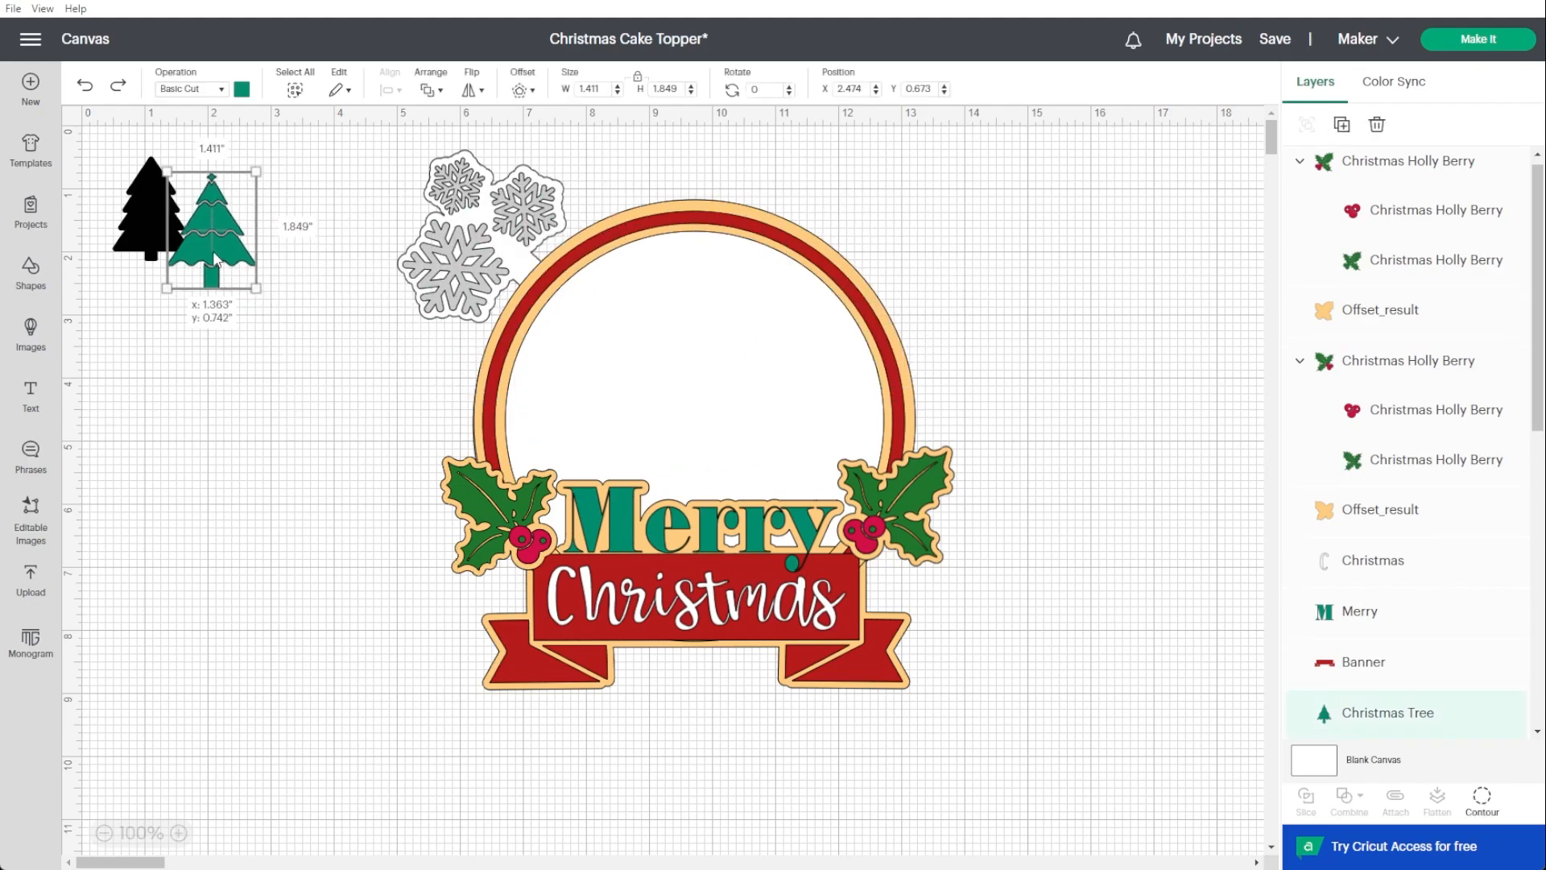
left_click_drag(115, 388, 230, 223)
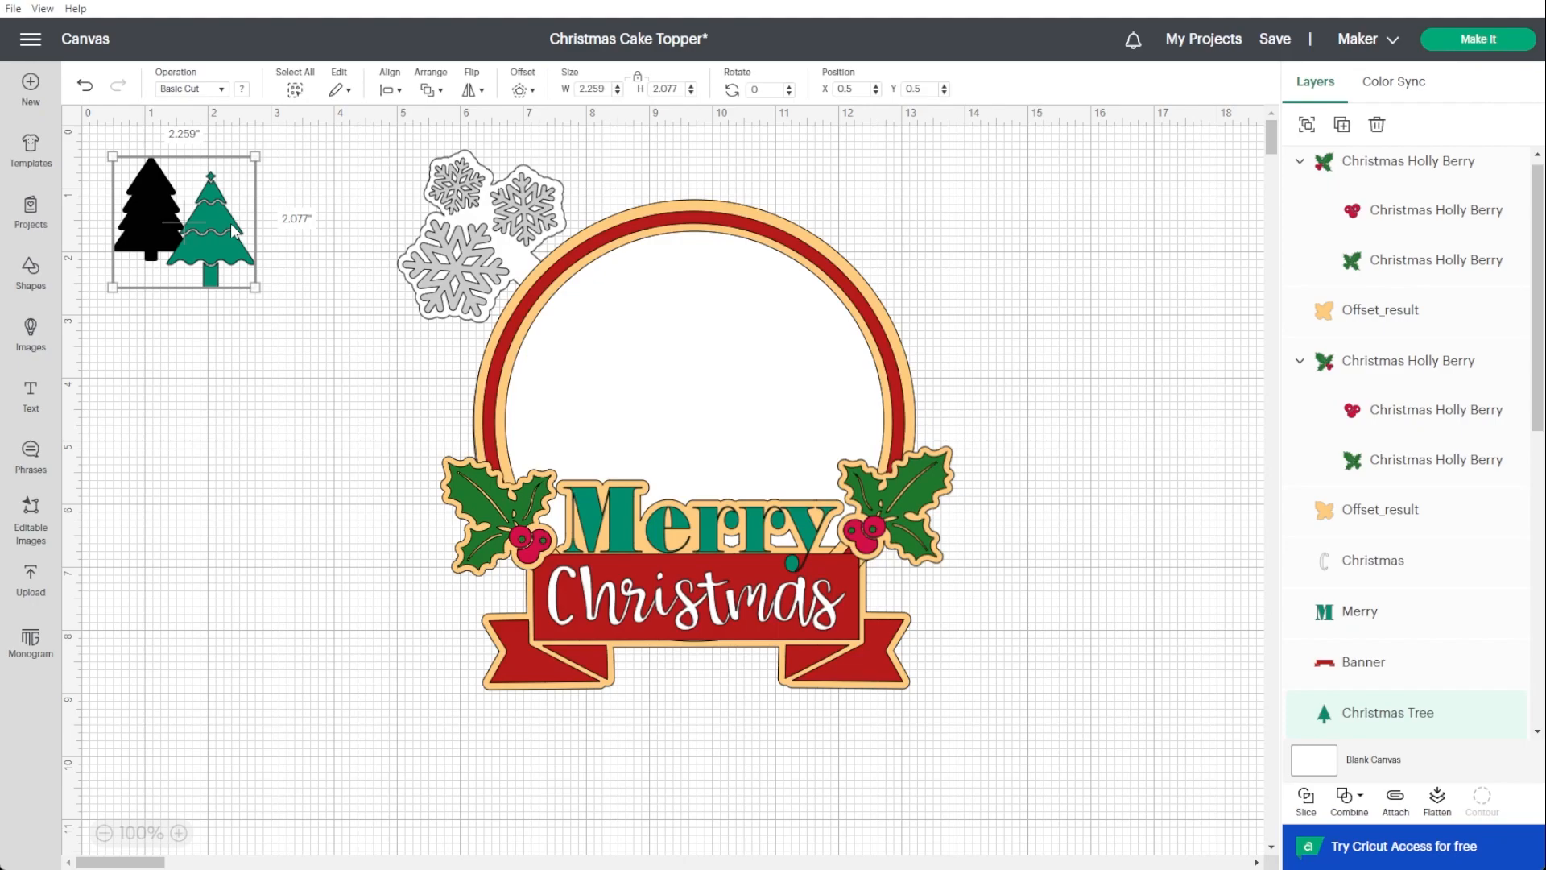
key("Delete")
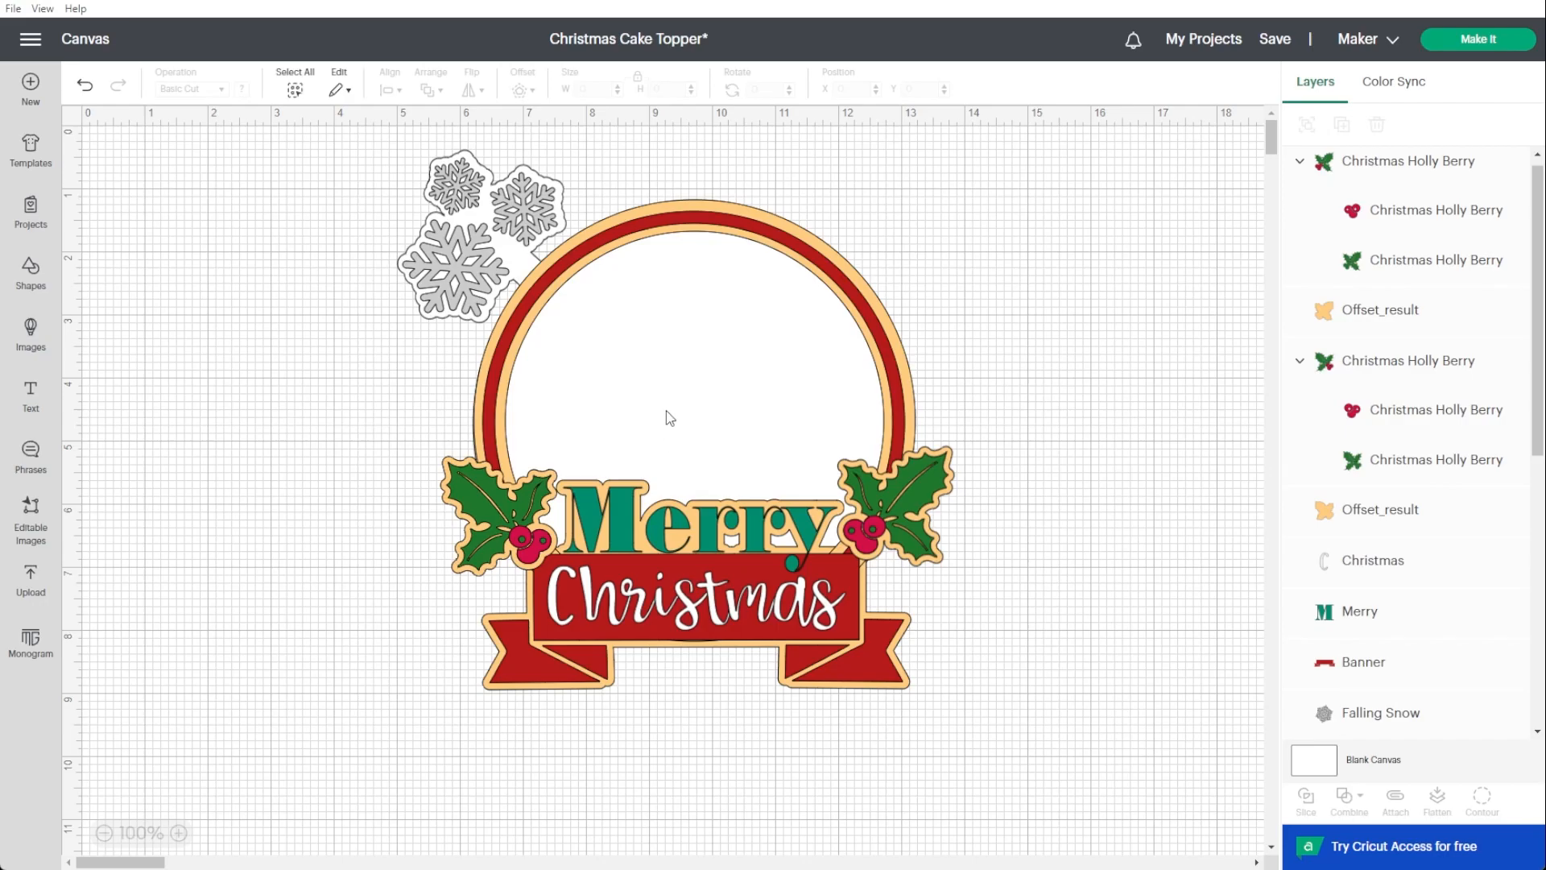
left_click(694, 364)
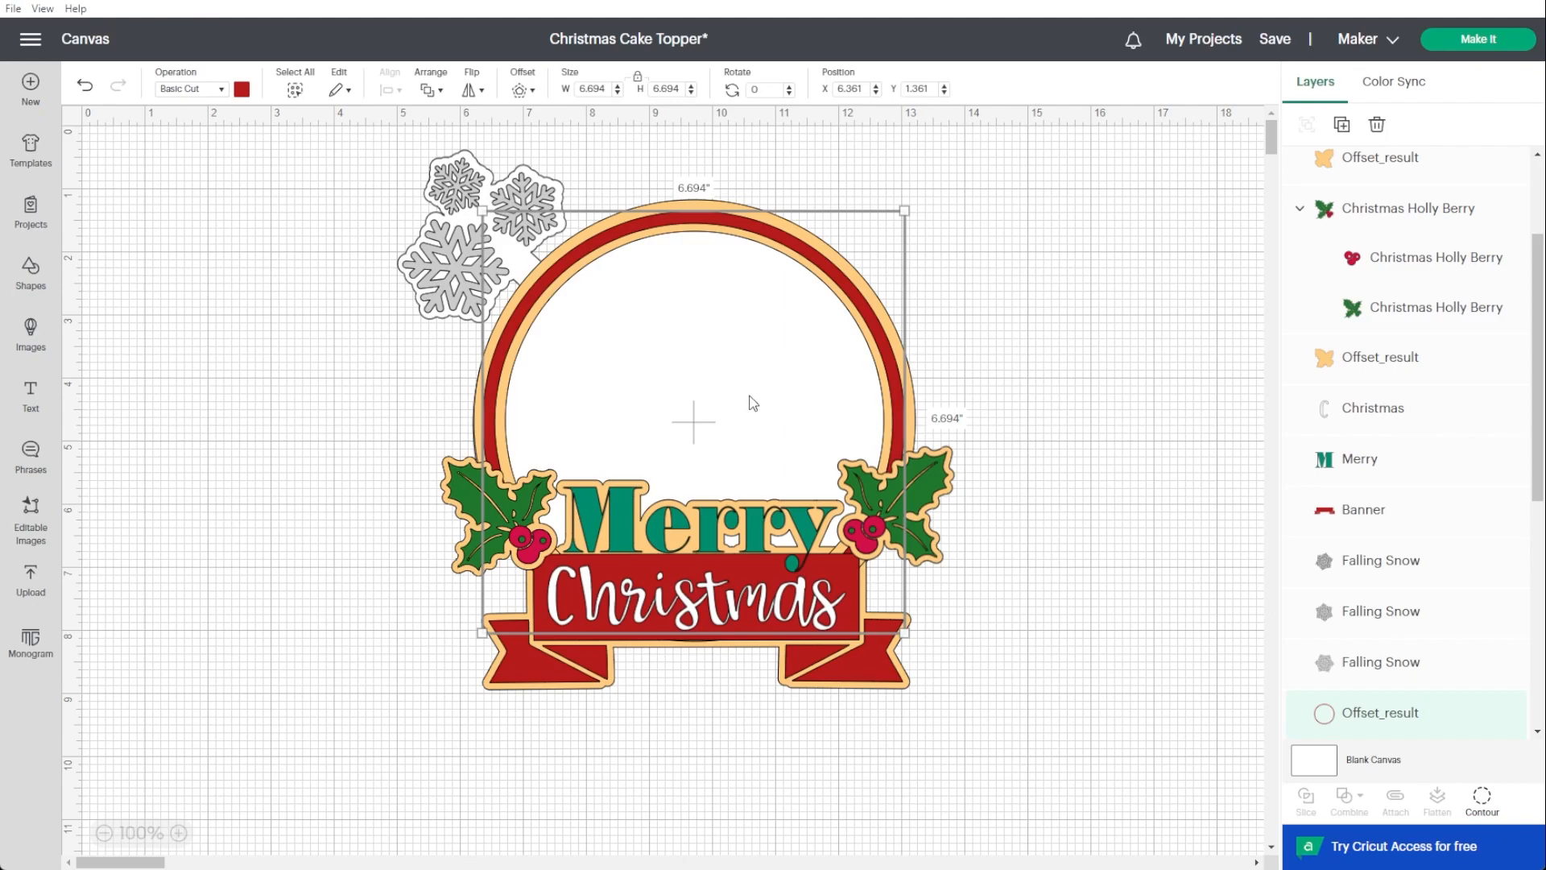
left_click(292, 416)
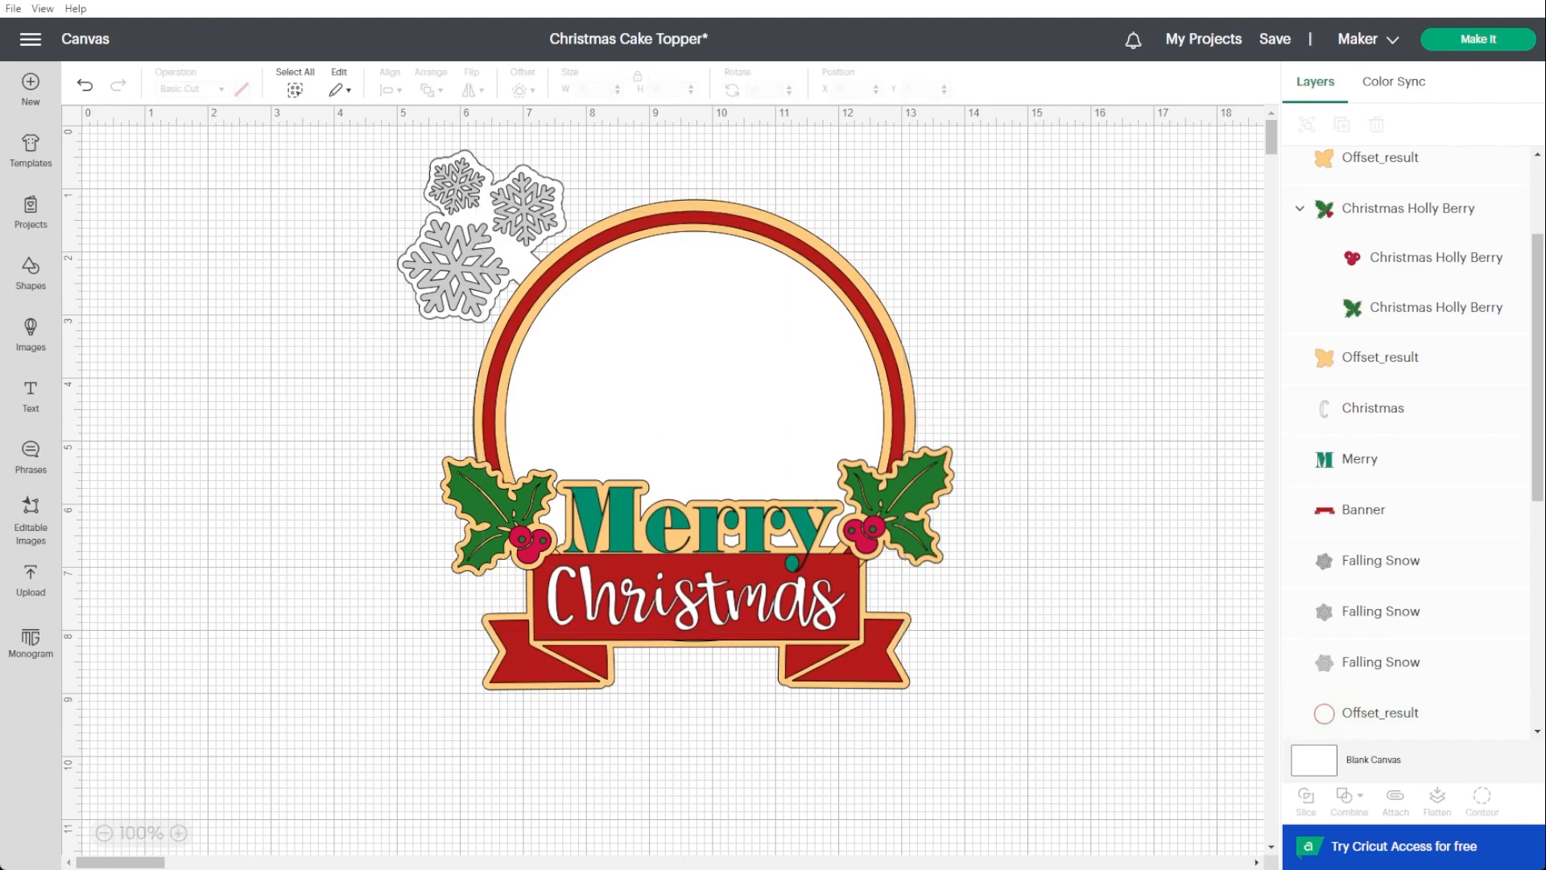
scroll(1409, 442, "up", 2)
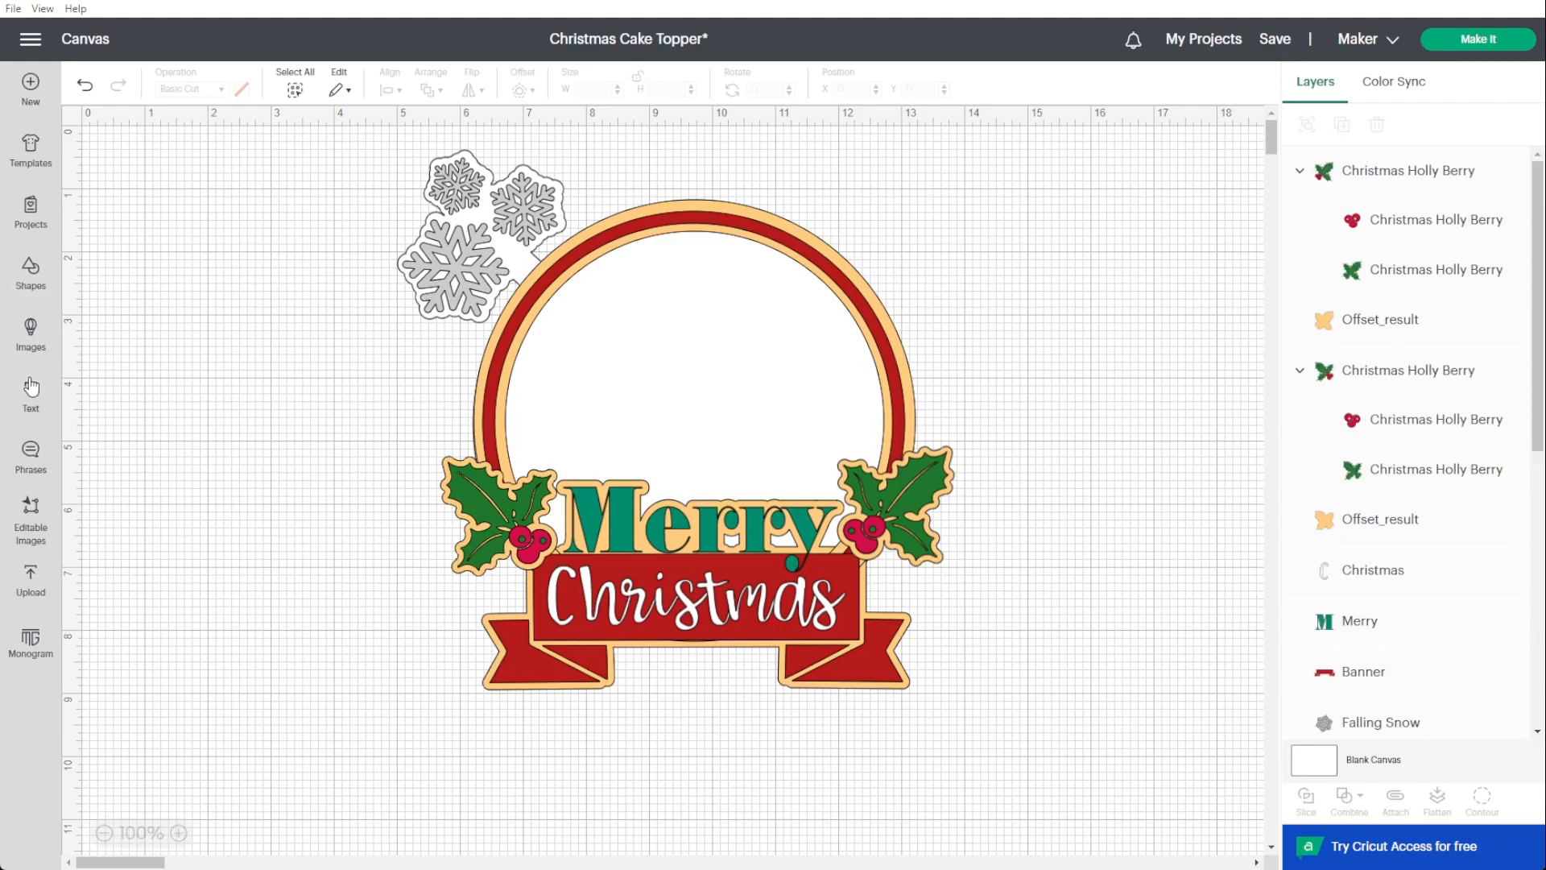
Upload the snowy pine branch image as a Complex, Print Then Cut image named 13 and add it to the canvas.
left_click(32, 581)
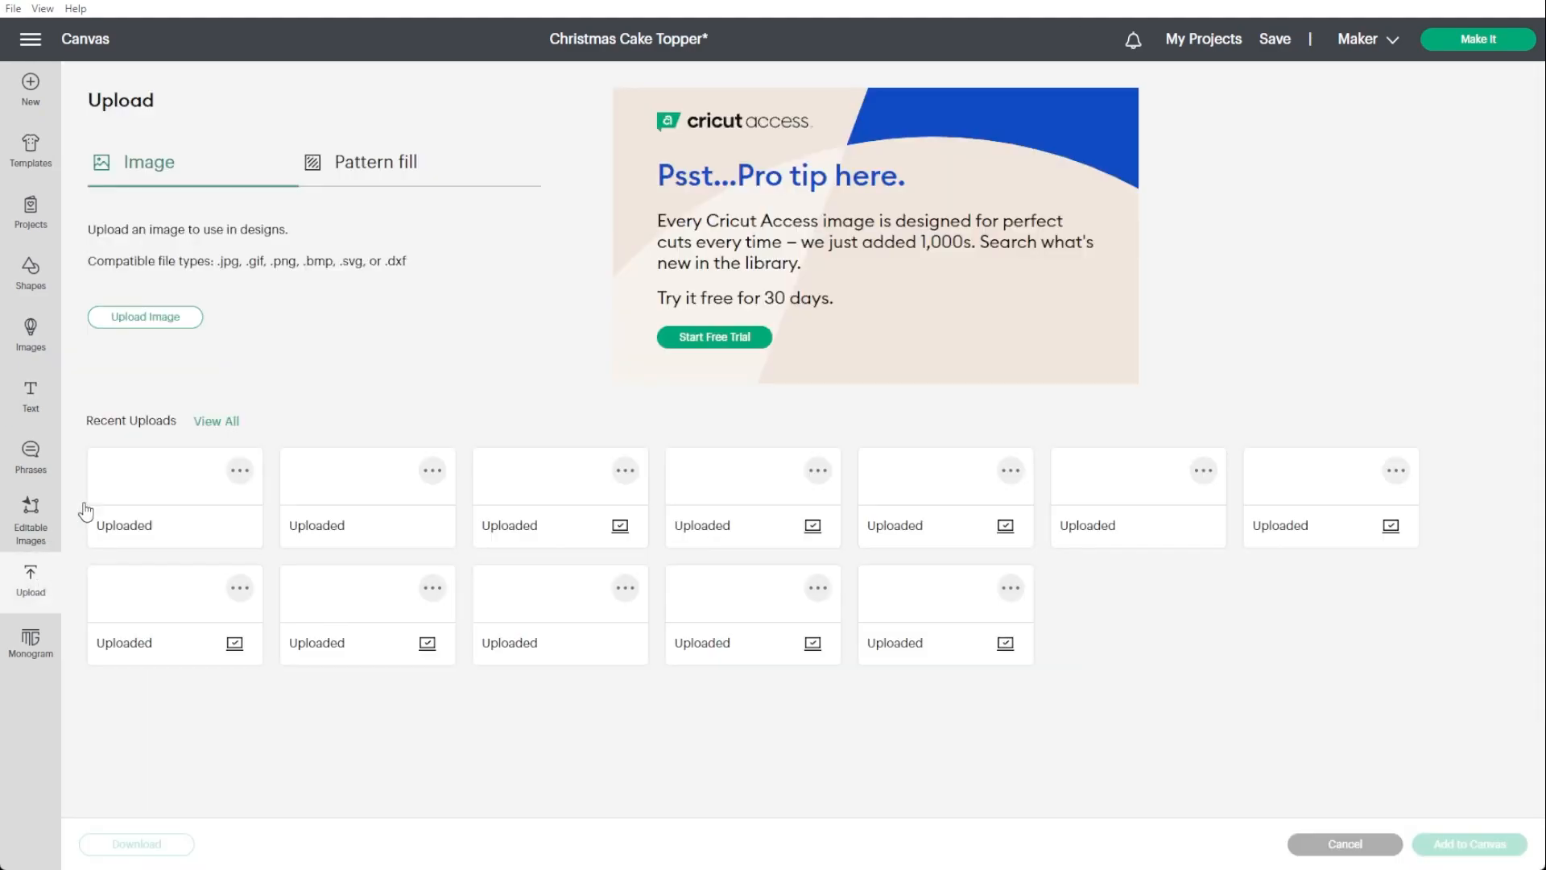
left_click(153, 318)
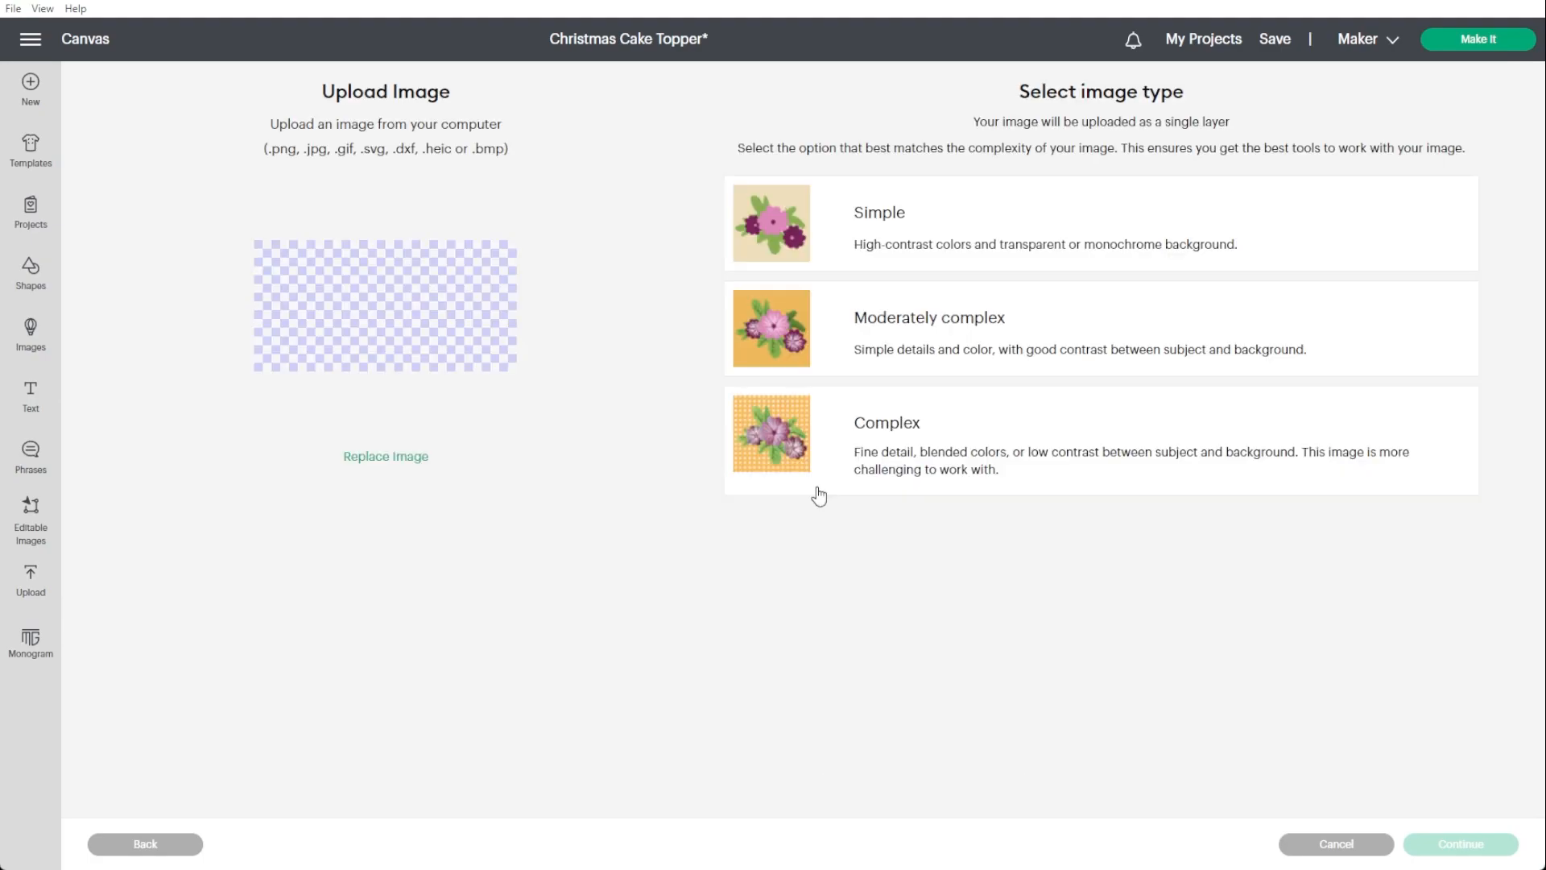
left_click(884, 455)
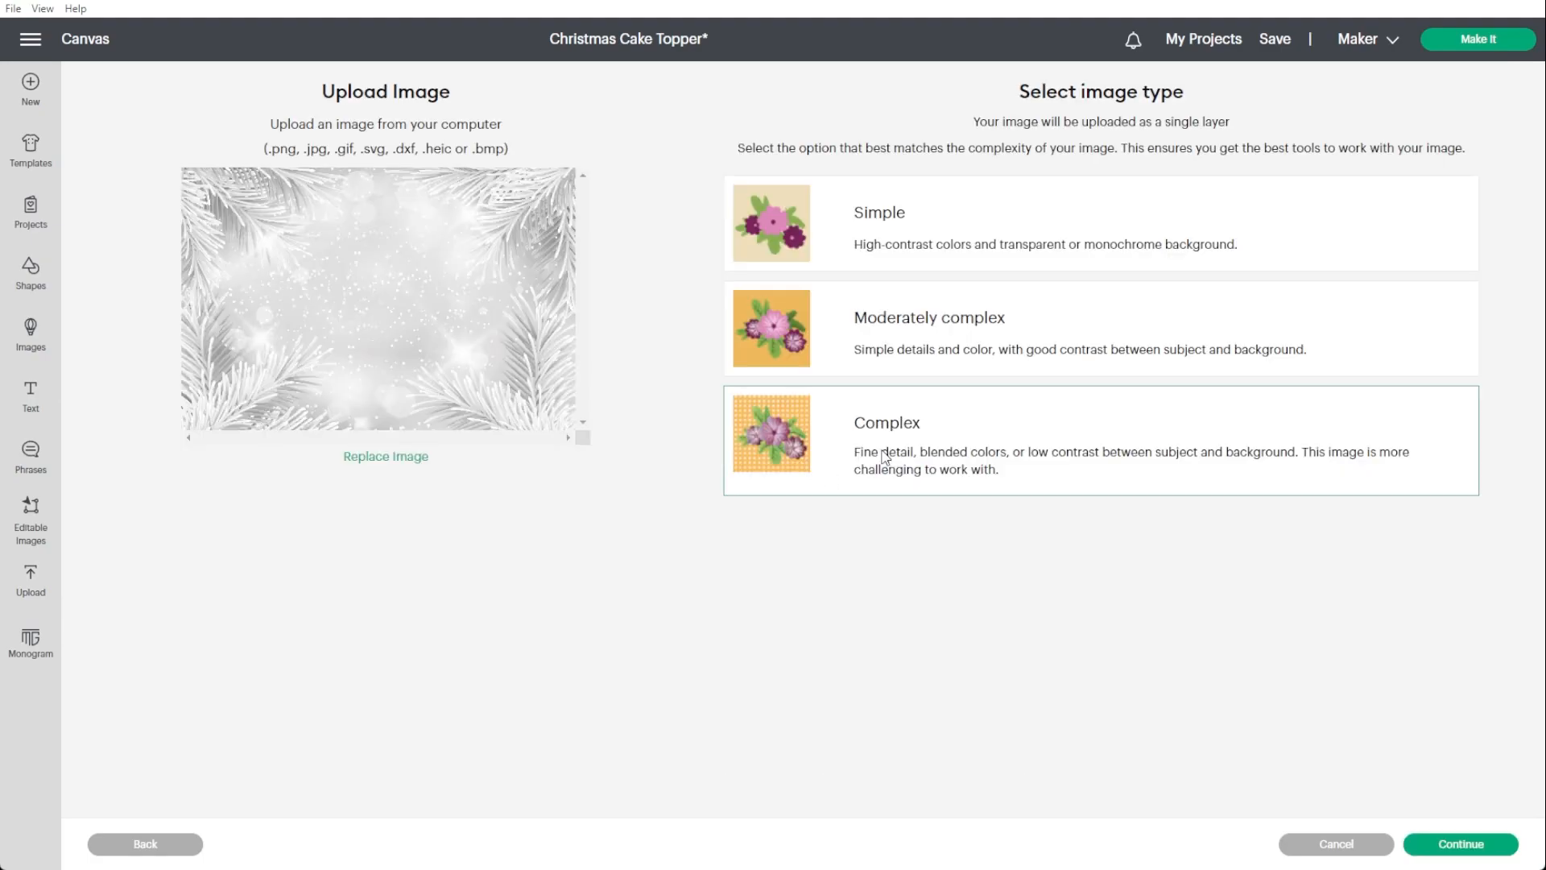
left_click(1447, 845)
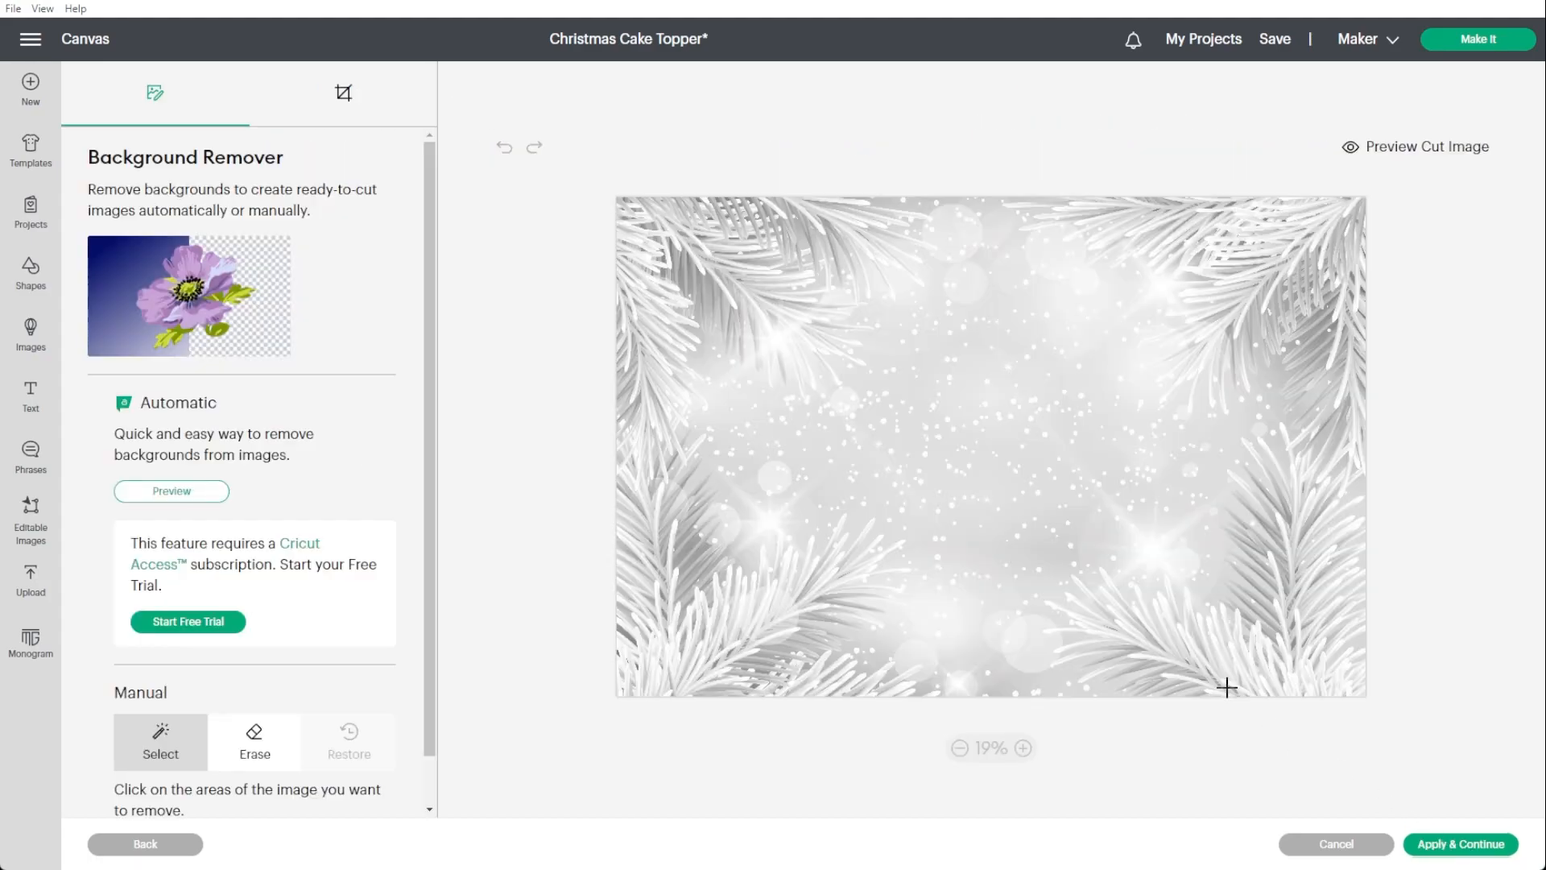
left_click(1437, 846)
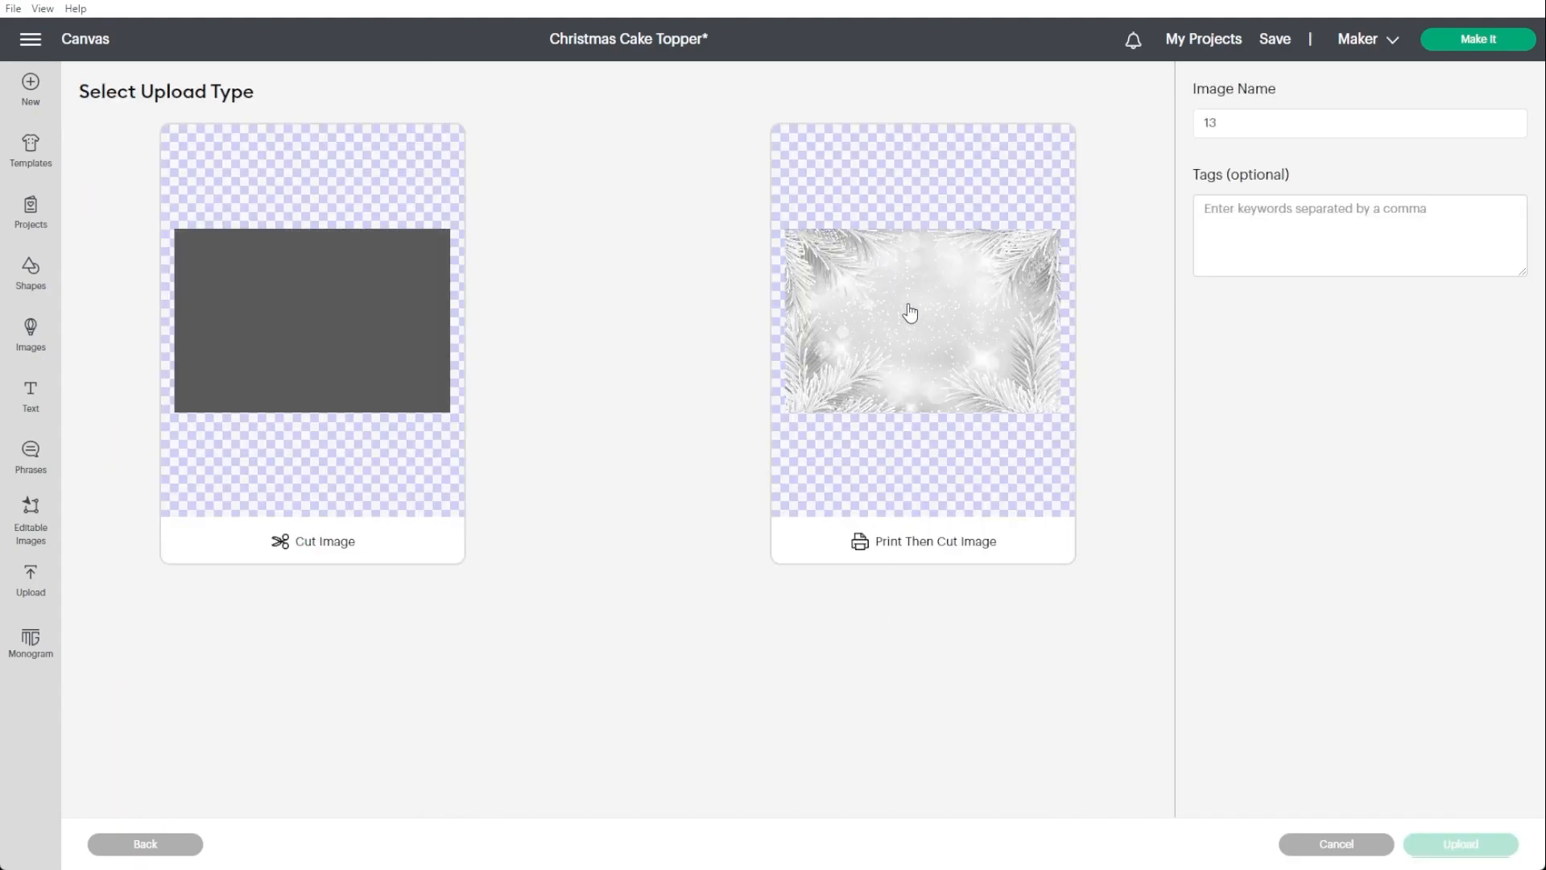
left_click(909, 312)
left_click(1452, 845)
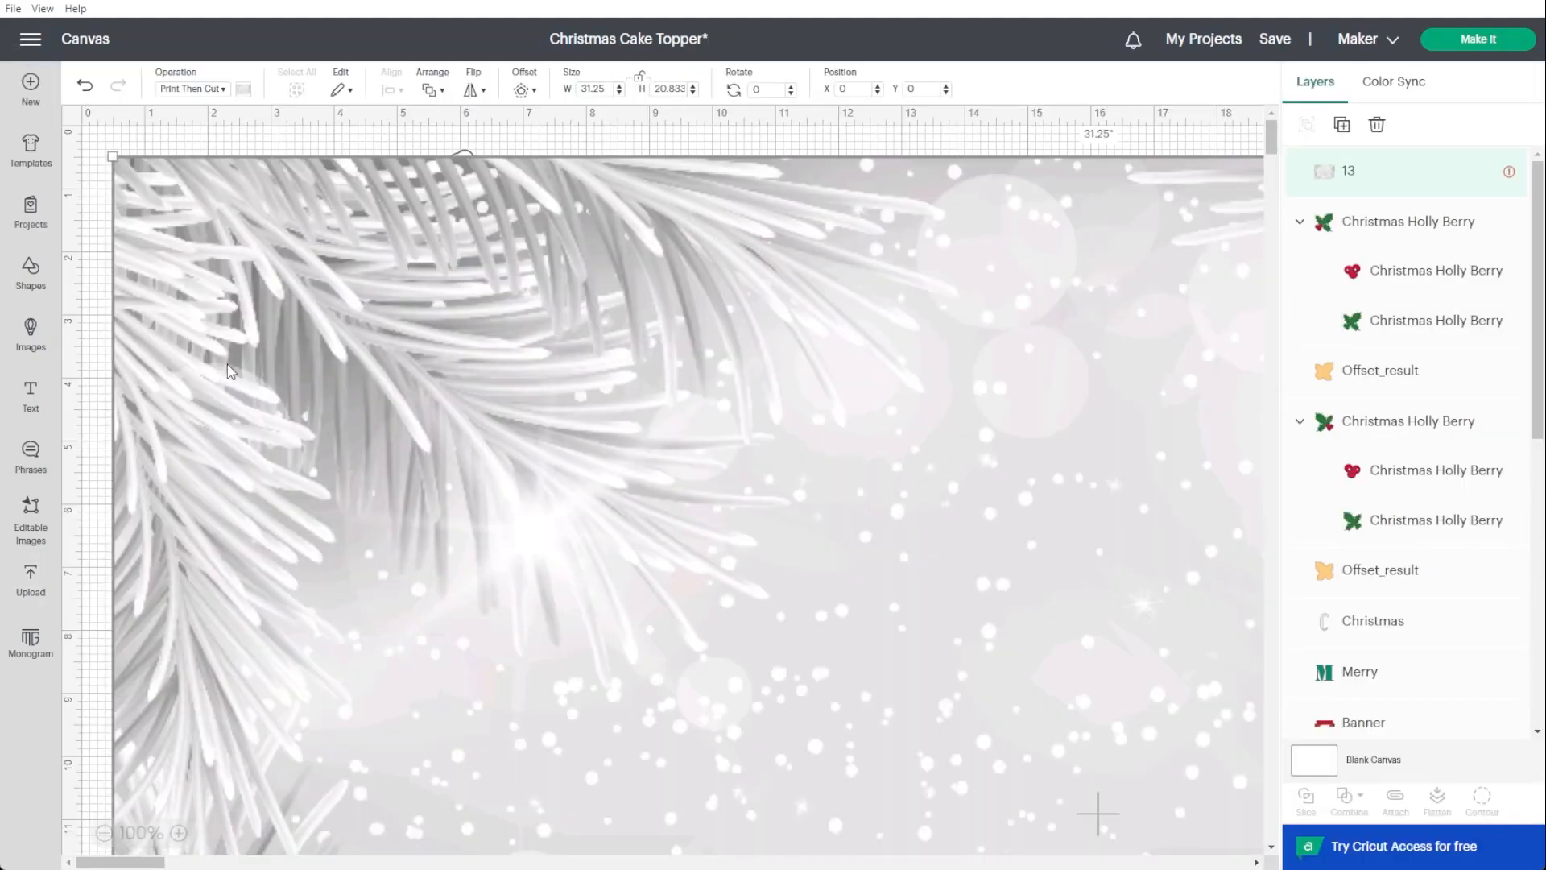
Lock the pine branch image's proportions and set its width to 8 in.
left_click(638, 80)
double_click(595, 86)
type("8")
key("Return")
Enlarge the pine branch image to about 10.375 by 6.917 in and place it over the lower part of the topper.
left_click_drag(496, 281, 772, 442)
left_click_drag(898, 644, 1042, 740)
left_click_drag(951, 705, 915, 609)
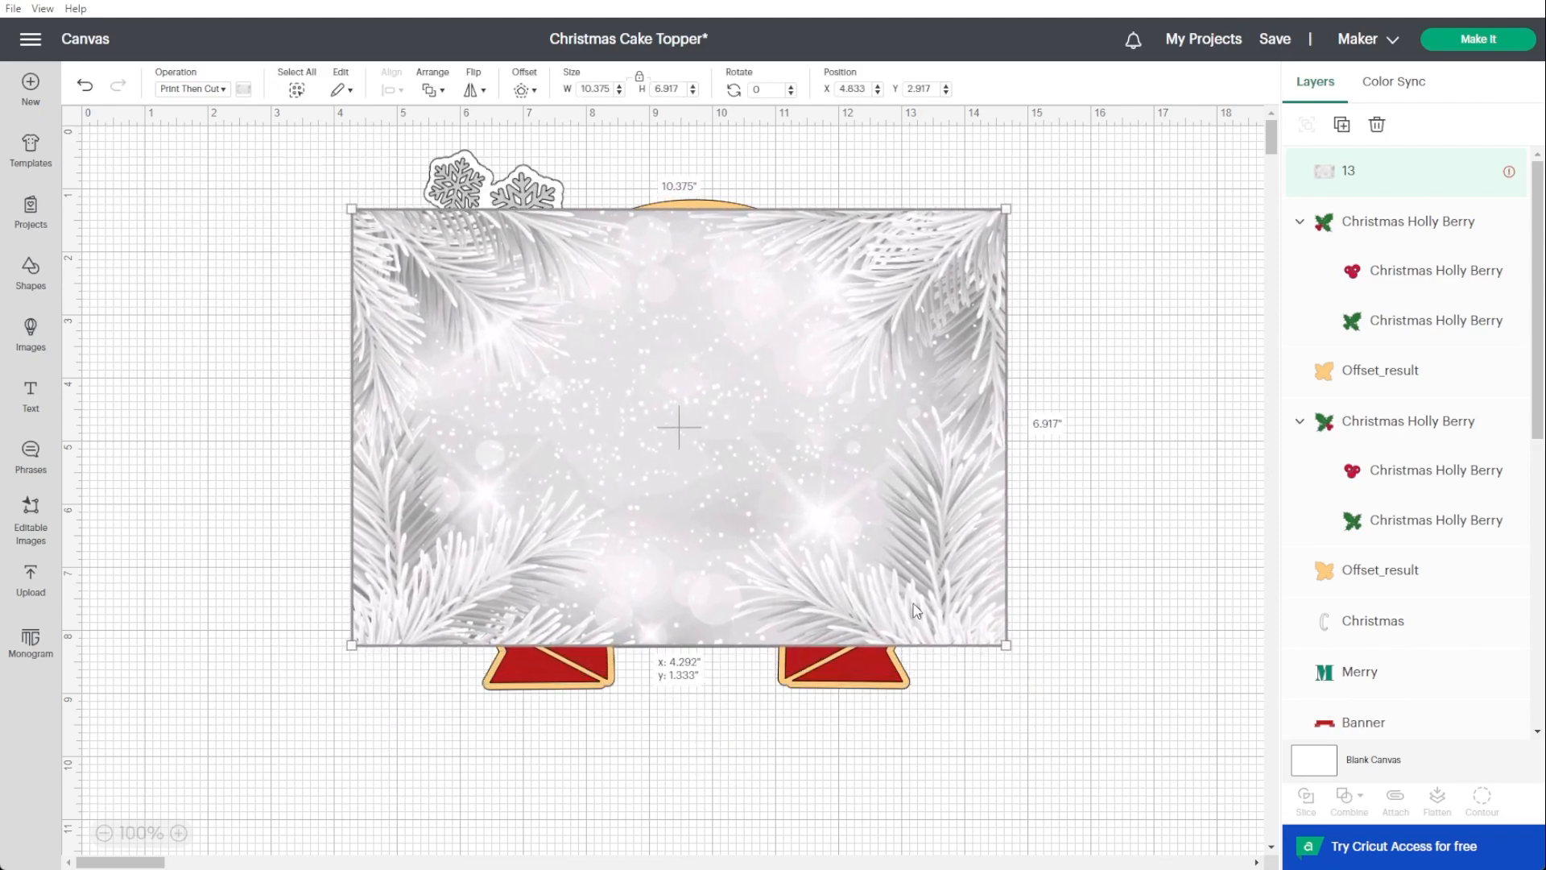
left_click_drag(914, 557, 966, 684)
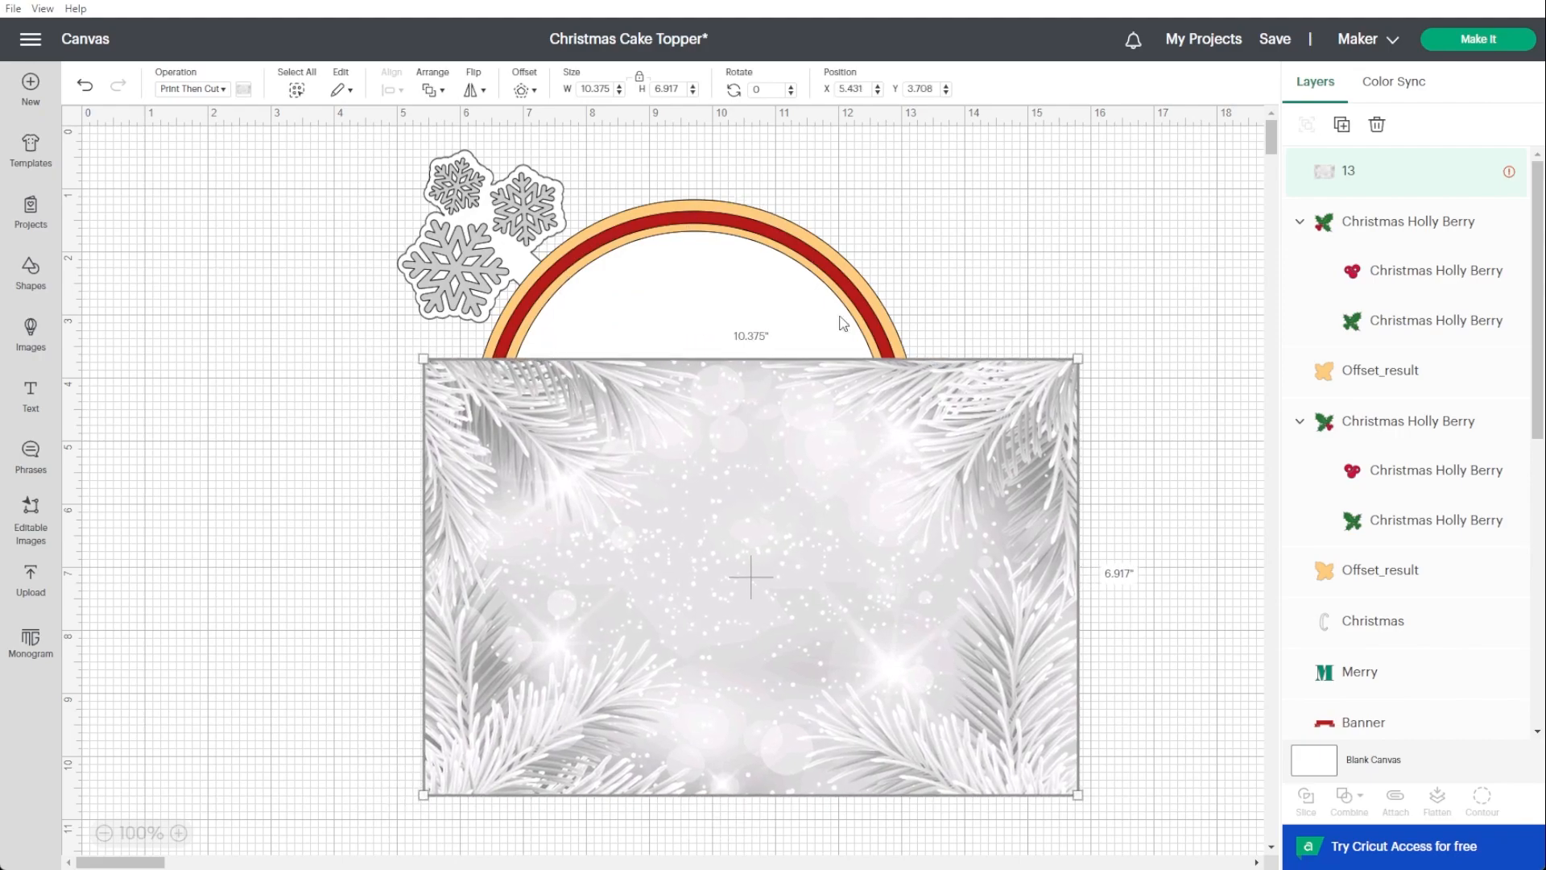
Add a circle shape, set its size to 7 in and place it over the middle of the pine branch image.
left_click(31, 274)
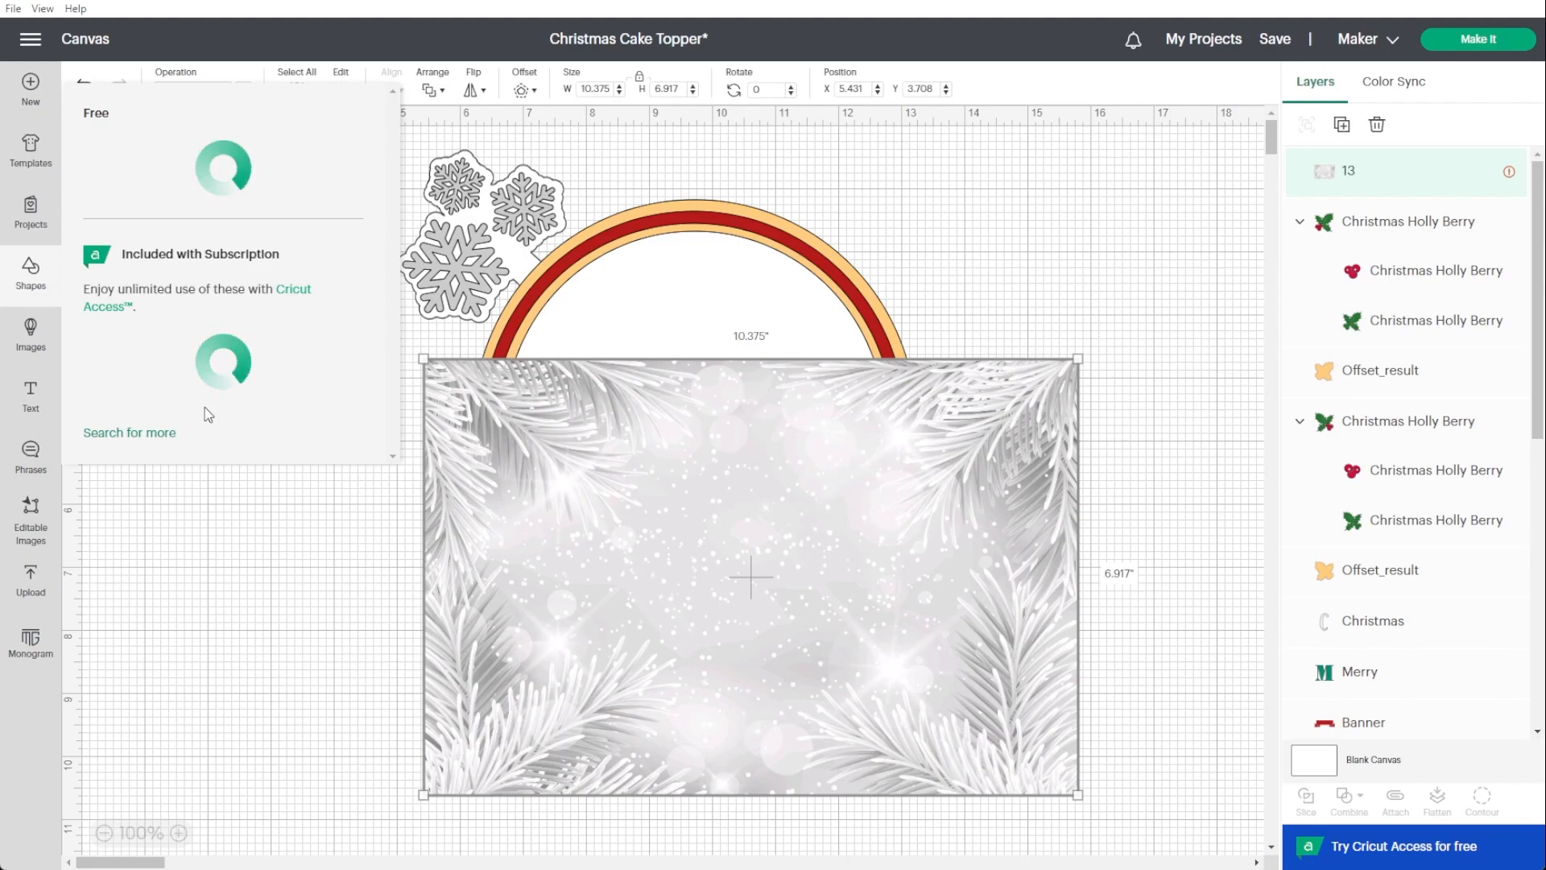
left_click(254, 393)
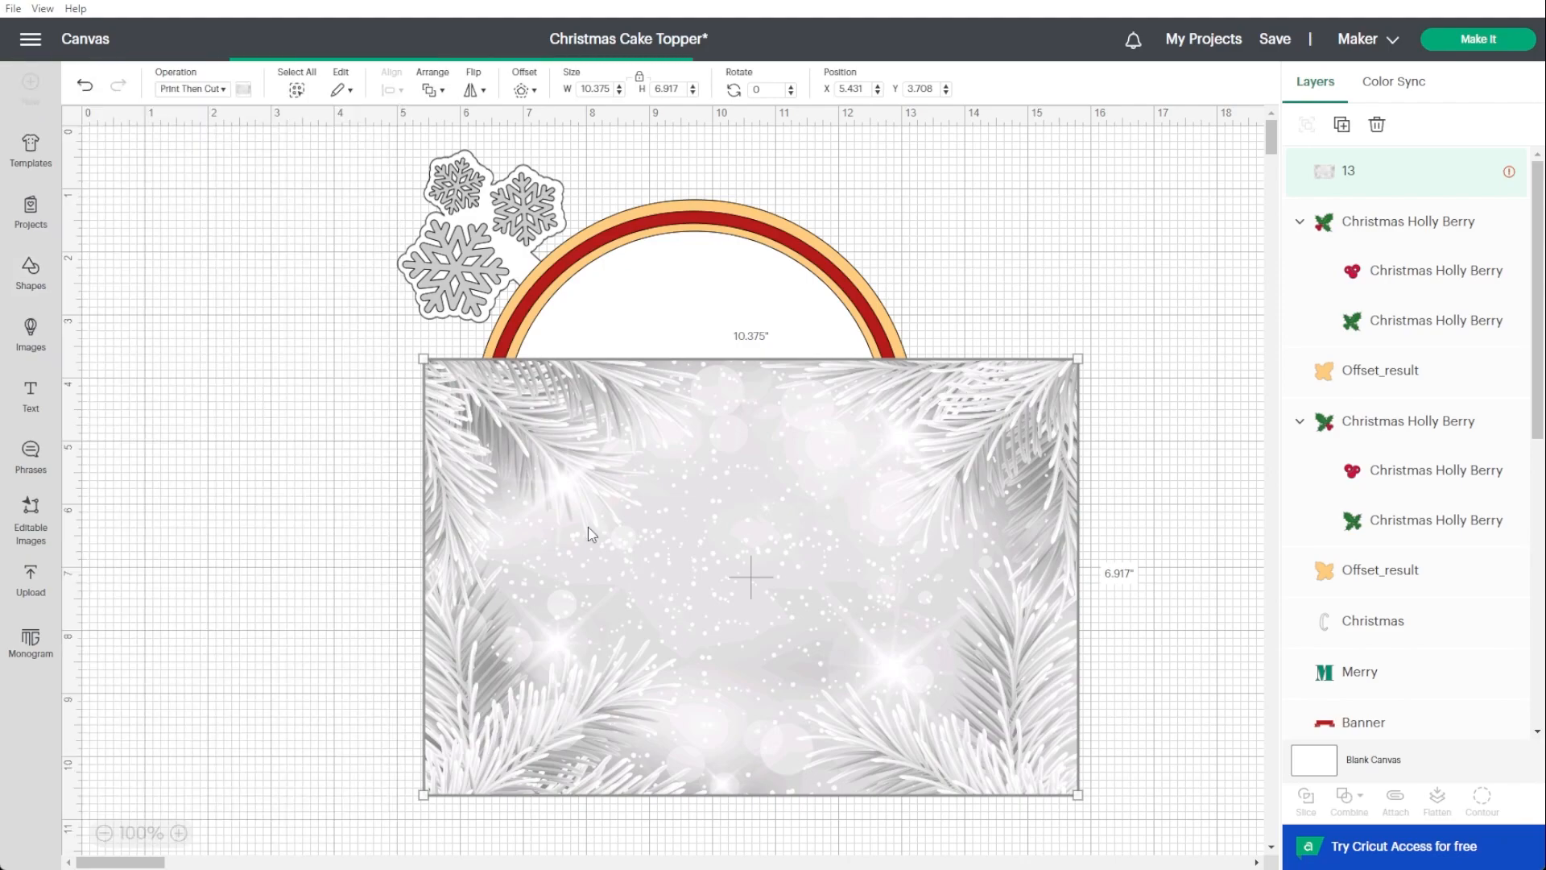
left_click_drag(176, 219, 358, 439)
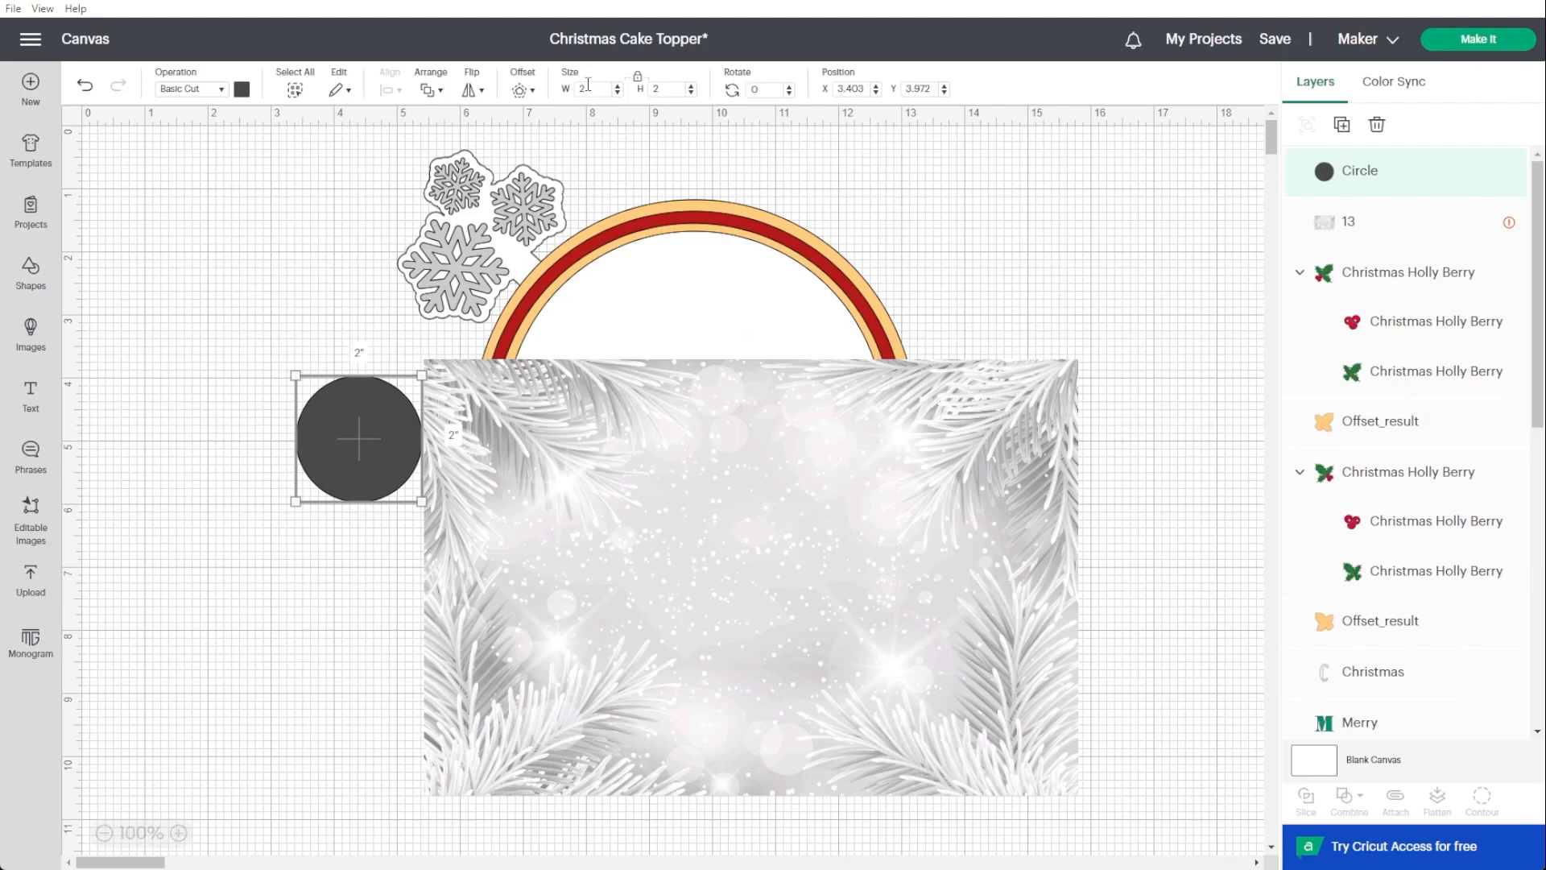
type("7")
key("Return")
left_click_drag(563, 538, 807, 521)
Enlarge the pine branch image to about 11.146 by 7.431 in and center it behind the circle.
left_click(487, 543)
left_click_drag(424, 360, 375, 326)
left_click_drag(779, 531, 864, 573)
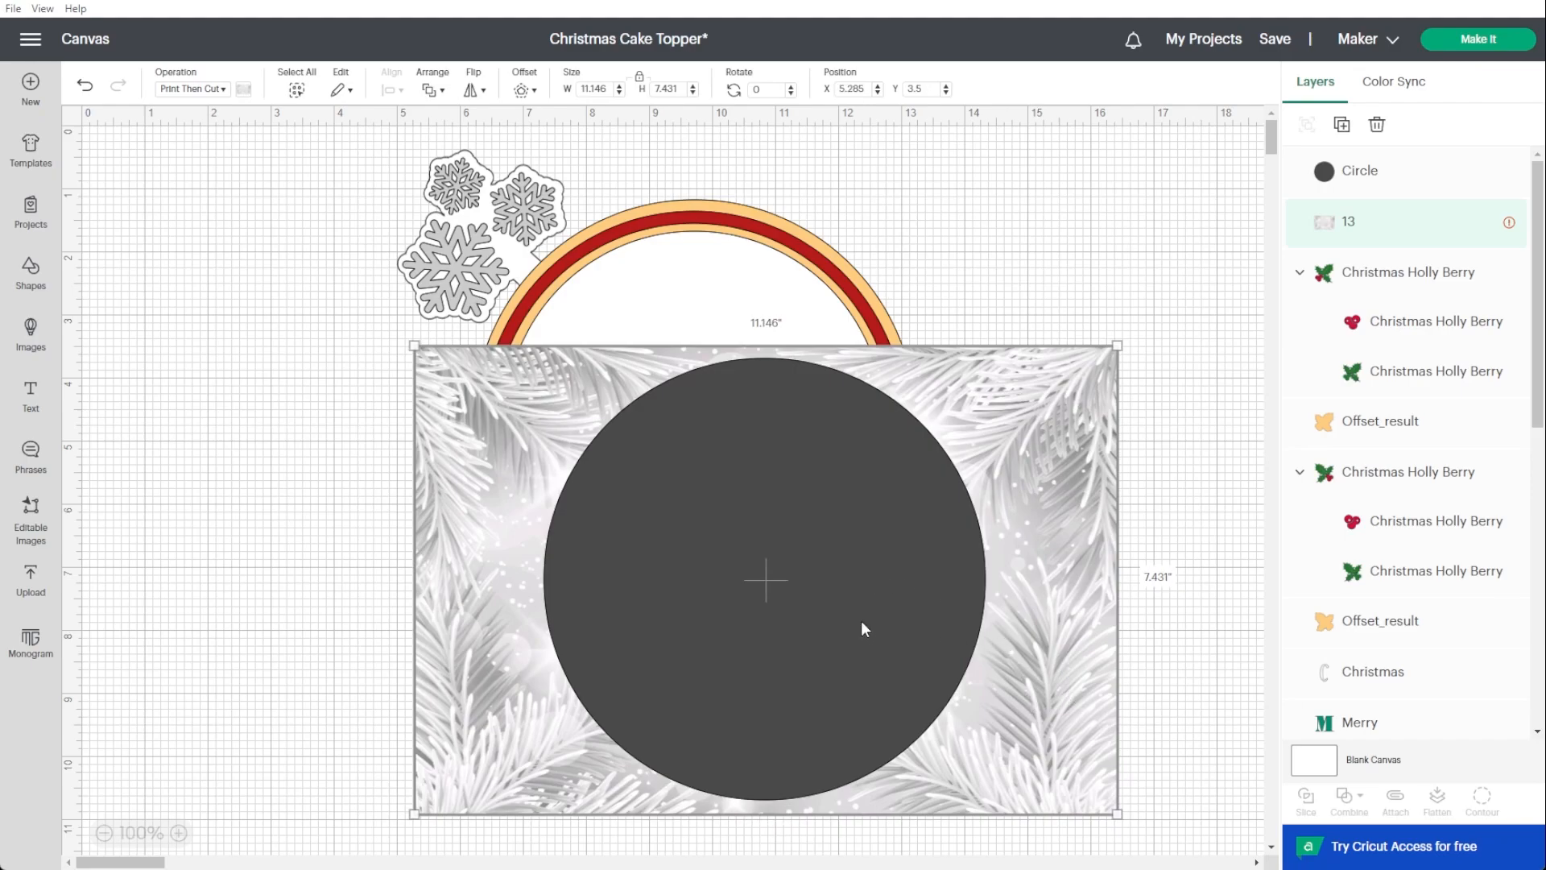
Slice the pine branch image with the circle and delete the leftover circle and the outer image remainder.
left_click(833, 585)
left_click(1087, 471, "shift")
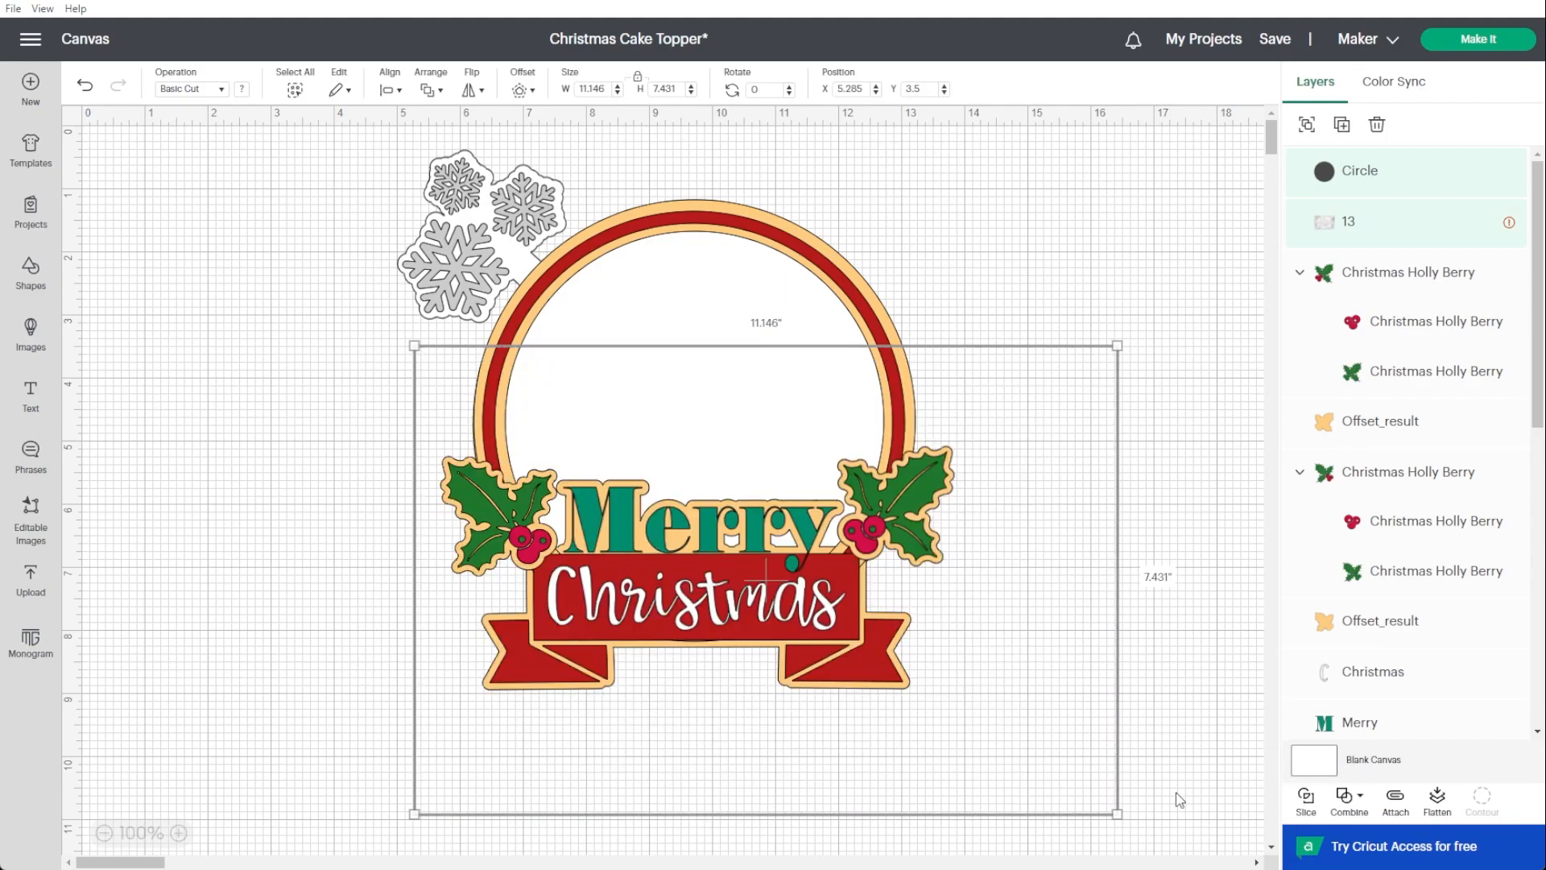
left_click(669, 573)
key("Delete")
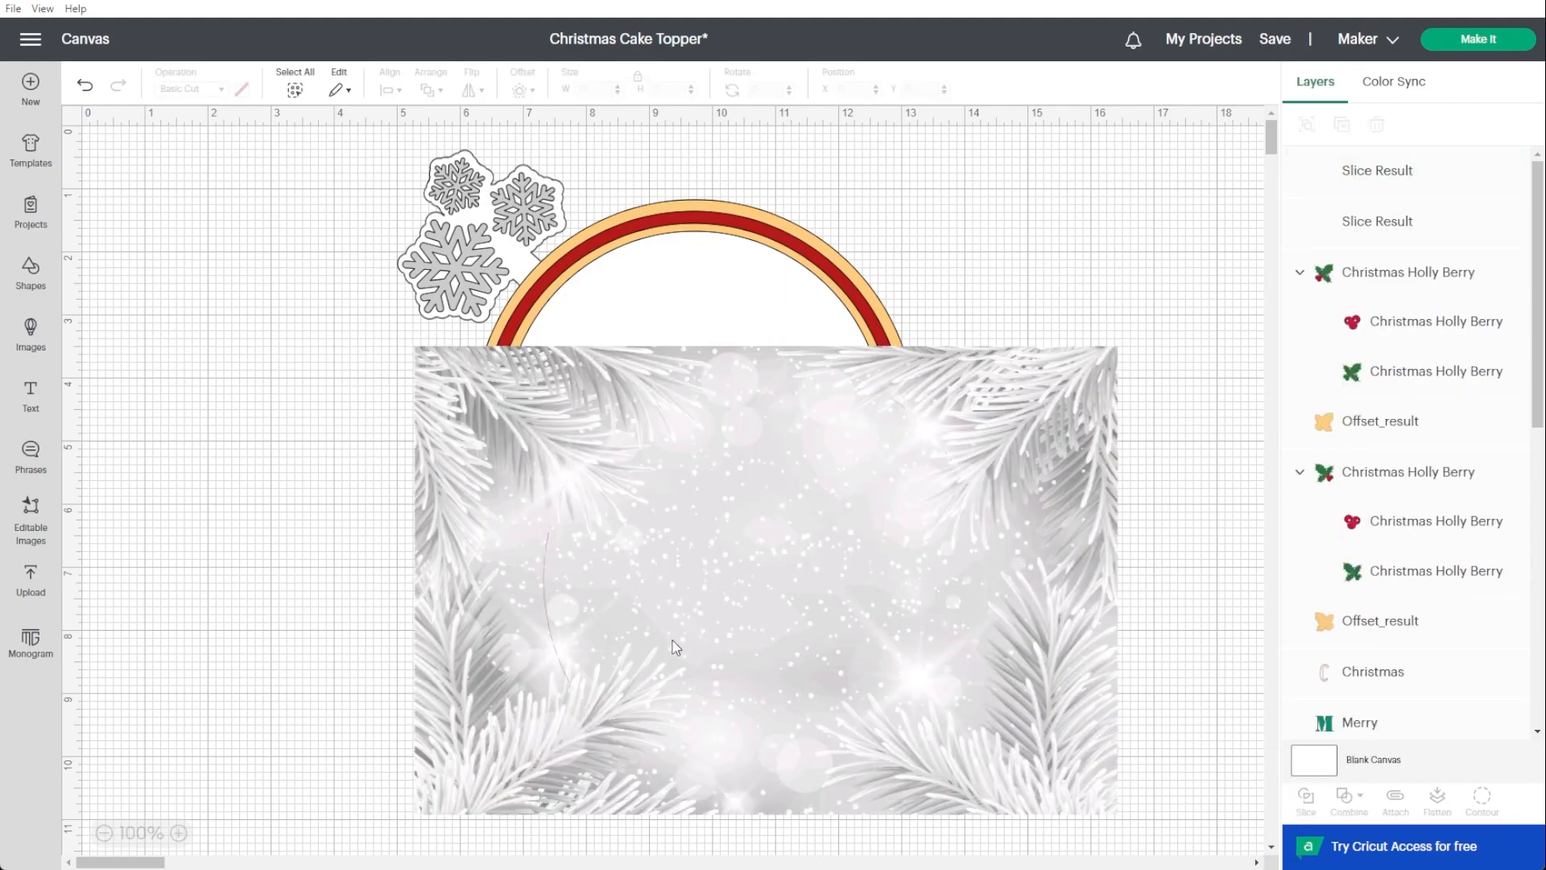
left_click(703, 570)
left_click_drag(703, 570, 496, 458)
left_click(1059, 525)
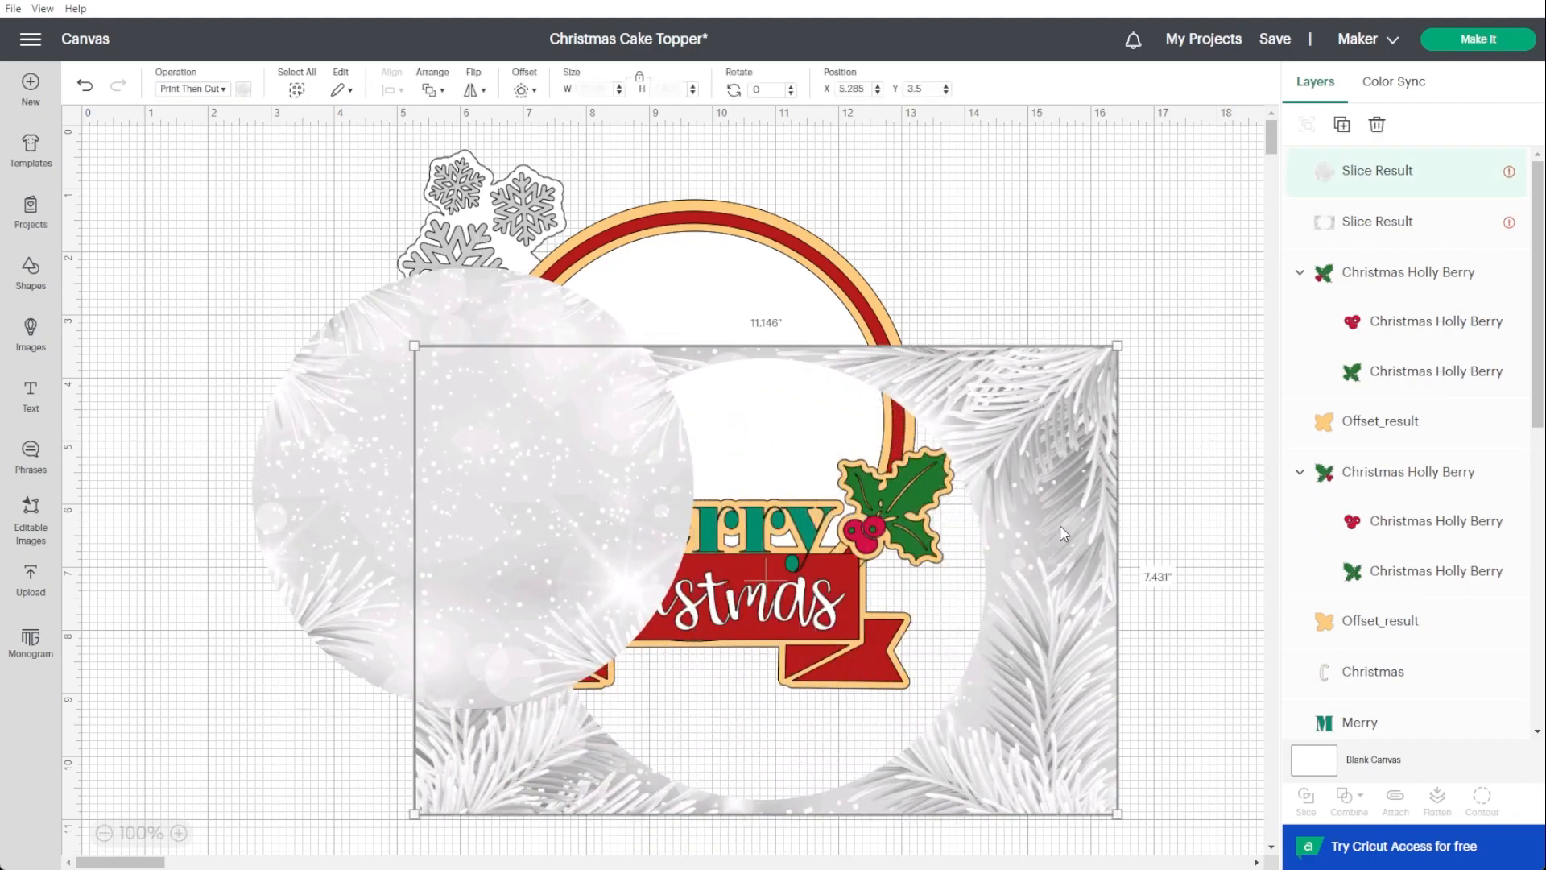
key("Delete")
Place the round pine image over the ring, reduce it to 6.7 in and center it within the gold ring.
left_click(388, 571)
left_click_drag(388, 572, 595, 510)
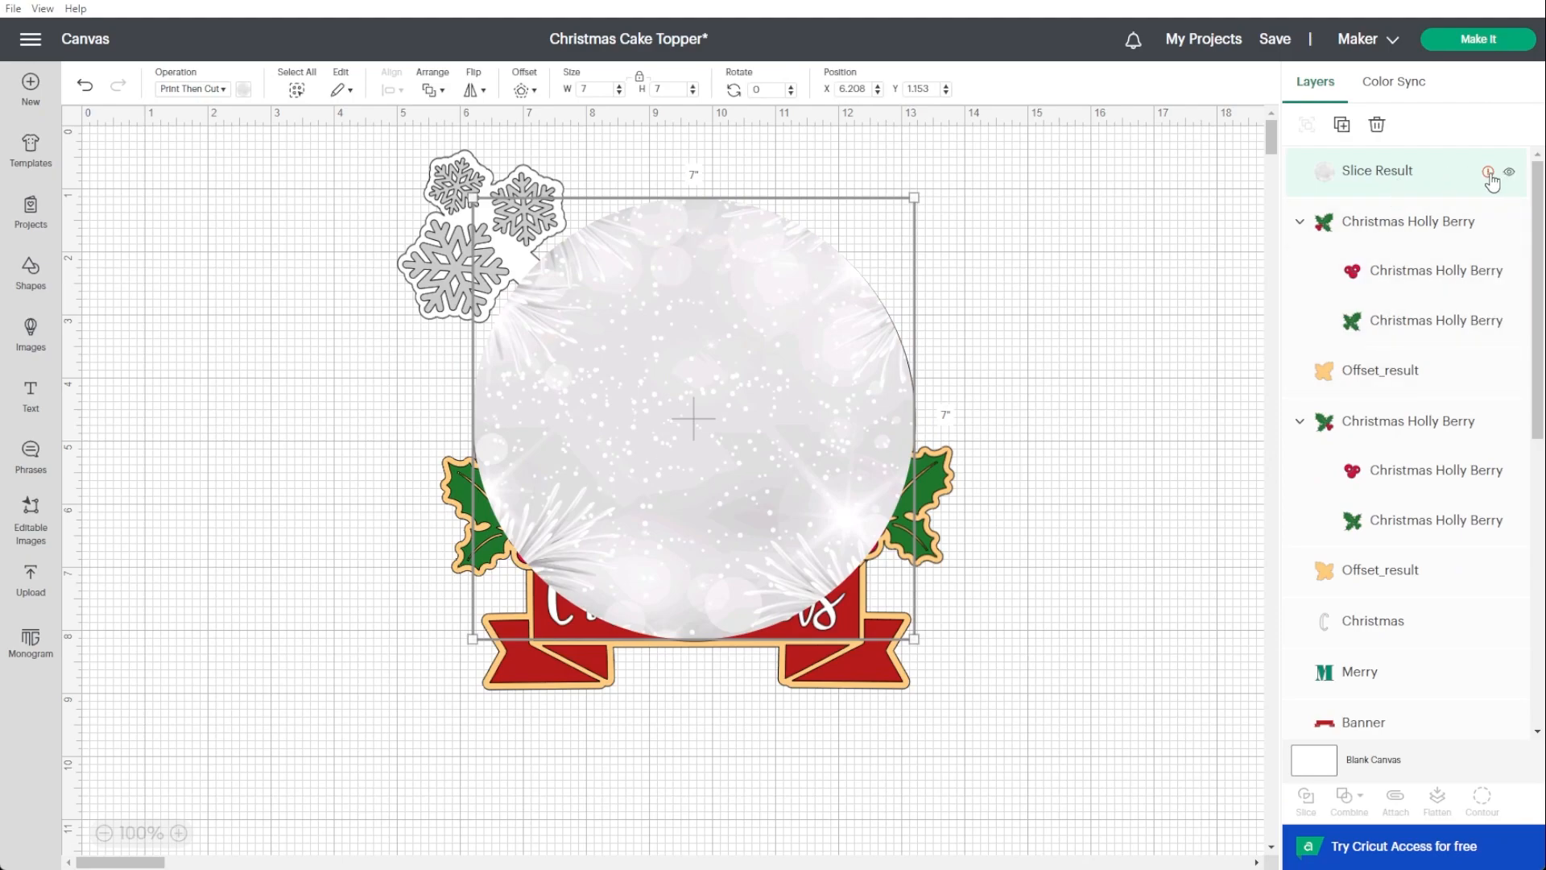
mouse_move(1490, 175)
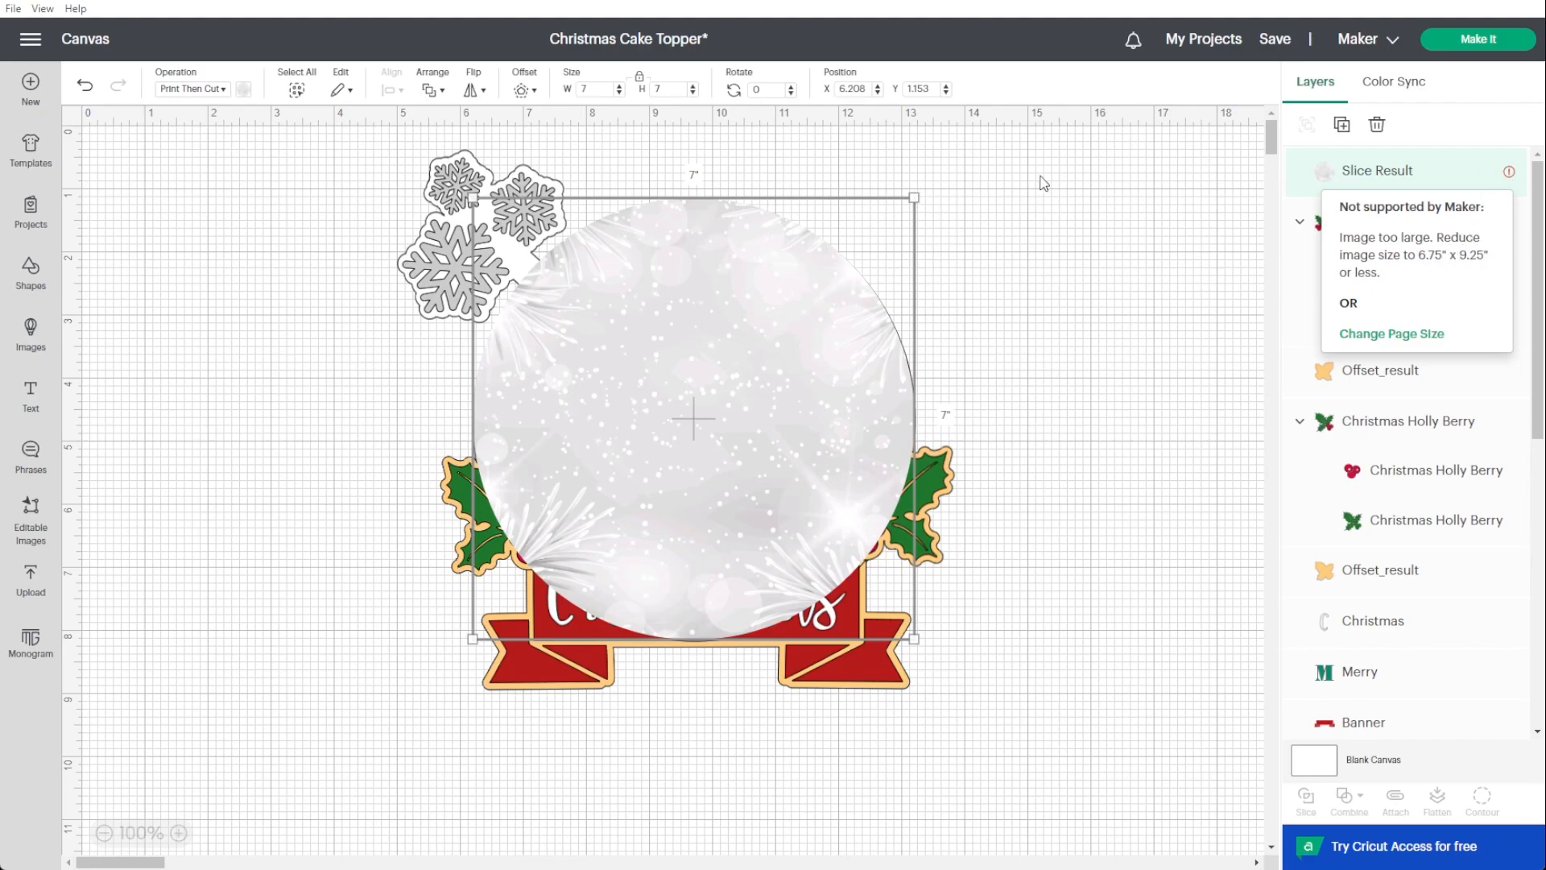
left_click(619, 91)
left_click(619, 91)
left_click(619, 91)
left_click_drag(680, 370, 697, 381)
Move the round pine image's layer between Merry and Banner, and collapse both Christmas Holly Berry groups.
left_click_drag(1382, 179, 1427, 640)
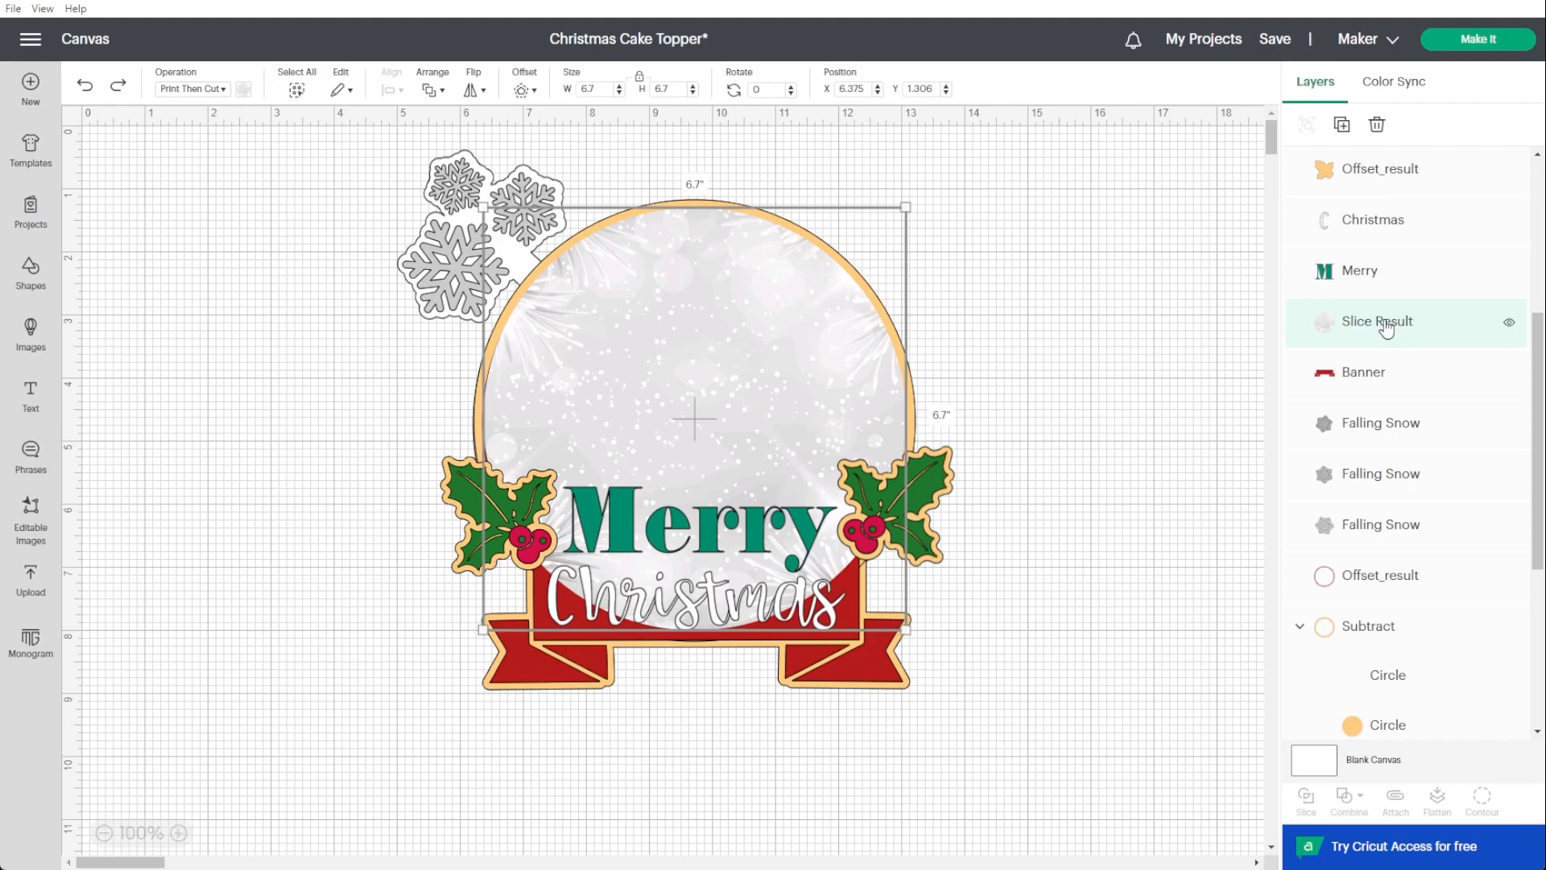
scroll(1385, 328, "up", 5)
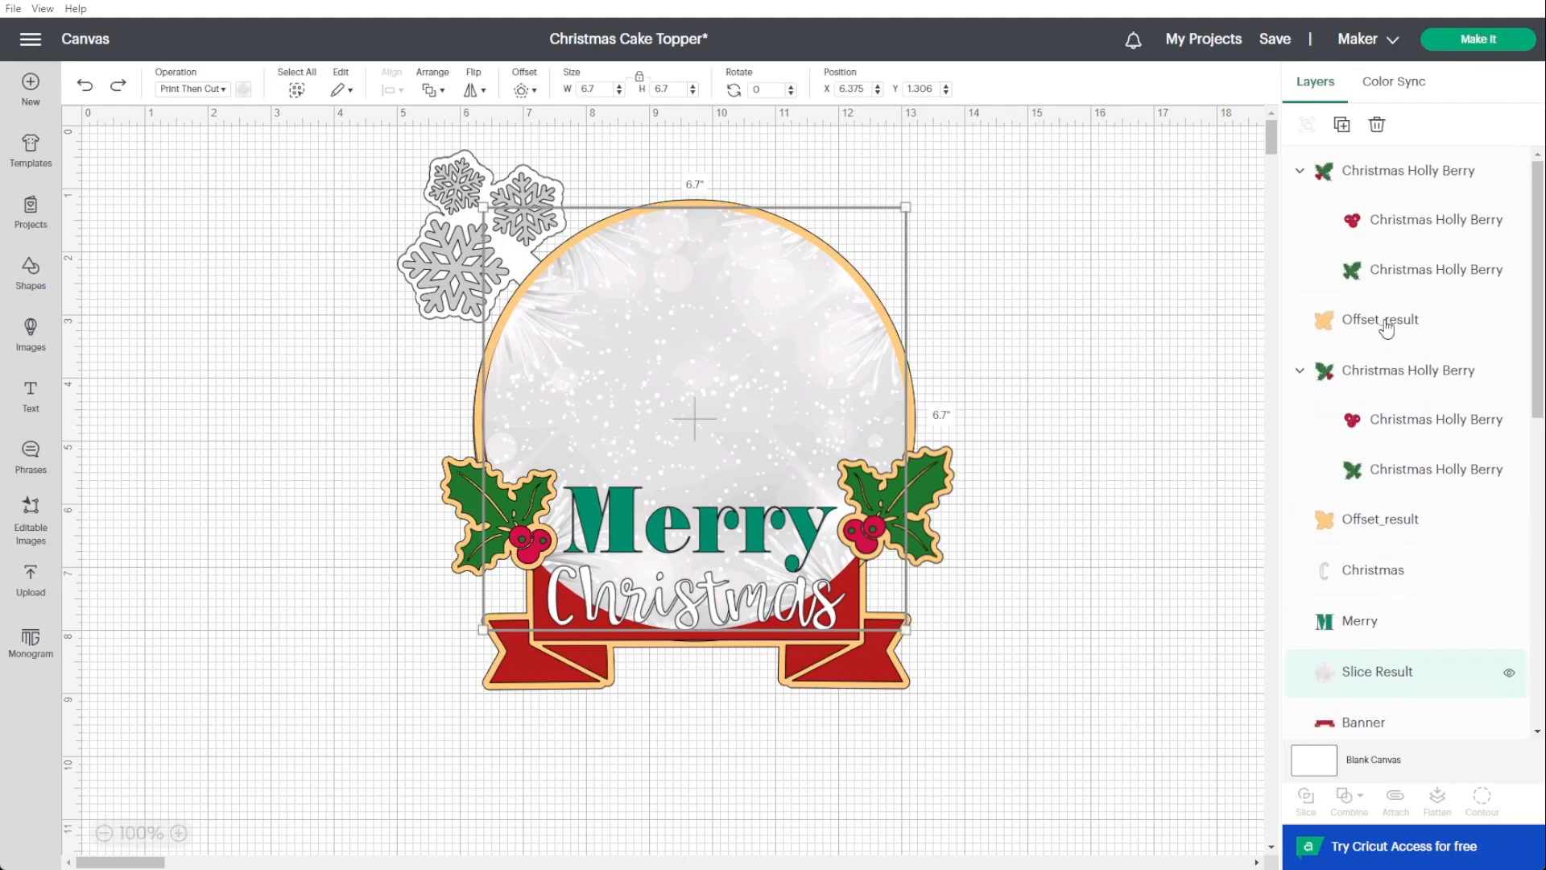
left_click(1299, 171)
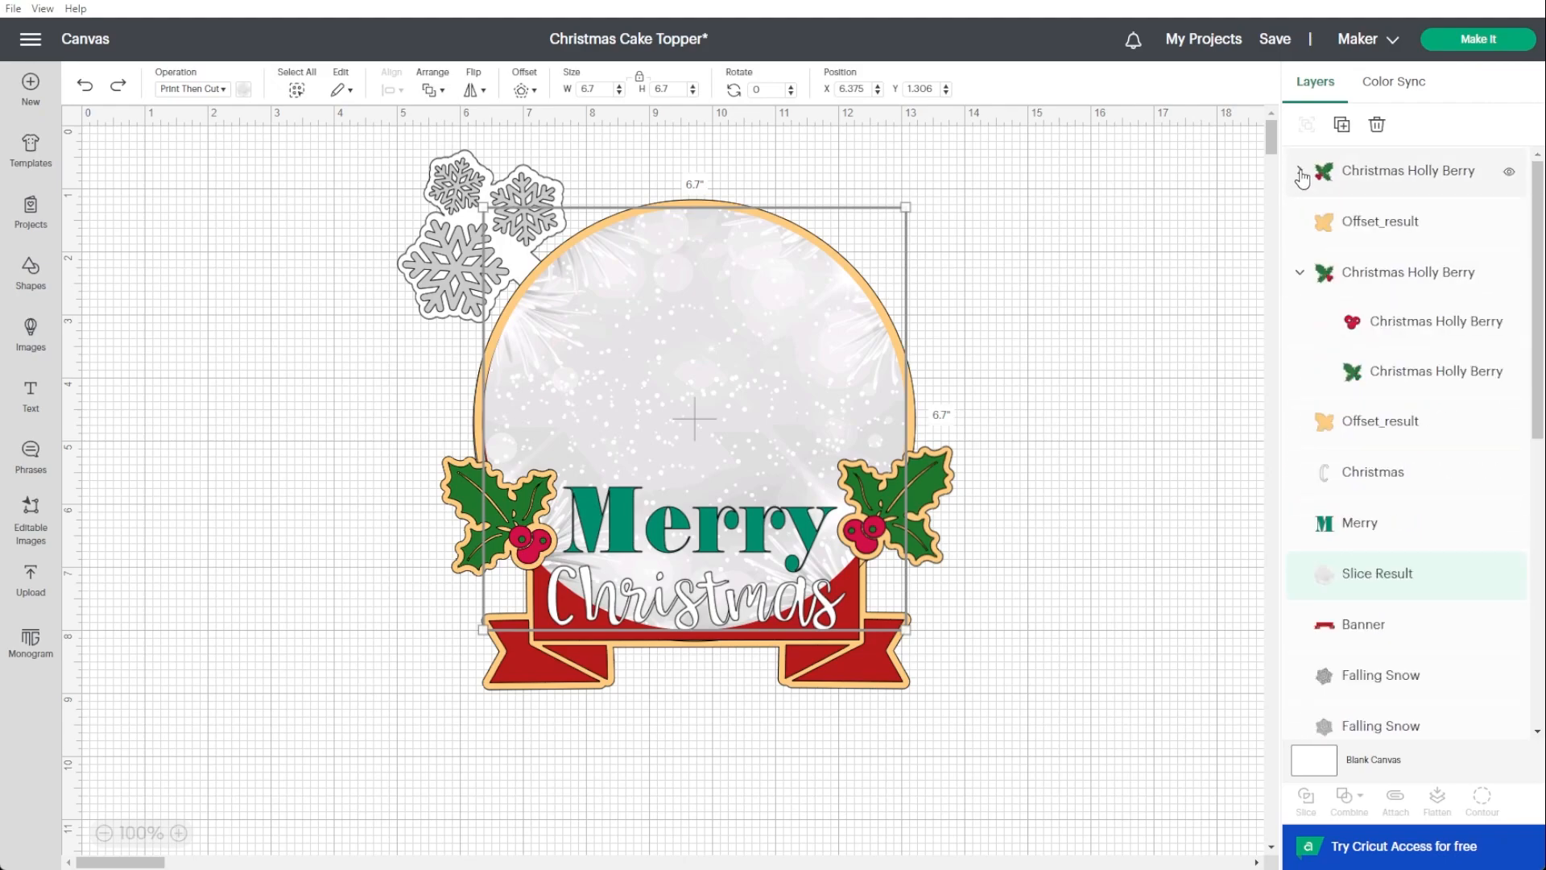
left_click(1300, 274)
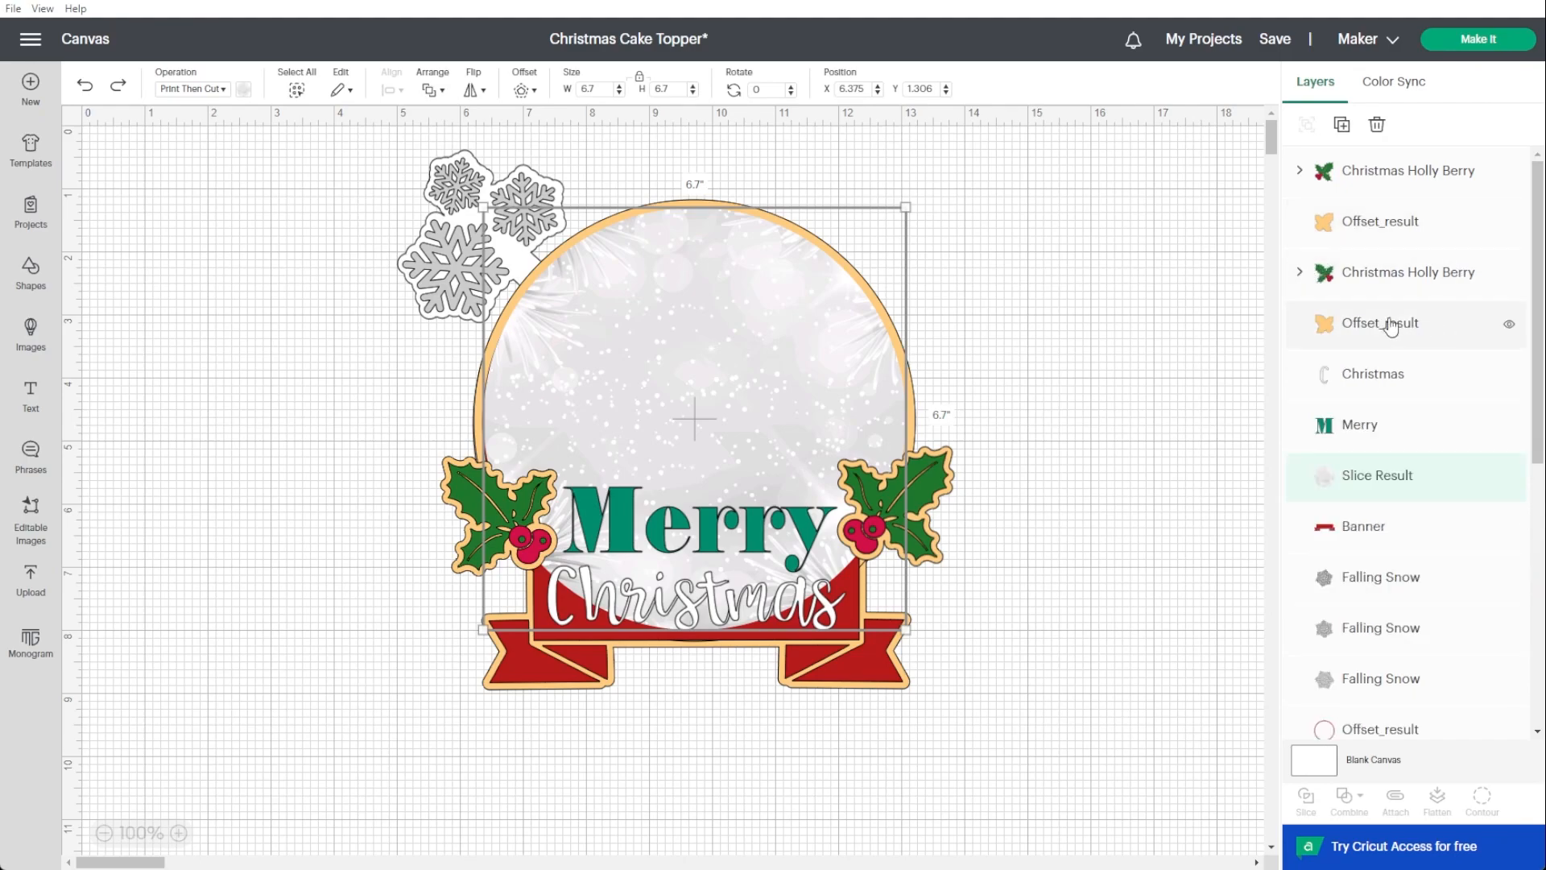
Rename the round pine image's Slice Result layer as Background.
scroll(1368, 314, "down", 2)
left_click(1370, 296)
left_click(1361, 345)
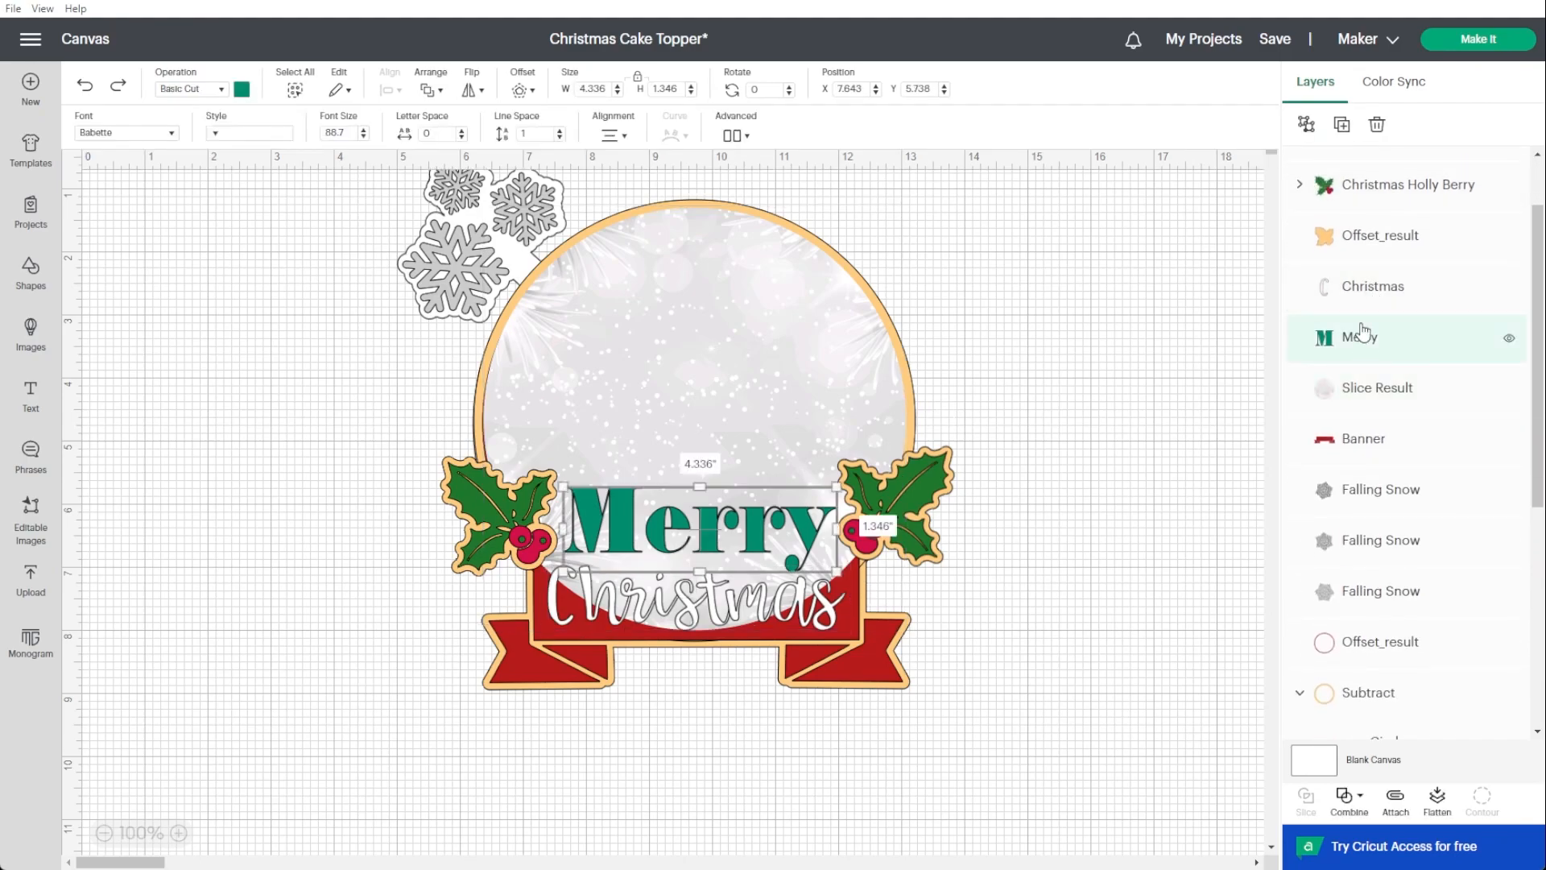
scroll(1397, 270, "down", 2)
left_click(1385, 315)
double_click(1381, 305)
type("Background")
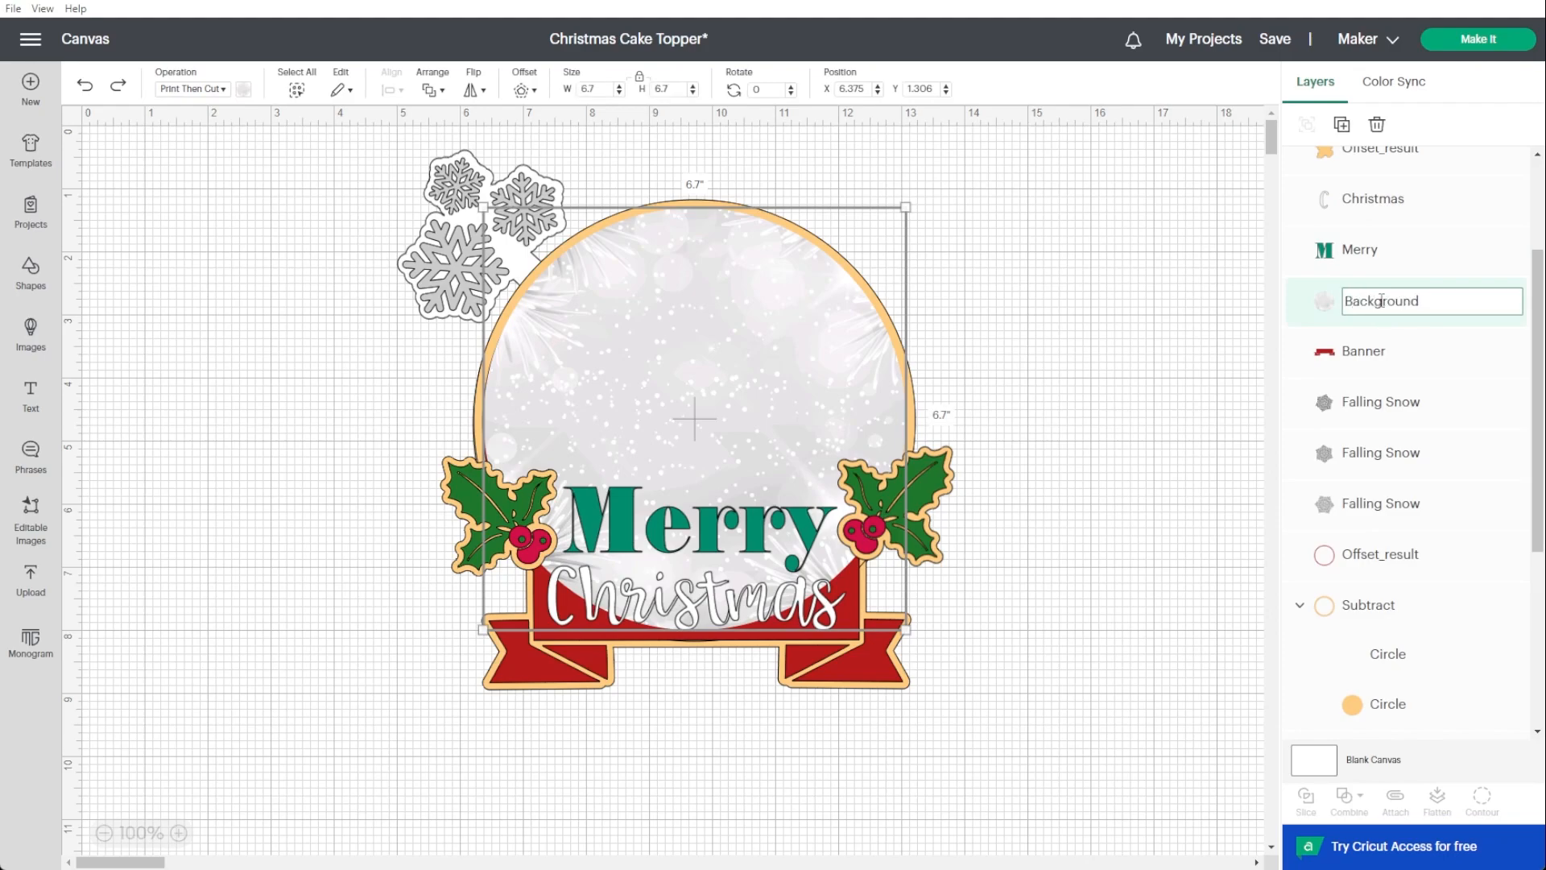
left_click(1127, 453)
Move the Background image off the ring and rename the red ring's Offset_result layer as Red circle.
left_click(1392, 402)
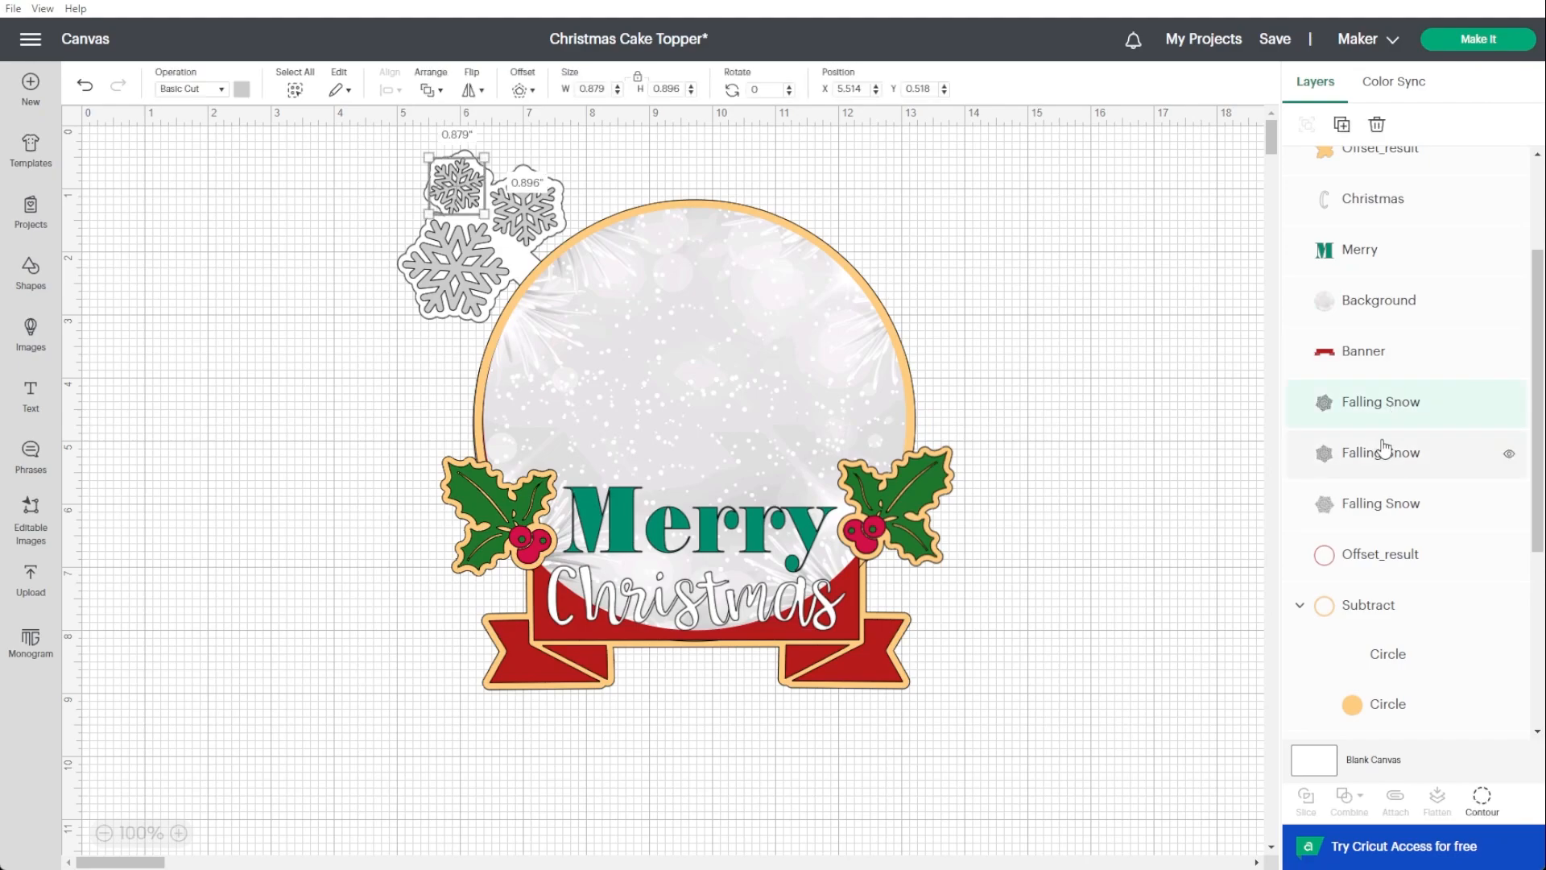
left_click(1370, 556)
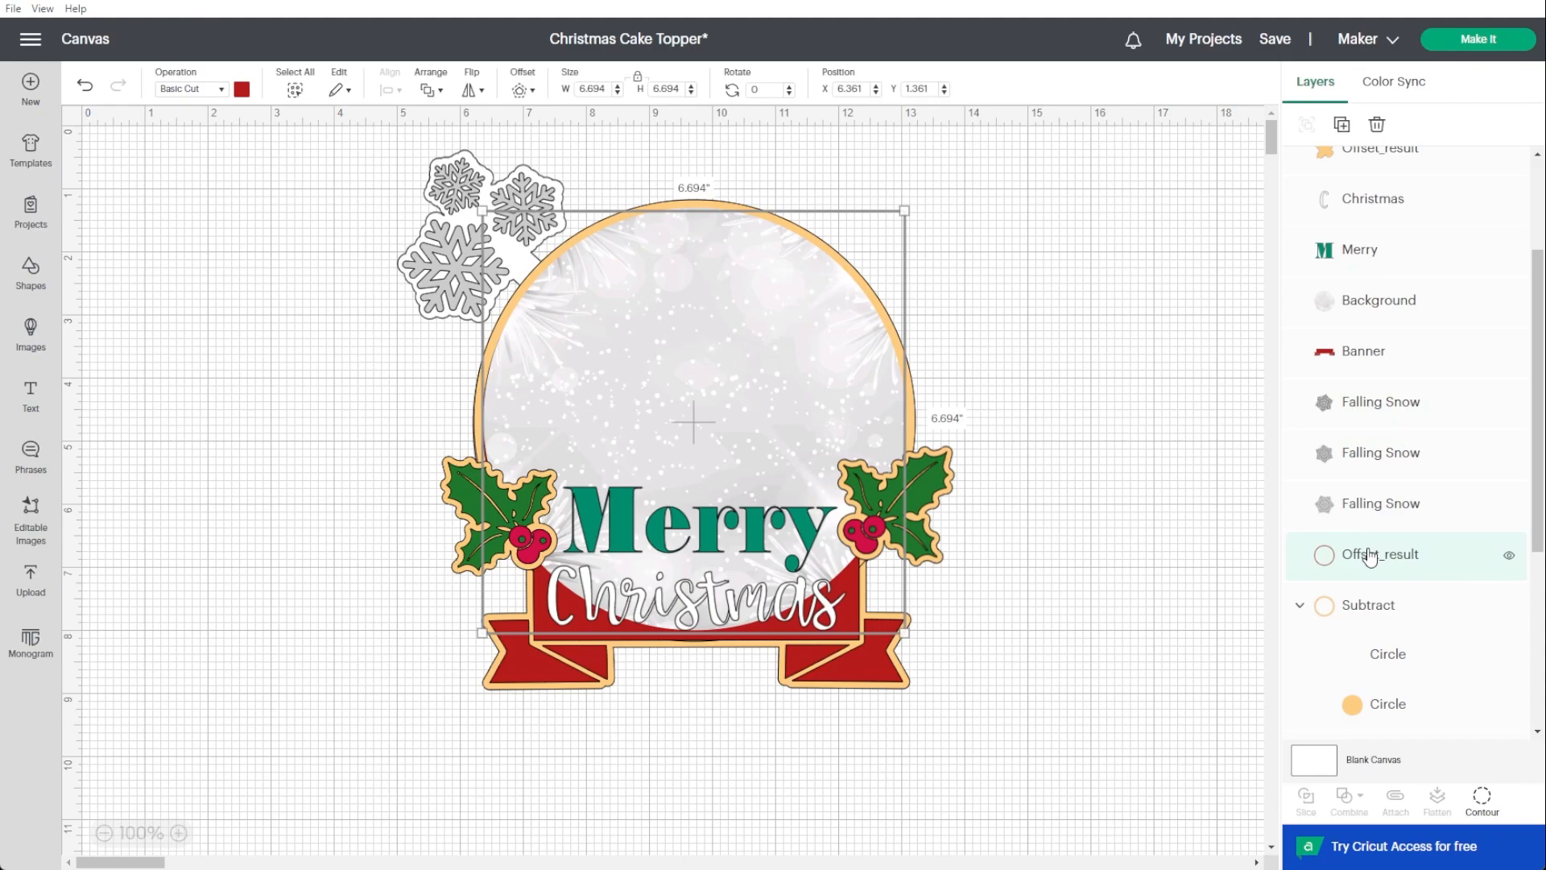
left_click(1353, 313)
left_click_drag(778, 334, 477, 424)
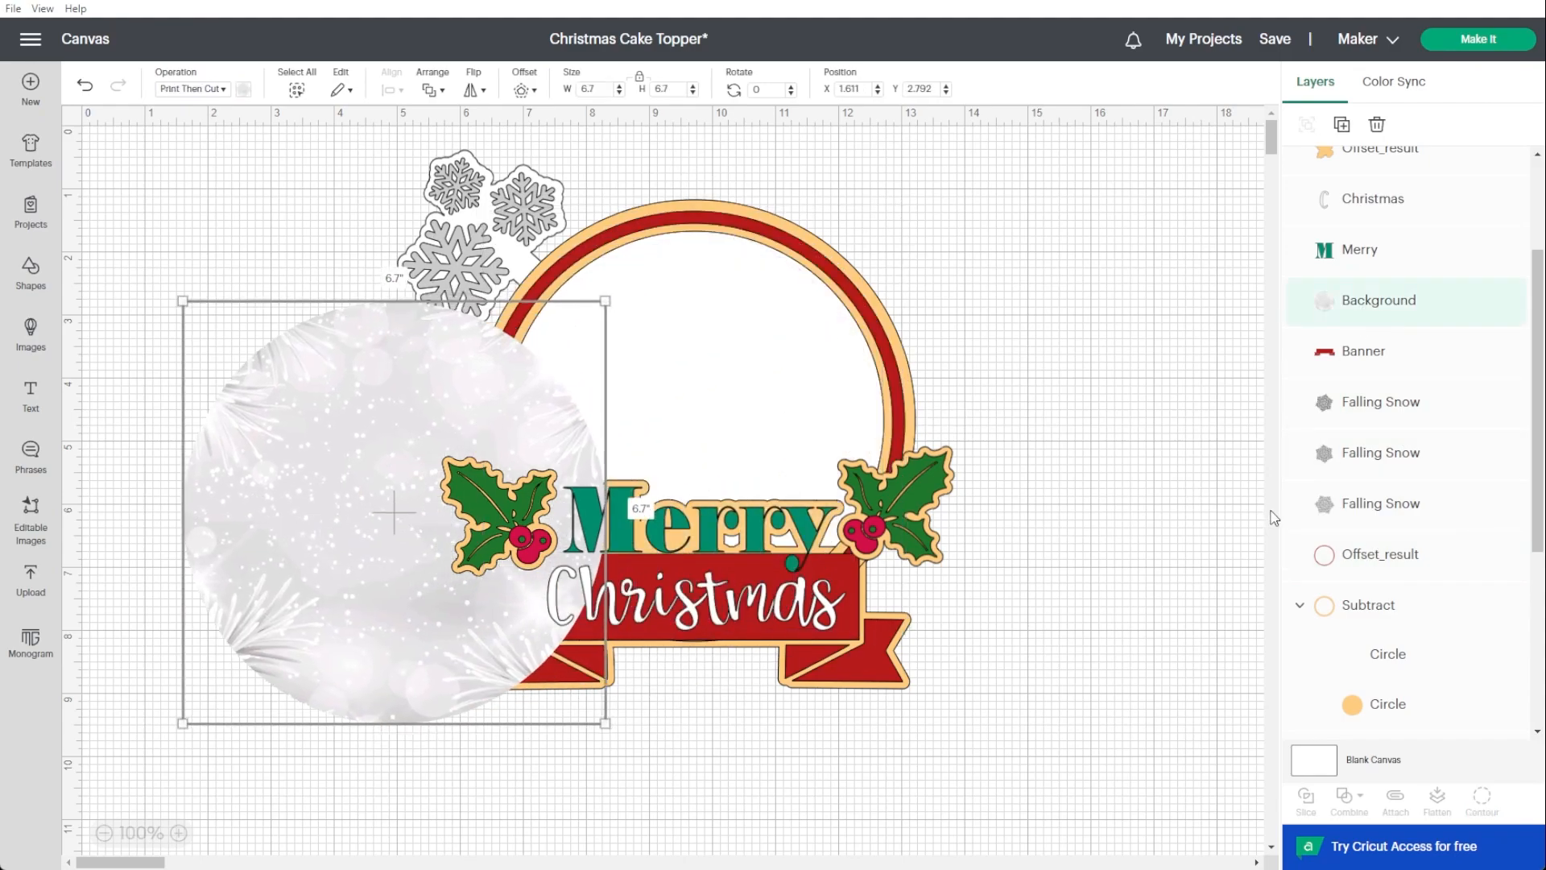
left_click(1373, 555)
double_click(1374, 555)
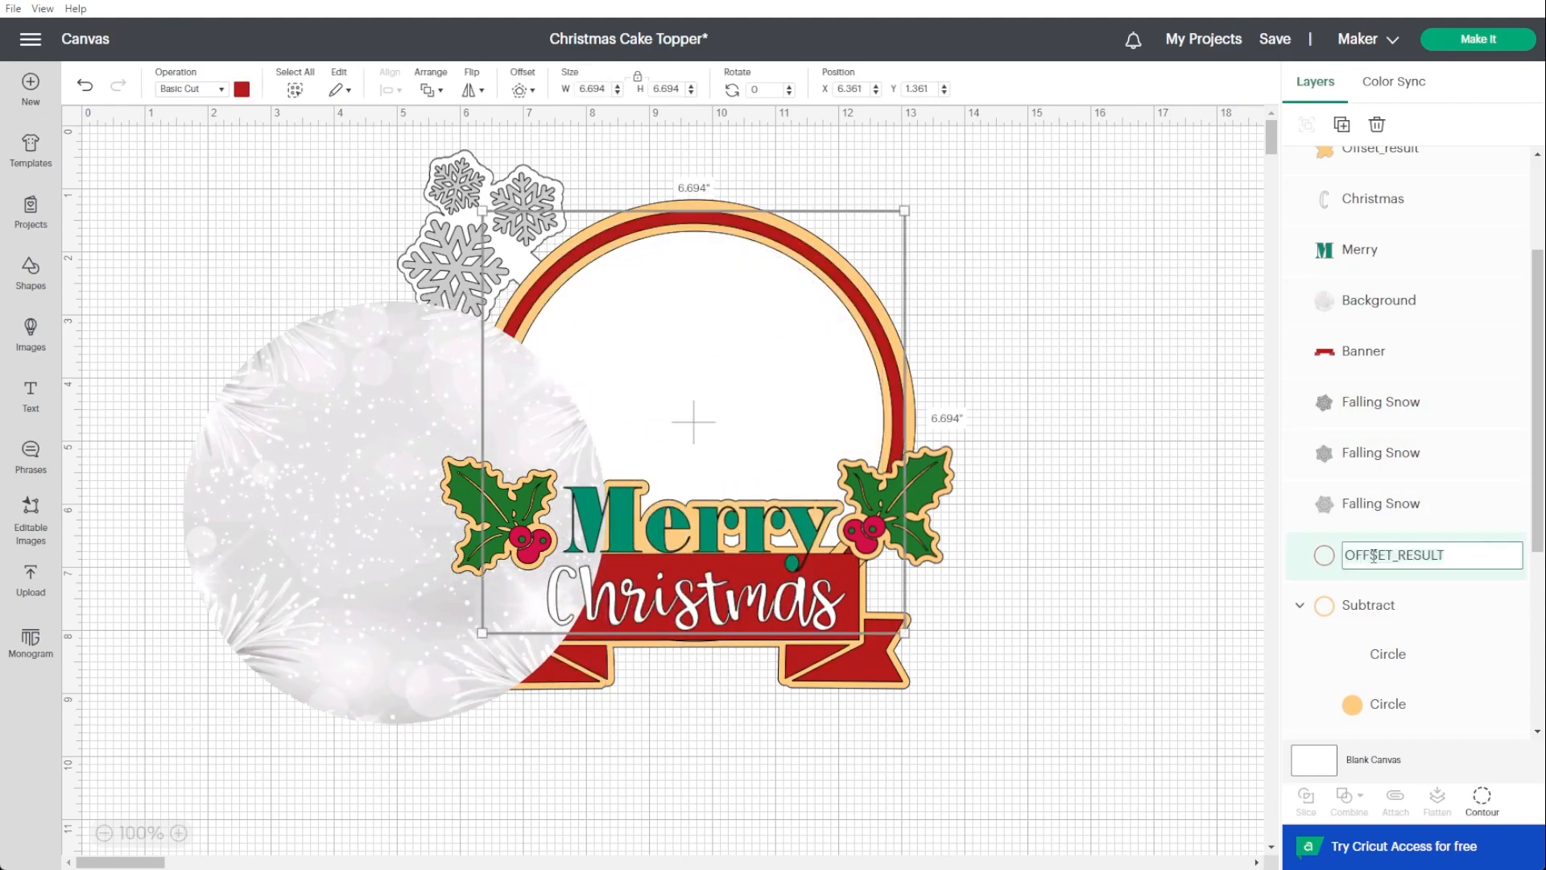
type("Red circle")
Rename the Subtract layer as Gold Circle, and collapse it and the gold Unite group below it.
double_click(1383, 607)
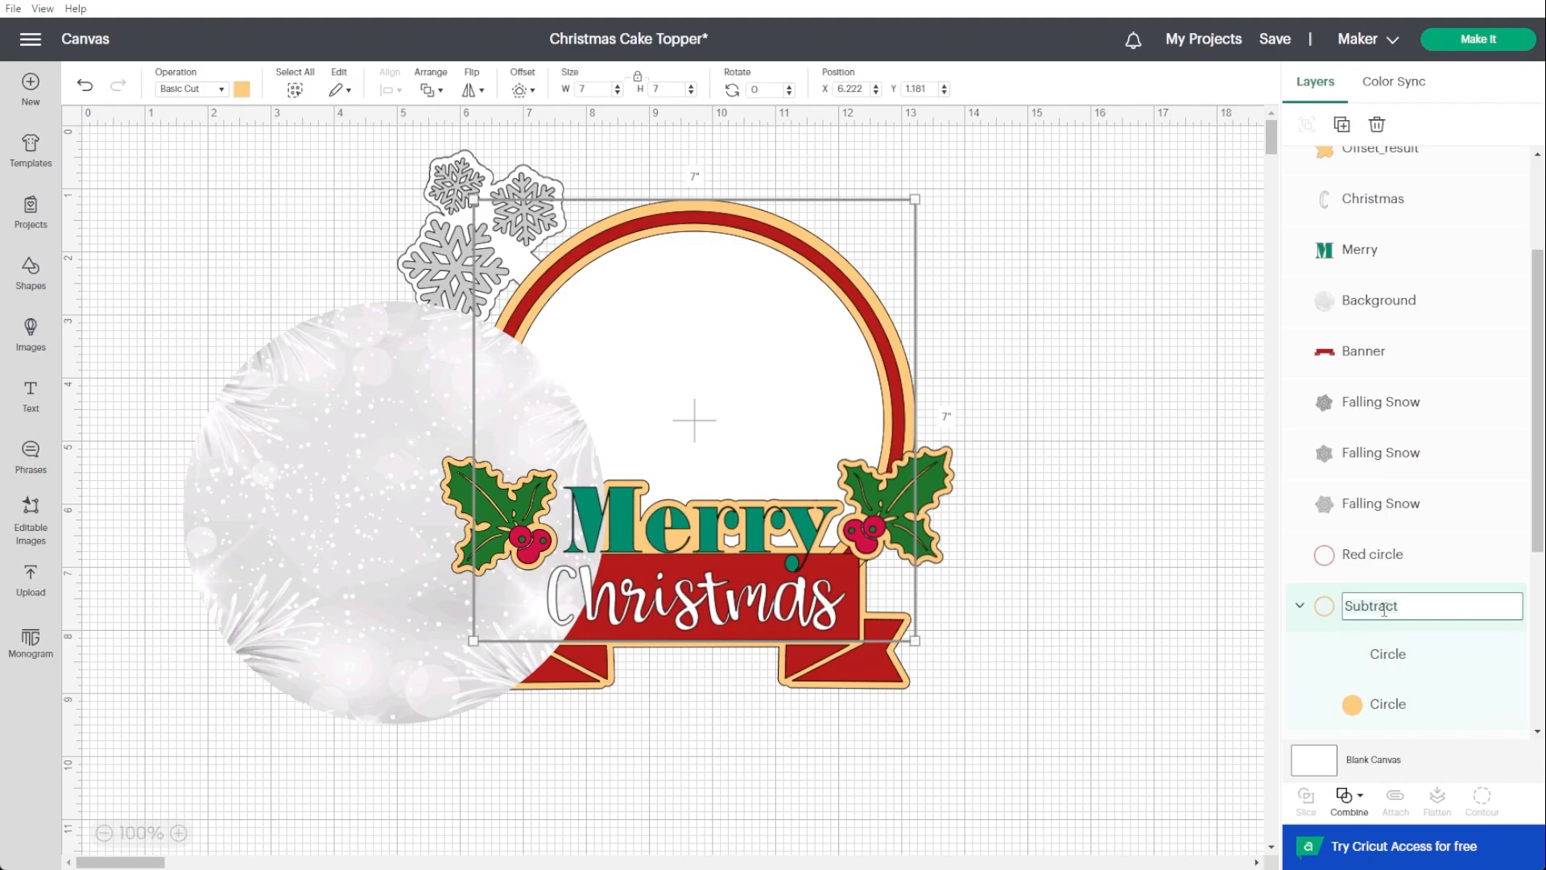
type("Gold Circle")
left_click(1404, 552)
scroll(1405, 556, "down", 2)
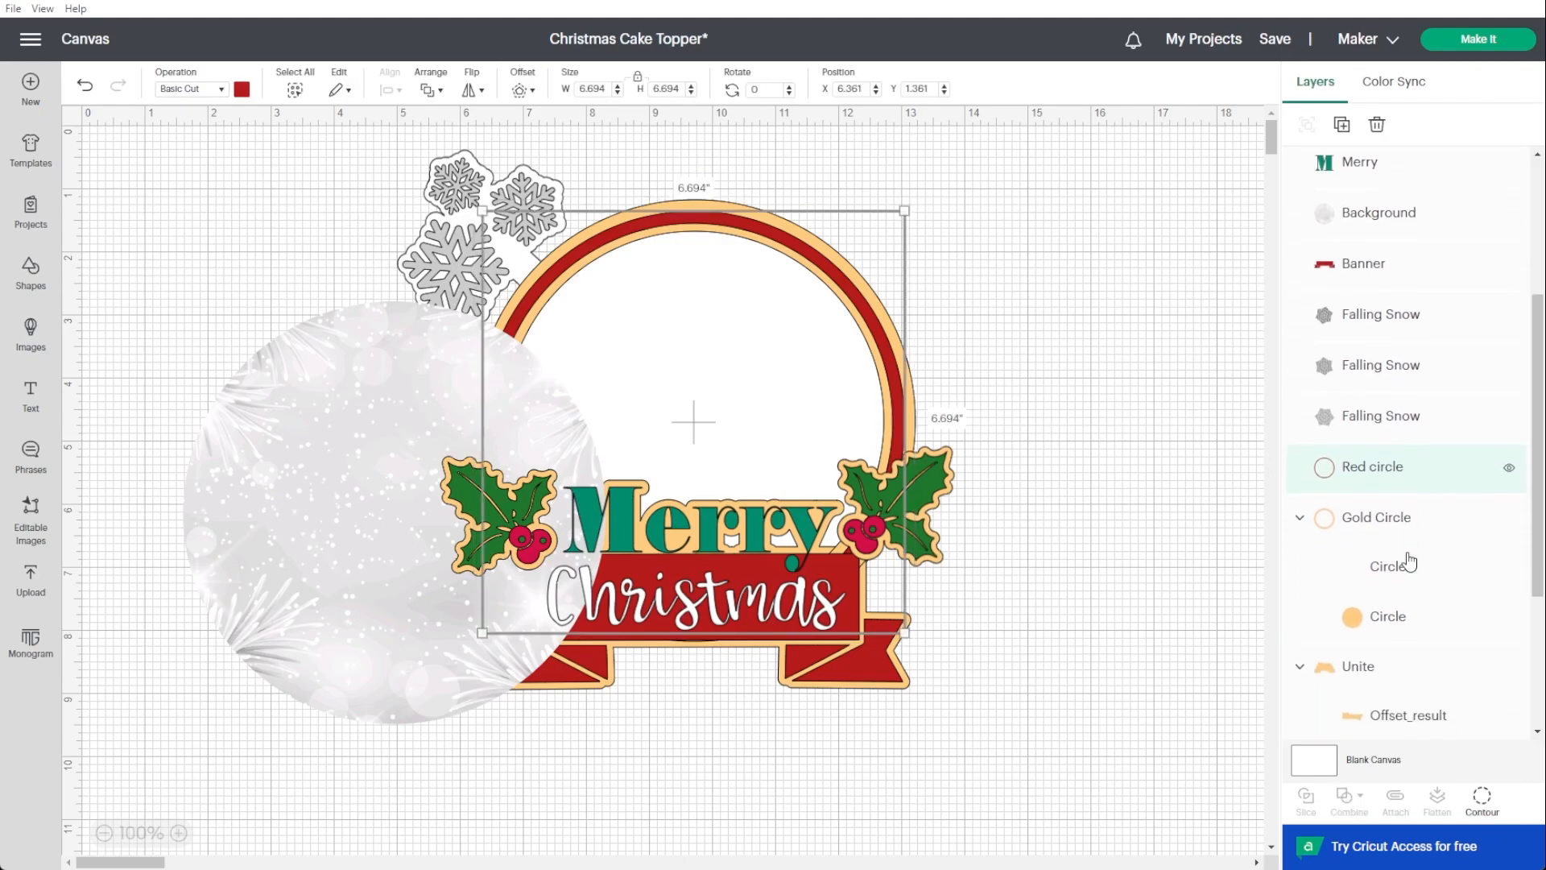
left_click(1299, 431)
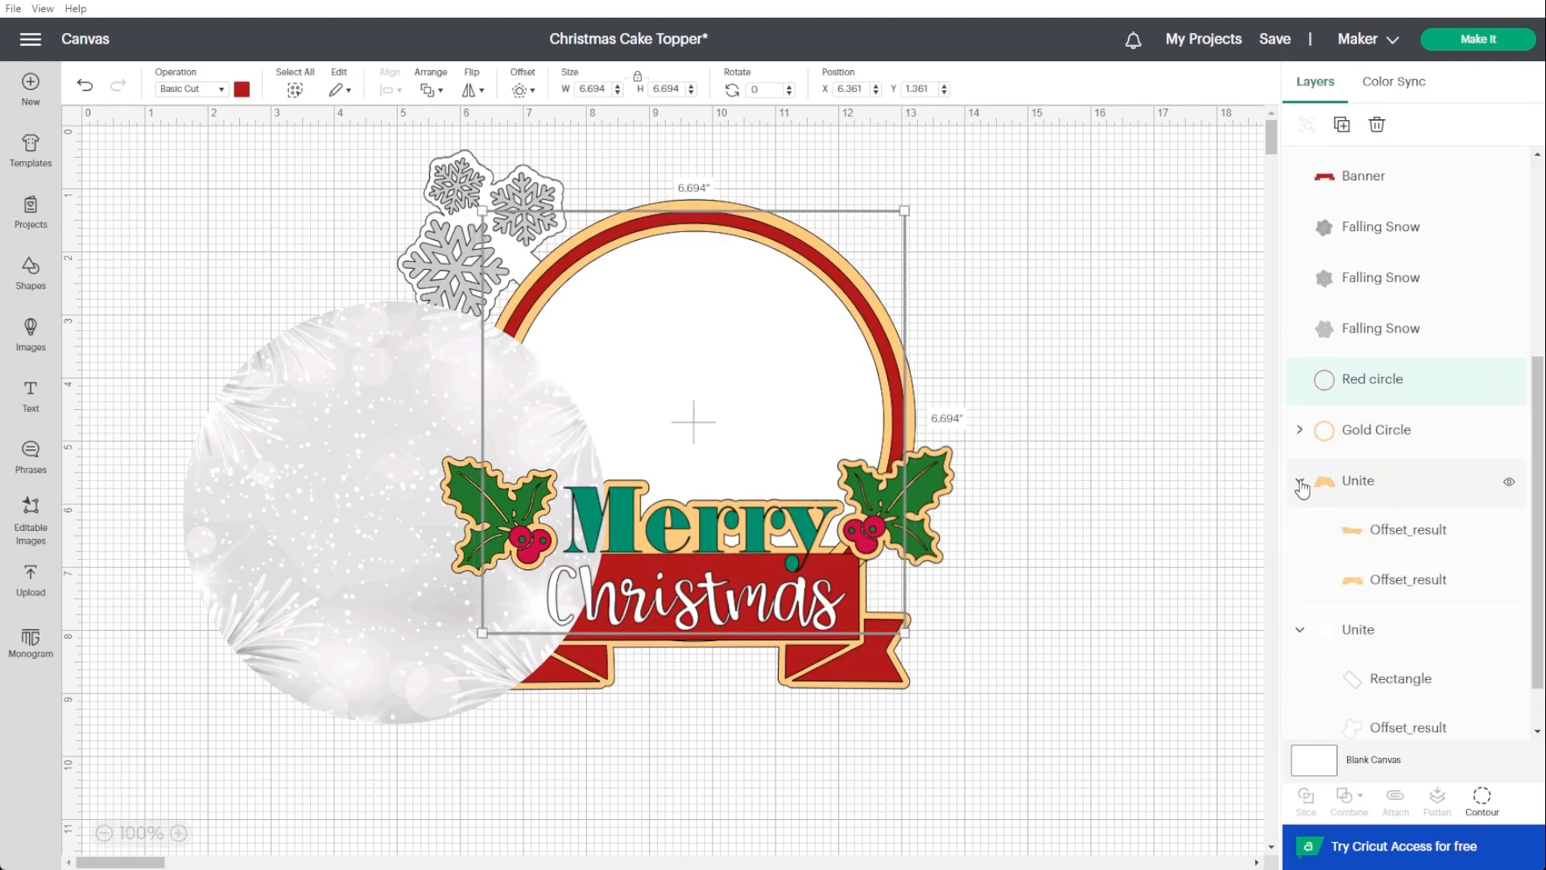
left_click(1299, 481)
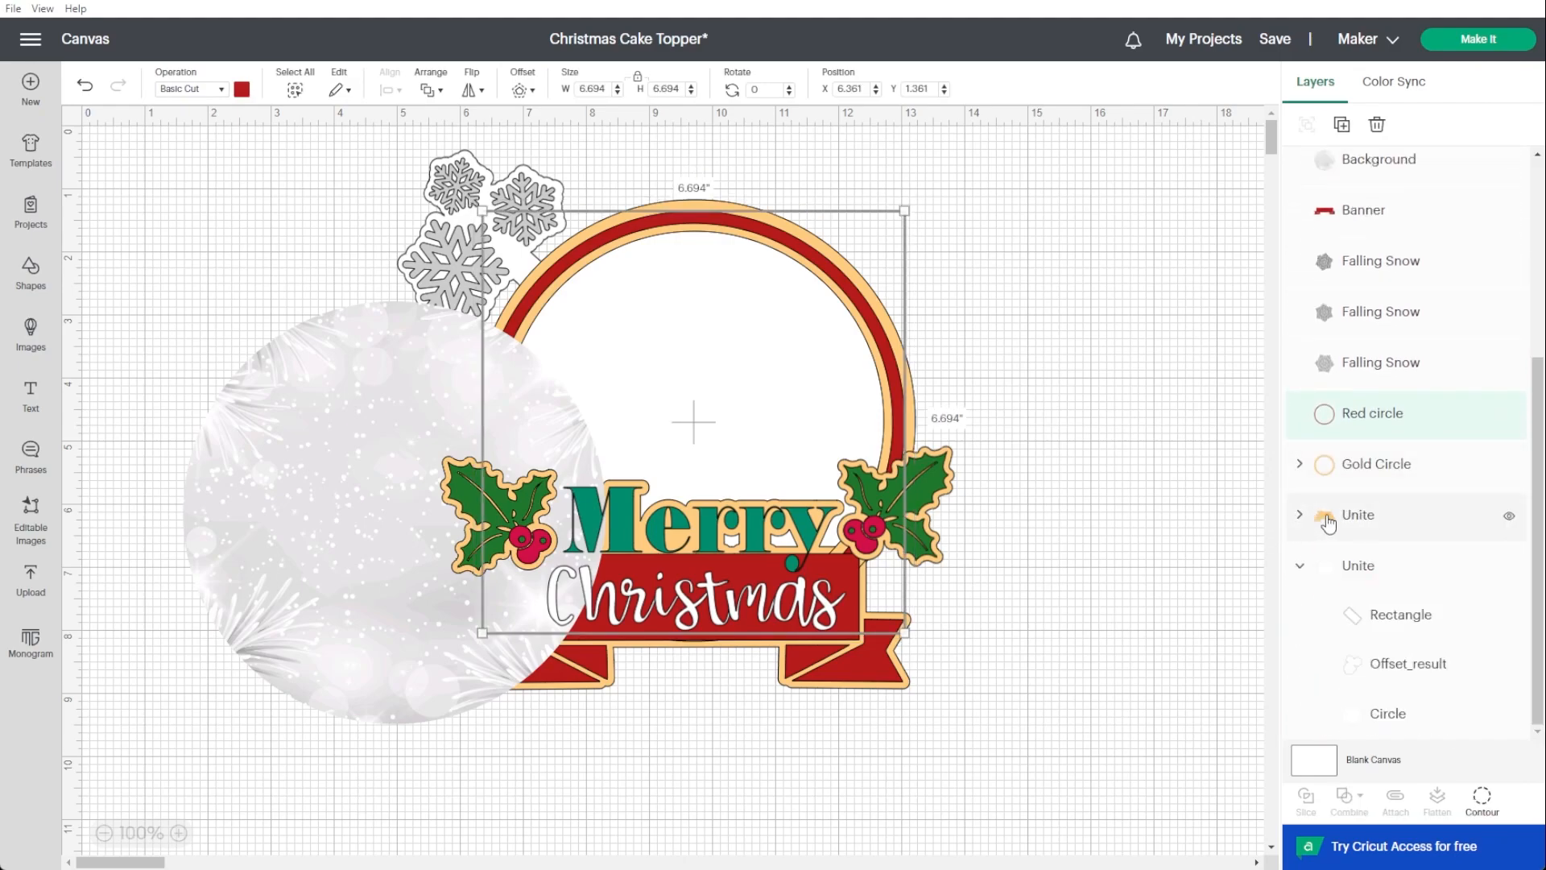
Identify the gold Unite layer by toggling its visibility and rename it as Banner Offset.
left_click(1508, 517)
left_click(1508, 516)
left_click(1359, 525)
double_click(1359, 522)
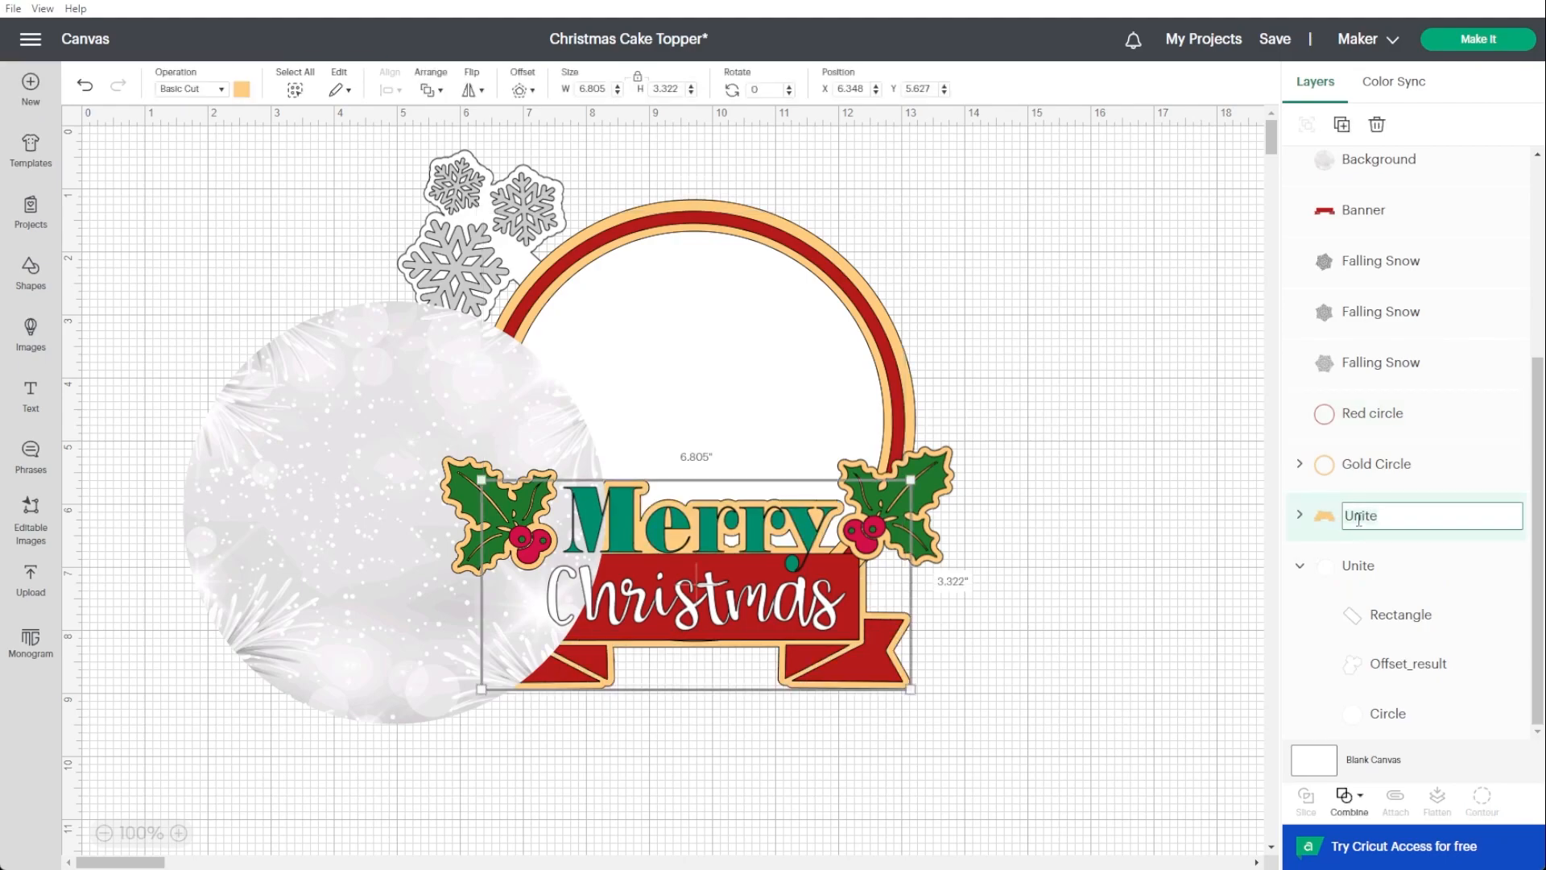
type("Ban")
left_click(1183, 608)
Rename the white backing's Unite layer as Acetate.
left_click(1360, 567)
double_click(1368, 566)
type("Acetate")
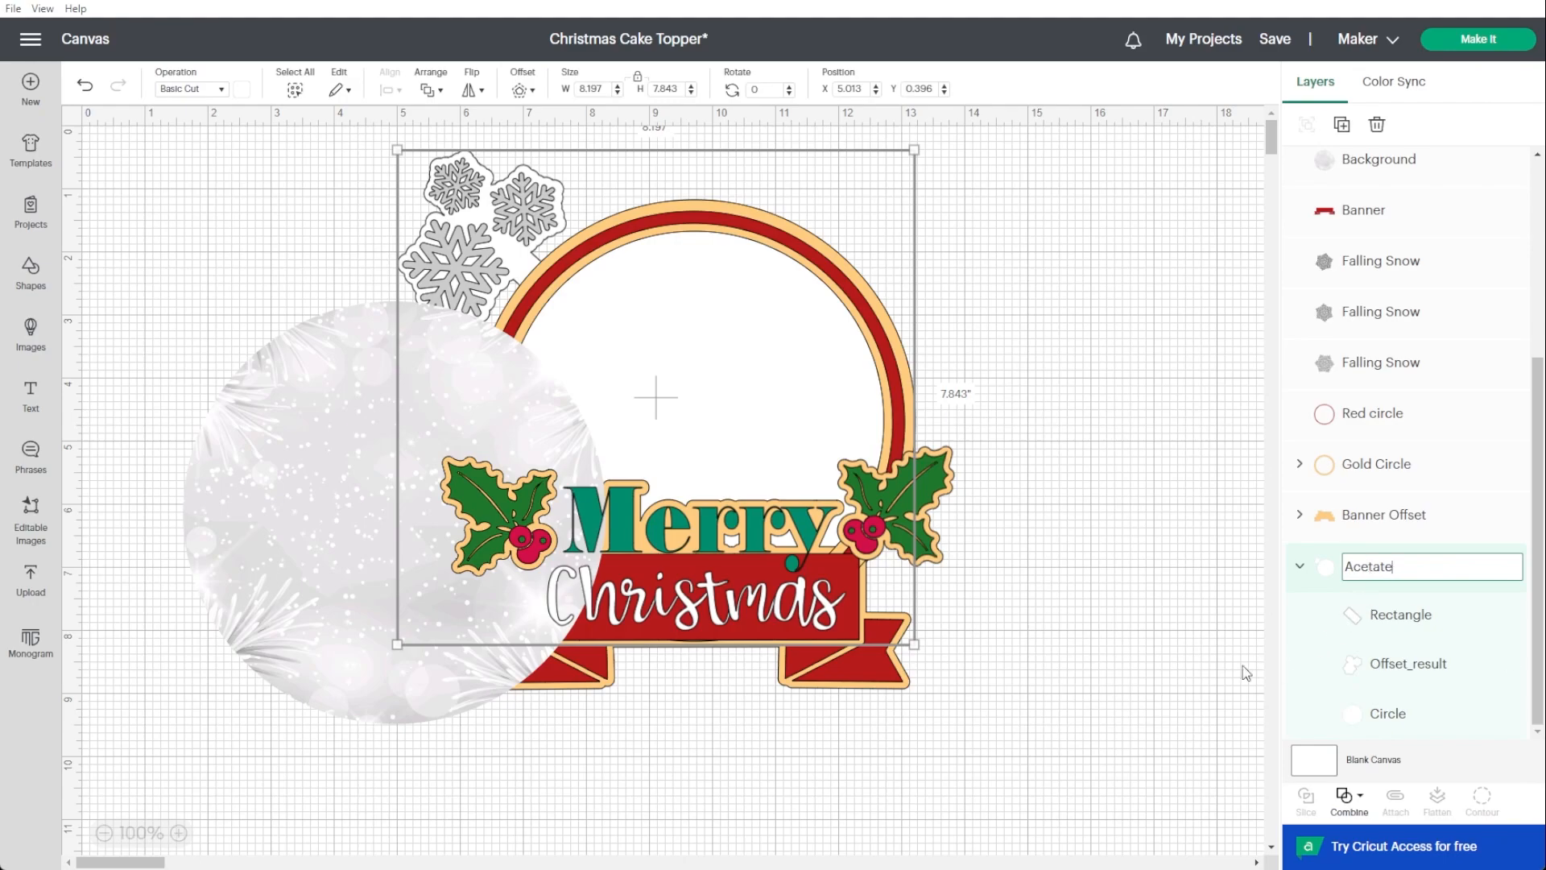
left_click(1105, 669)
Place the Background image back over the ring and send it backward behind the Red circle layer.
right_click(644, 301)
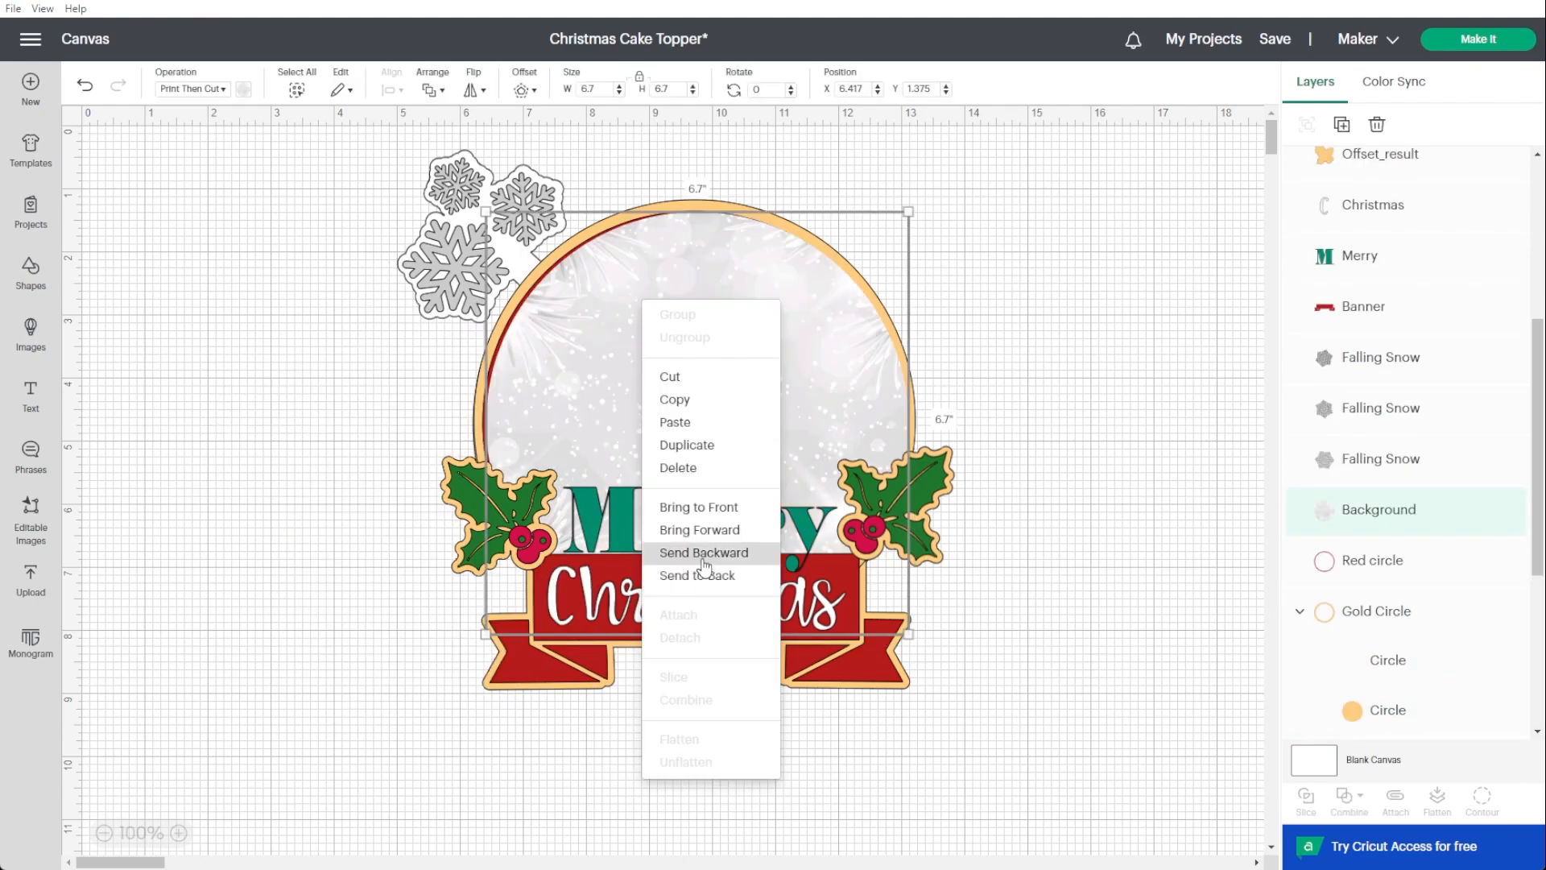
left_click(706, 557)
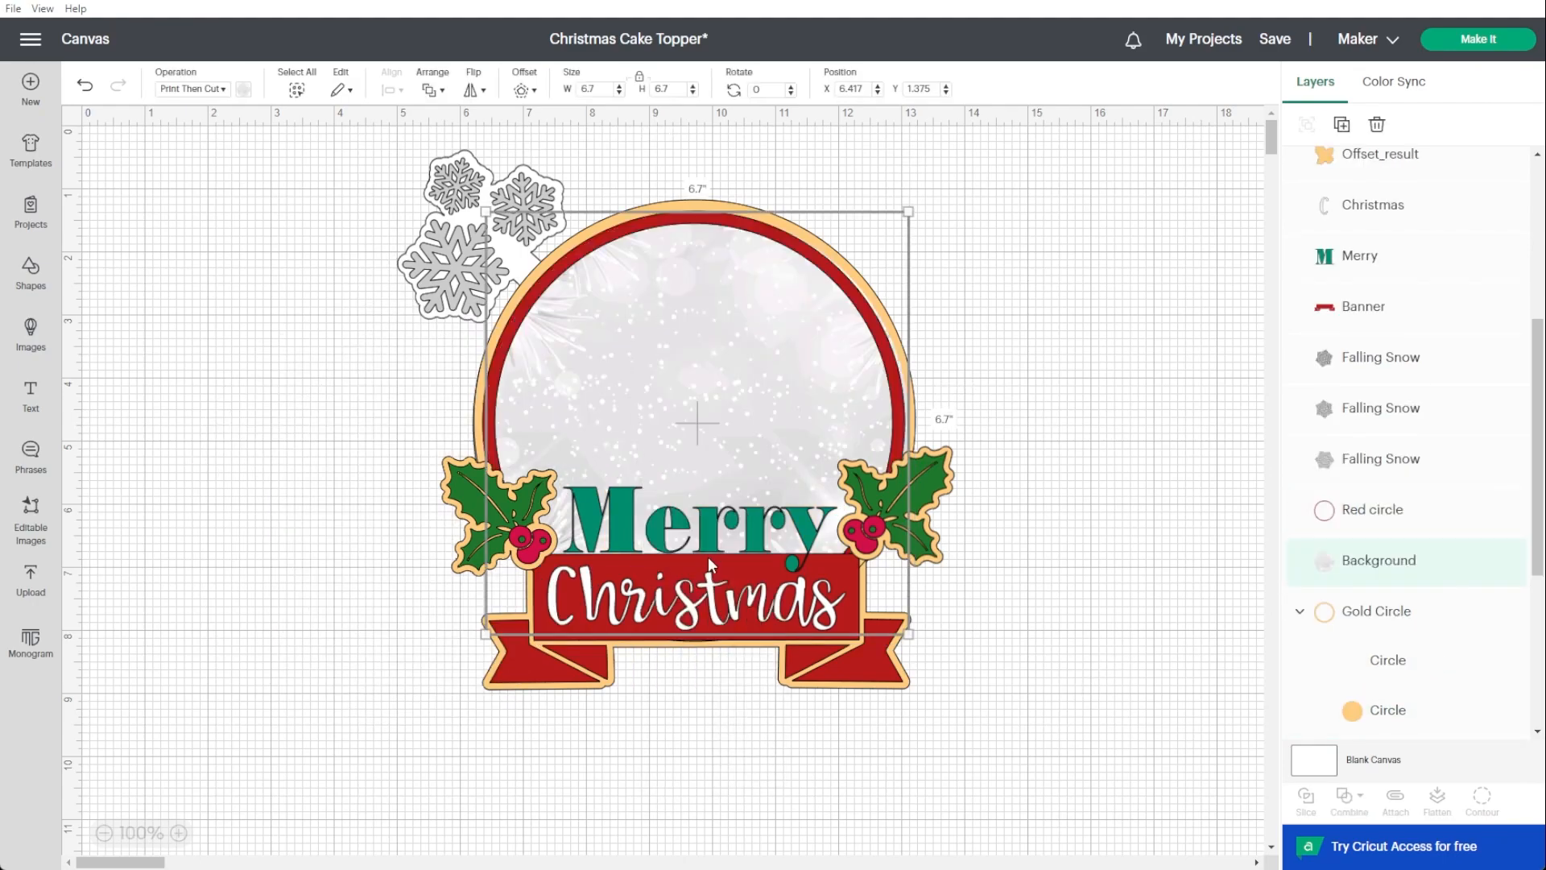
left_click(1076, 347)
left_click(760, 371)
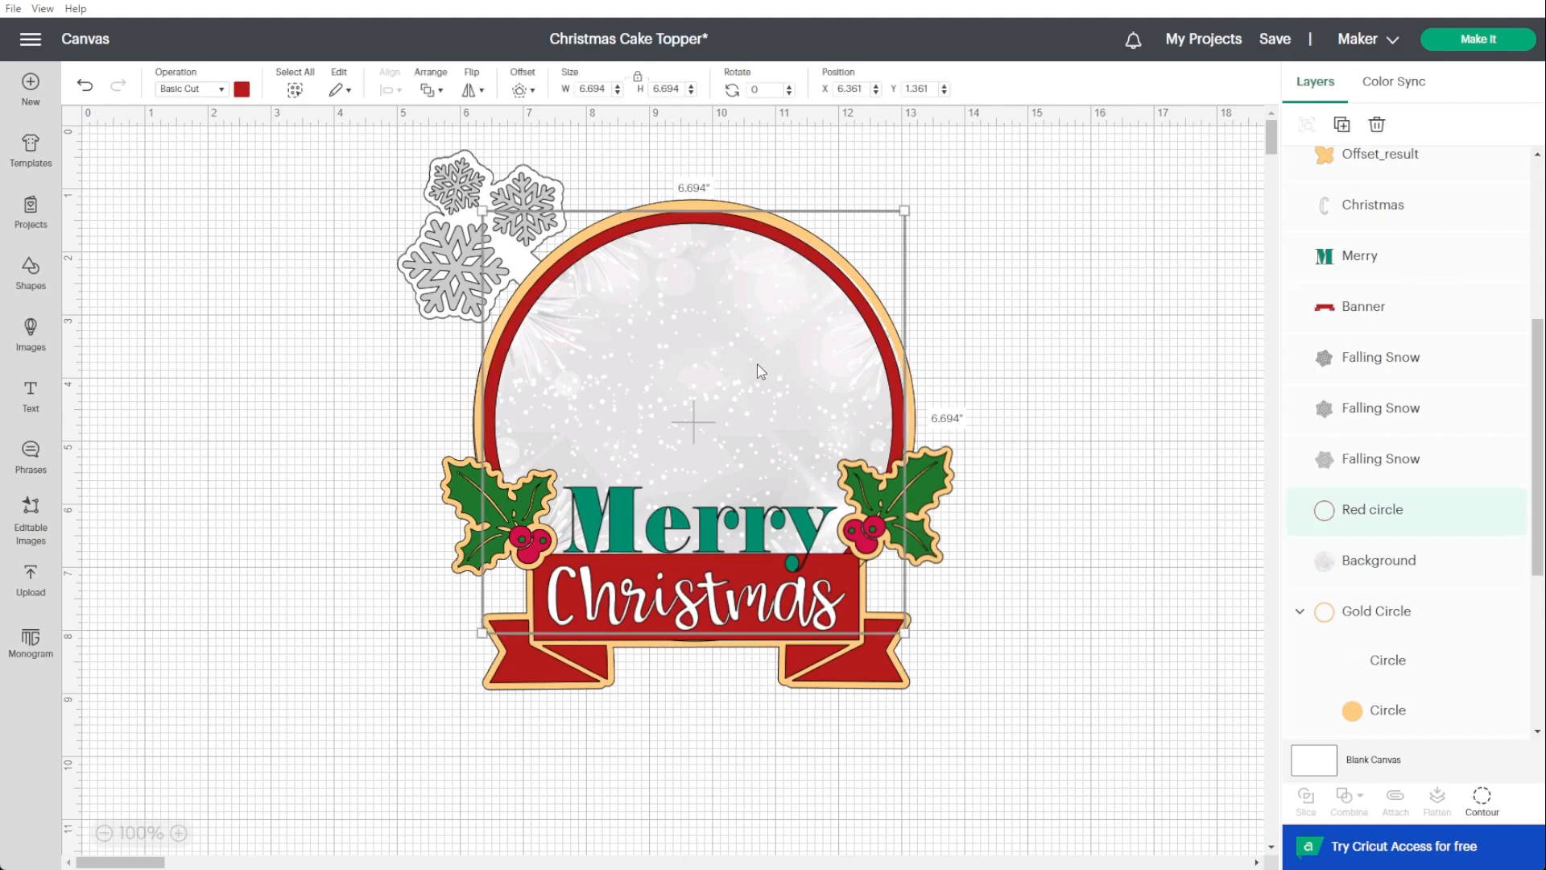
Try sending the Background image to the very back of the layer stack, and undo that change.
left_click(1378, 561)
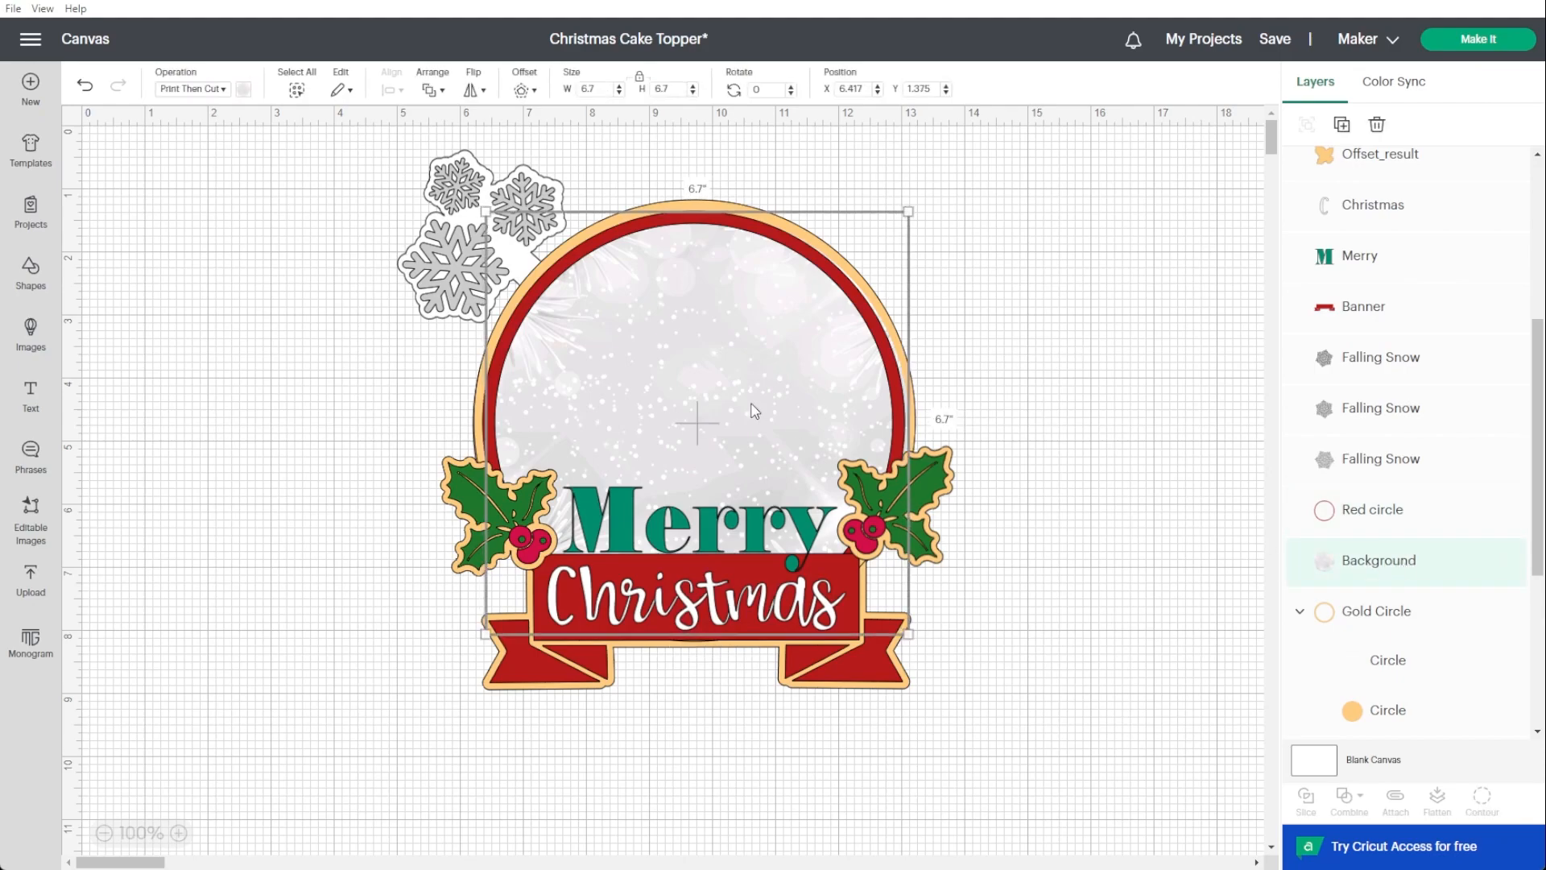
right_click(754, 410)
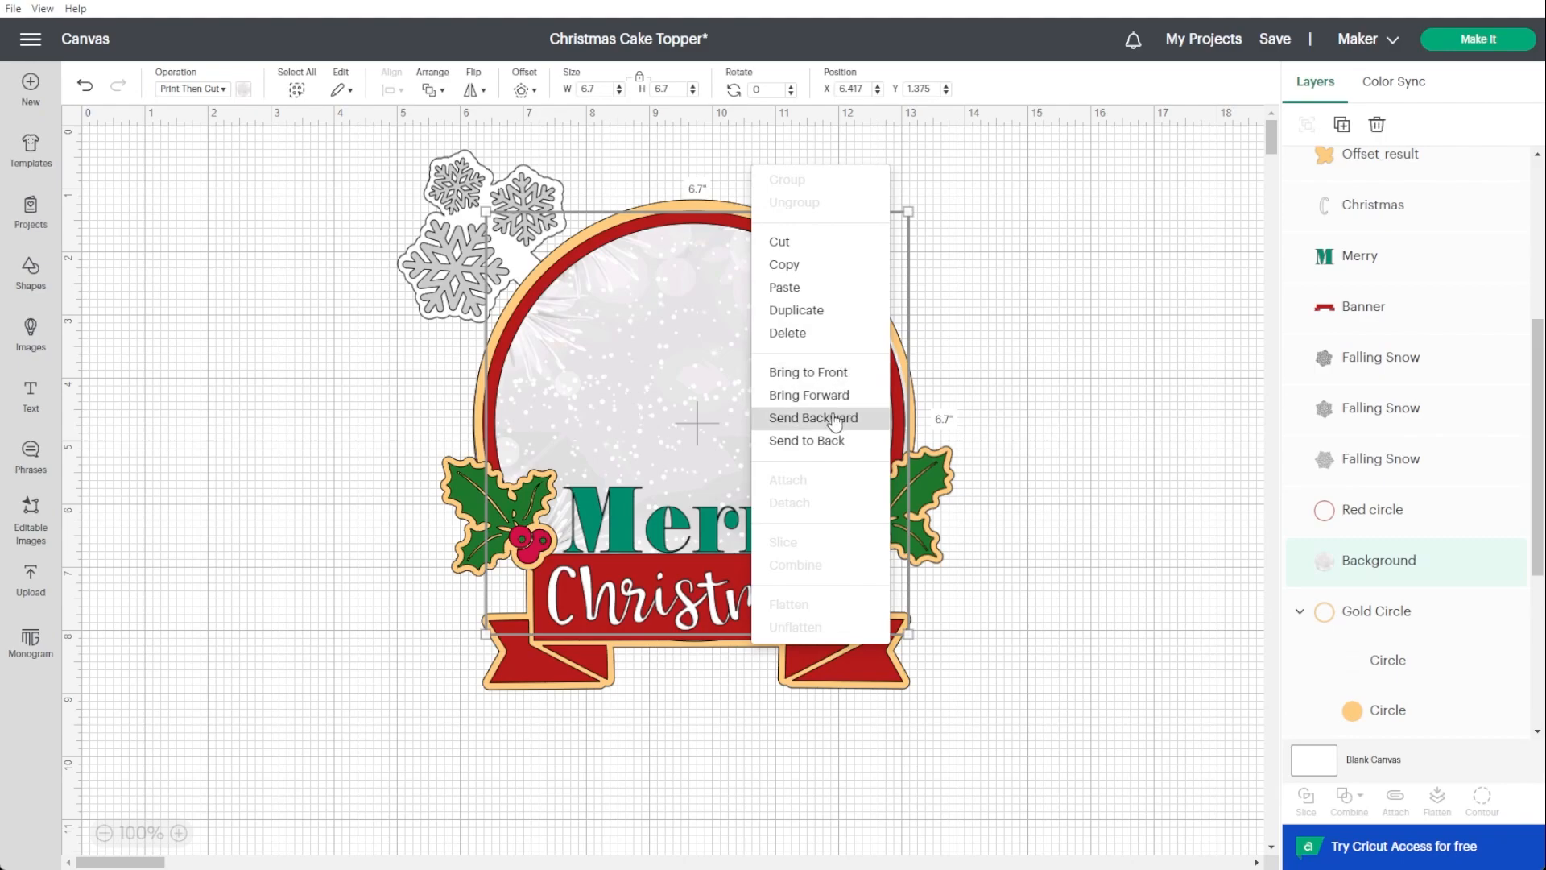
left_click(825, 442)
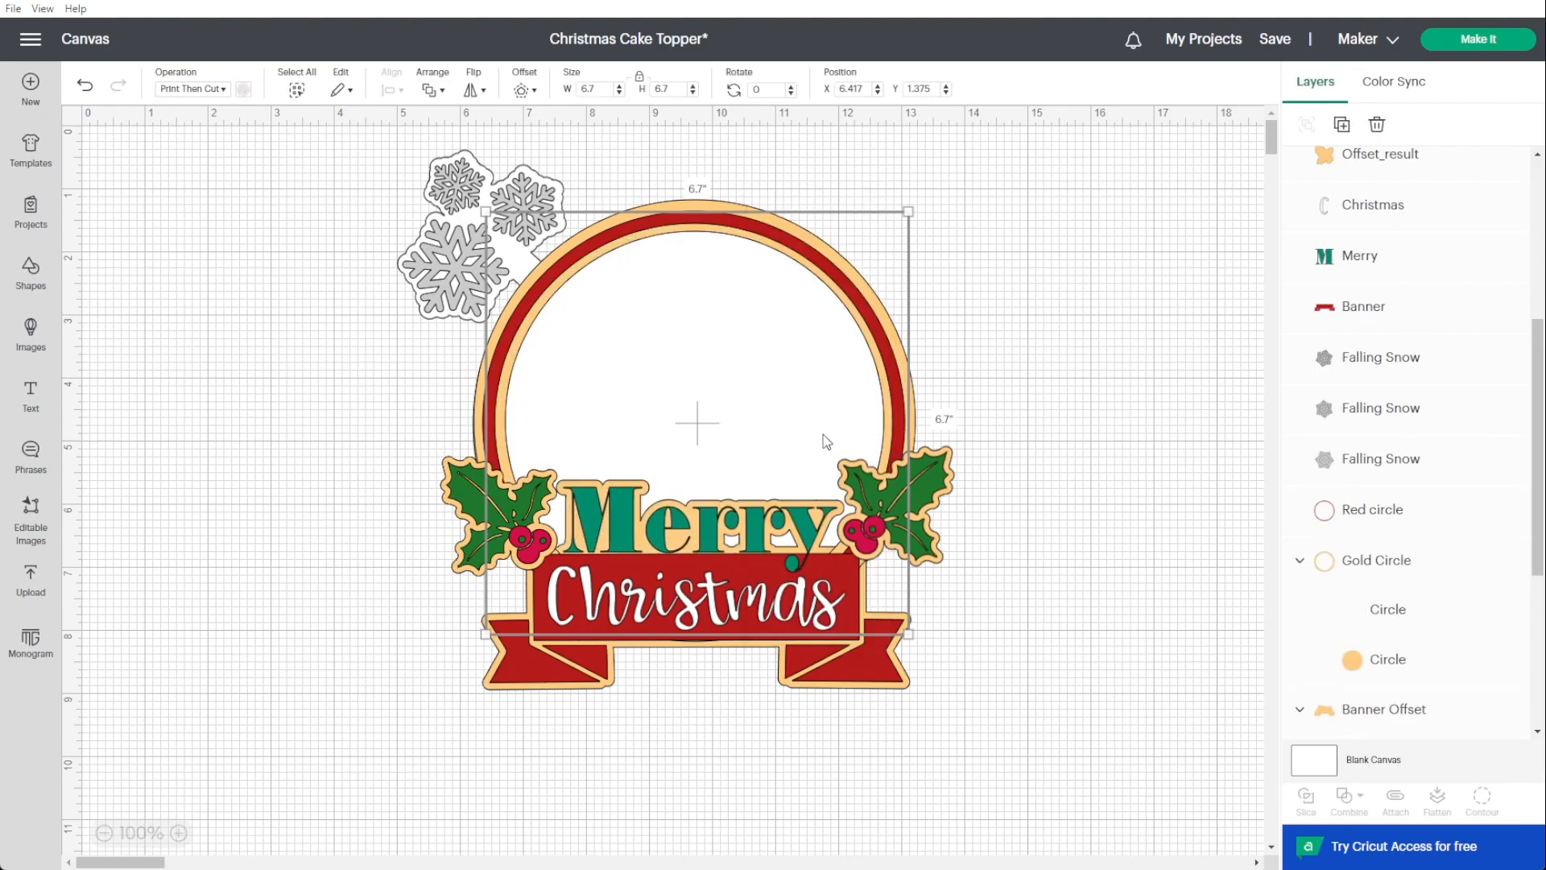
left_click(85, 86)
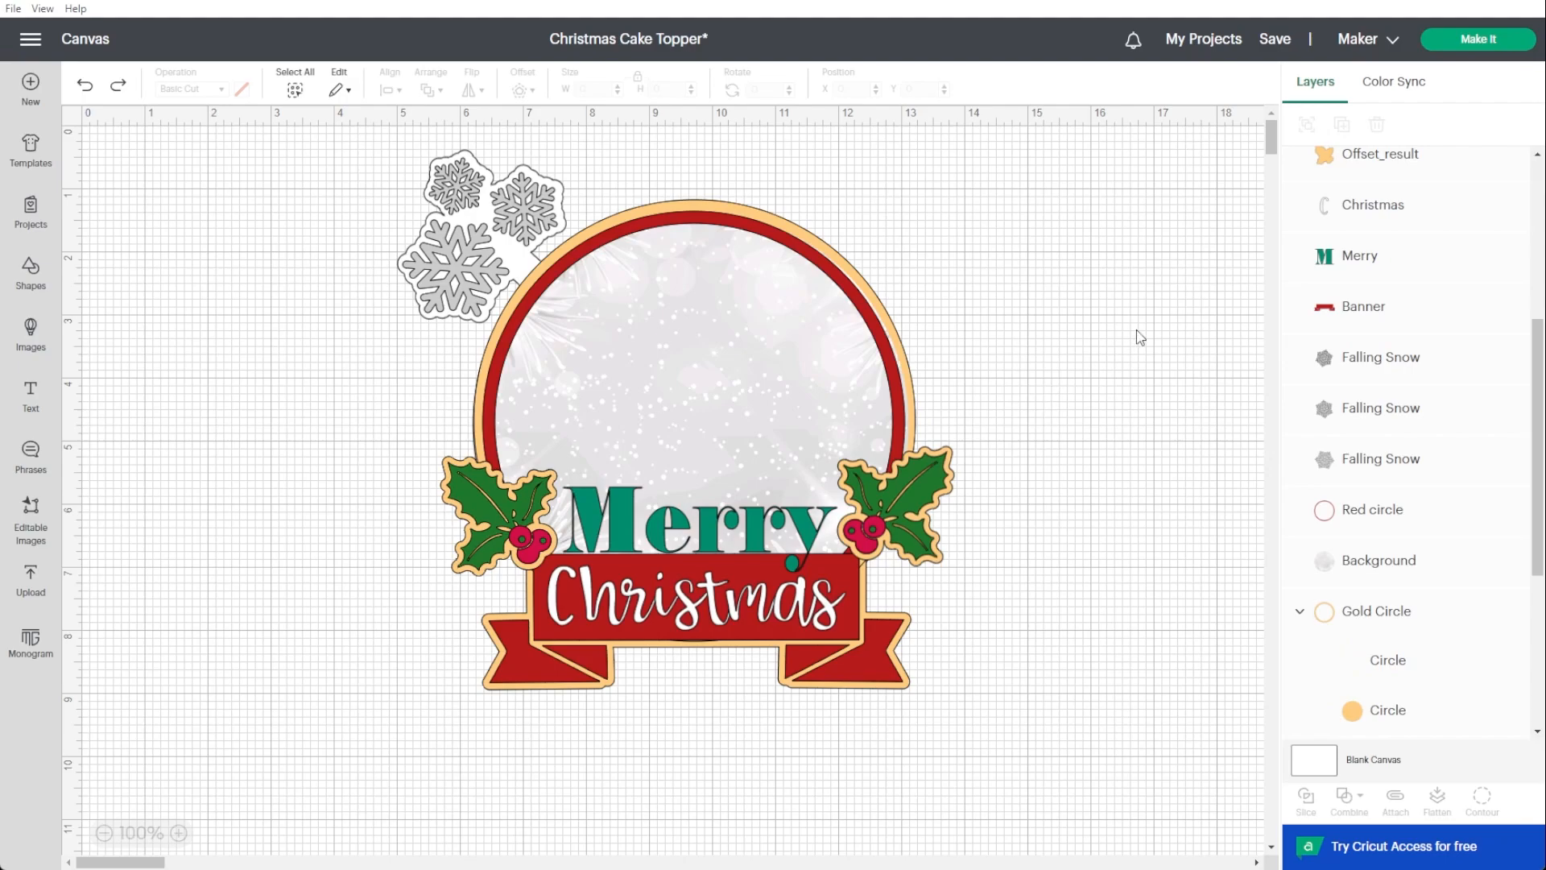
Duplicate the medium snowflake and place the copy on the upper right part of the ring.
scroll(1409, 438, "down", 5)
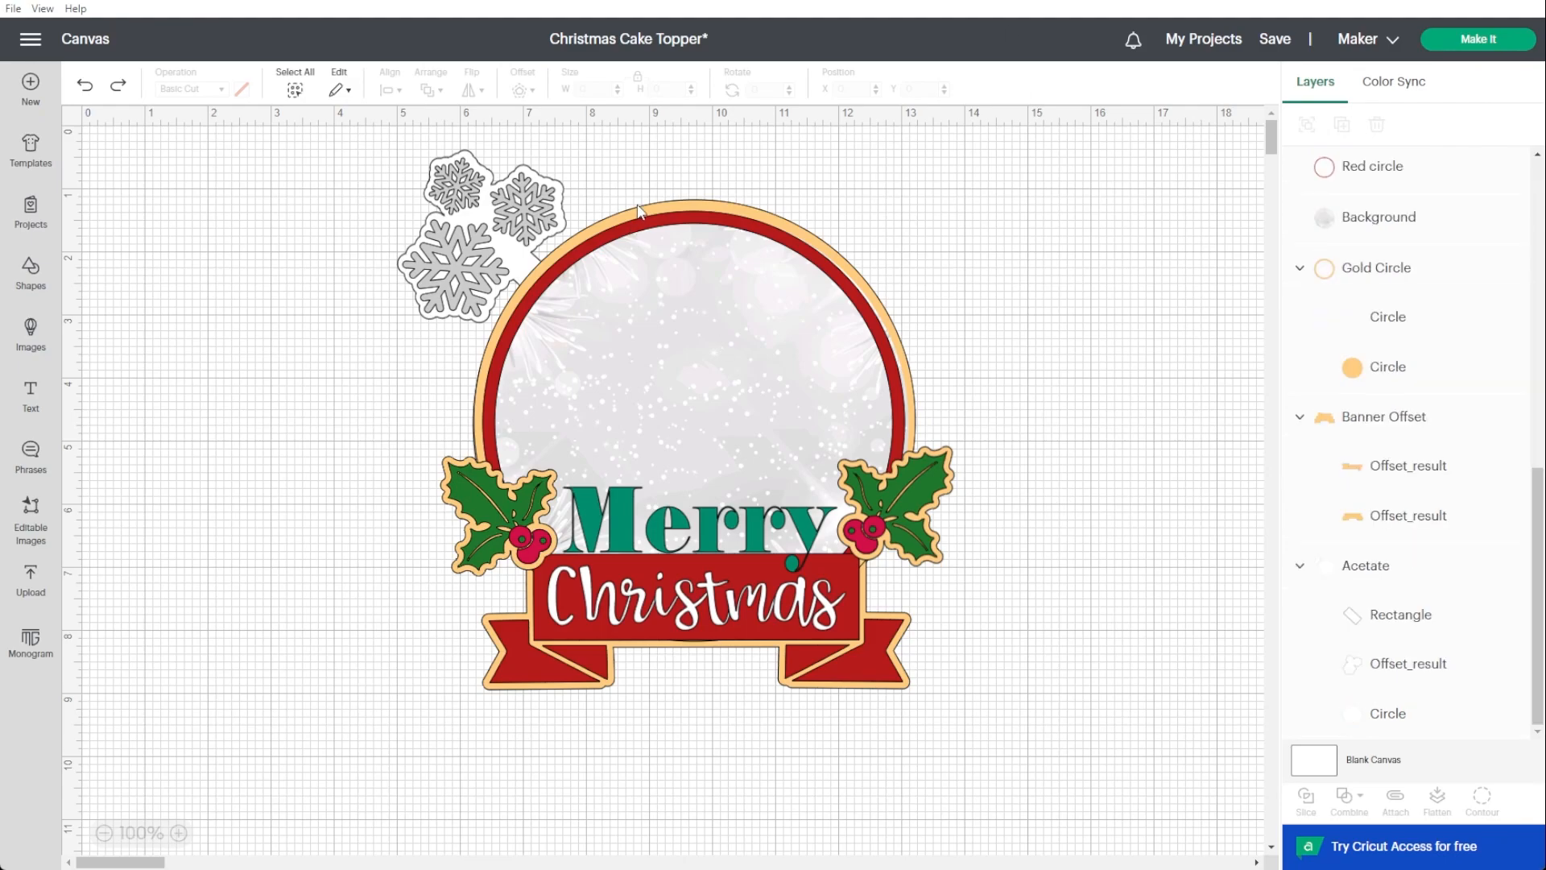
left_click(532, 208)
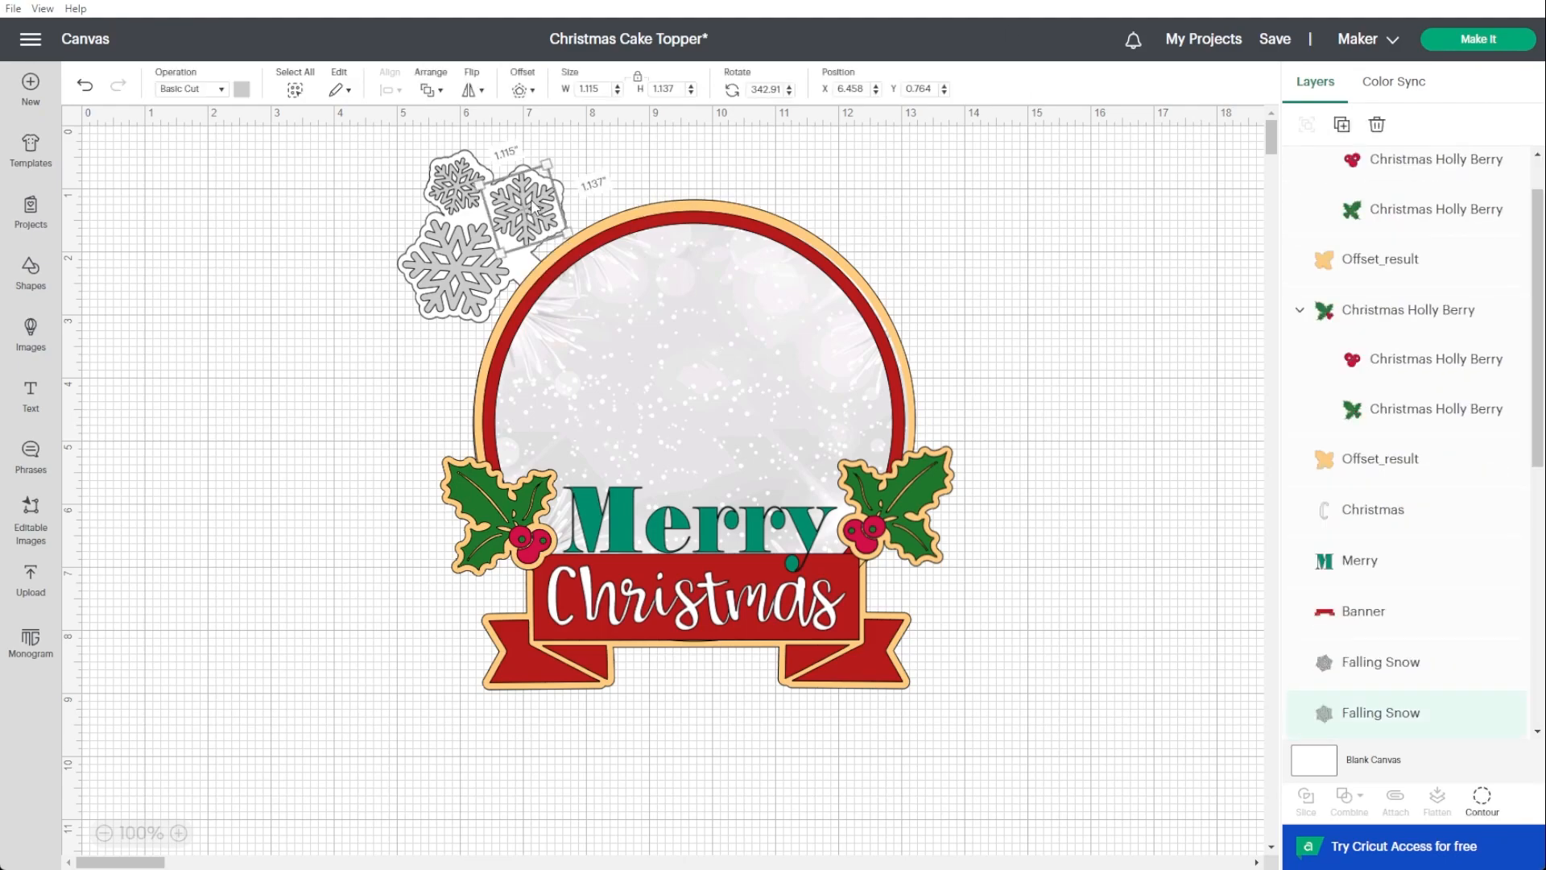
left_click_drag(522, 242, 828, 259)
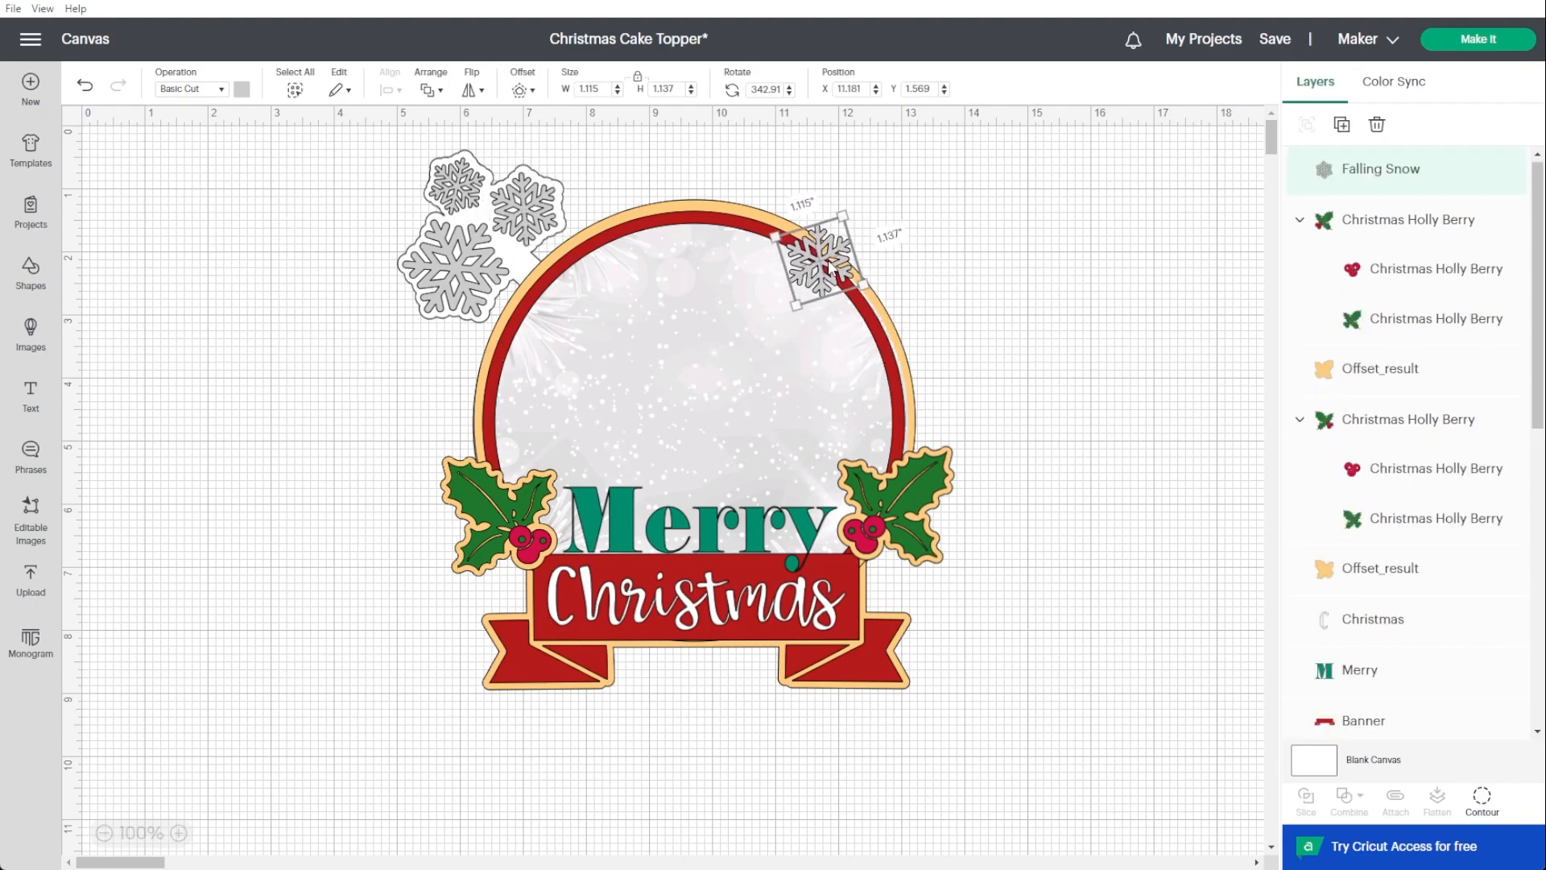
Paste a smaller snowflake about 0.9 in wide onto the ring below the upper-right one, and delete the surplus copy.
key("ctrl+v")
left_click_drag(237, 291, 883, 340)
key("ctrl+v")
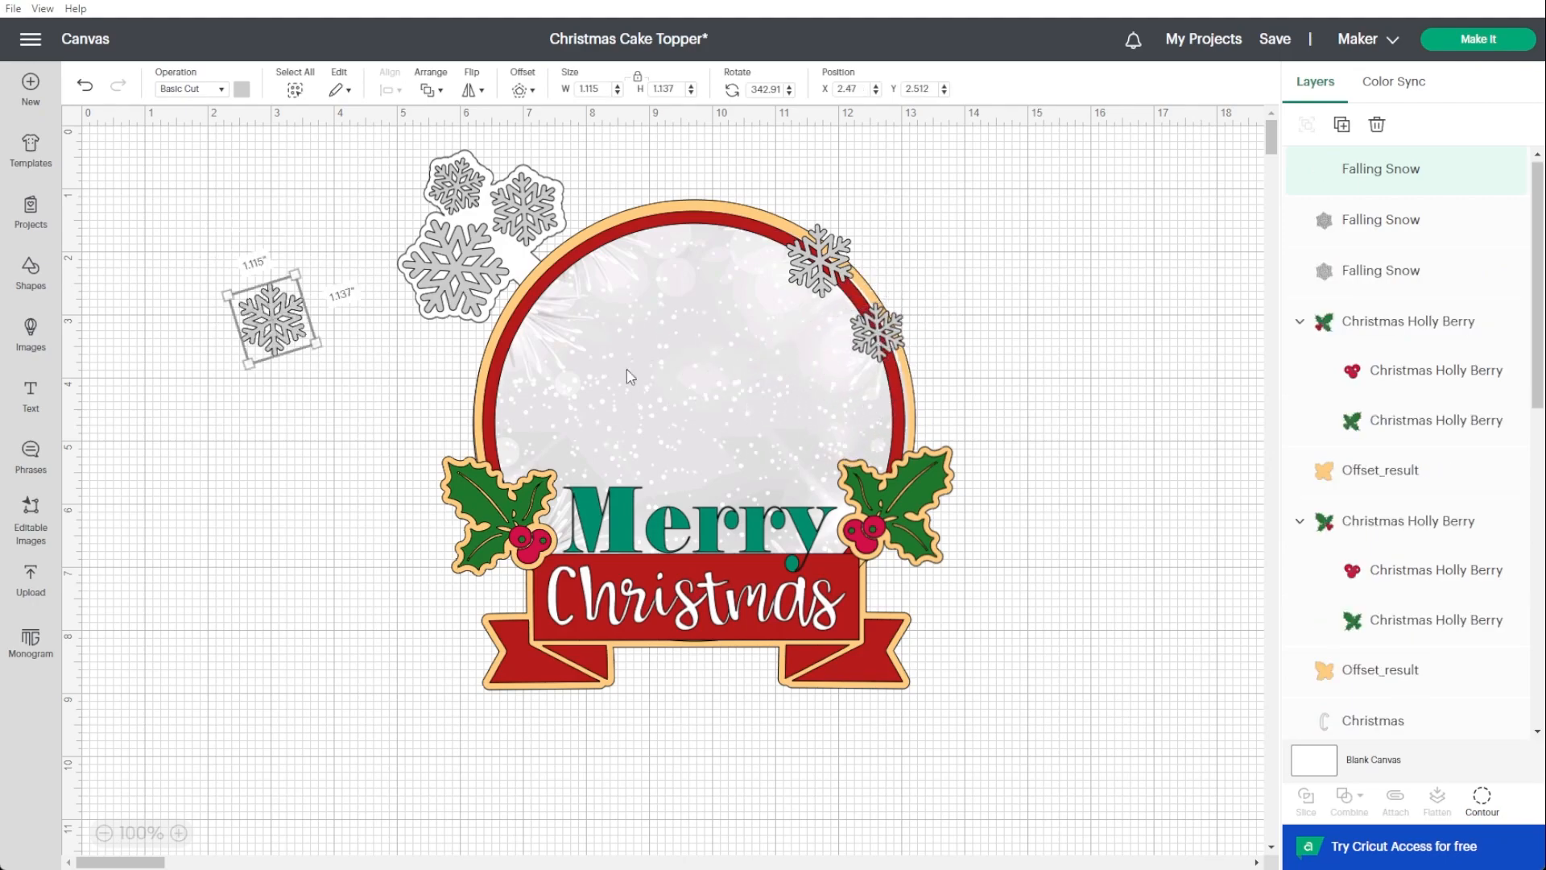
left_click_drag(275, 300, 1000, 326)
left_click(1002, 351)
key("Delete")
Place another full-size copy of the upper ring snowflake just above the right holly, and nudge the middle snowflake slightly upward.
left_click(820, 262)
left_click_drag(304, 350, 901, 409)
left_click(953, 354)
left_click_drag(885, 335, 886, 325)
left_click(989, 306)
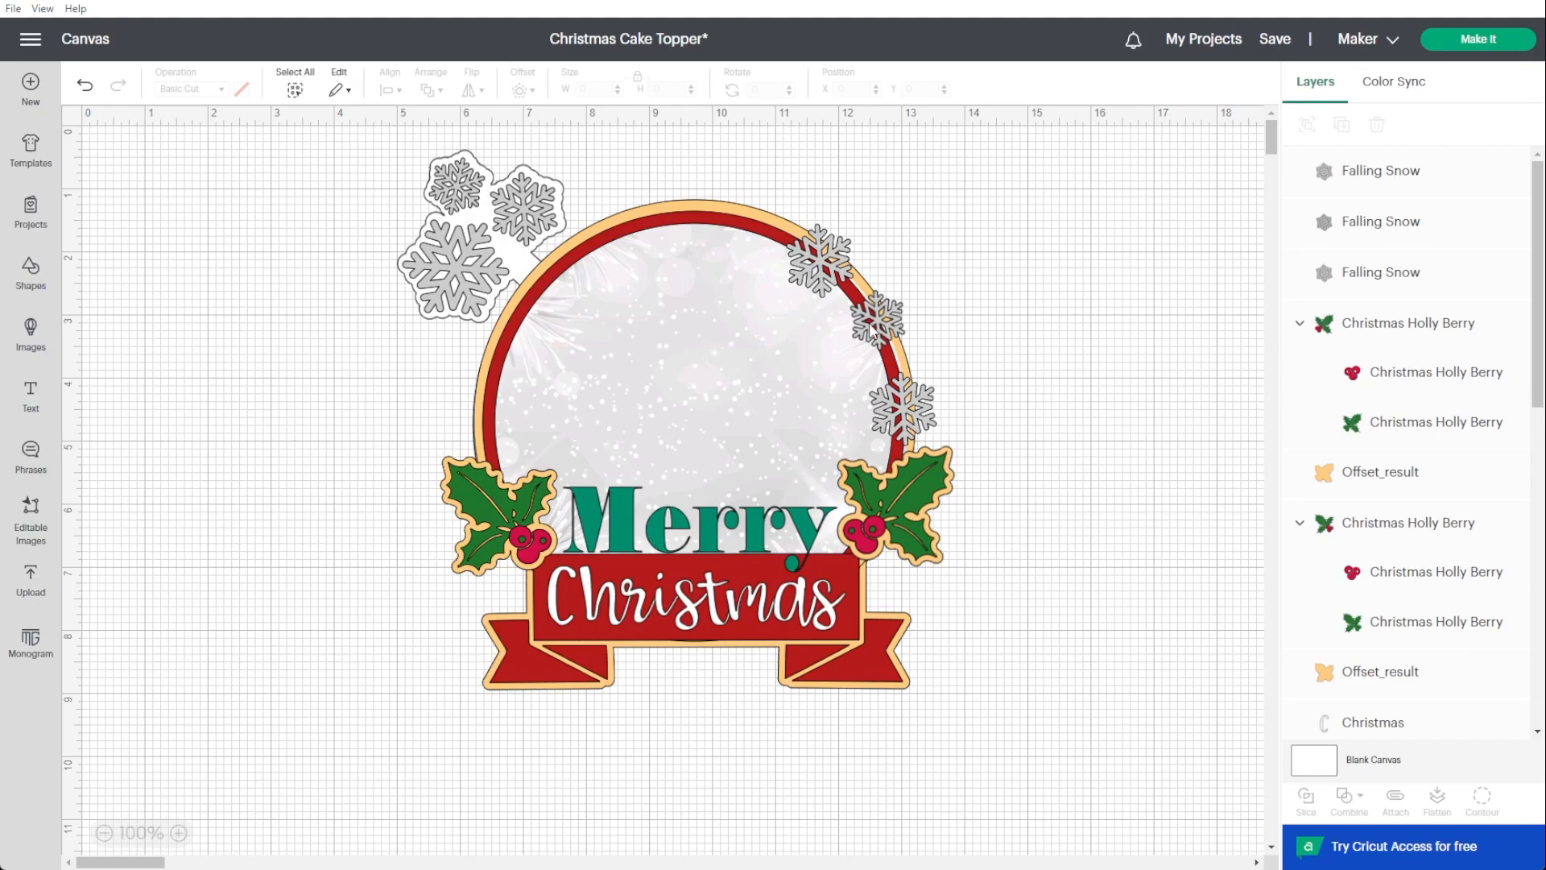
Offset the uppermost snowflake on the ring's right side by 0.111 in with rounded corners, and color the offset gold.
left_click(820, 263)
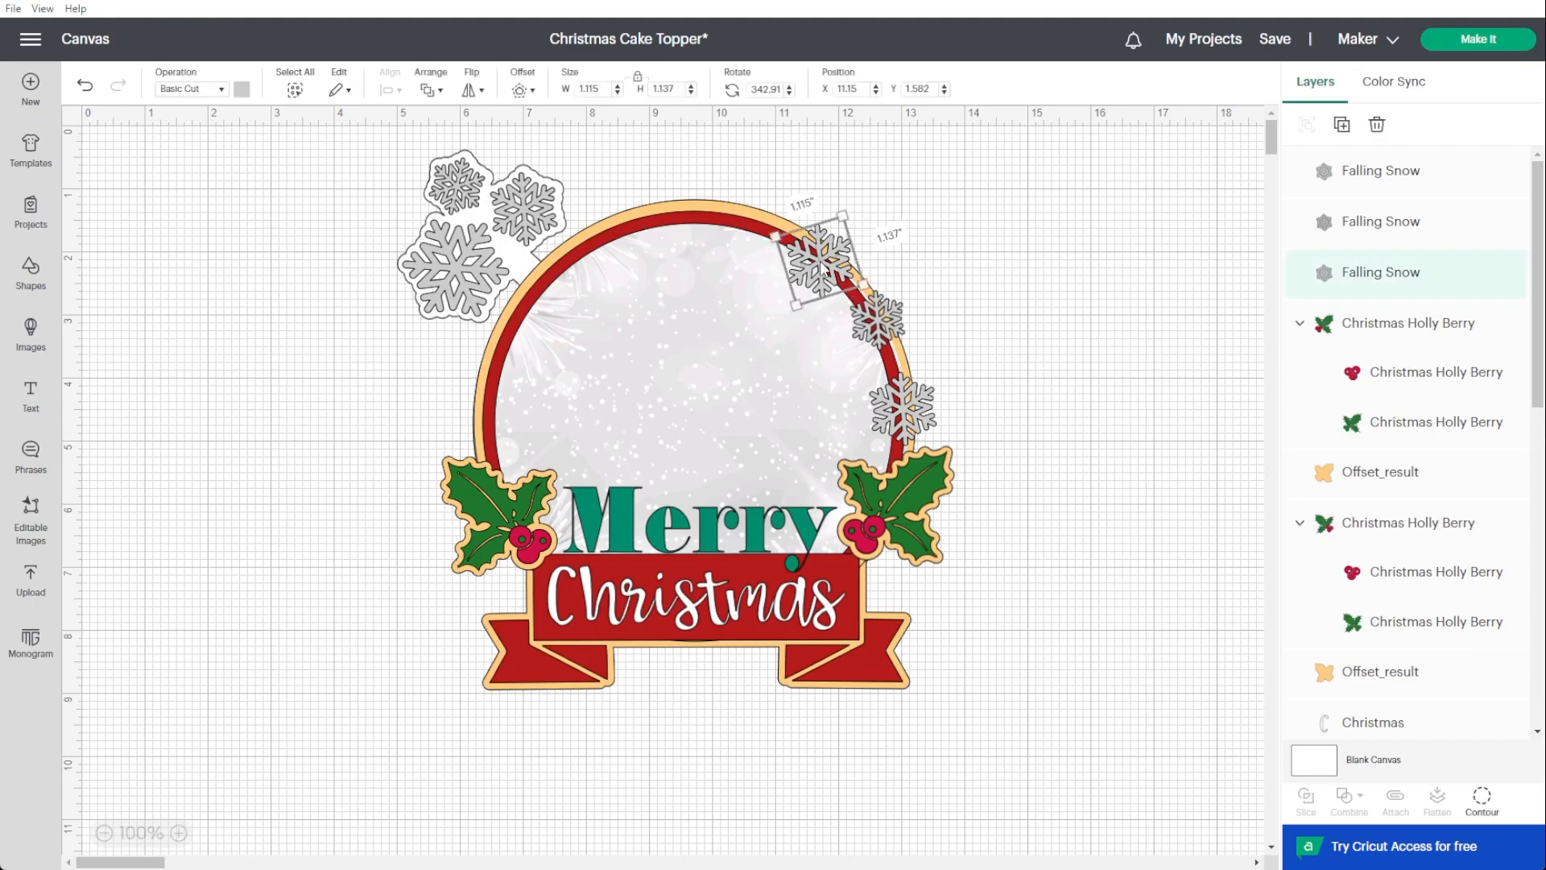
left_click(522, 90)
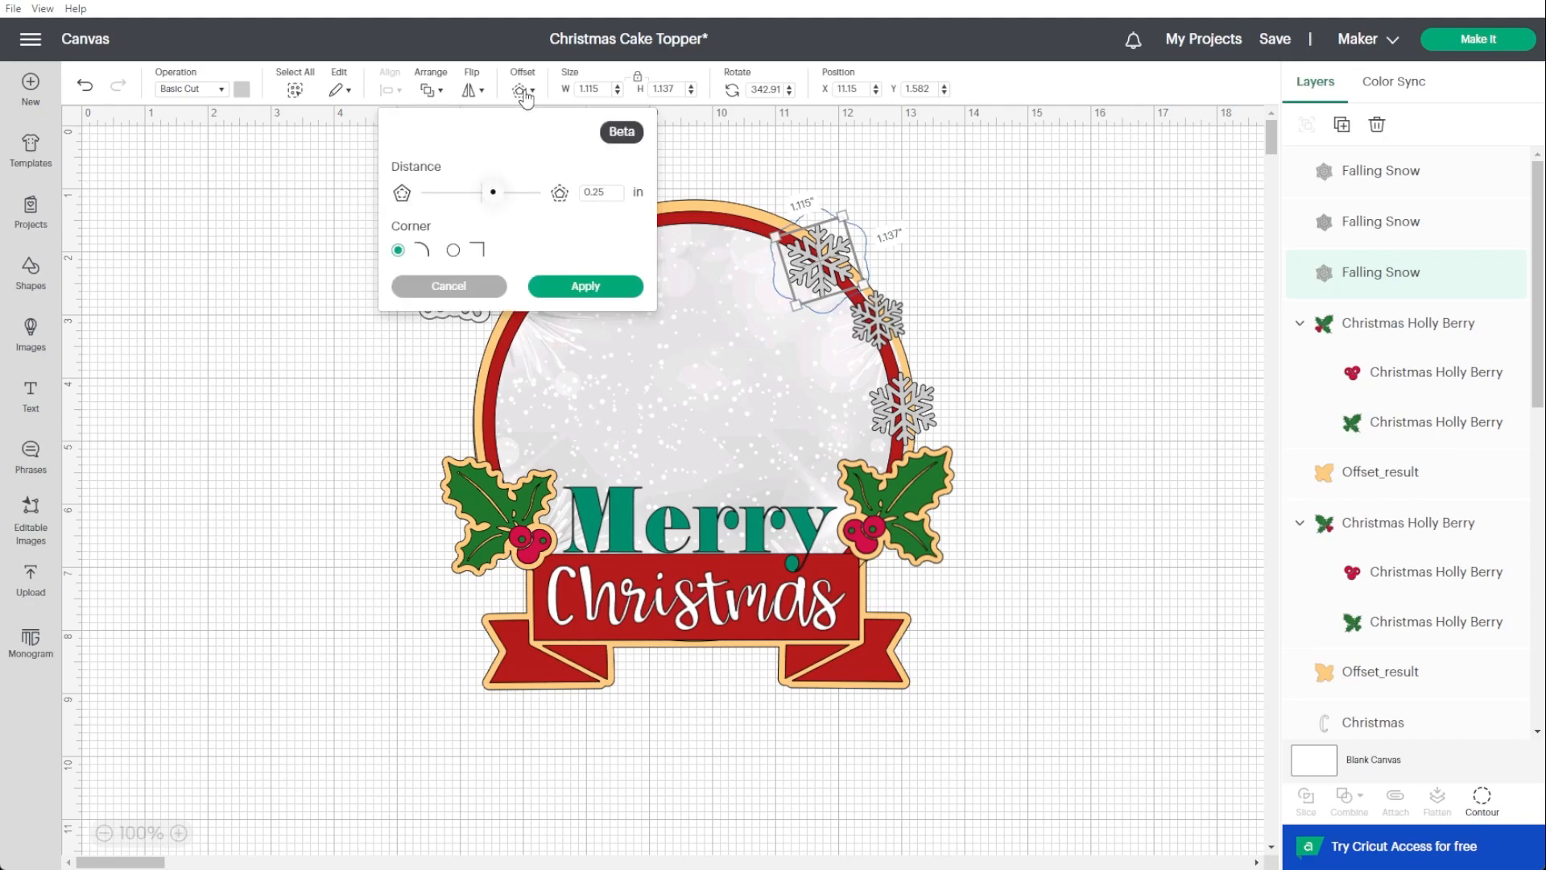
left_click_drag(493, 193, 486, 194)
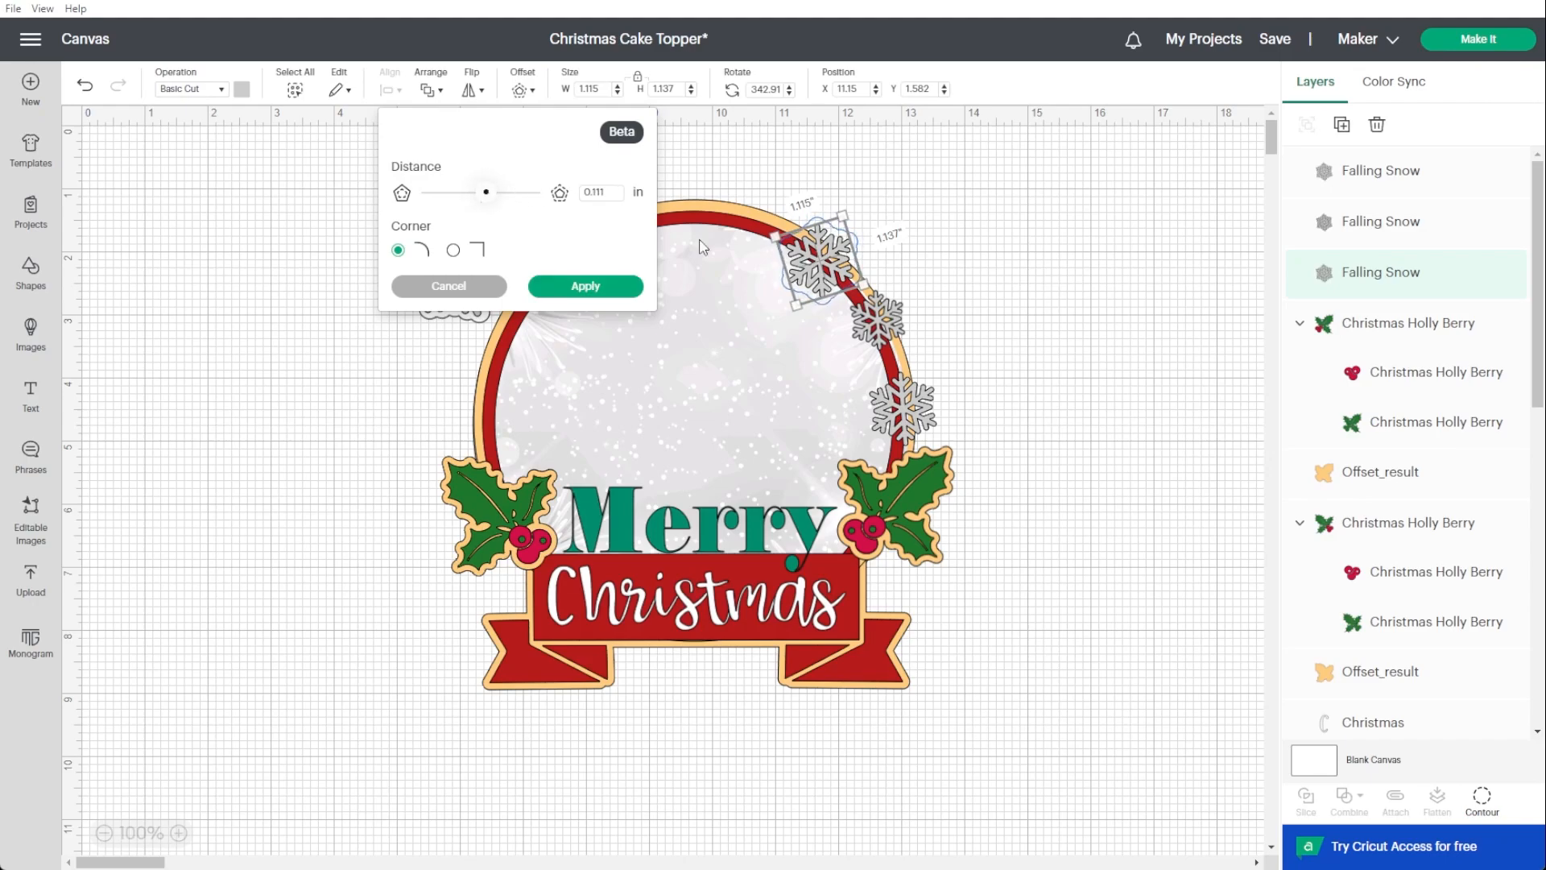
left_click(586, 286)
left_click(1003, 280)
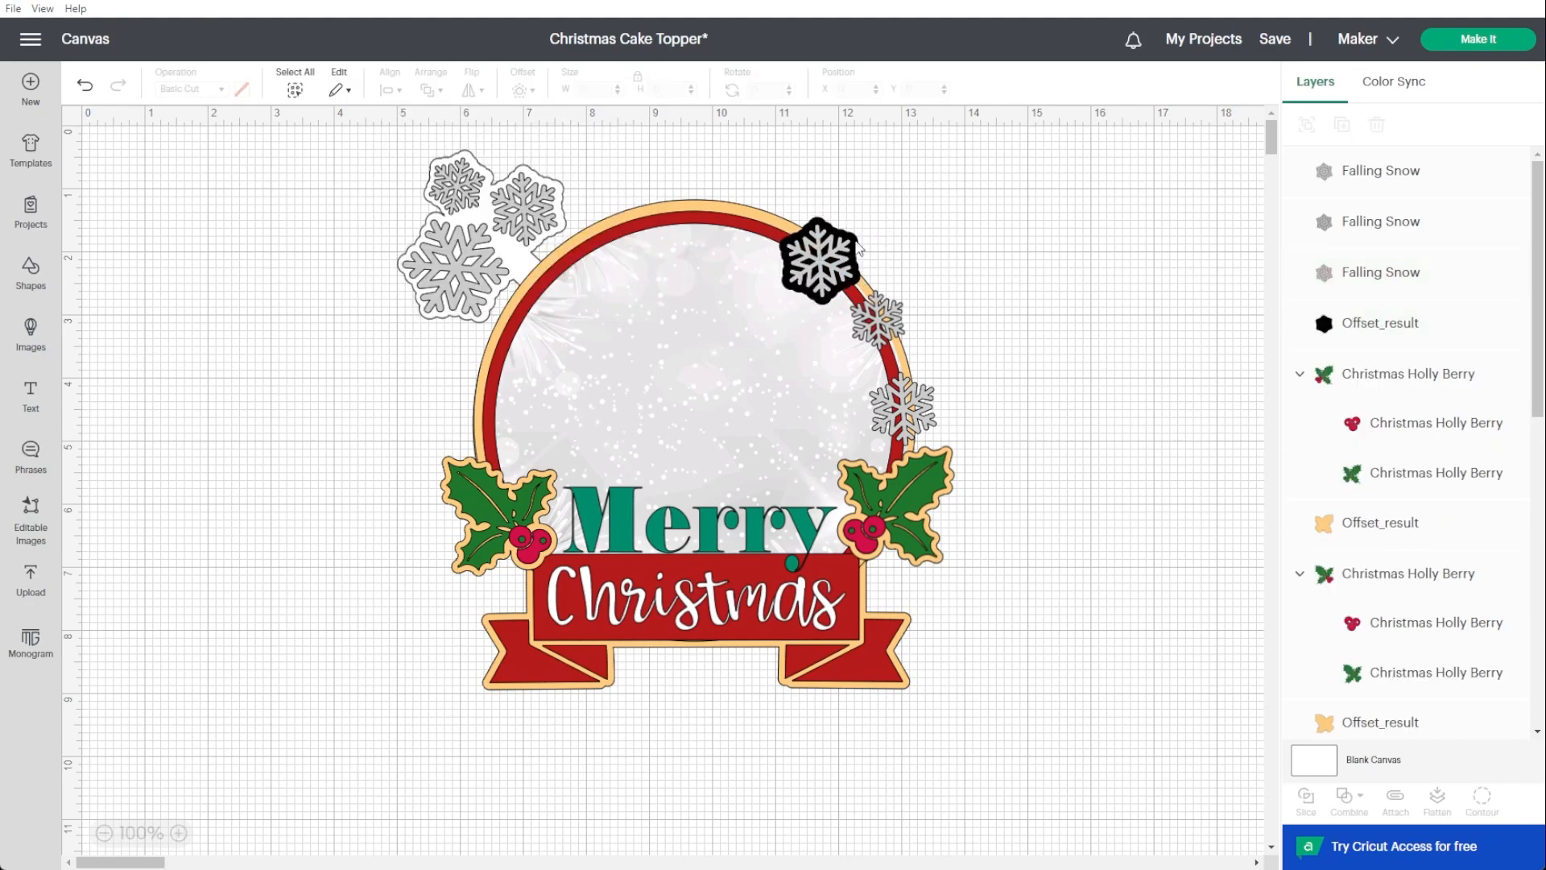
left_click(860, 247)
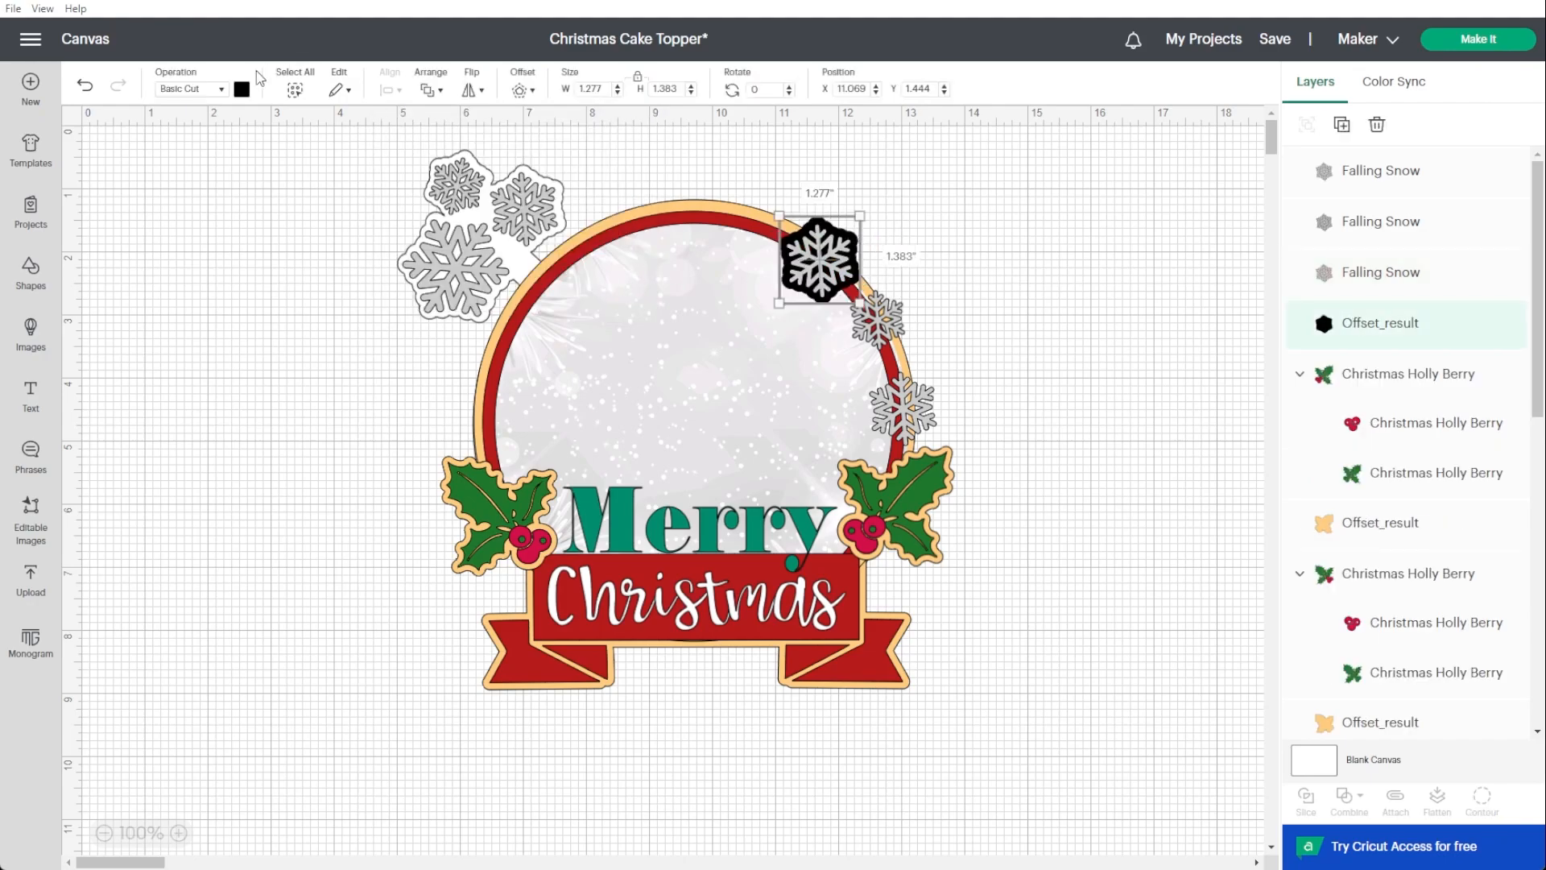
left_click(242, 89)
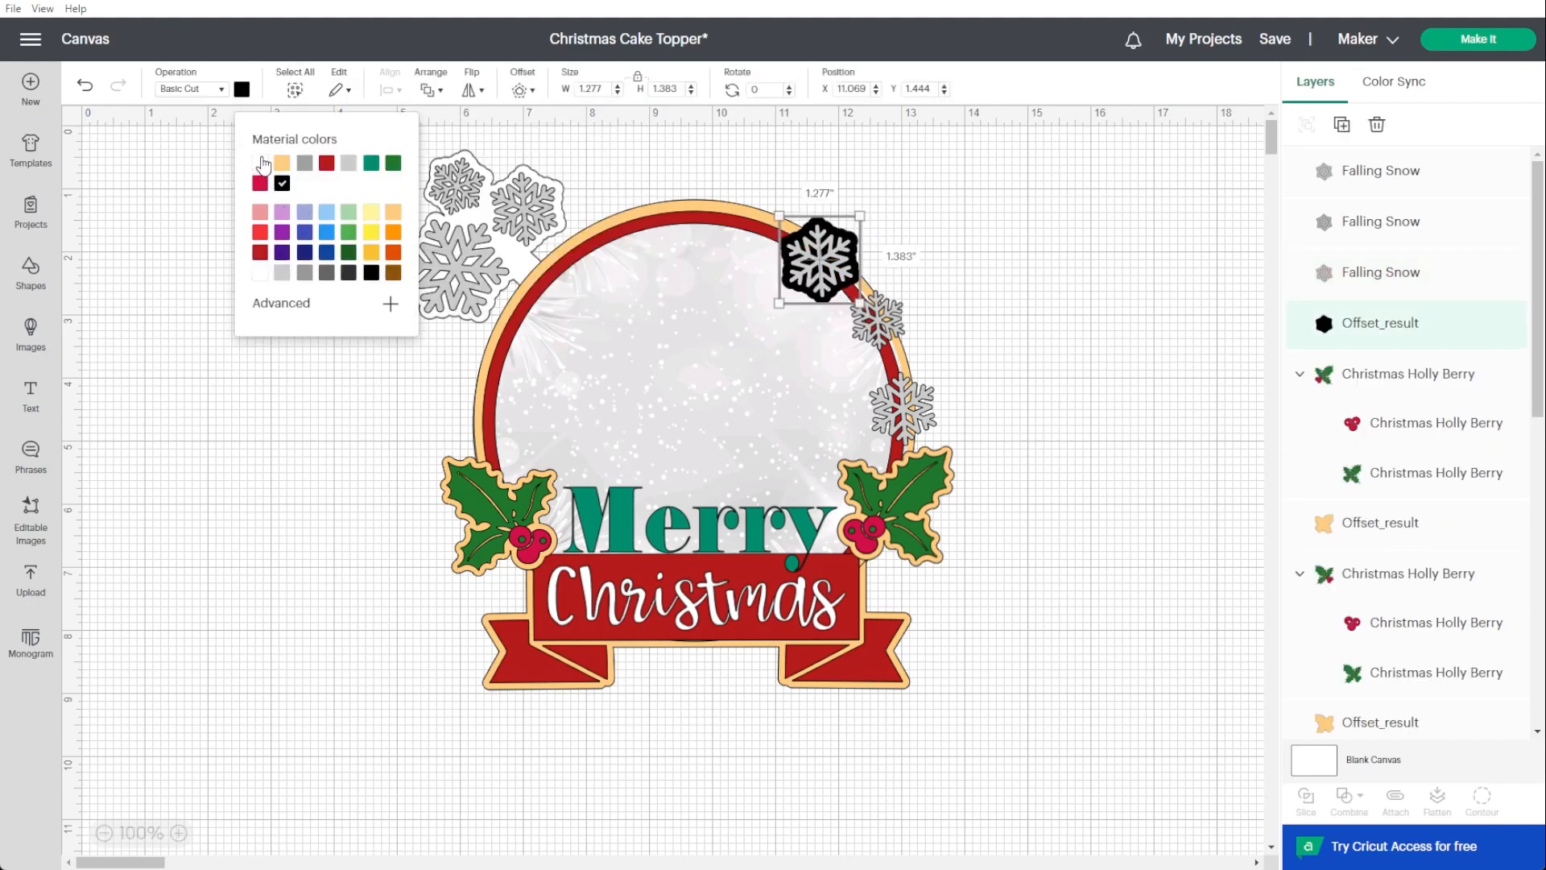
left_click(282, 163)
left_click(1031, 195)
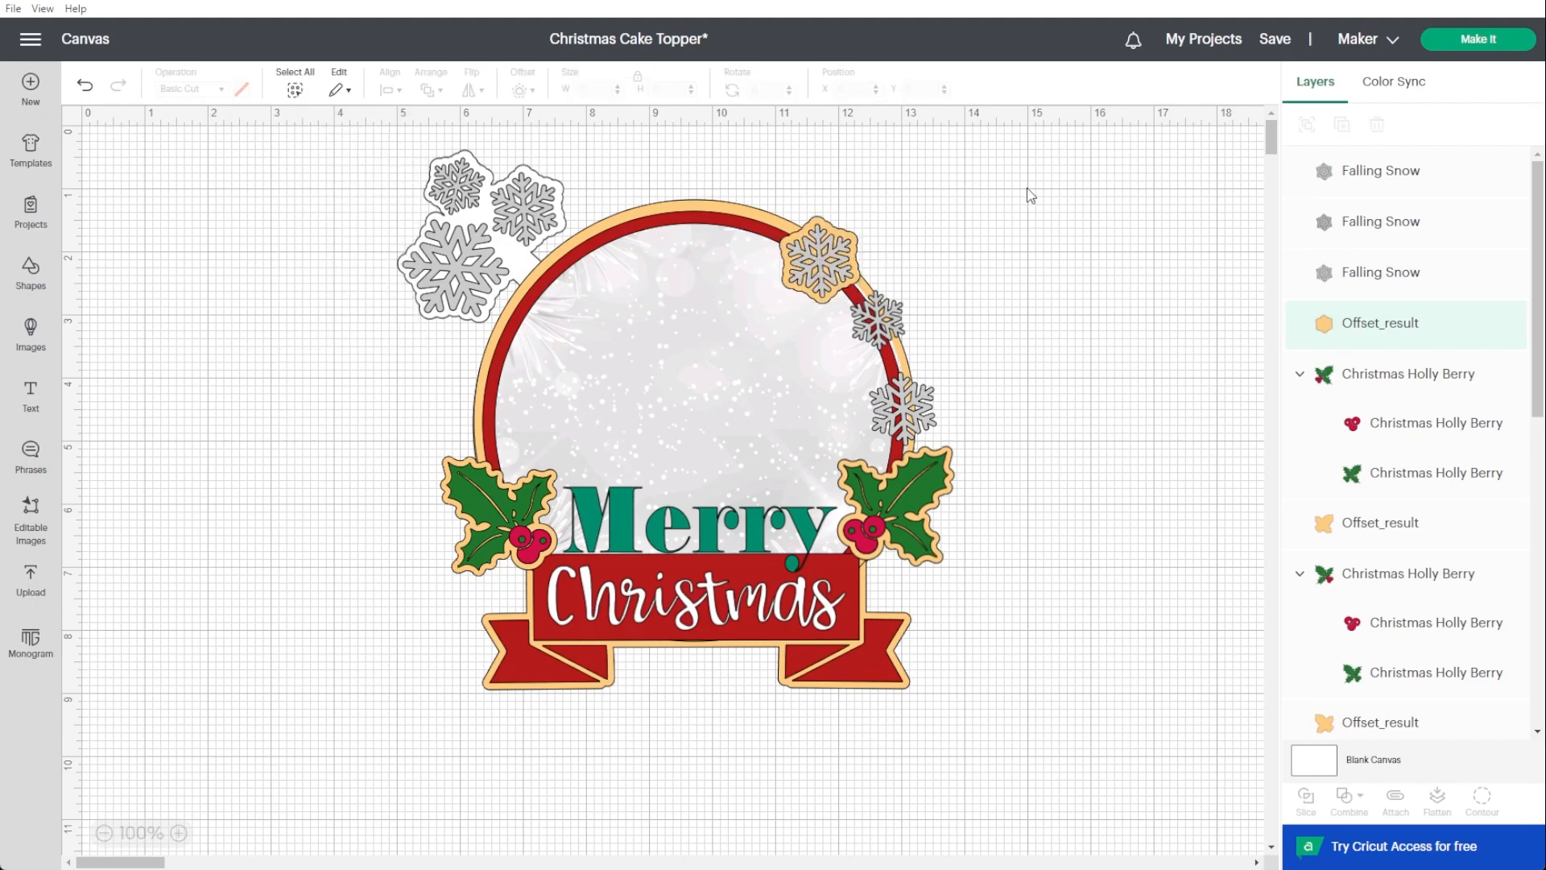
Offset the small middle snowflake on the ring by 0.111 in and color its offset gold.
left_click(877, 318)
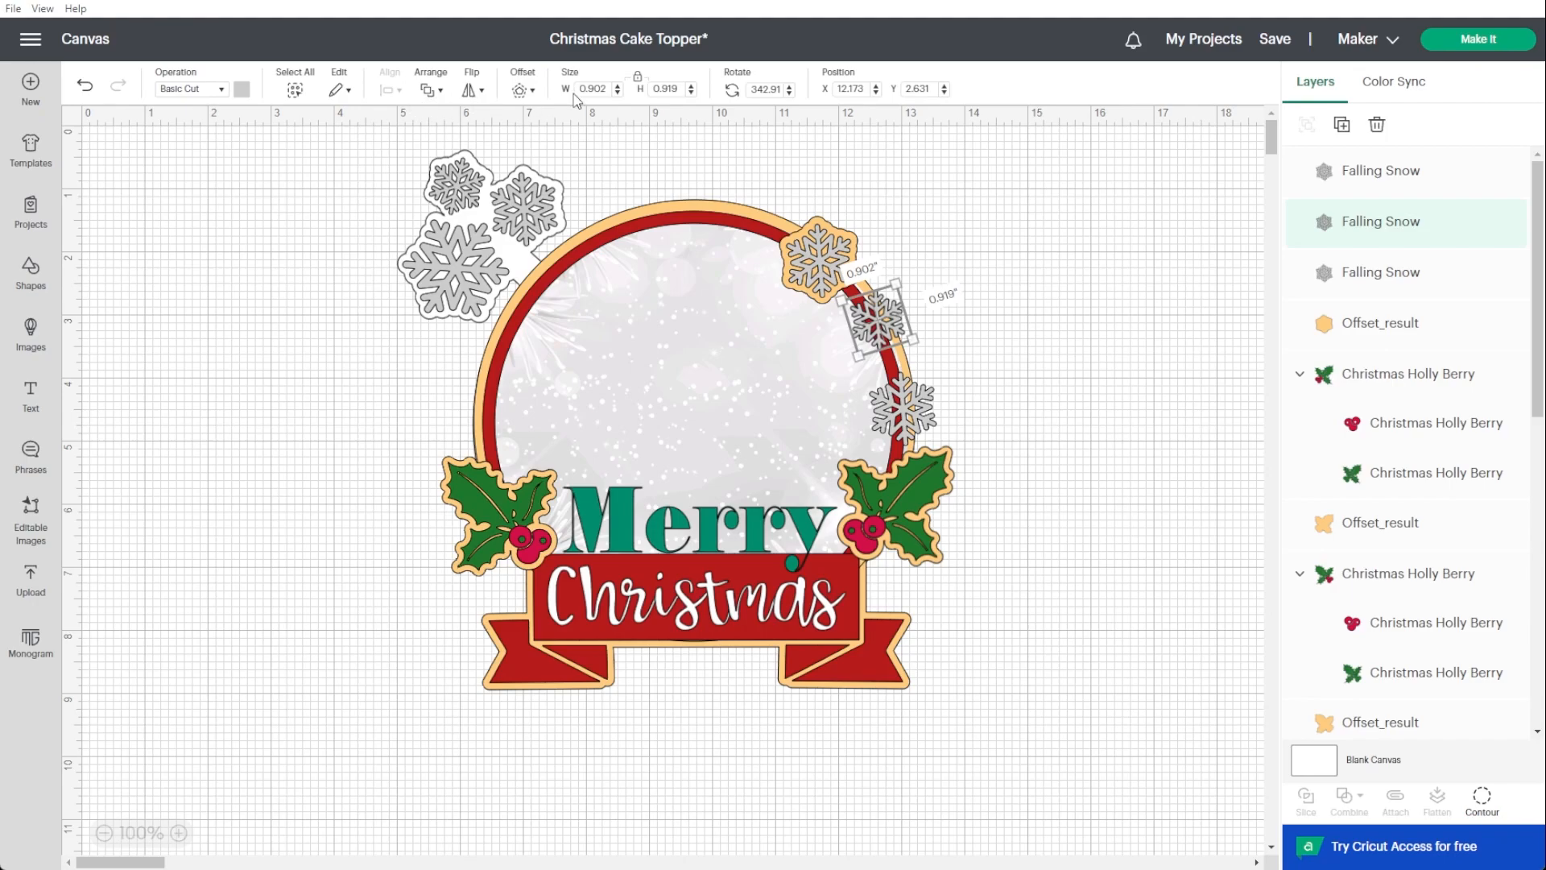
left_click(519, 90)
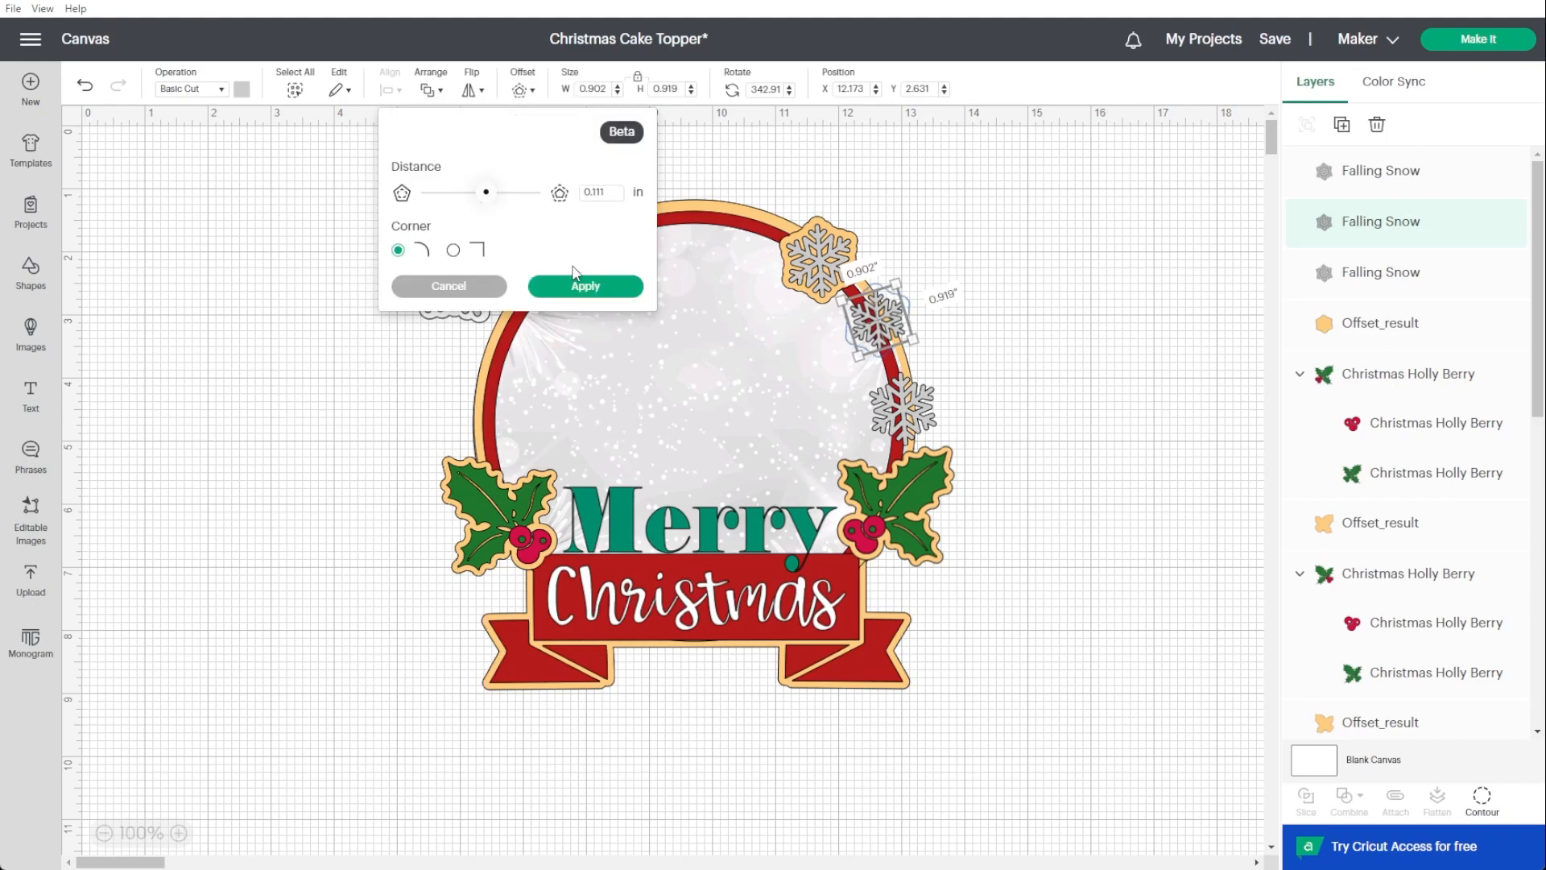
left_click(572, 286)
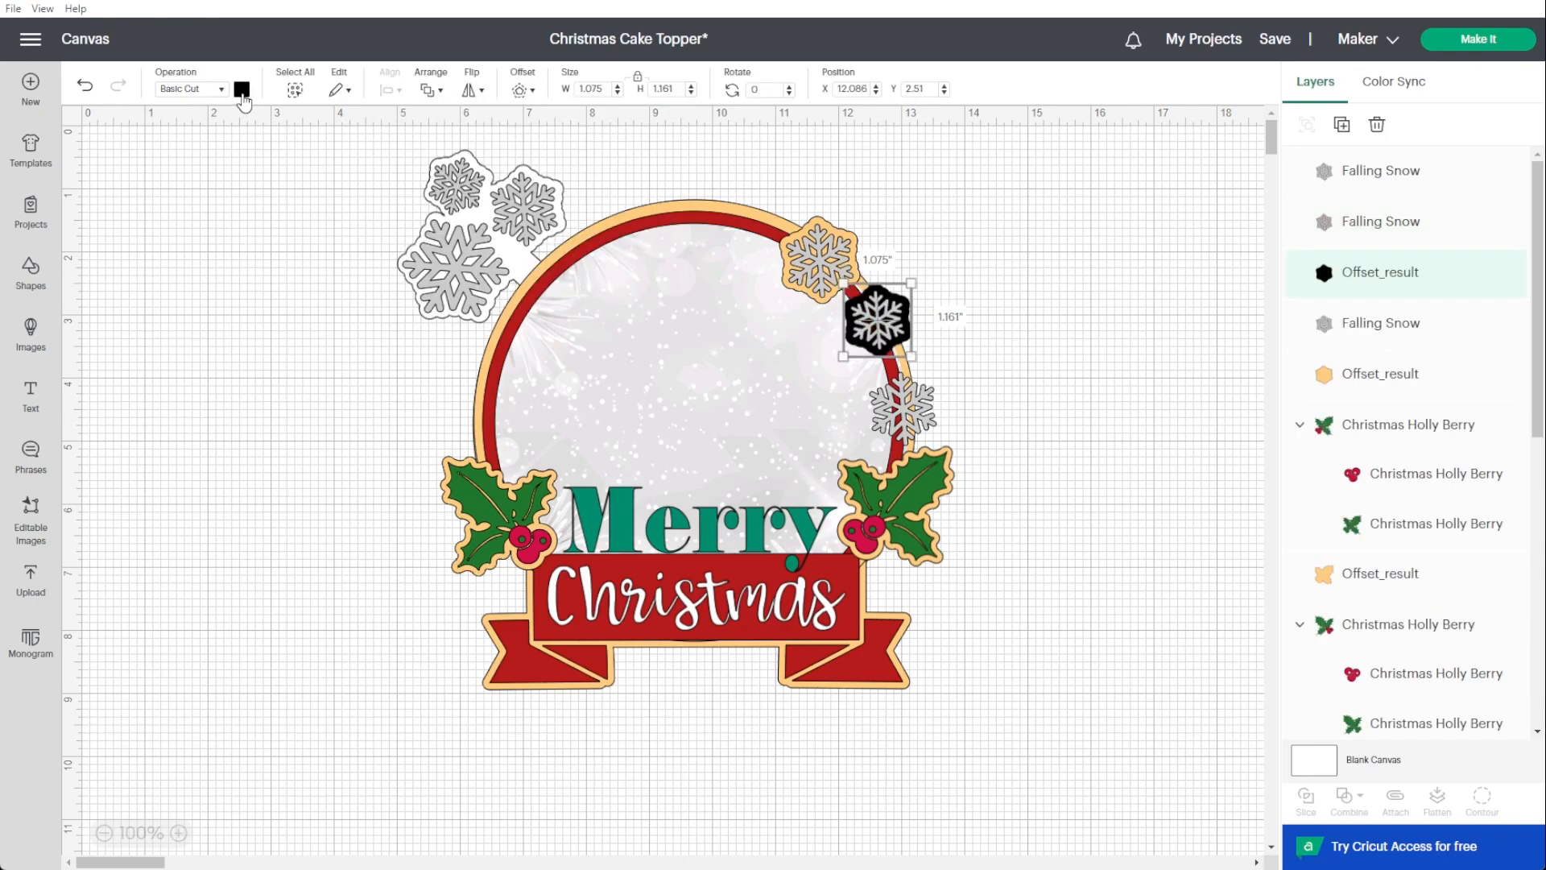
left_click(242, 88)
left_click(283, 172)
left_click(955, 341)
Offset the lowest snowflake above the right holly by 0.111 in and color its offset gold.
left_click(903, 411)
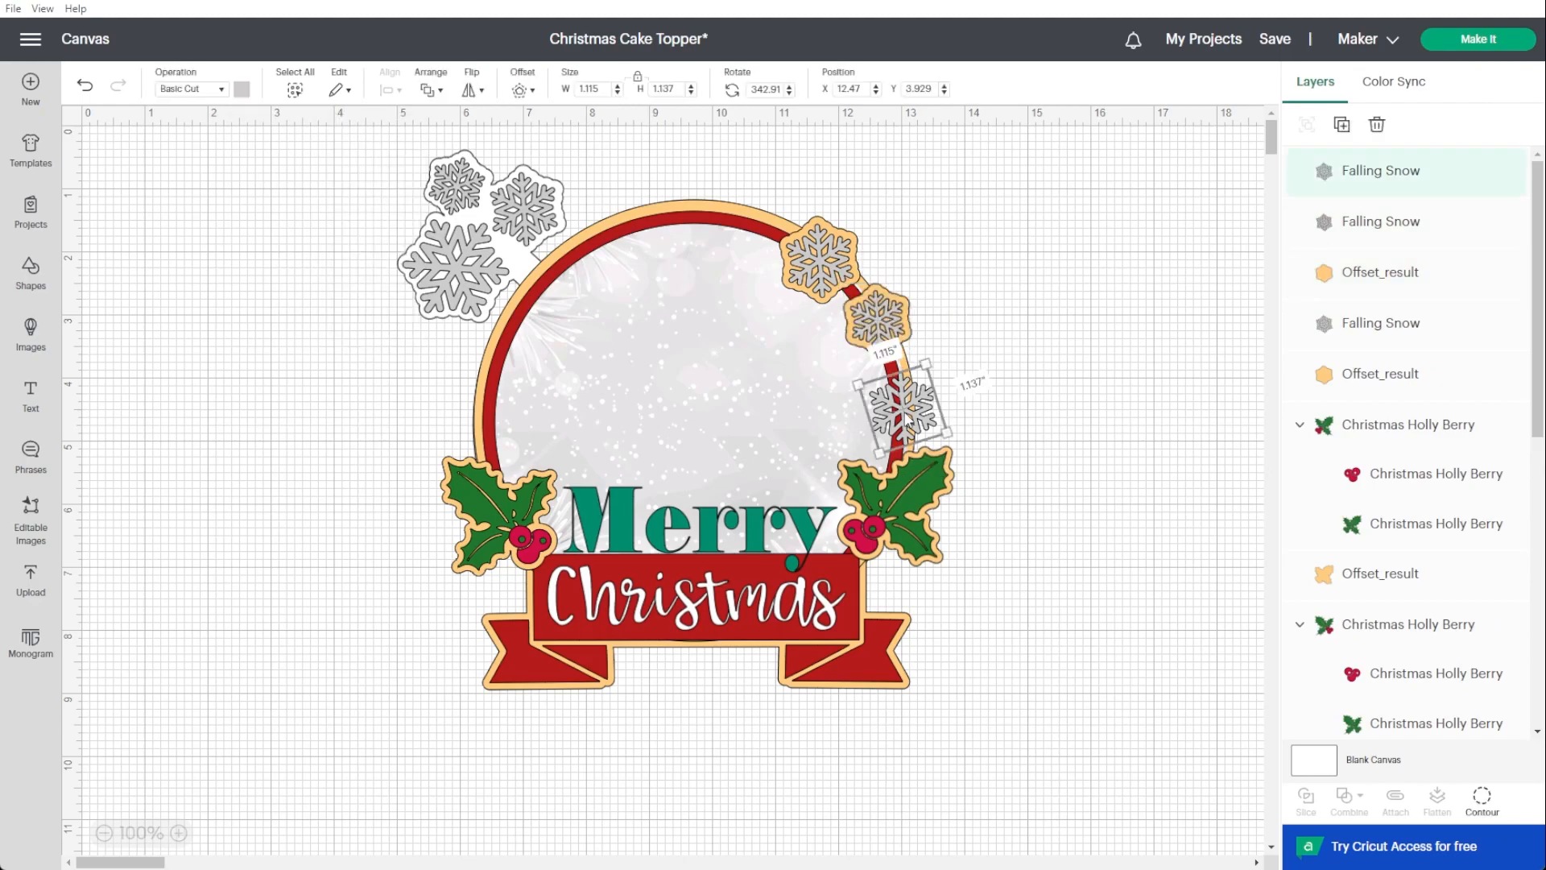
left_click(519, 90)
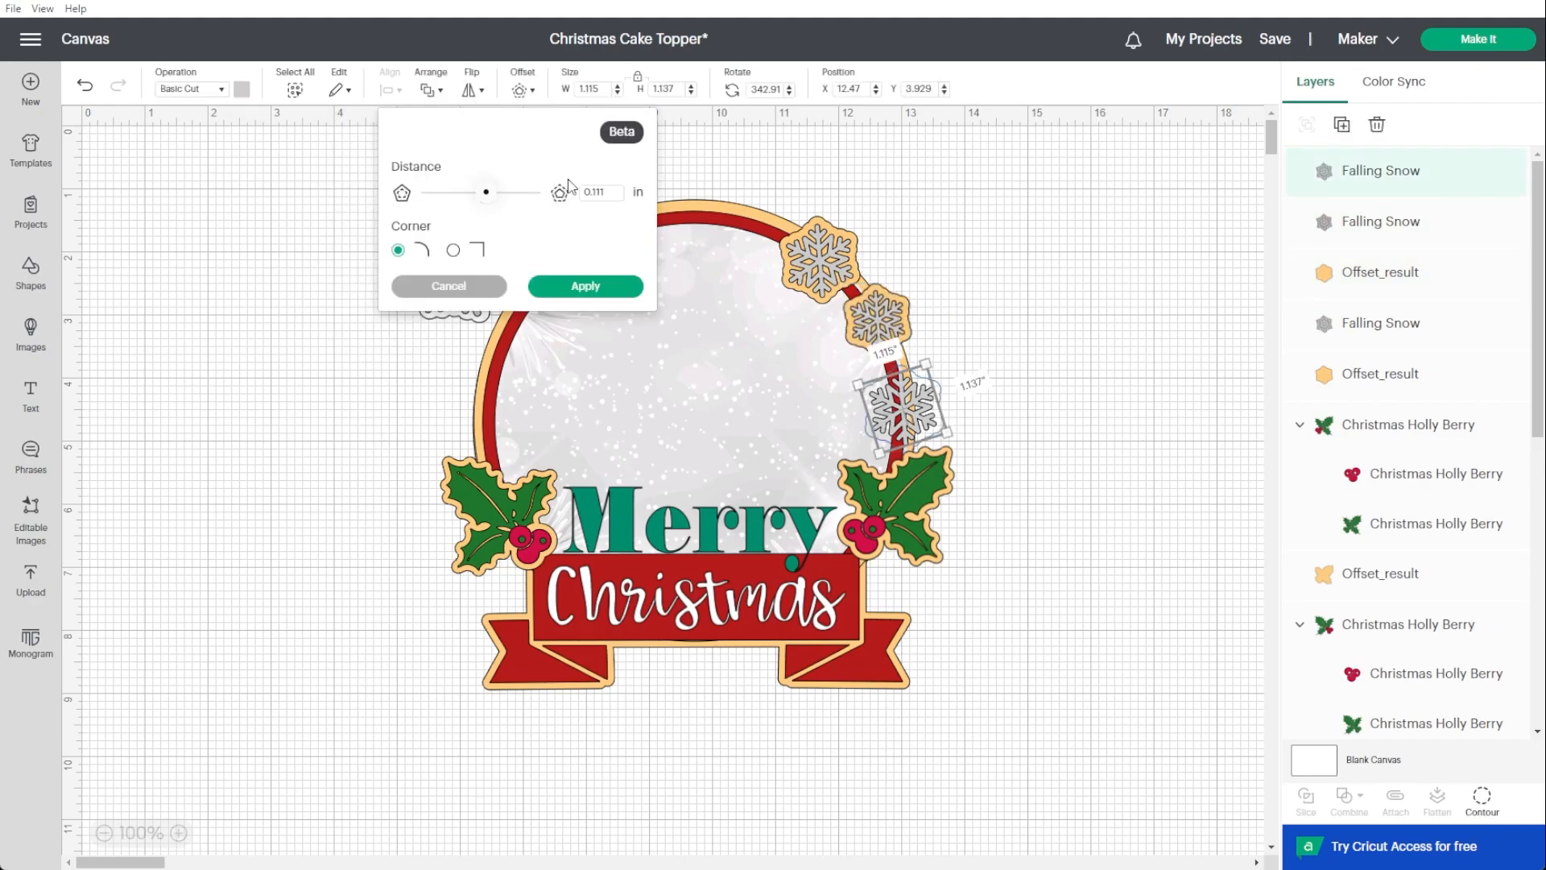
left_click(586, 286)
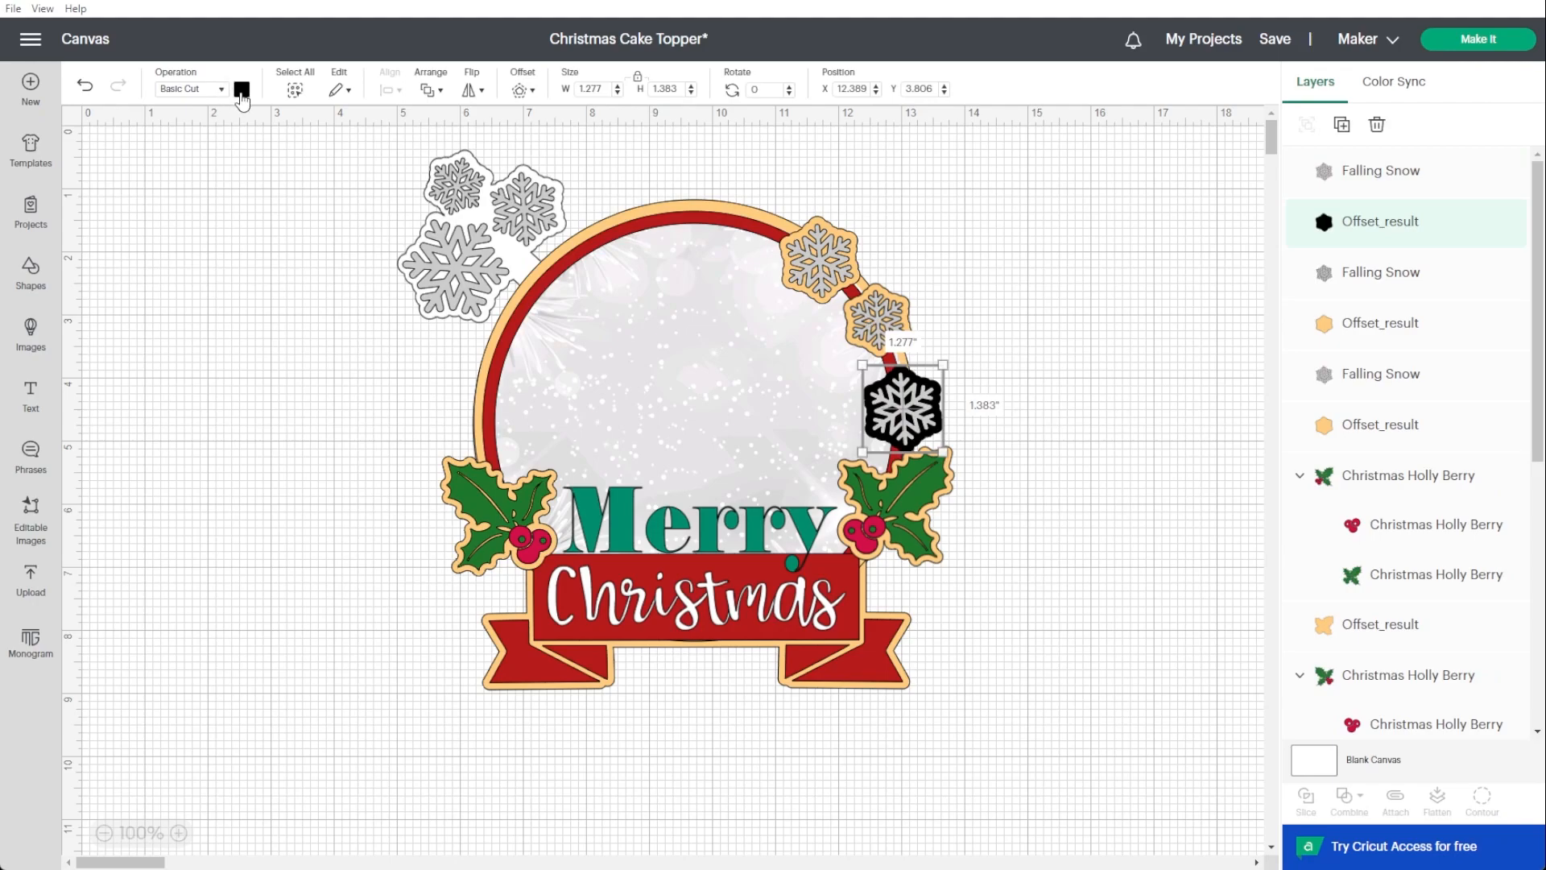
left_click(242, 89)
left_click(283, 172)
left_click(1024, 281)
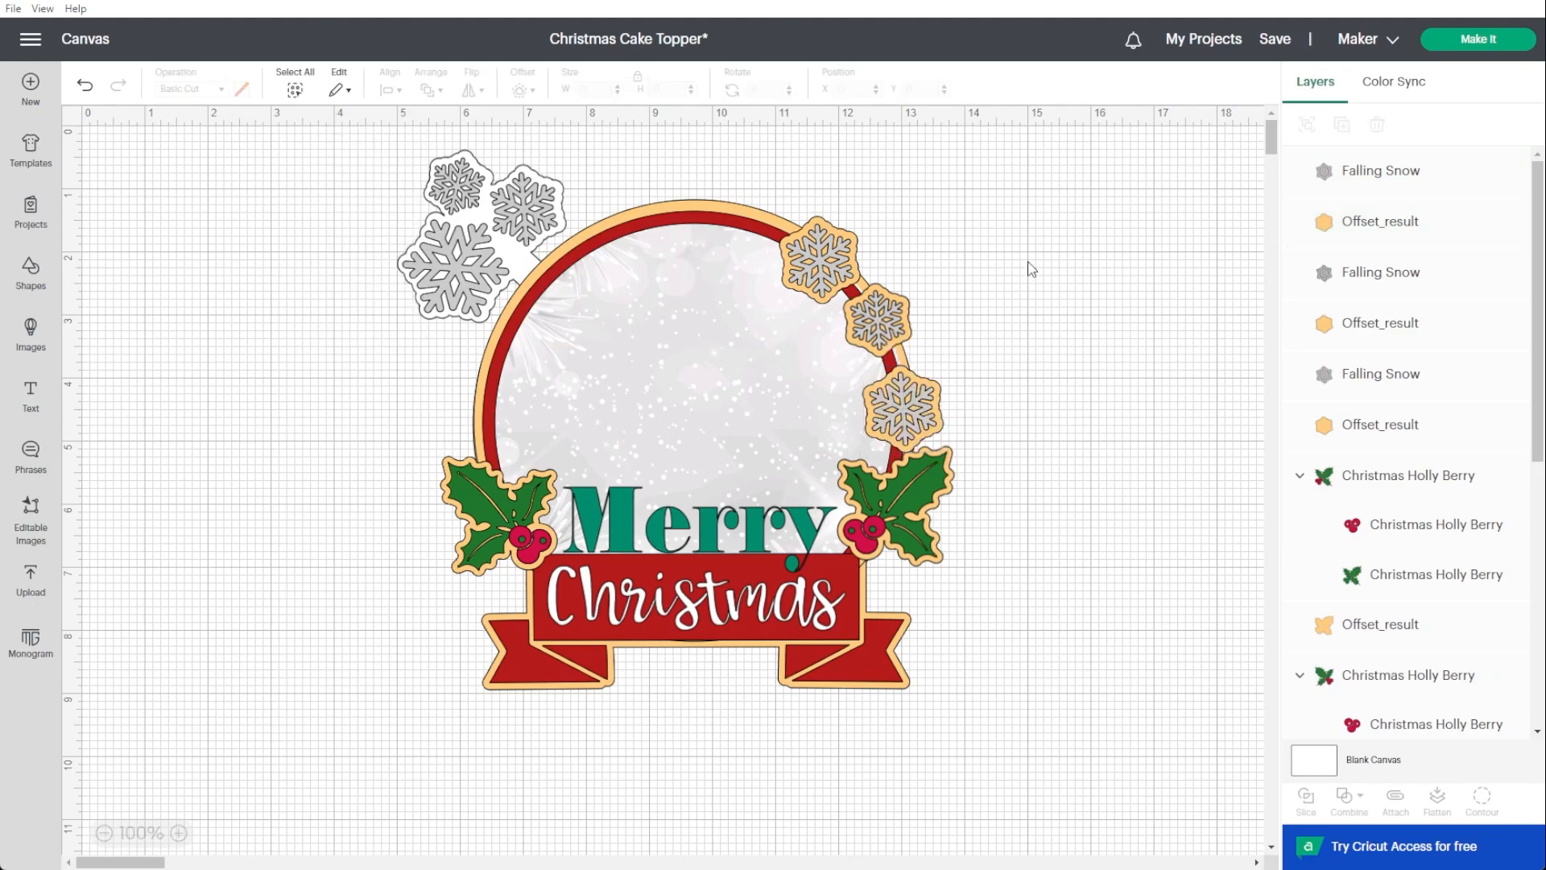
Move the lowest ring snowflake and its gold offset slightly higher along the ring.
left_click_drag(997, 340, 925, 395)
left_click(999, 272)
left_click_drag(911, 199, 844, 242)
left_click(234, 156)
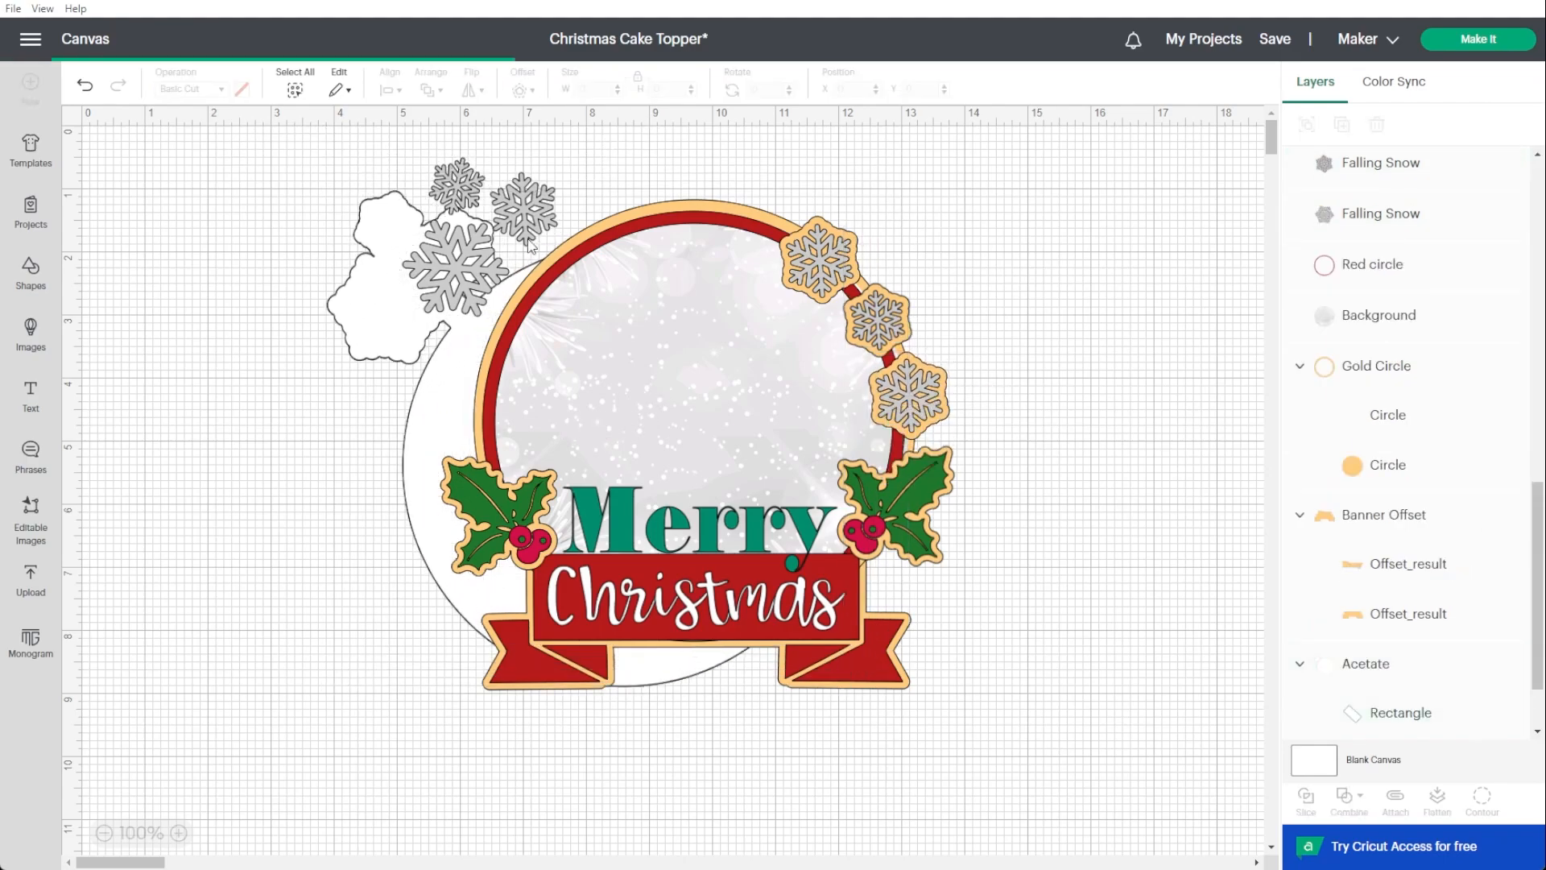
Try moving the right holly aside, and shift and rotate the three offset snowflakes together farther down the ring.
left_click_drag(953, 569, 1172, 705)
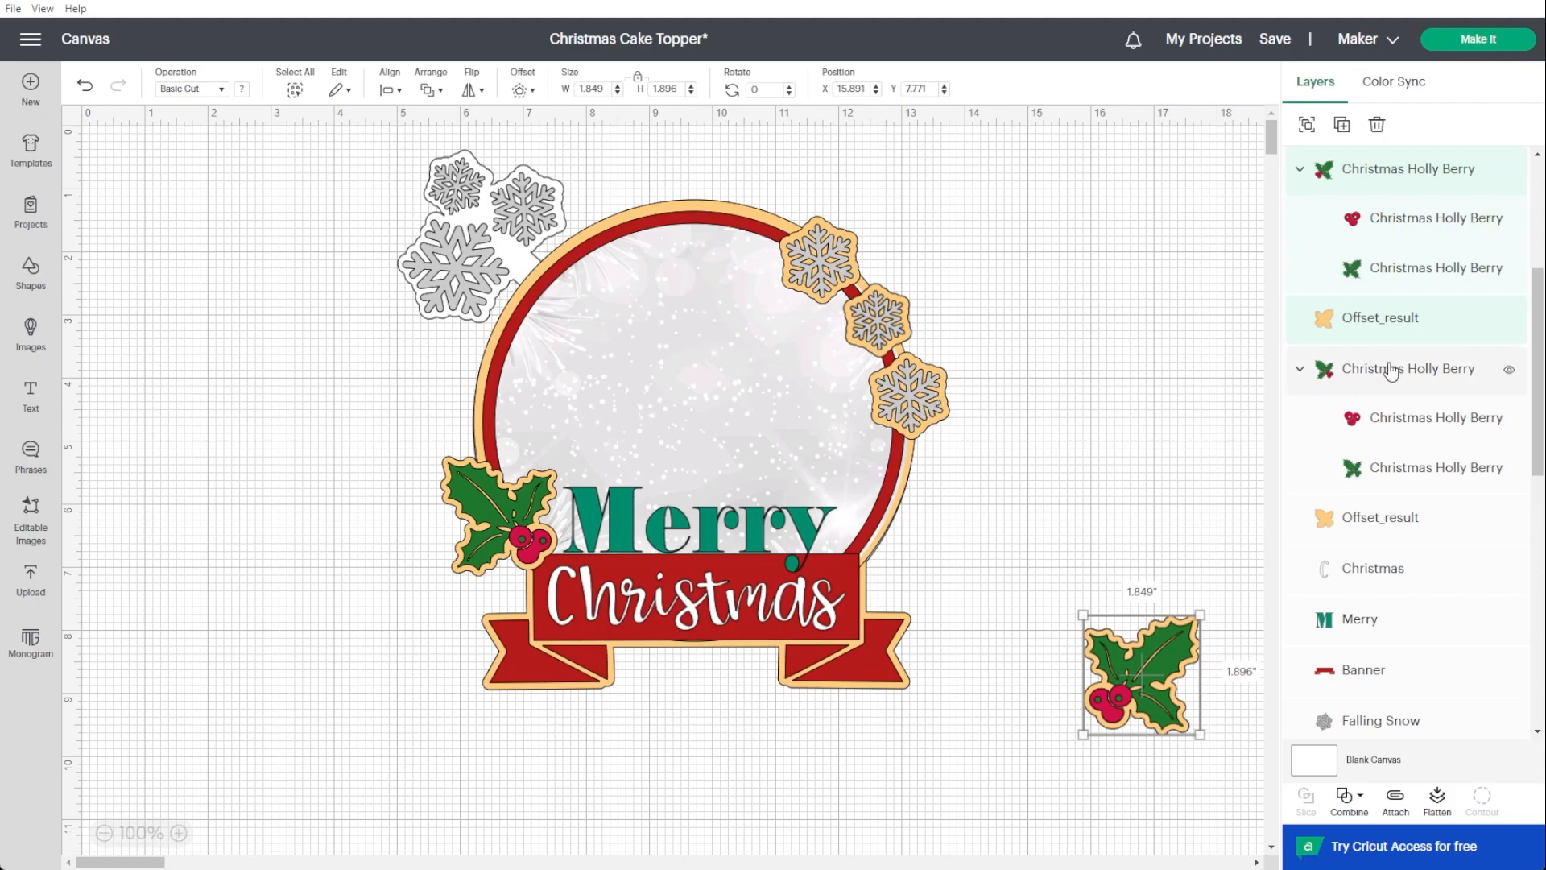
scroll(1392, 372, "down", 10)
scroll(1391, 374, "up", 15)
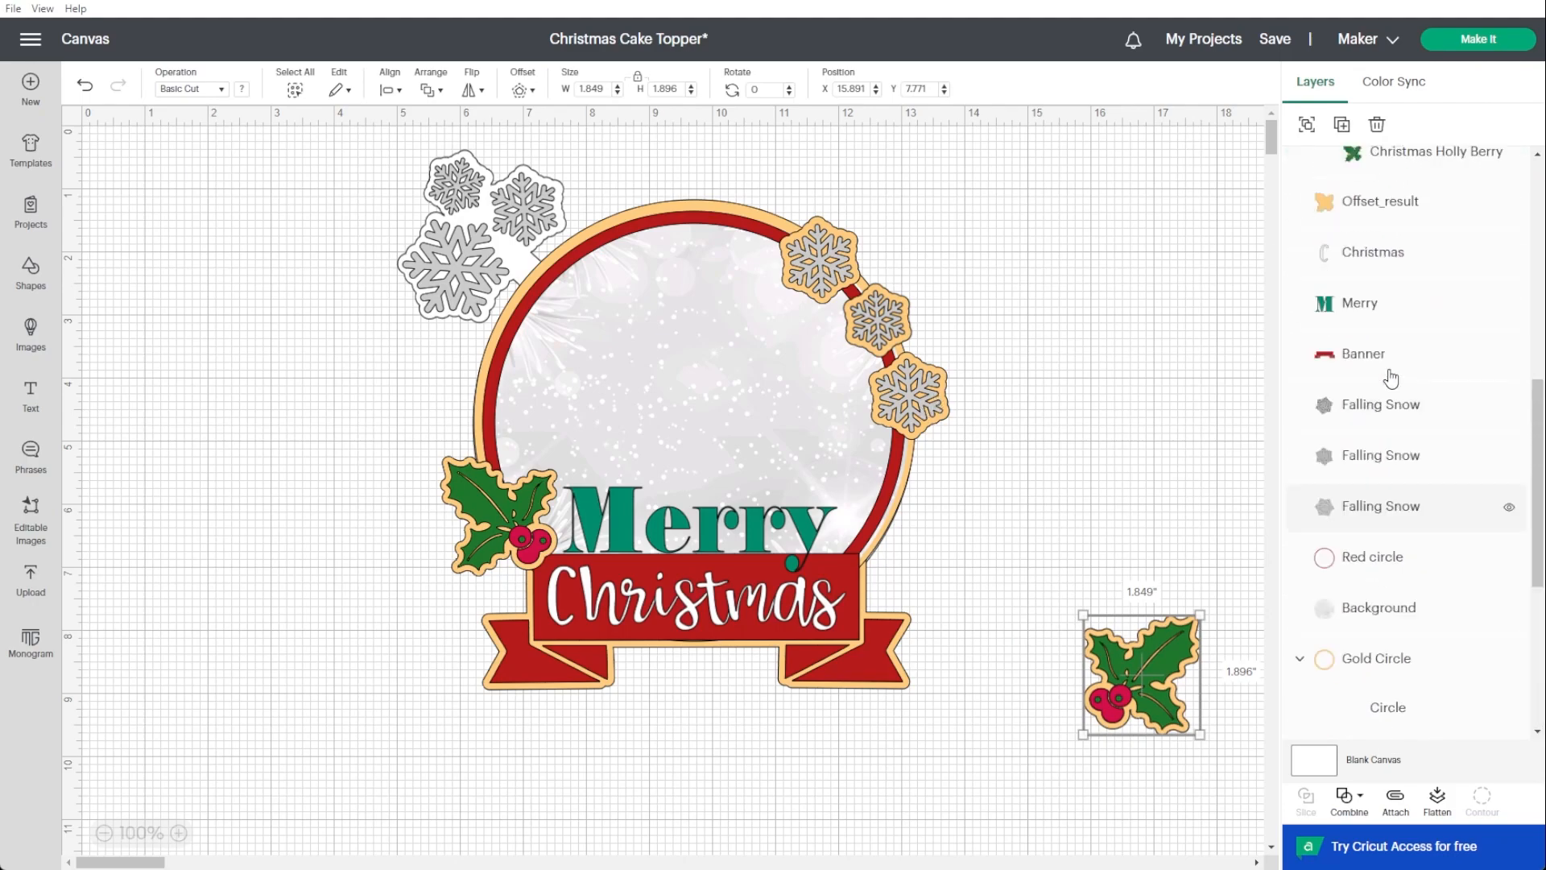
left_click(1374, 179)
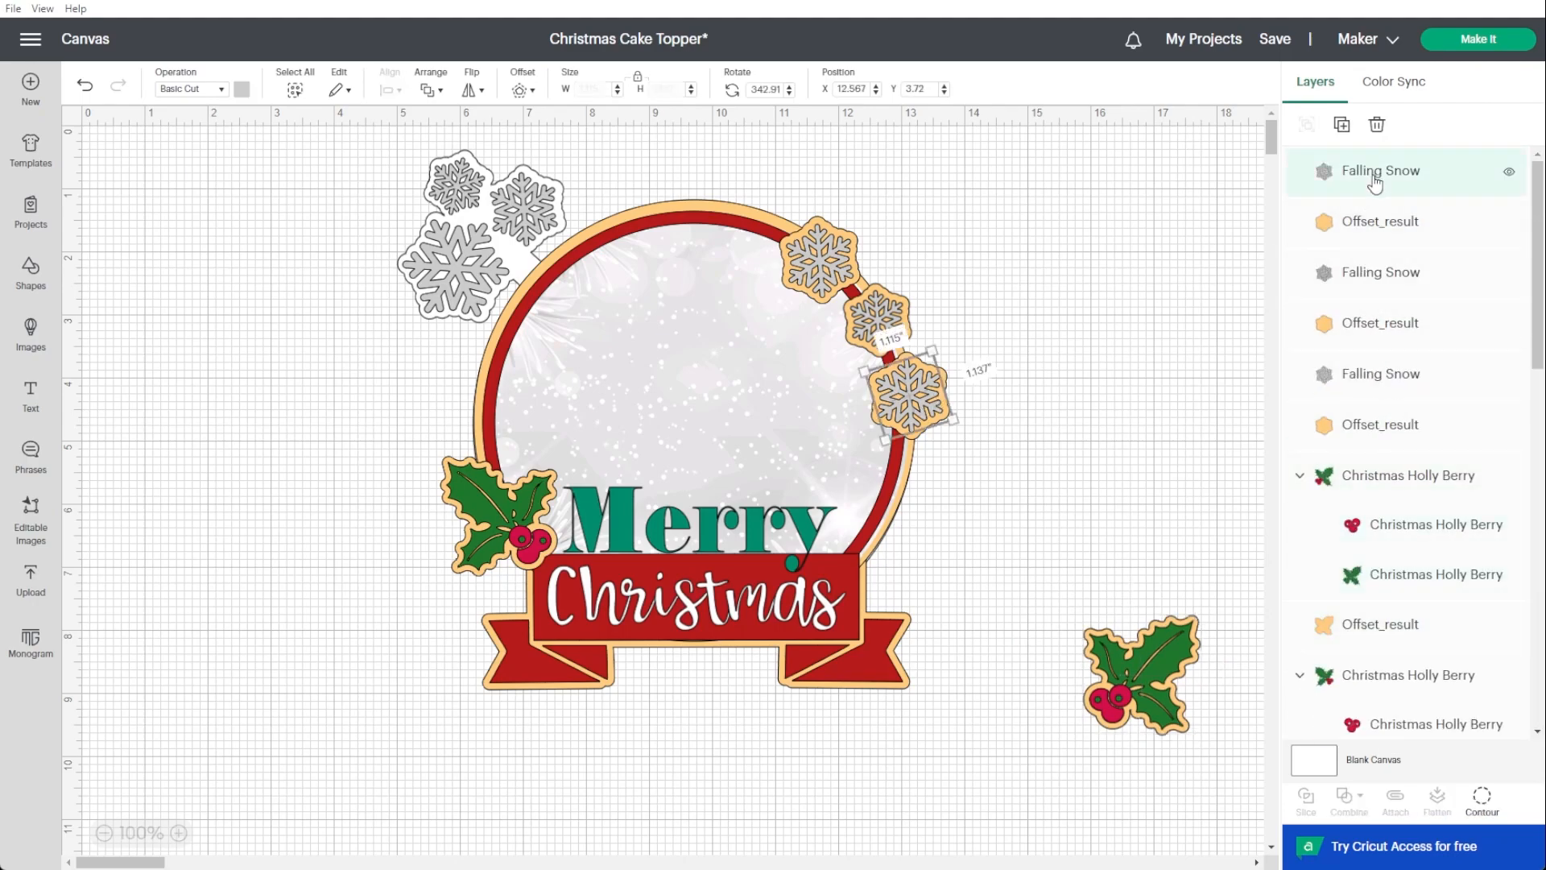
left_click(1371, 435, "shift")
left_click(1367, 369, "shift")
left_click(1370, 327, "shift")
left_click(1374, 275, "shift")
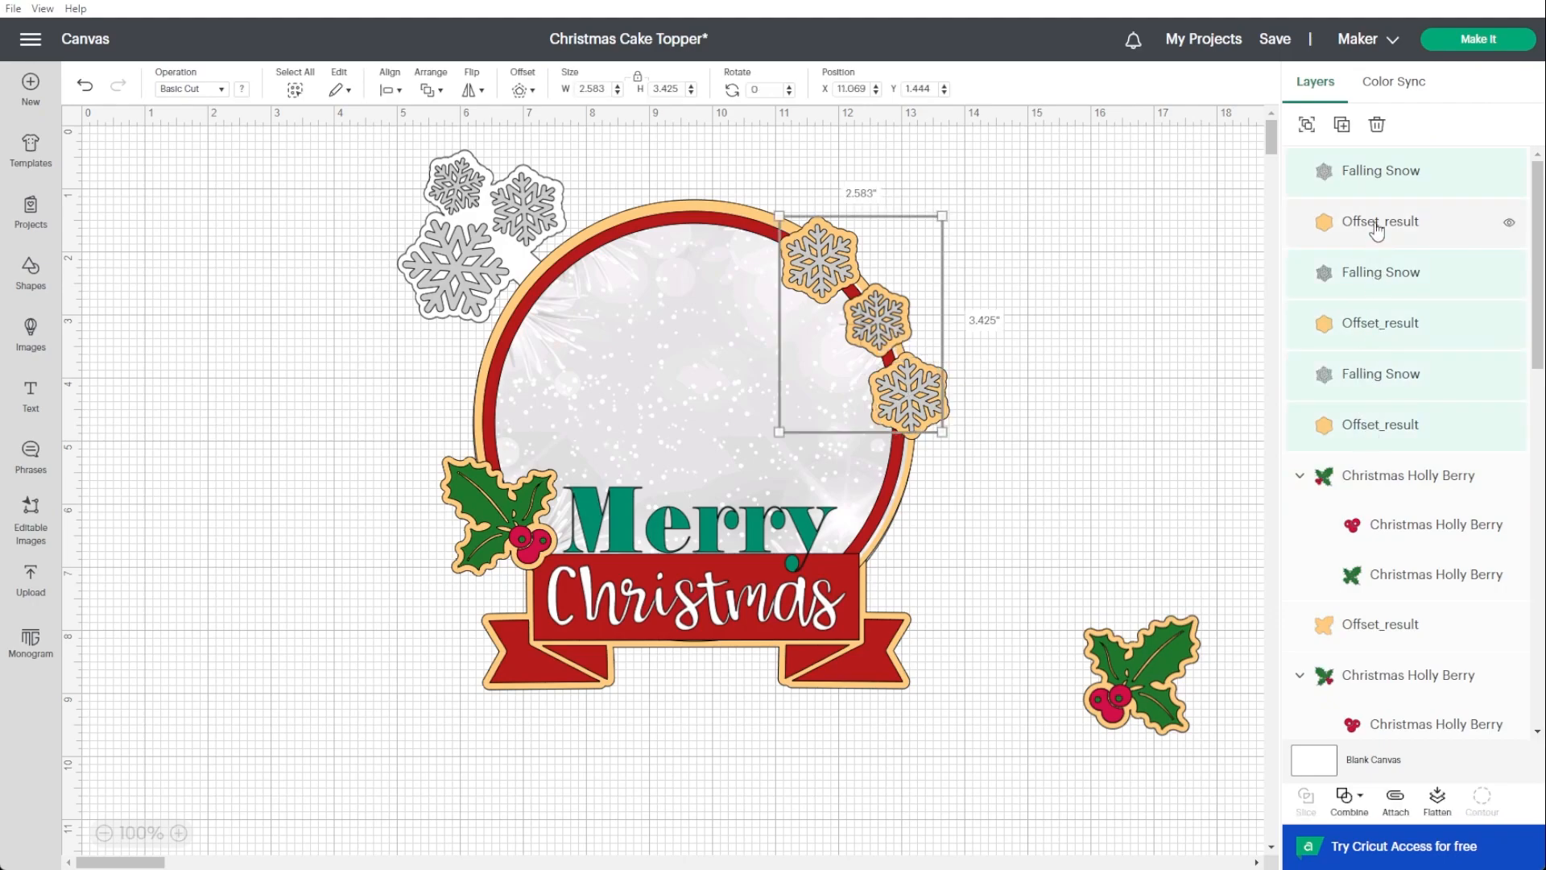
left_click(1374, 223, "shift")
left_click_drag(930, 413, 885, 582)
left_click_drag(865, 464, 884, 498)
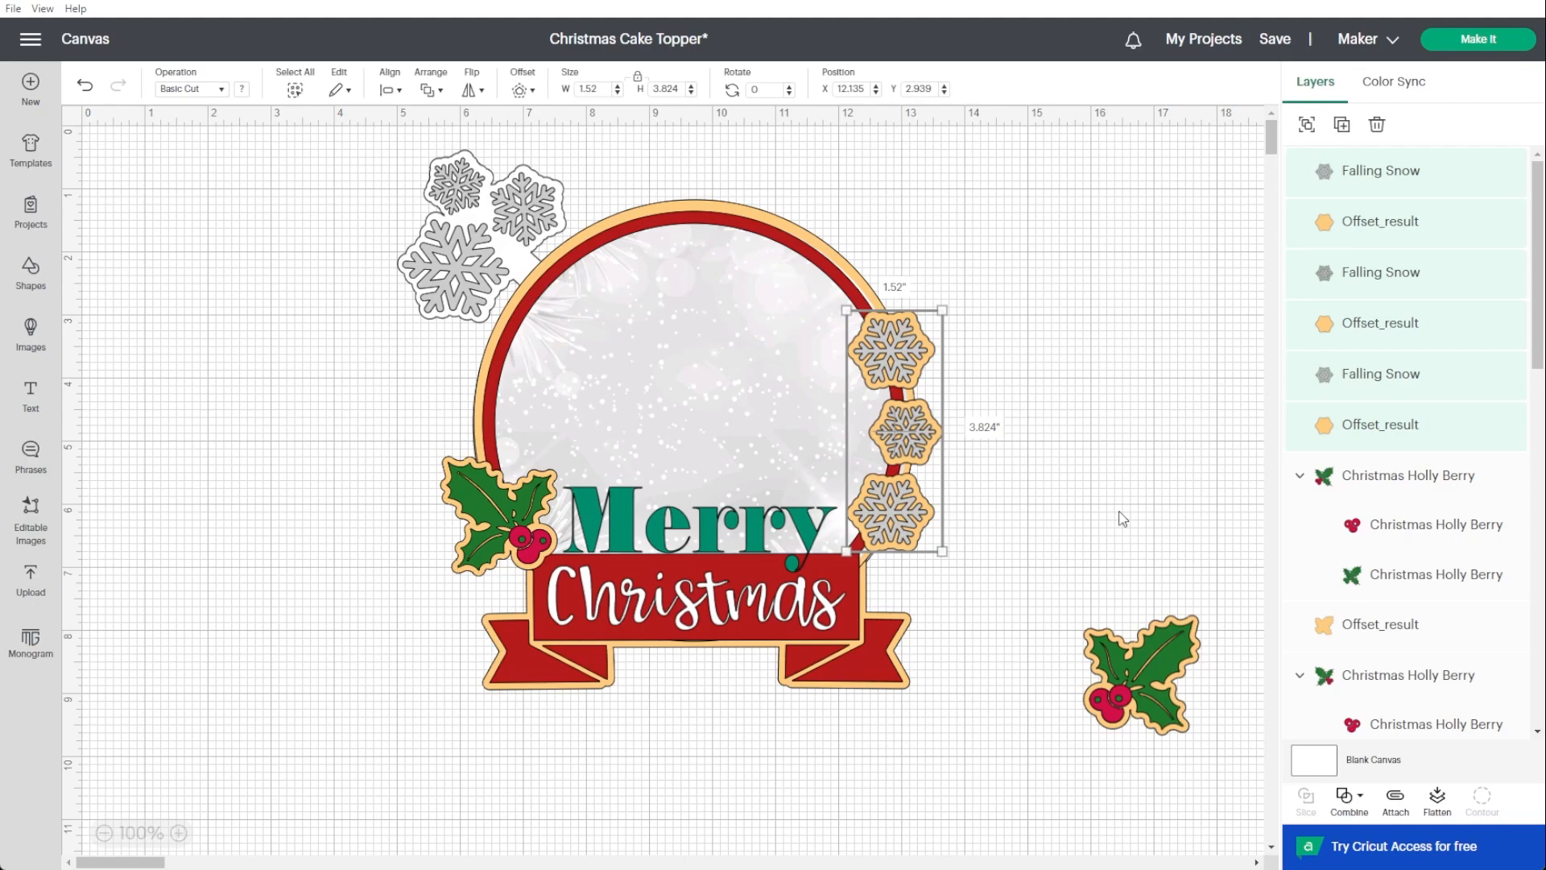
Undo the rotation and moves of the three snowflakes and the relocation of the right holly.
key("ctrl+z")
key("ctrl+z")
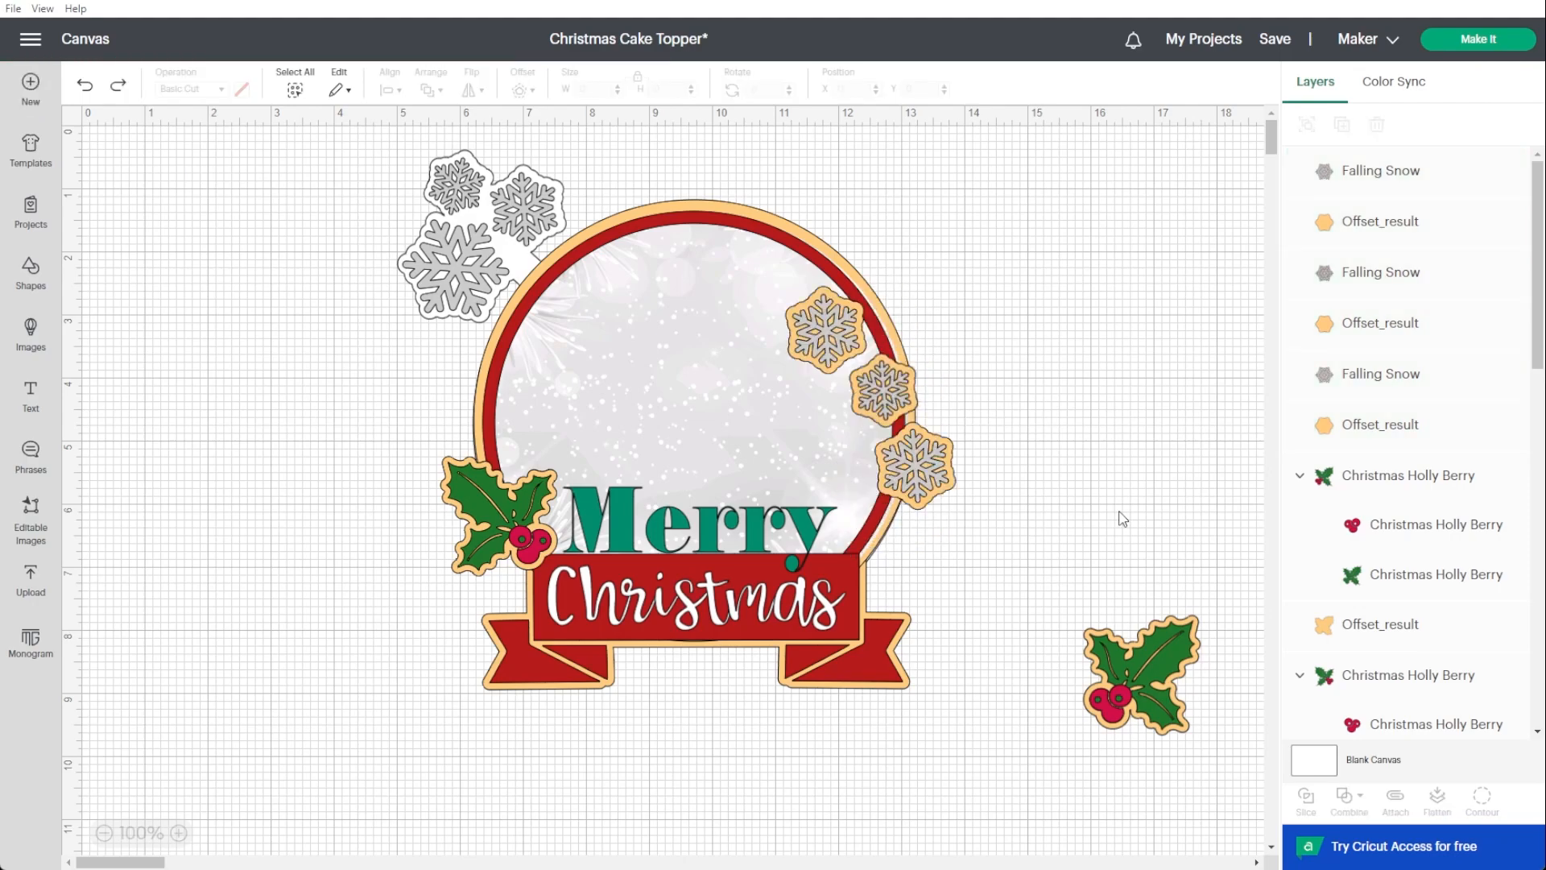
key("ctrl+z")
key("ctrl+z")
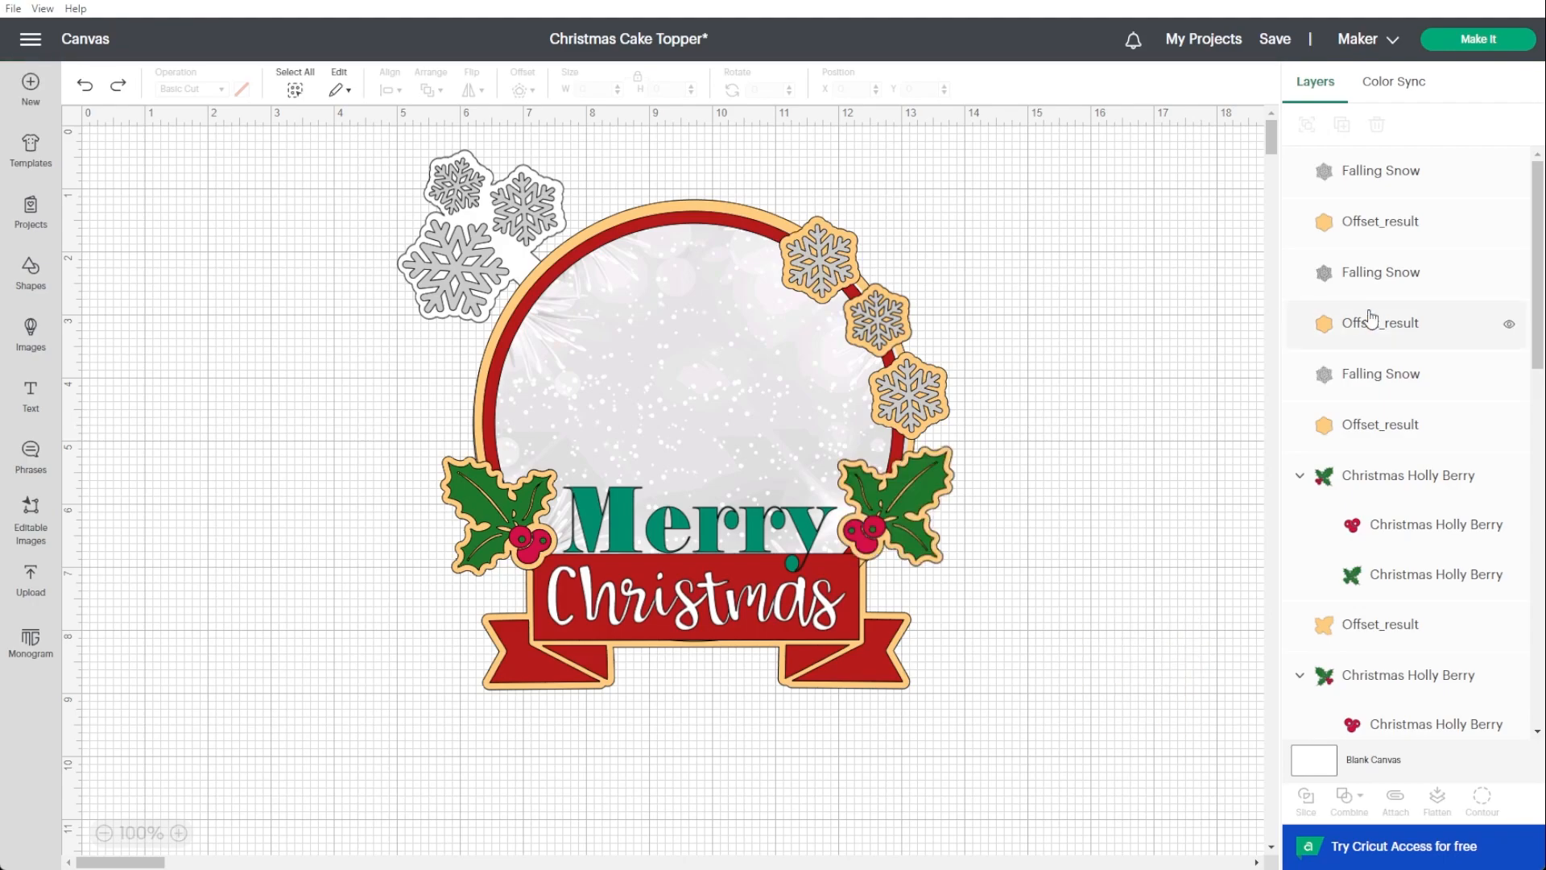
Hide the Background layer and offset the Christmas text by 0.050 in with rounded corners and welded offsets.
left_click(1380, 171)
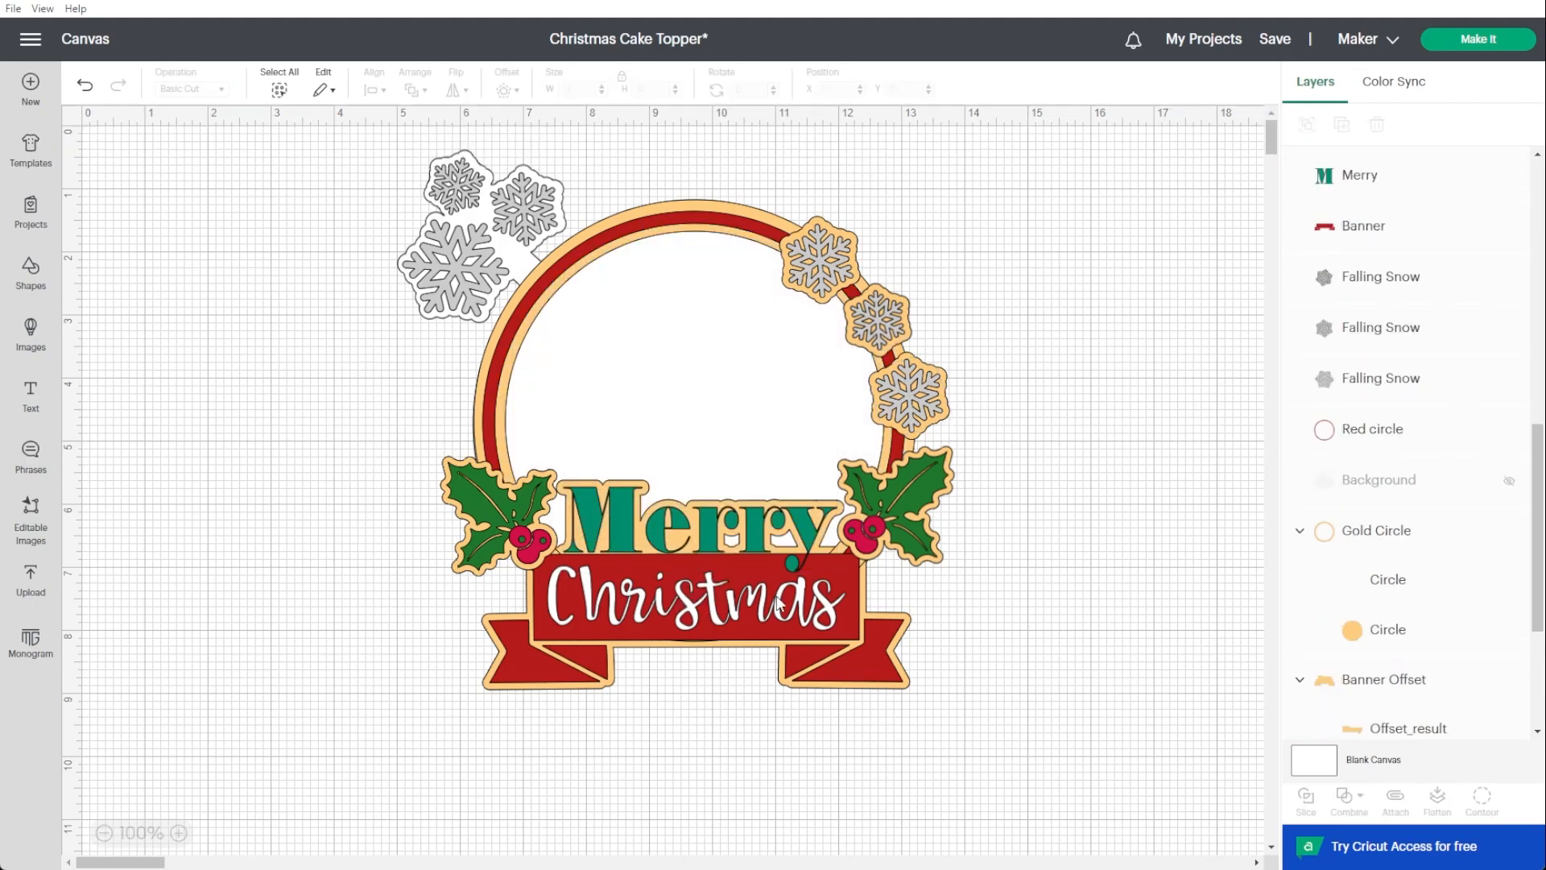
left_click(779, 605)
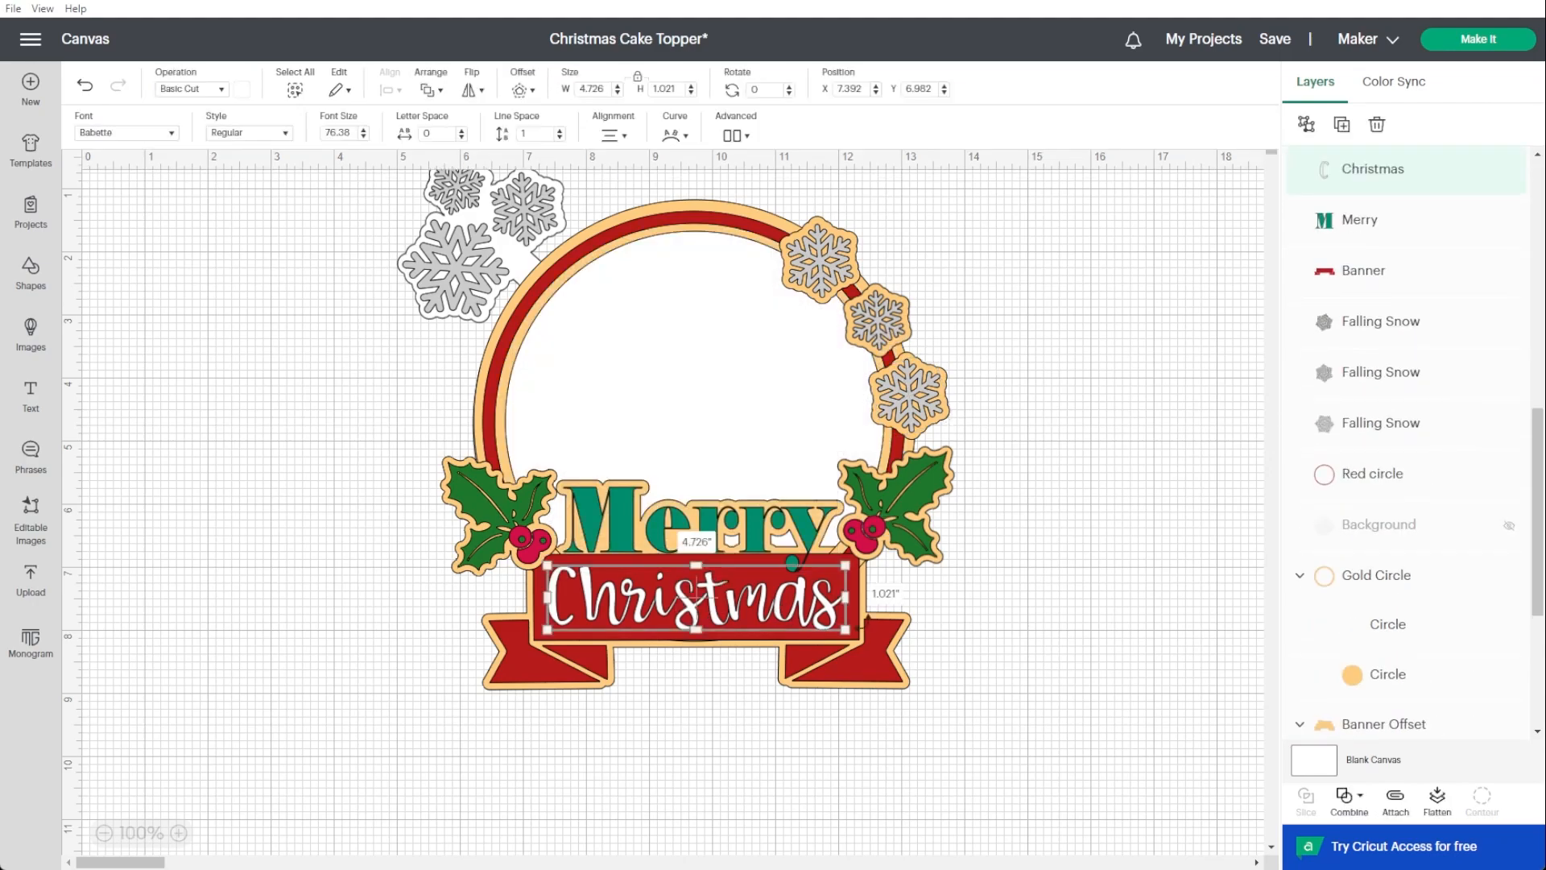
left_click(519, 91)
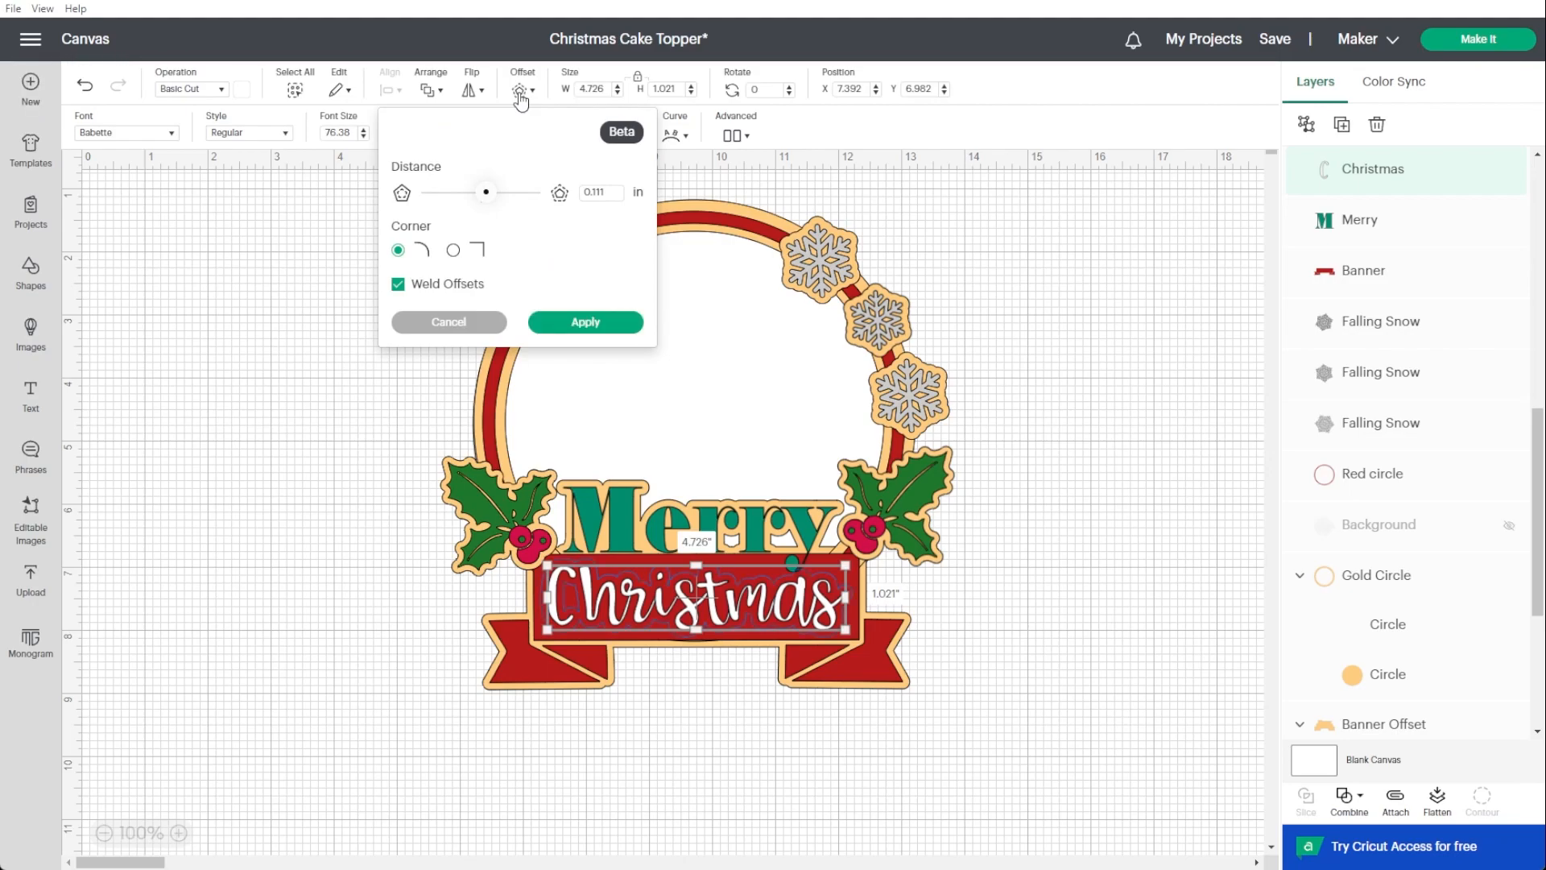
left_click(601, 193)
key("Return")
left_click(597, 193)
key("Return")
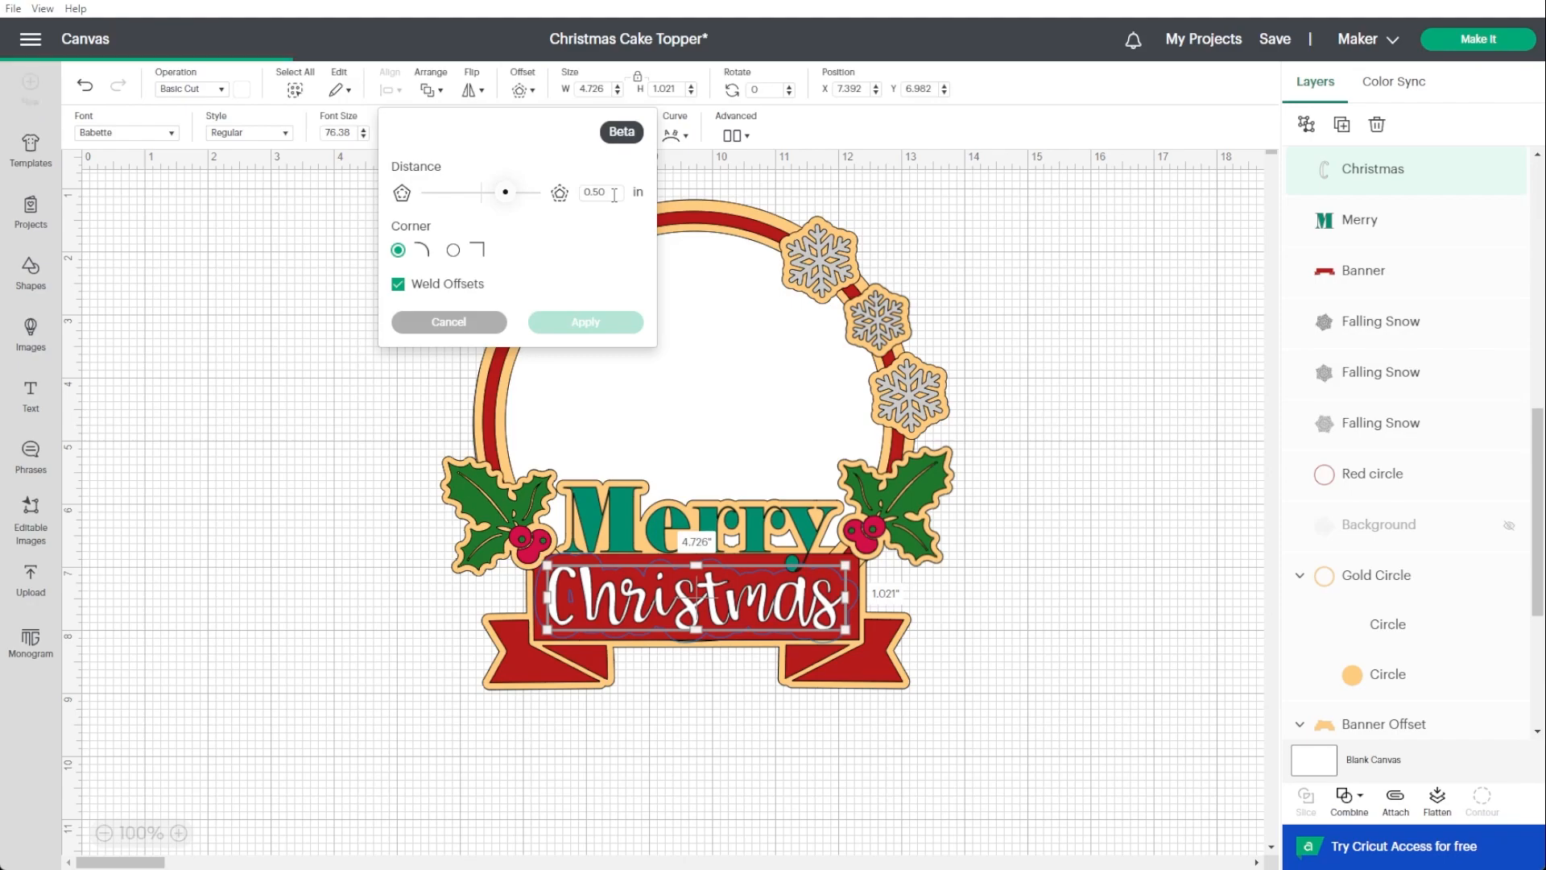
left_click(594, 190)
key("Return")
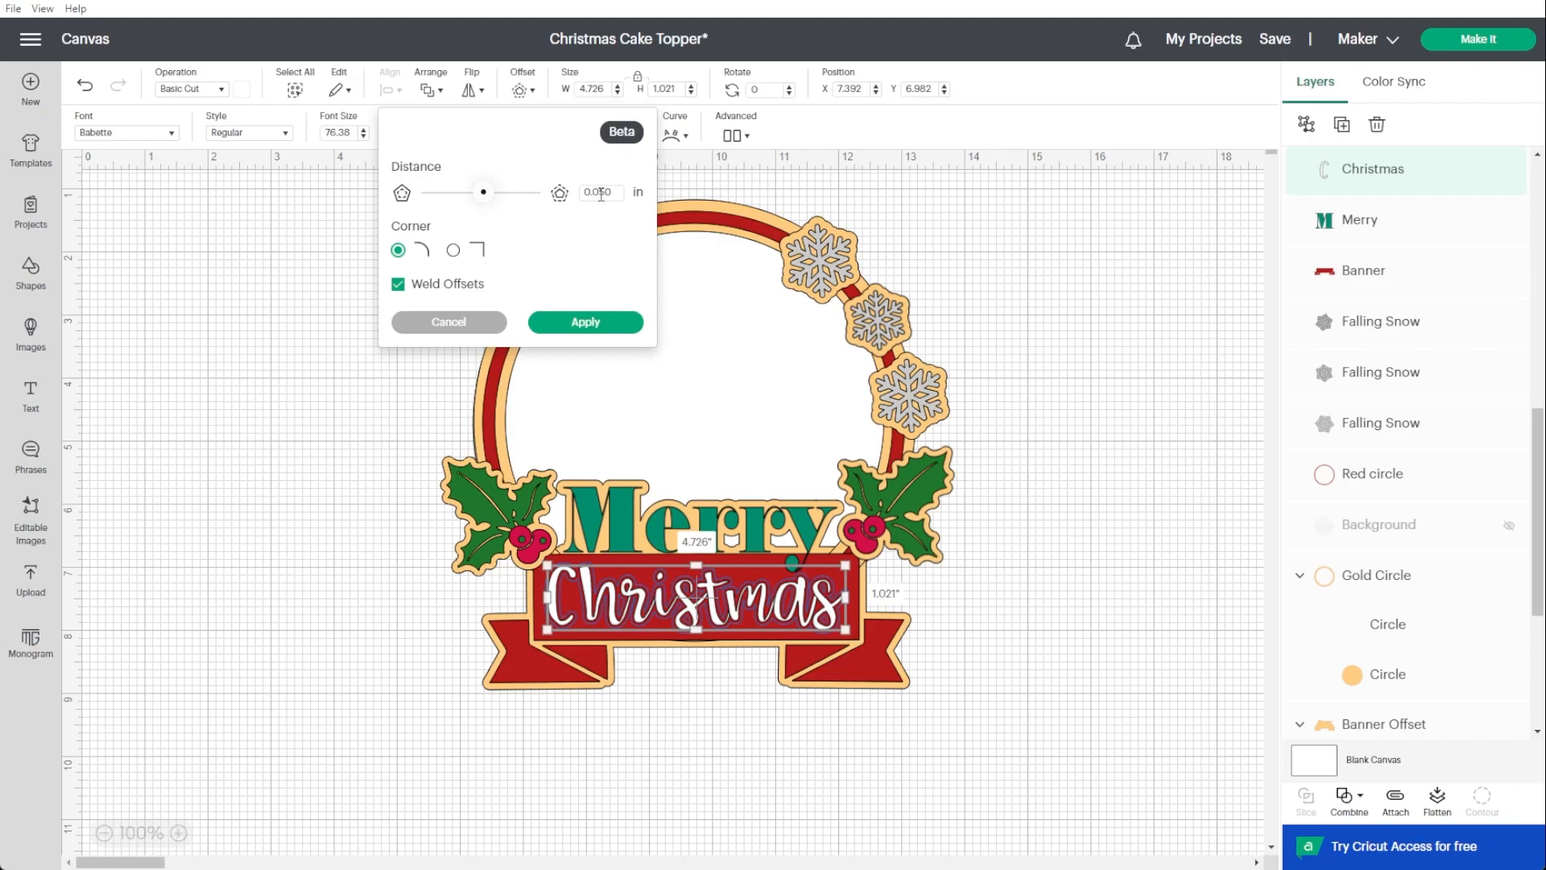
left_click(595, 324)
Add a second 0.050 in offset around the Christmas text's offset, and color the inner offset red.
left_click(523, 90)
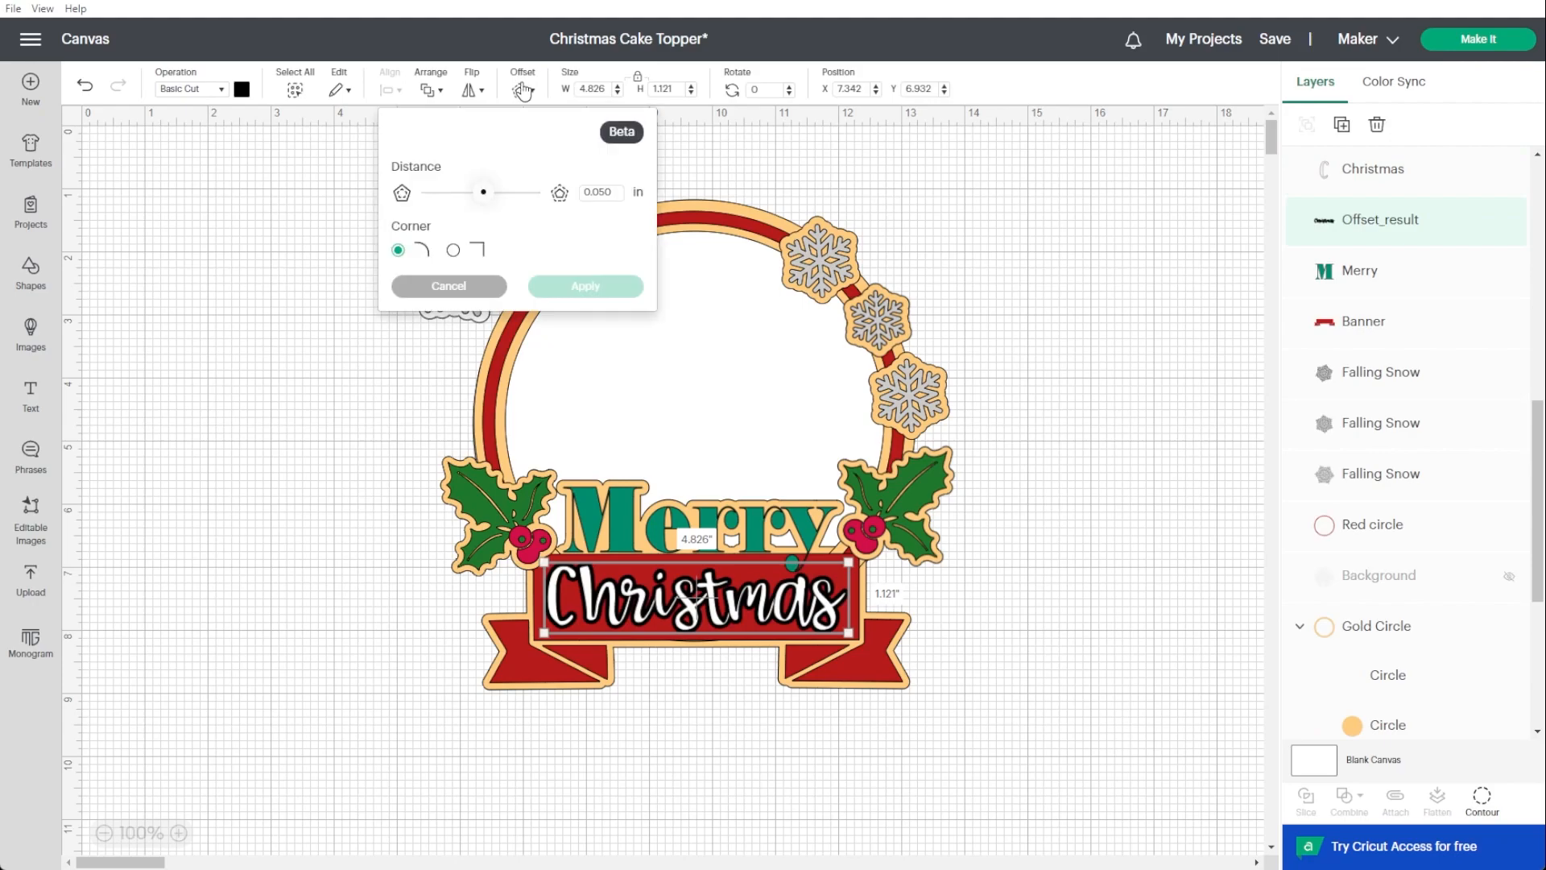
left_click(606, 291)
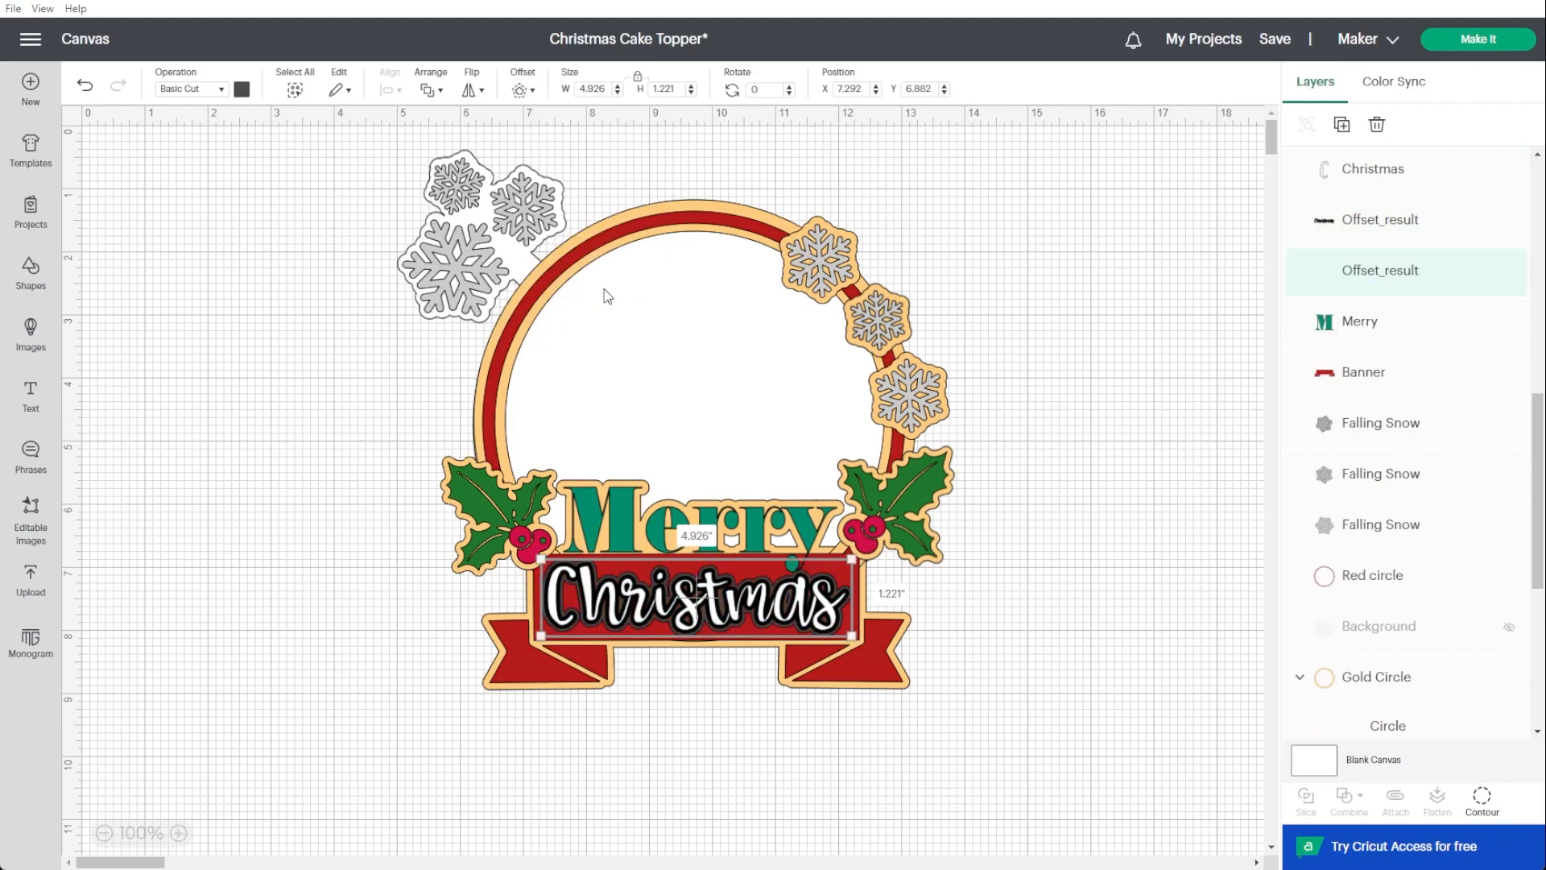
left_click(1375, 233)
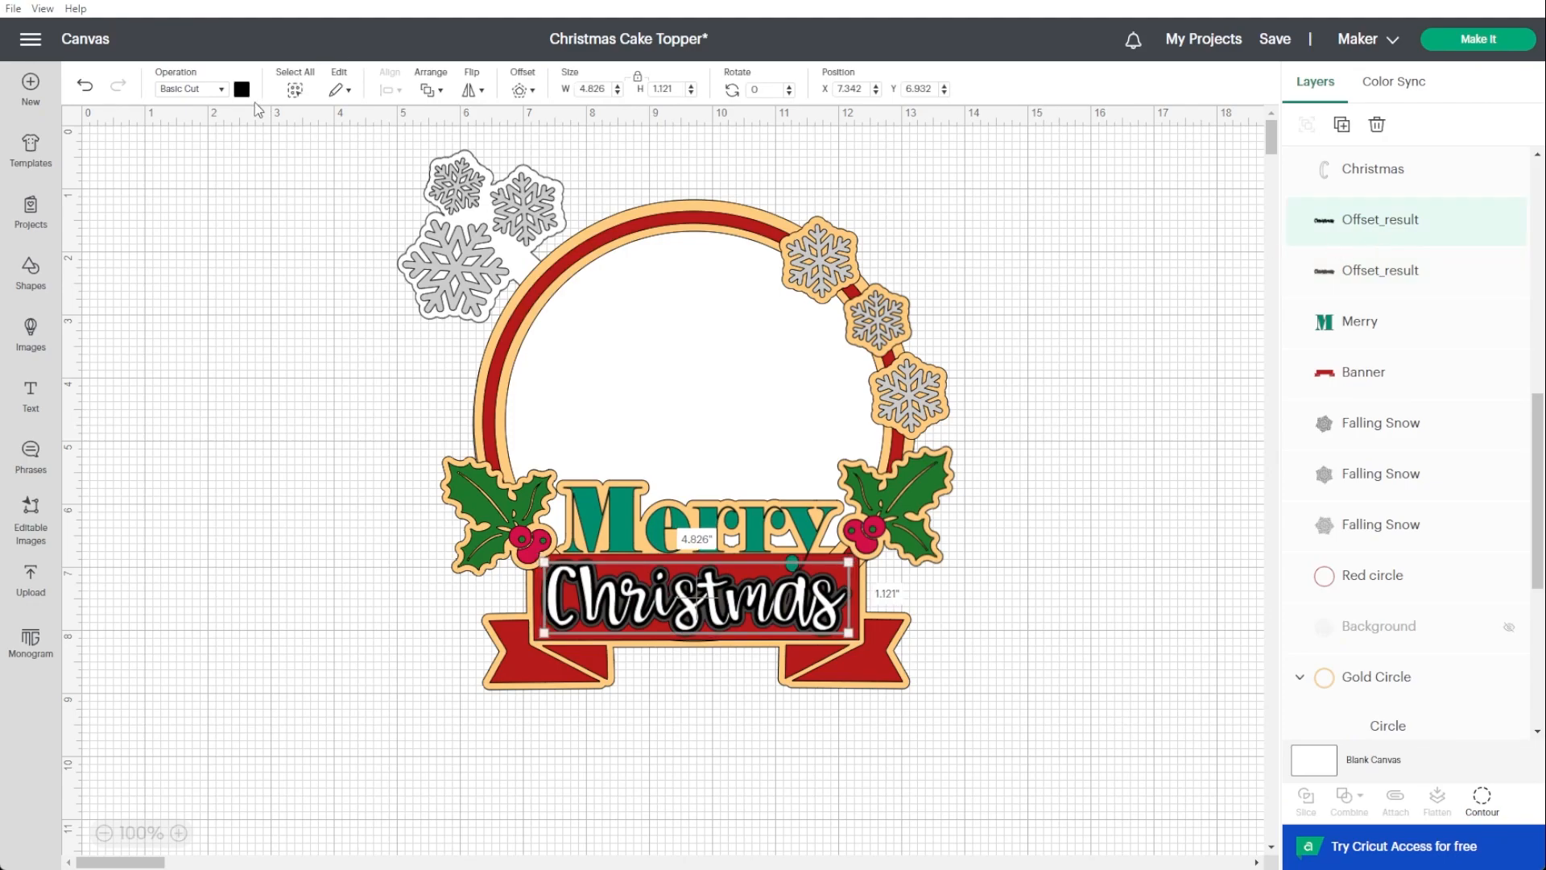
left_click(241, 92)
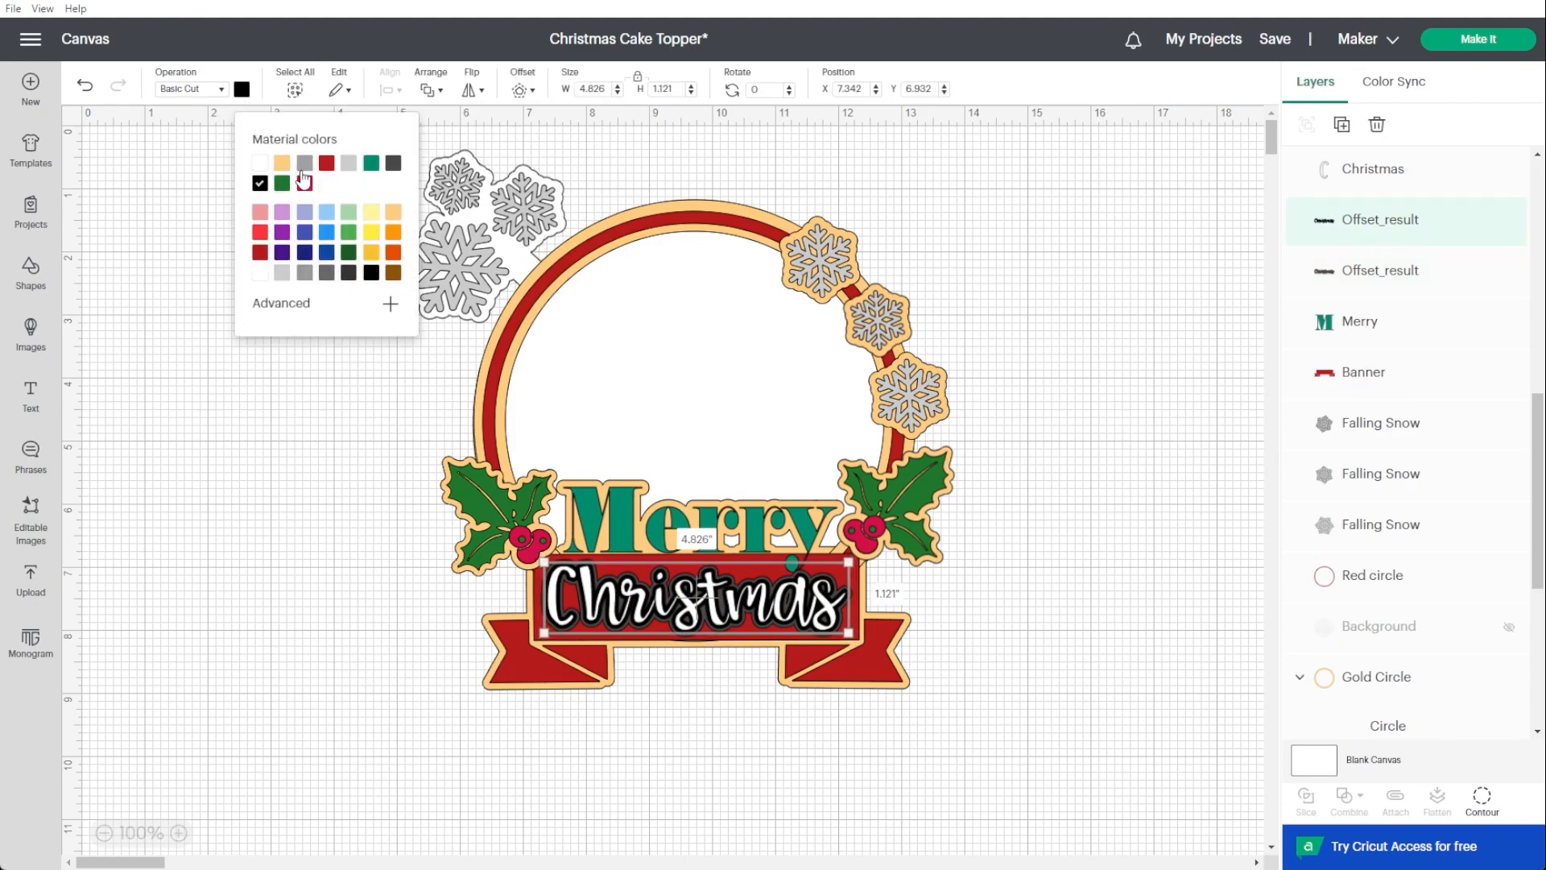
left_click(326, 165)
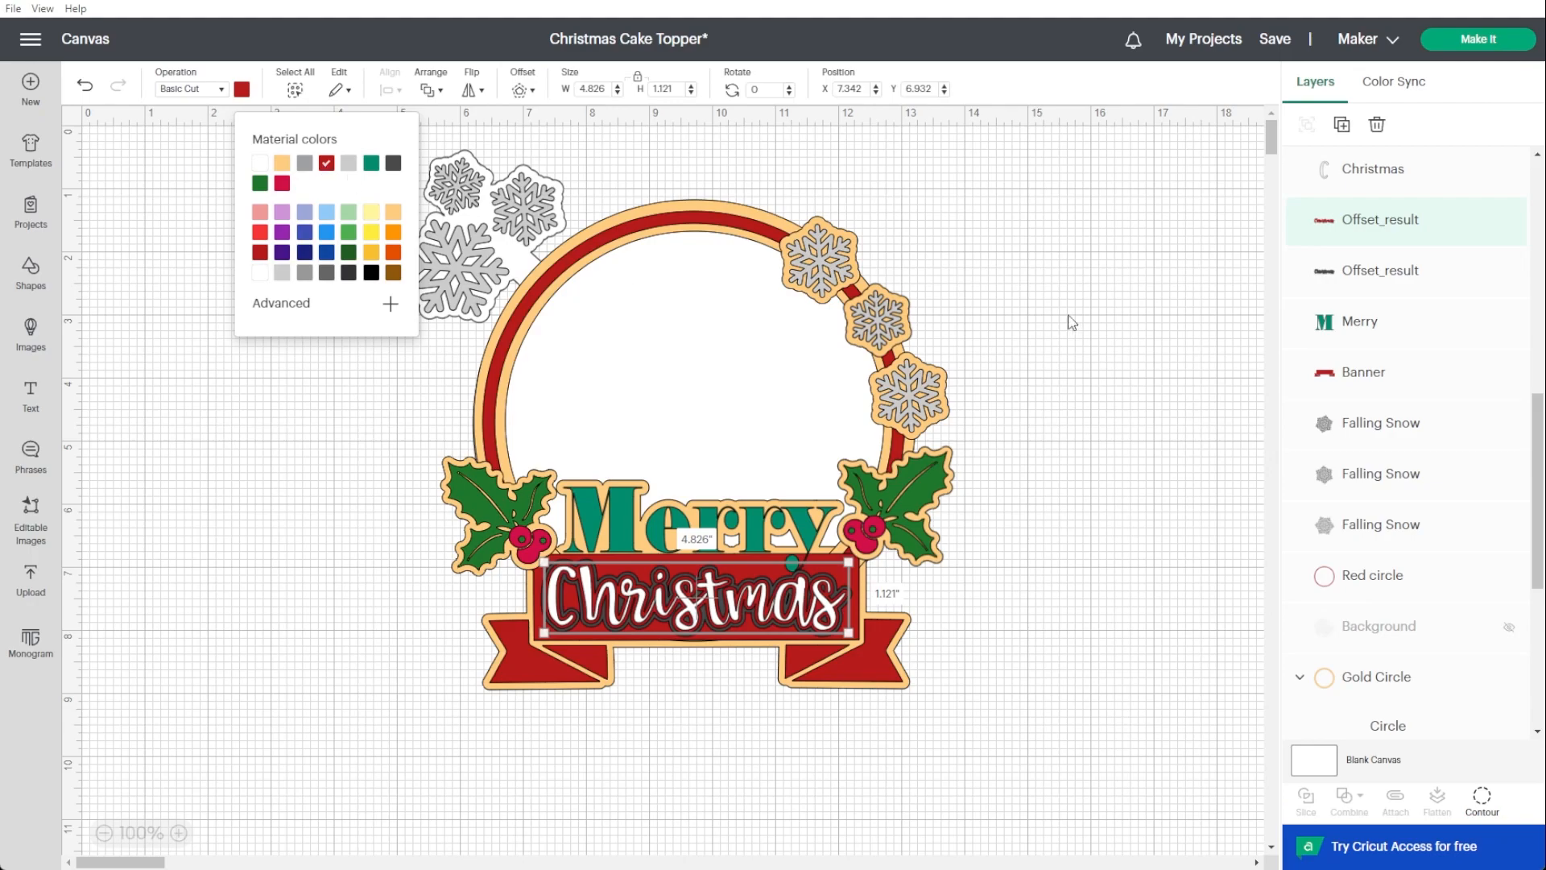
Color the outer offset of the Christmas text gold to match the ring's backing.
left_click(1356, 271)
left_click(241, 89)
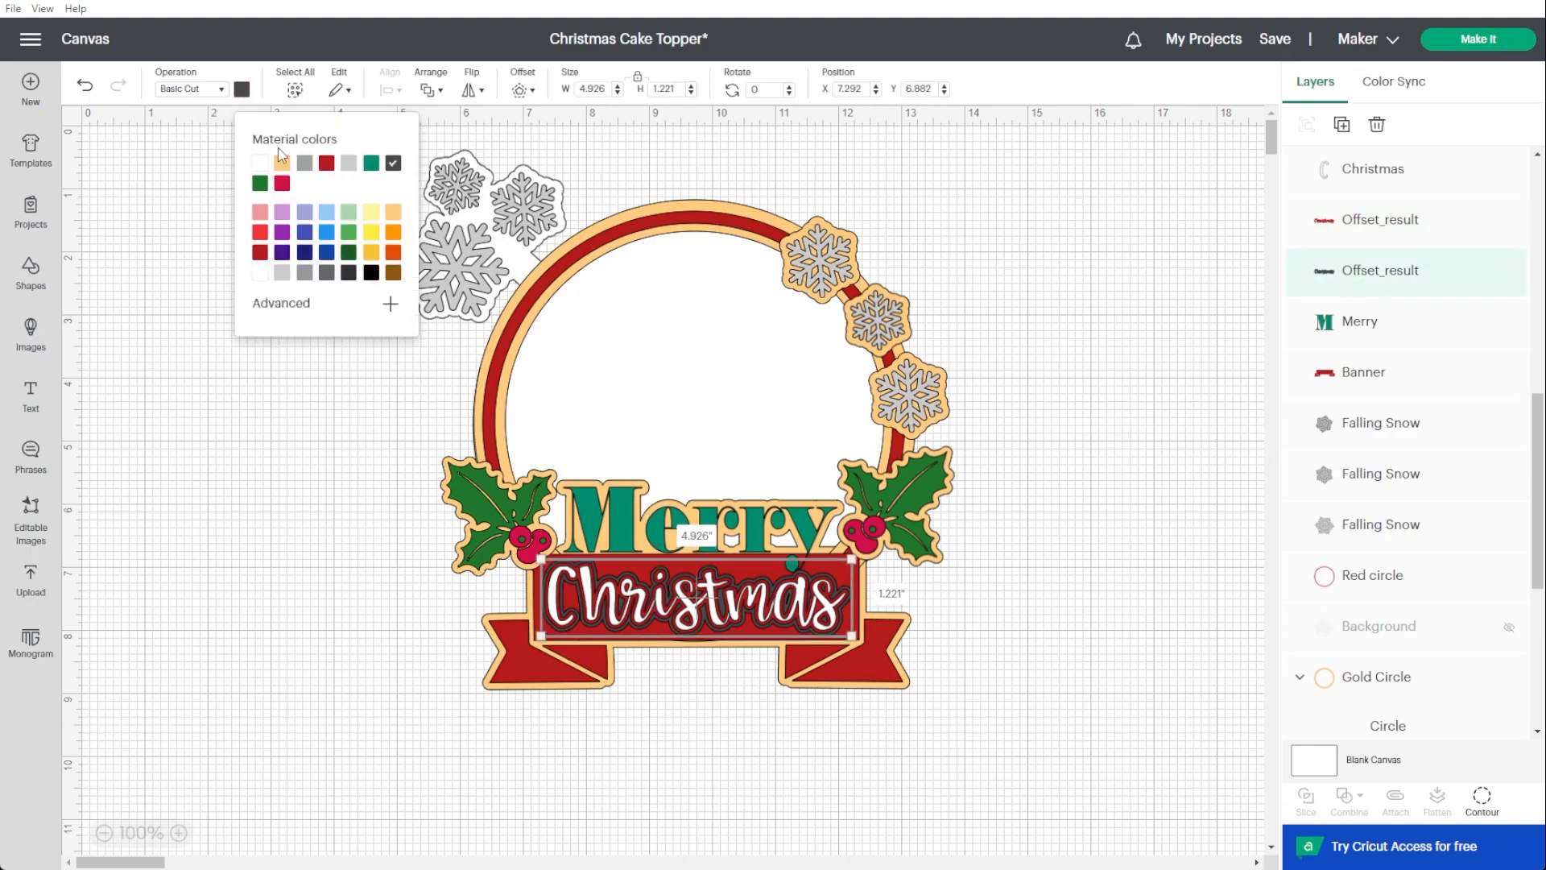
left_click(278, 165)
left_click(1033, 288)
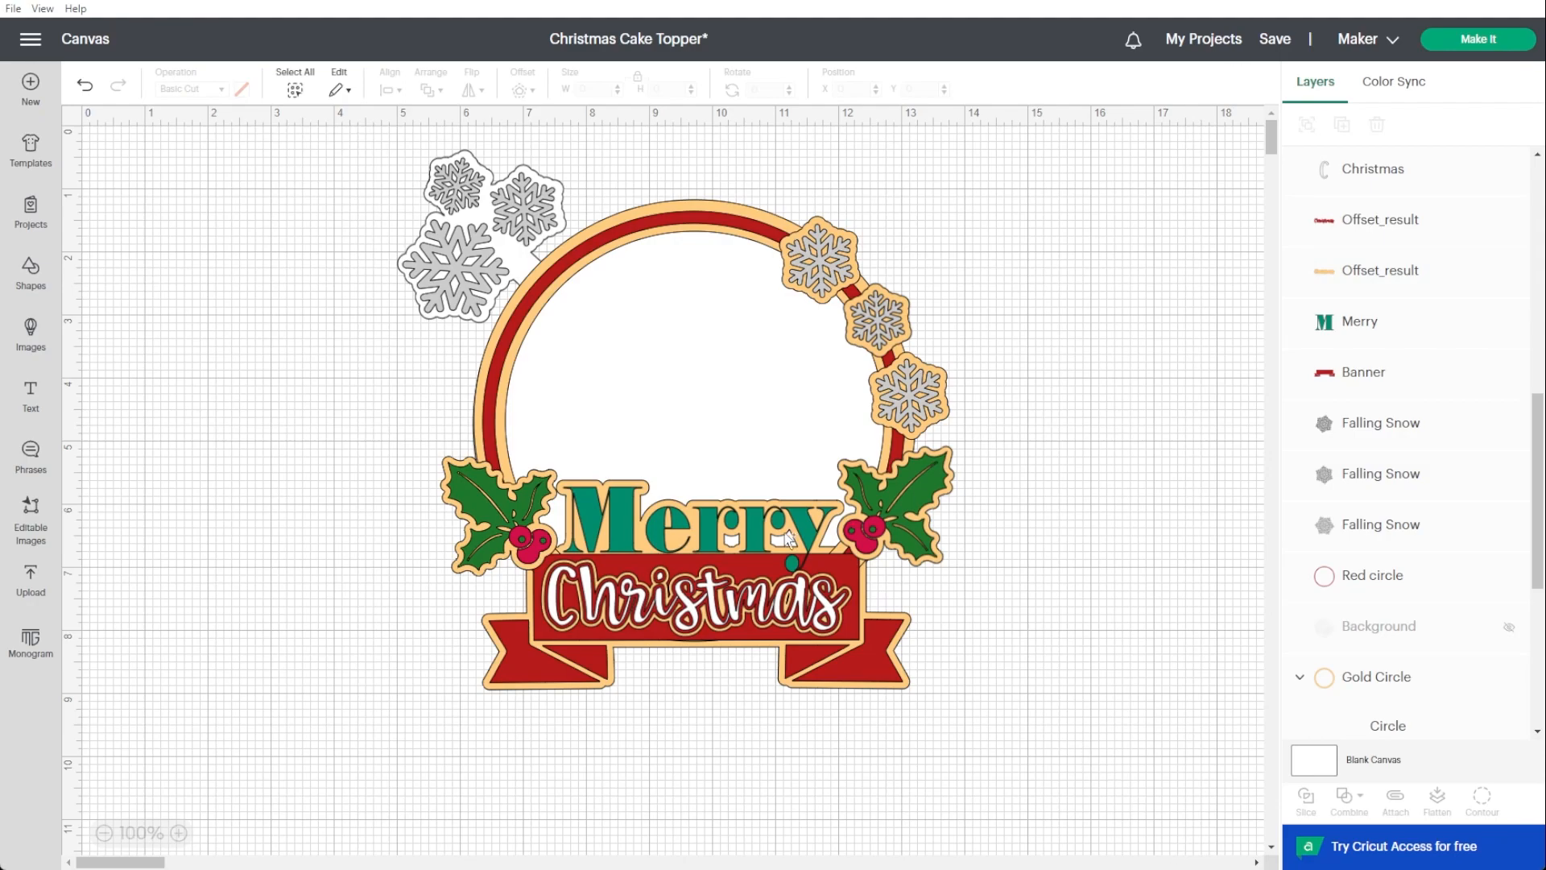
Offset the Merry text by 0.050 in with rounded corners and welded offsets, and check the new offset's contours.
left_click(760, 539)
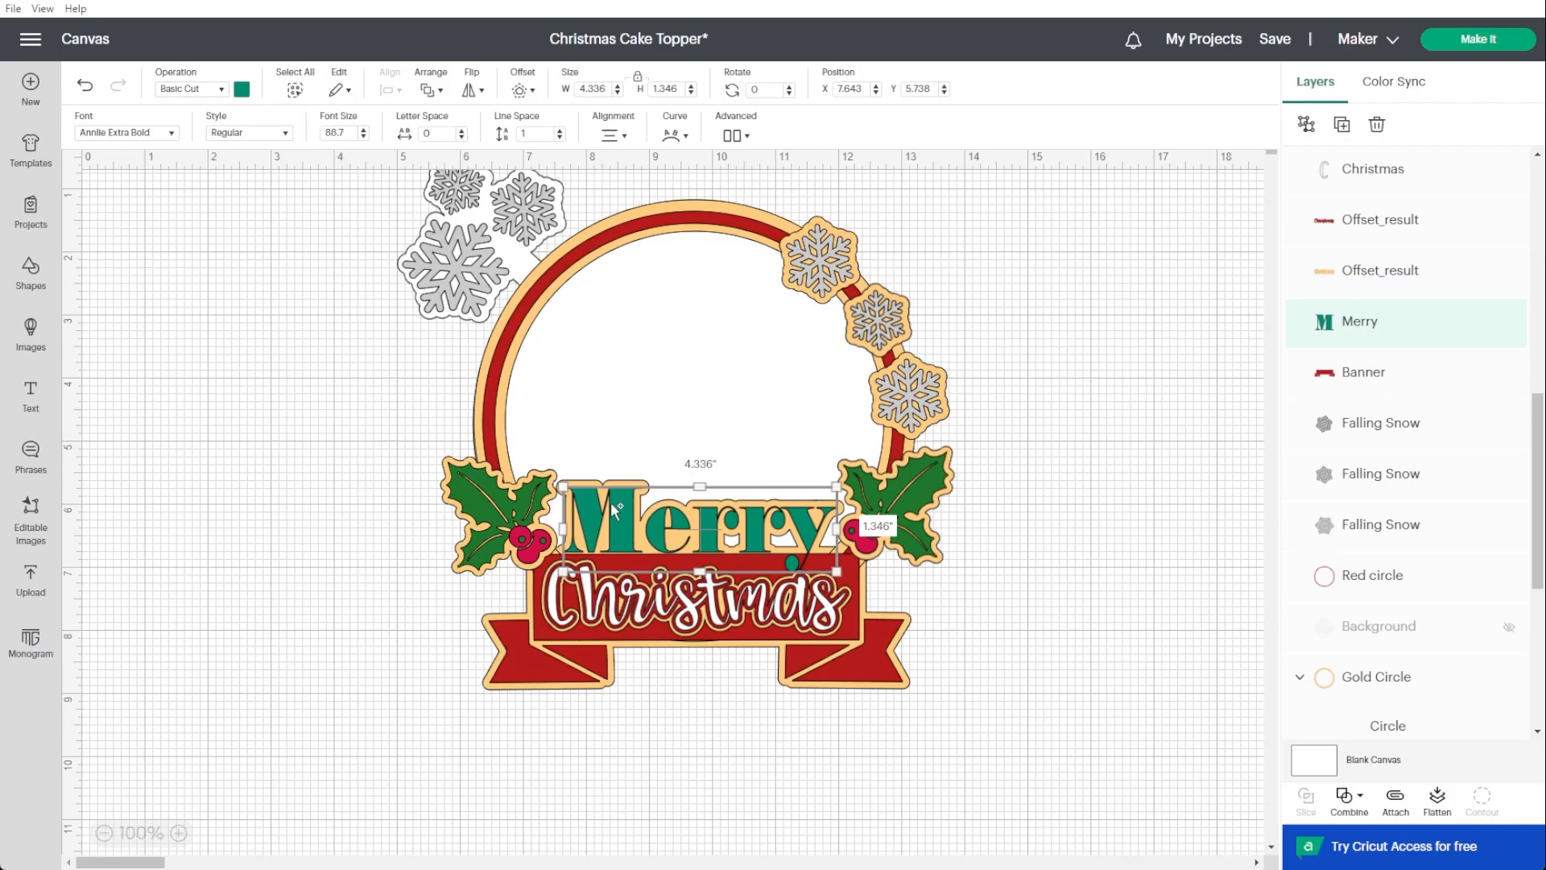
left_click(521, 90)
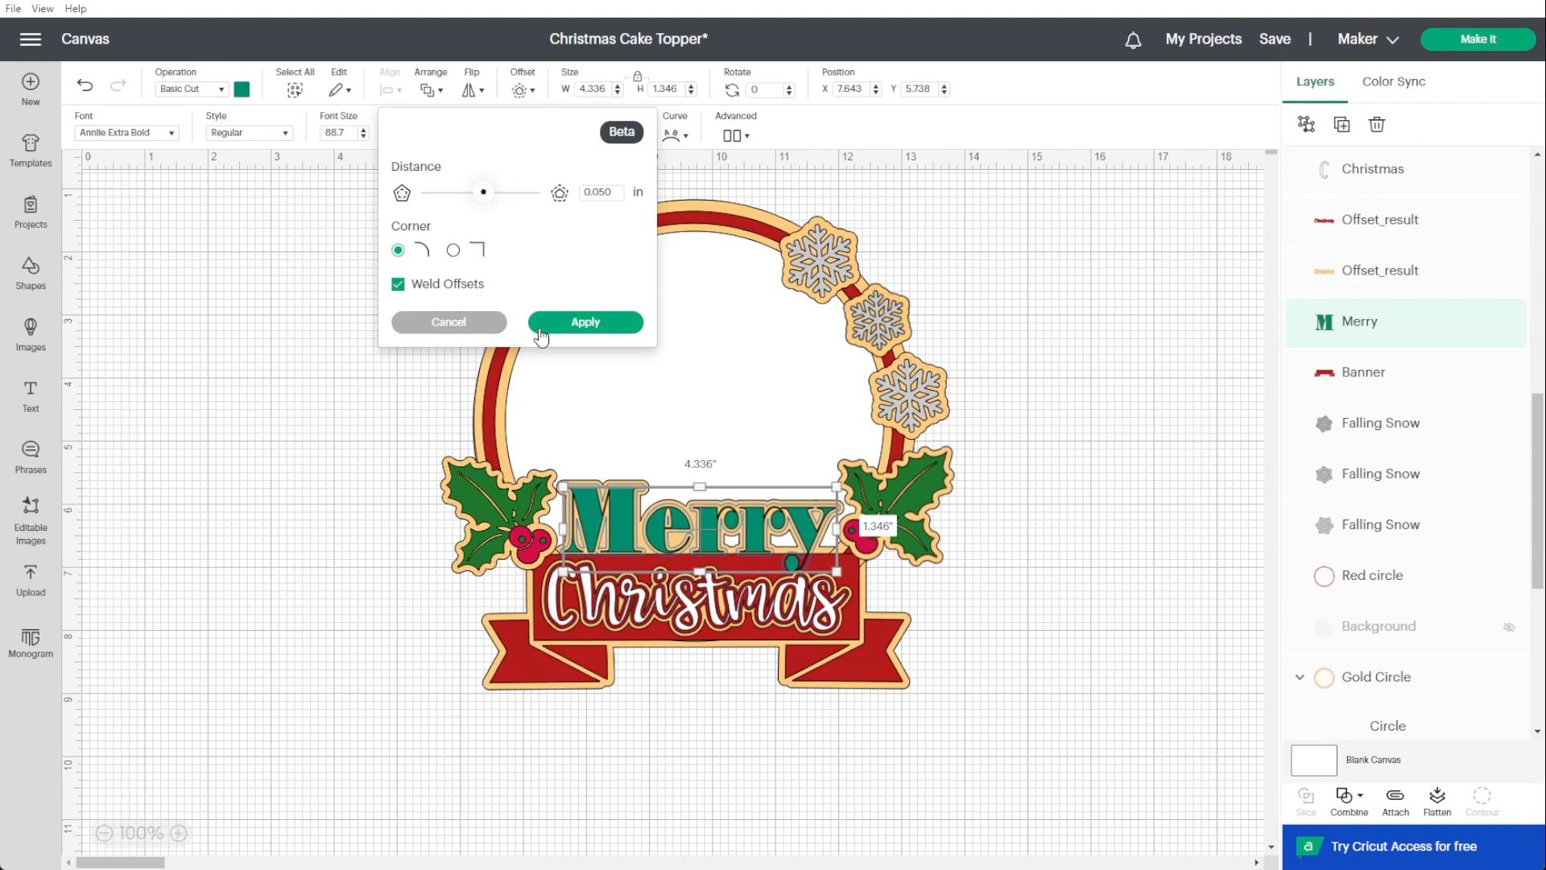
left_click(566, 324)
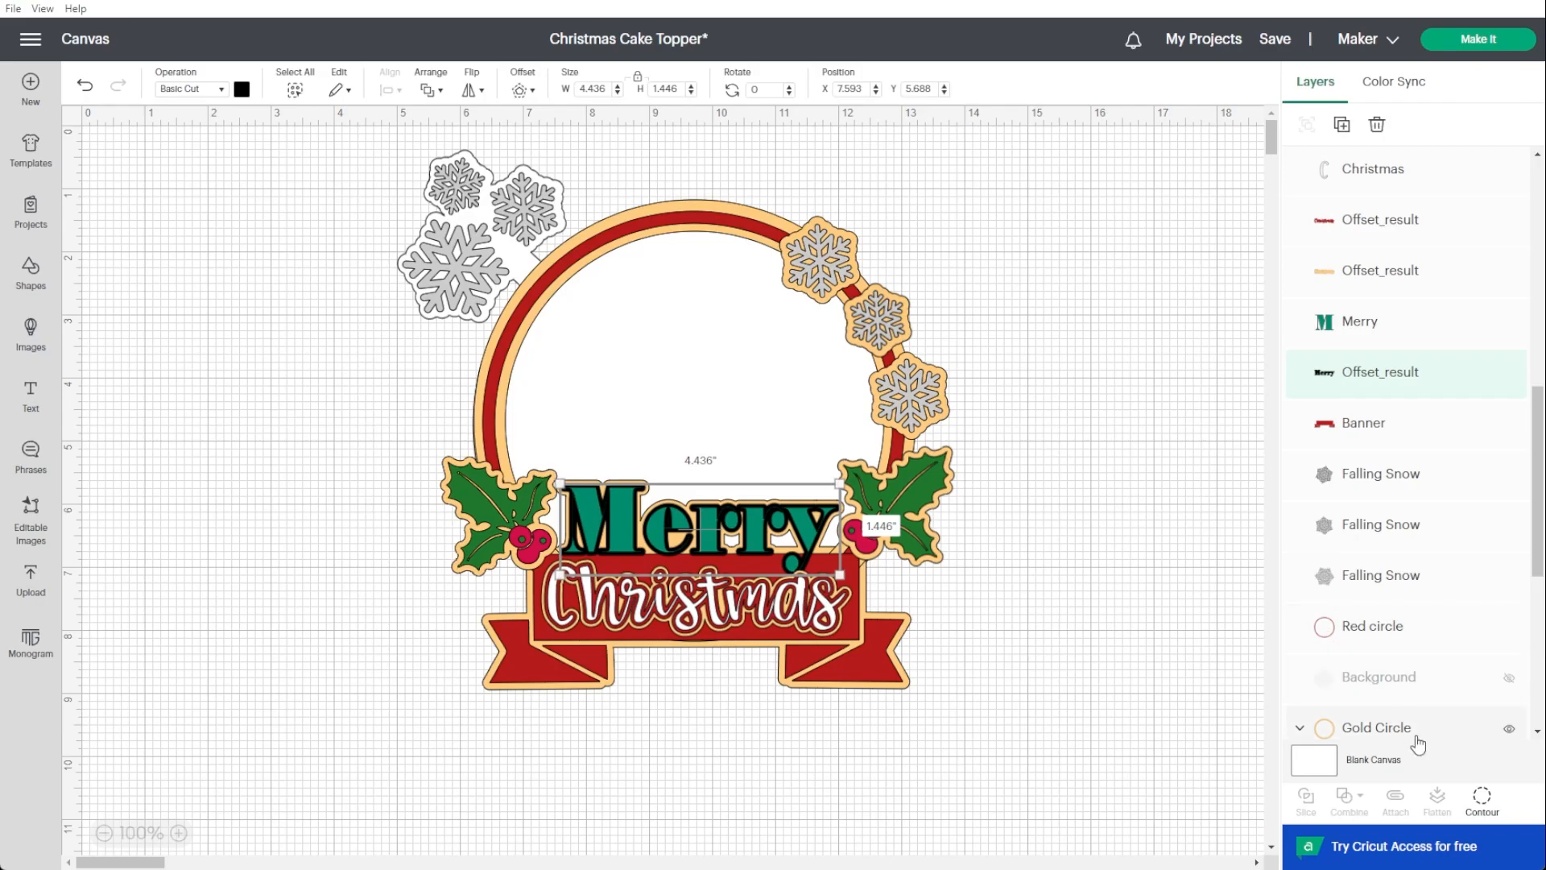
left_click(1482, 797)
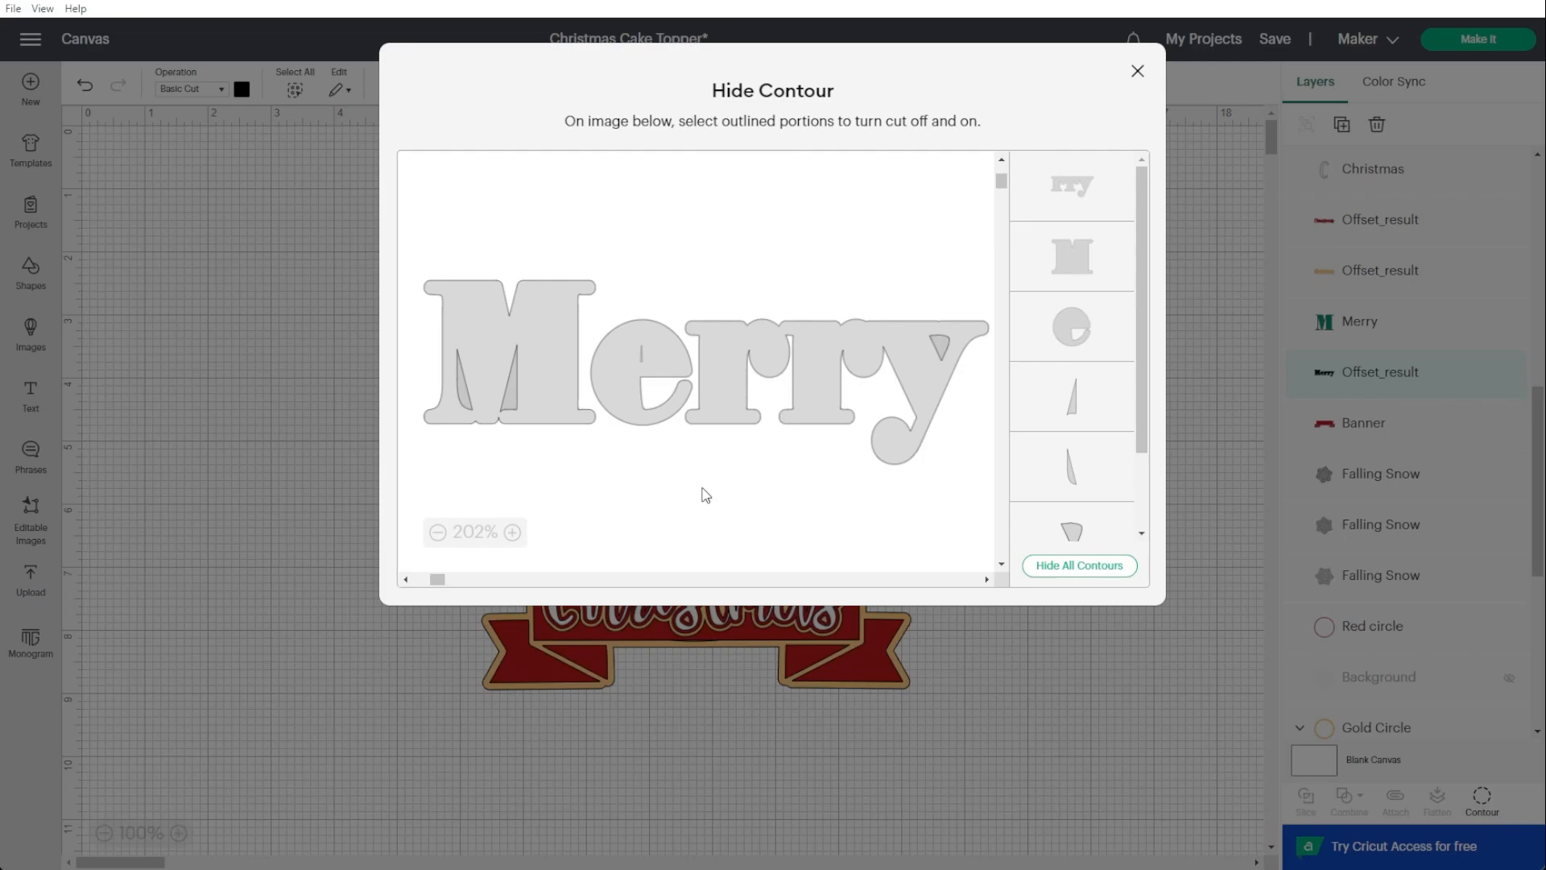
left_click(1136, 72)
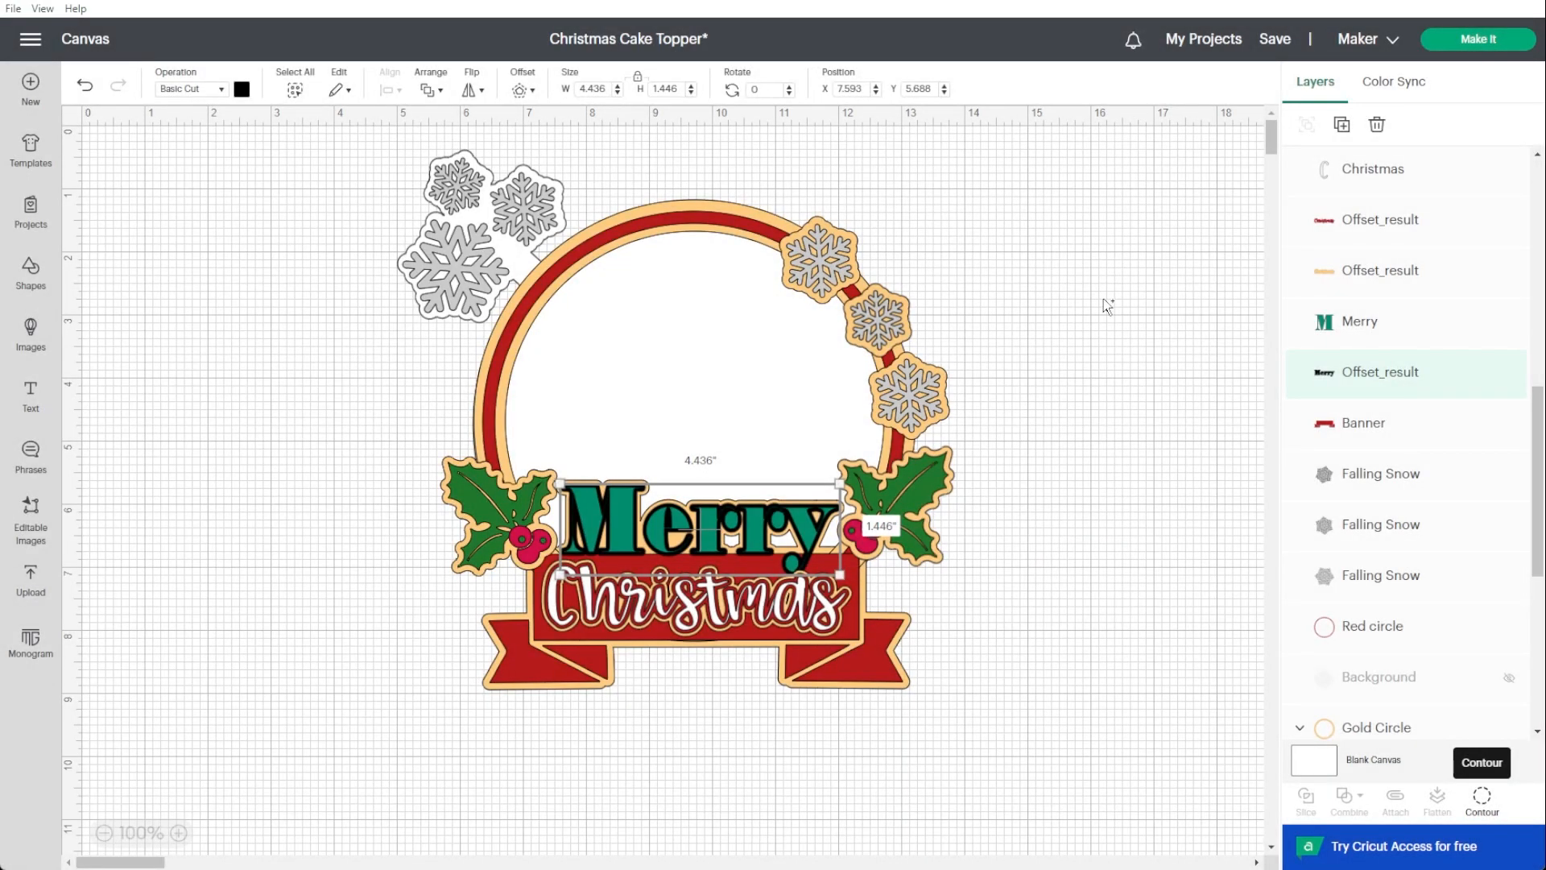
Color the Merry text's offset red and check the lettering up close.
left_click(242, 90)
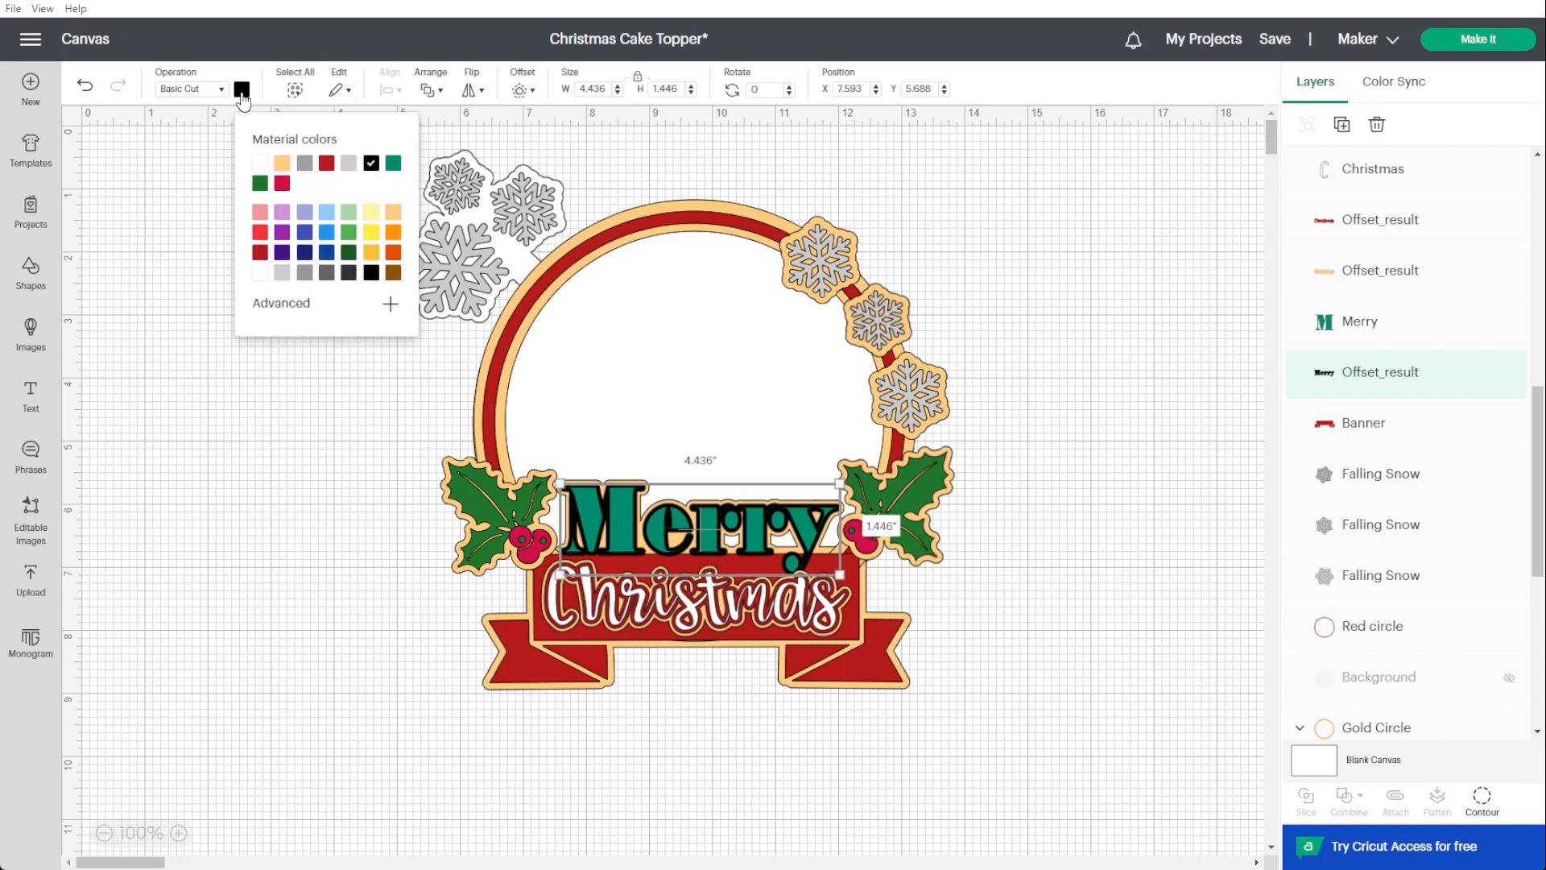
left_click(326, 163)
left_click(1123, 366)
scroll(1056, 620, "up", 3)
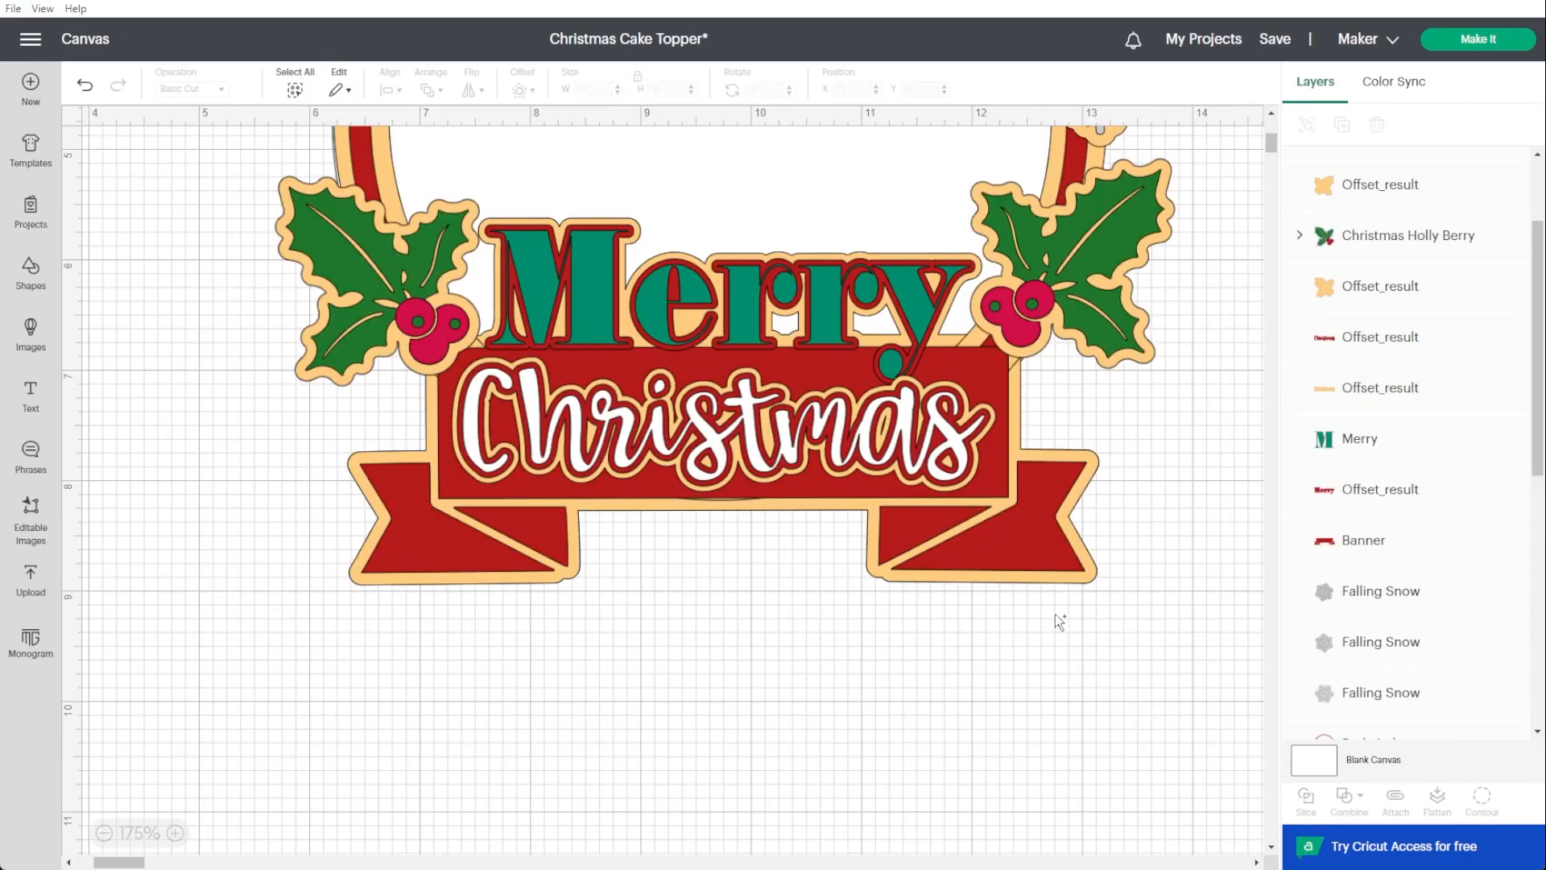
scroll(1055, 613, "up", 3)
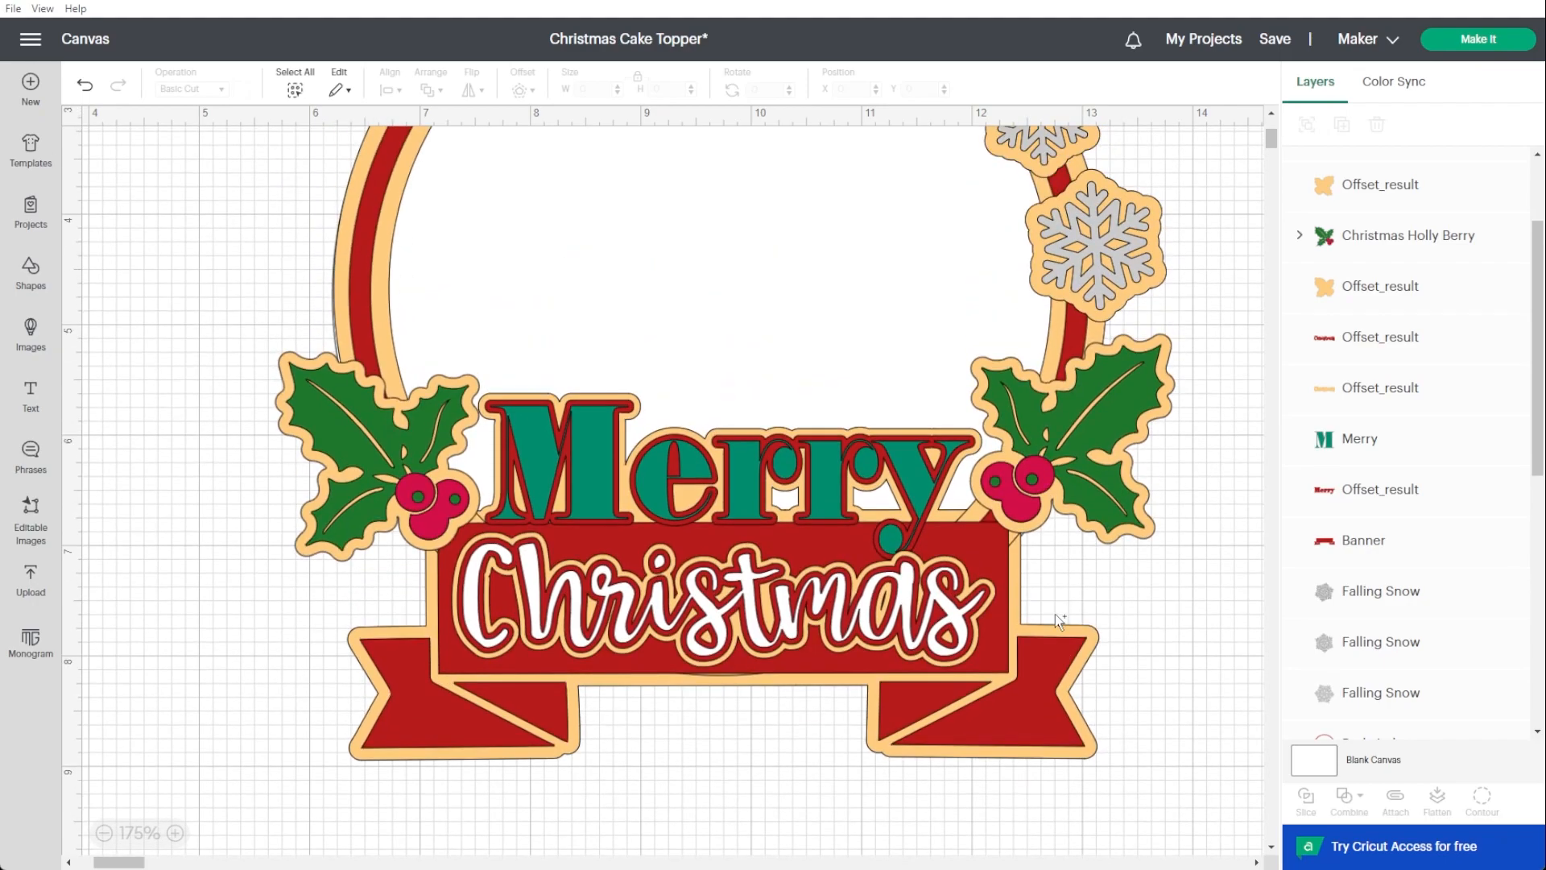
scroll(954, 600, "down", 2)
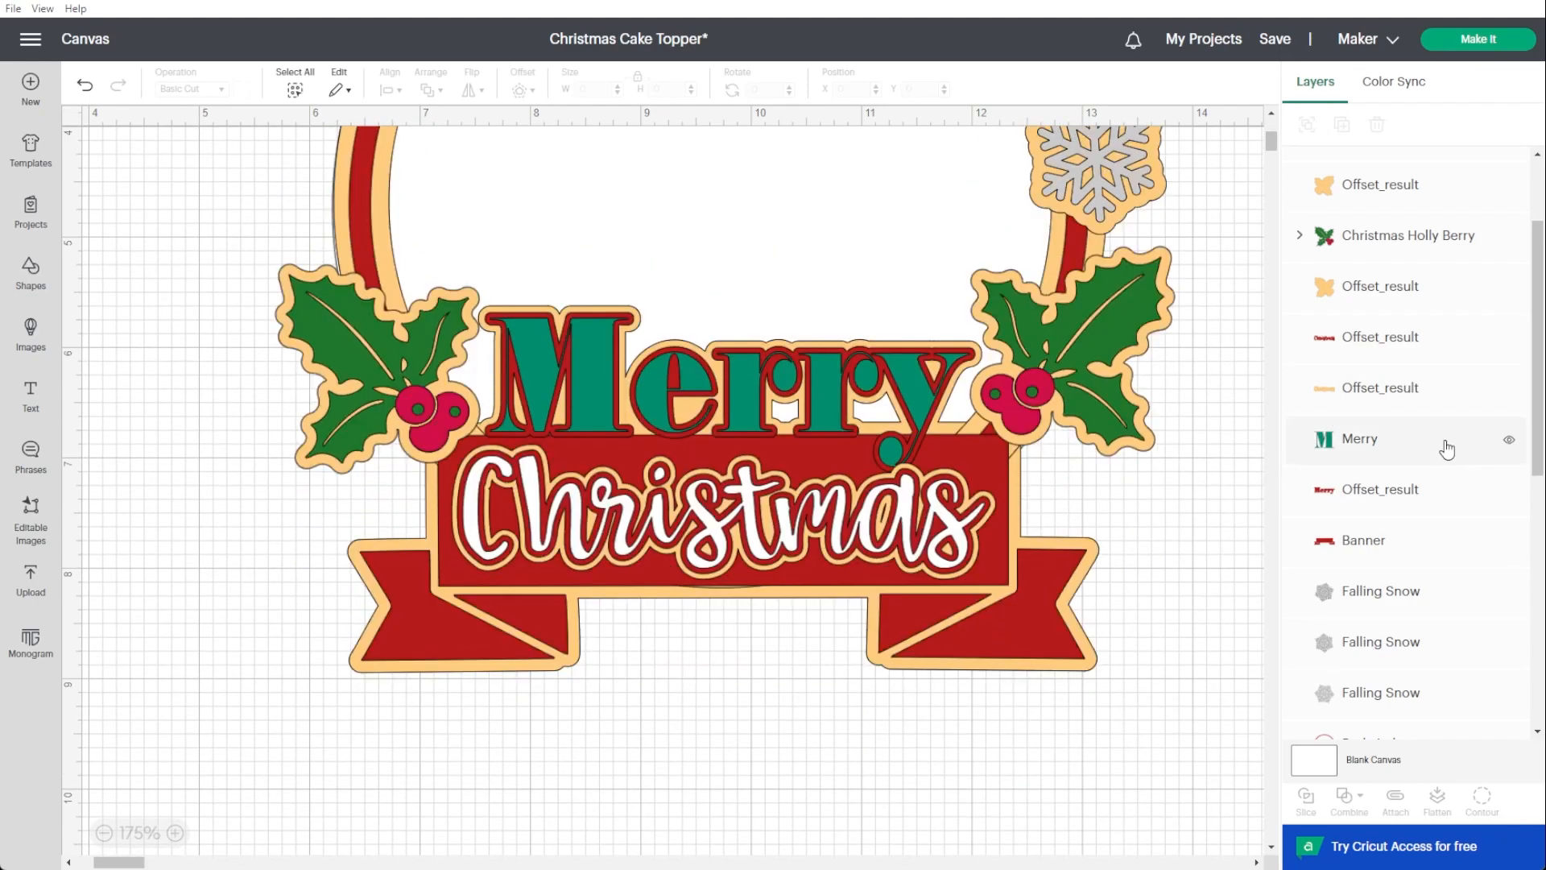
Hide the small interior cutout contour in the gold offset behind Christmas.
left_click(1433, 392)
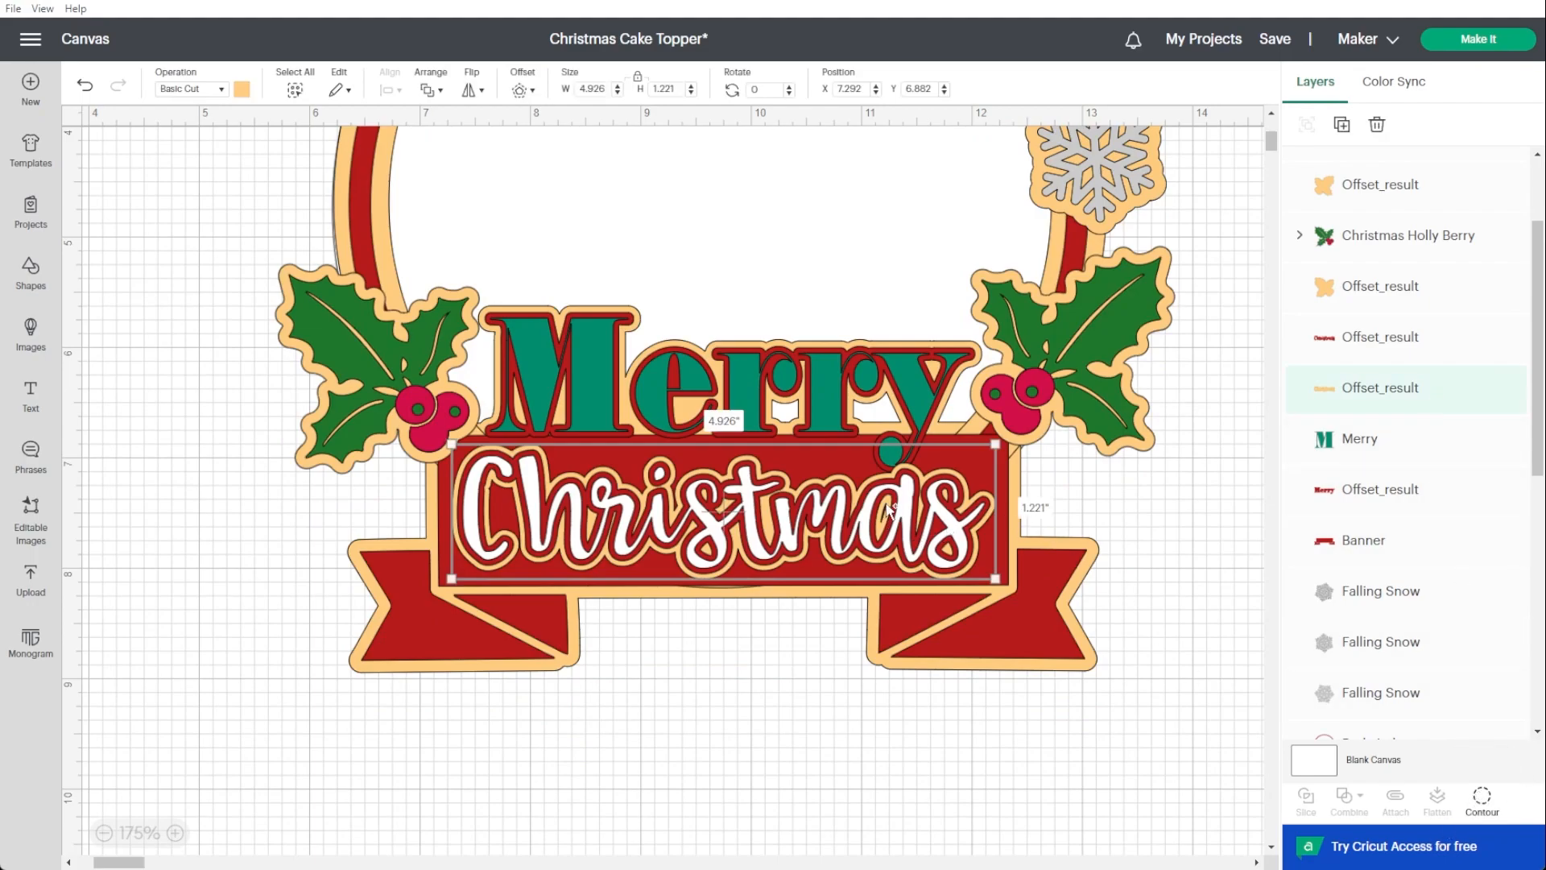
left_click(1481, 798)
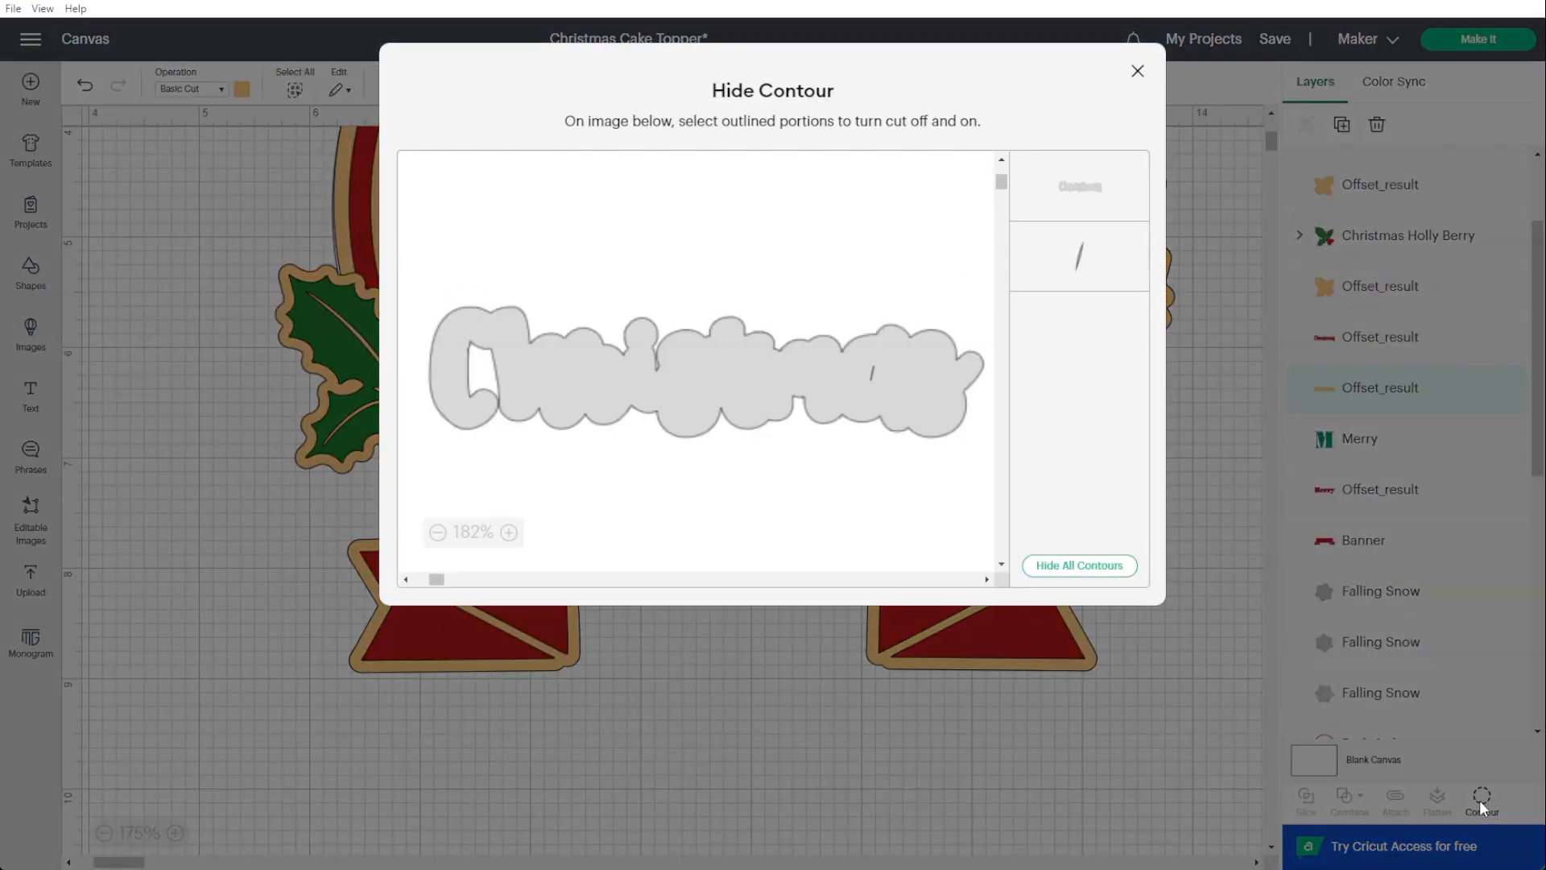
left_click(872, 375)
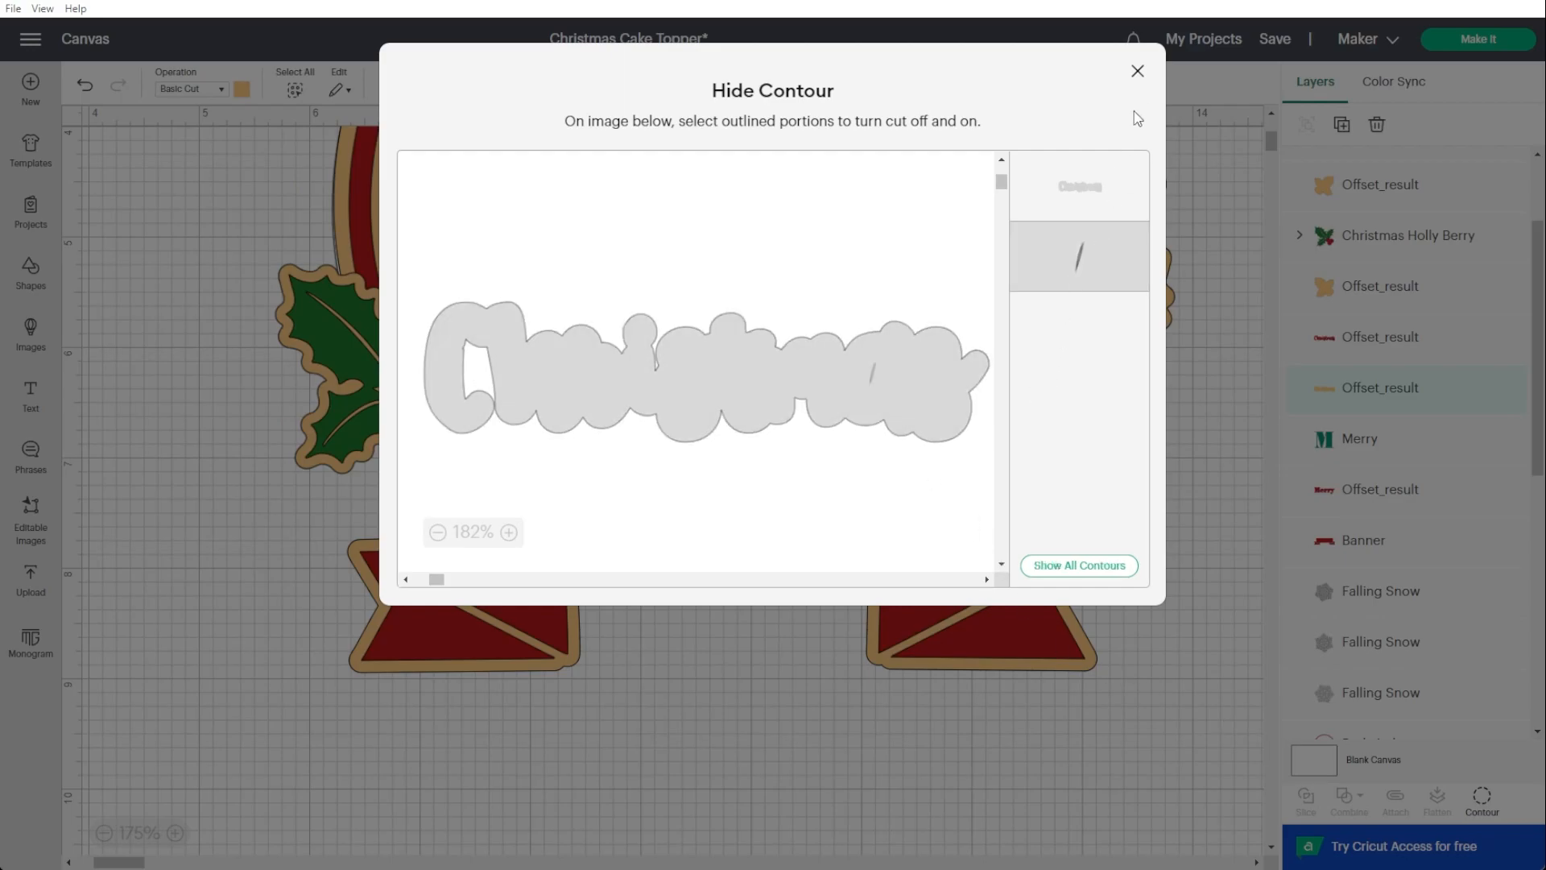
left_click(1137, 71)
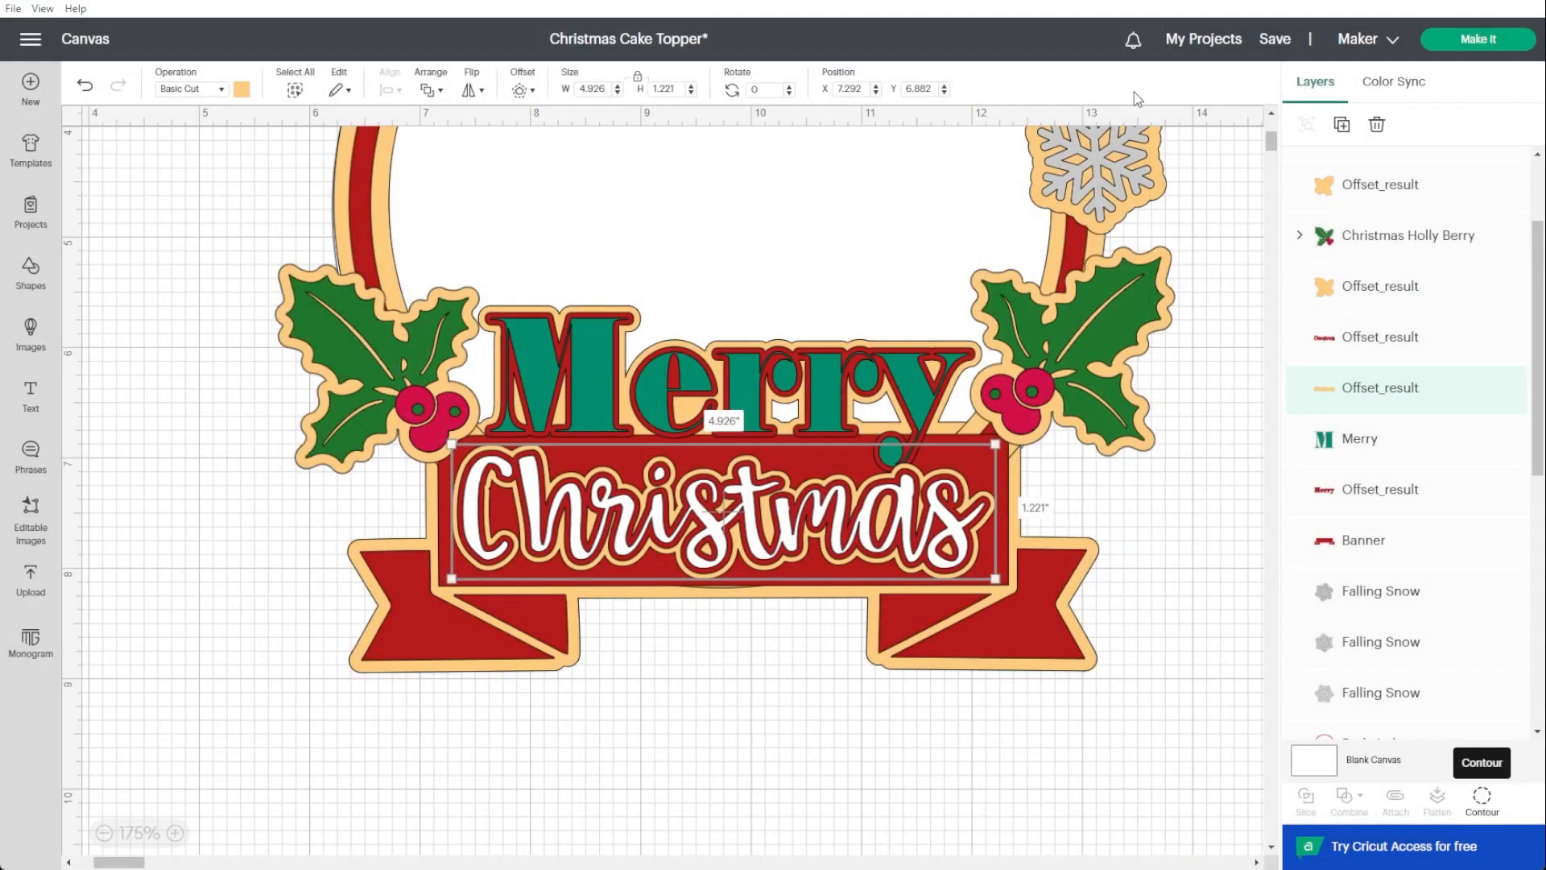
Move the whole topper to the canvas's left side, then duplicate it and place the copy beside the original.
scroll(1175, 690, "up", 3)
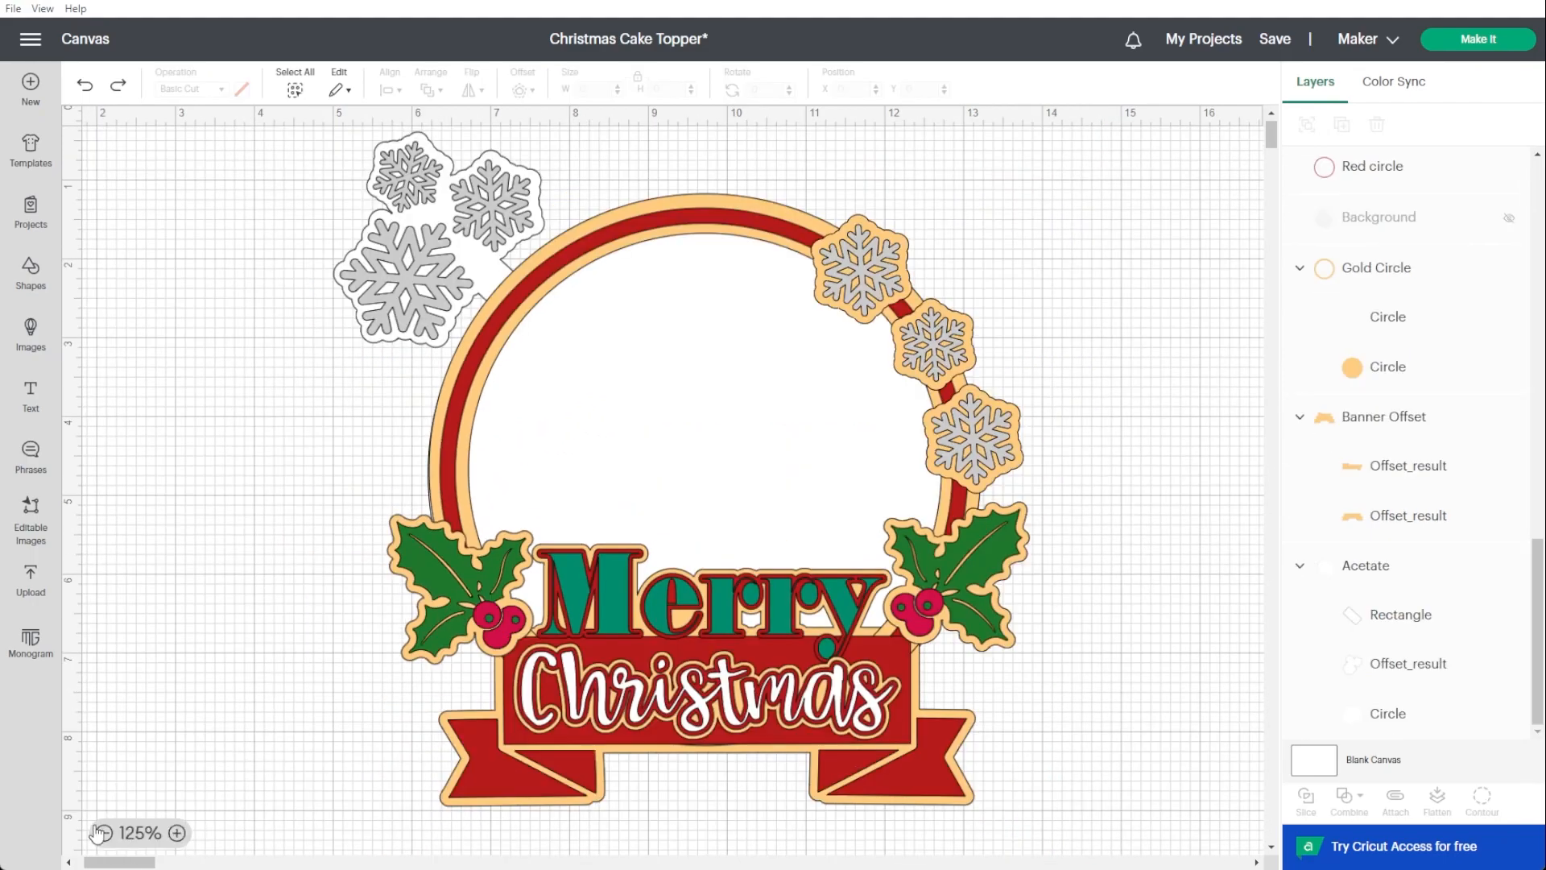
left_click(104, 832)
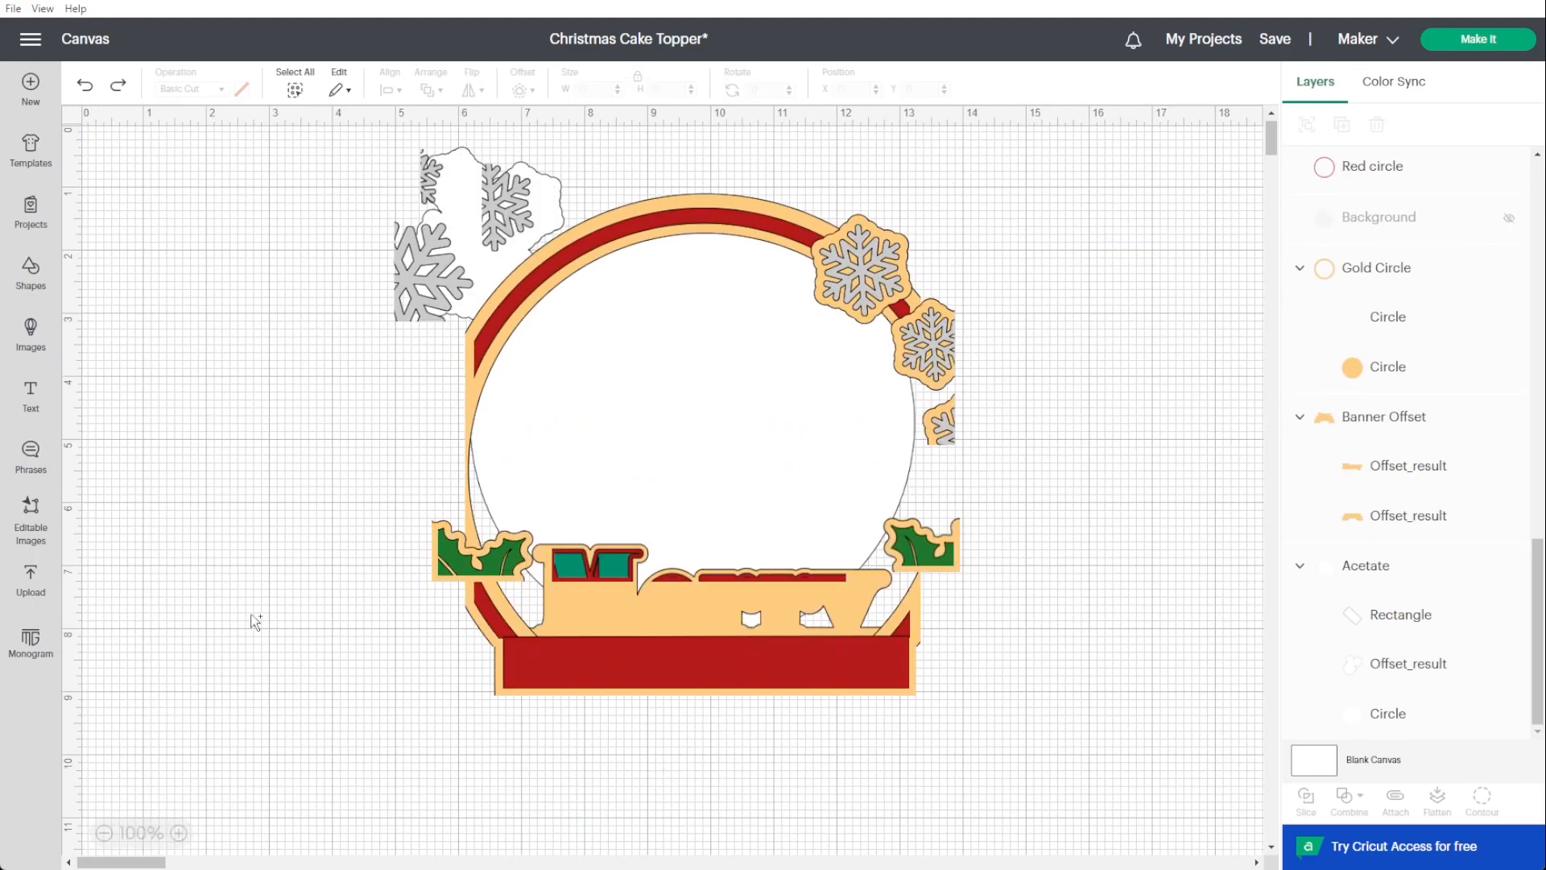
left_click_drag(296, 153, 966, 709)
left_click_drag(858, 599, 569, 608)
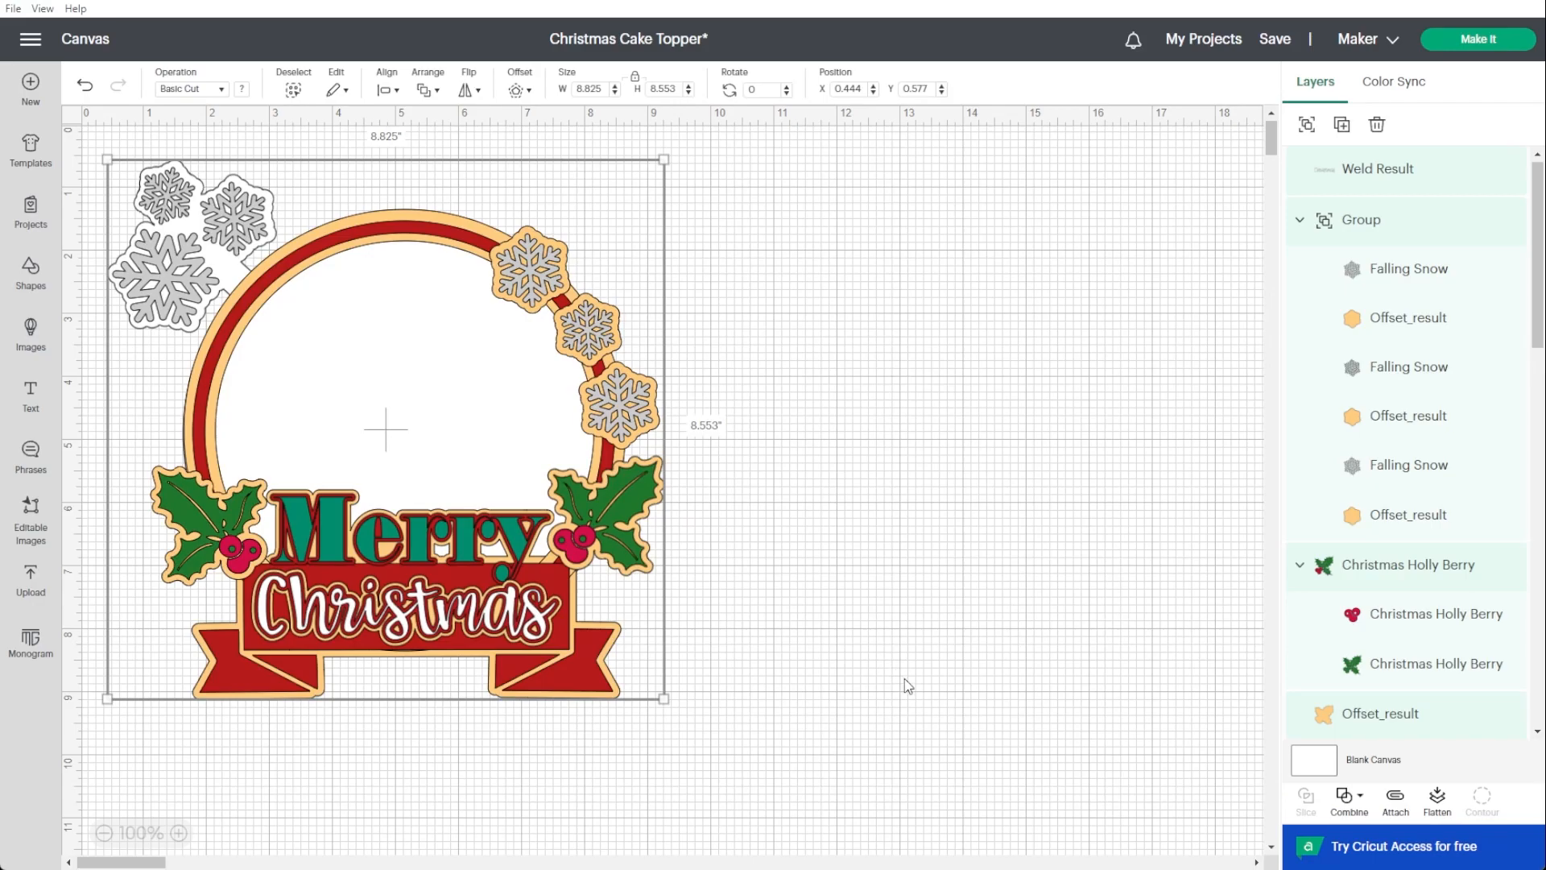
key("ctrl+c")
key("ctrl+v")
left_click_drag(349, 571, 909, 579)
left_click(993, 777)
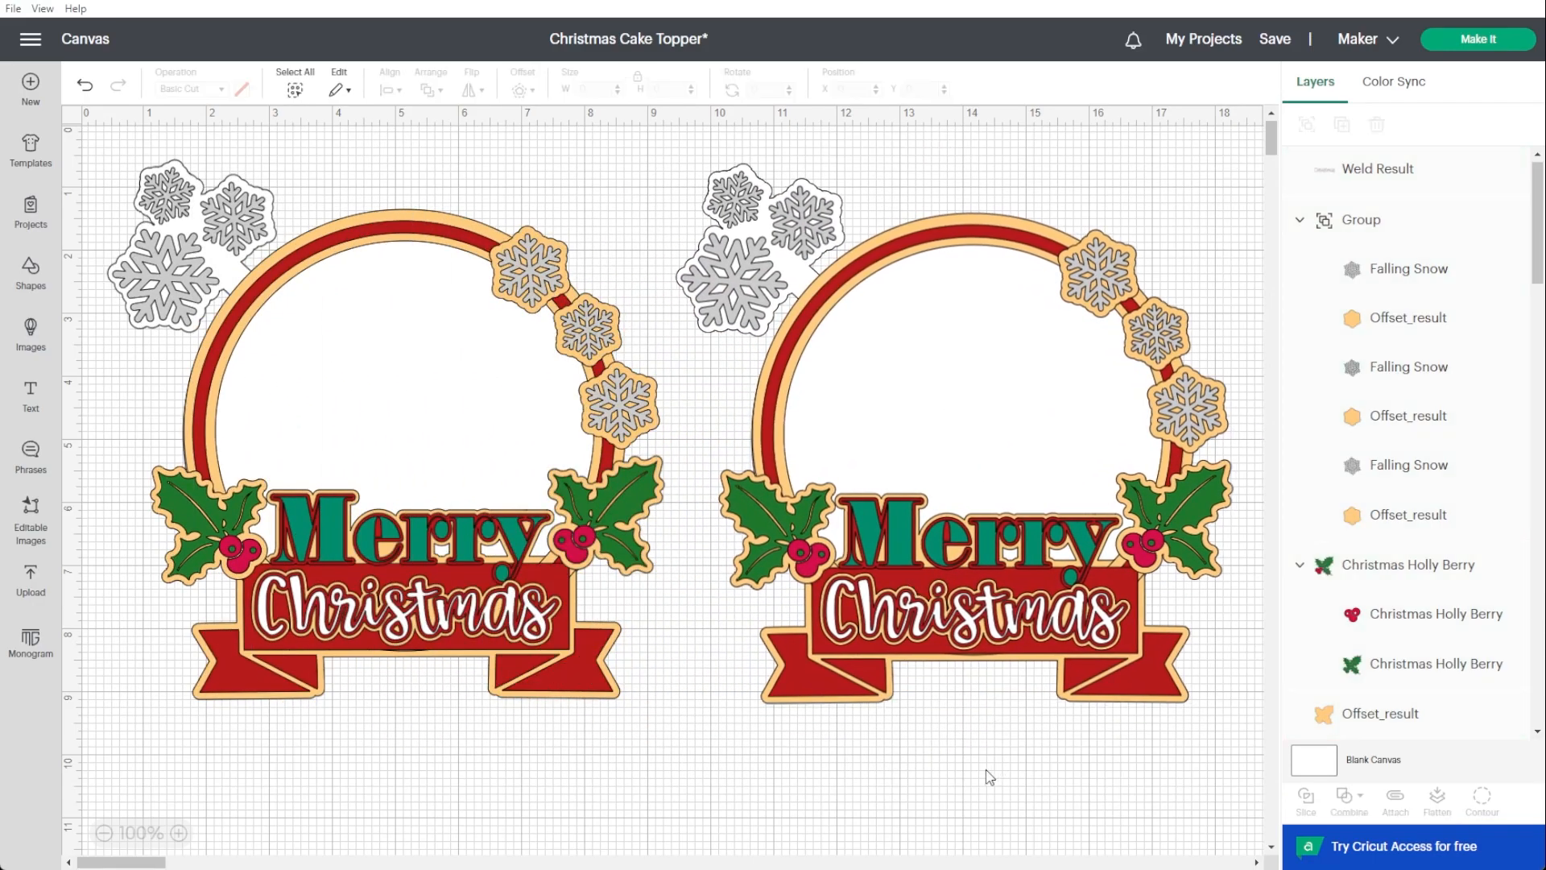
Delete the three loose gray snowflakes from the acetate area of the topper copy.
left_click(726, 310)
key("Delete")
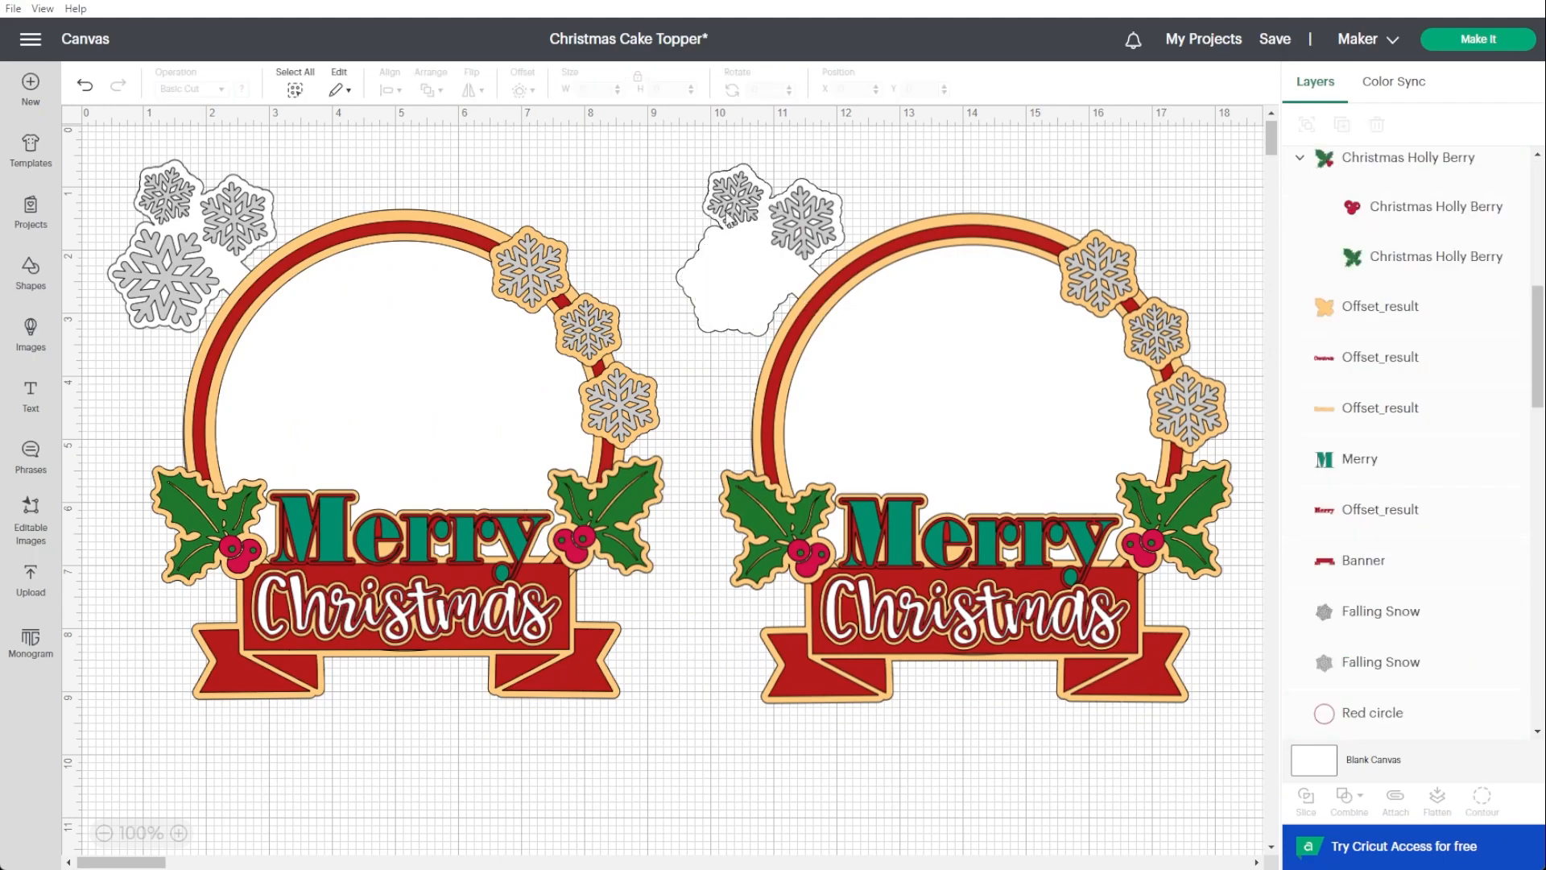
left_click(736, 202)
key("Delete")
left_click(806, 222)
key("Delete")
Ungroup the copy's three ring snowflakes and delete the gray snowflakes, keeping their gold offsets.
left_click(1127, 291)
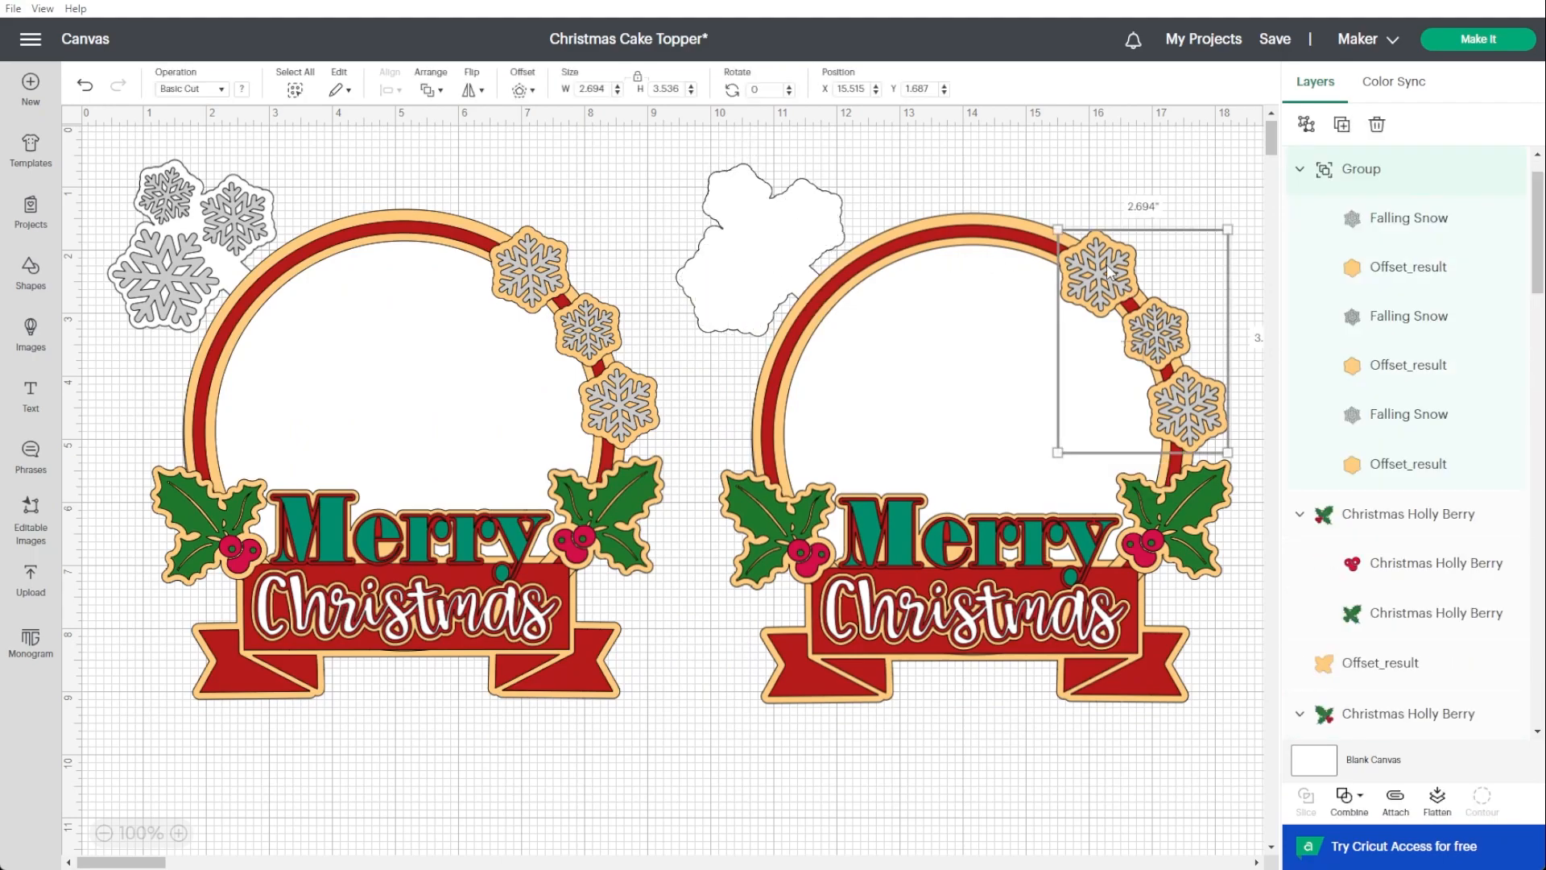
key("Delete")
key("ctrl+z")
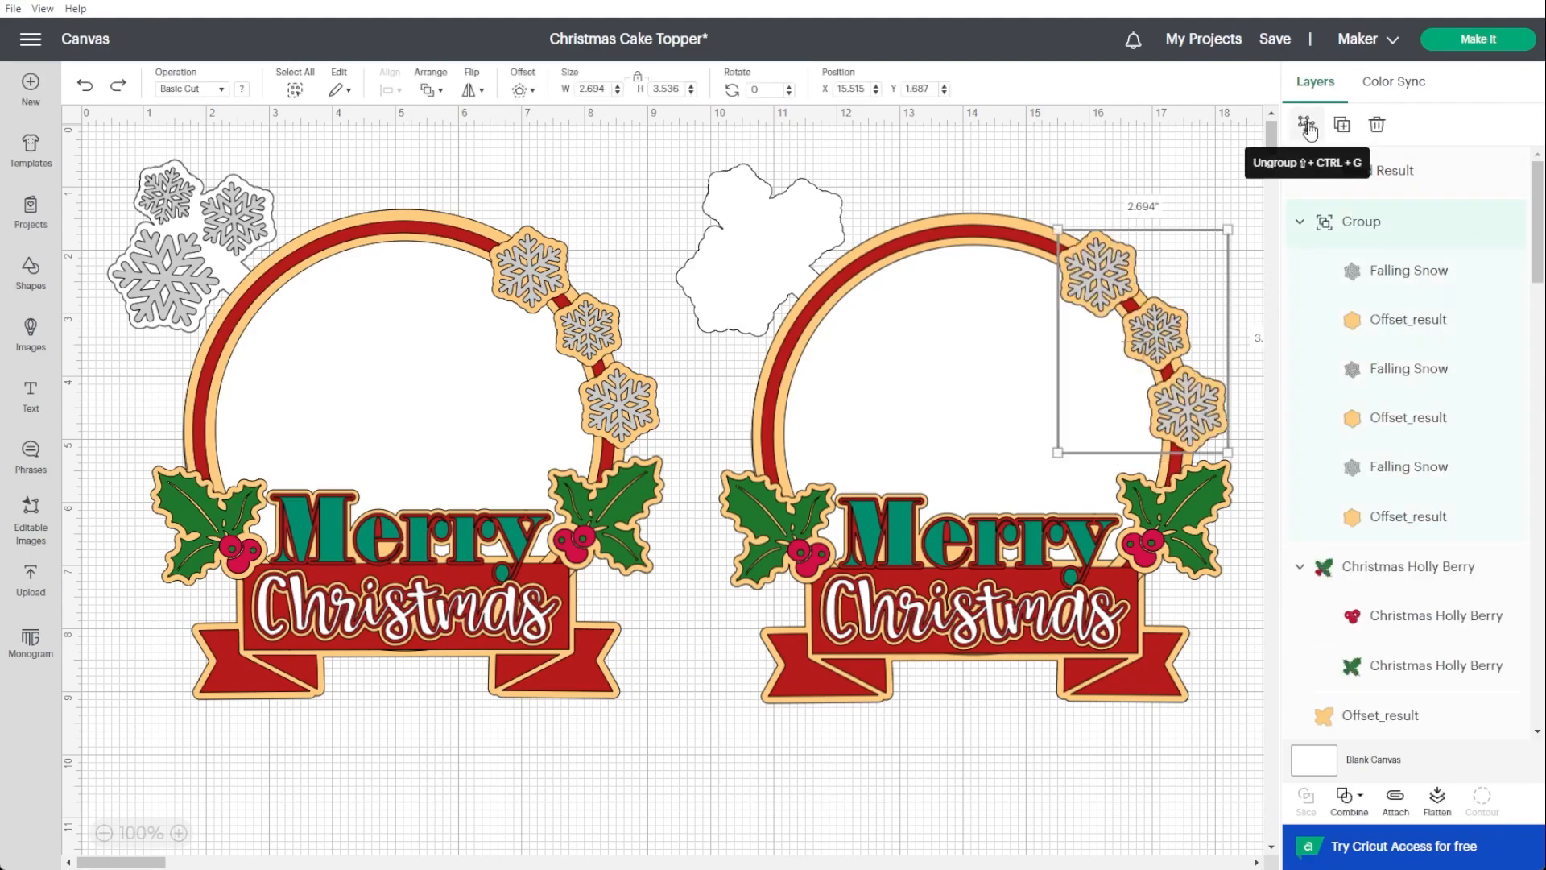
left_click(1306, 124)
left_click(1096, 300)
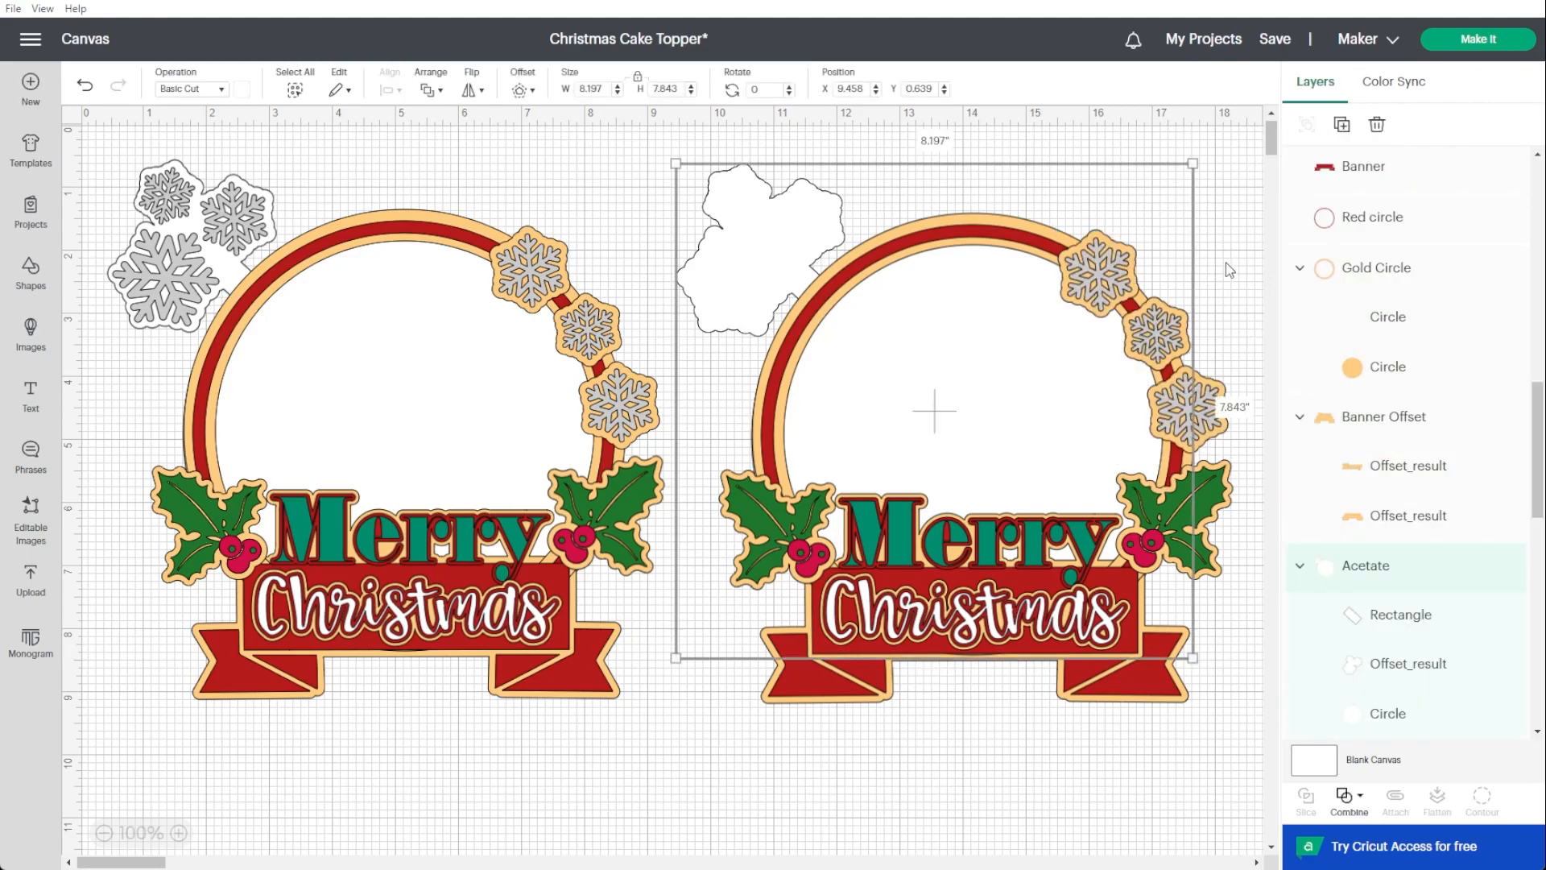
left_click(1229, 270)
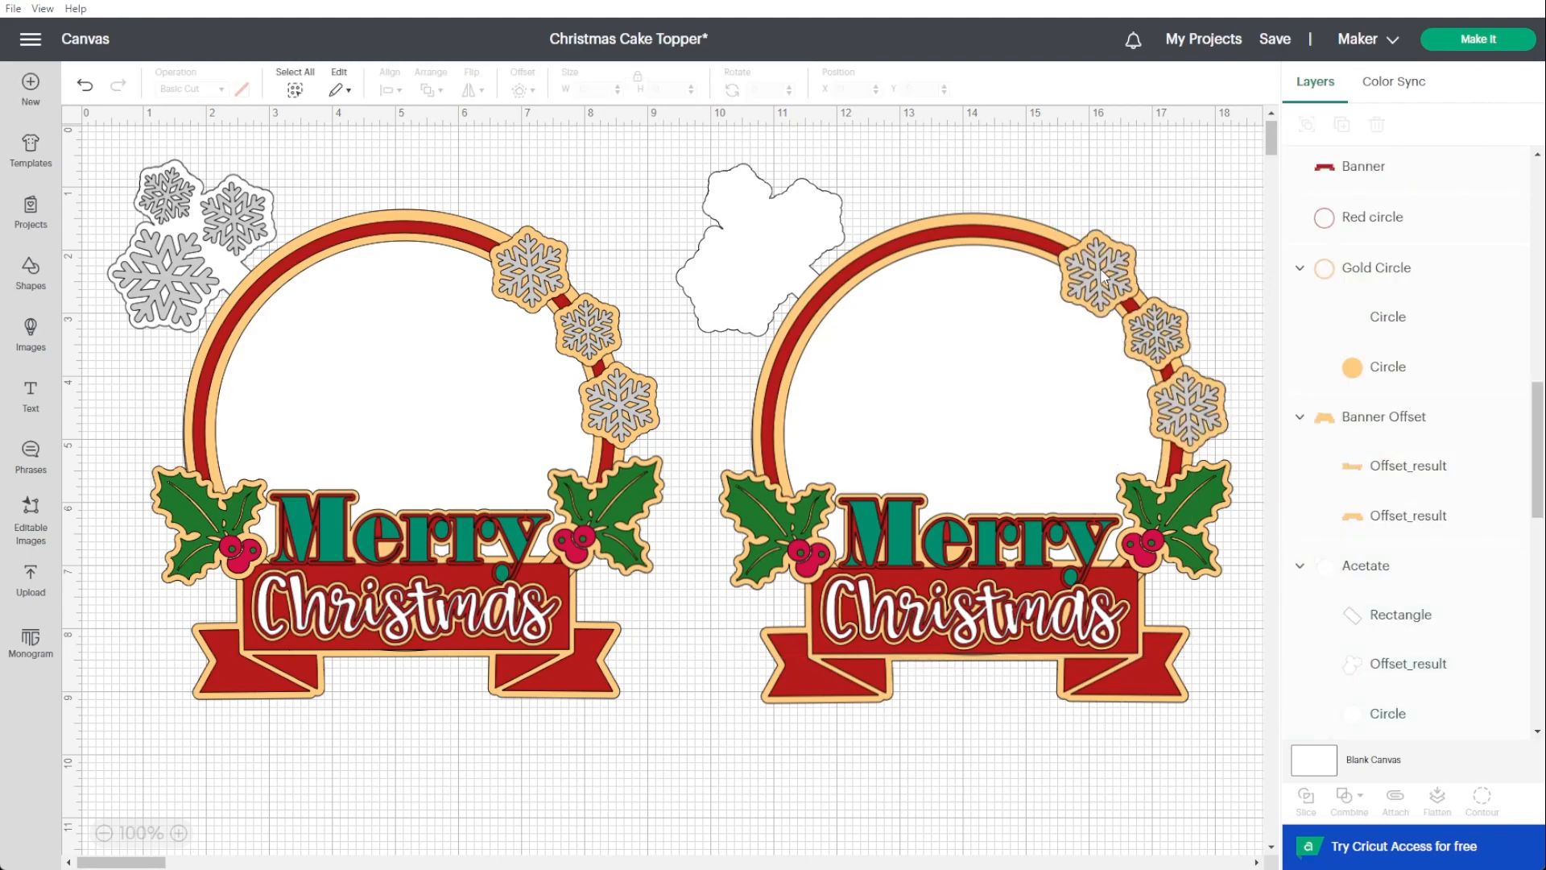
left_click(1153, 337)
key("Delete")
left_click(1184, 407)
key("Delete")
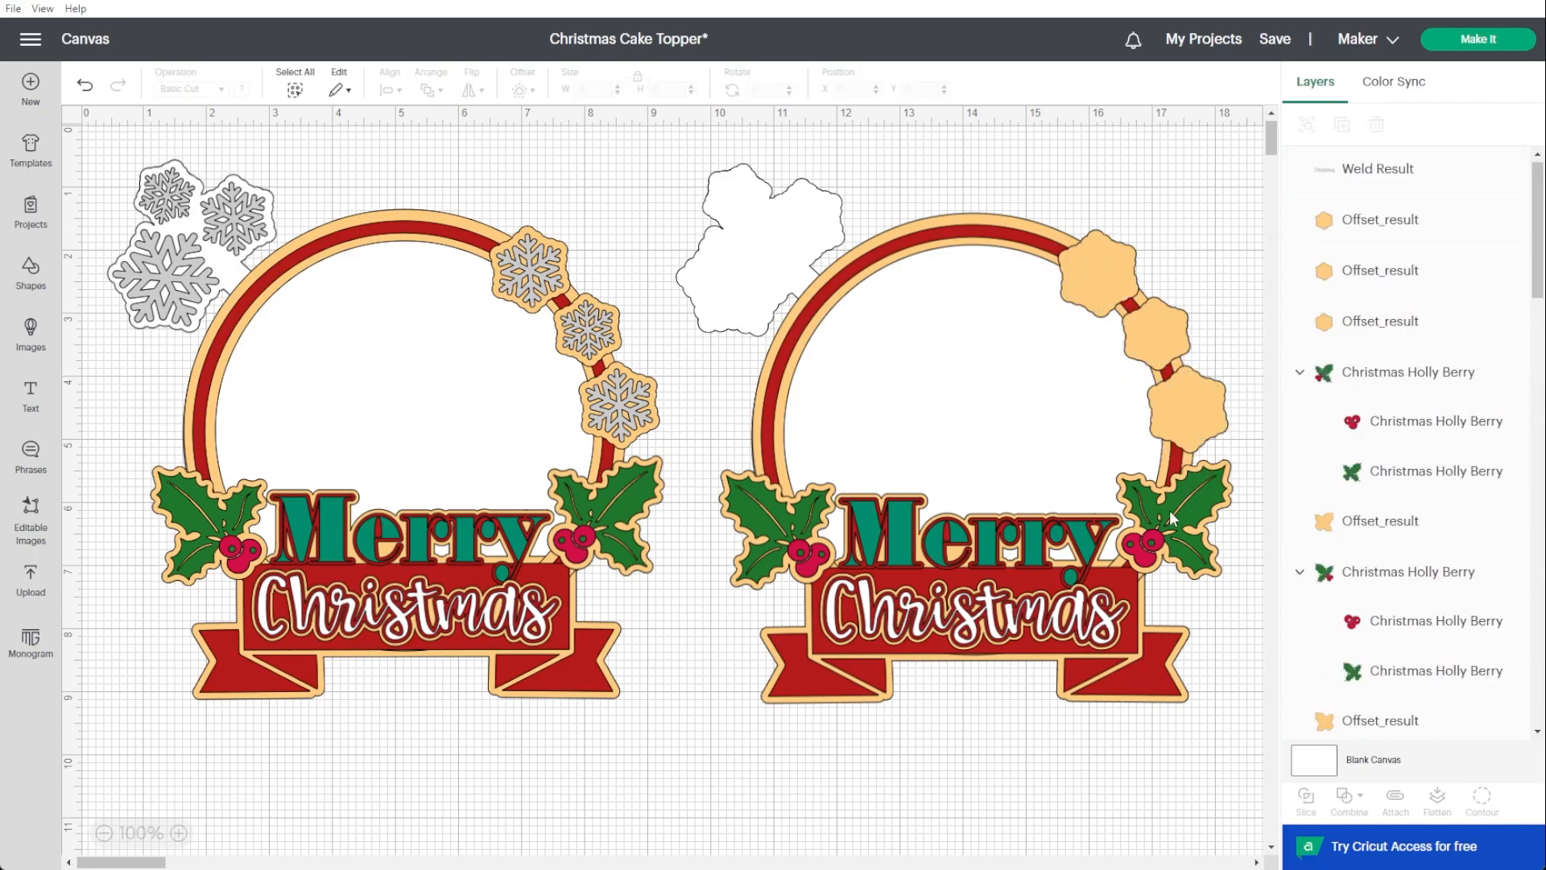
Delete both holly images, the Merry text and its red offset from the copy, keeping the gold holly offsets.
left_click(1169, 510)
key("Delete")
left_click(1043, 550)
key("Delete")
left_click(1041, 550)
key("Delete")
left_click(773, 520)
key("Delete")
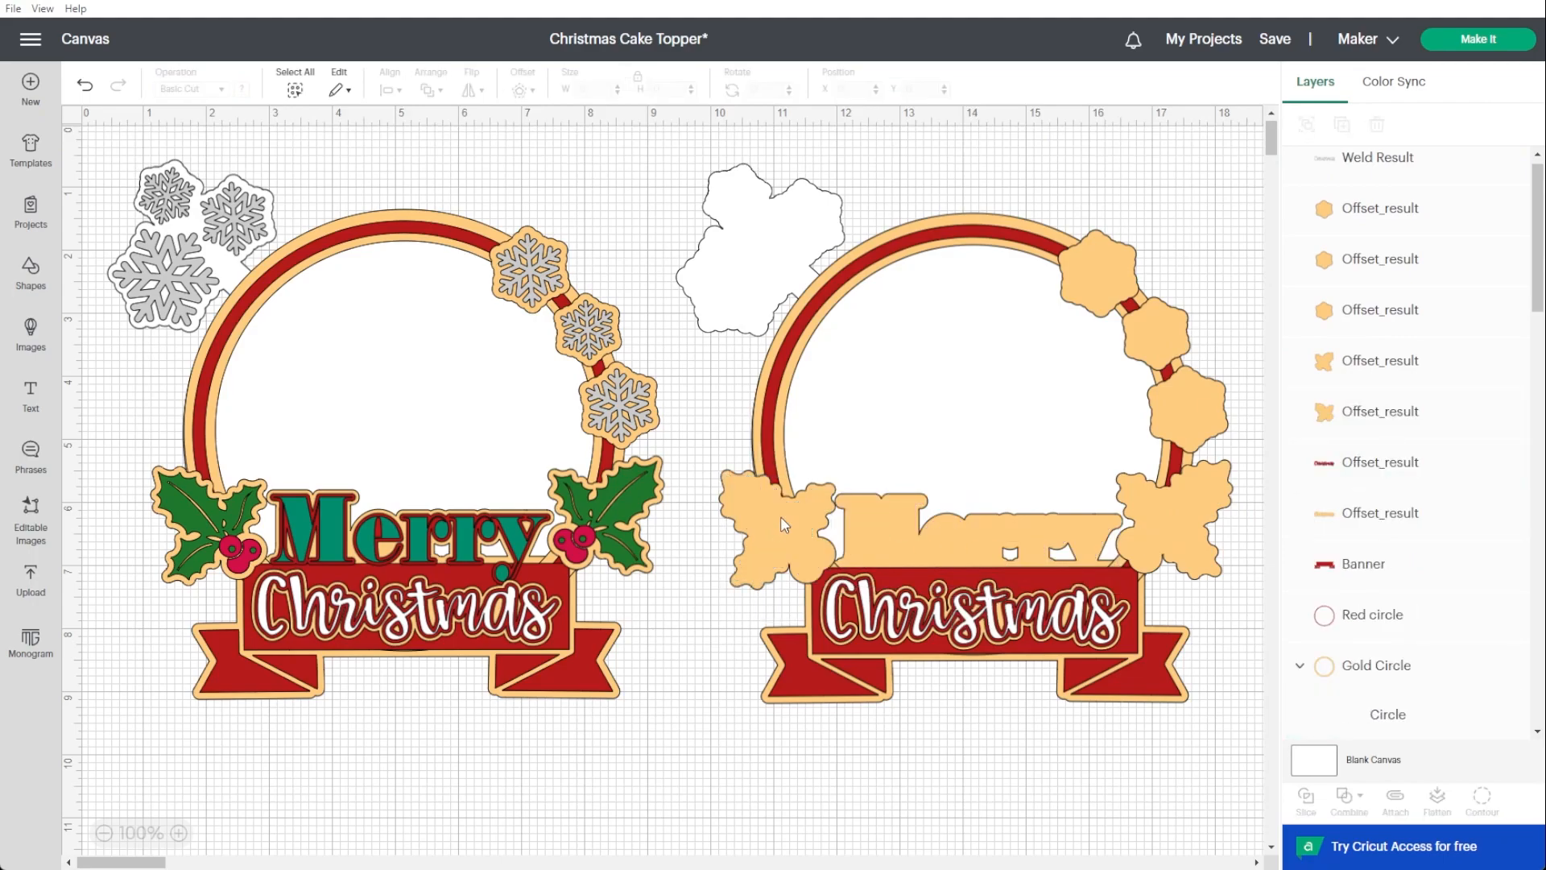
Delete the copy's Christmas text with both its offsets, the red banner and the red circle.
left_click(968, 615)
key("Delete")
left_click(969, 615)
key("Delete")
left_click(969, 615)
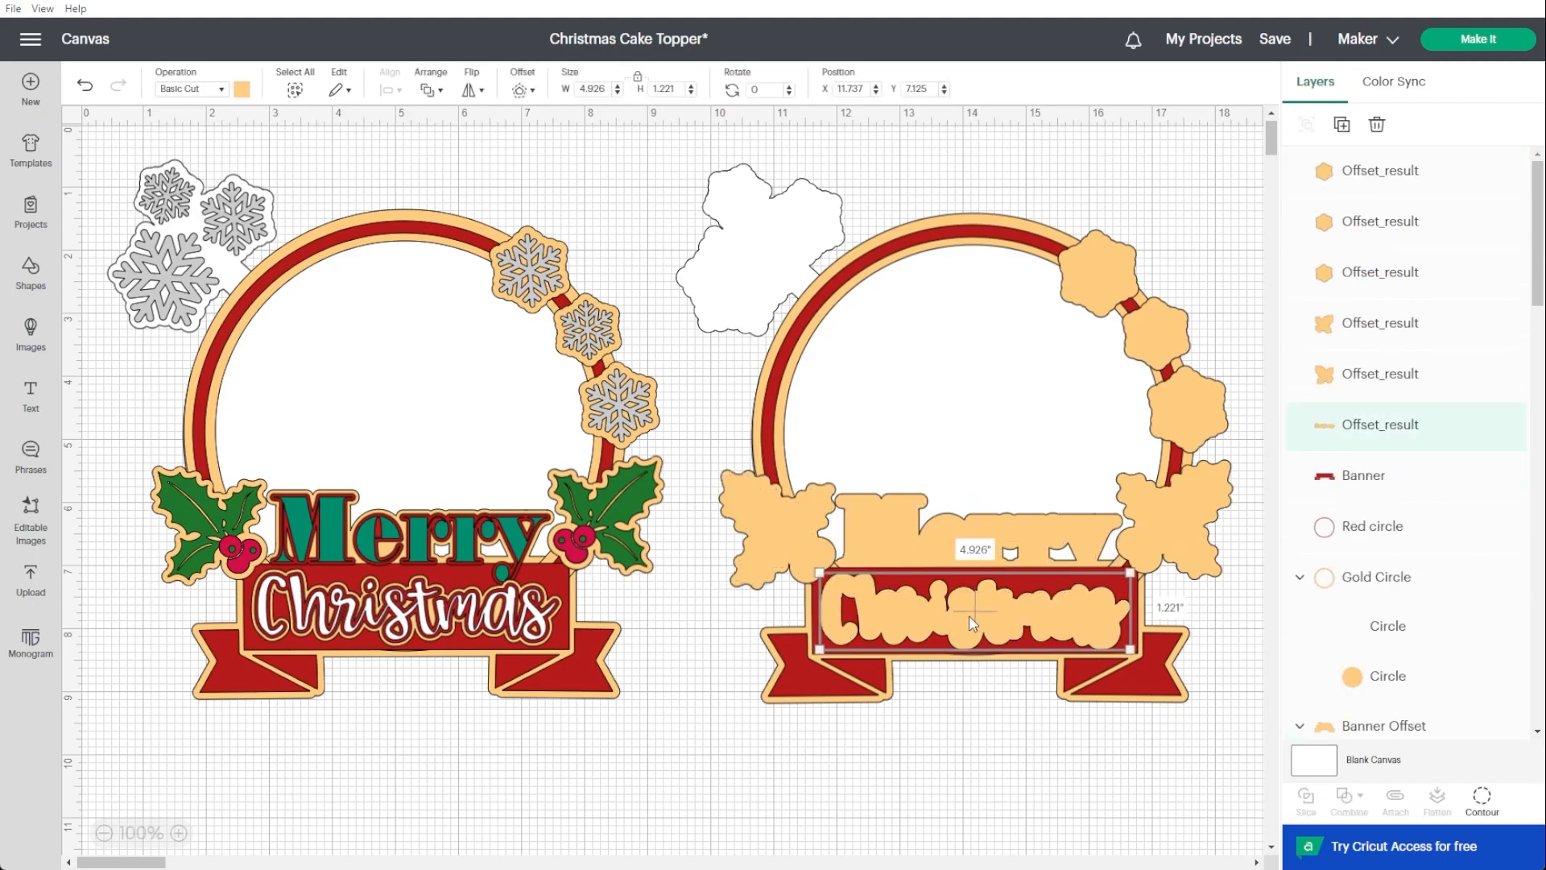
key("Delete")
left_click(980, 607)
key("Delete")
left_click(989, 644)
key("Delete")
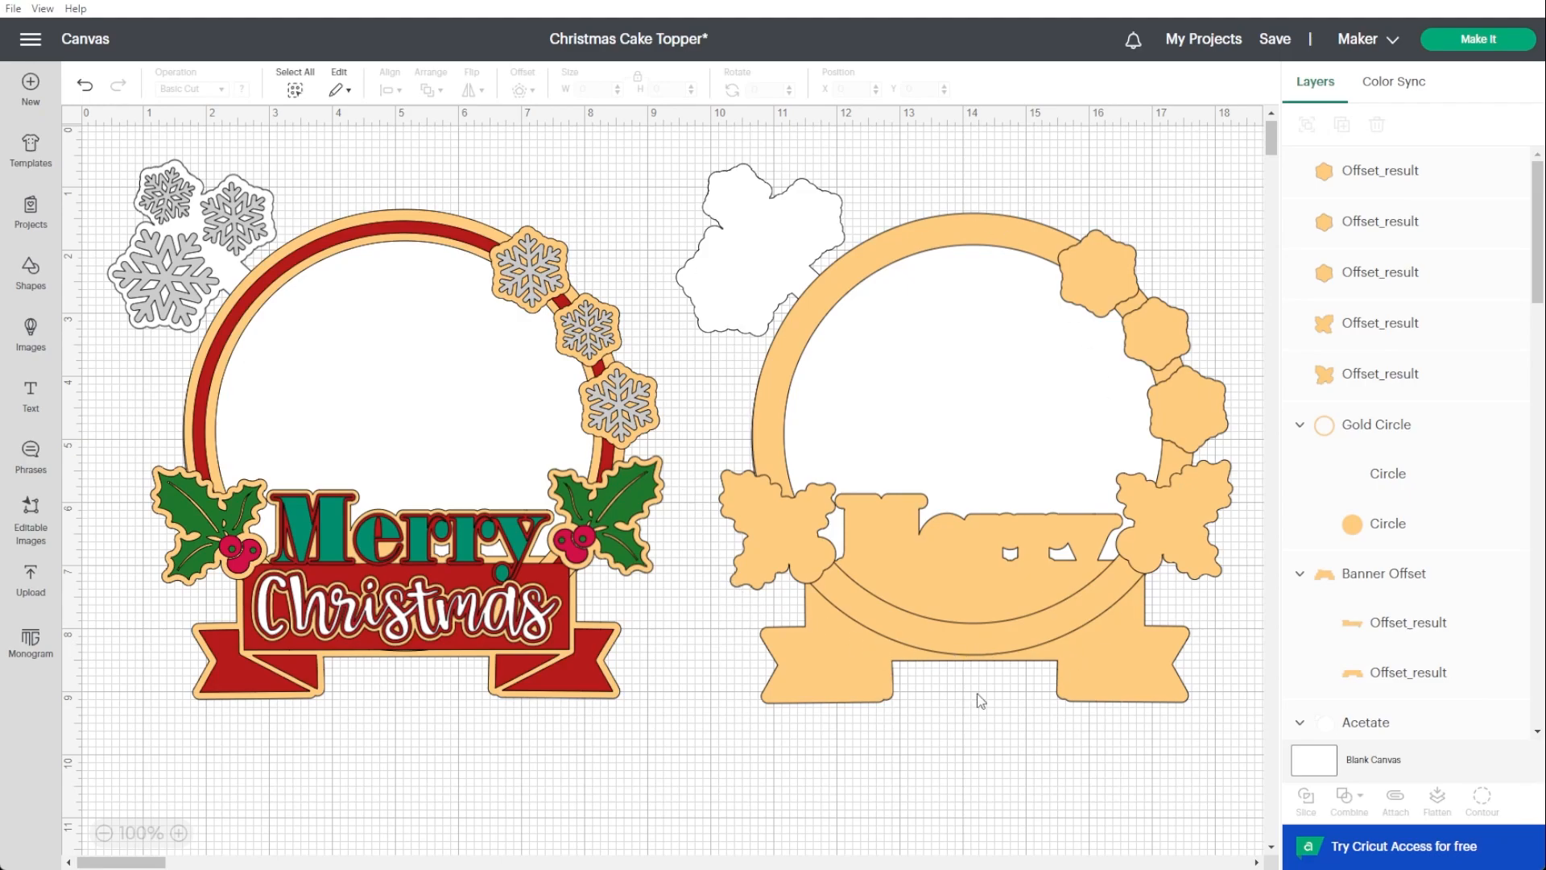
Nudge the copy's Gold Circle slightly to fine-tune its position.
left_click(761, 242)
key("Up")
key("Left")
key("Right")
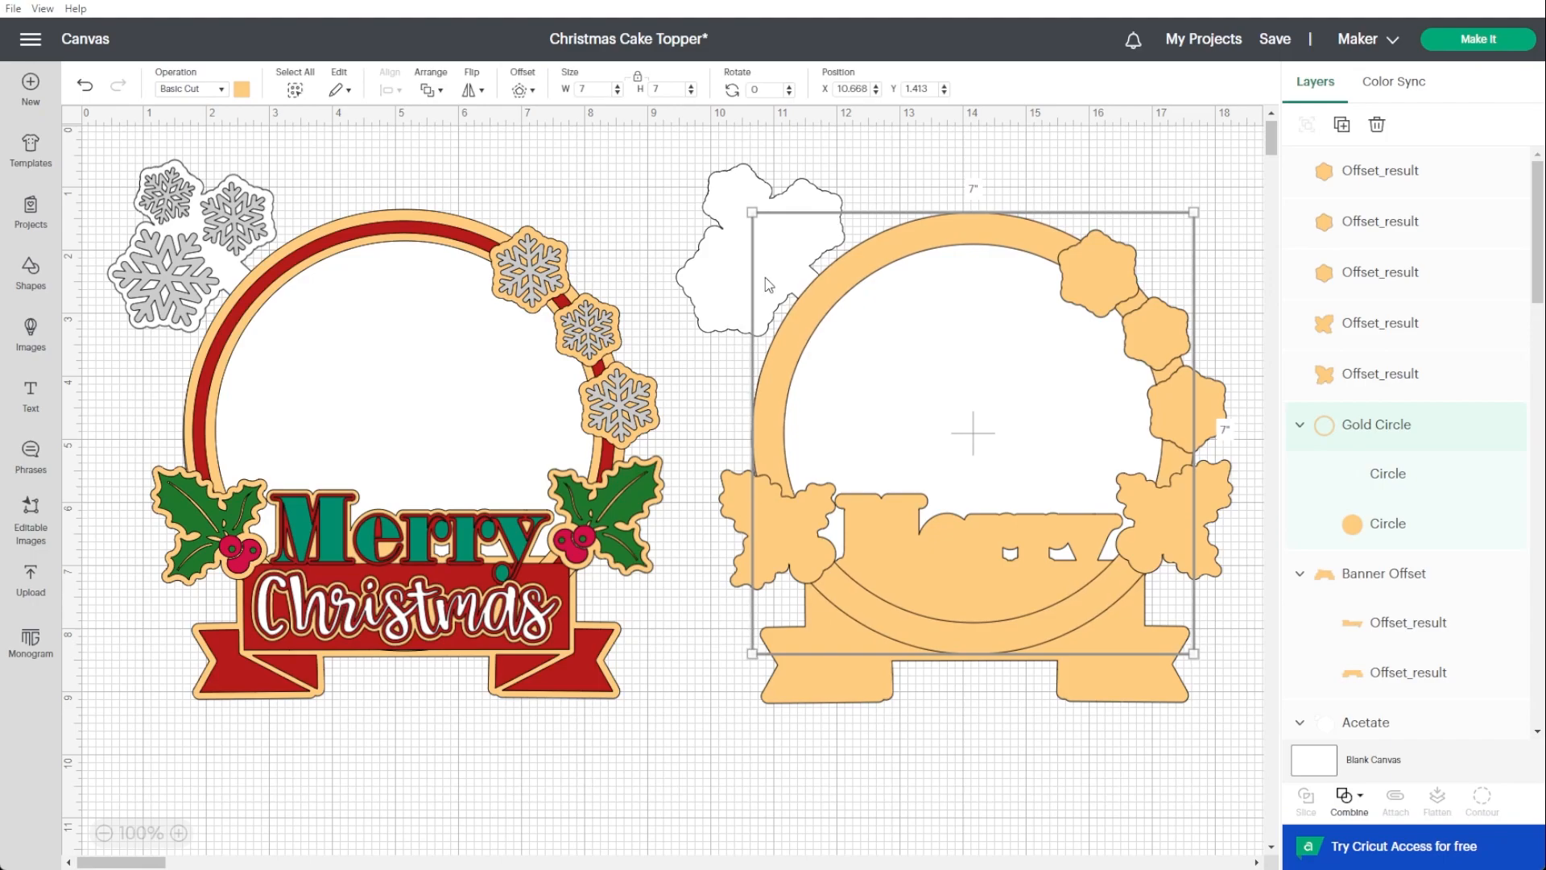
Delete the Acetate shape from the topper copy, leaving only the gold backing pieces.
left_click(715, 265)
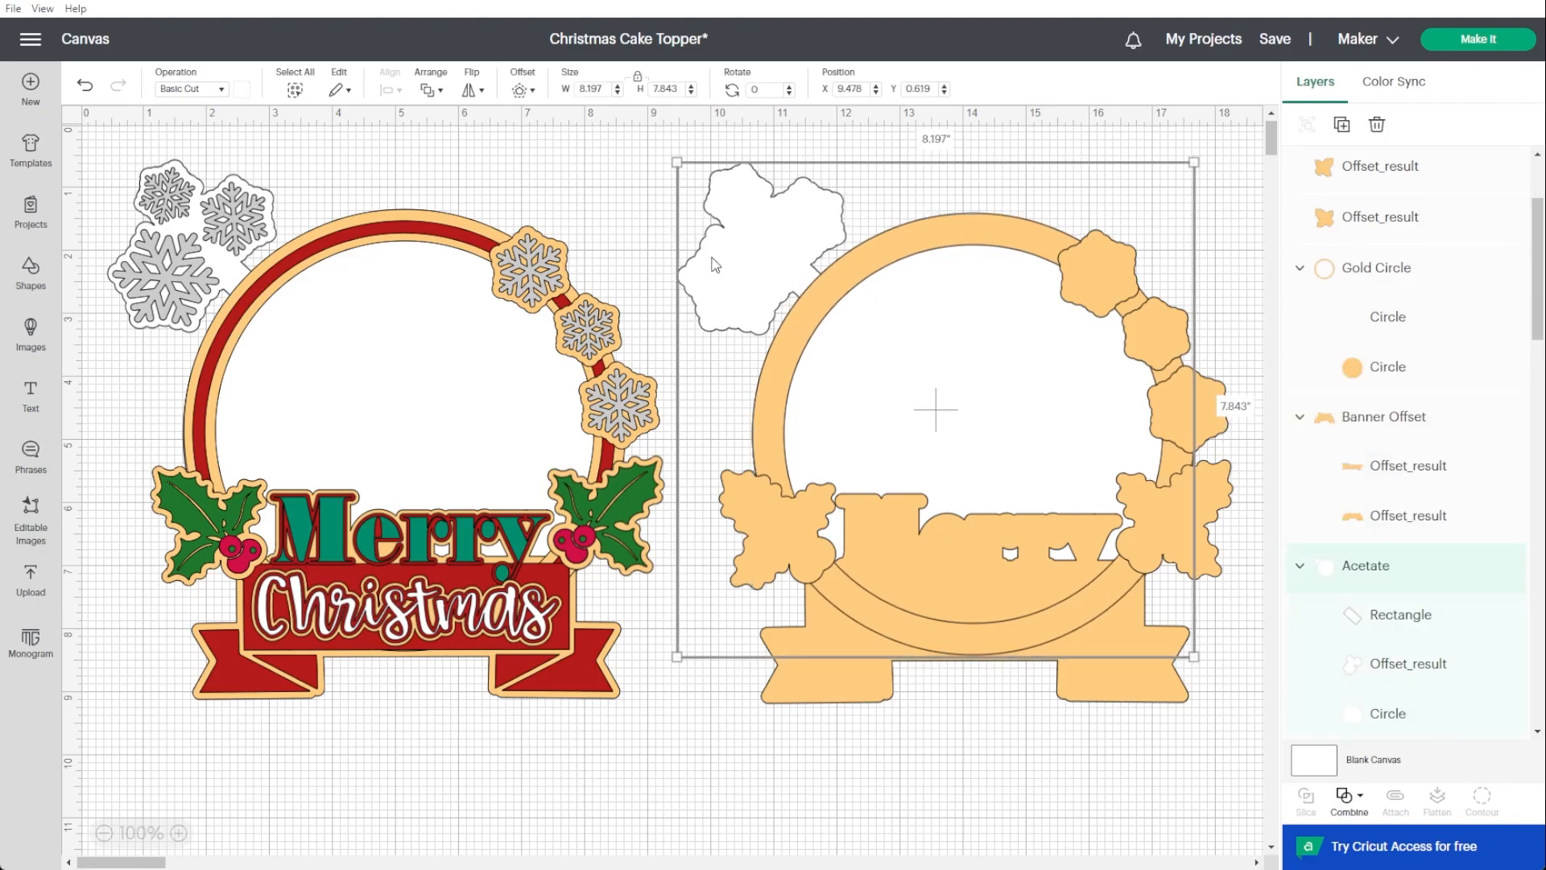
left_click(934, 677)
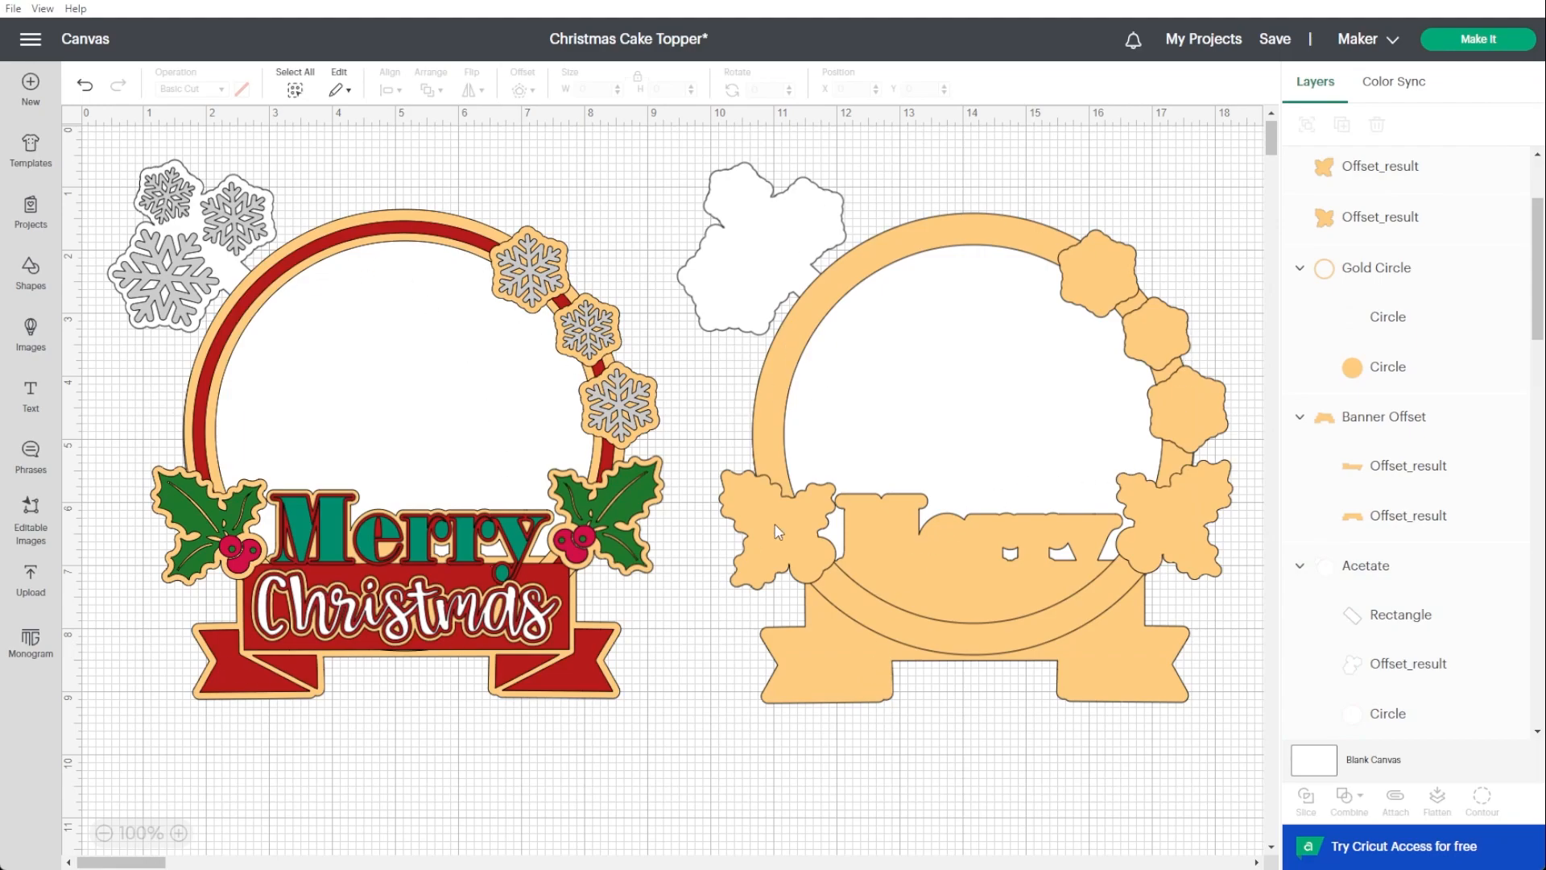
left_click(710, 303)
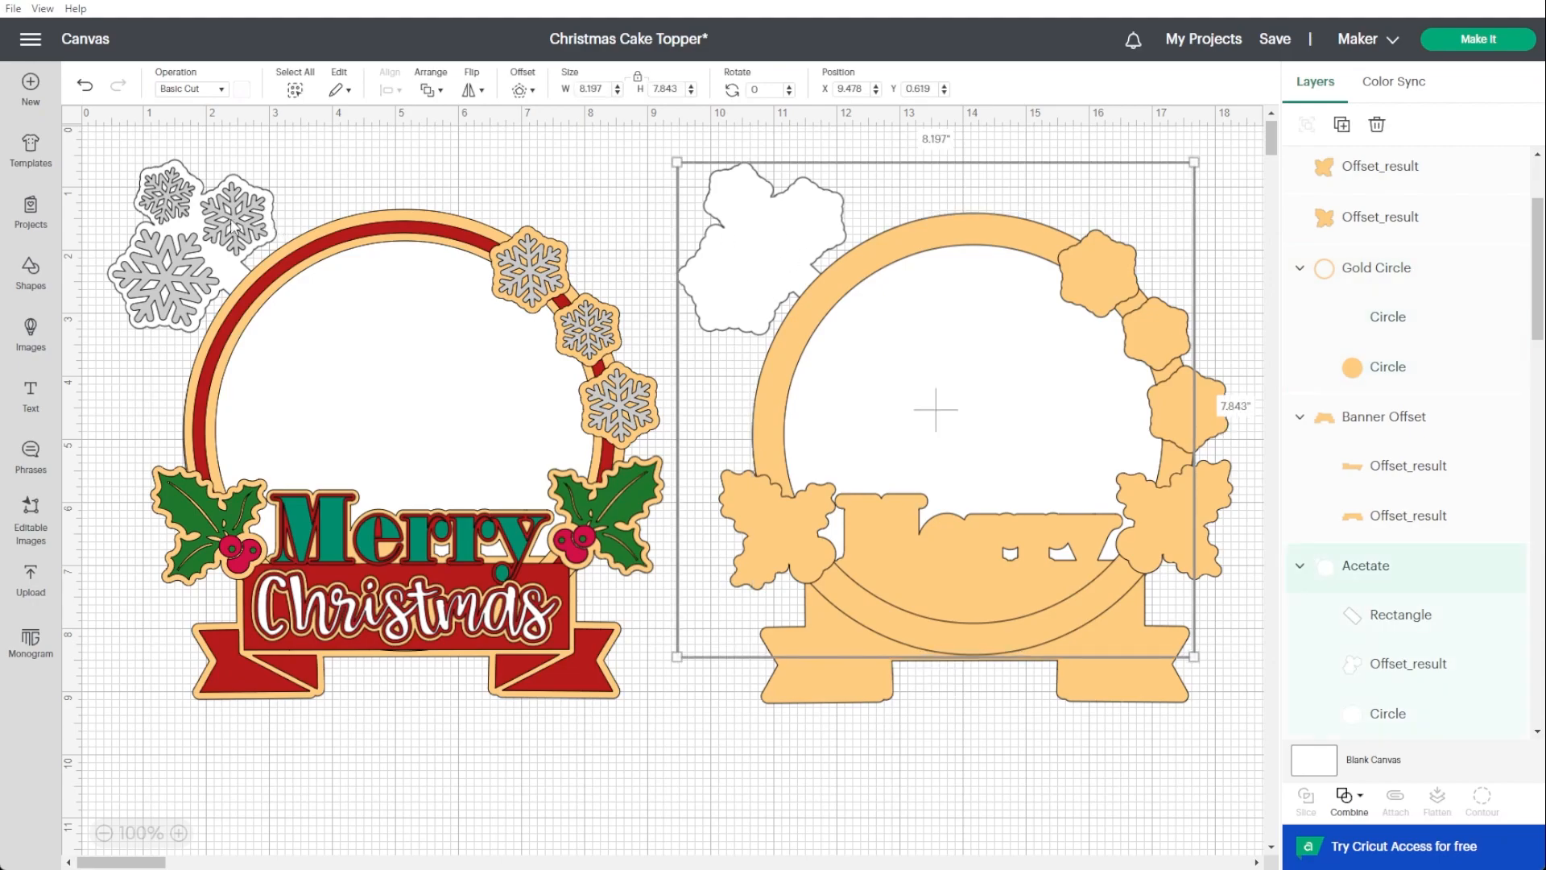
key("Delete")
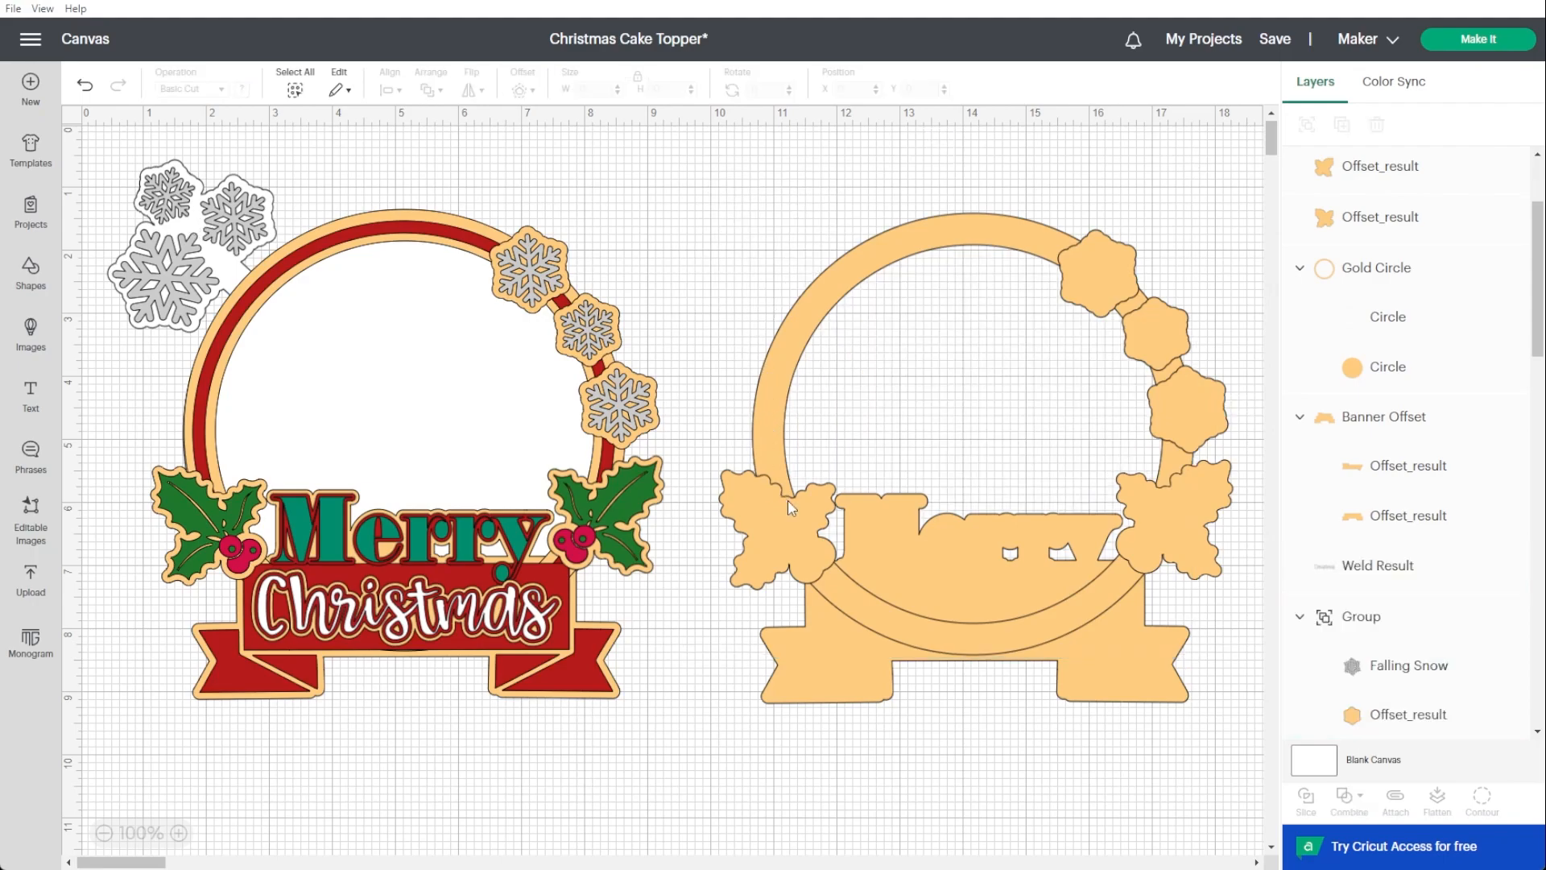
Delete the inner 6-inch circle from the copy's Gold Circle to turn the ring into a solid disc.
left_click(915, 256)
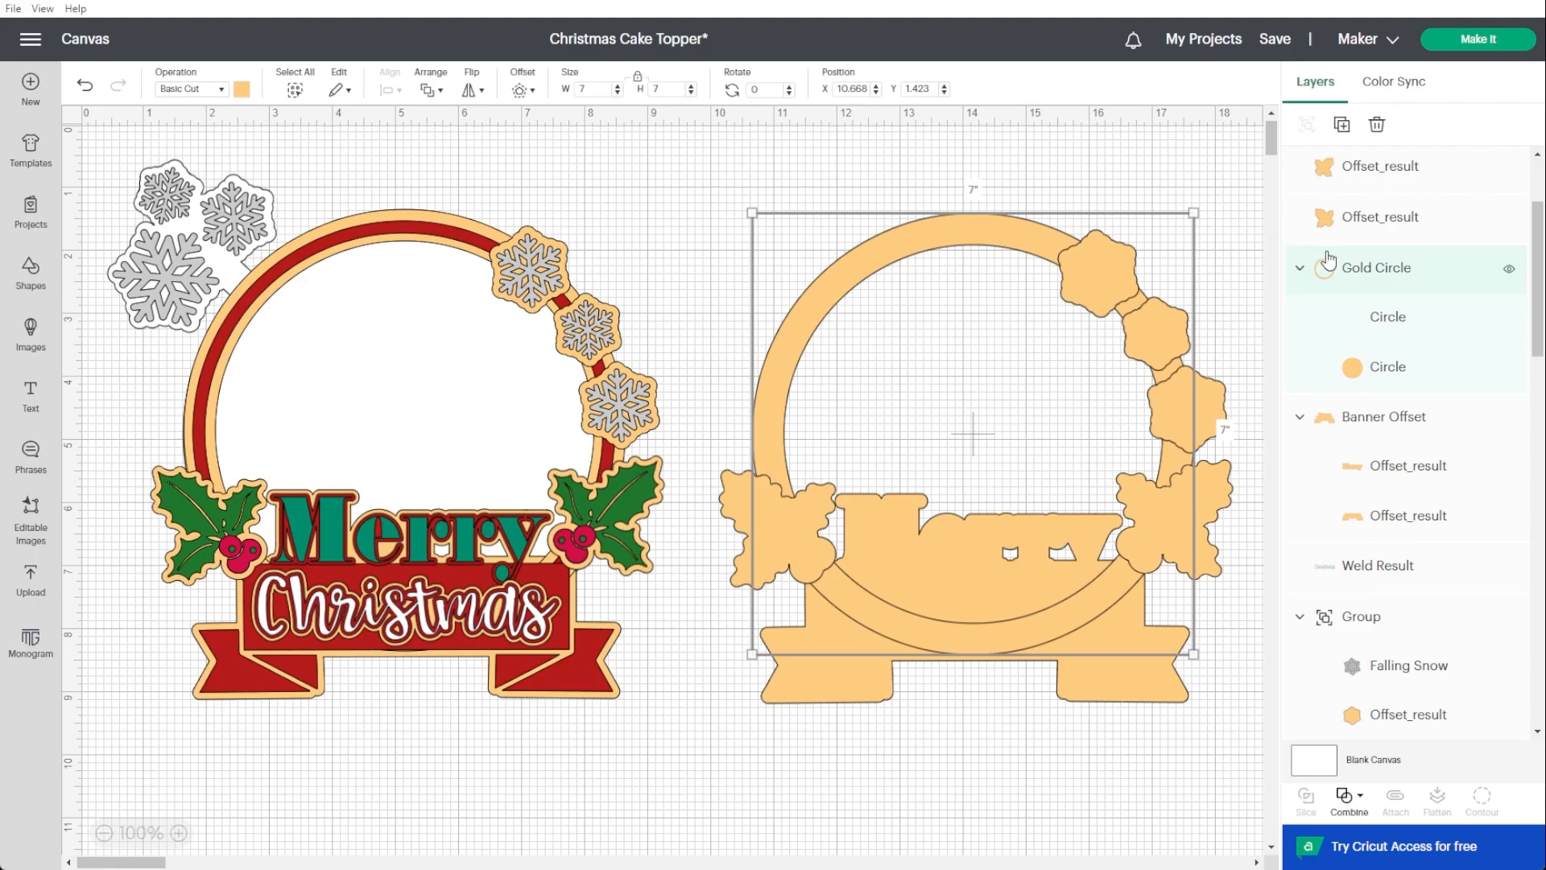
left_click(1373, 314)
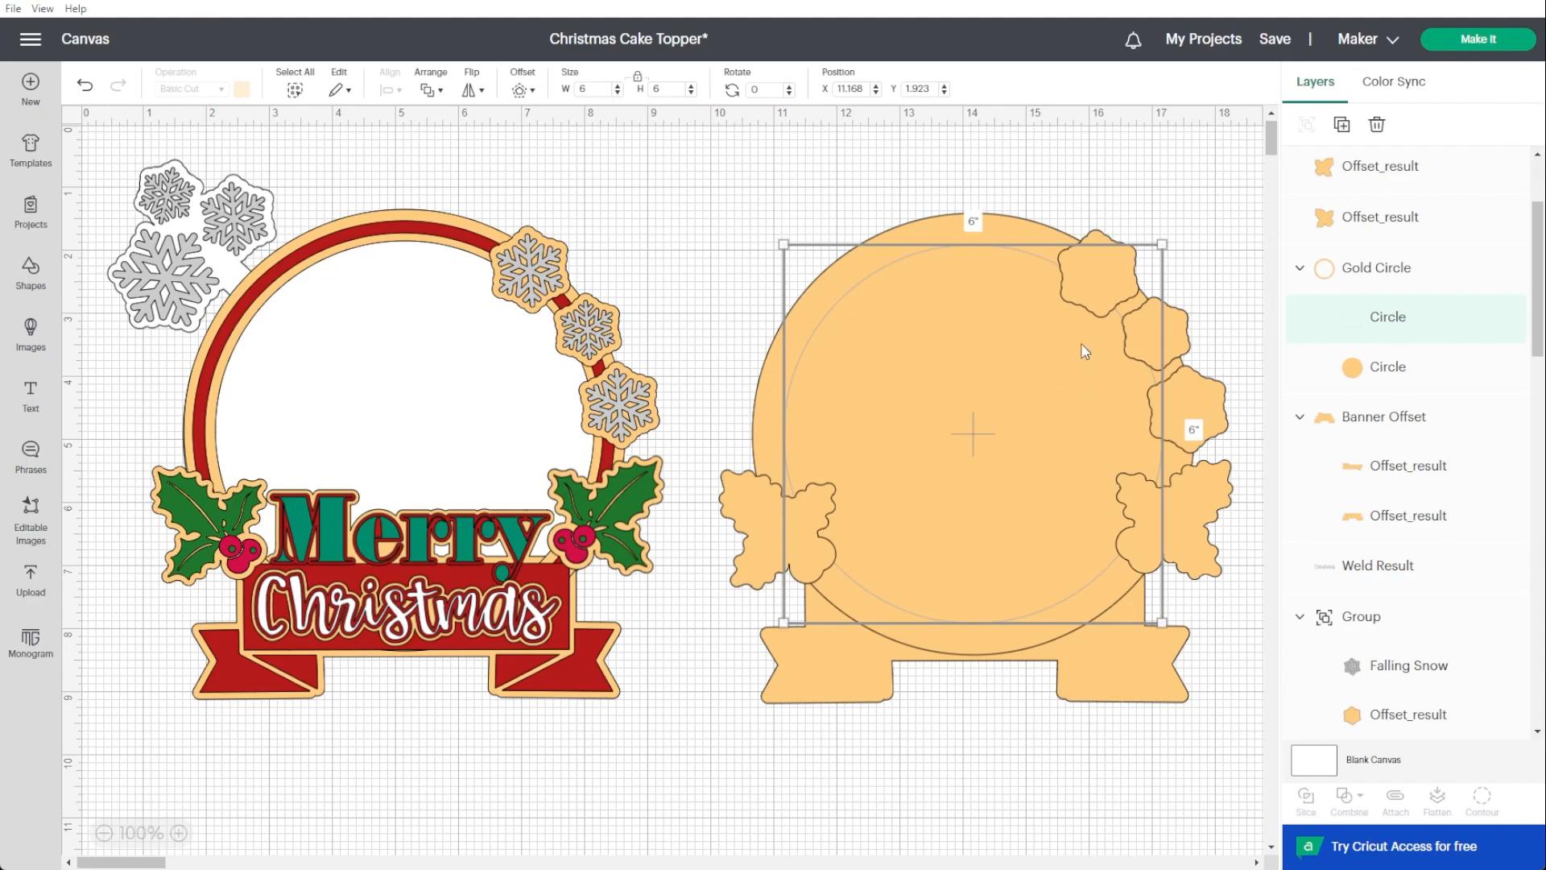
left_click(1377, 125)
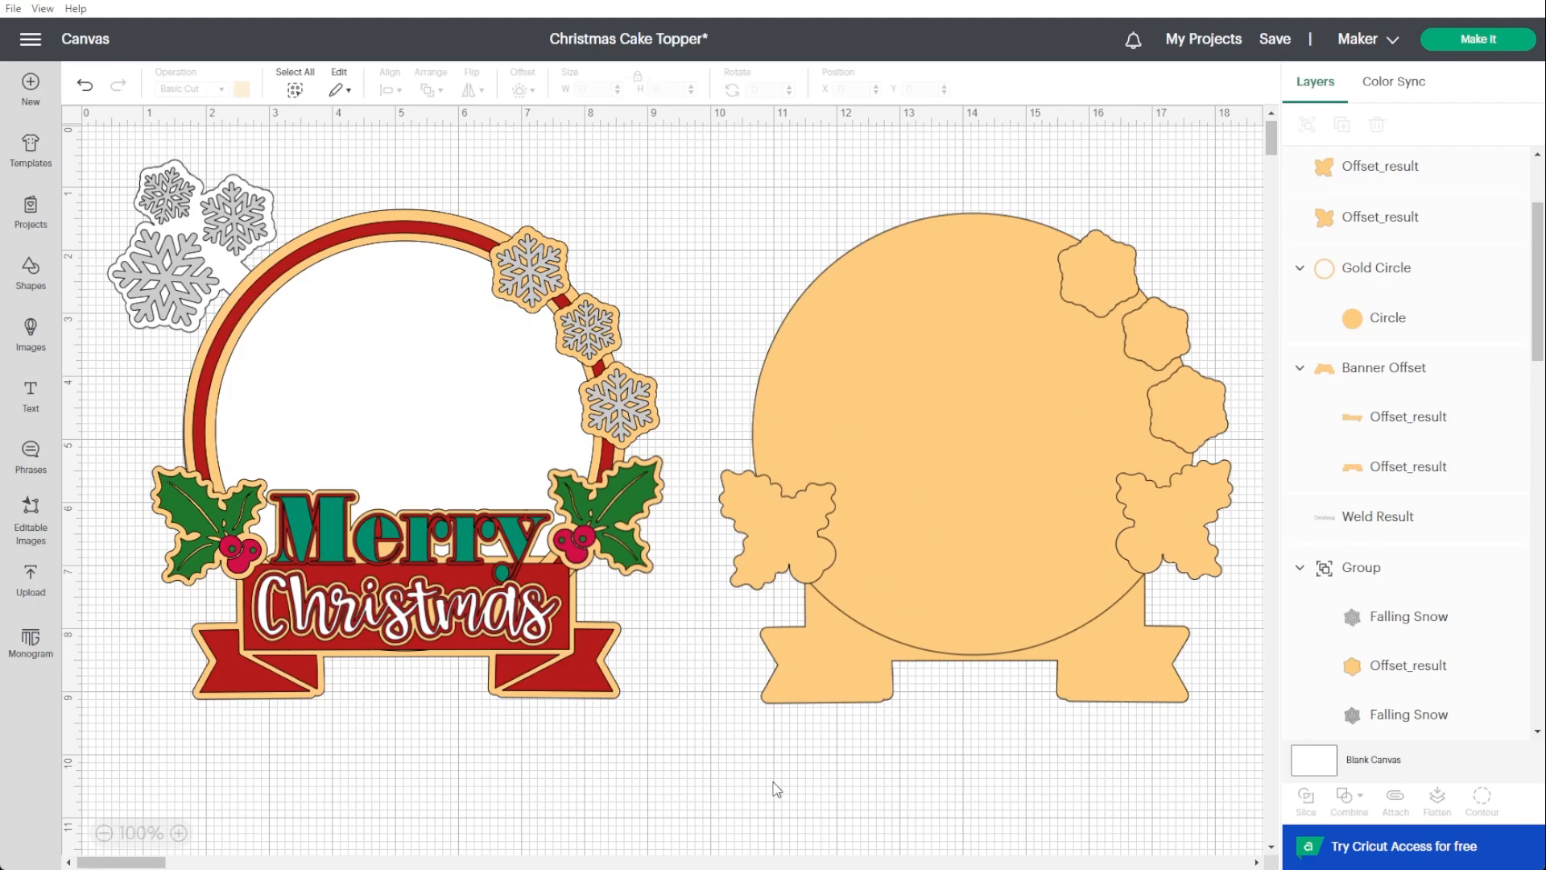
Try welding all the gold pieces of the copy, snowflake offsets included, into a single backing shape.
left_click_drag(714, 167, 1221, 750)
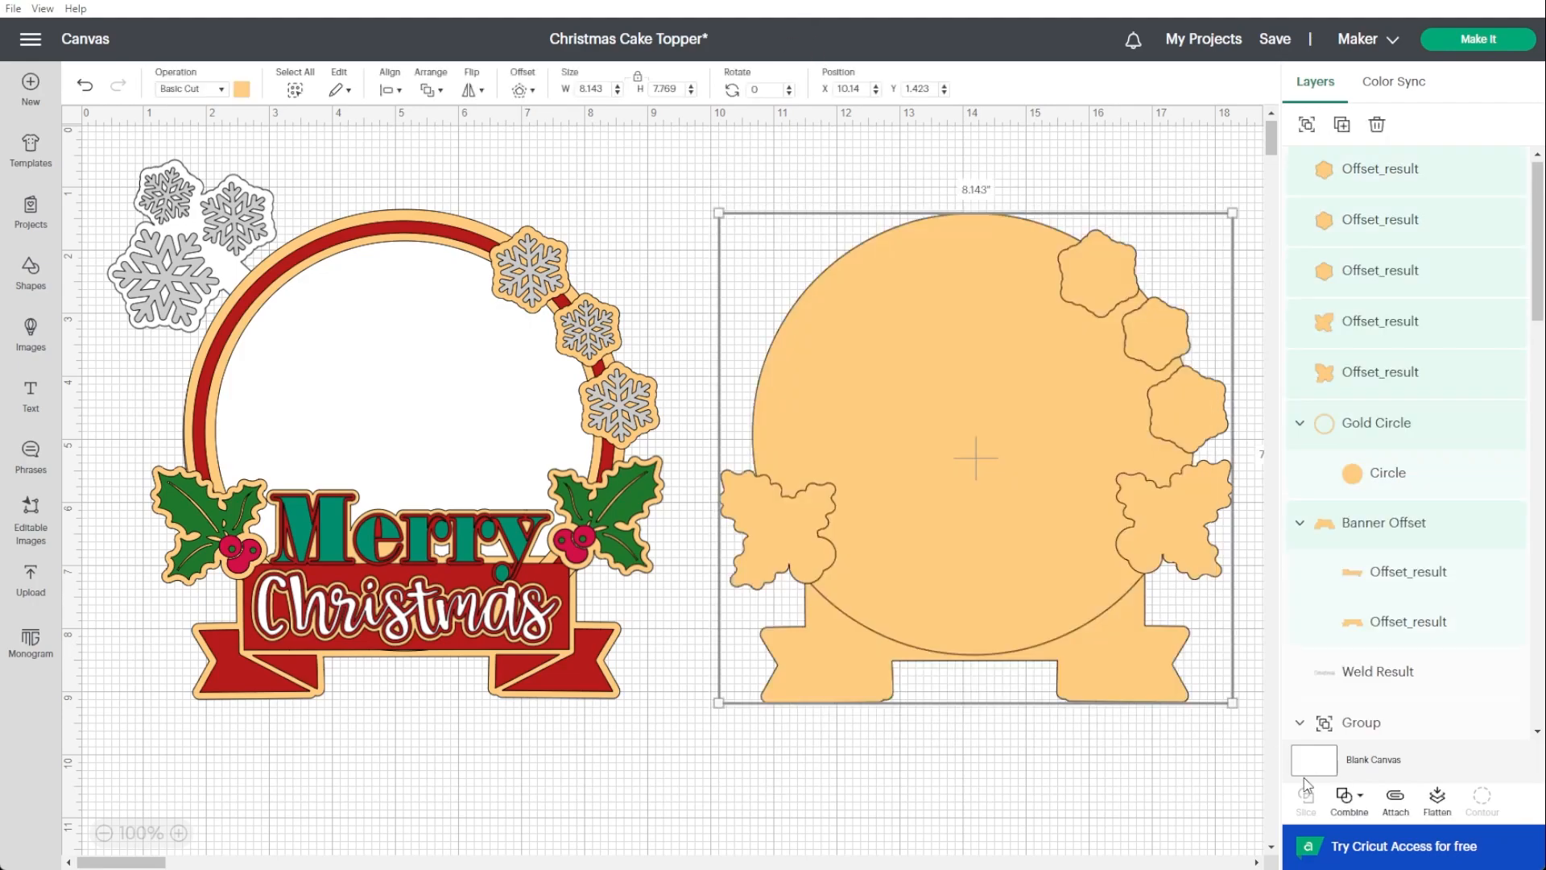
left_click(1349, 797)
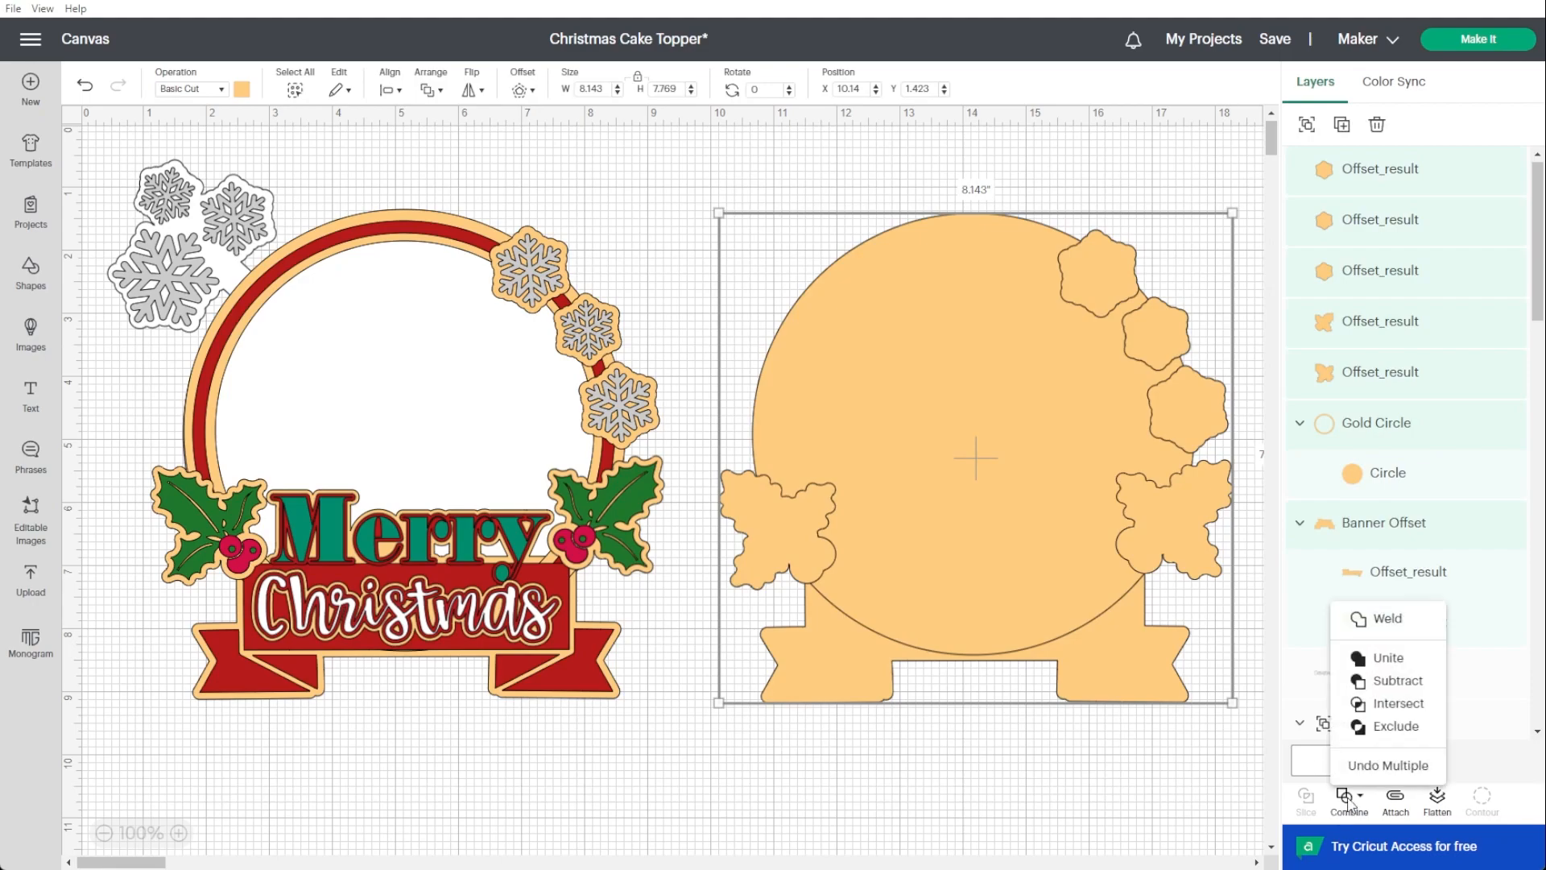
left_click(1386, 618)
mouse_move(1042, 496)
left_mouse_down()
mouse_move(1059, 525)
mouse_move(1013, 504)
left_mouse_up()
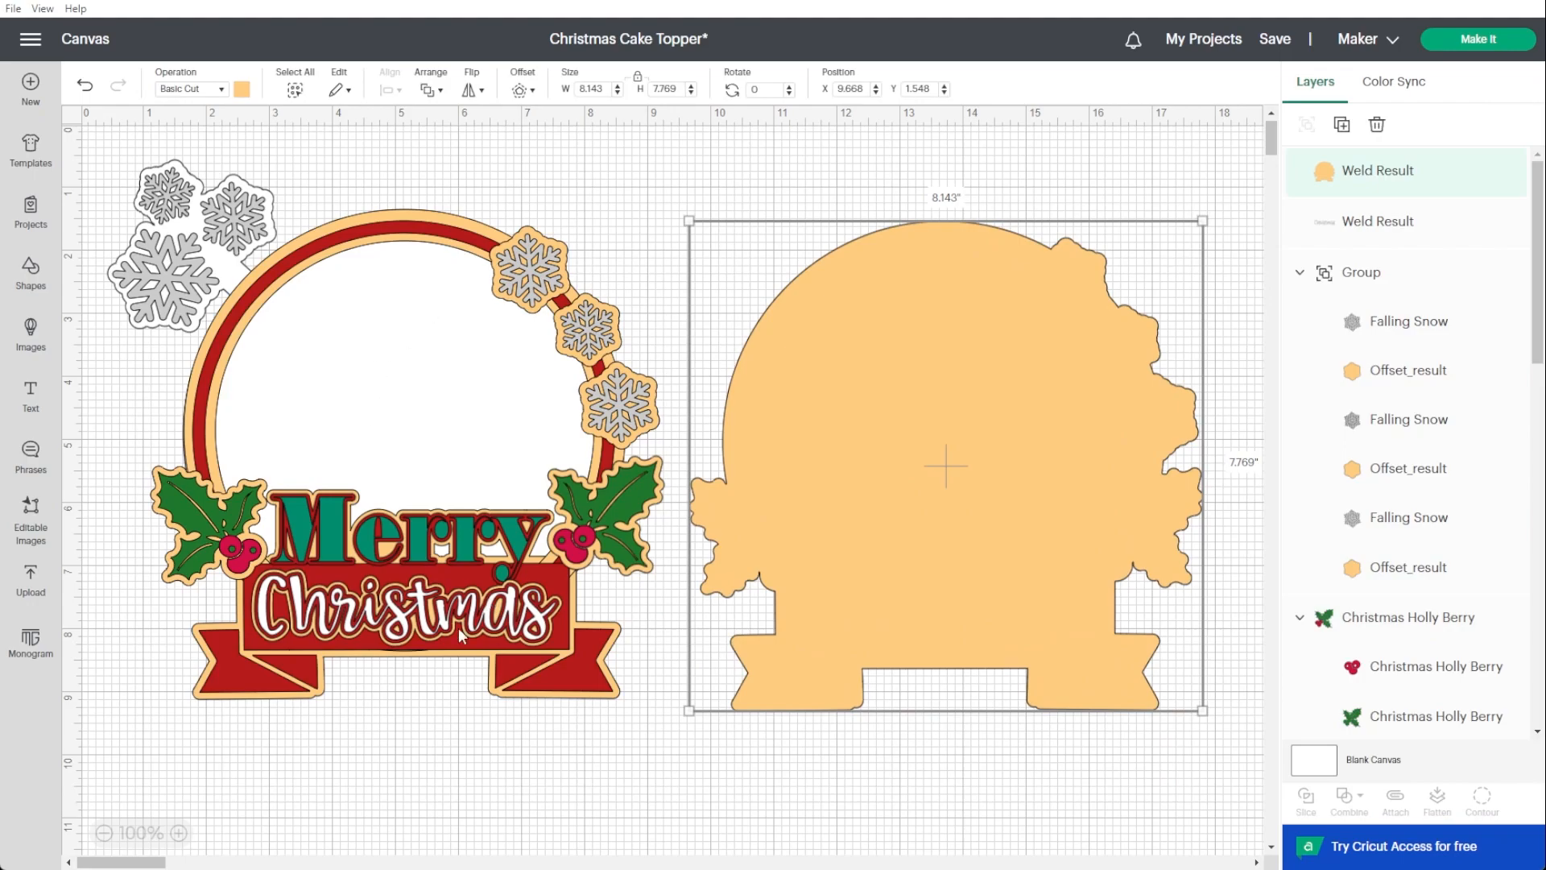
left_click_drag(1028, 427, 1017, 404)
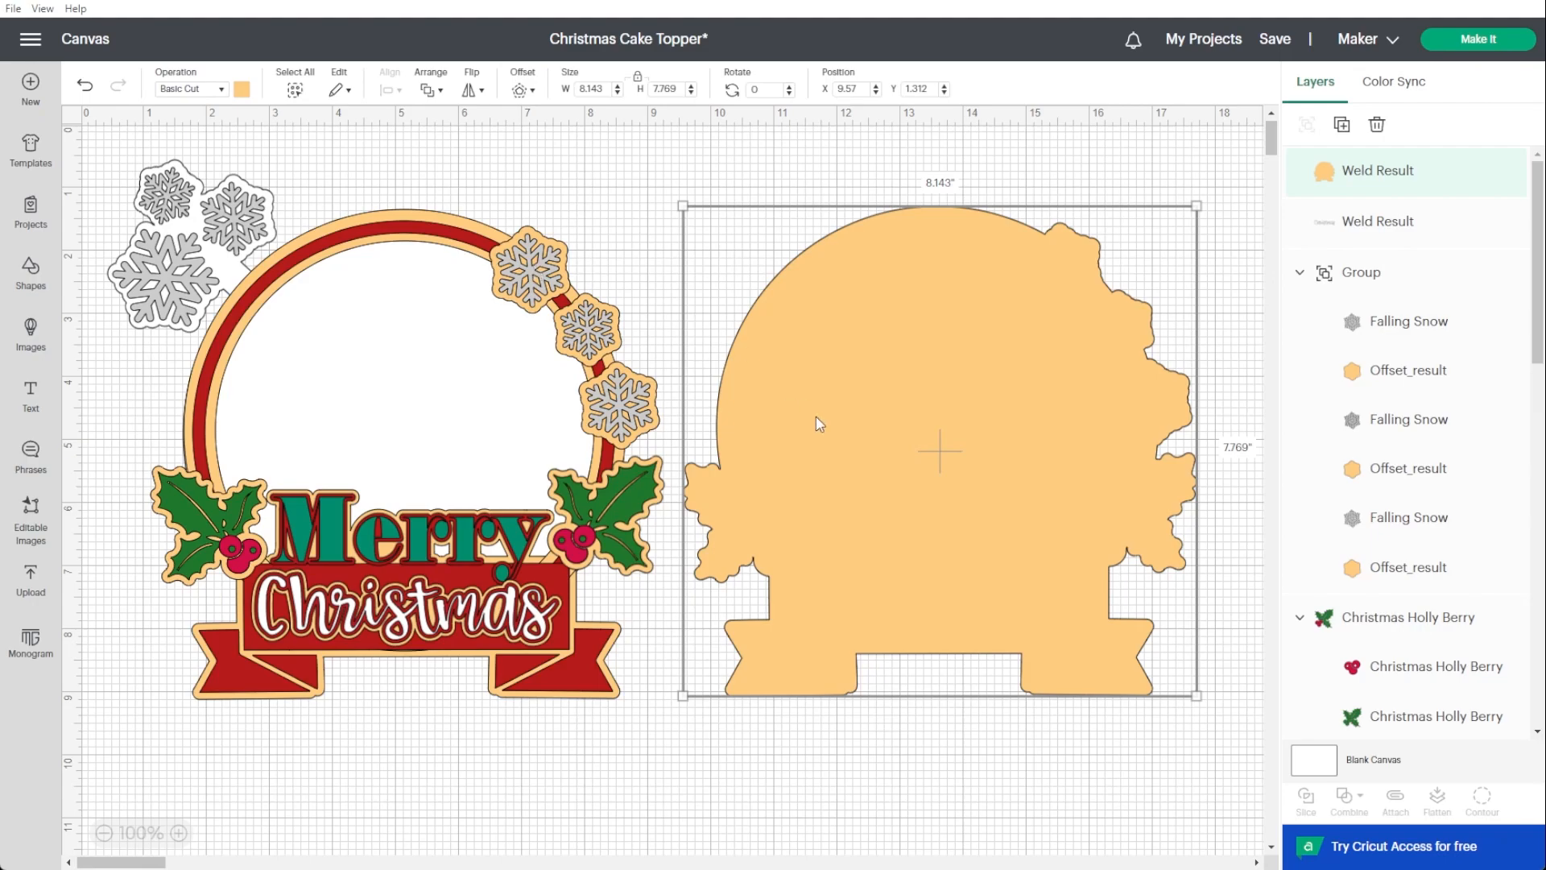
Undo the backing's moves and the weld to restore the separate gold pieces.
key("ctrl+z")
key("ctrl+z")
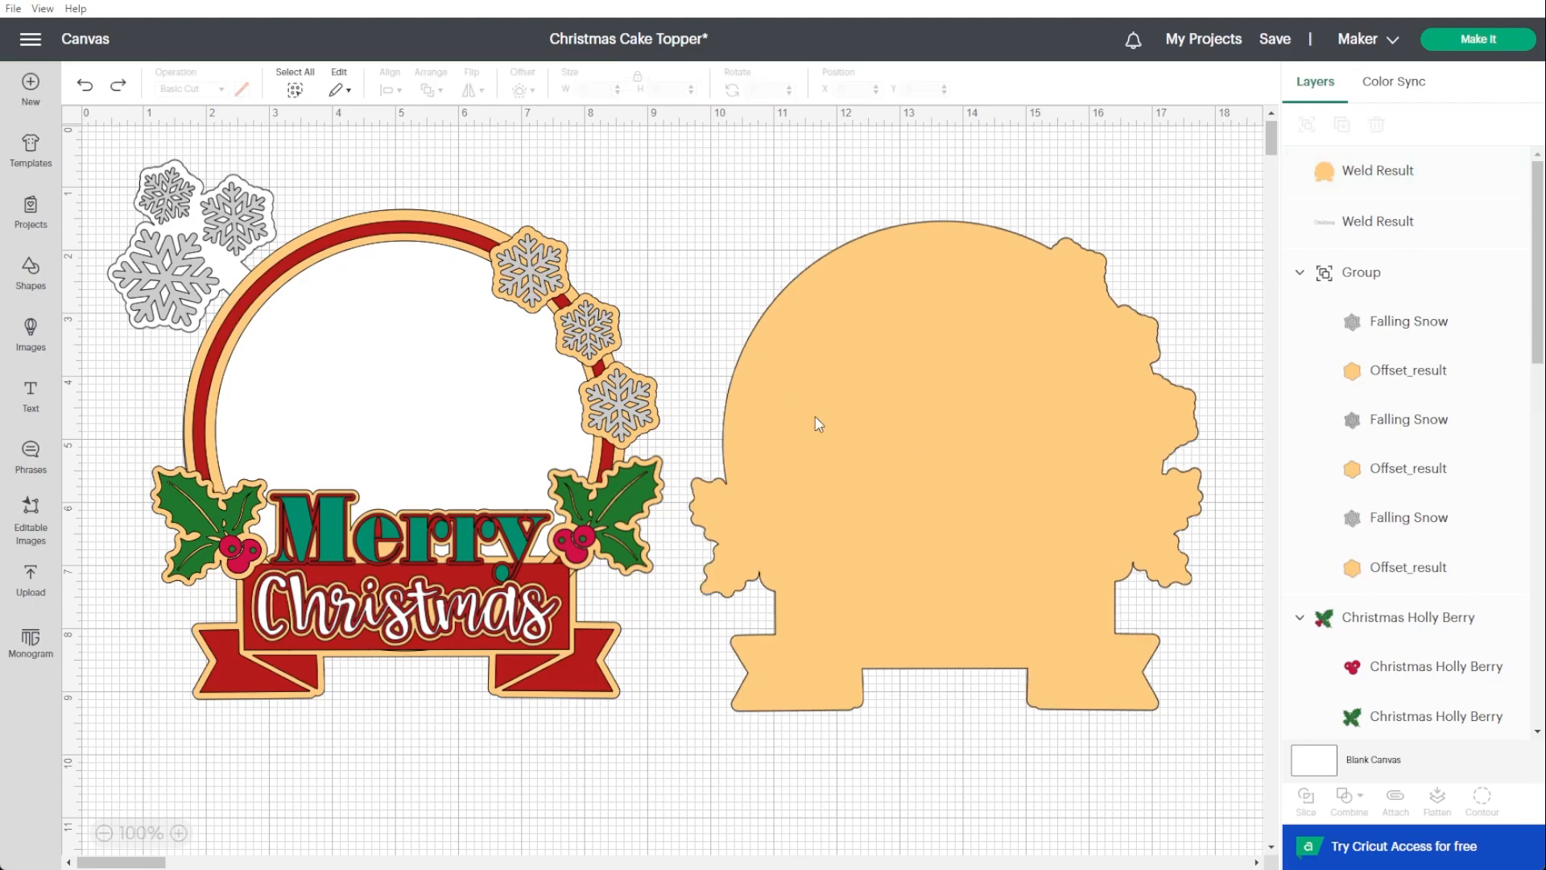
key("ctrl+z")
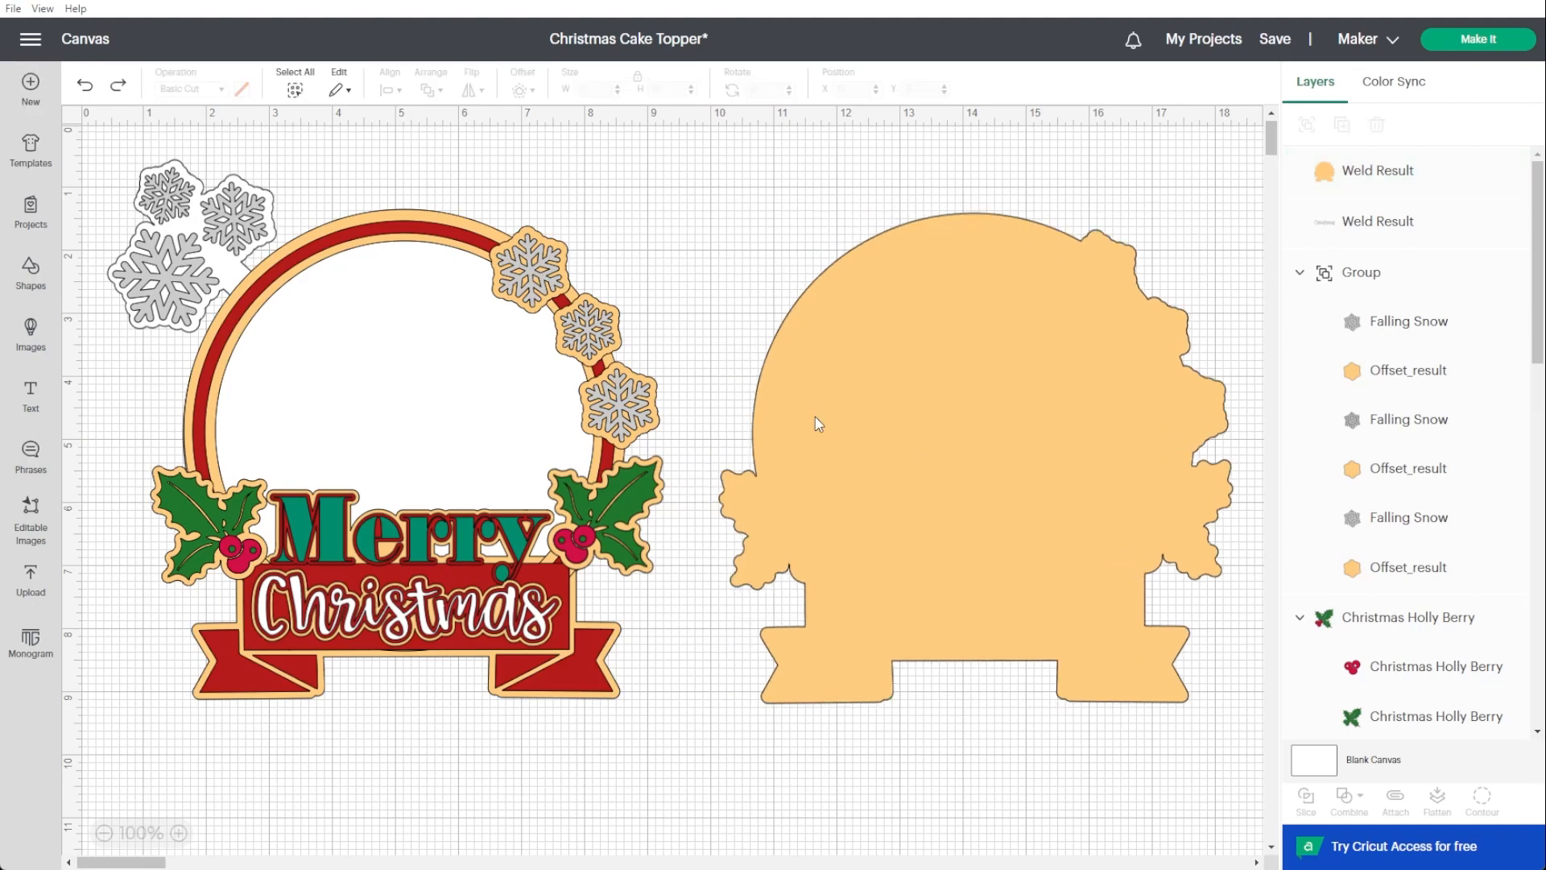
key("ctrl+z")
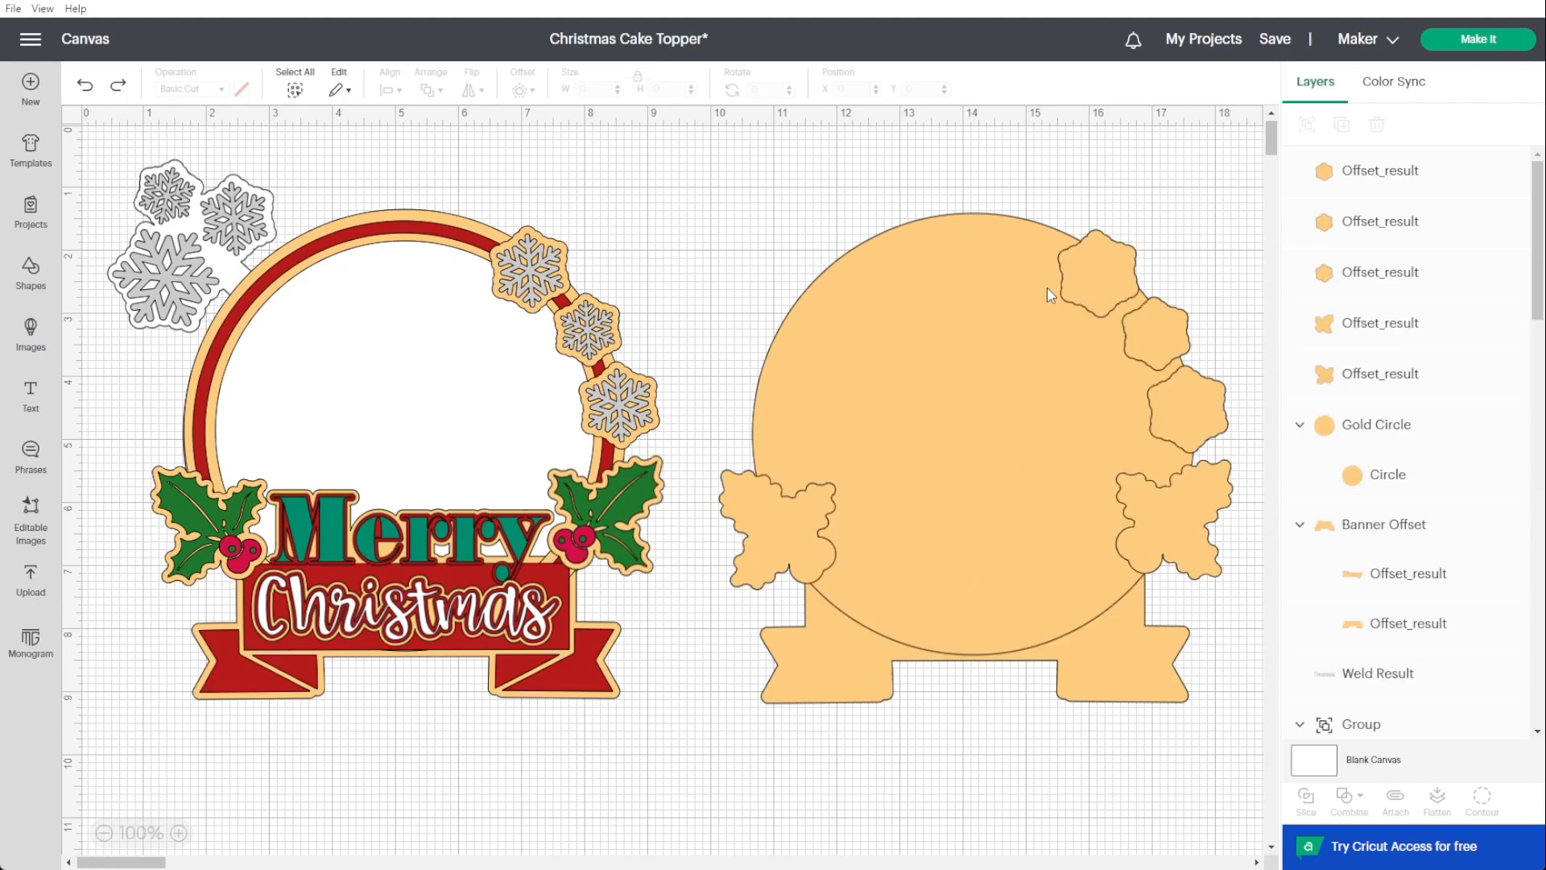
Delete the three gold snowflake offsets from the copy's upper edge.
left_click(1099, 259)
key("Delete")
left_click(1150, 343)
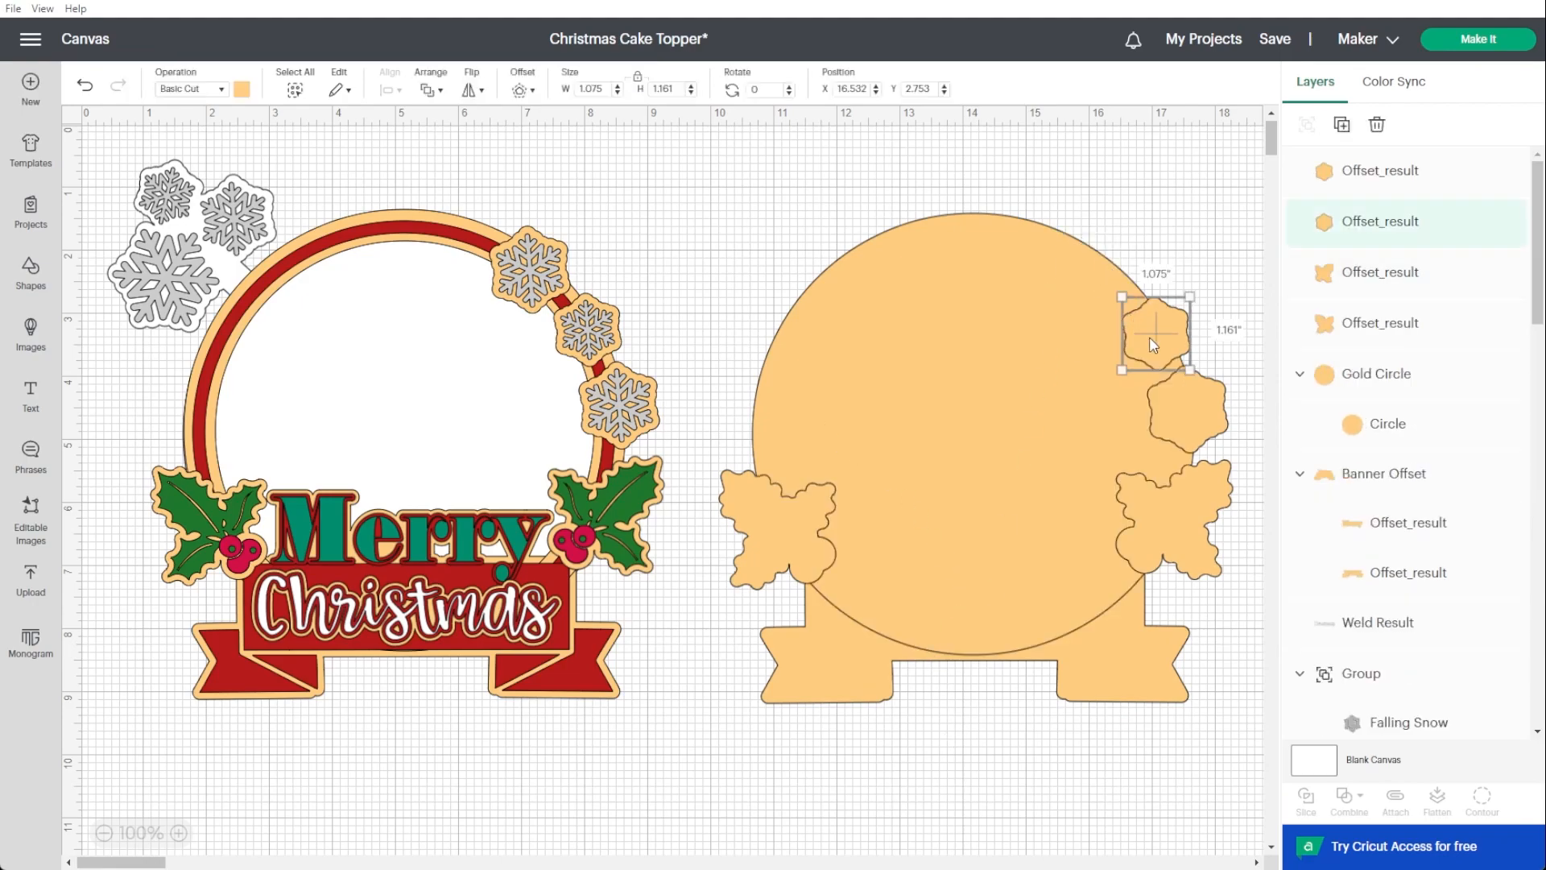
key("Delete")
left_click(1197, 404)
key("Delete")
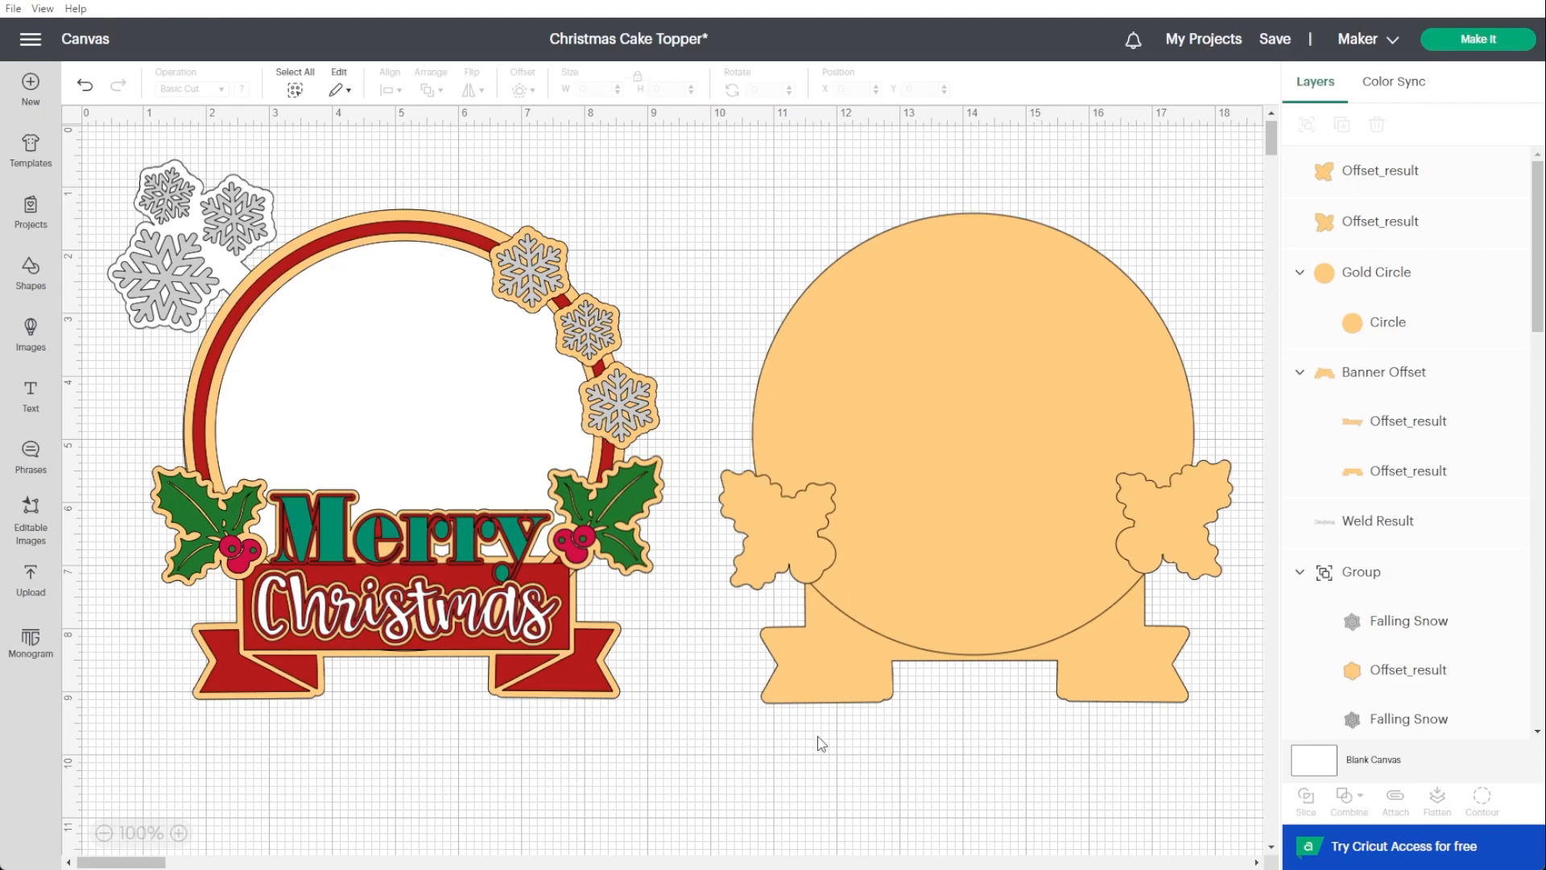
Weld the copy's holly offsets, gold disc and Banner Offset into one backing shape and send it to the back.
left_click_drag(753, 777, 1215, 418)
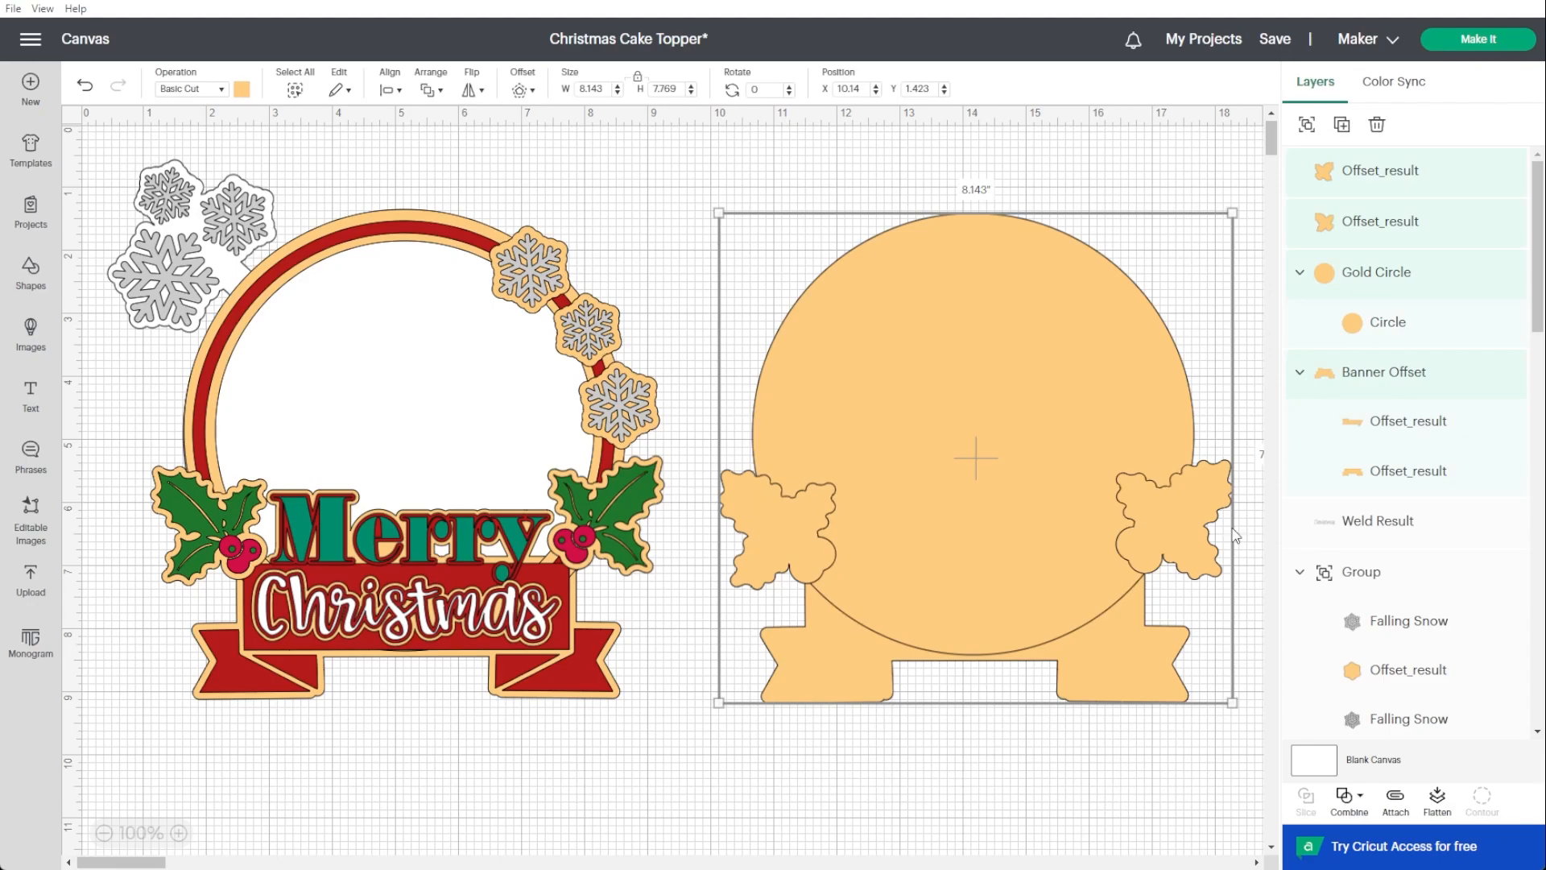
left_click(1363, 799)
left_click(1385, 625)
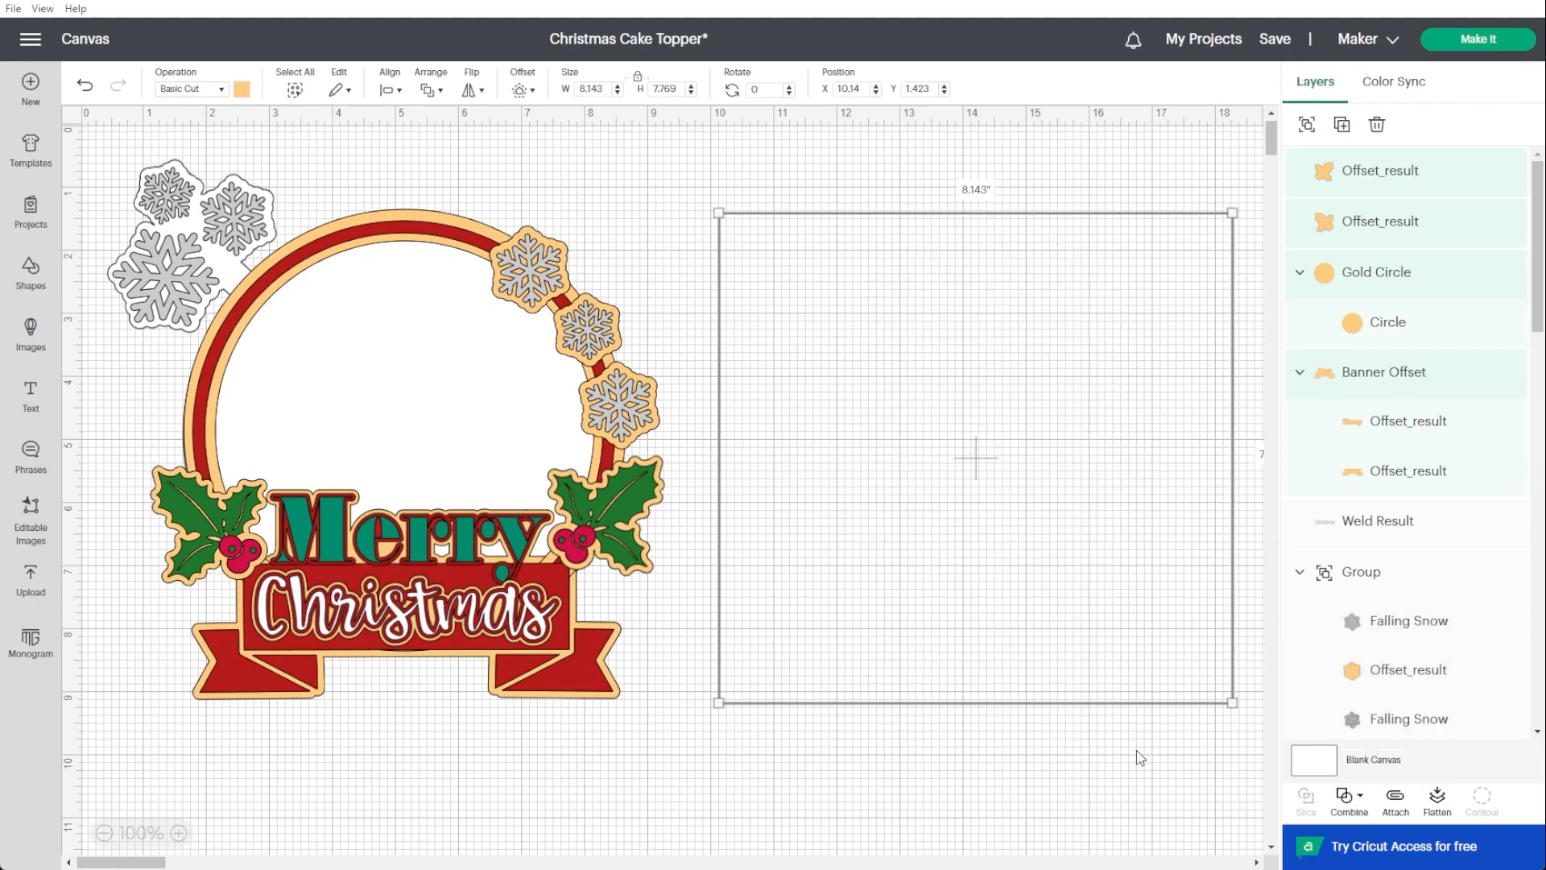
left_click_drag(1137, 507, 1111, 518)
right_click(1111, 518)
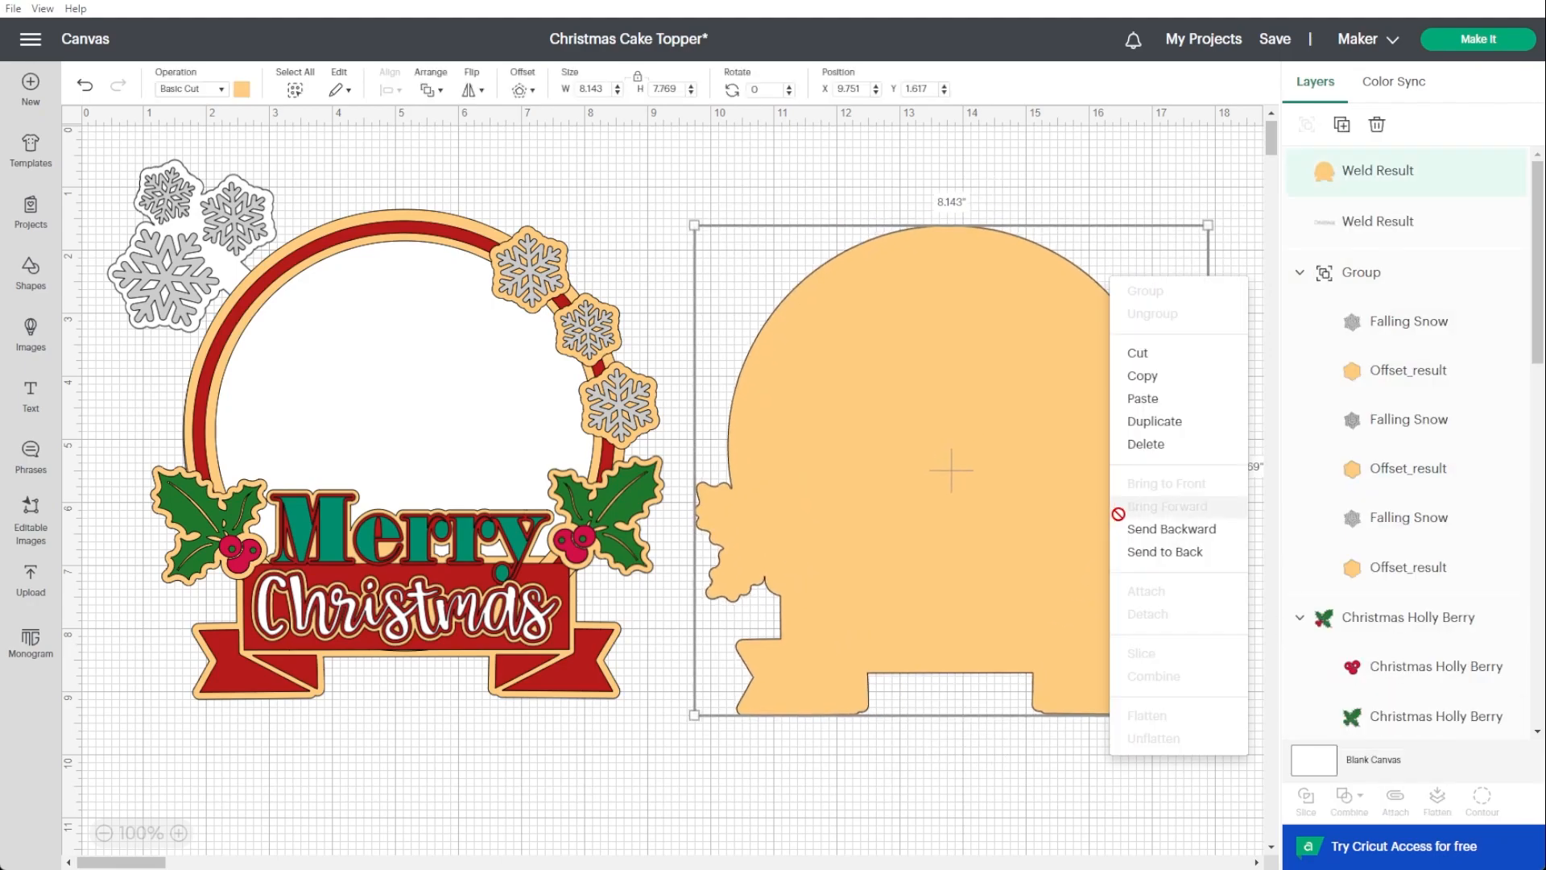
left_click(1171, 554)
left_click(996, 793)
Position the welded gold backing beside the topper without overlapping it.
left_click_drag(1063, 604, 967, 565)
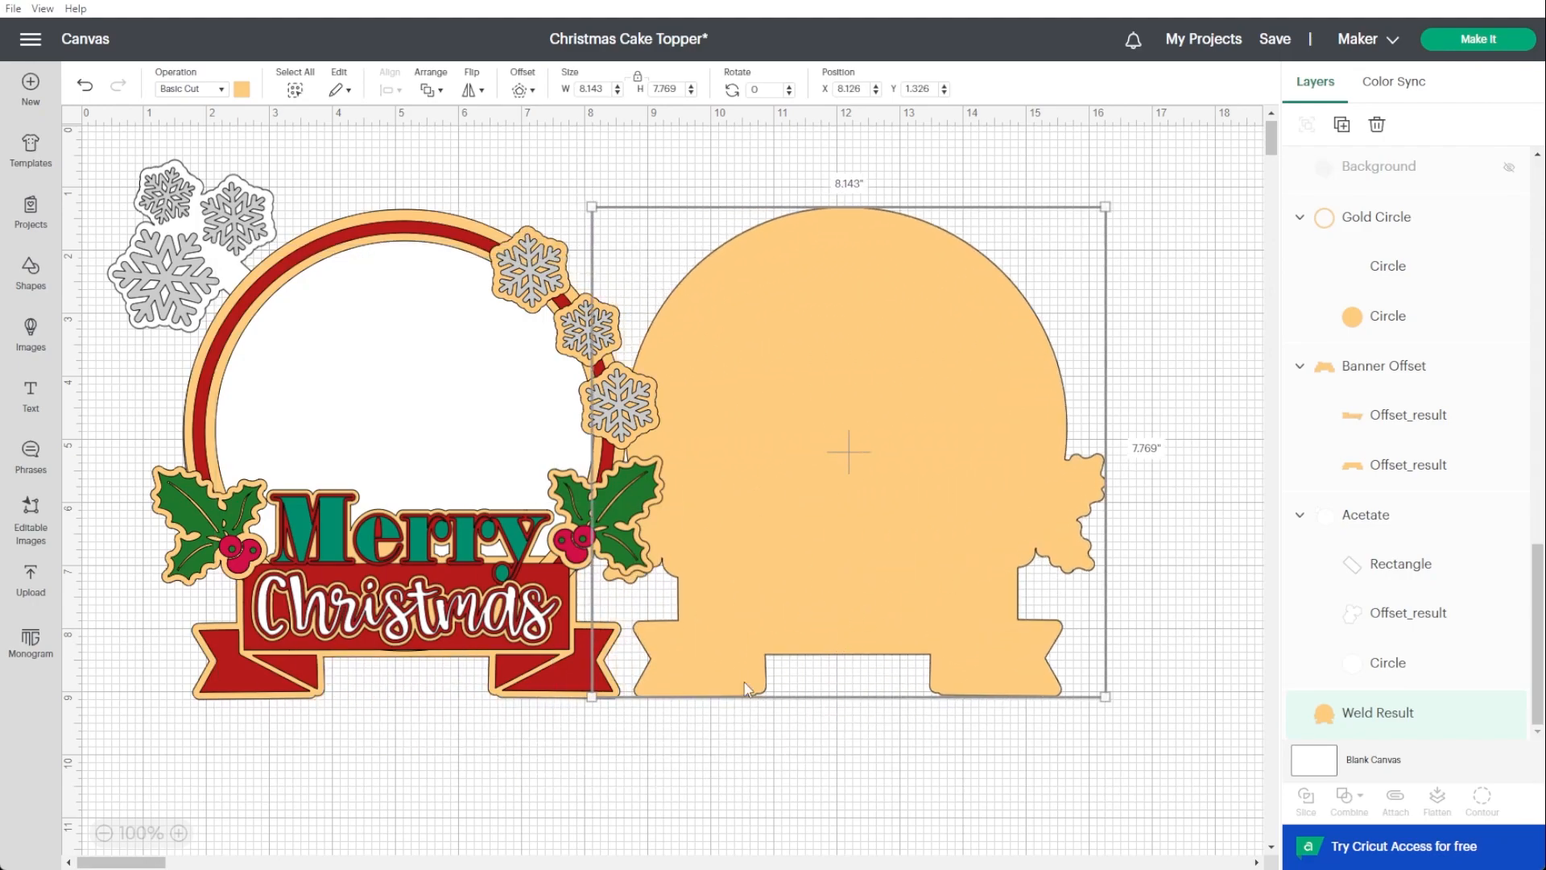
mouse_move(1082, 522)
left_mouse_down()
mouse_move(597, 532)
mouse_move(570, 515)
mouse_move(1097, 519)
left_mouse_up()
left_click(1035, 754)
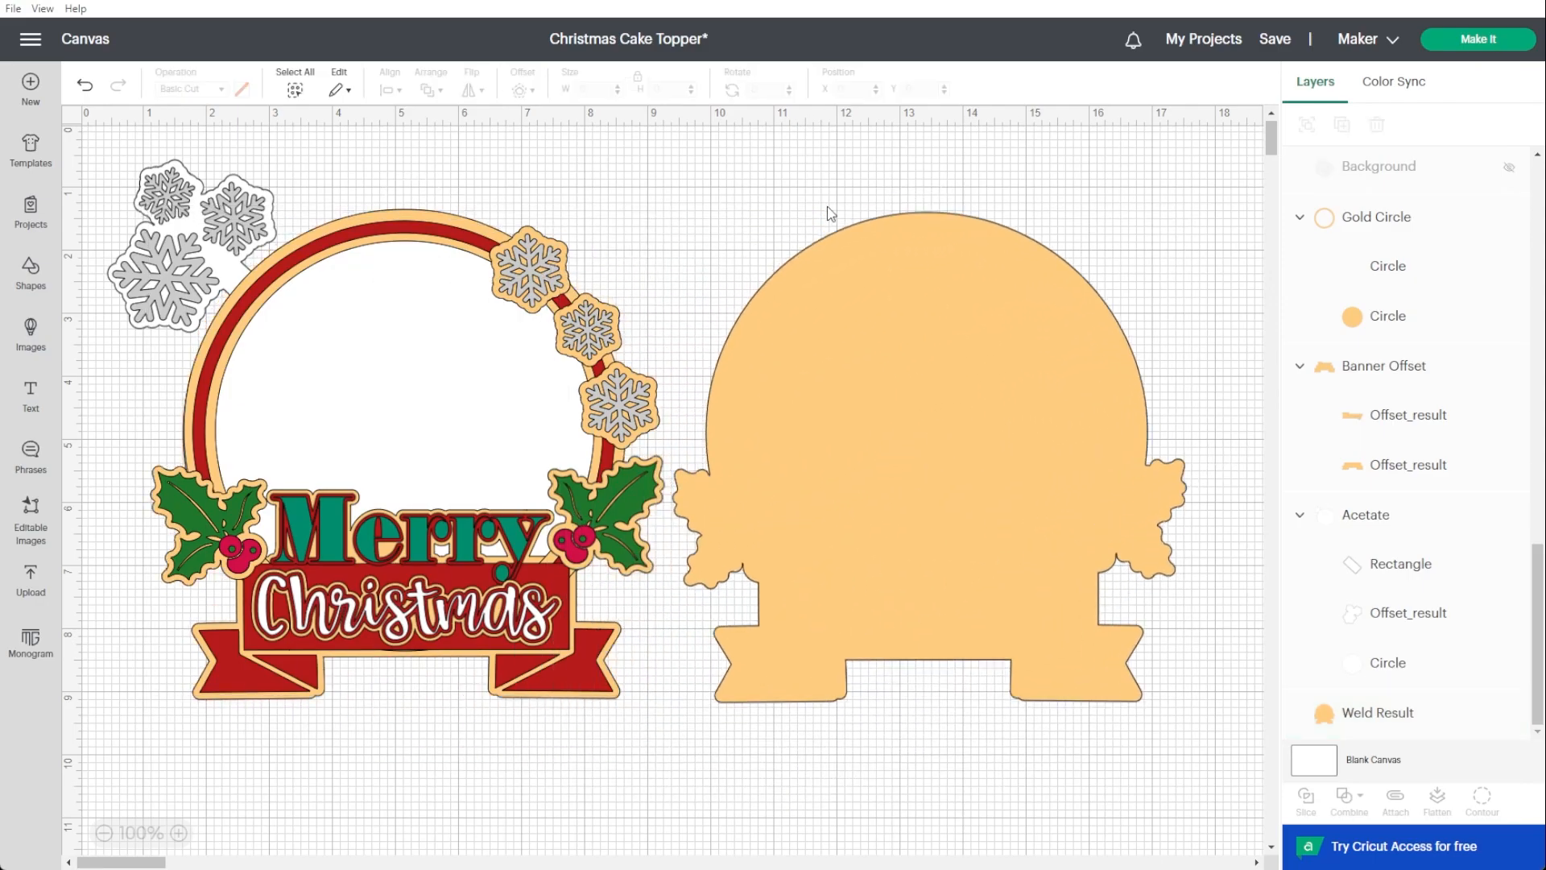
left_click(1280, 60)
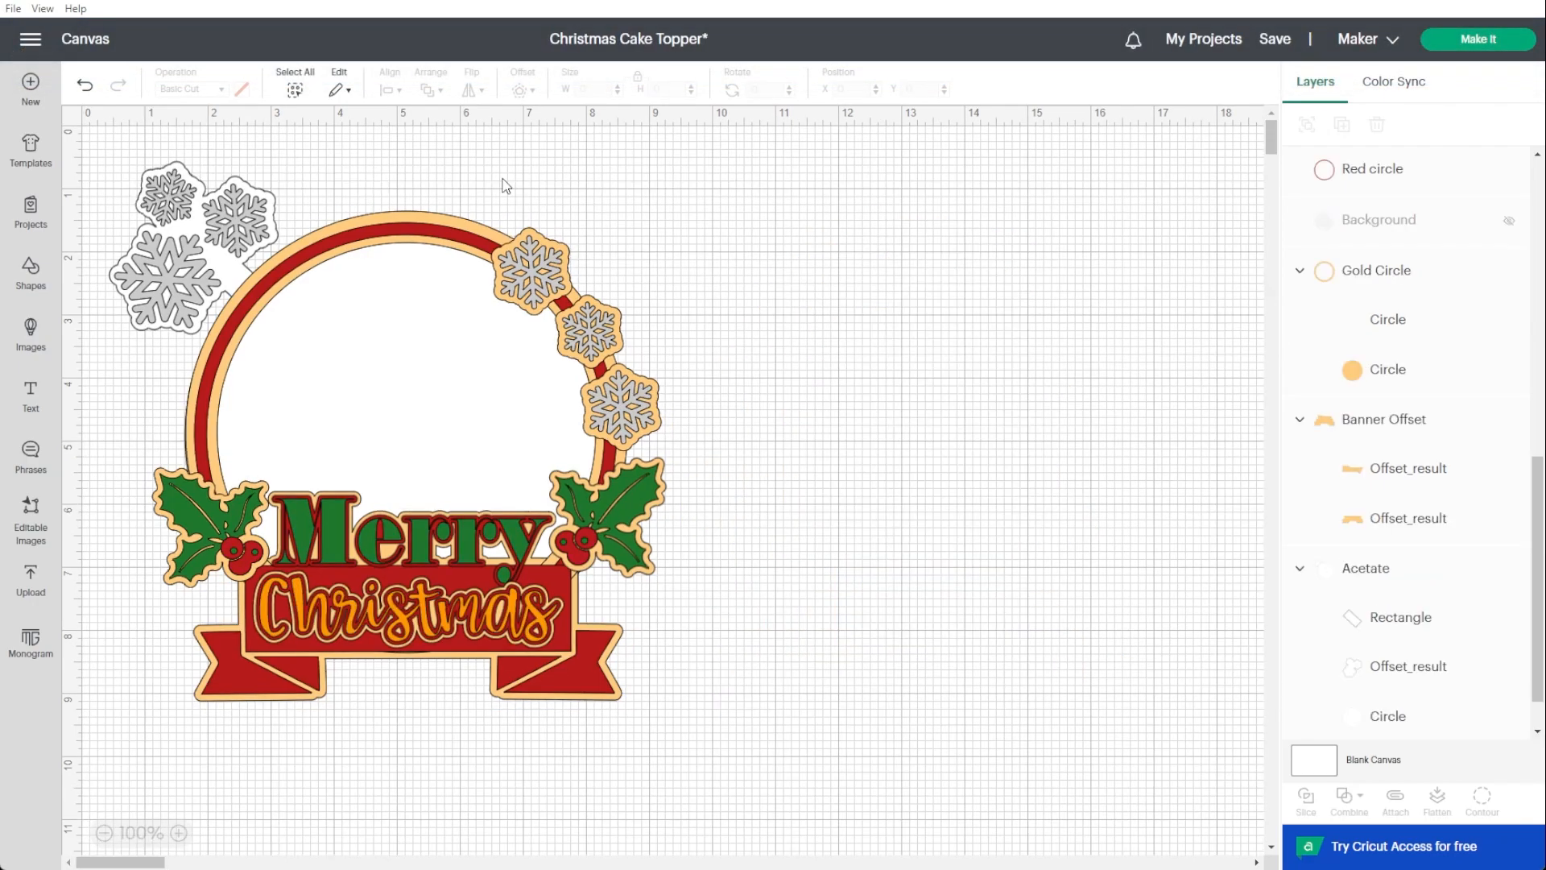
Place a copy of the red circle beside the topper and hide its inner contour to make a solid disc.
left_click(442, 241)
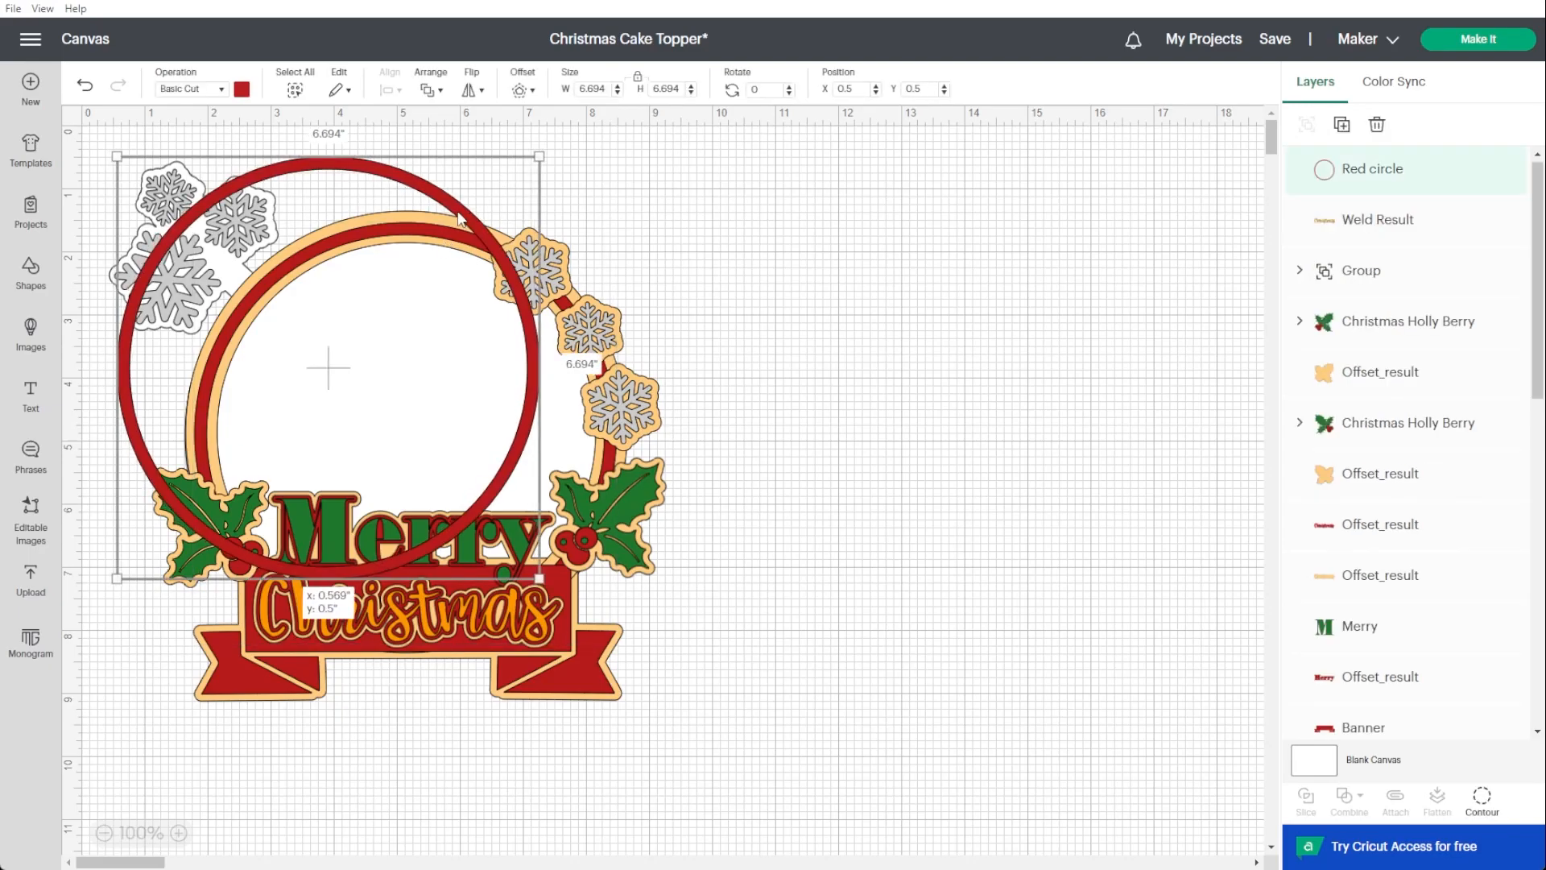
left_click_drag(442, 241, 1089, 348)
scroll(1367, 196, "up", 1)
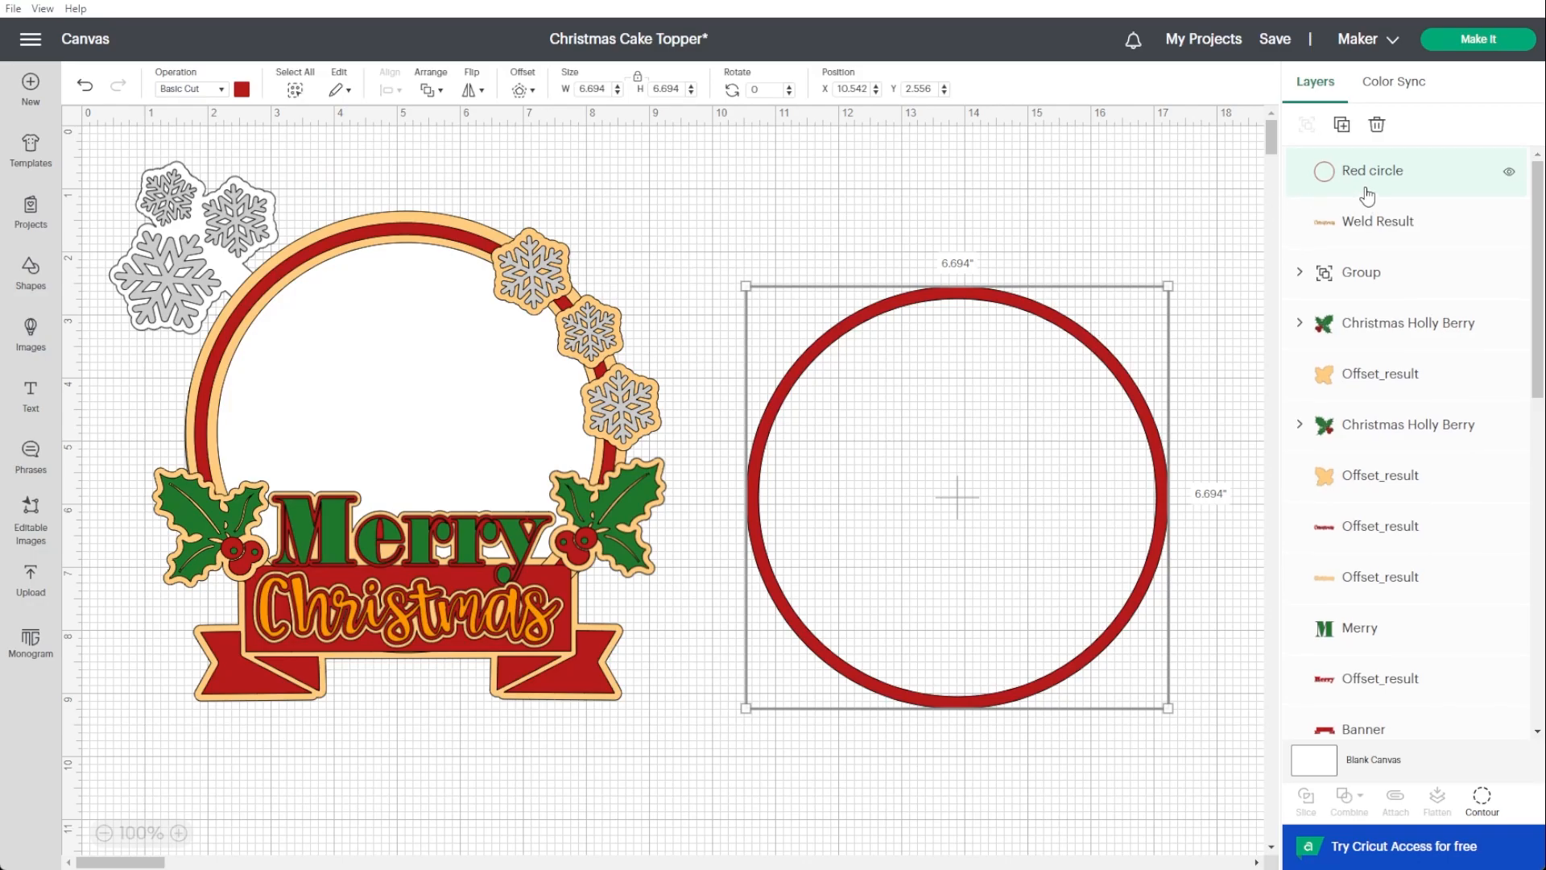
left_click(1481, 798)
left_click(725, 398)
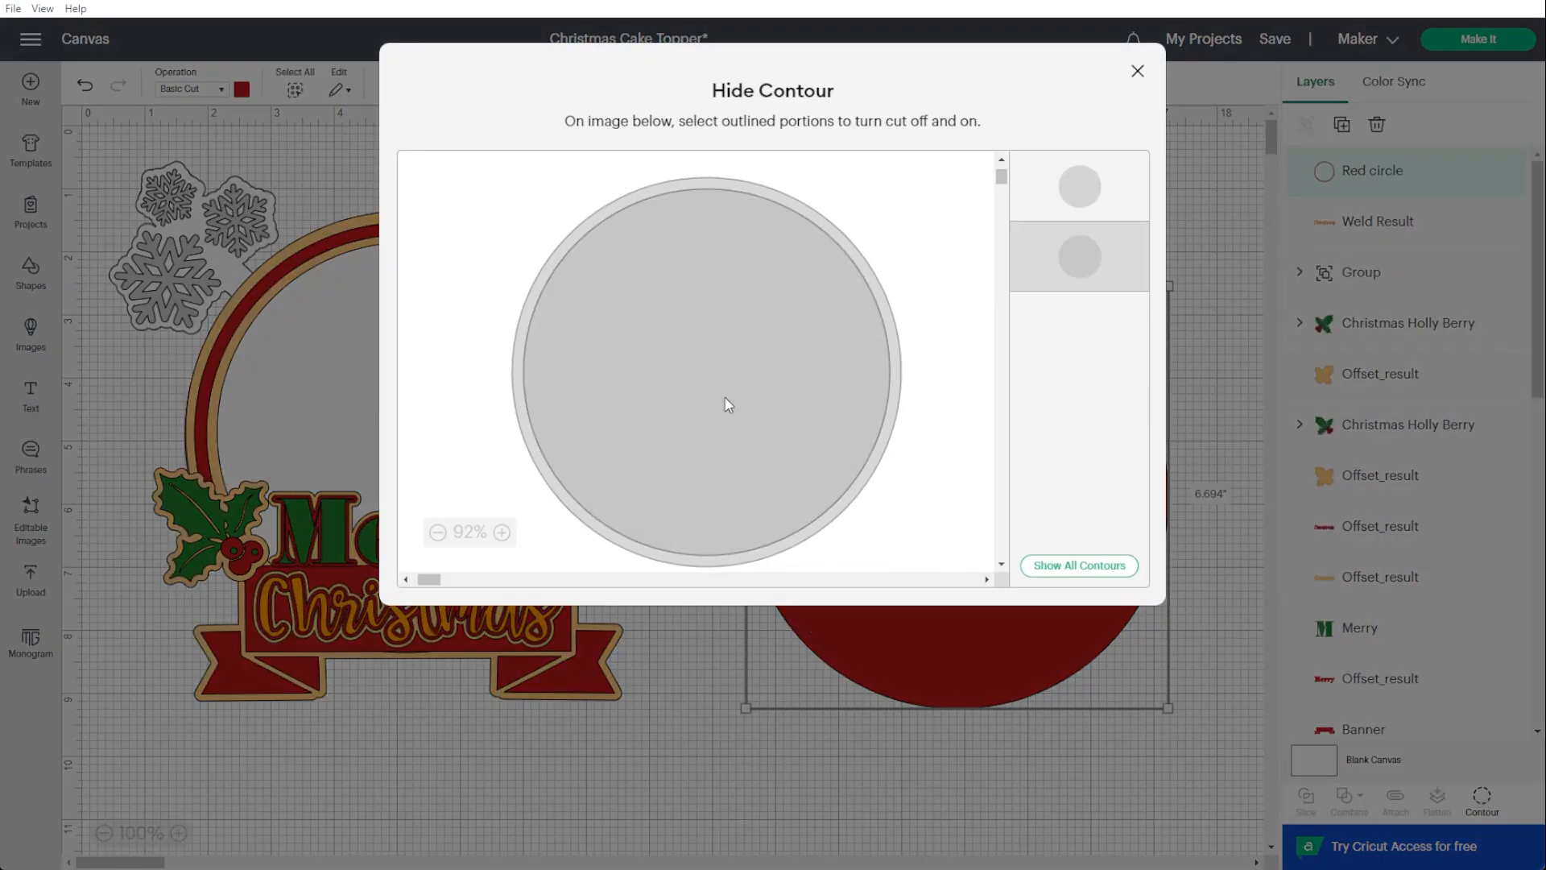
left_click(1137, 72)
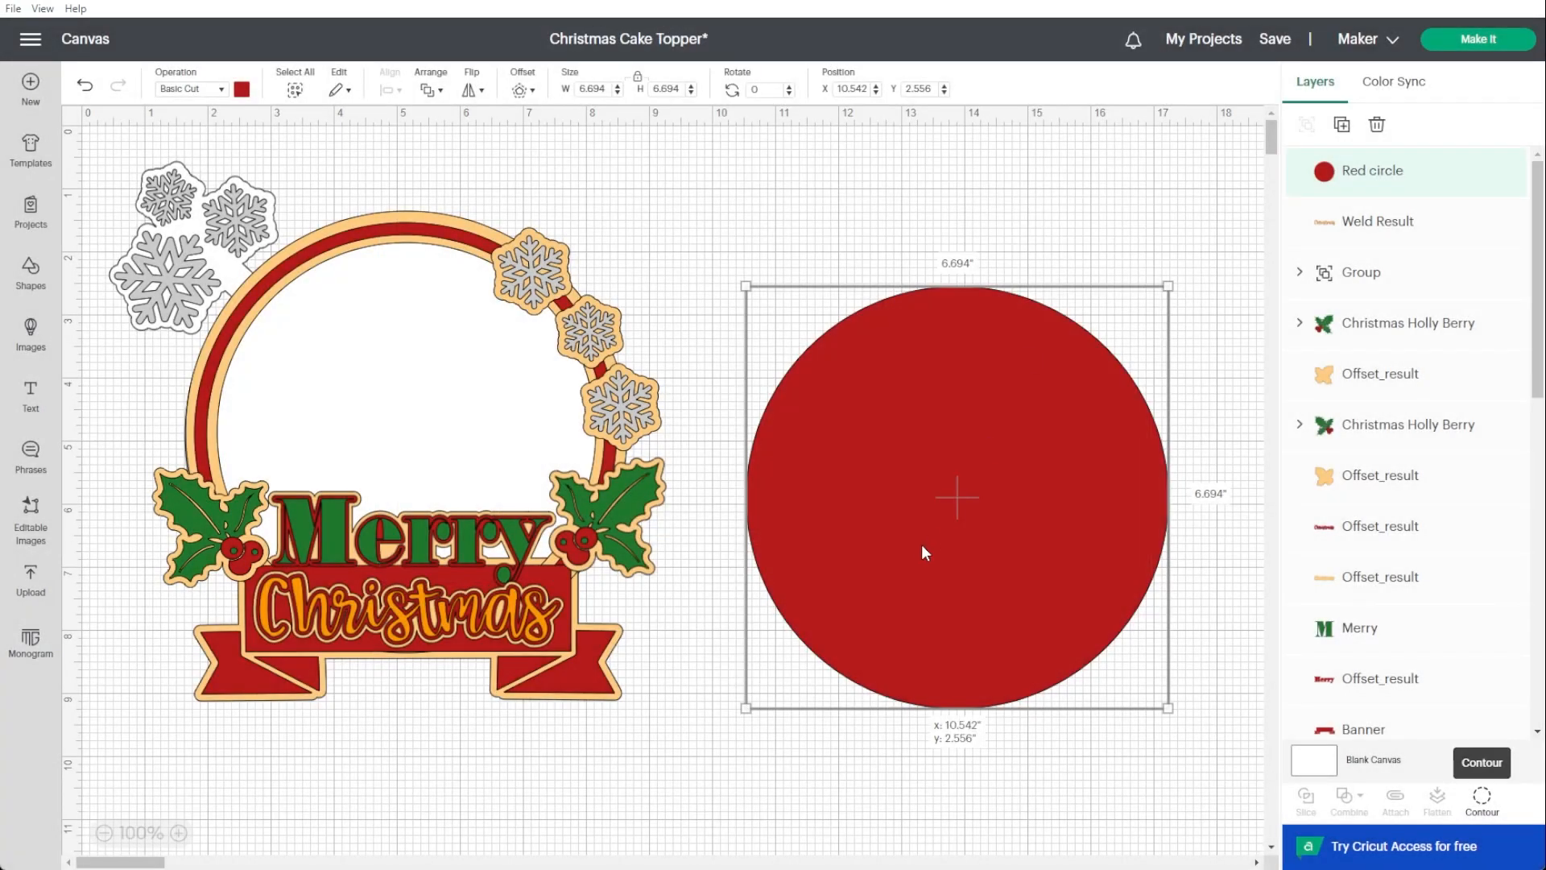
Paste a second red disc, scale it slightly smaller and center it on the first disc.
key("ctrl+v")
left_click_drag(322, 378, 1035, 542)
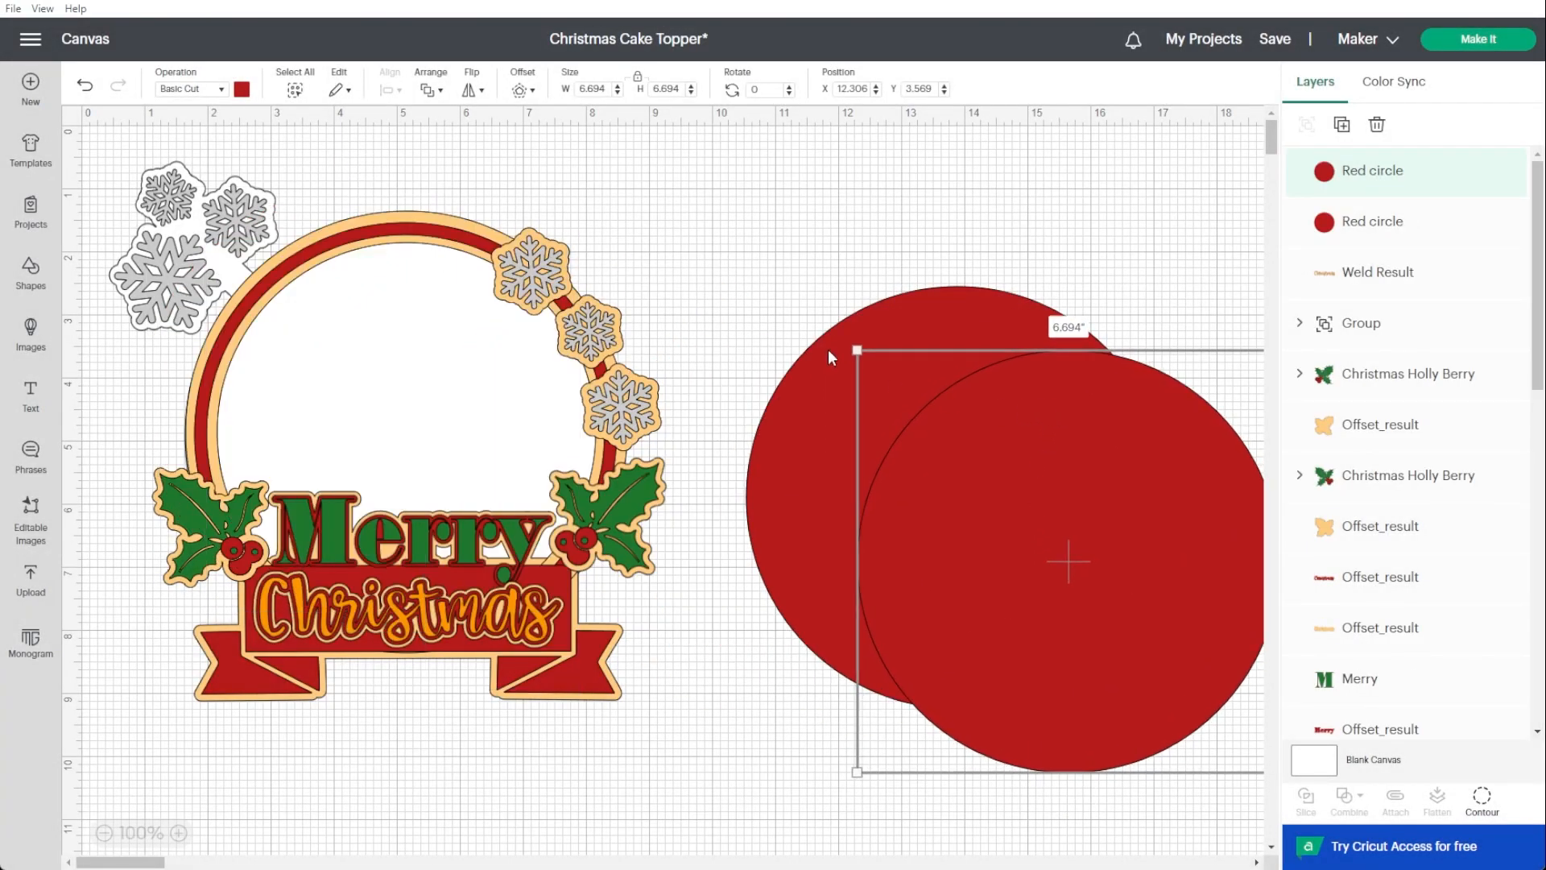
left_click_drag(855, 346, 904, 397)
left_click_drag(1138, 555, 994, 438)
left_click_drag(842, 227, 875, 292)
left_click(393, 87)
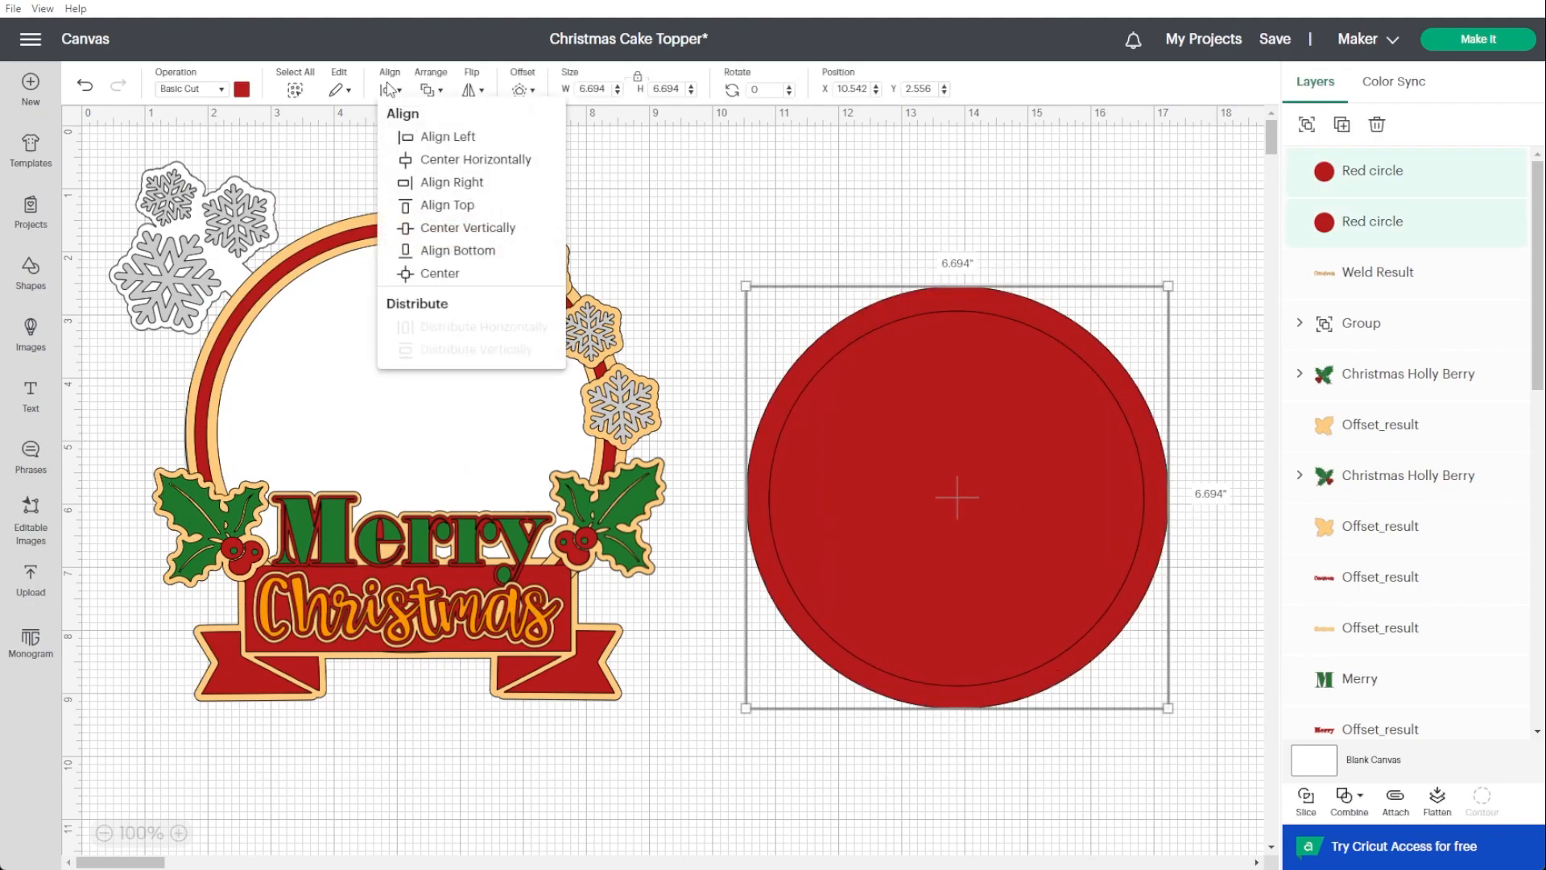
left_click(435, 274)
left_click(937, 177)
Slice the two red discs and delete both inner pieces to leave a wider red ring.
left_click_drag(894, 224, 962, 353)
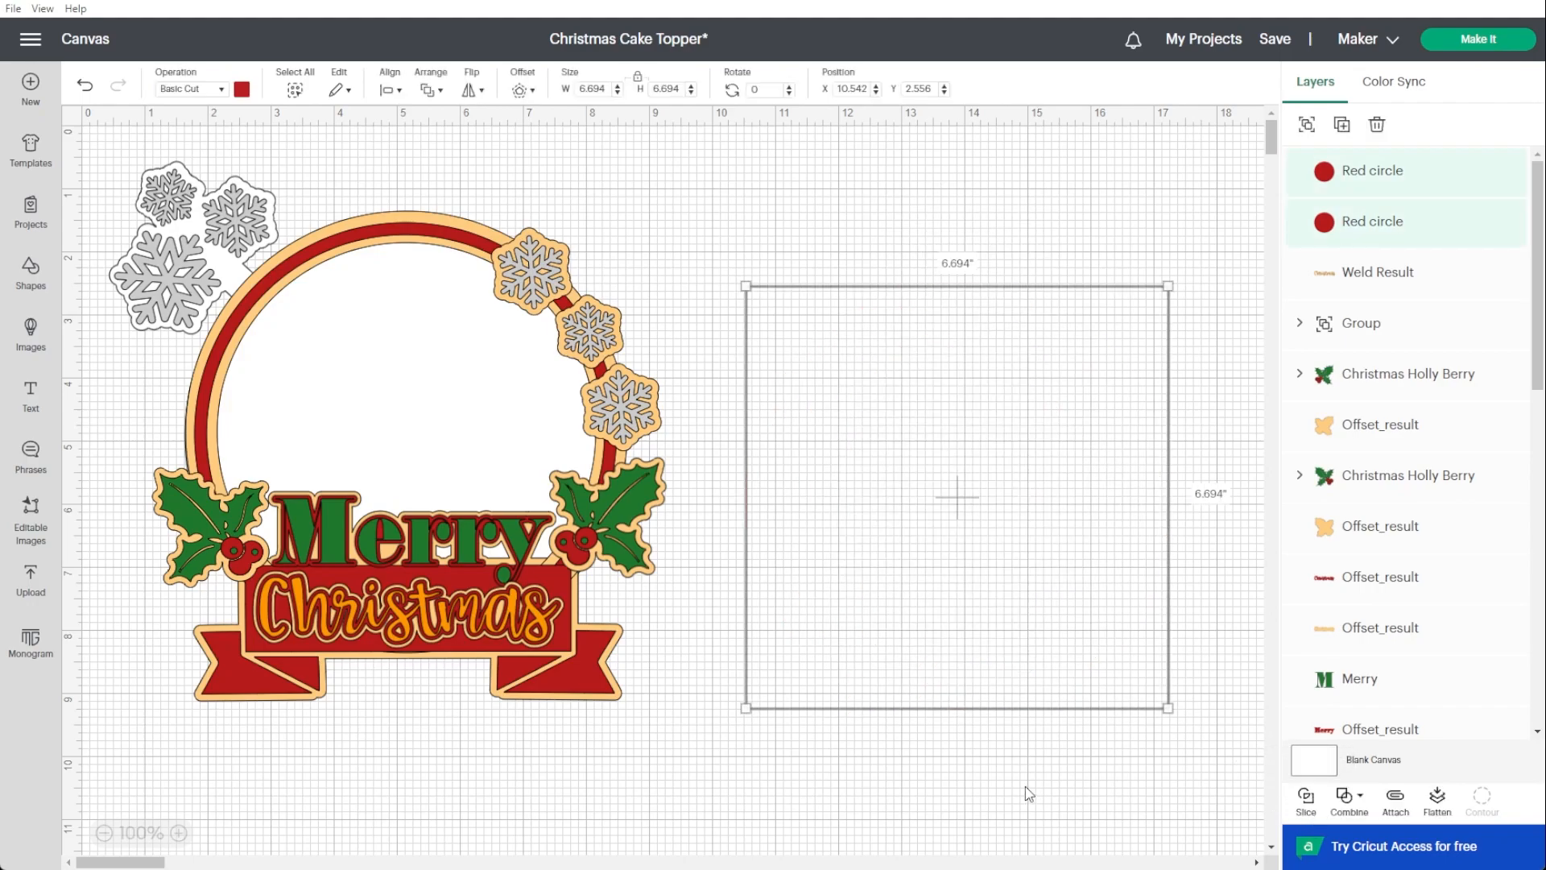
left_click(968, 487)
key("Delete")
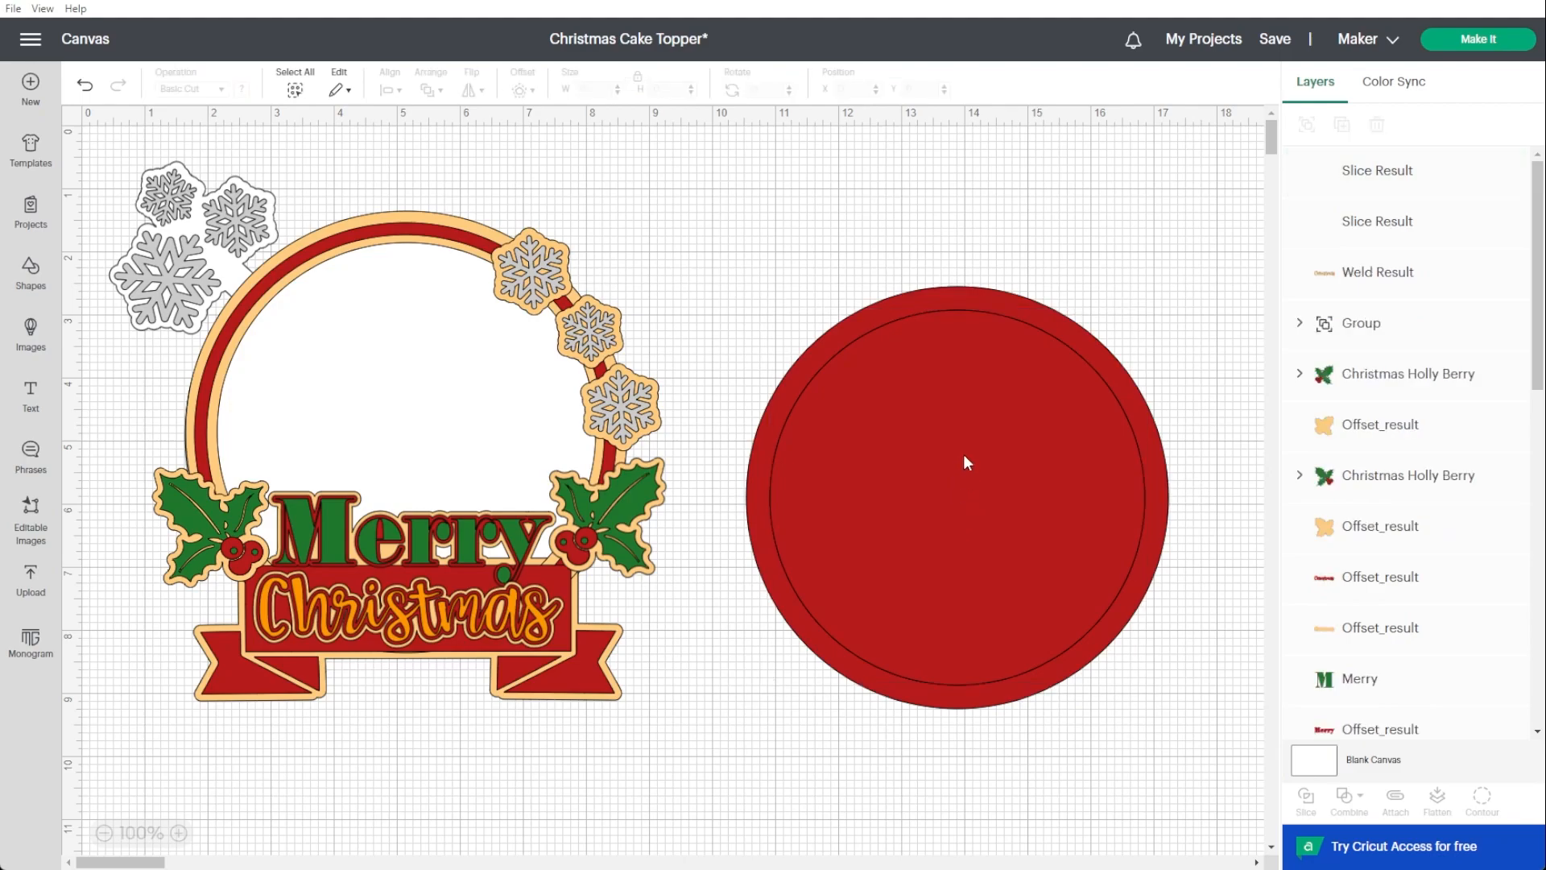
left_click(963, 460)
key("Delete")
left_click(1055, 344)
left_click_drag(1050, 350, 1071, 326)
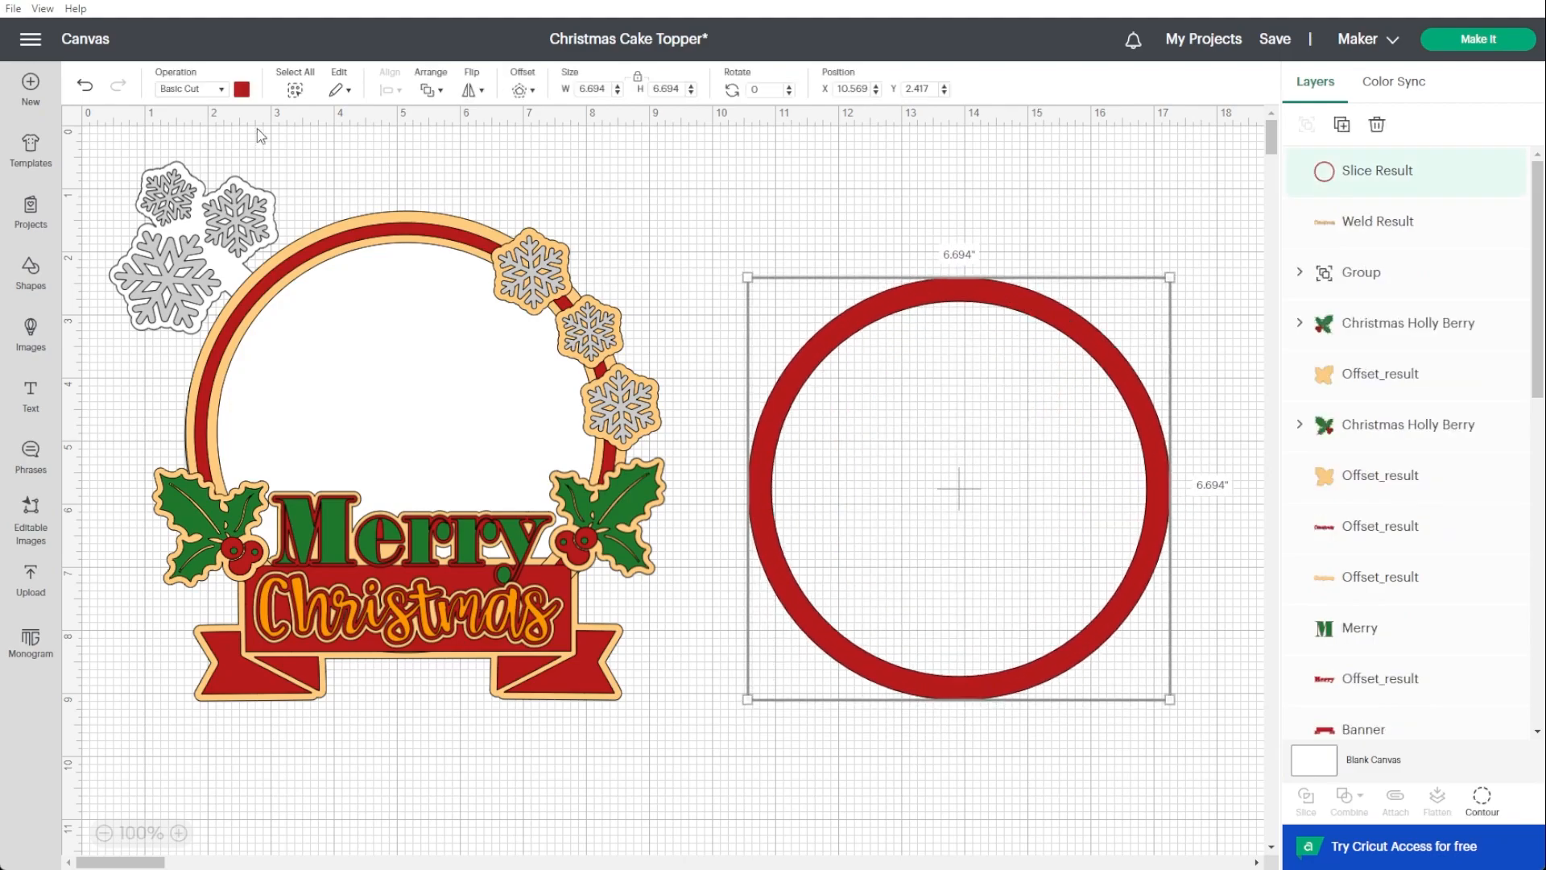
Recolor the wider ring to light blue-violet and reposition it beside the topper.
left_click(242, 89)
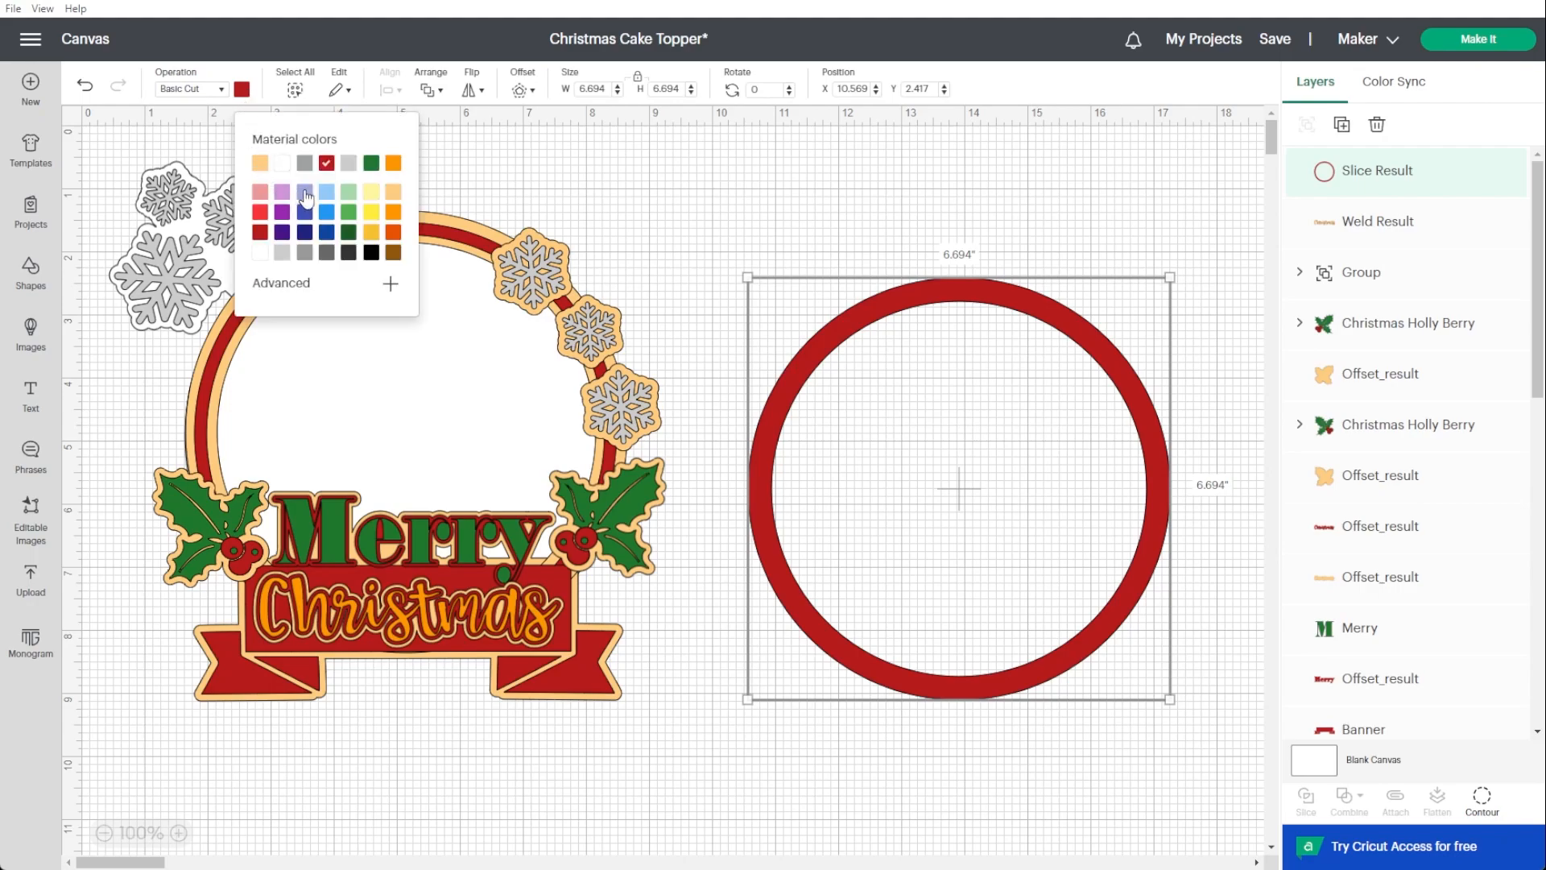
left_click(305, 193)
left_click(946, 206)
left_click_drag(948, 295, 965, 306)
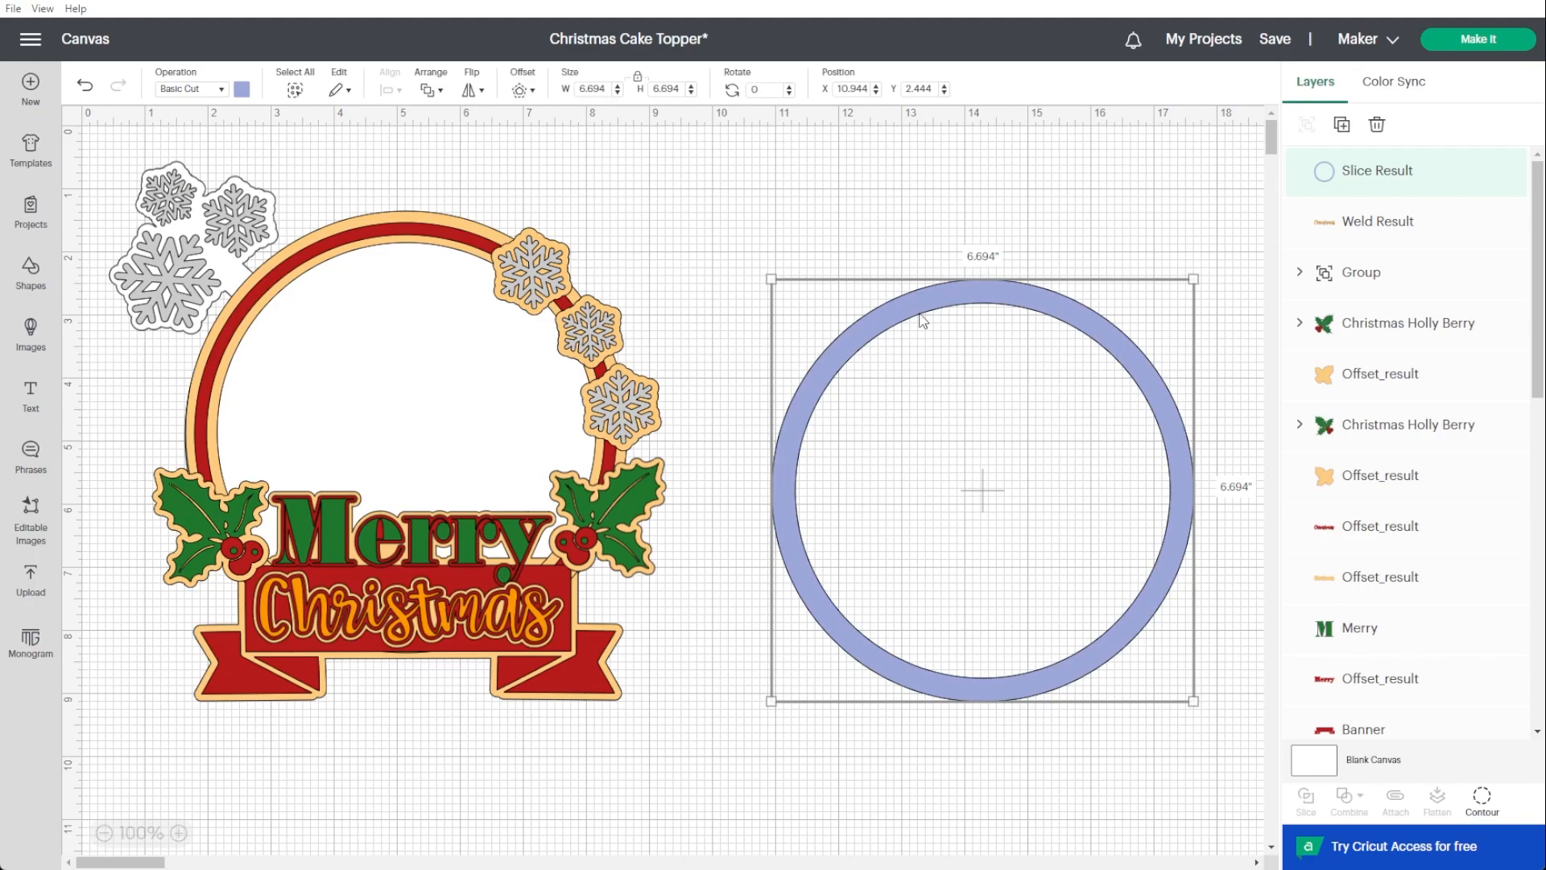
key("ctrl+d")
left_click_drag(574, 342, 1125, 396)
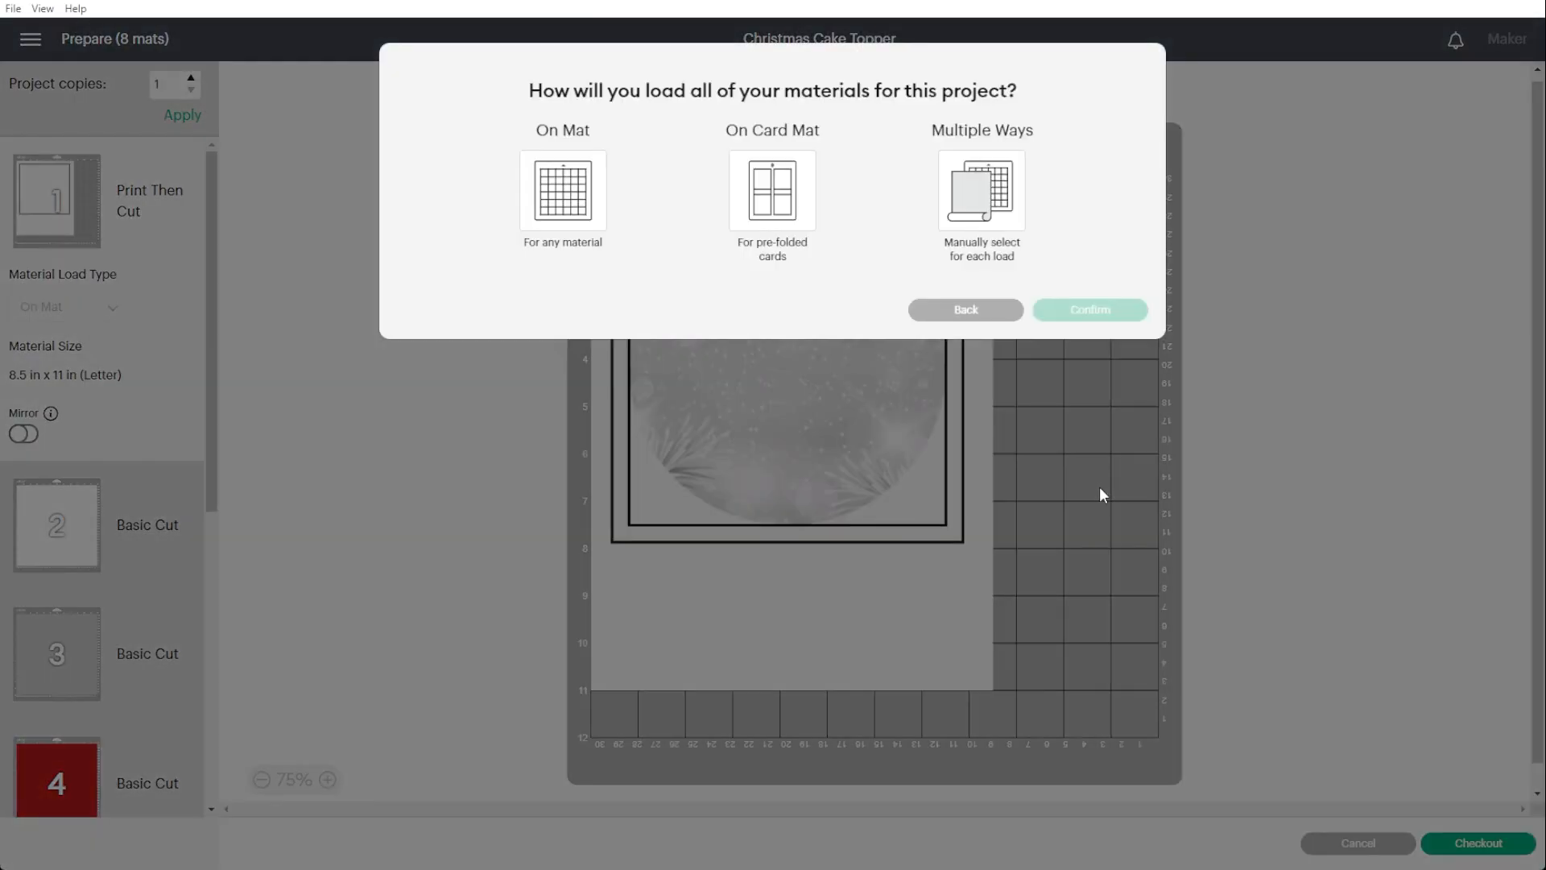
Choose On Mat loading for all materials, and review the white acetate mat and the grey snowflake mat.
left_click(573, 194)
left_click(1083, 377)
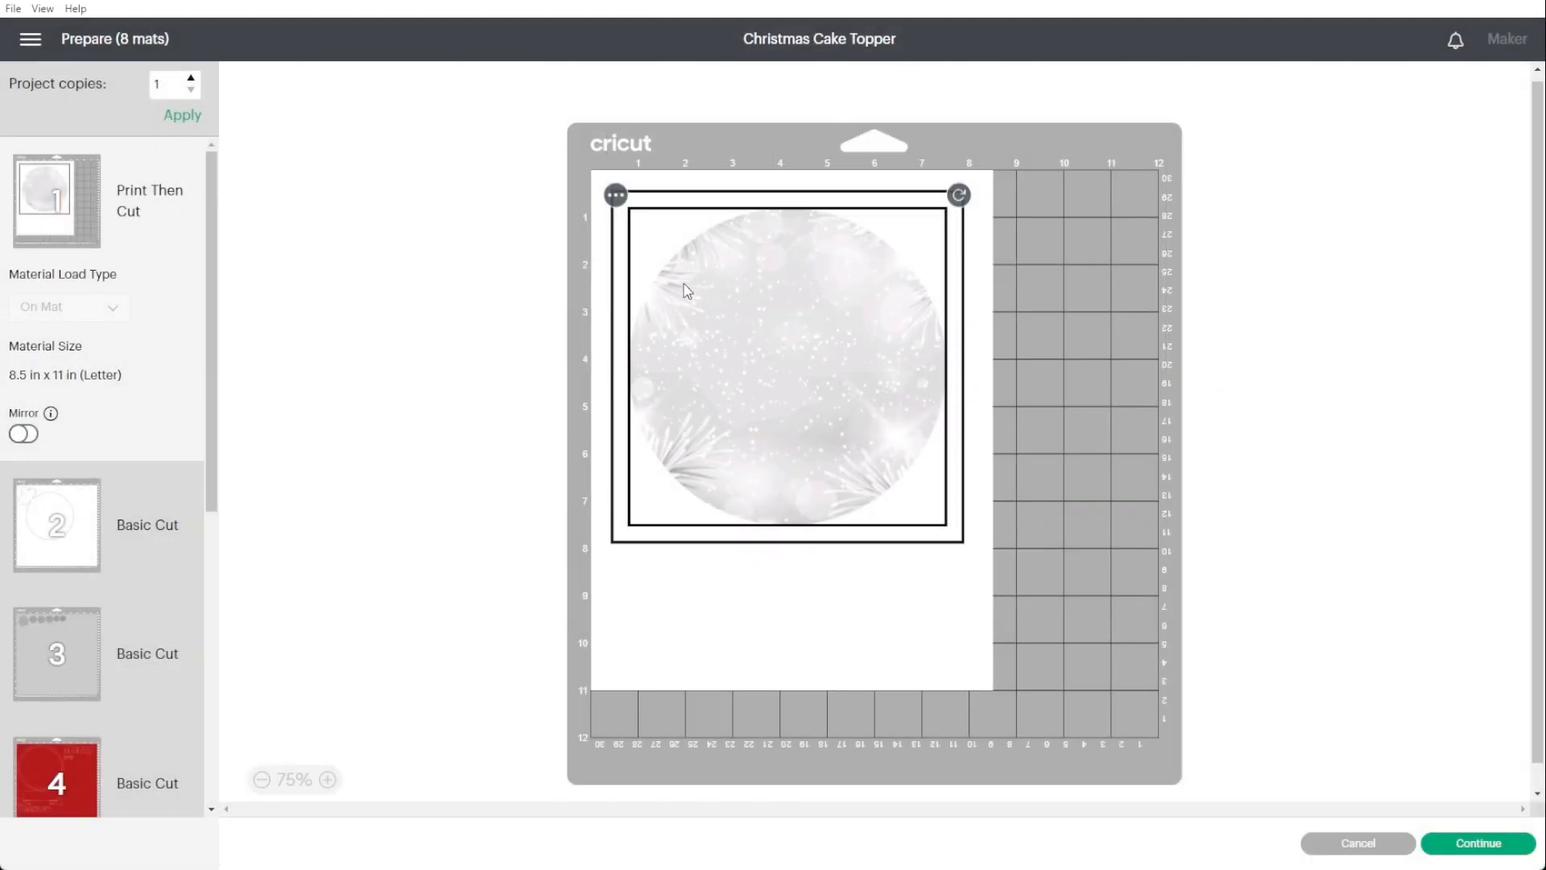
left_click(46, 535)
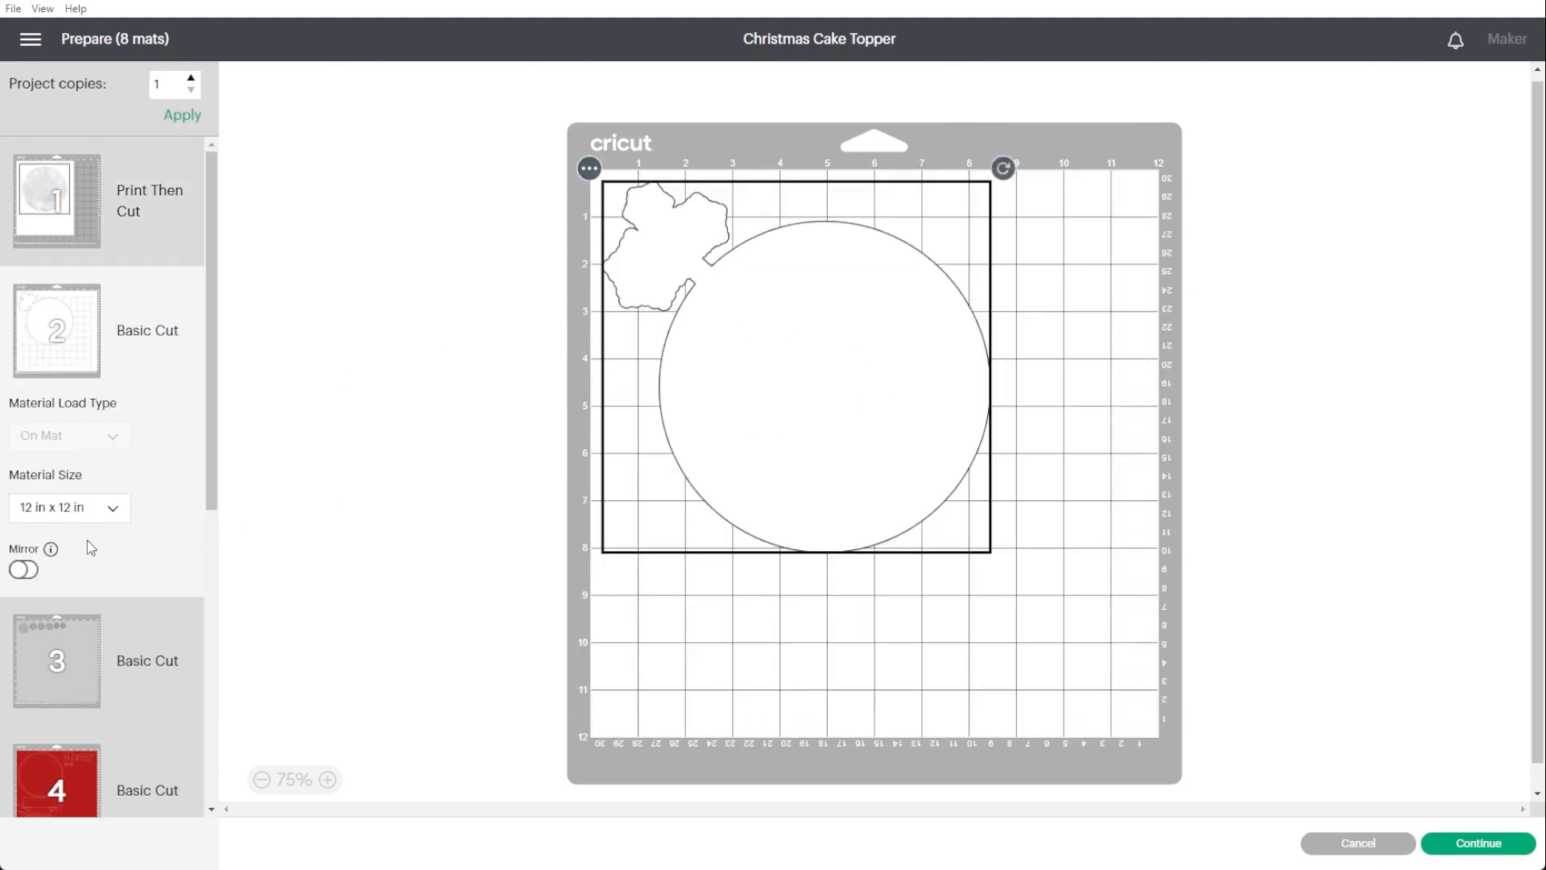
scroll(89, 538, "down", 3)
left_click(79, 475)
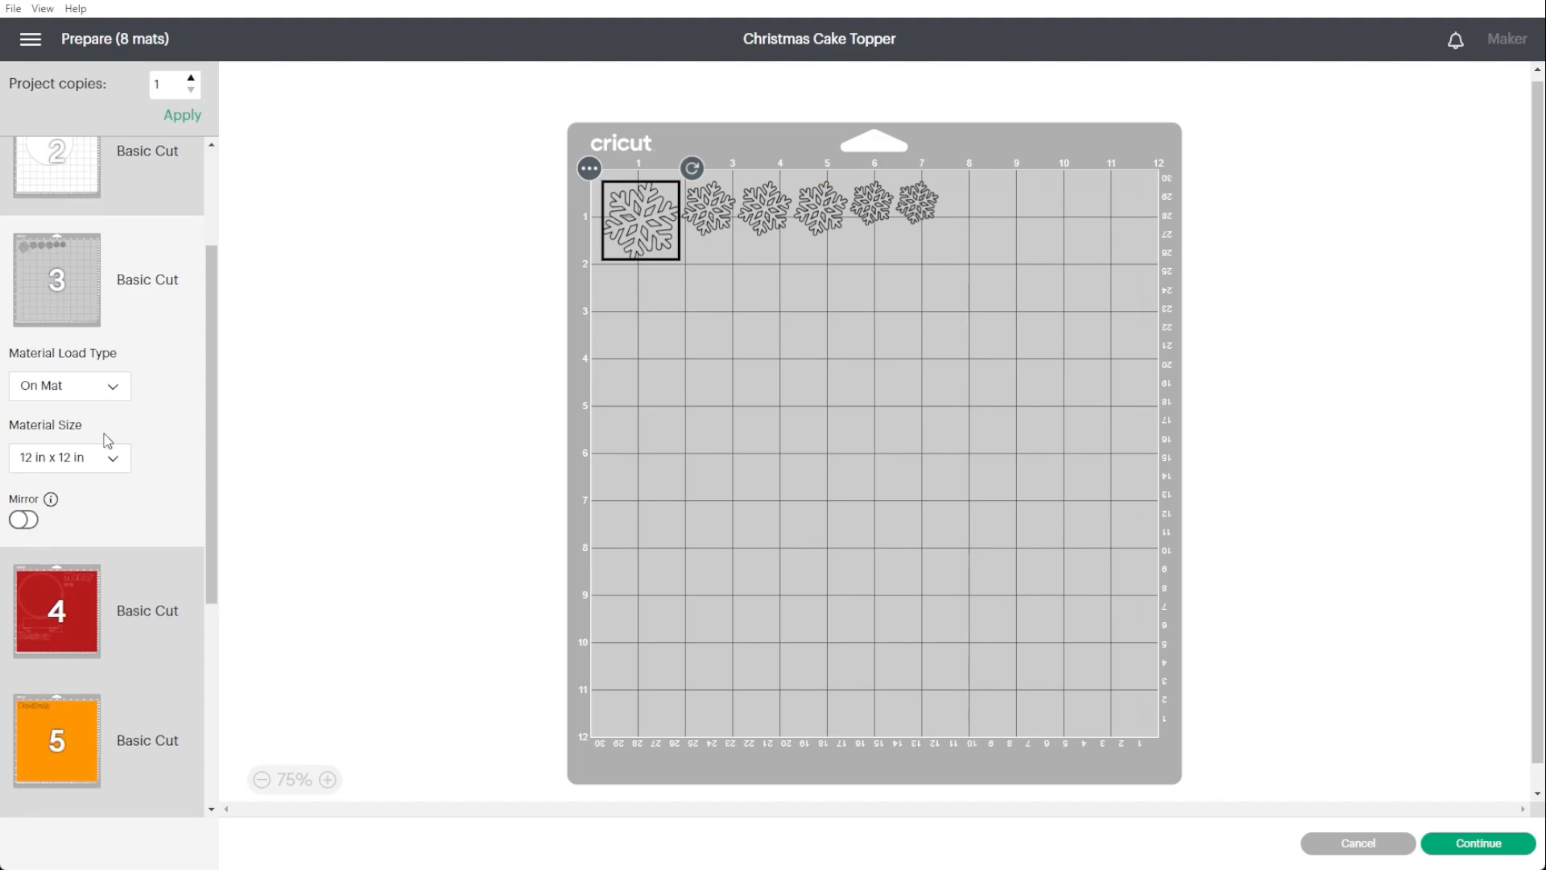
scroll(103, 438, "down", 3)
On the red mat, nest the Merry offset and both holly berry pieces inside the ring to save material.
left_click(100, 403)
left_click_drag(998, 242, 769, 276)
left_click_drag(937, 269, 738, 238)
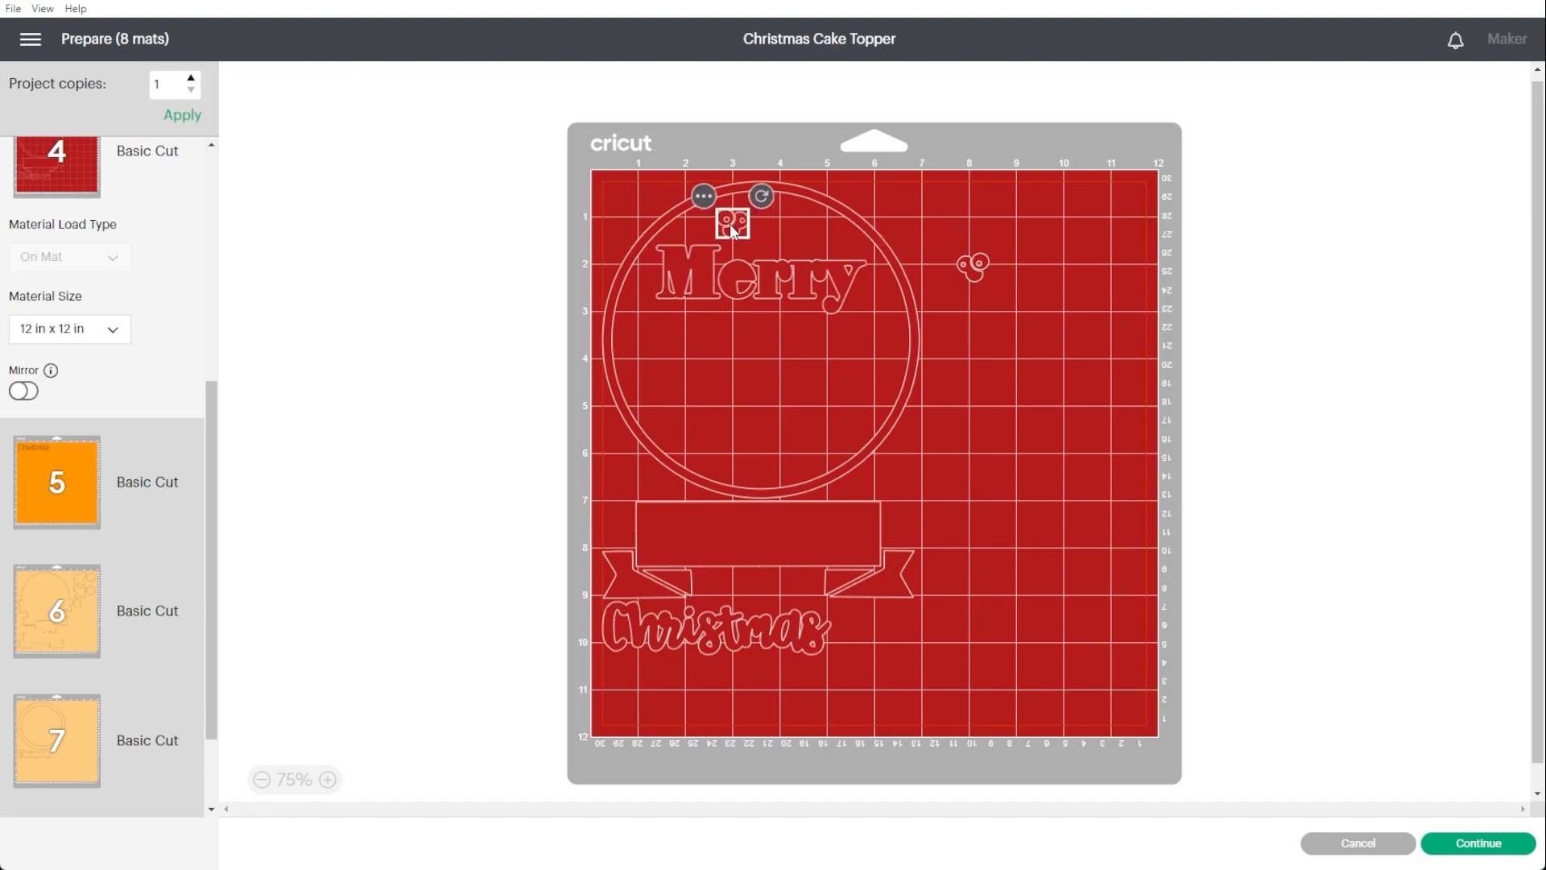
left_click_drag(969, 268, 789, 240)
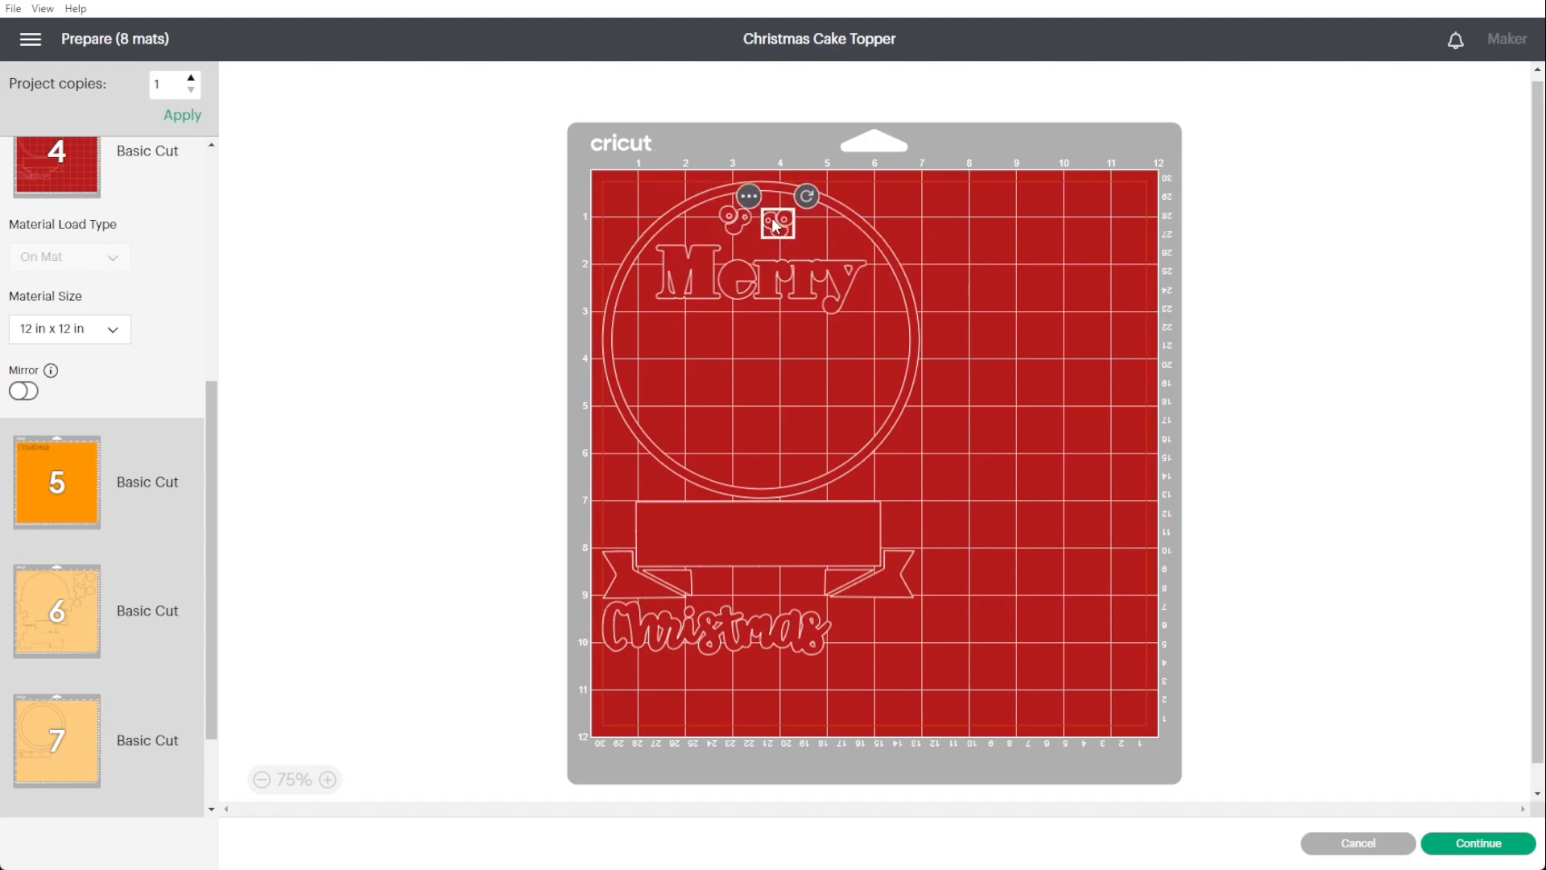
On the red mat, nest the Christmas offset inside the ring below Merry, and check the orange mat.
left_click_drag(779, 660, 816, 359)
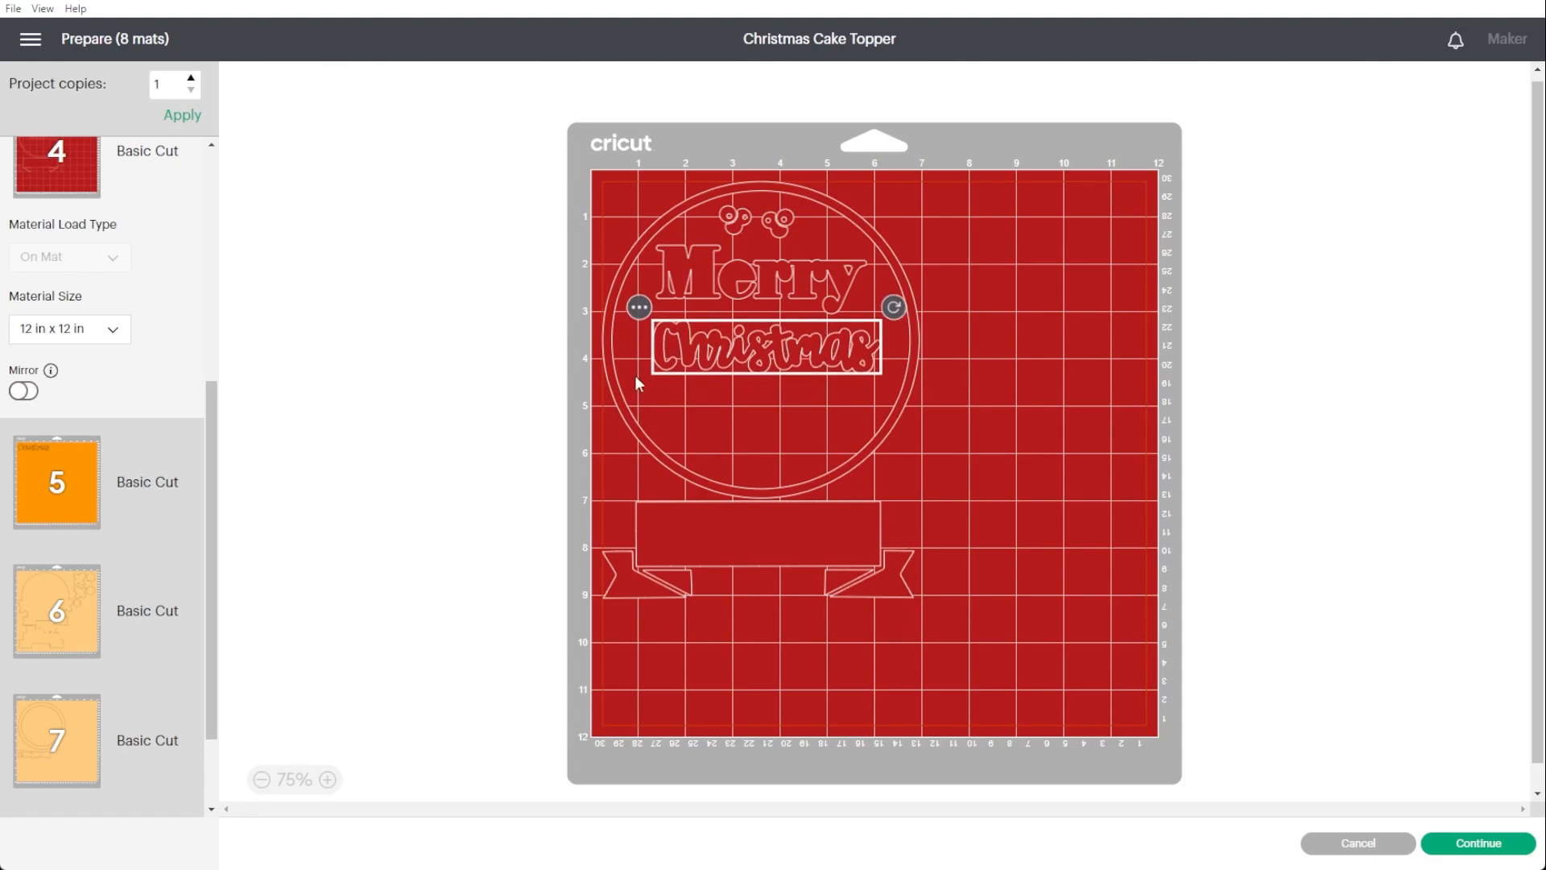
left_click(37, 475)
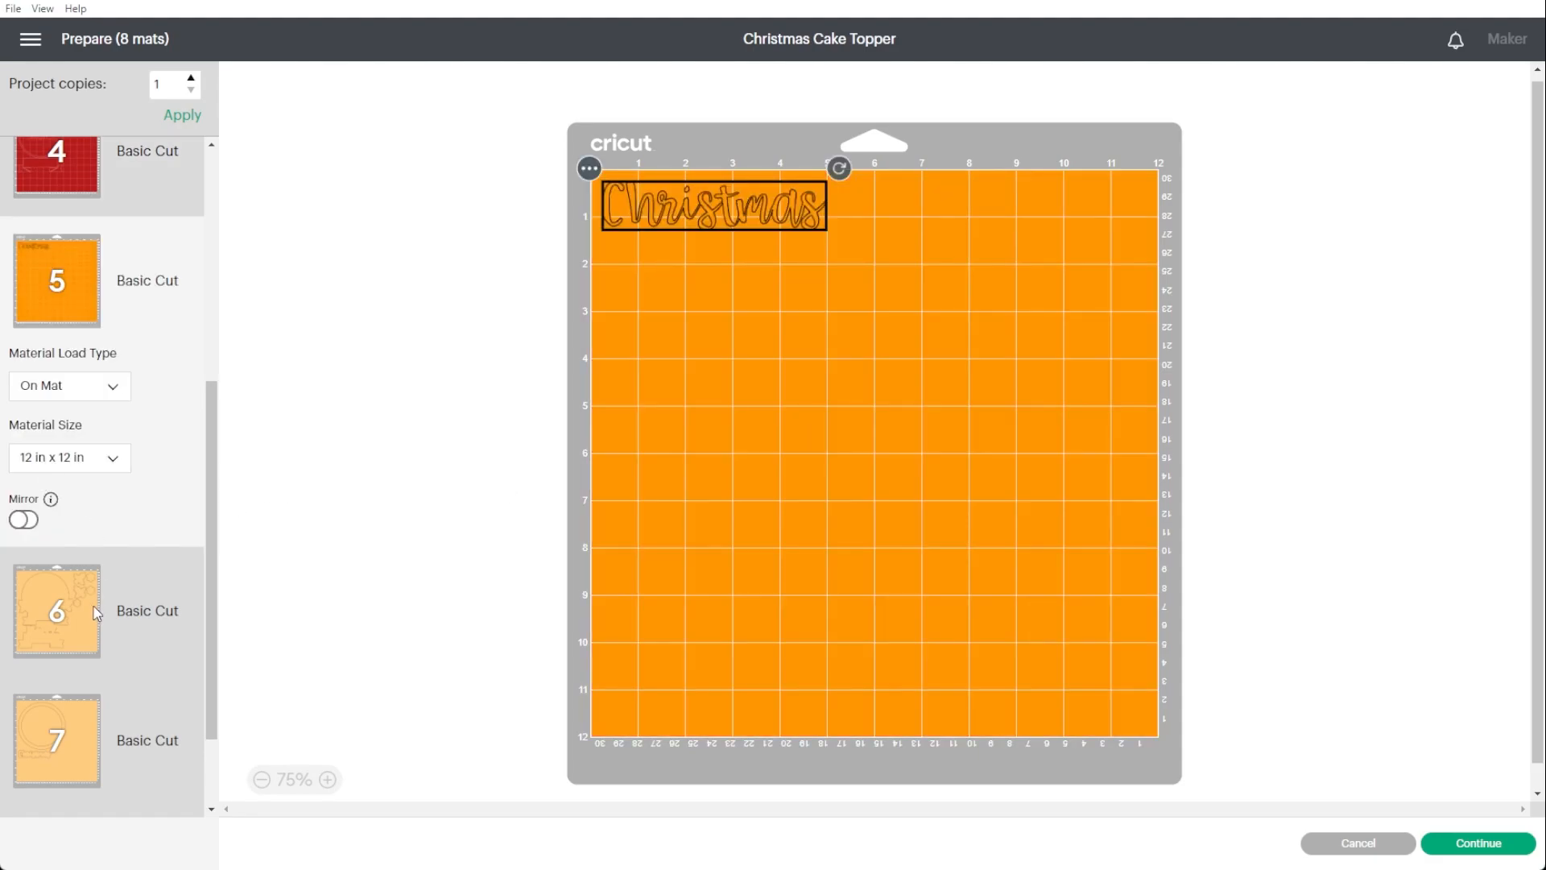
On gold mat 6, move the two larger snowflake backings into the corners beside the arch and shift the lower holly backing closer to it.
left_click(95, 612)
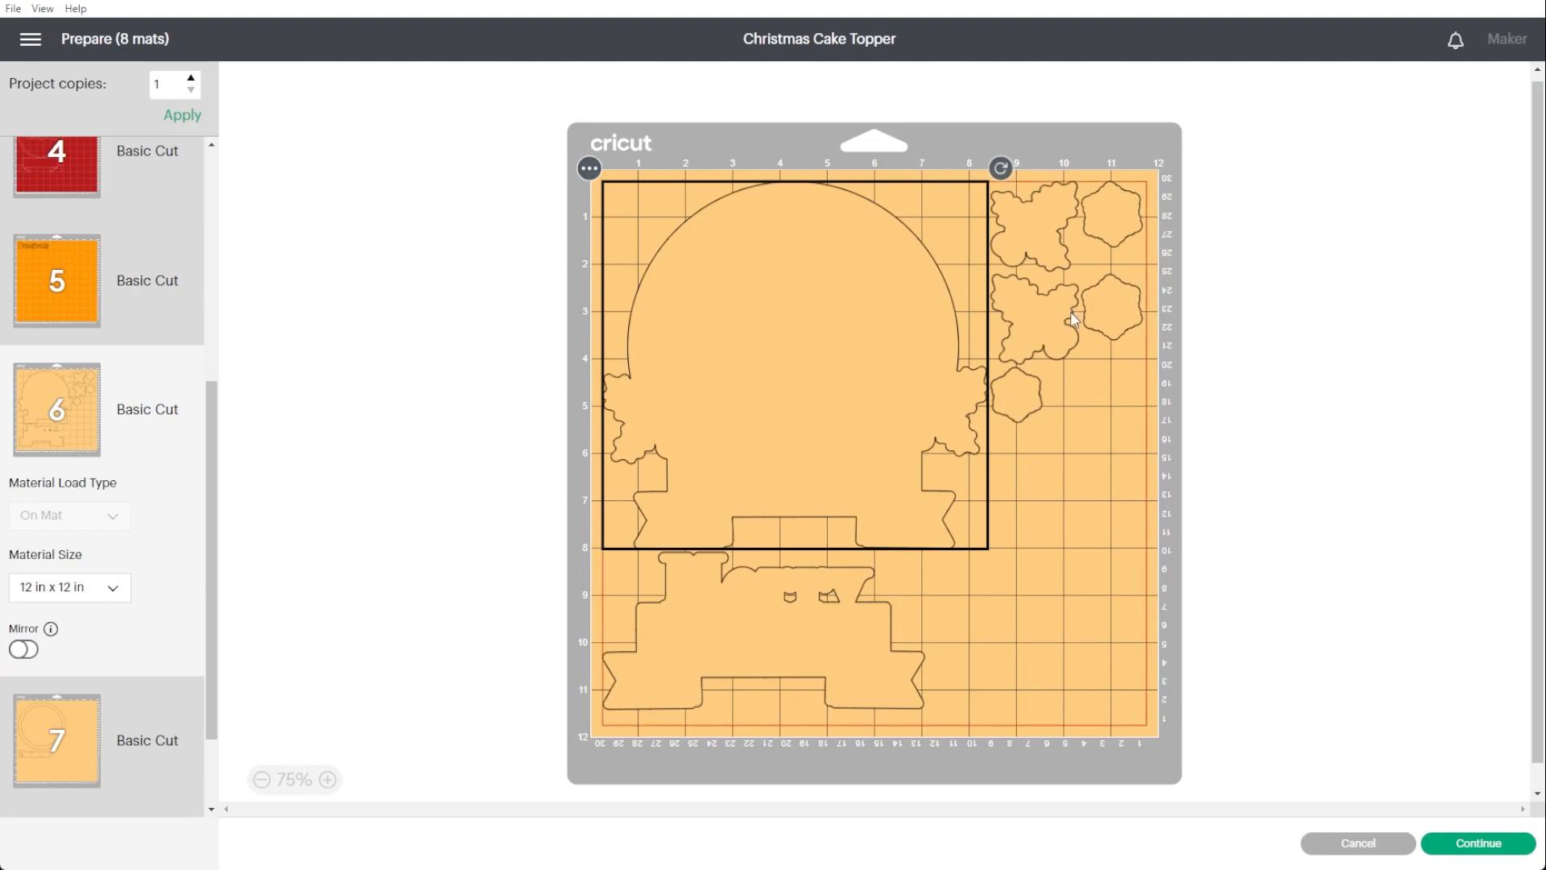
left_click_drag(1114, 213, 636, 211)
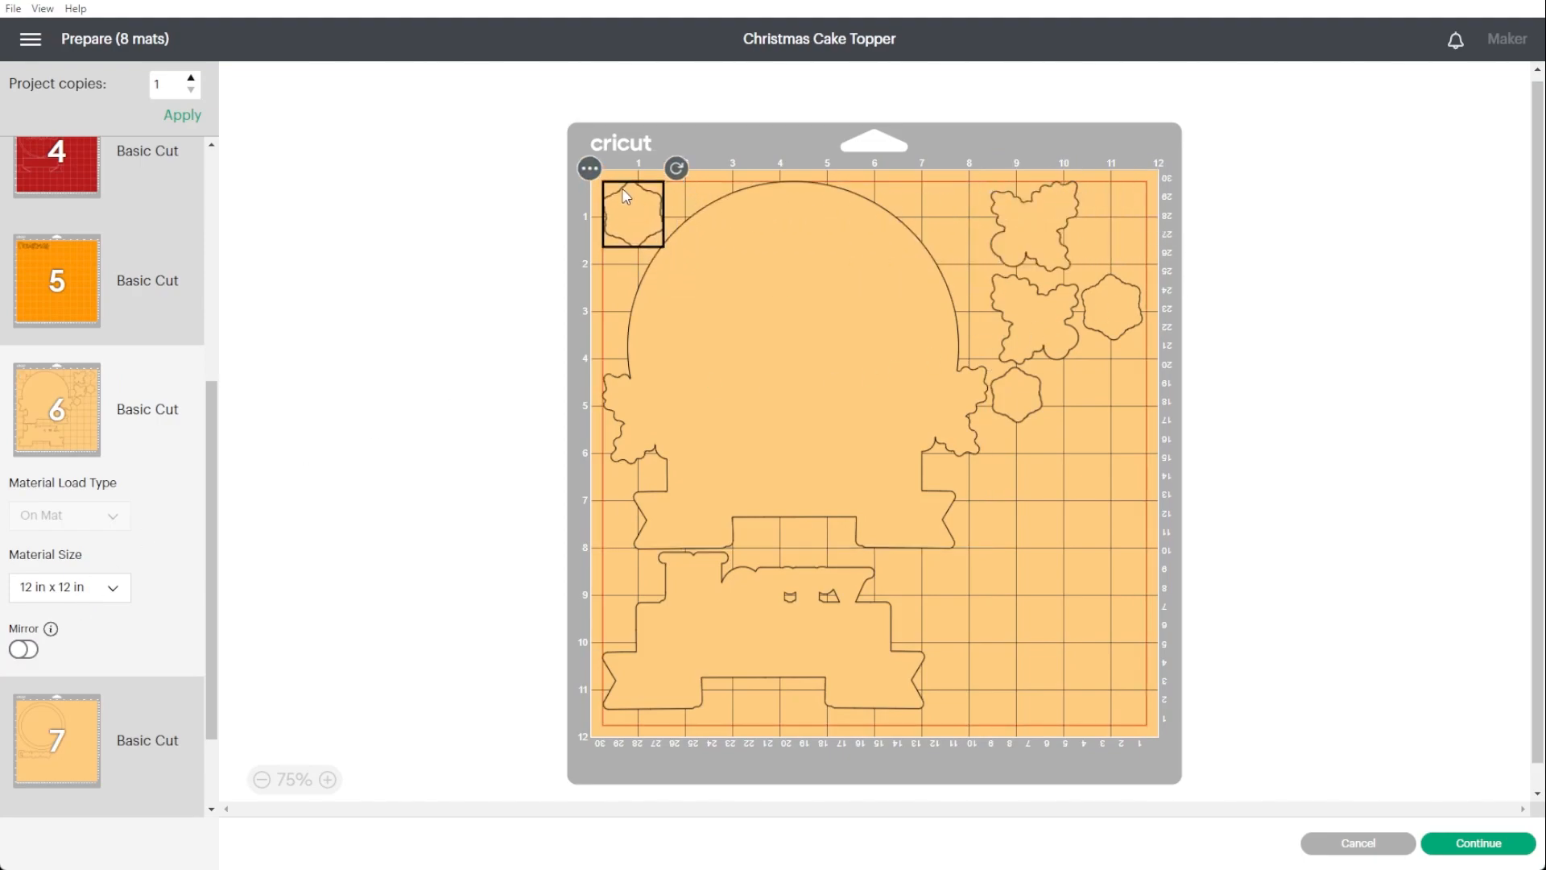
left_click_drag(1130, 301, 966, 208)
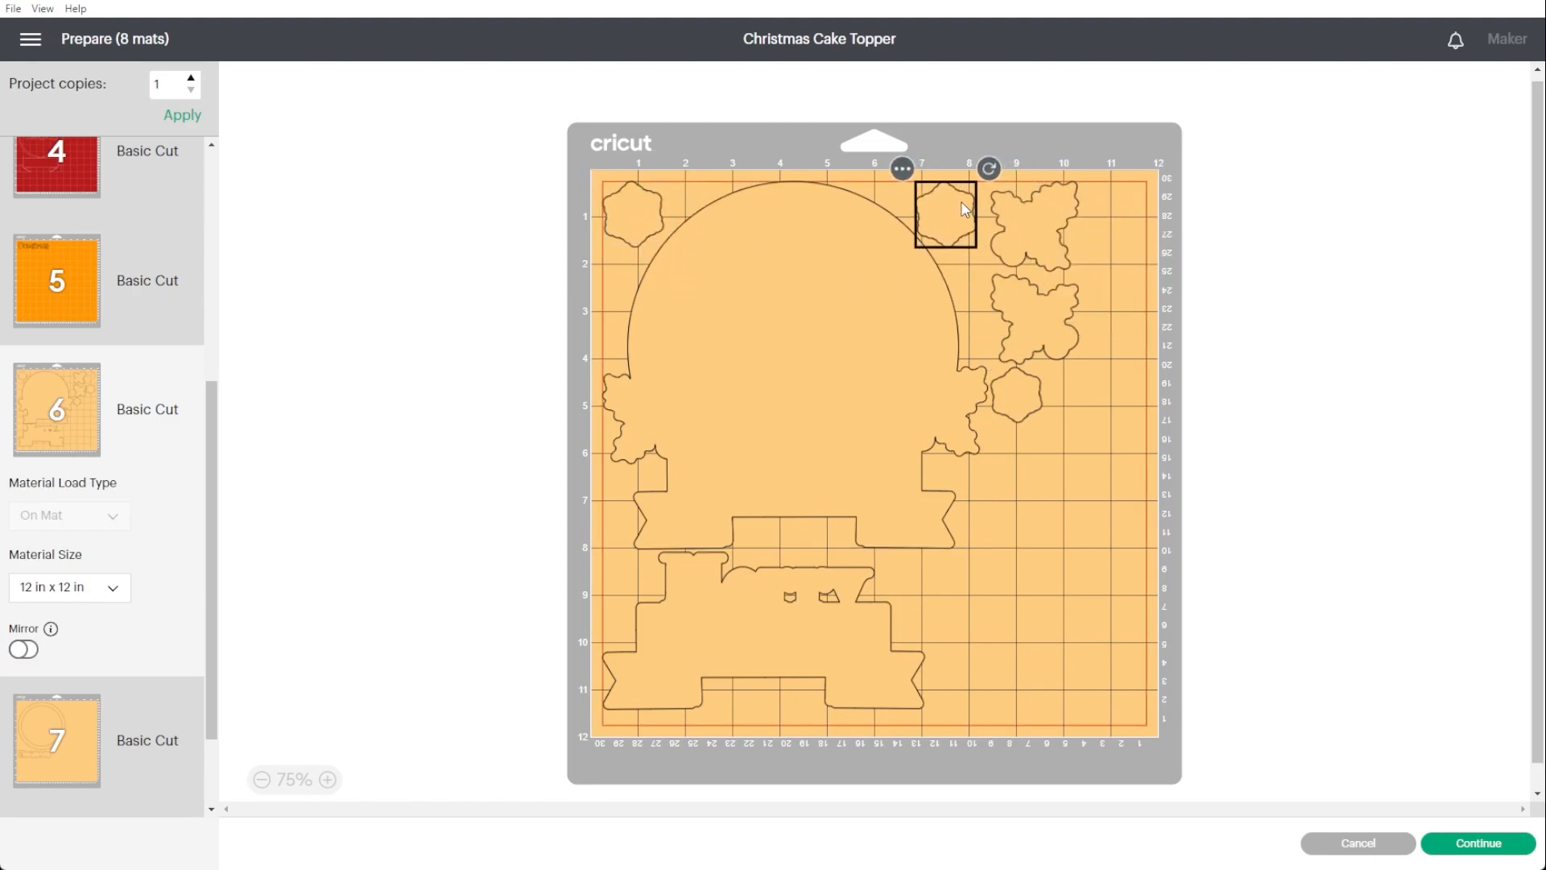
left_click_drag(1019, 310, 997, 305)
left_click(1108, 359)
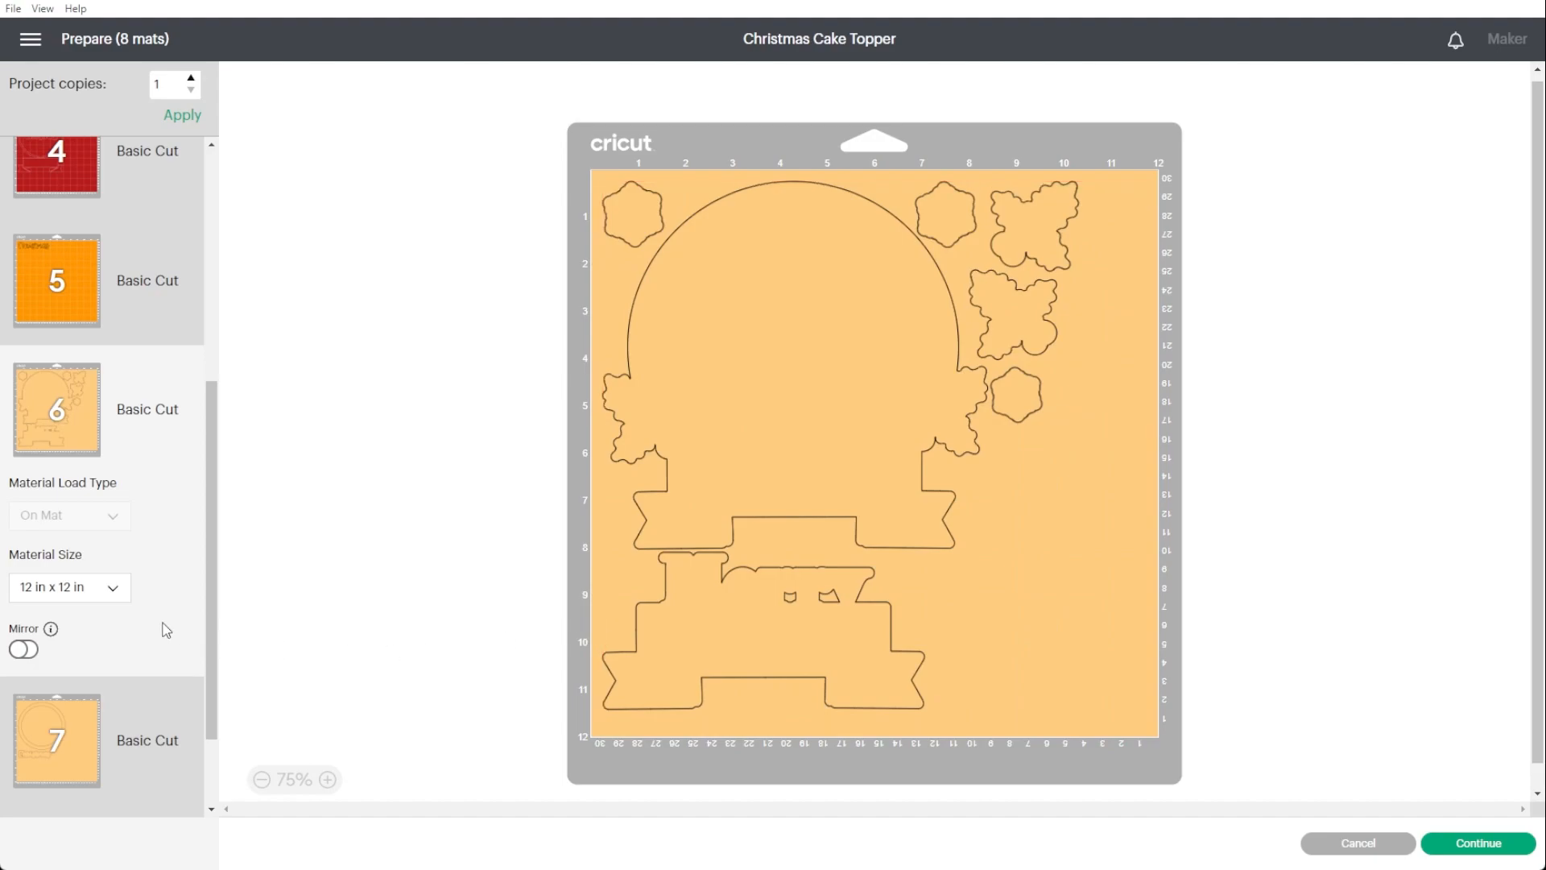
On gold mat 7, nest the Christmas offset inside the wide ring.
scroll(107, 562, "down", 2)
left_click(56, 621)
left_click(767, 552)
left_click_drag(766, 552, 818, 368)
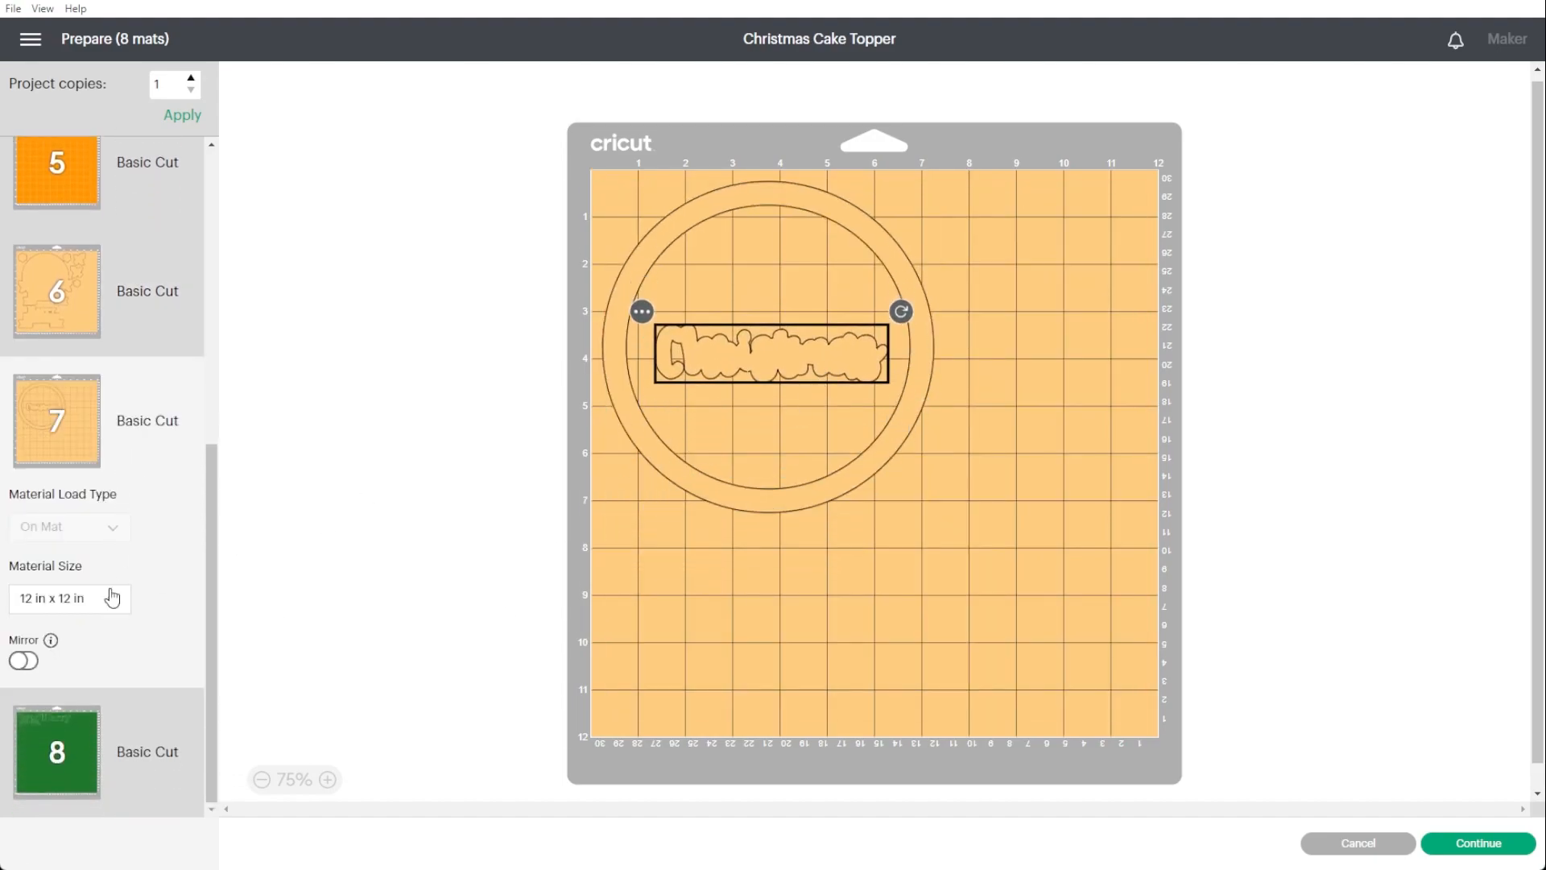
On the green mat, move the word Merry below the holly leaves, its top edge about 4 inches down the mat.
left_click(69, 761)
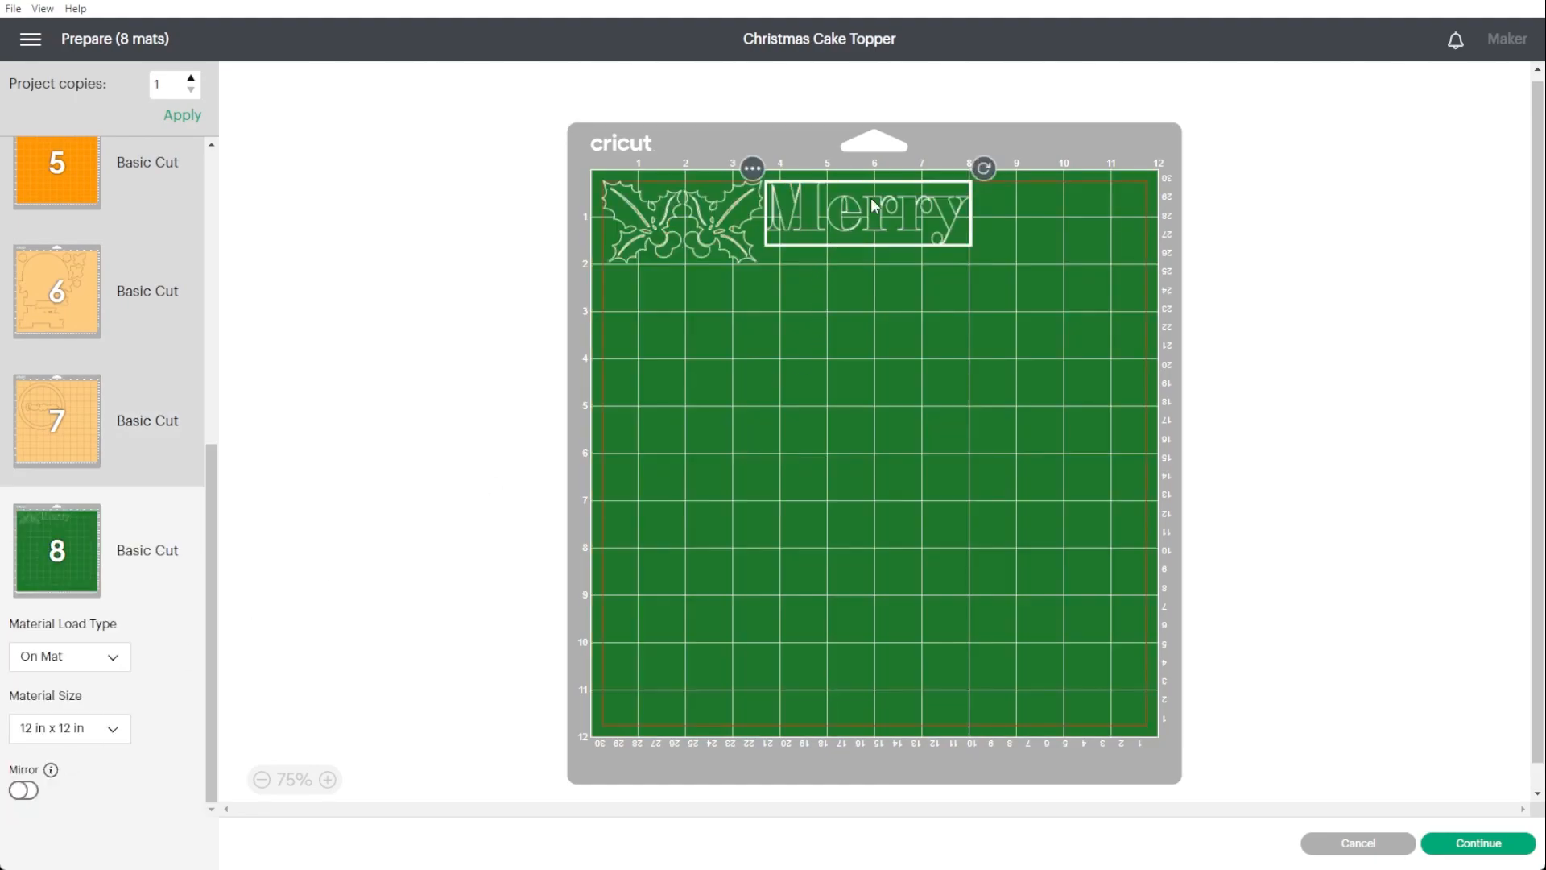
left_click_drag(881, 210, 683, 298)
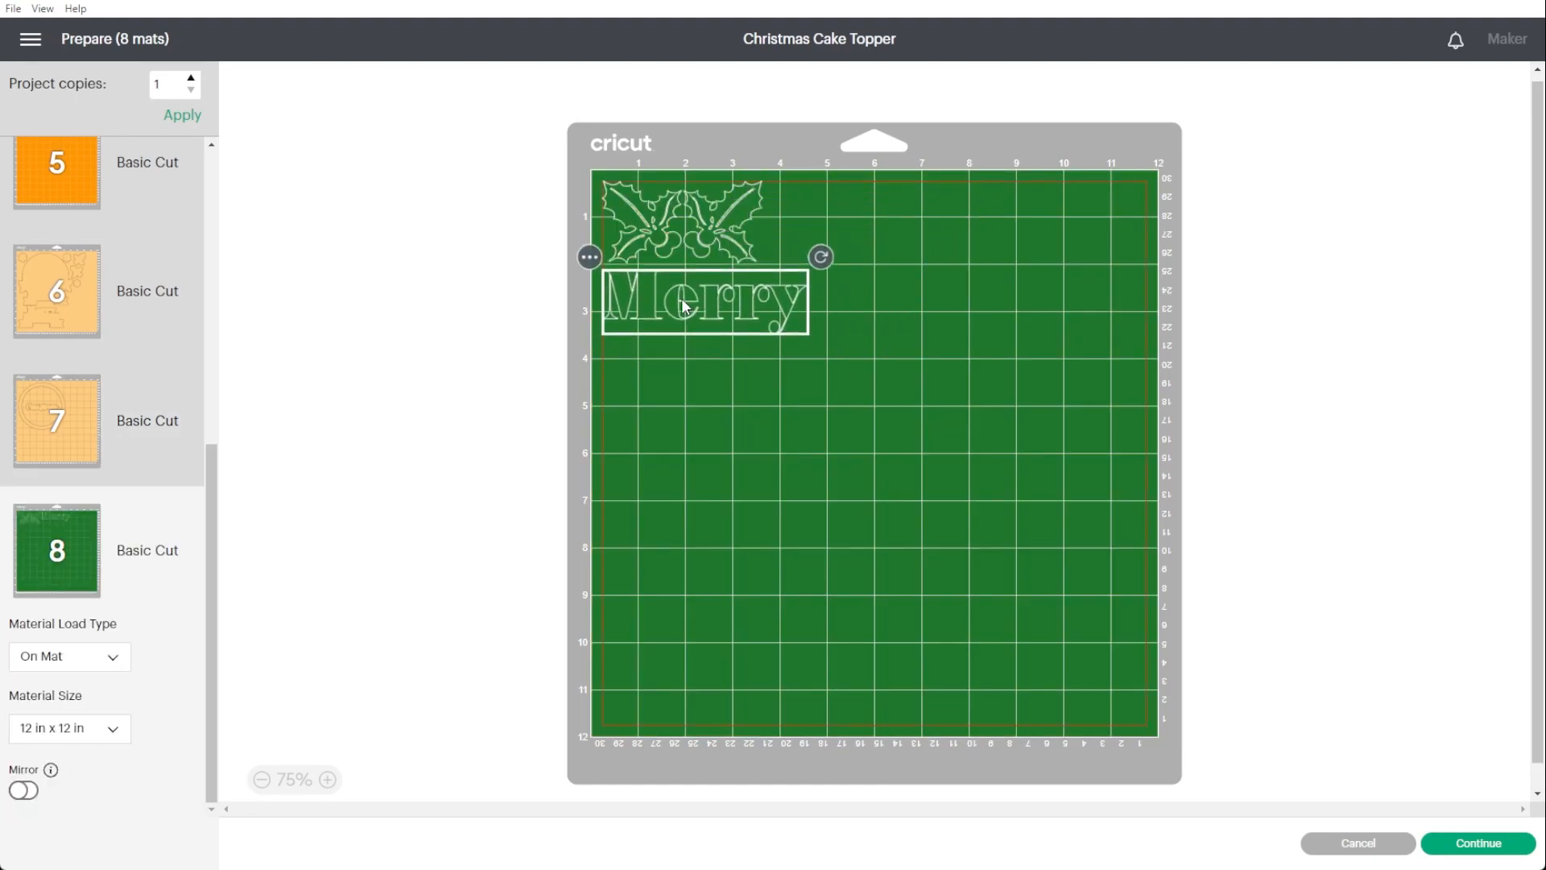
left_click(820, 400)
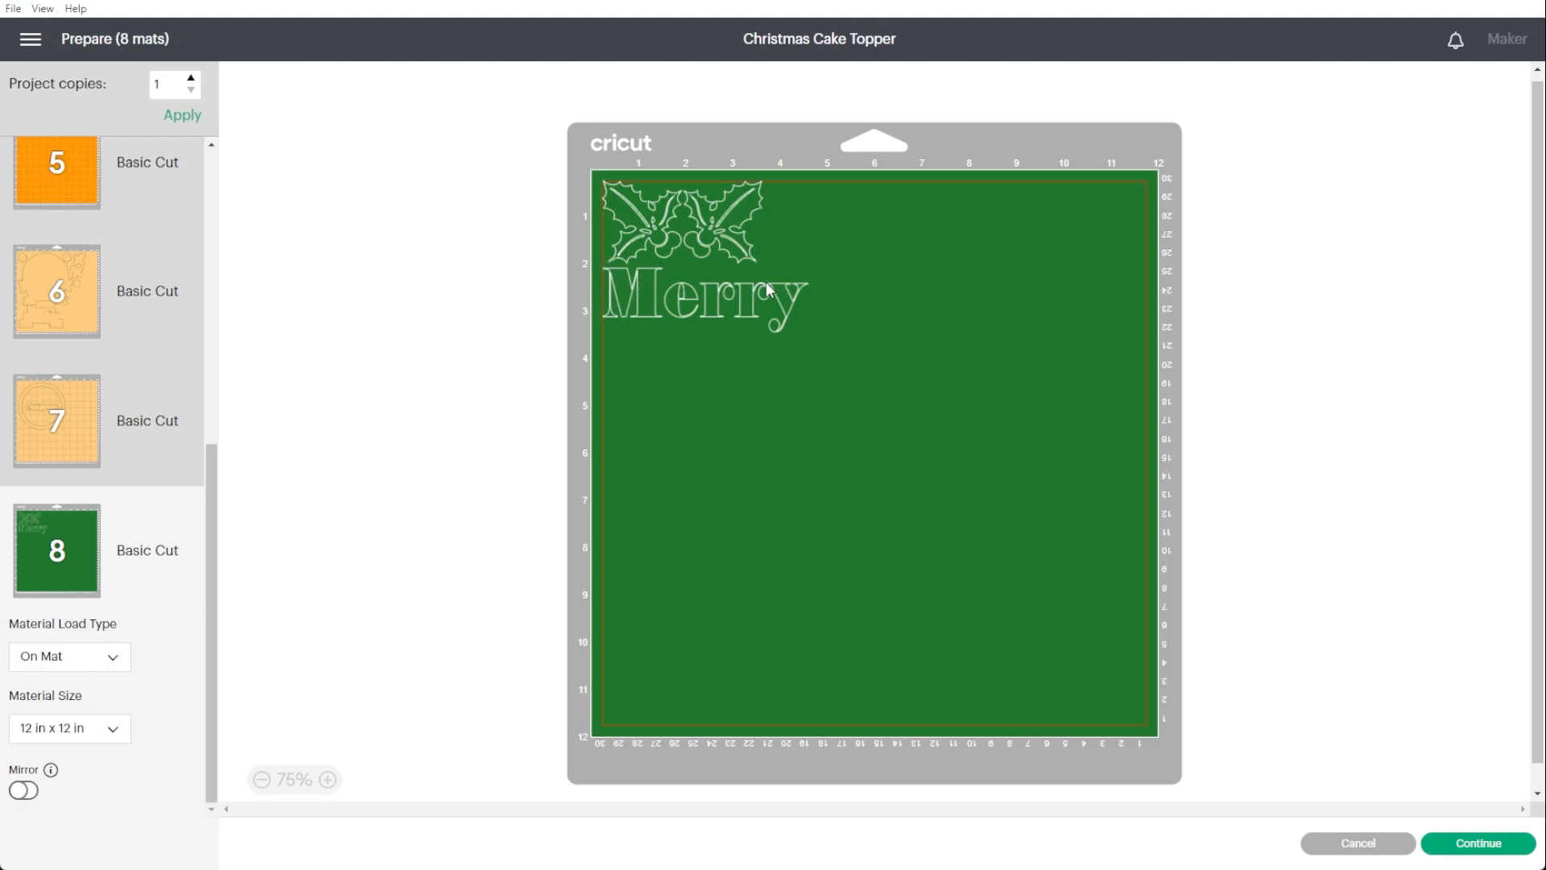
left_click_drag(676, 304, 654, 390)
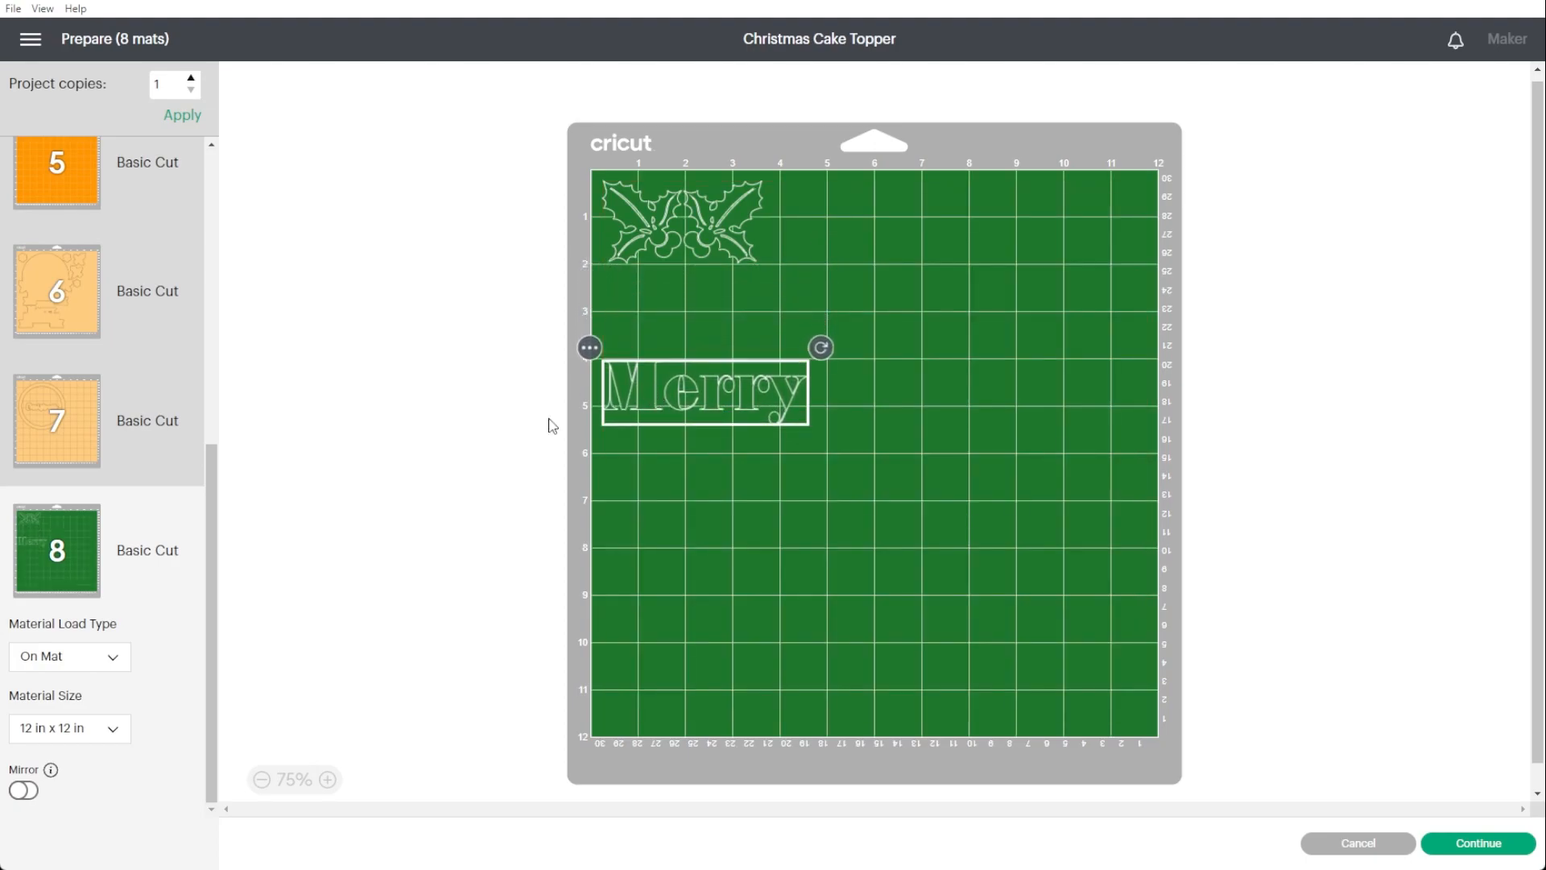
Recheck the orange Christmas mat, and continue to the Make stage with white mat 2 selected.
scroll(55, 412, "up", 2)
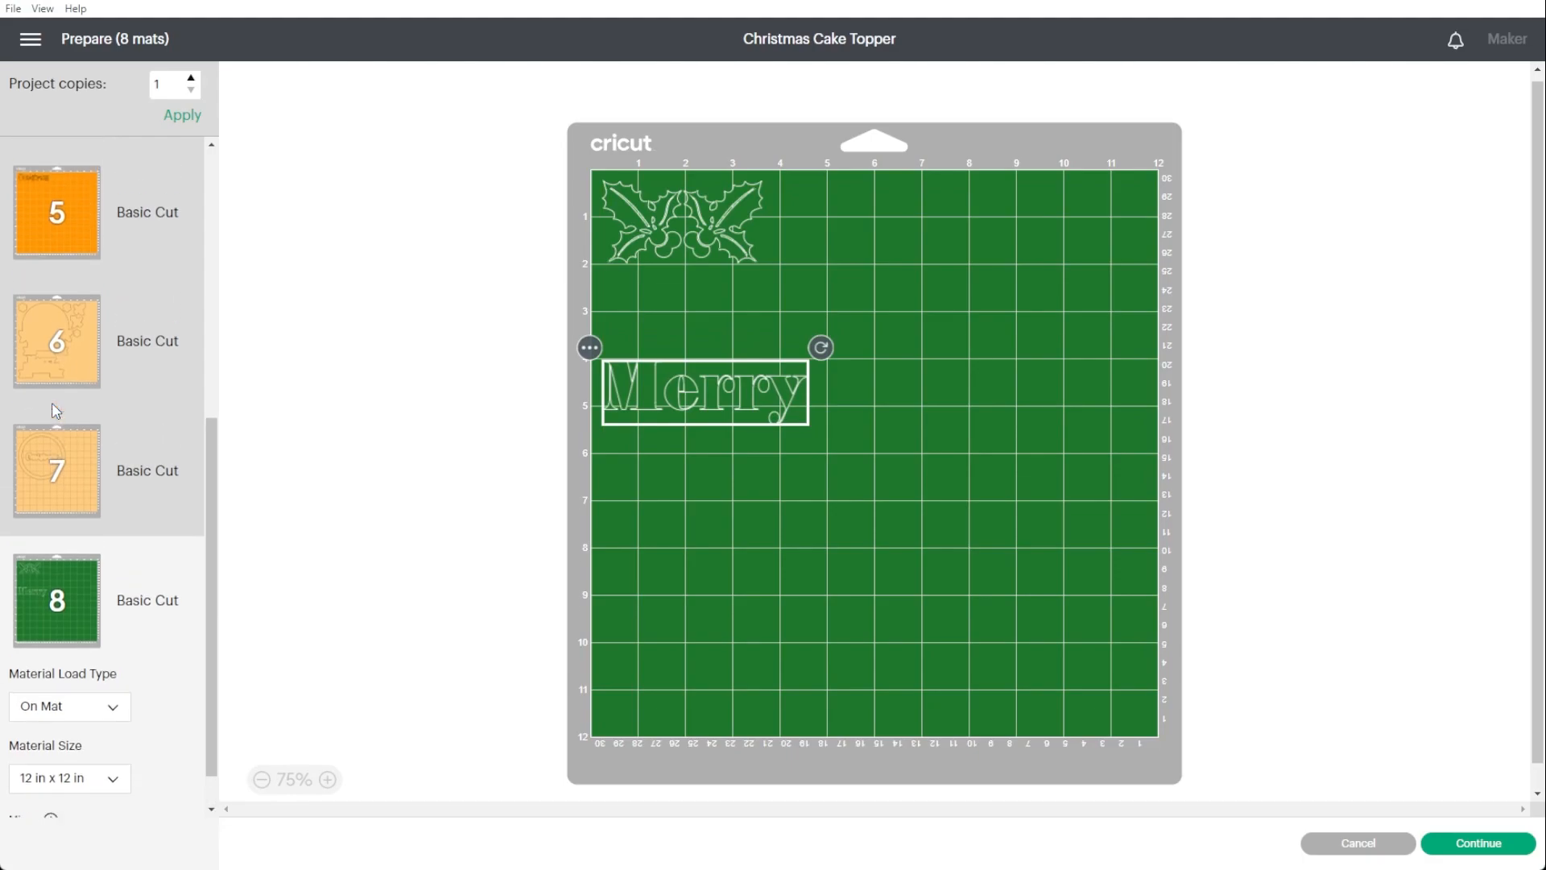
left_click(59, 252)
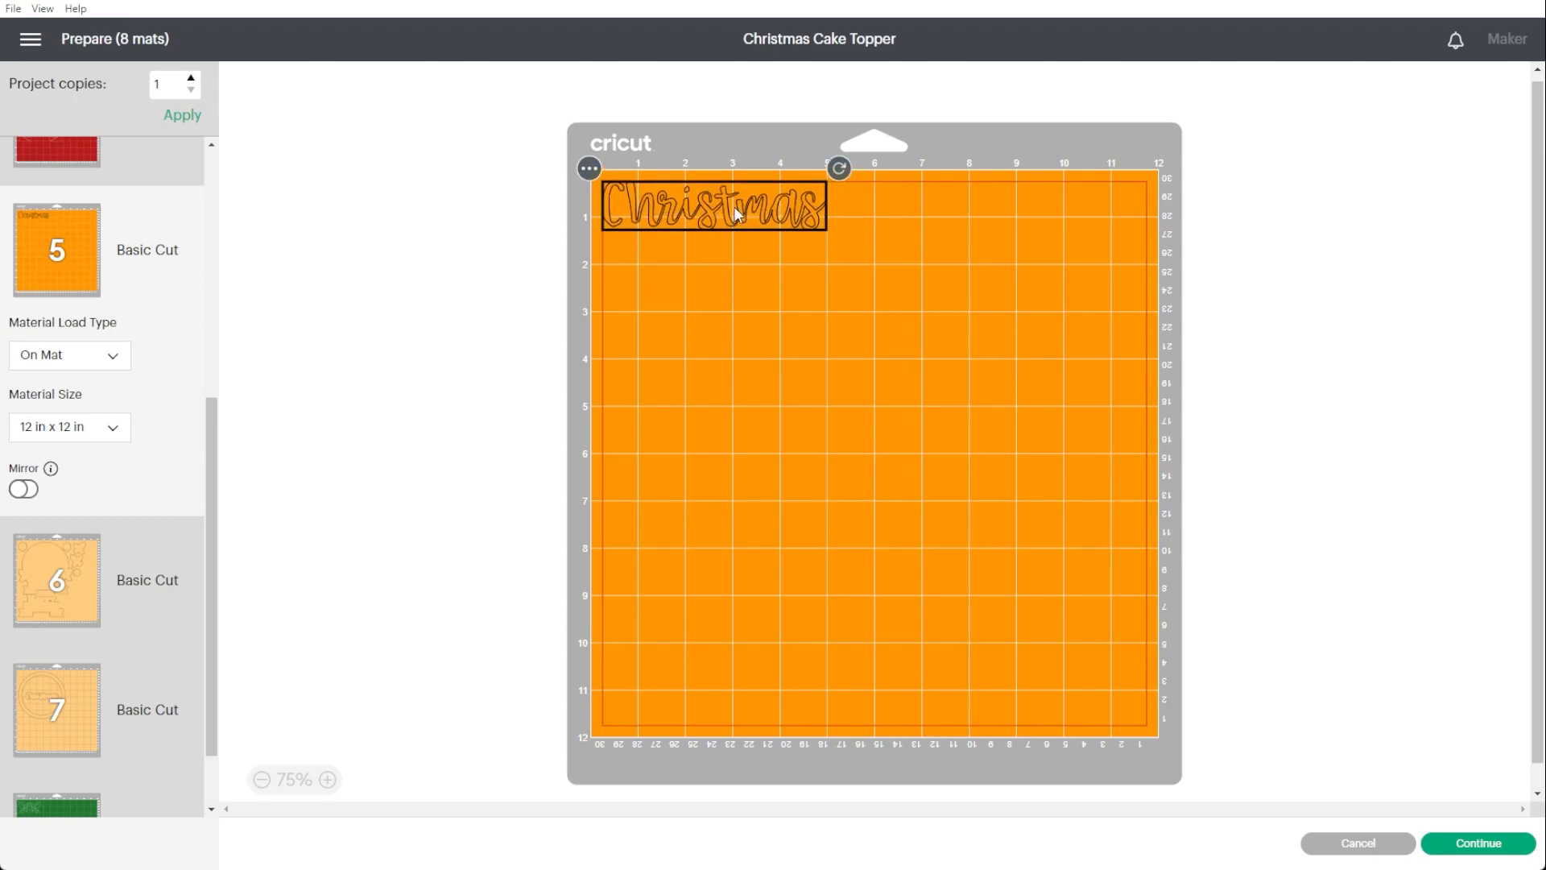
scroll(69, 483, "down", 2)
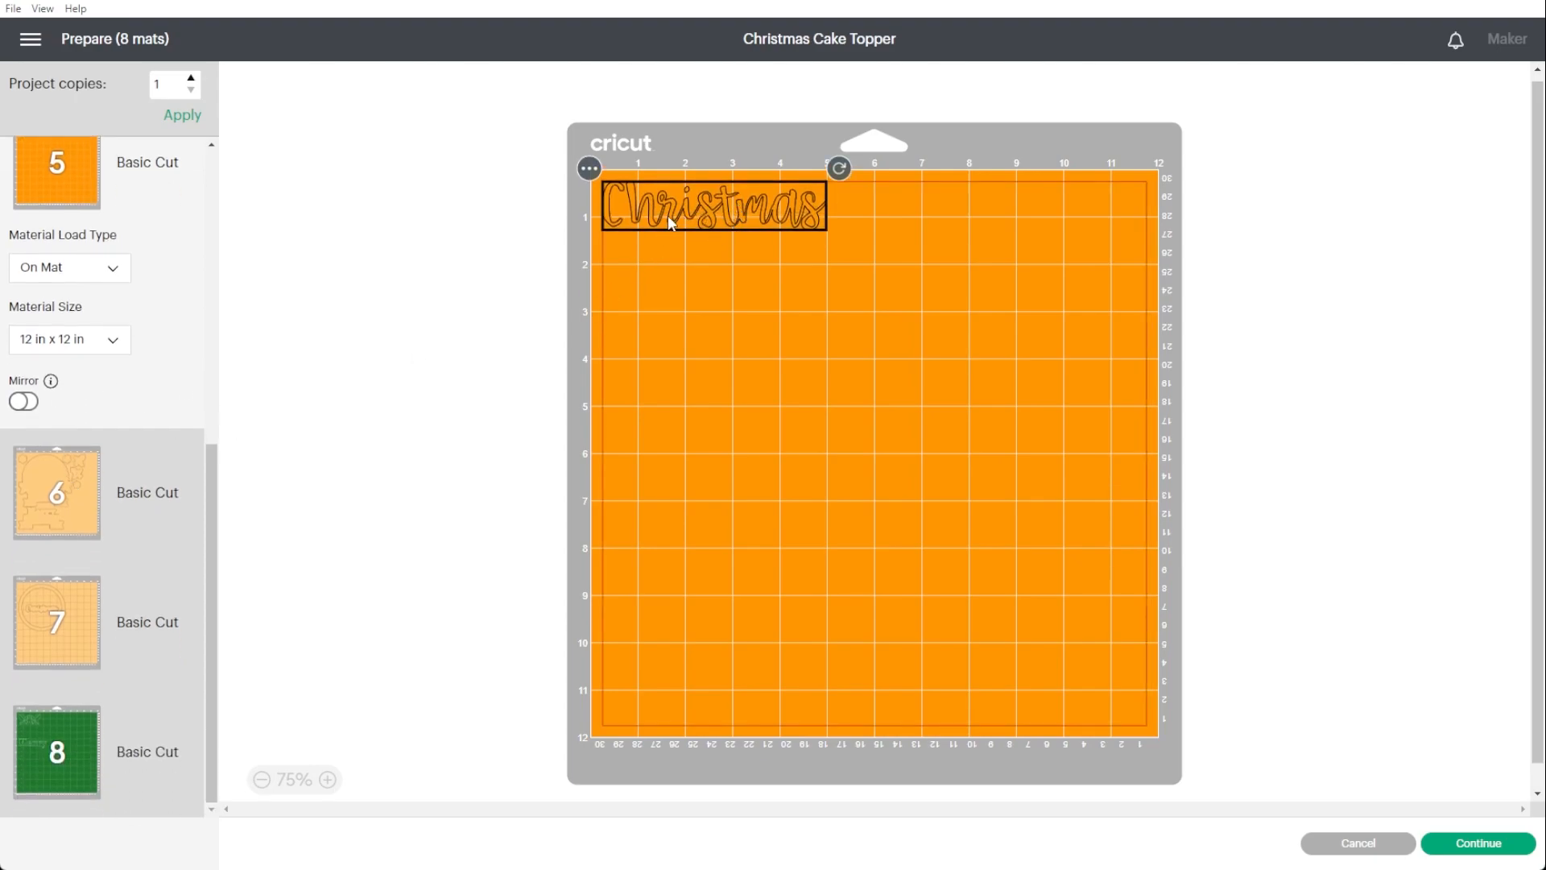
scroll(4, 457, "up", 1)
scroll(47, 462, "up", 10)
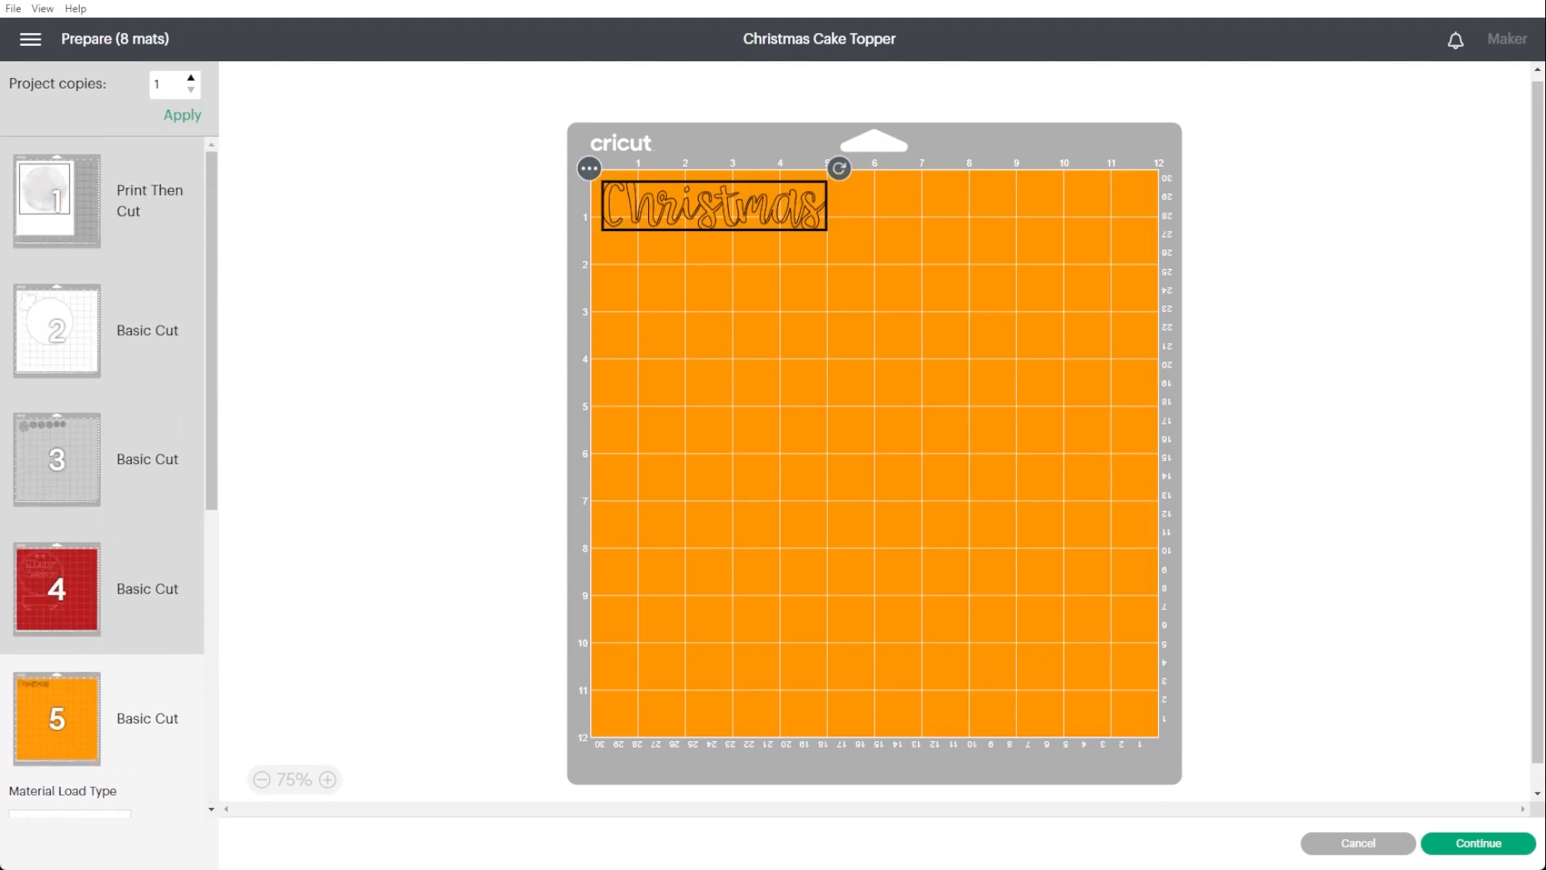
left_click(56, 330)
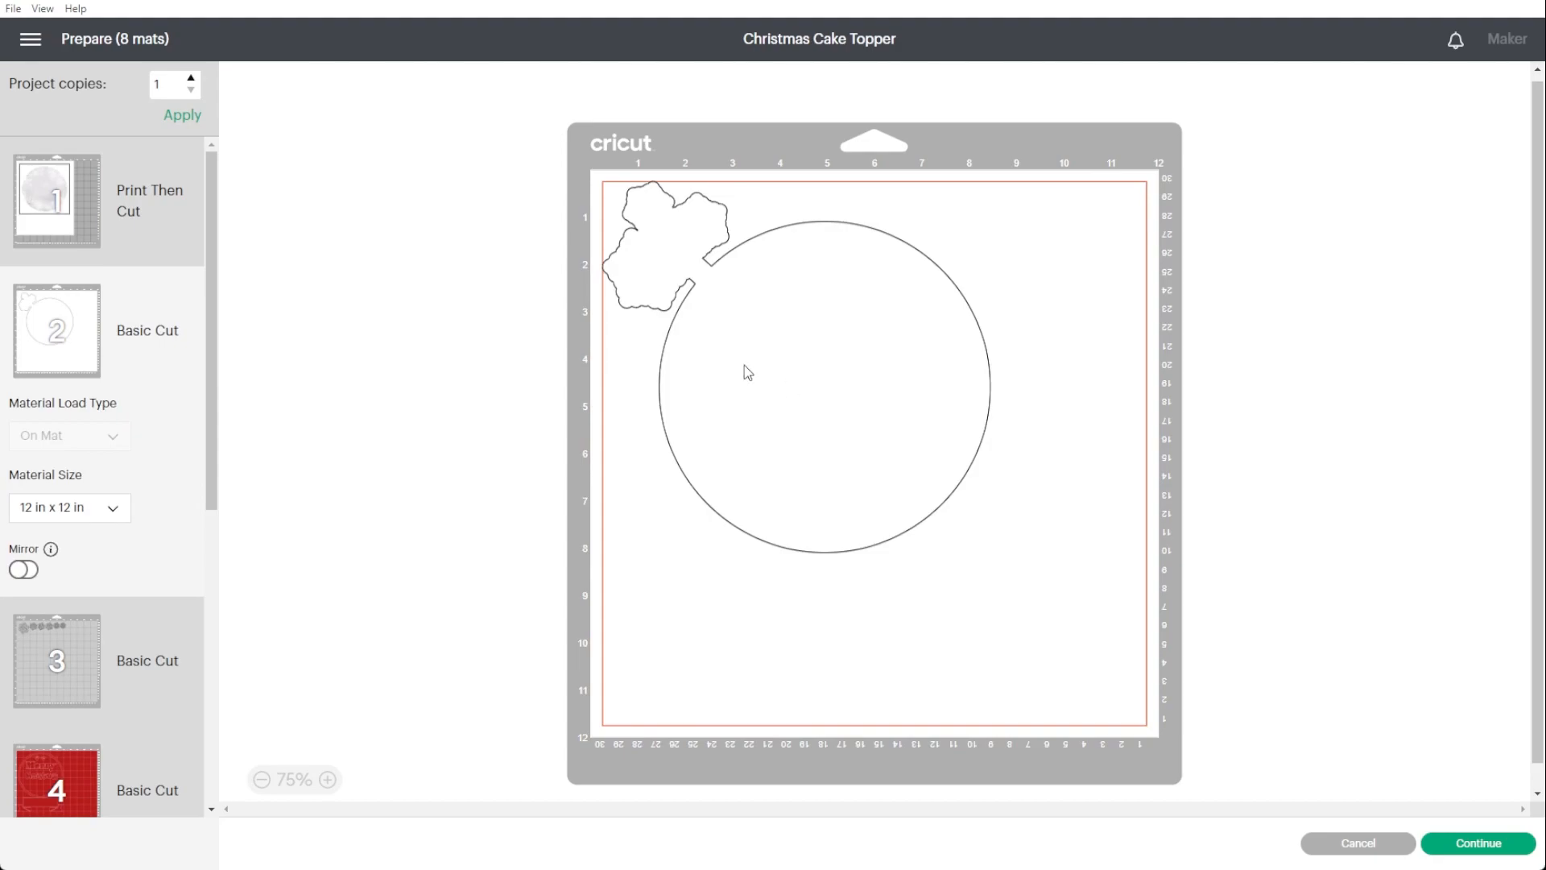
left_click(1461, 842)
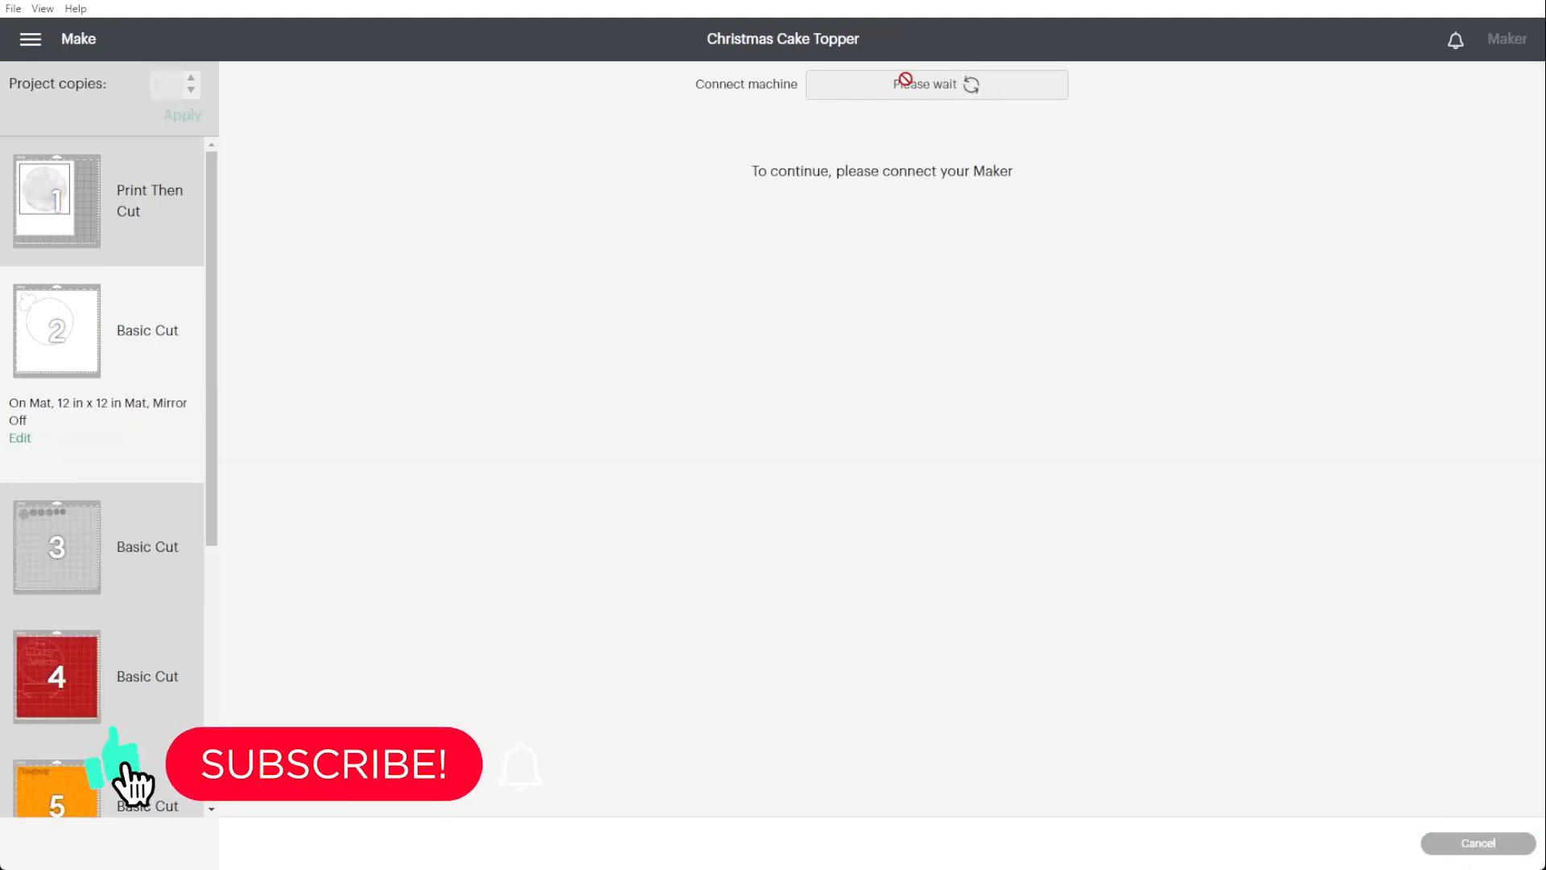